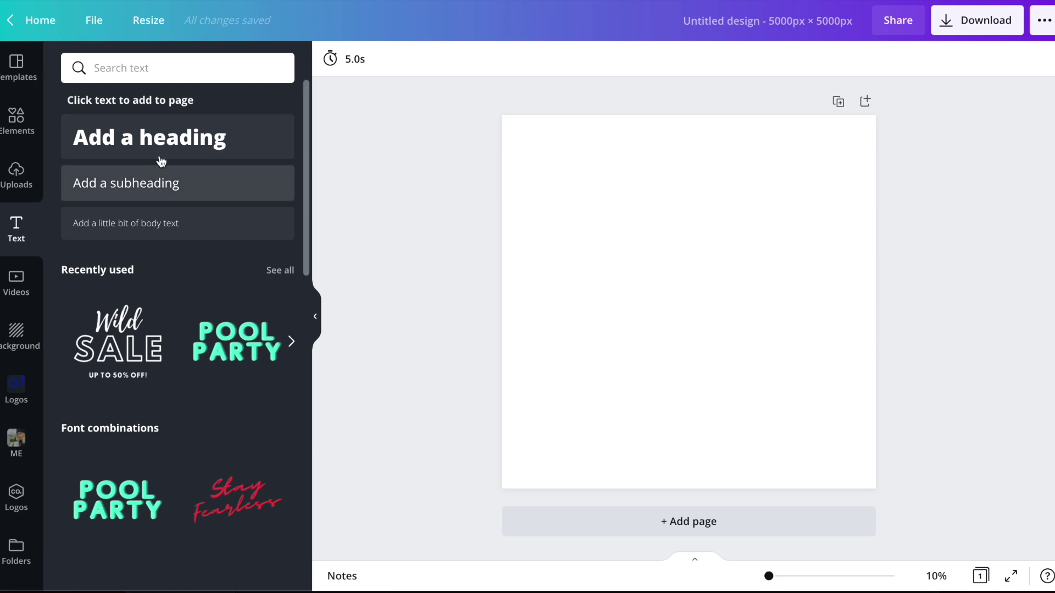
Add a heading to the blank page and replace its placeholder text with "My first"
left_click(161, 142)
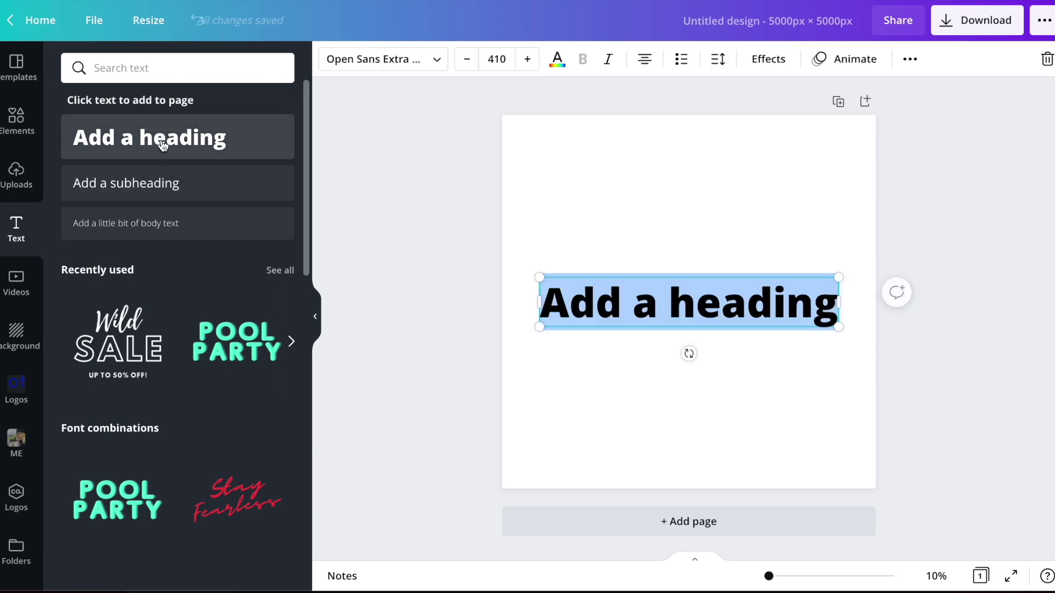
left_click(666, 296)
double_click(665, 296)
left_click(666, 296)
double_click(666, 295)
left_click(666, 296)
triple_click(666, 295)
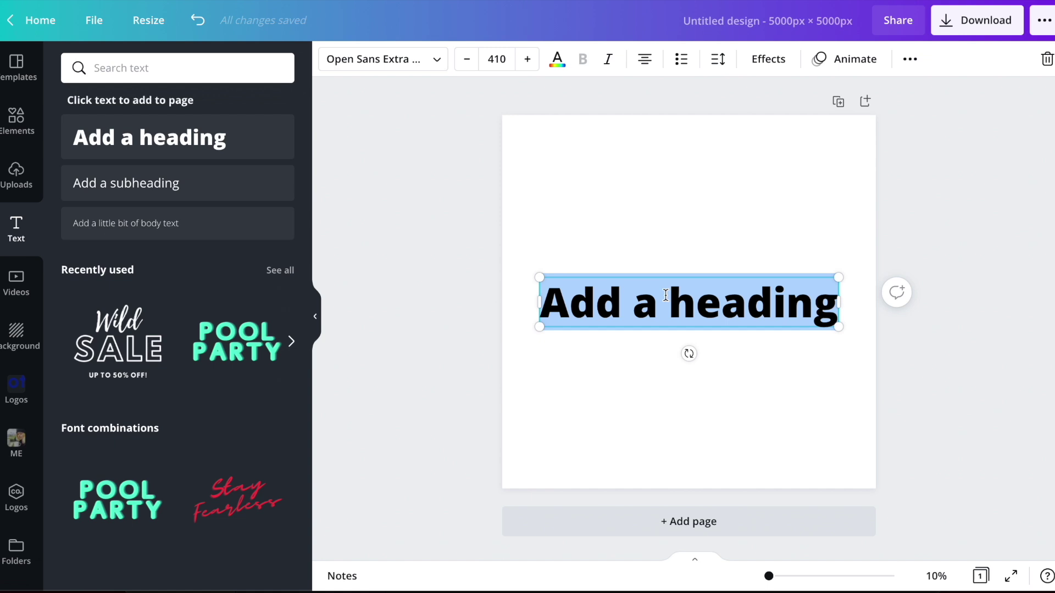
type("My first")
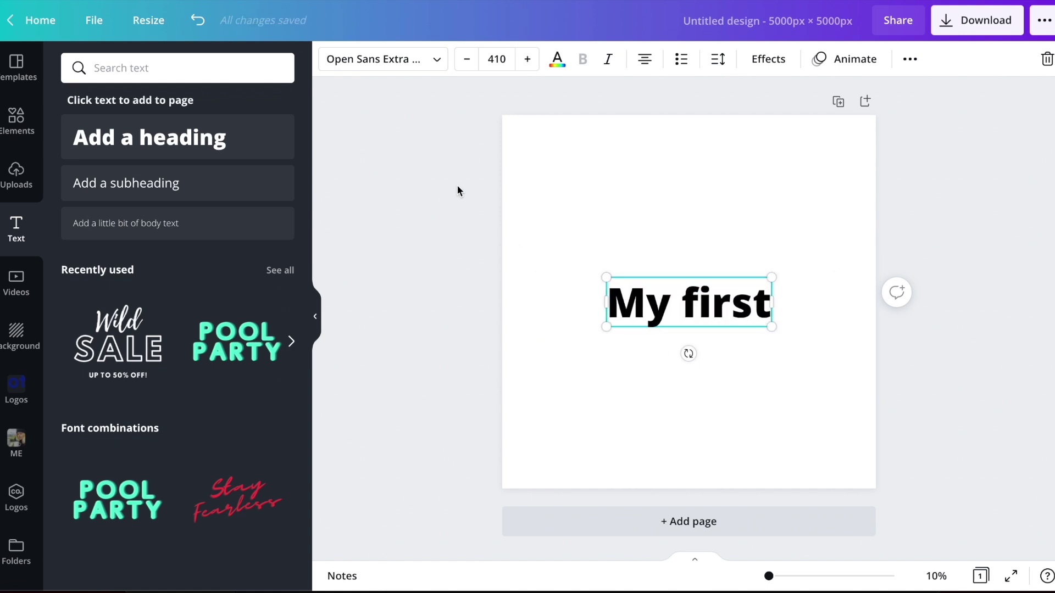
left_click(562, 187)
Search the design elements for "boo"
left_click(36, 141)
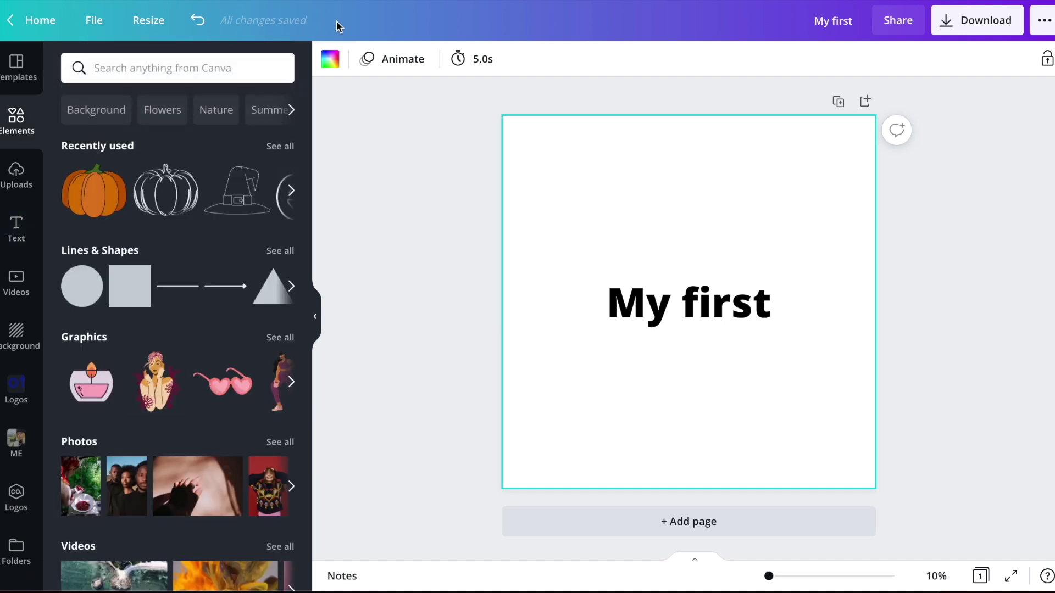
left_click(123, 70)
type("boo")
key("Return")
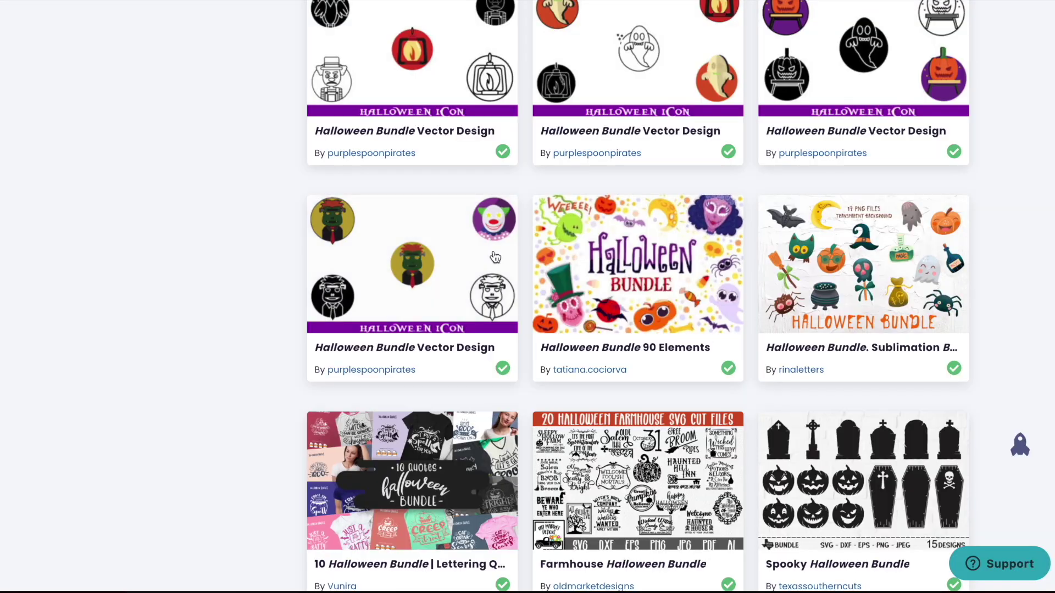
Switch to Creative Fabrica, search for "boo" and filter the results to Graphics with the Print On Demand license
scroll(495, 257, "up", 15)
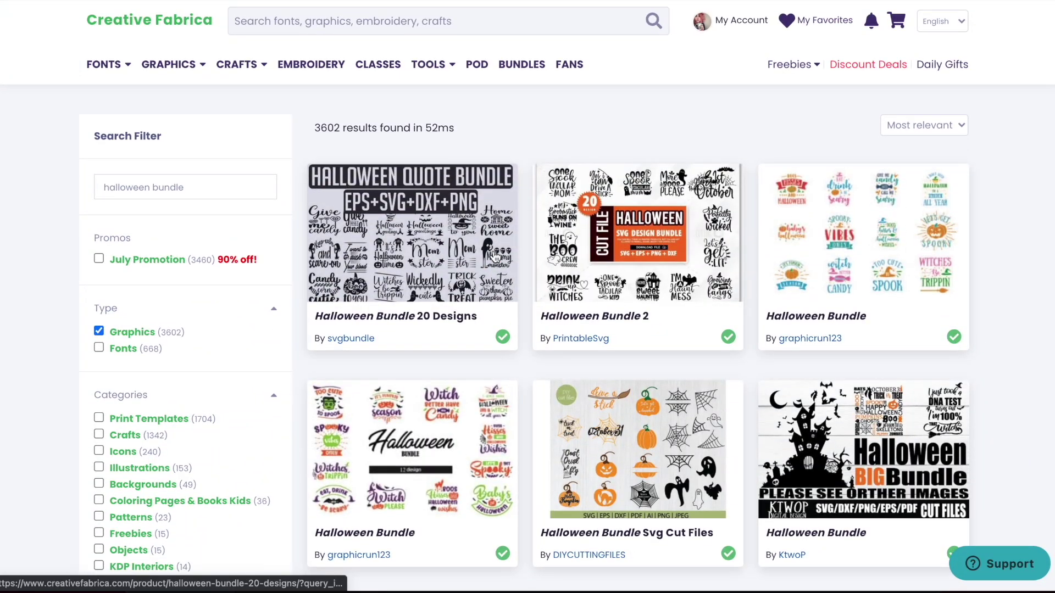
left_click(279, 17)
type("boo")
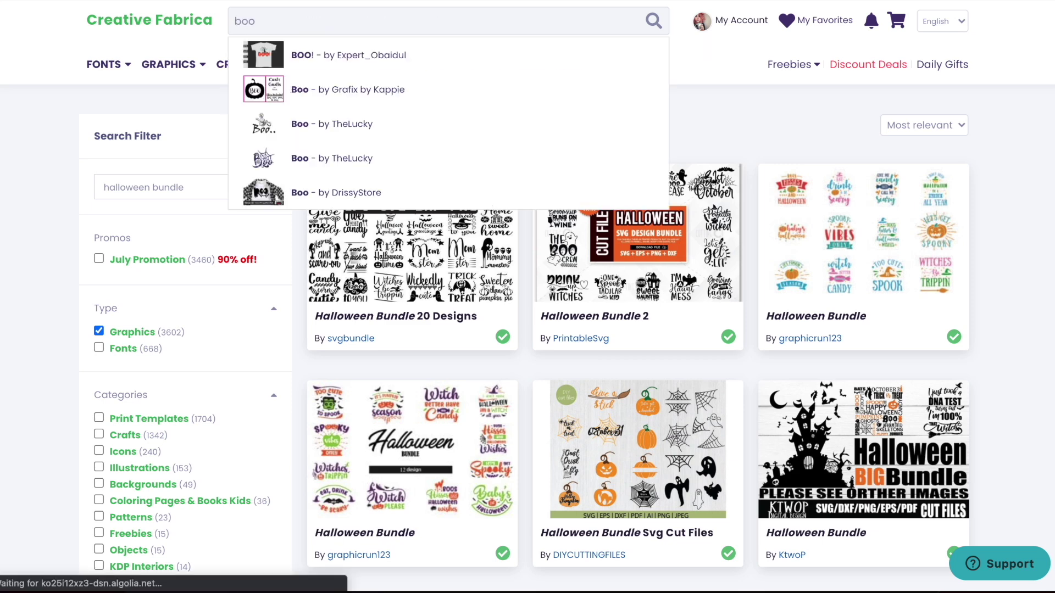
key("Return")
scroll(101, 291, "down", 2)
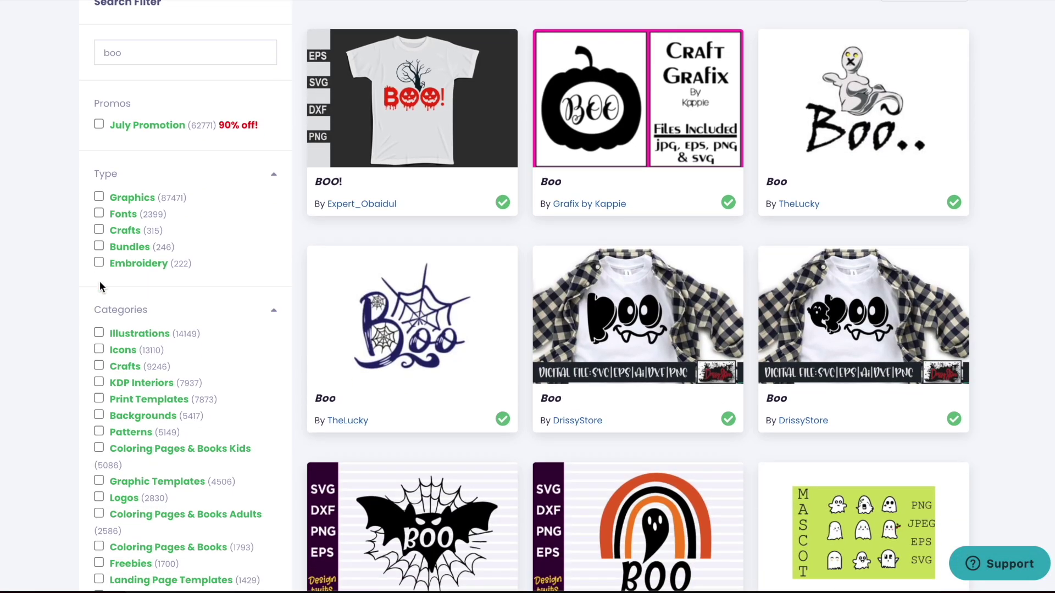
left_click(99, 199)
scroll(101, 302, "down", 5)
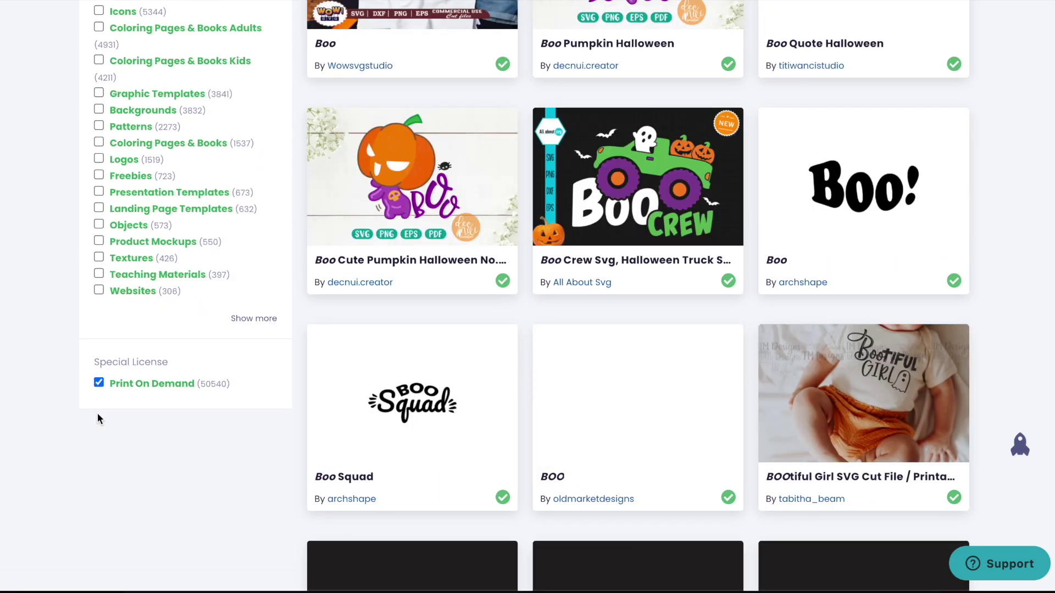
Browse the results and download the BOO graphic with the cat, pumpkin and ghost plus the black pumpkin Boo graphic
scroll(795, 322, "up", 5)
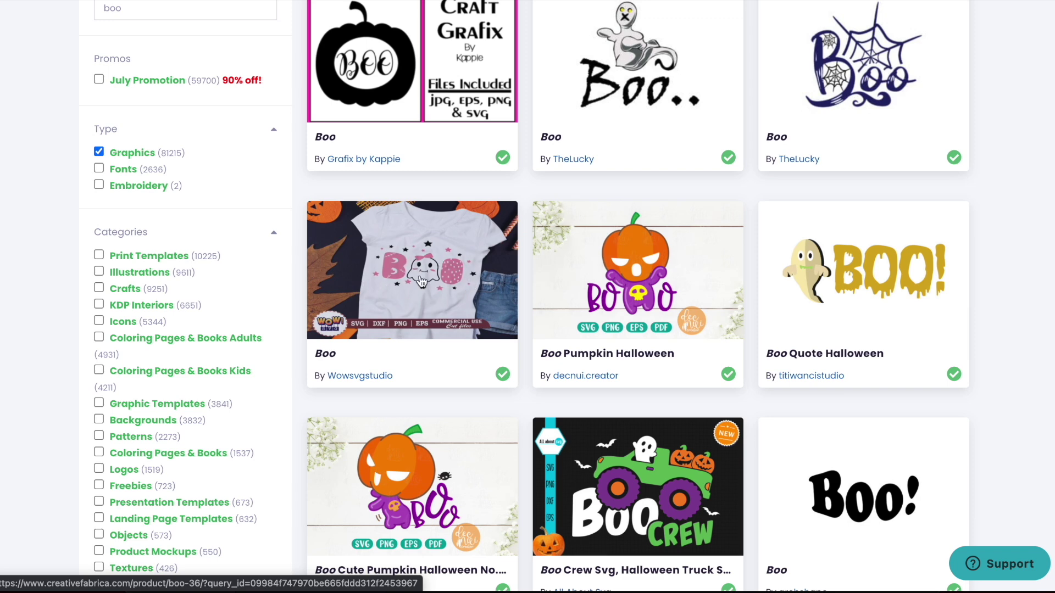
scroll(505, 253, "up", 3)
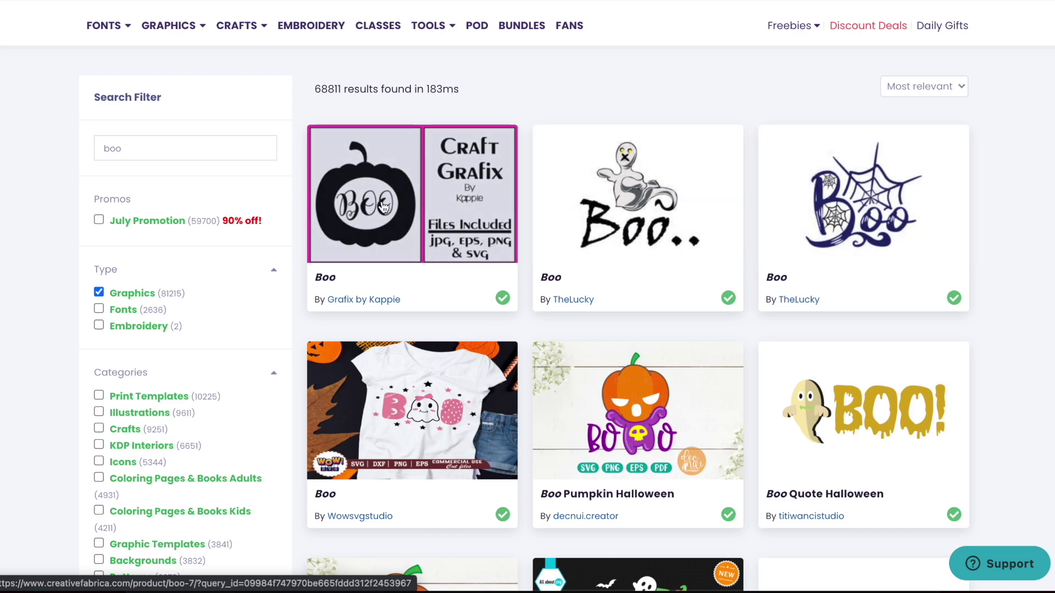
scroll(384, 205, "down", 1)
scroll(389, 161, "down", 12)
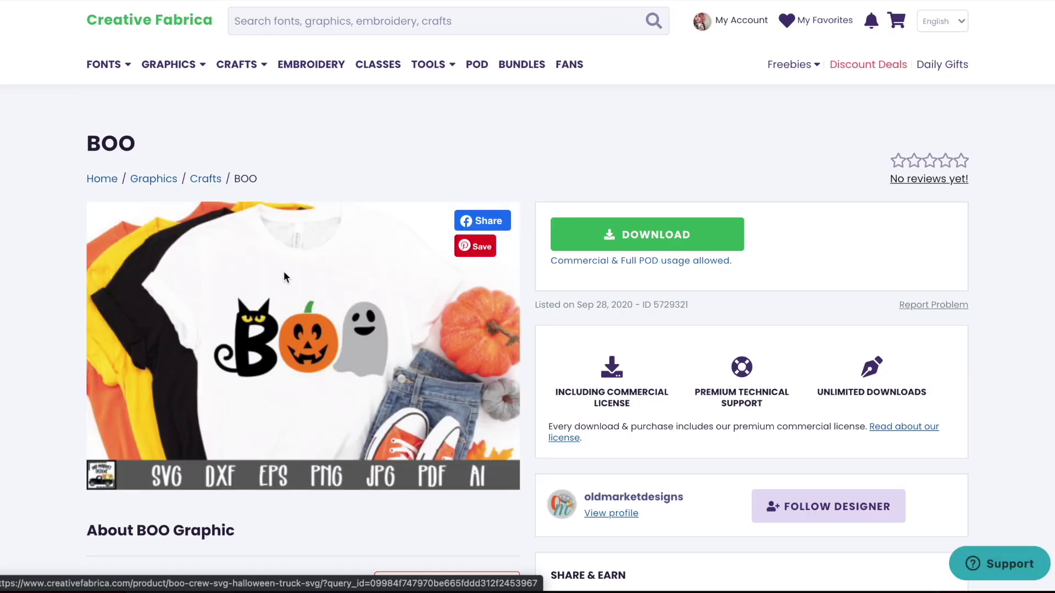
left_click(654, 235)
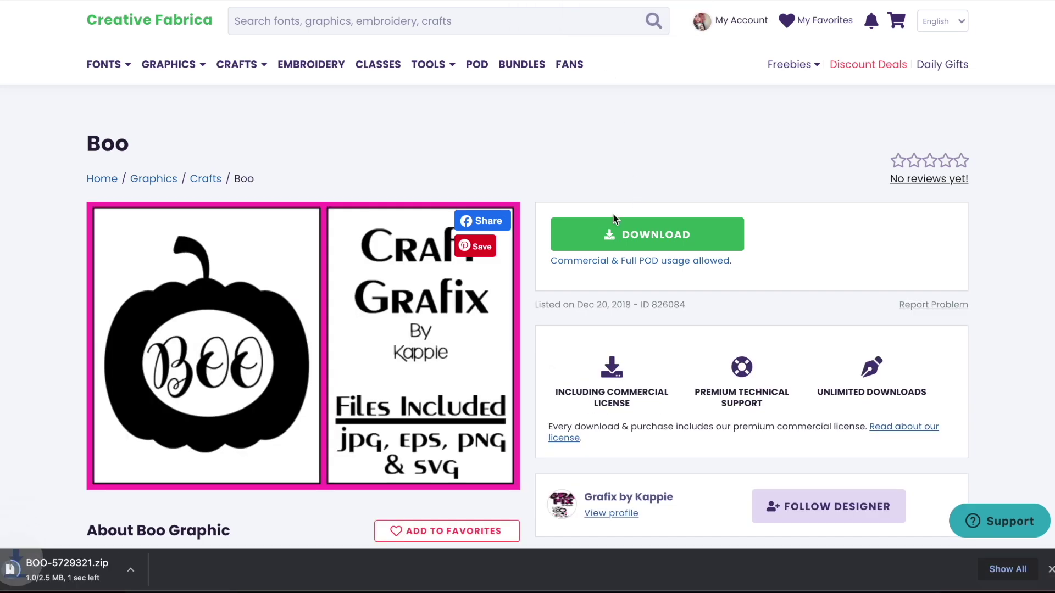
left_click(659, 236)
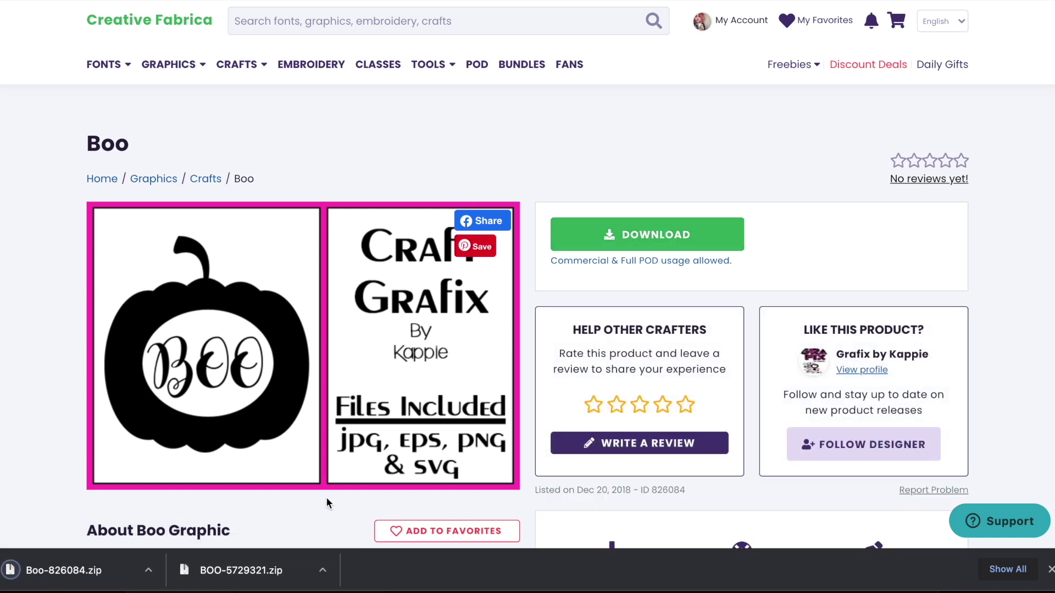
Extract both downloaded Boo archives and open the BOO-5729321 folder in Finder
left_click(248, 574)
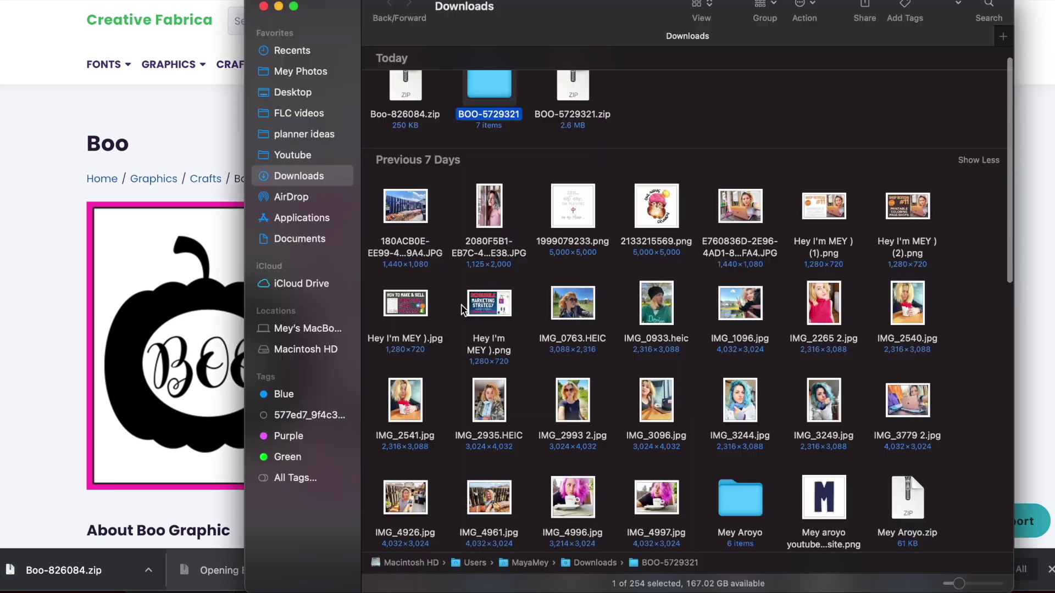
left_click(88, 574)
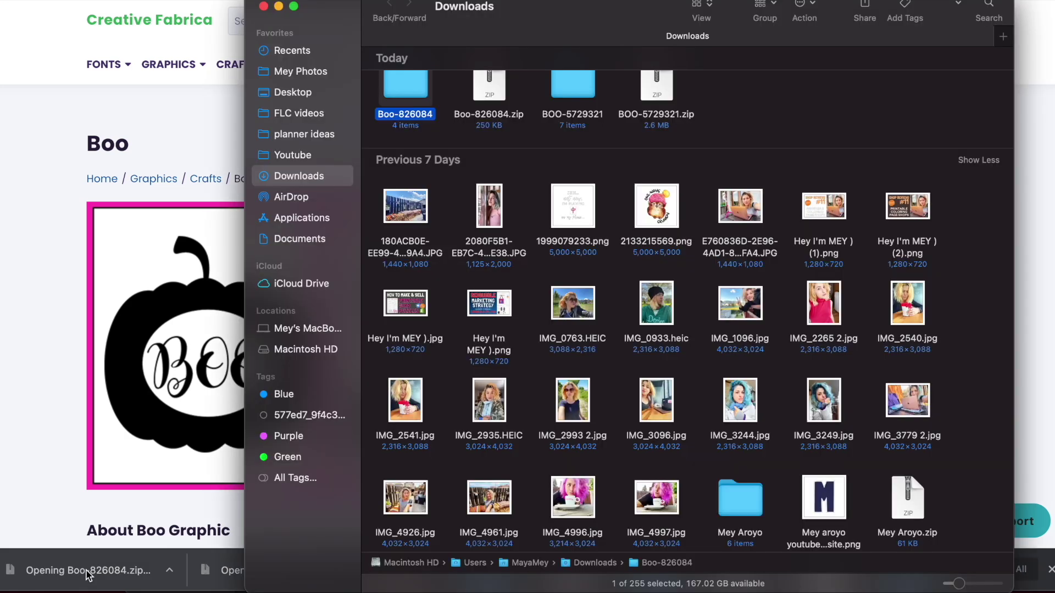
double_click(557, 77)
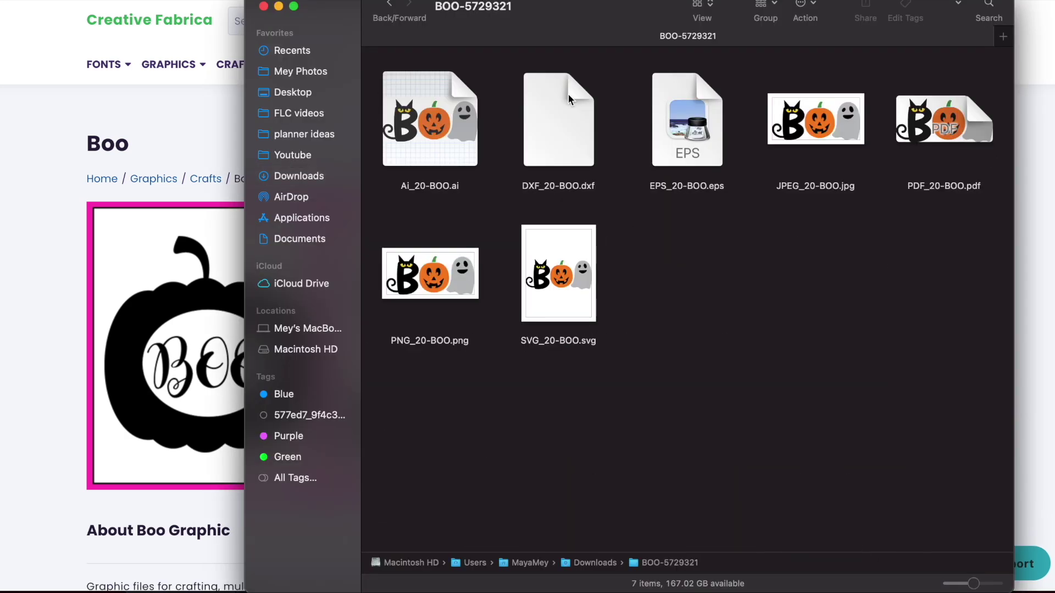
Preview PNG_20-BOO.png, close the preview and upload the image to the Canva design
double_click(453, 283)
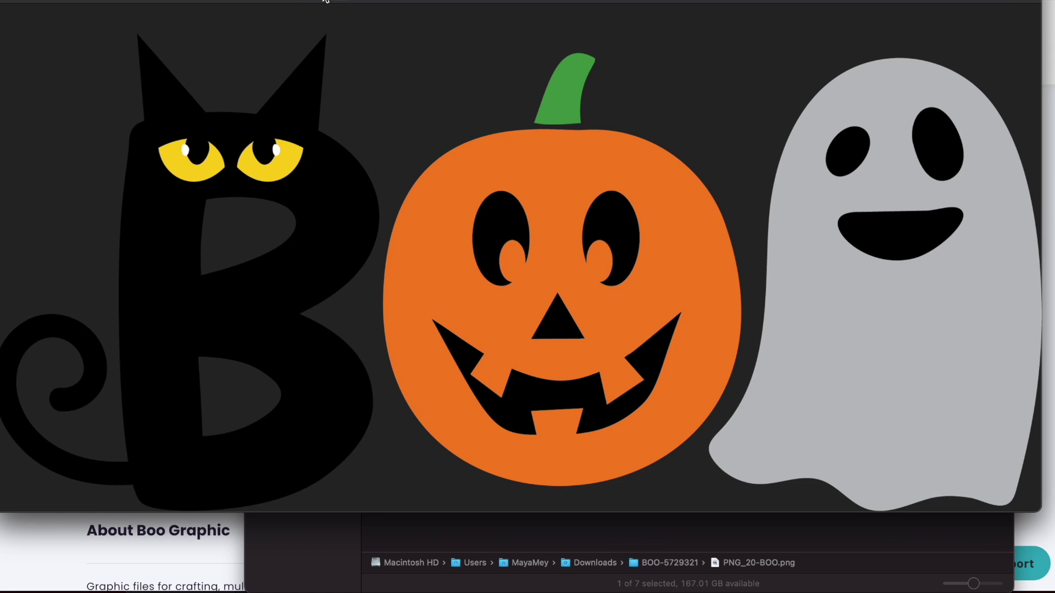
left_click(288, 1)
key("Escape")
key("super+w")
key("super+w")
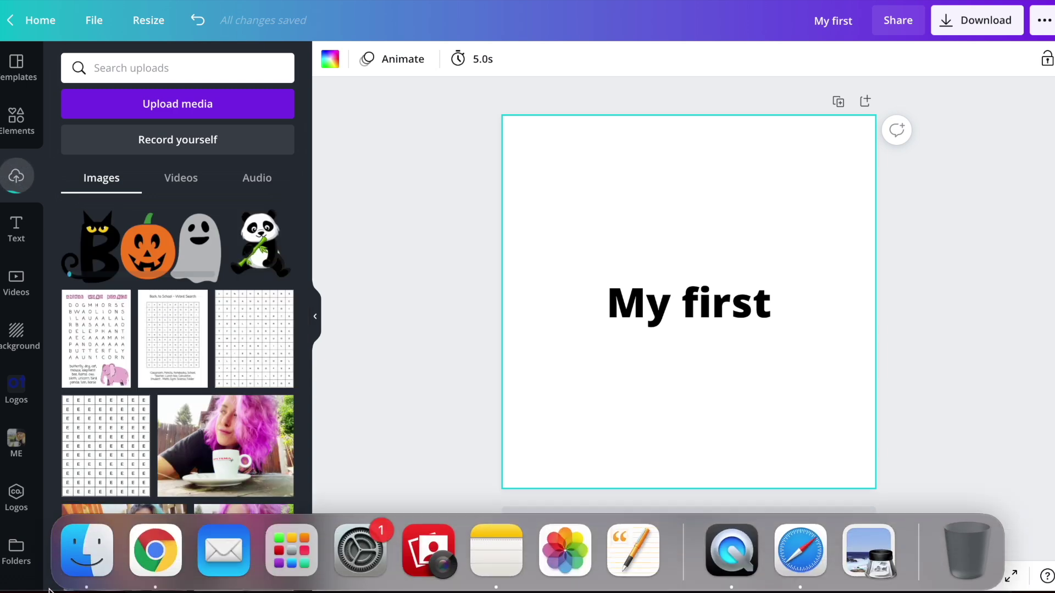
Open the Boo-826084 folder in Finder and preview BOO.png to check its background
left_click(87, 549)
left_click(389, 6)
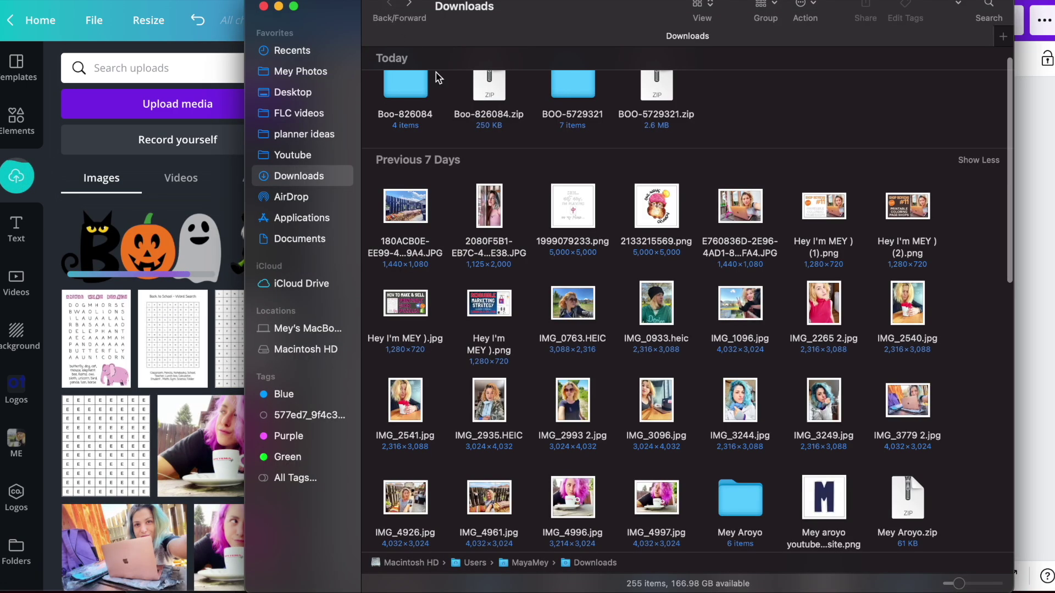
double_click(405, 91)
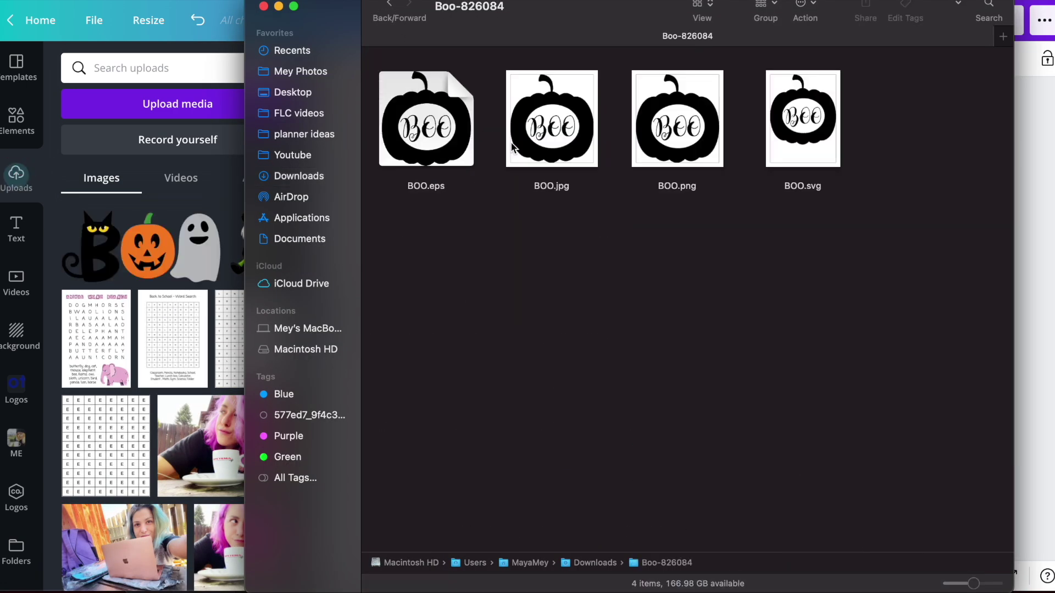
left_click(711, 134)
key("space")
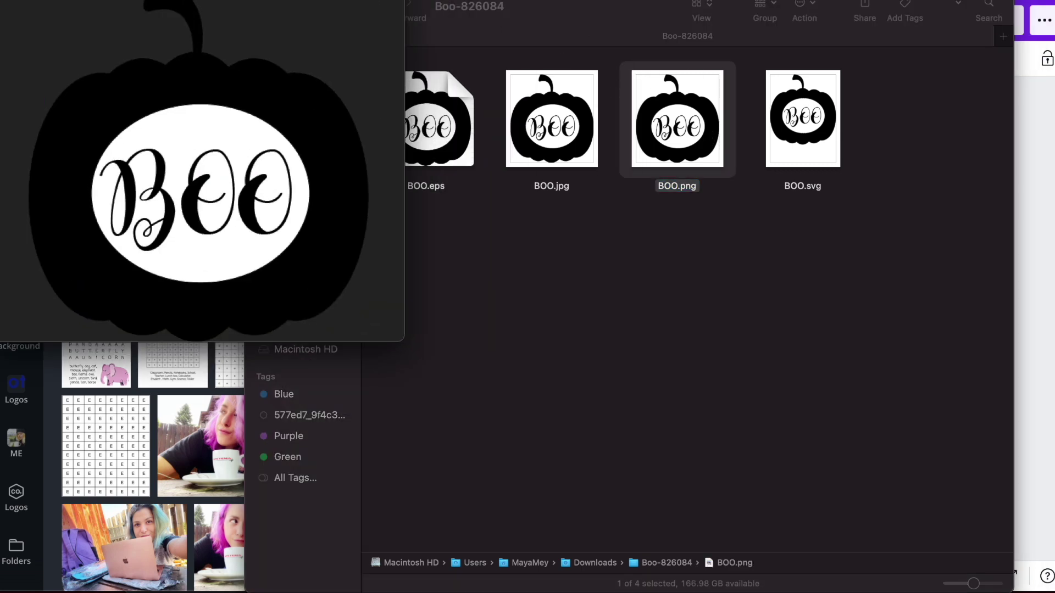
left_click(386, 1)
left_click(408, 4)
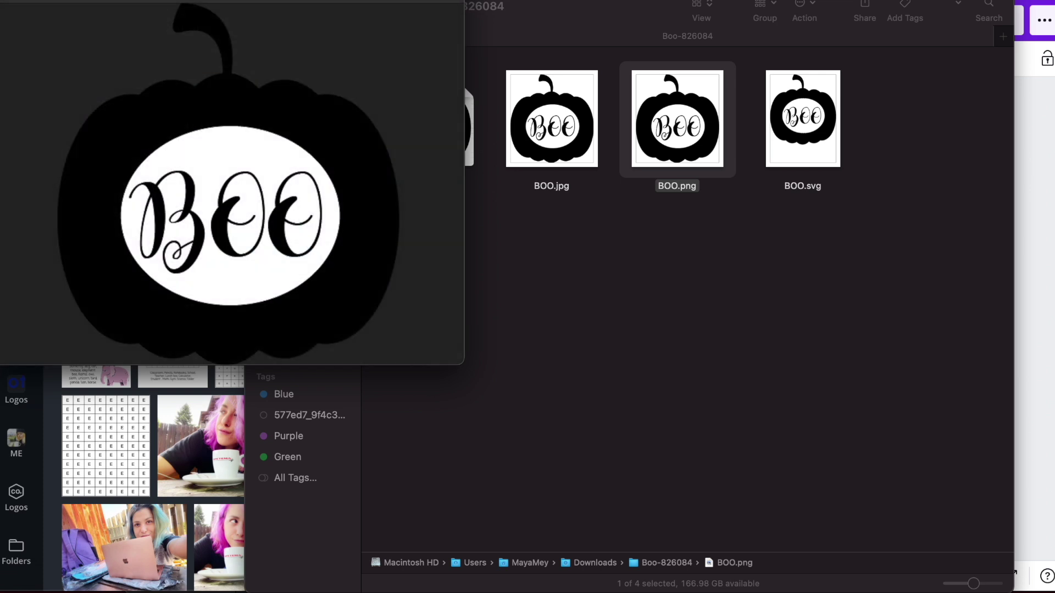
key("Escape")
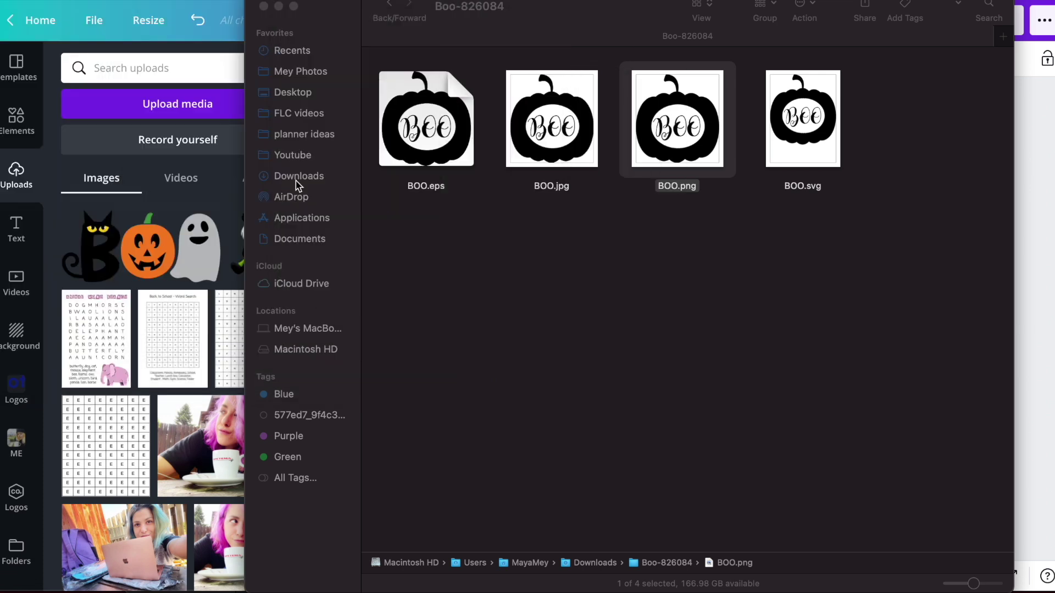
Place the uploaded cat, pumpkin and ghost BOO image on the Canva page and arrange it directly below the raised "My first" heading
left_click(183, 238)
left_click(149, 257)
left_click_drag(727, 344, 726, 412)
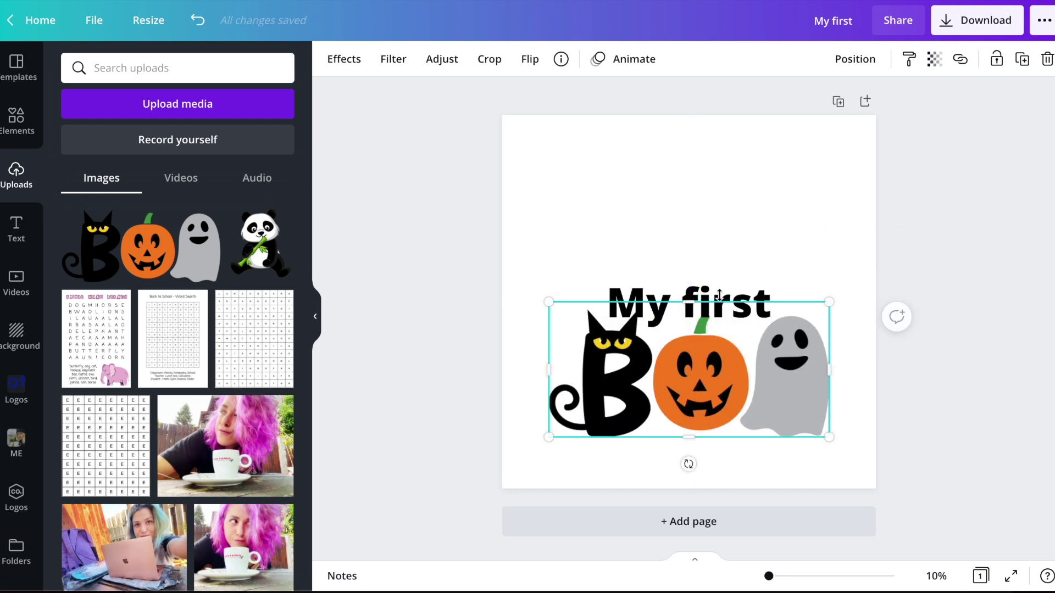
left_click_drag(724, 297, 724, 211)
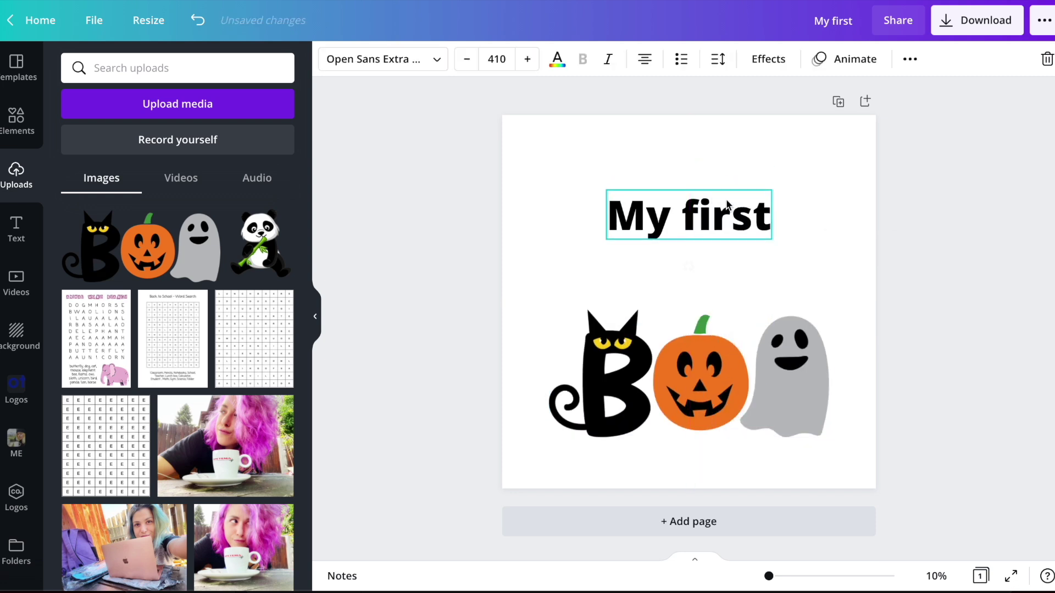
left_click(711, 385)
left_click_drag(712, 384, 711, 315)
Try Coming Soon, Anon Black and Arapey on the "My first" heading, search the fonts for "halloween", and apply Max Somsin
left_click(703, 217)
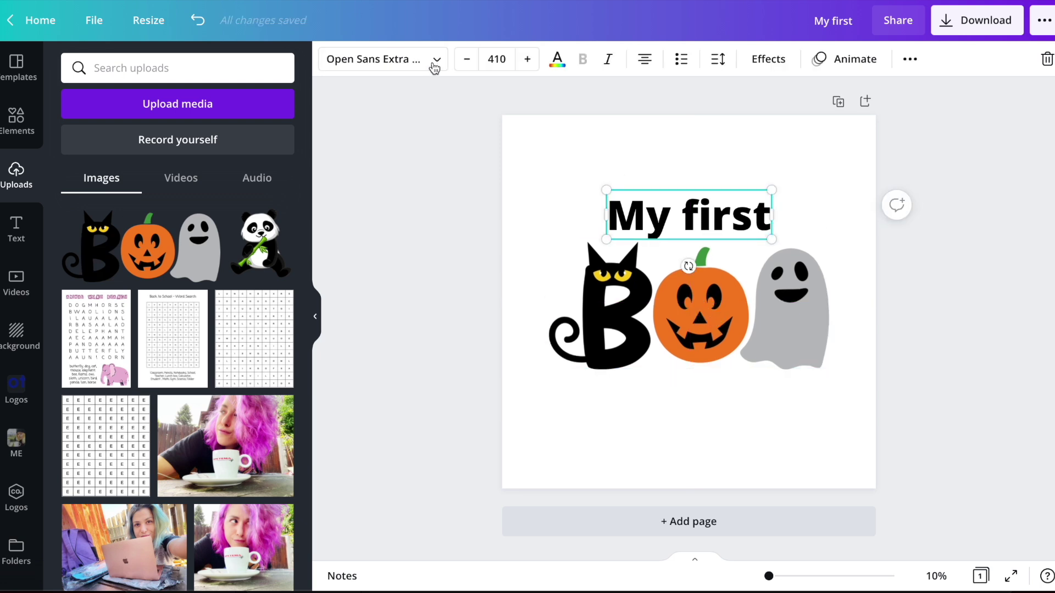
left_click(400, 59)
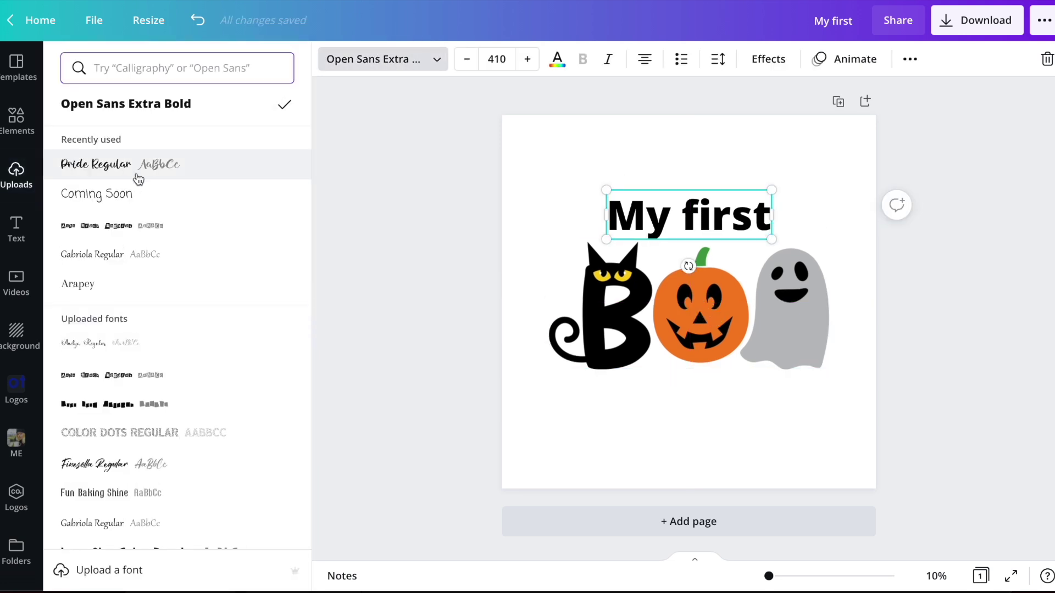
left_click(136, 206)
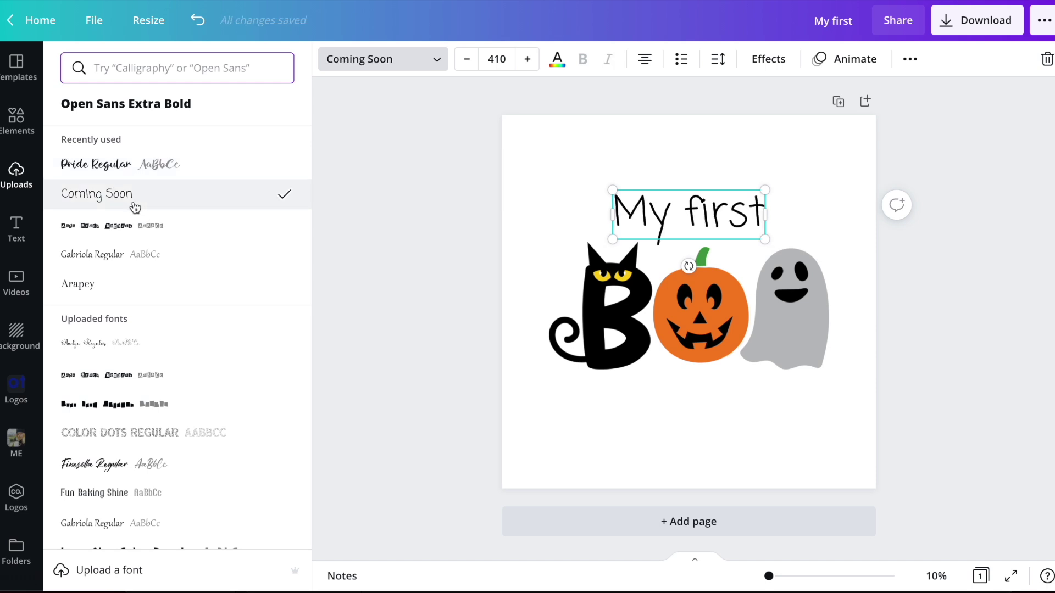
left_click(152, 234)
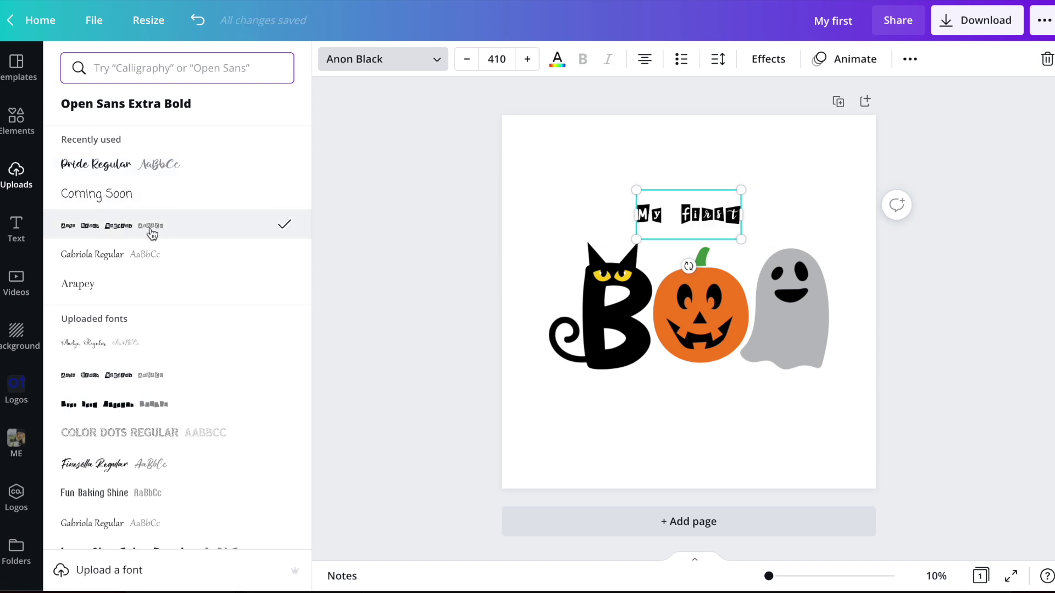
left_click(130, 287)
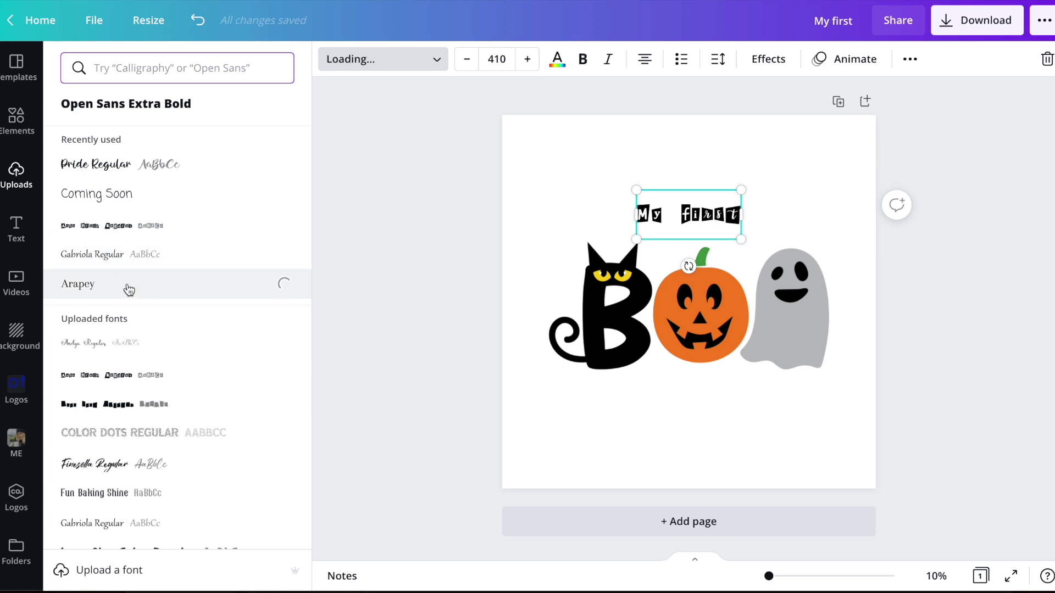
type("halloween")
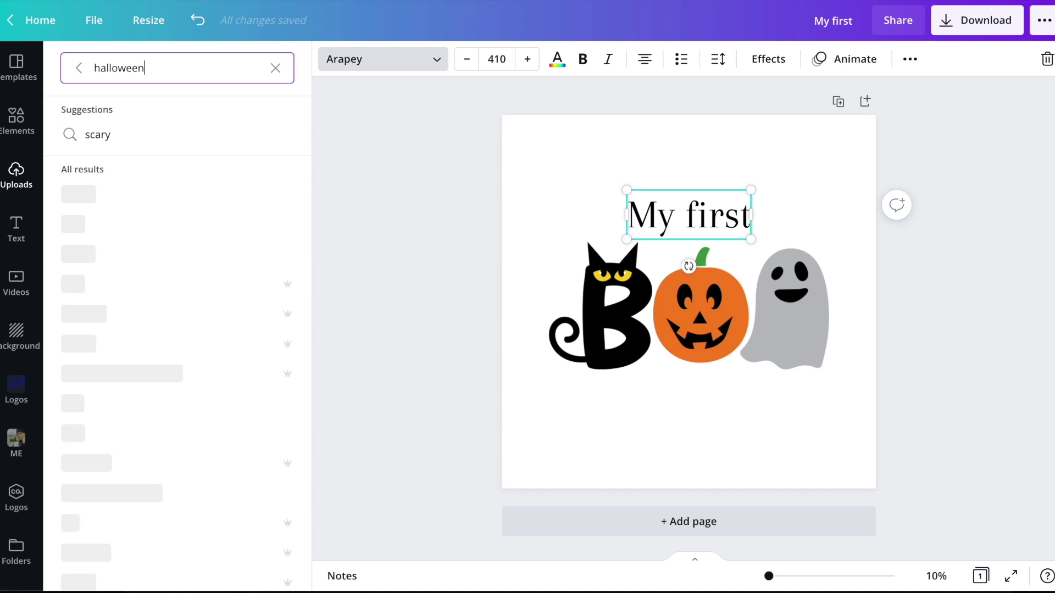
left_click(104, 194)
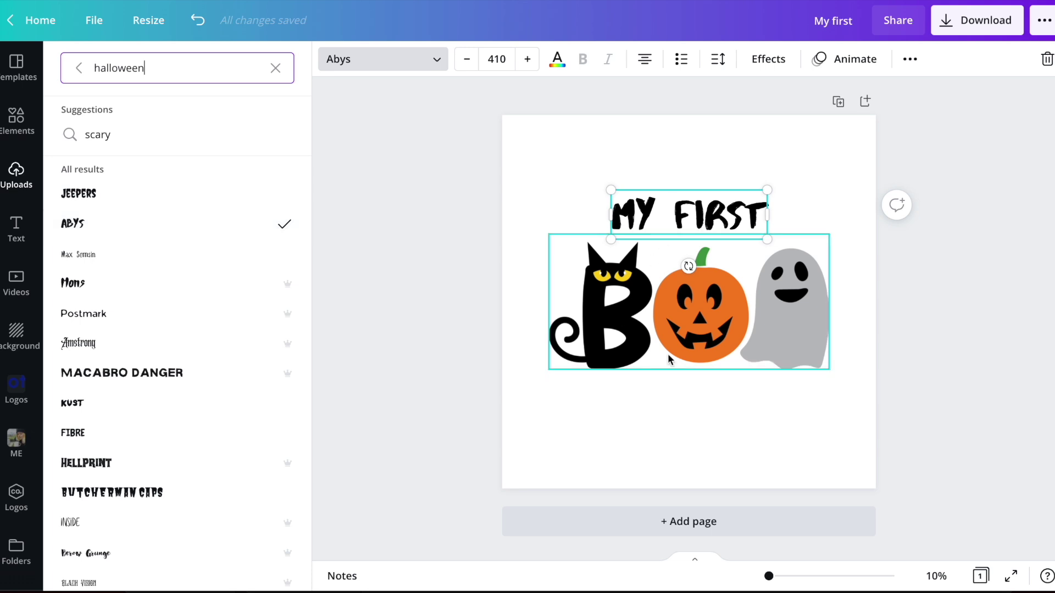
left_click(112, 253)
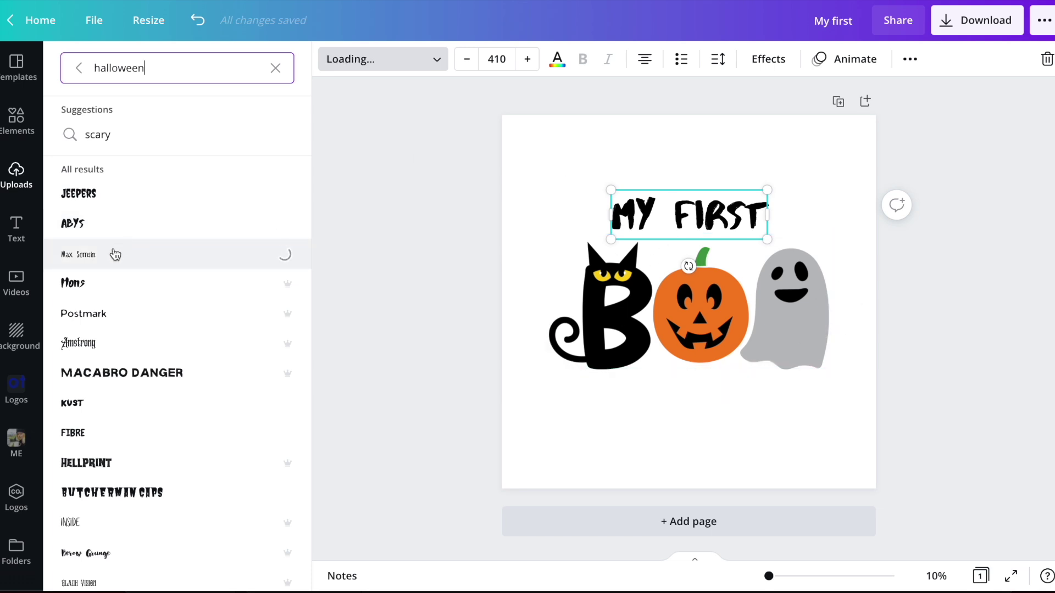
Enlarge the "My first" heading to font size 613 and switch it to uppercase
left_click_drag(731, 241, 771, 264)
left_click(909, 59)
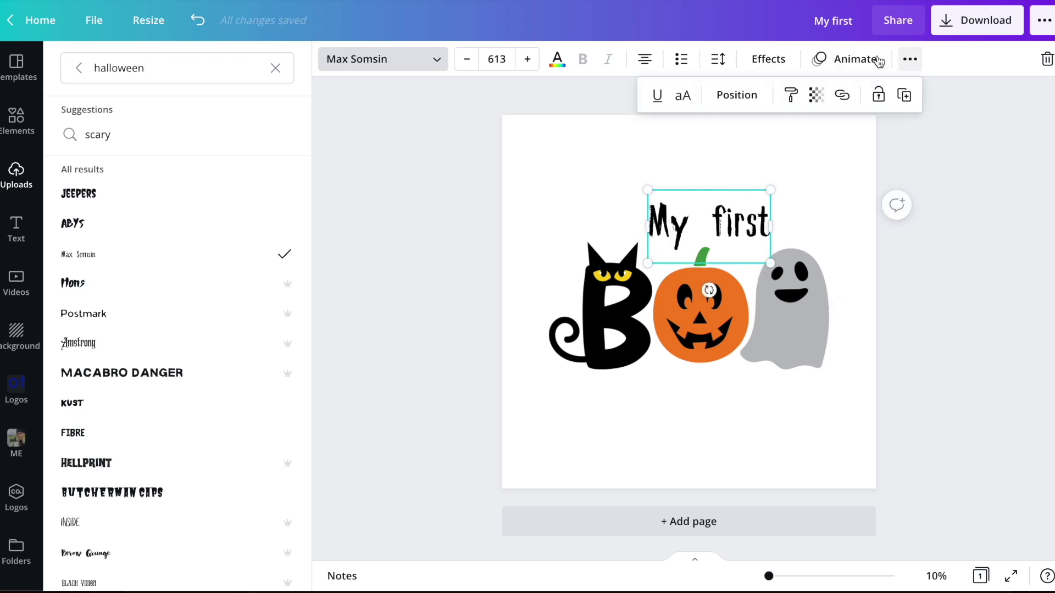
left_click(683, 96)
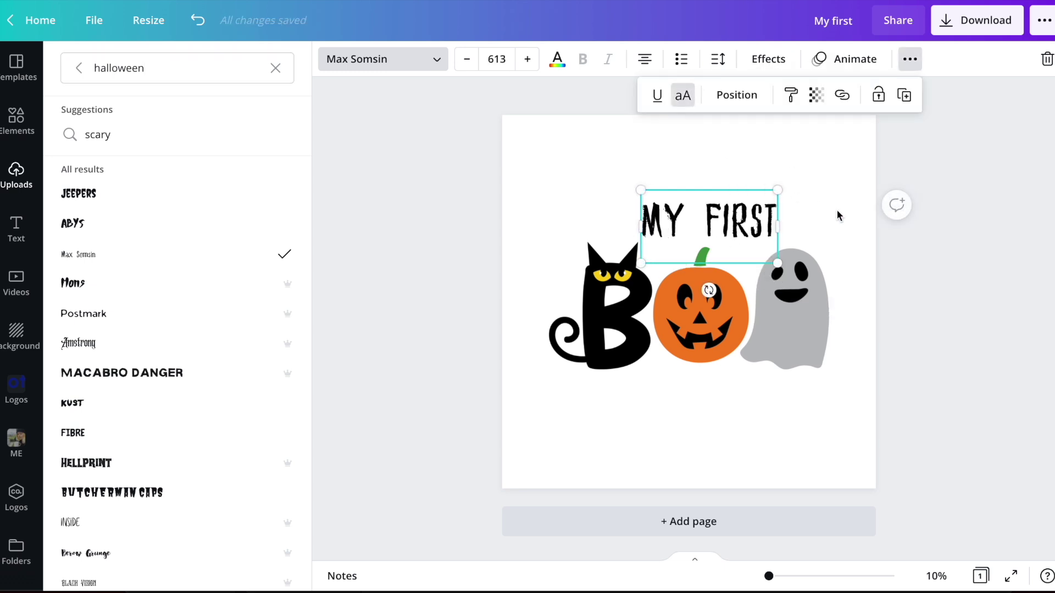
left_click(835, 213)
Apply the Curve shape effect to the "My first" heading with a curve value of 100
left_click(695, 195)
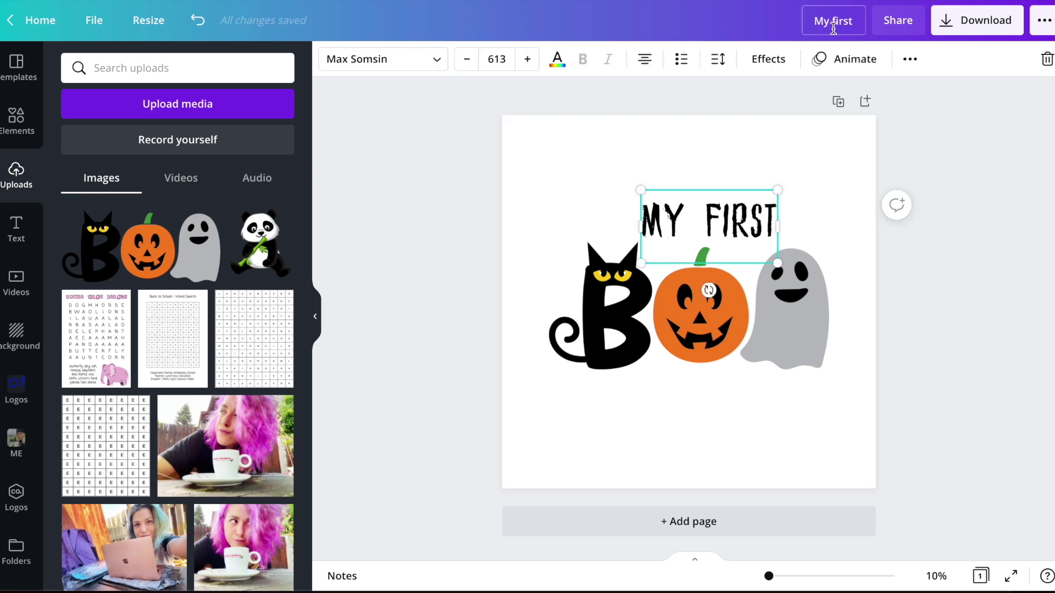
left_click(909, 59)
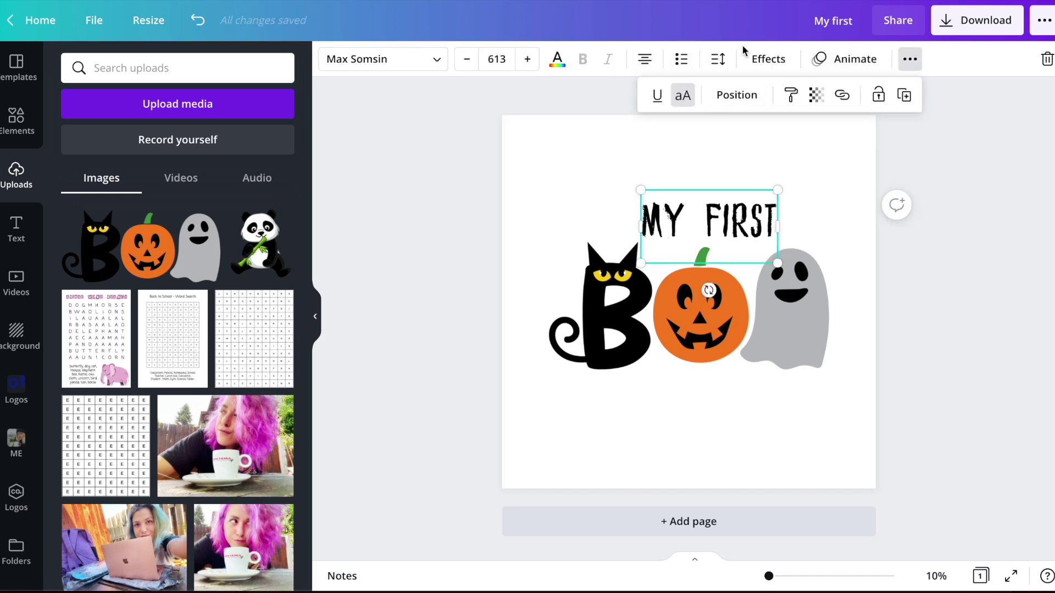
left_click(768, 59)
left_click(177, 484)
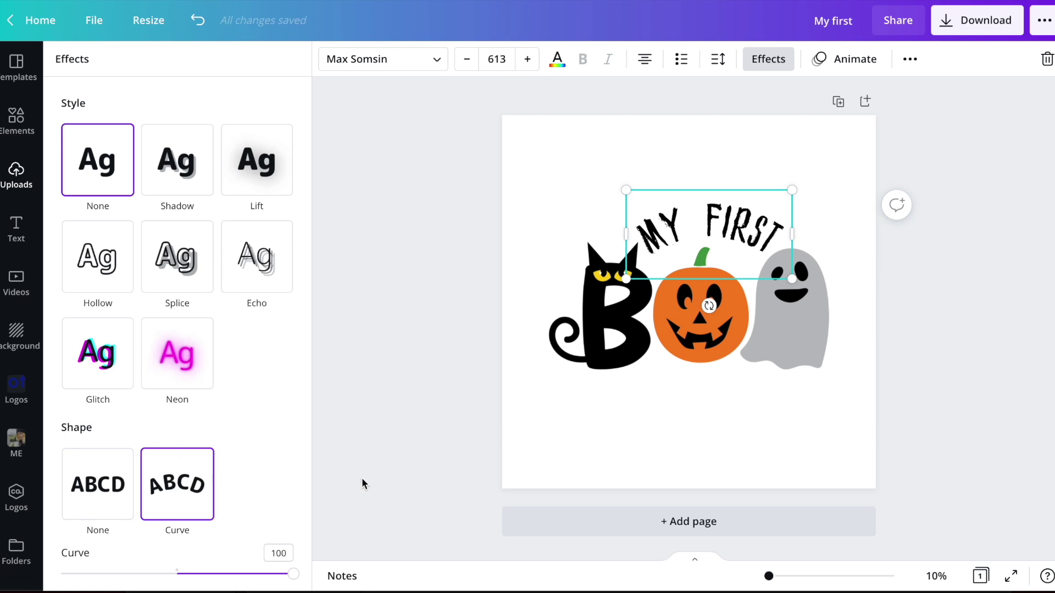
Shrink the curved heading to about size 497, fit it between the cat and ghost above the pumpkin, and nudge the BOO image down slightly
mouse_move(716, 330)
left_mouse_down()
mouse_move(709, 339)
mouse_move(718, 338)
left_mouse_up()
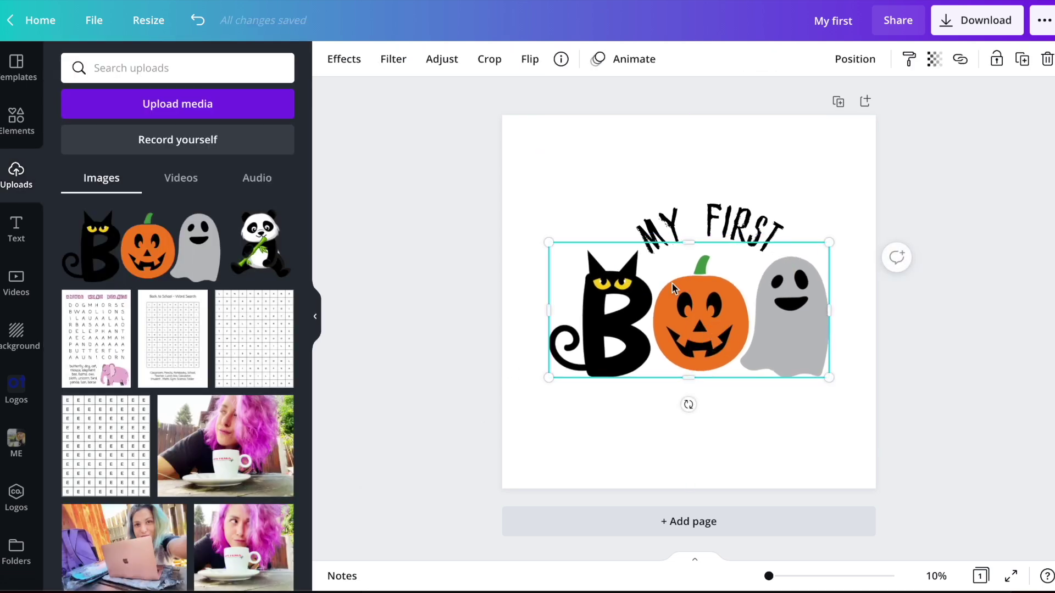
left_click(718, 212)
left_click_drag(627, 190, 653, 212)
left_click(700, 182)
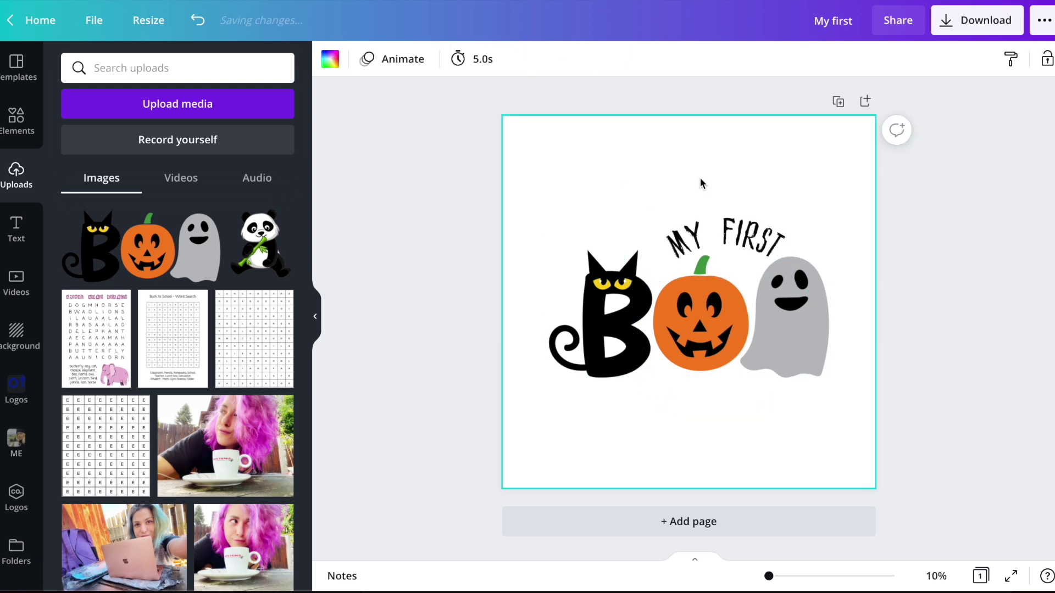
left_click_drag(740, 228, 721, 233)
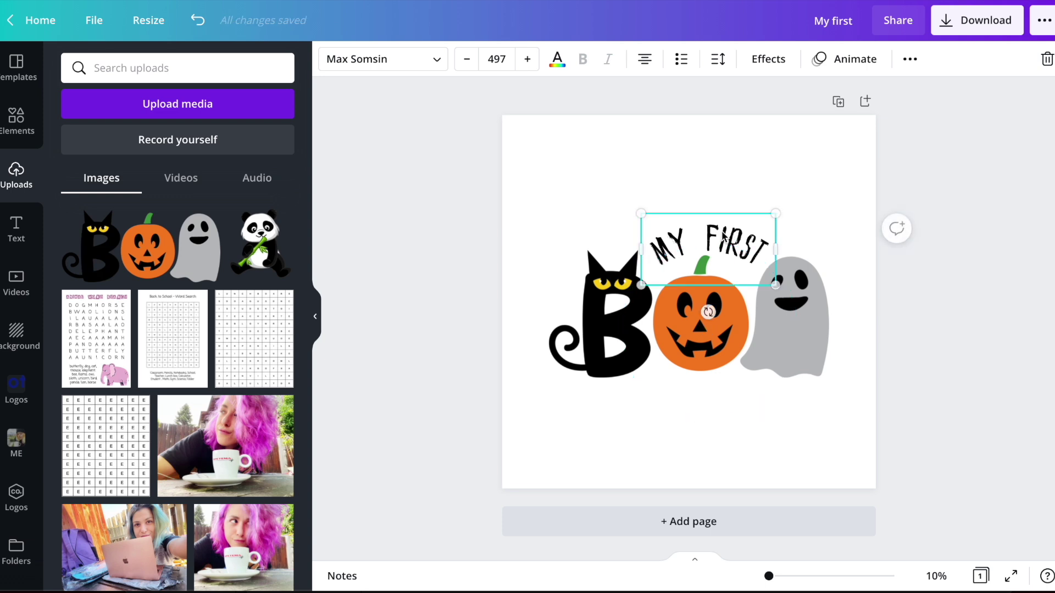
left_click(768, 59)
left_click(751, 147)
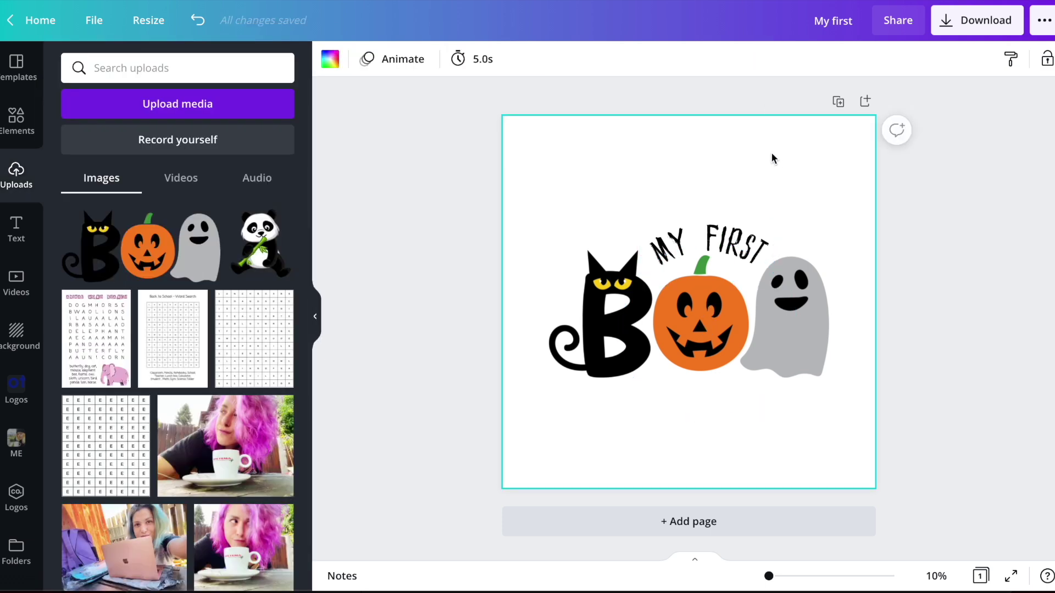
left_click(791, 301)
left_click_drag(710, 282, 720, 281)
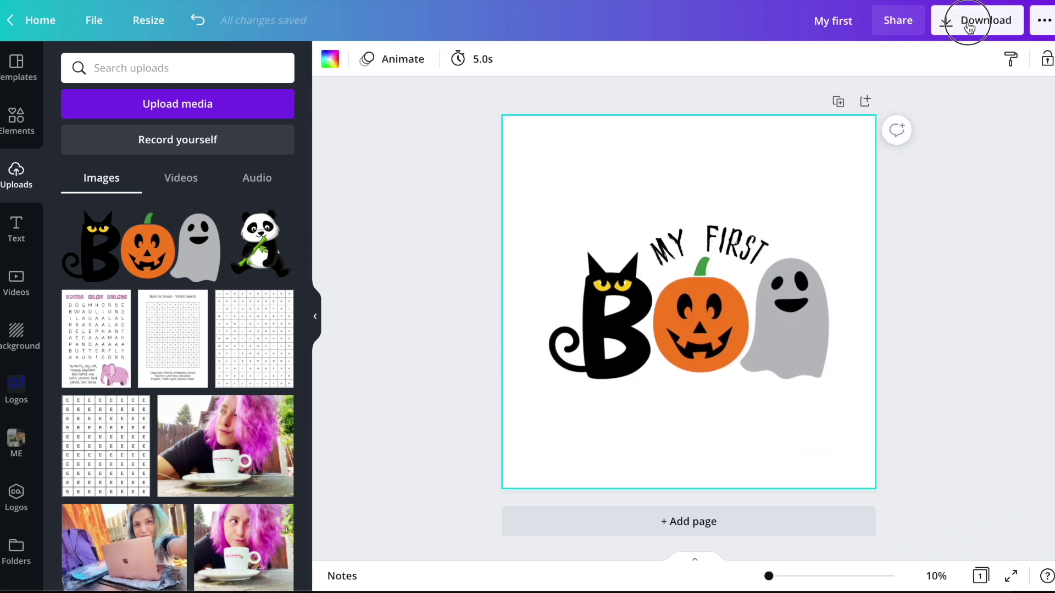
Download the design as My first.png, dismiss the download dialog and open the file to inspect its background
left_click(969, 26)
left_click(864, 301)
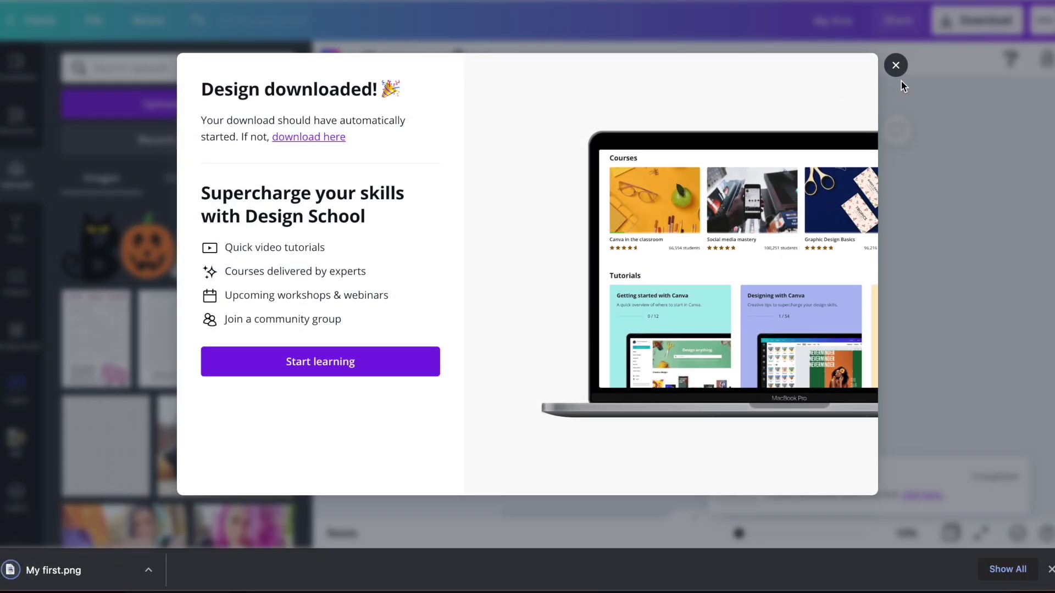
left_click(896, 66)
left_click(82, 570)
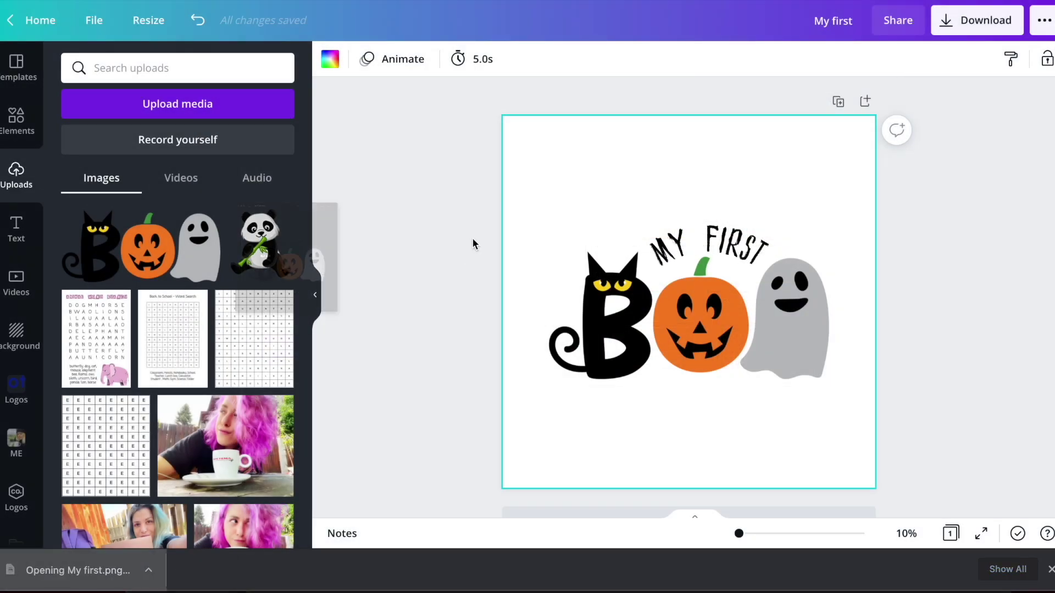
scroll(268, 144, "down", 4)
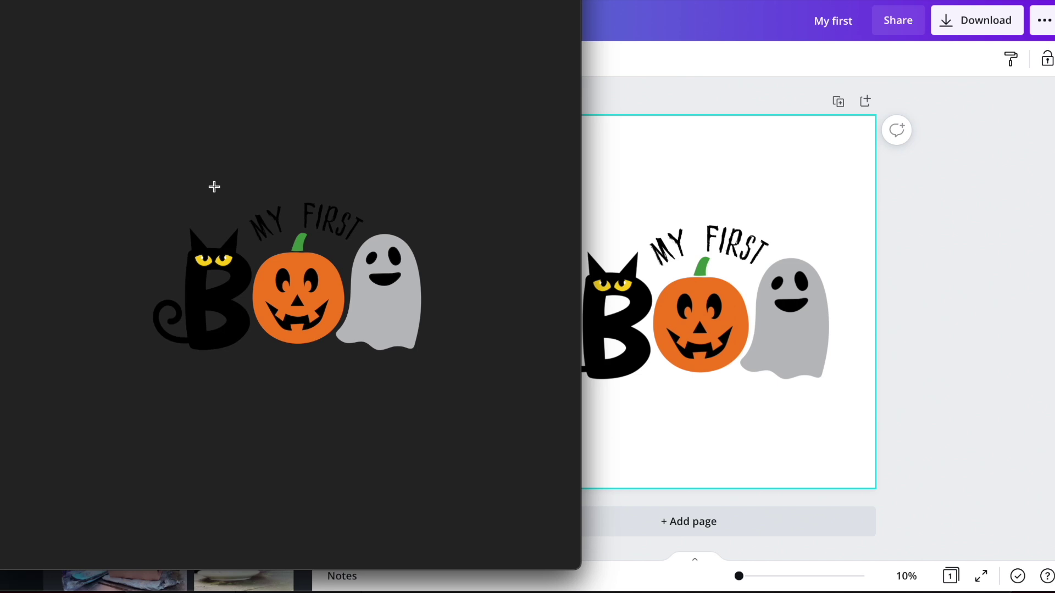
Try a rectangular crop selection around the artwork in My first.png, tightening its upper and left edges
left_click_drag(77, 124, 548, 396)
left_click_drag(309, 124, 315, 153)
left_click_drag(313, 396, 313, 403)
left_click_drag(316, 158, 313, 150)
left_click_drag(77, 277, 118, 282)
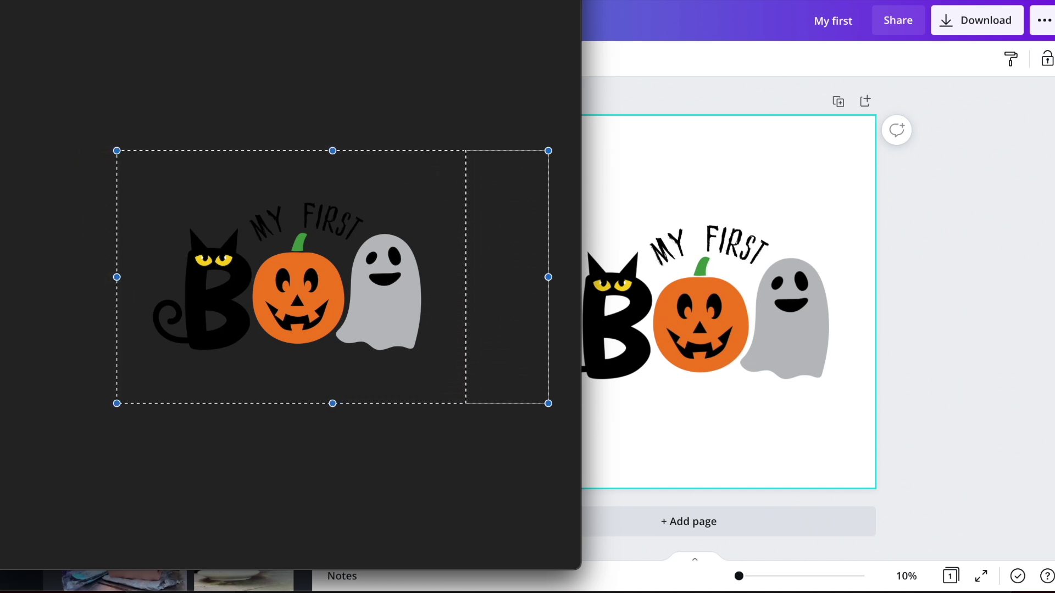
left_click(262, 132)
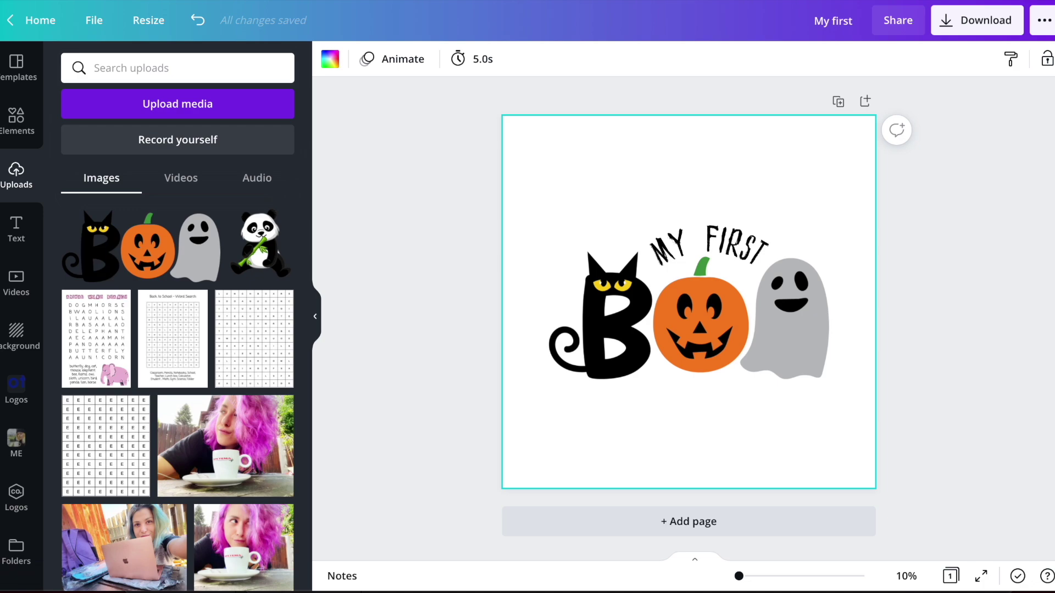
Go to Redbubble's Add new work page in a new tab and upload the My First BOO PNG from Downloads as new work
key("ctrl+t")
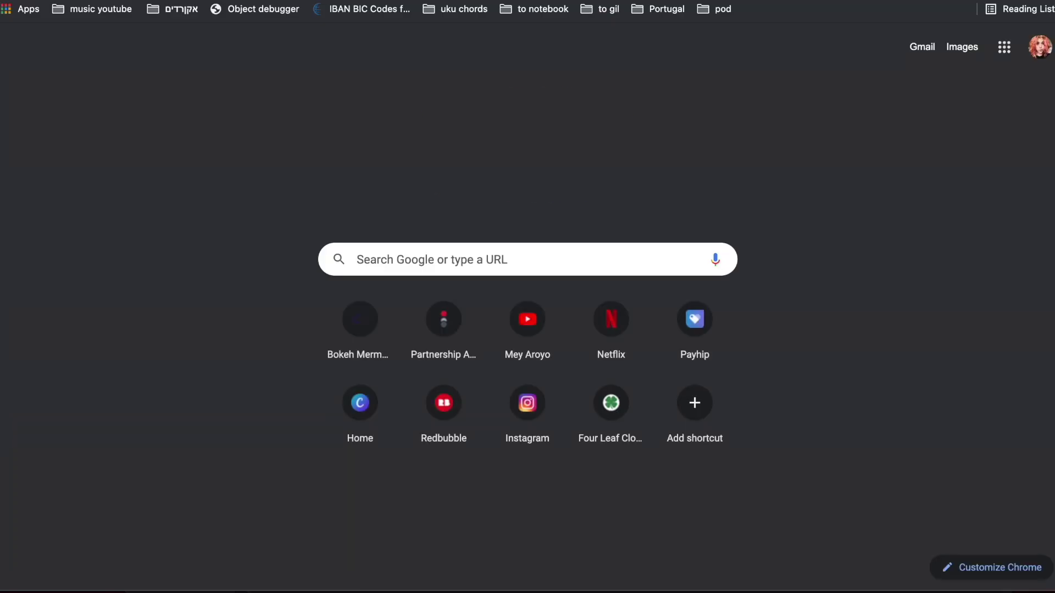
type("redb")
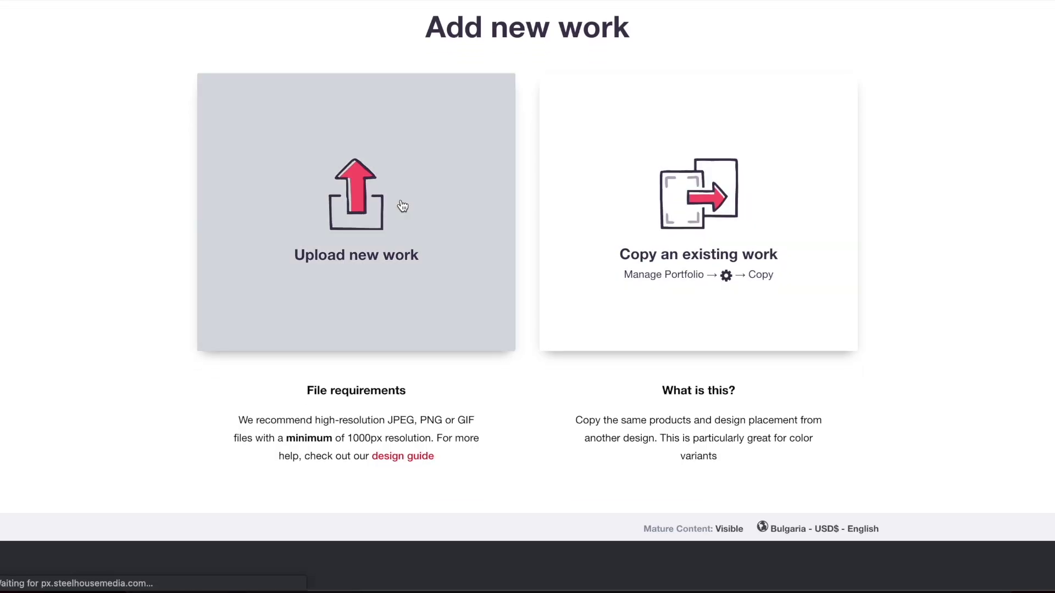
left_click(401, 205)
left_click(313, 257)
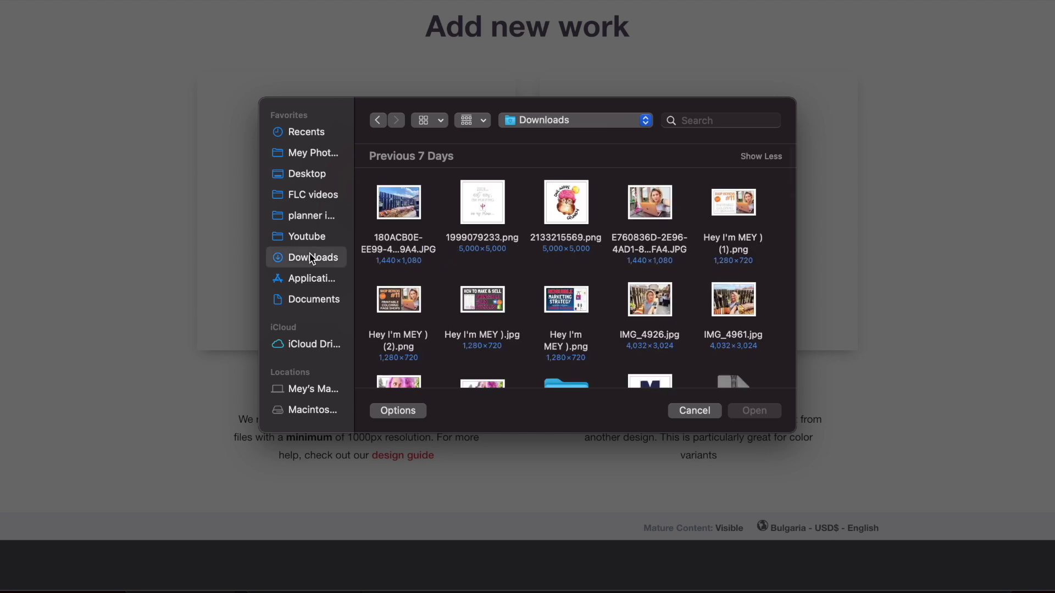
double_click(730, 204)
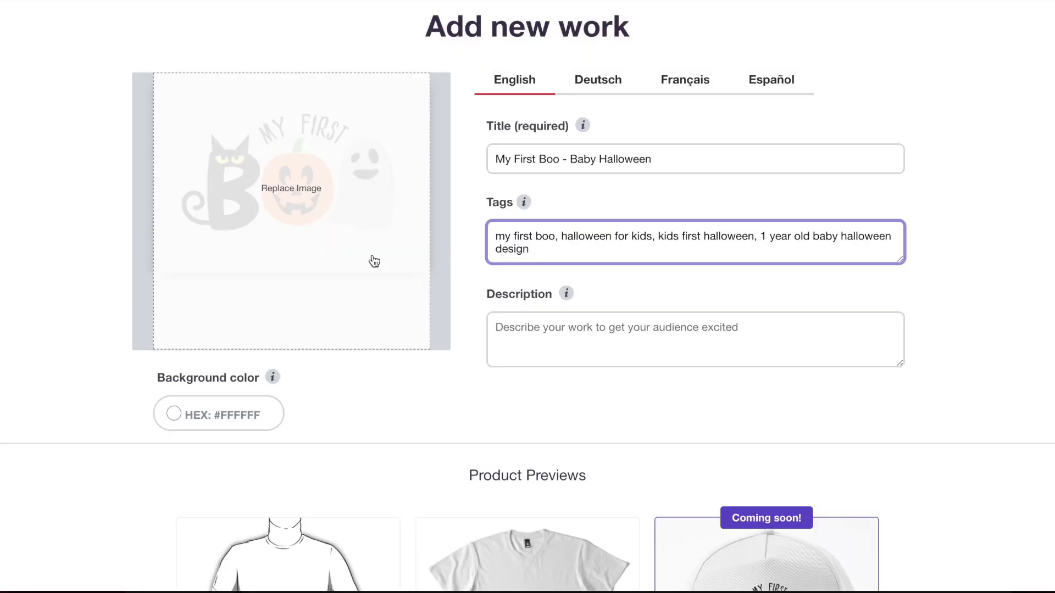
Raise the design to the chest area on the Standard Print Clothing T-shirt and center it horizontally
scroll(435, 259, "down", 5)
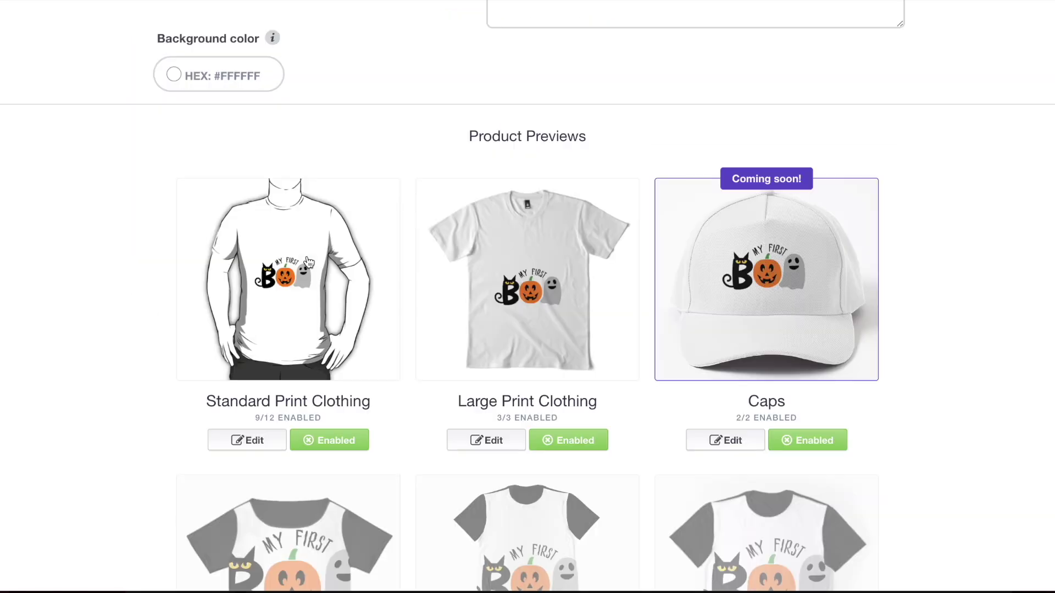
scroll(648, 216, "down", 6)
left_click_drag(393, 295, 395, 264)
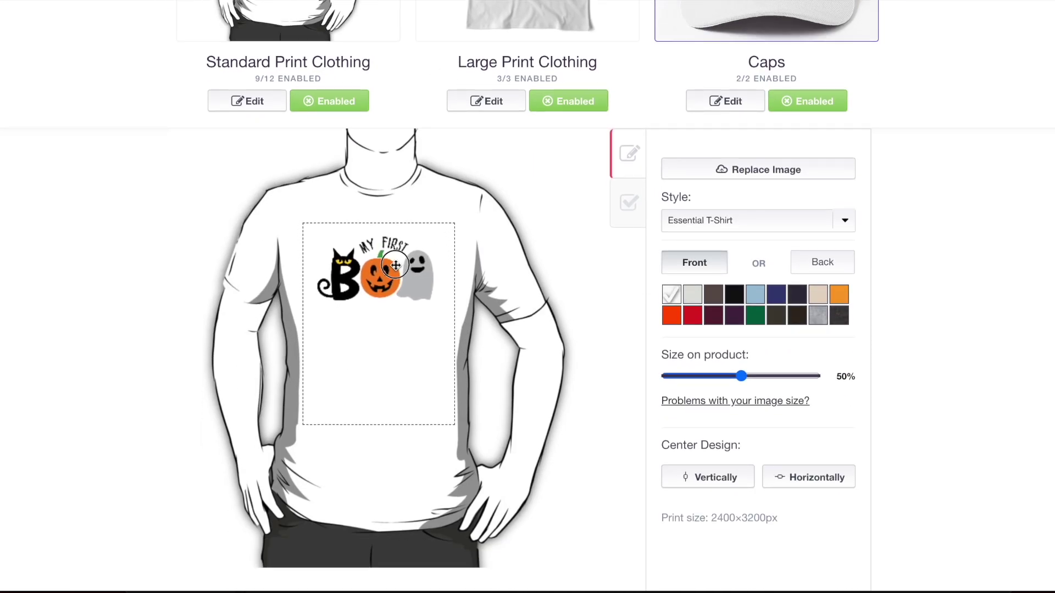
left_click(819, 483)
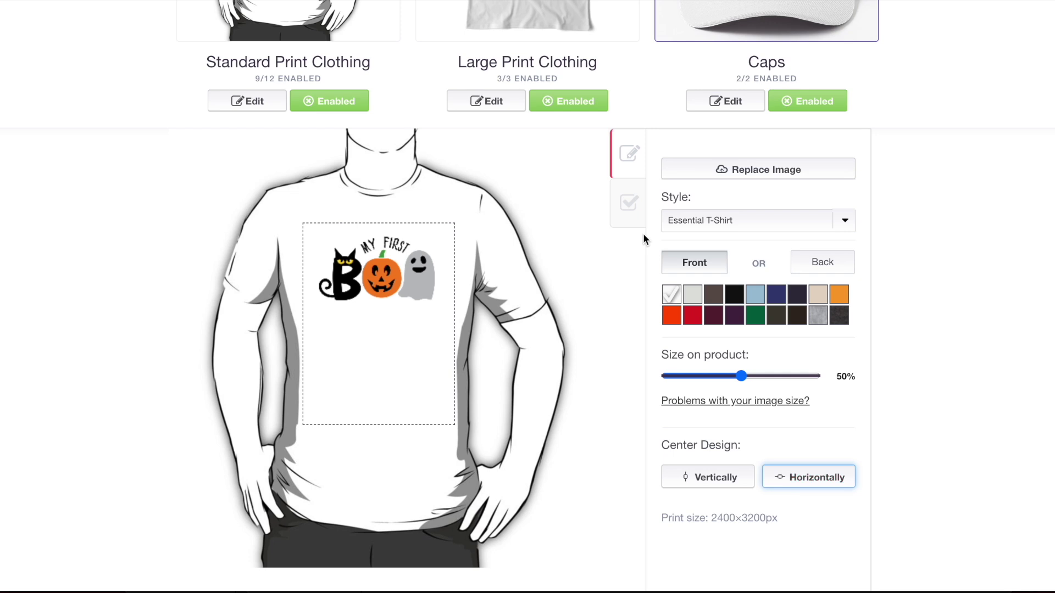
Enable all Standard Print Clothing products, including Kids Clothes, and set the Kids Clothes default style to Baby T-Shirt
left_click(629, 206)
left_click(669, 202)
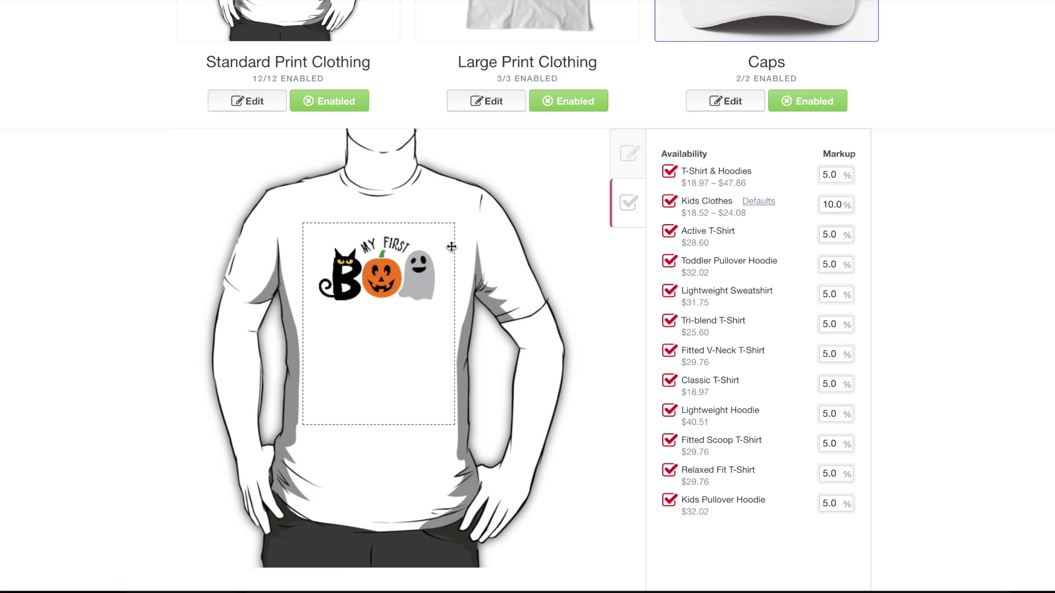
left_click(759, 201)
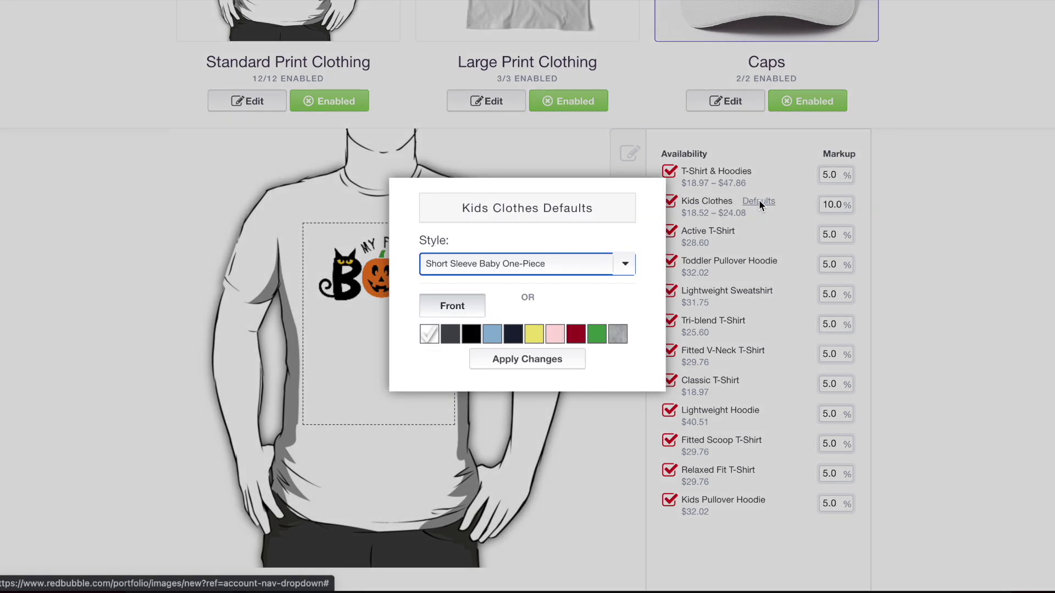
left_click(498, 263)
left_click(495, 297)
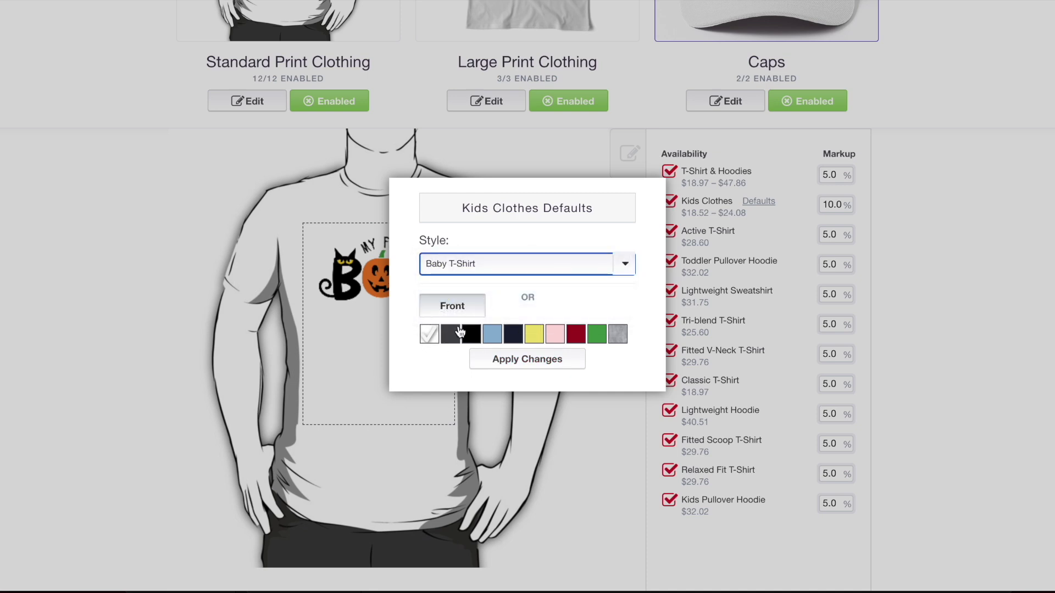
left_click(535, 360)
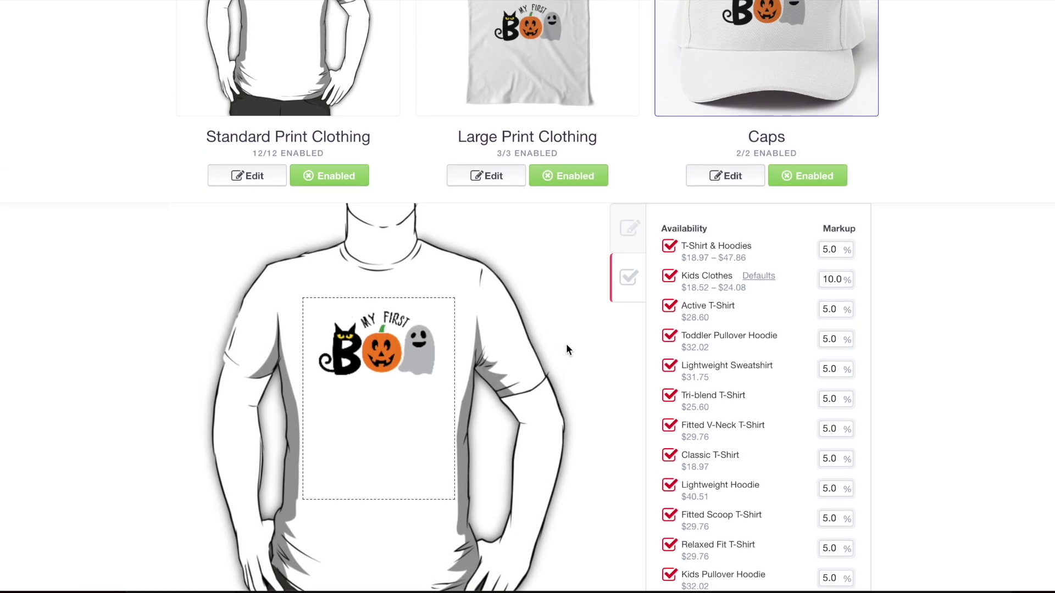
Set the Standard Print Clothing style to Baseball ¾ Sleeve
scroll(565, 346, "up", 4)
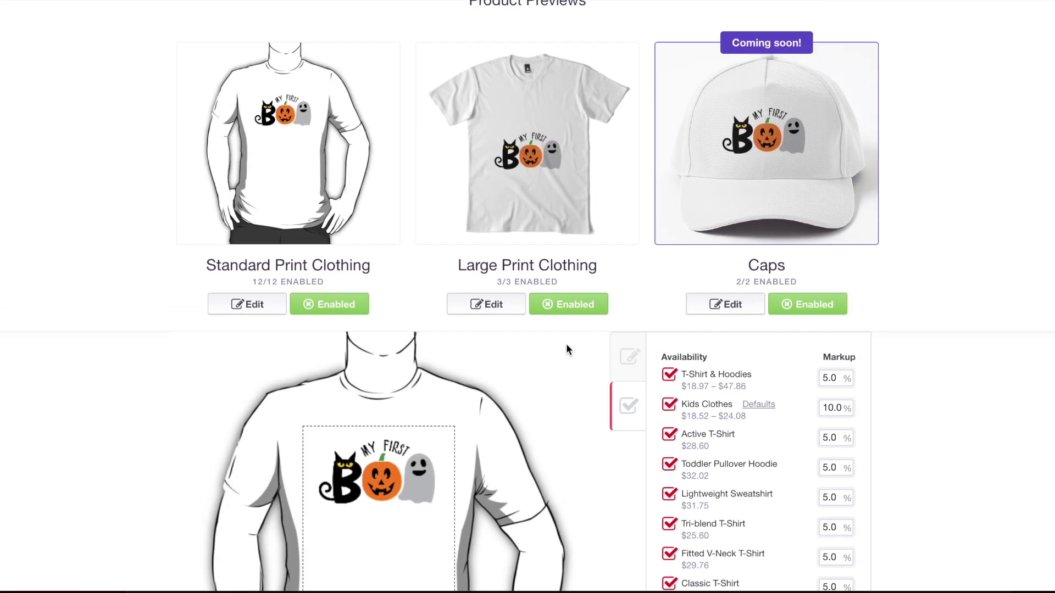
left_click(629, 357)
scroll(744, 396, "down", 2)
left_click(758, 298)
left_click(729, 377)
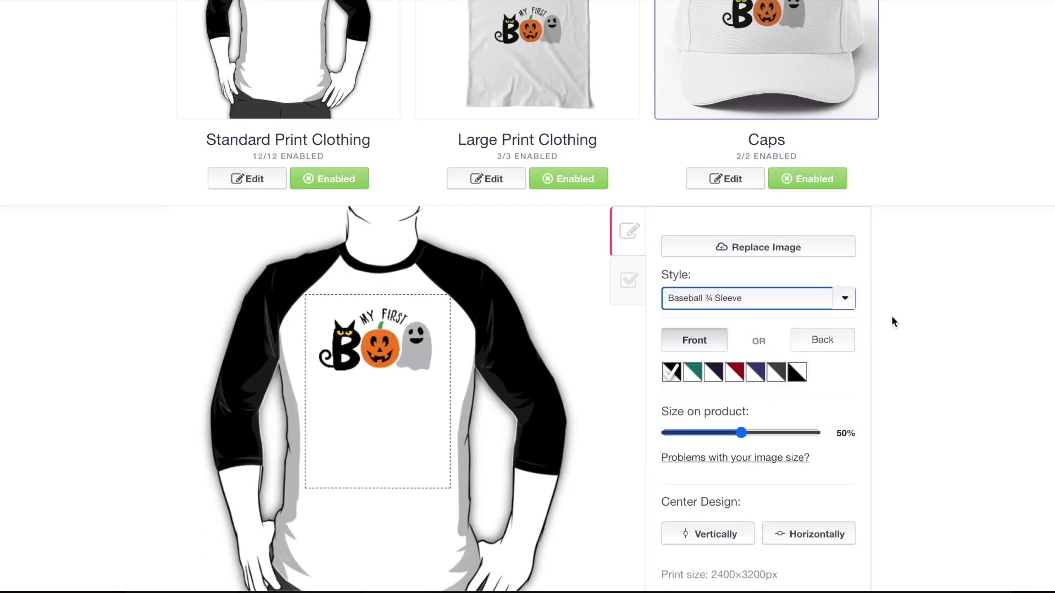
Open Large Print Clothing for editing, place the design at the upper chest of the Premium T-Shirt and center it horizontally
scroll(697, 336, "down", 3)
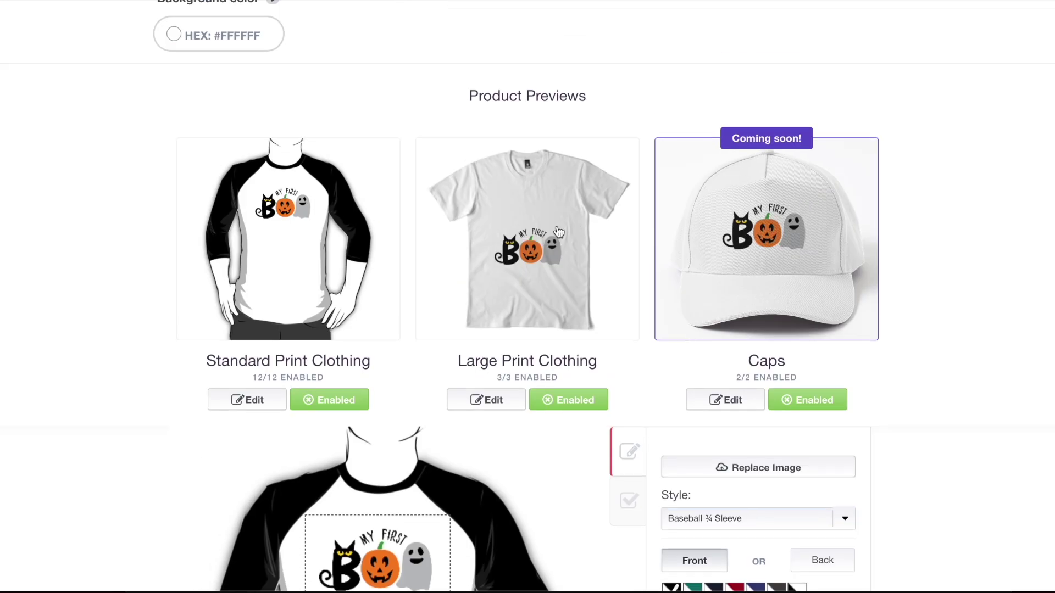
left_click(556, 231)
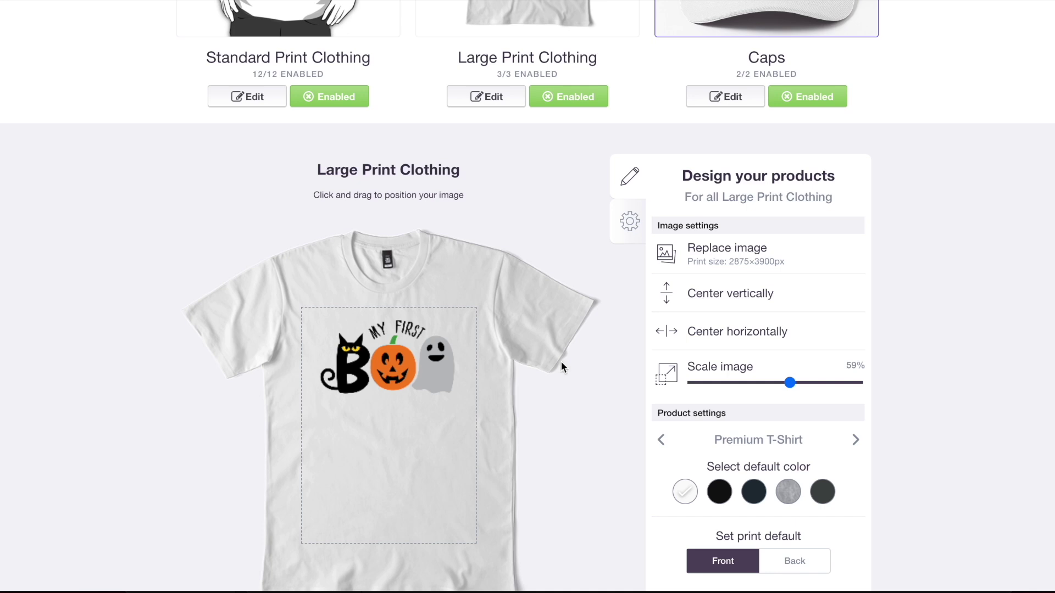
scroll(561, 361, "down", 3)
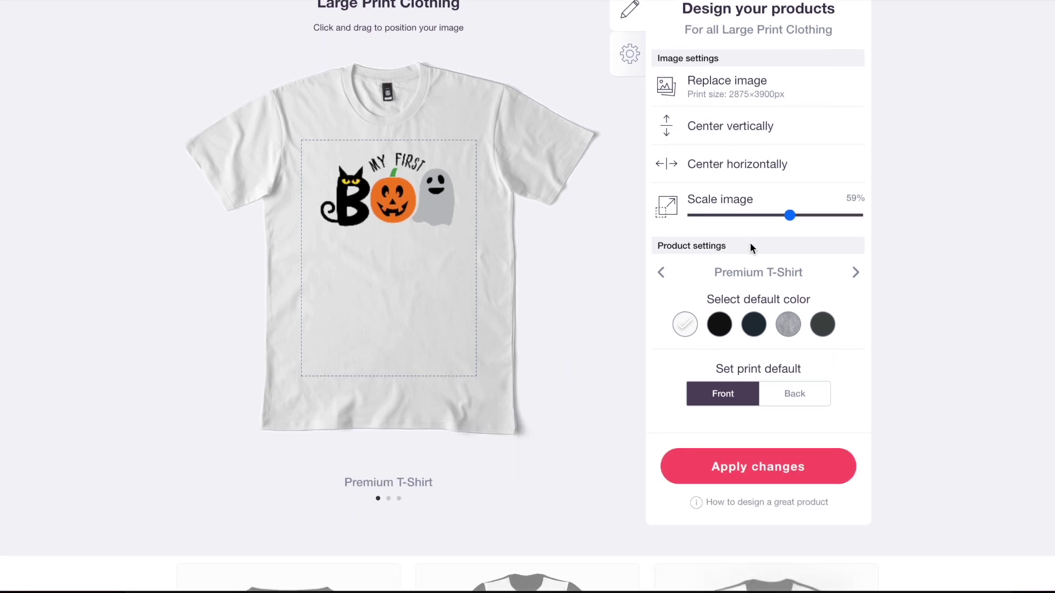
left_click(766, 177)
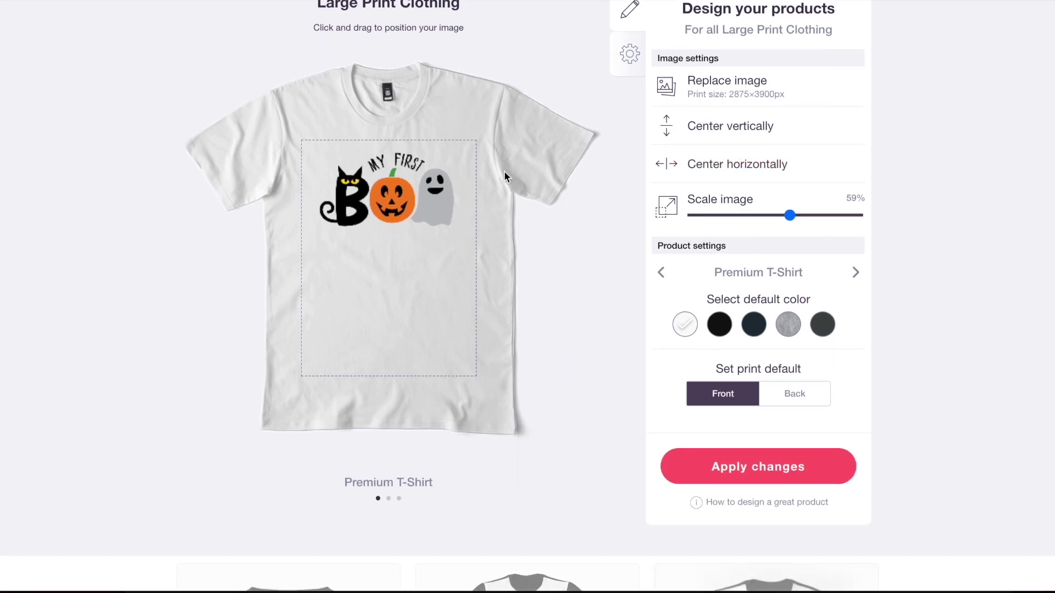
Check the design's placement on each Large Print Clothing style, cycling back to Premium T-Shirt
scroll(562, 290, "up", 5)
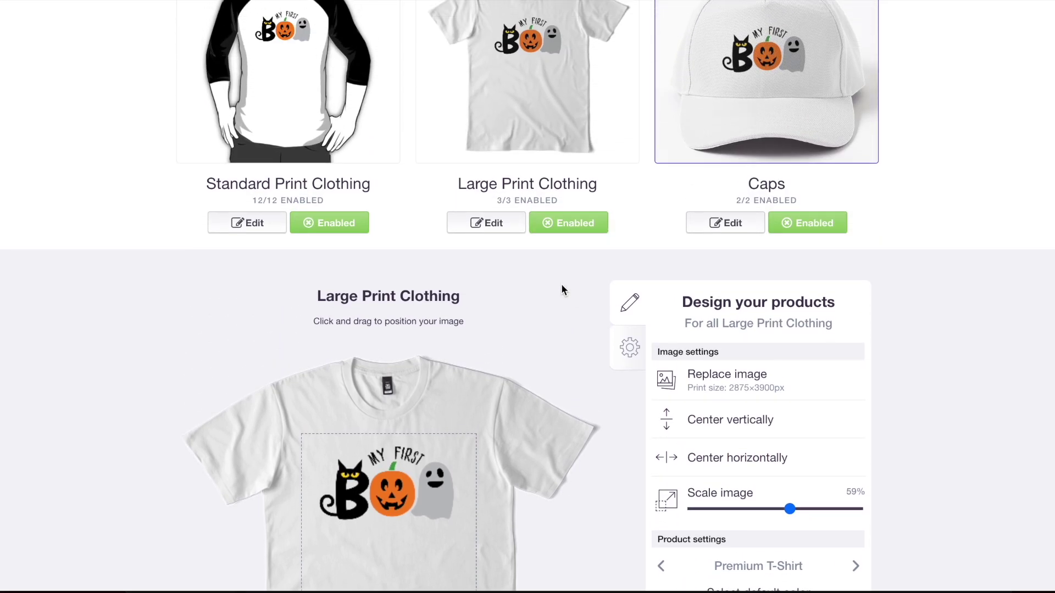
scroll(764, 404, "down", 3)
left_click(855, 390)
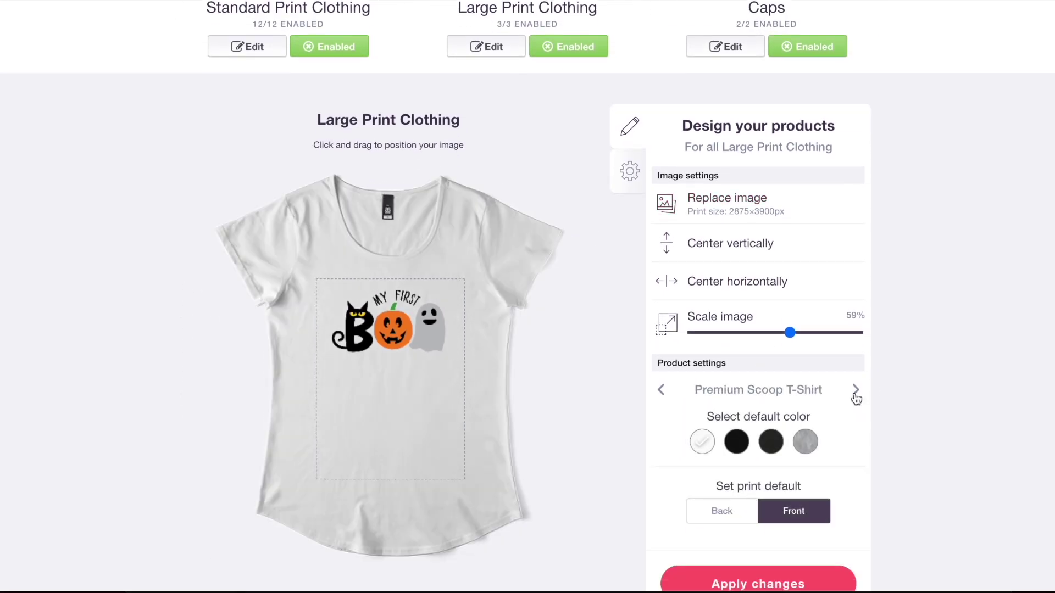
left_click(855, 390)
left_click(855, 390)
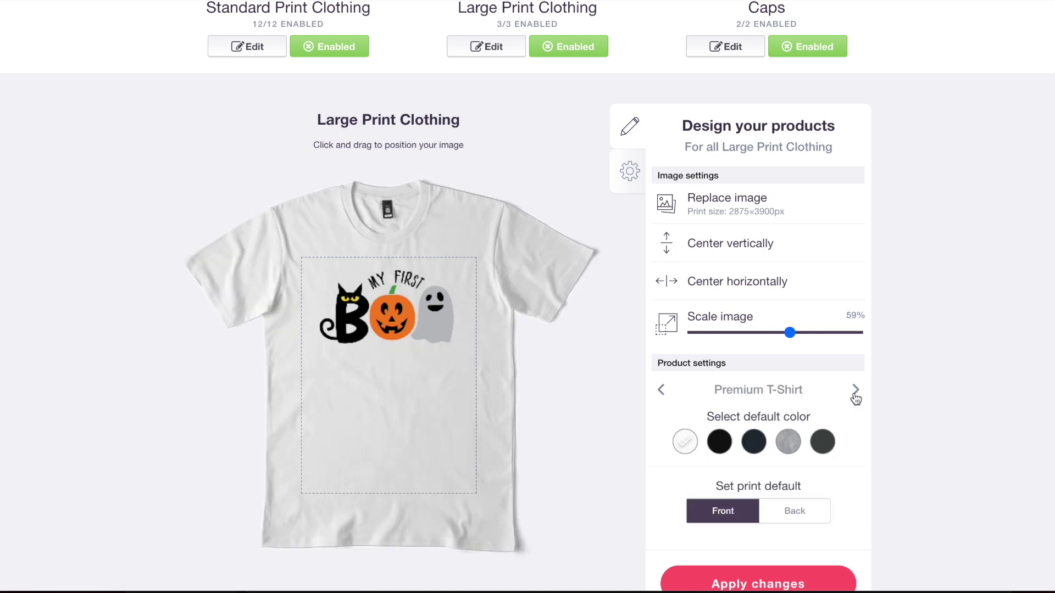
Open Caps for editing and check the design's placement and scale on the Baseball Cap
scroll(484, 358, "up", 5)
left_click(764, 185)
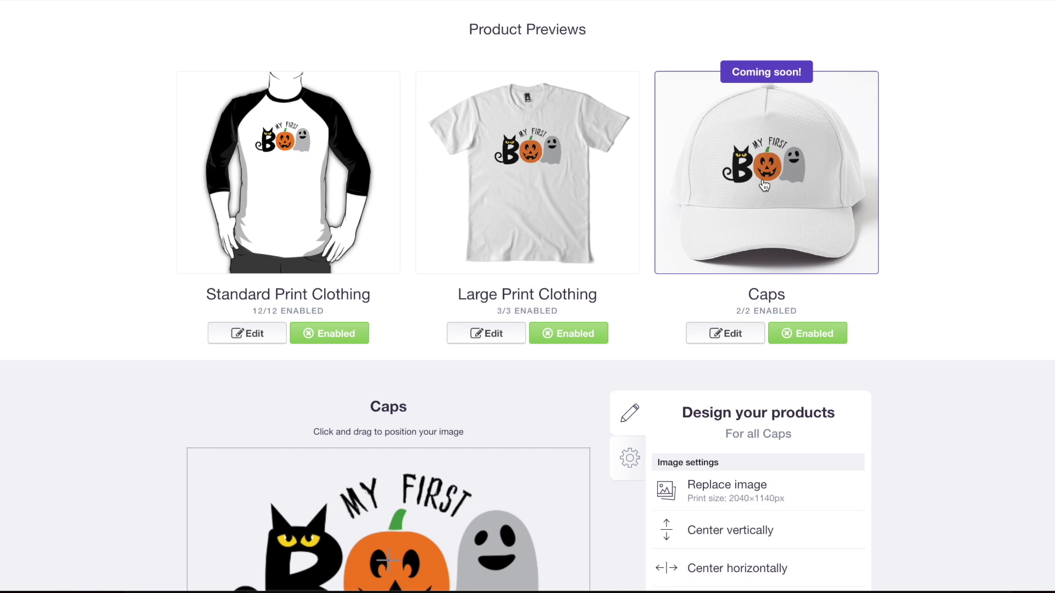
scroll(611, 324, "down", 3)
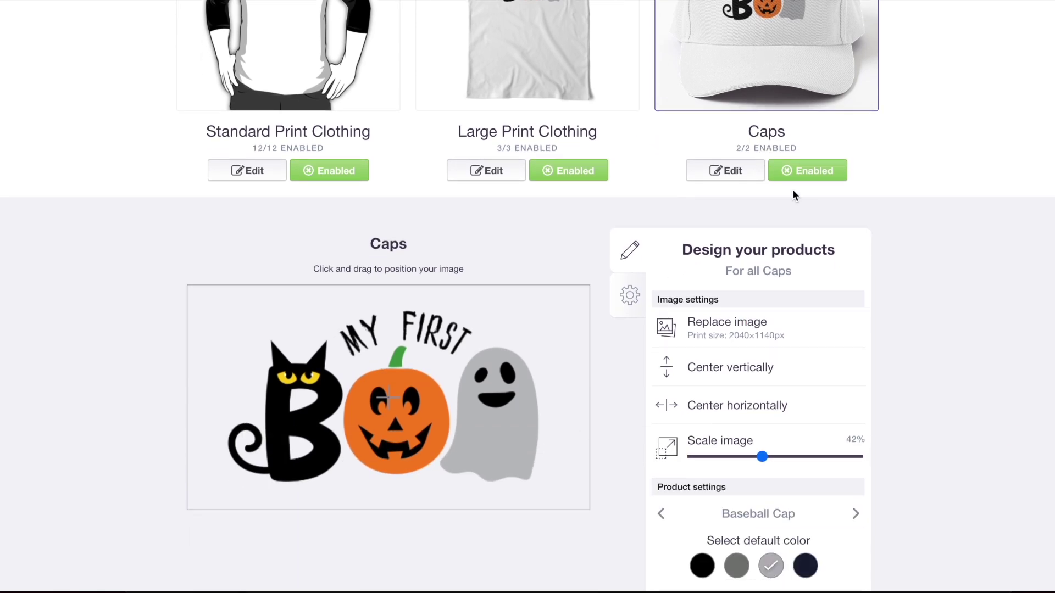
scroll(792, 190, "up", 5)
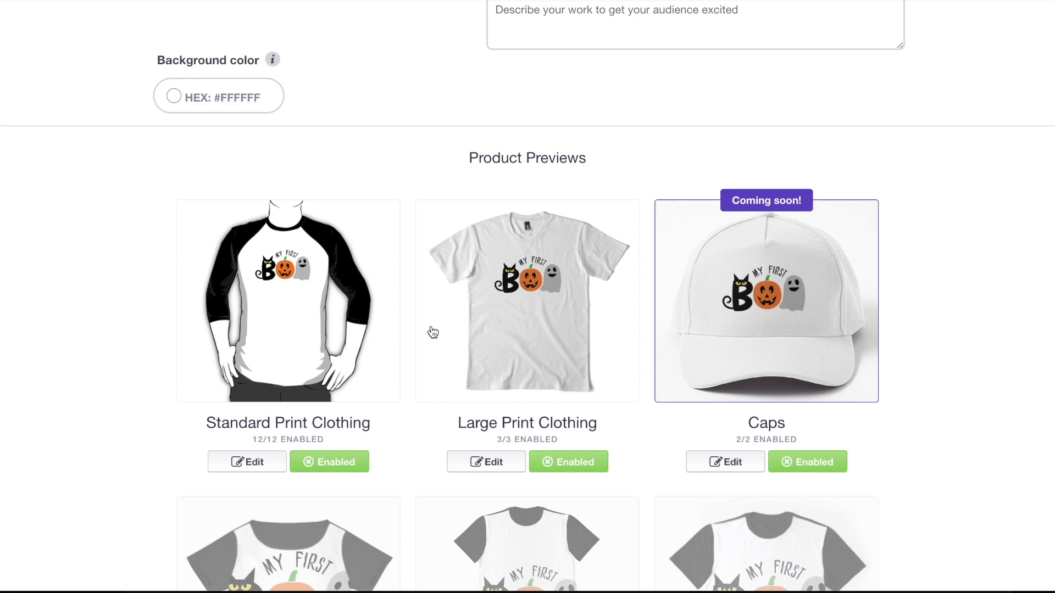
Enable Chiffon Tops, shrink the design to fit inside the garment's print area and center it horizontally
scroll(326, 315, "down", 6)
left_click(343, 258)
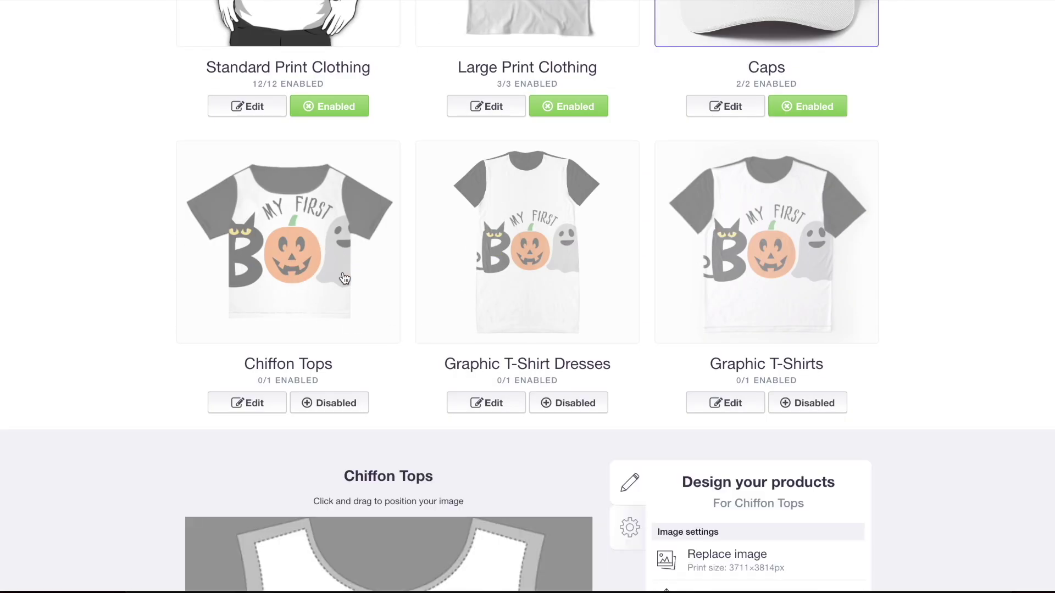
left_click(340, 412)
scroll(548, 298, "down", 5)
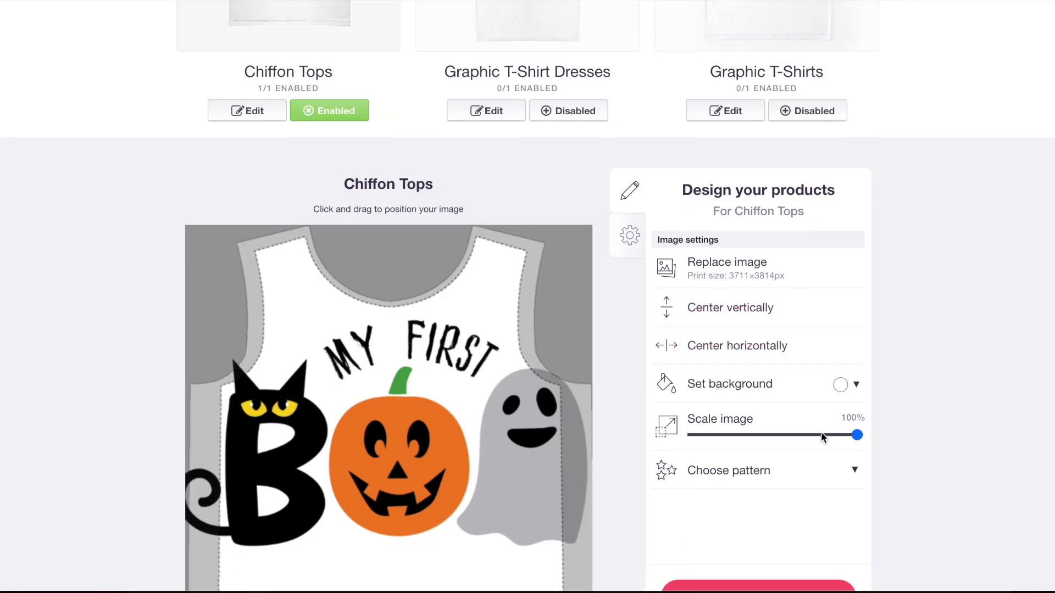
left_click(804, 434)
left_click_drag(413, 432, 439, 432)
left_click(746, 343)
Enable Graphic T-Shirt Dresses, scale the design to 56%, move it up to the chest and center it horizontally
scroll(428, 337, "up", 4)
left_click(437, 157)
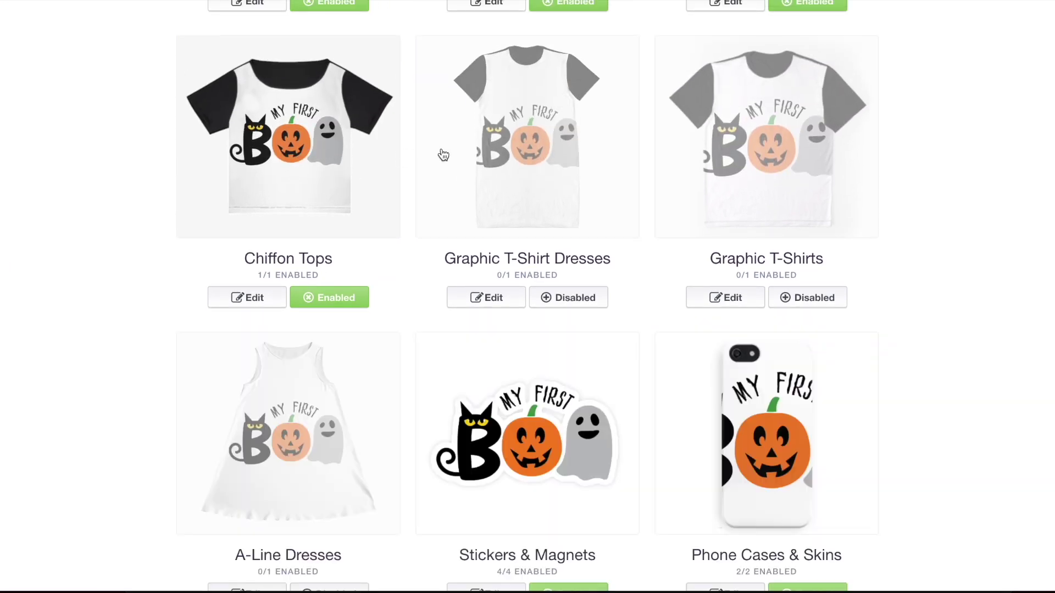
left_click(587, 299)
scroll(587, 297, "down", 5)
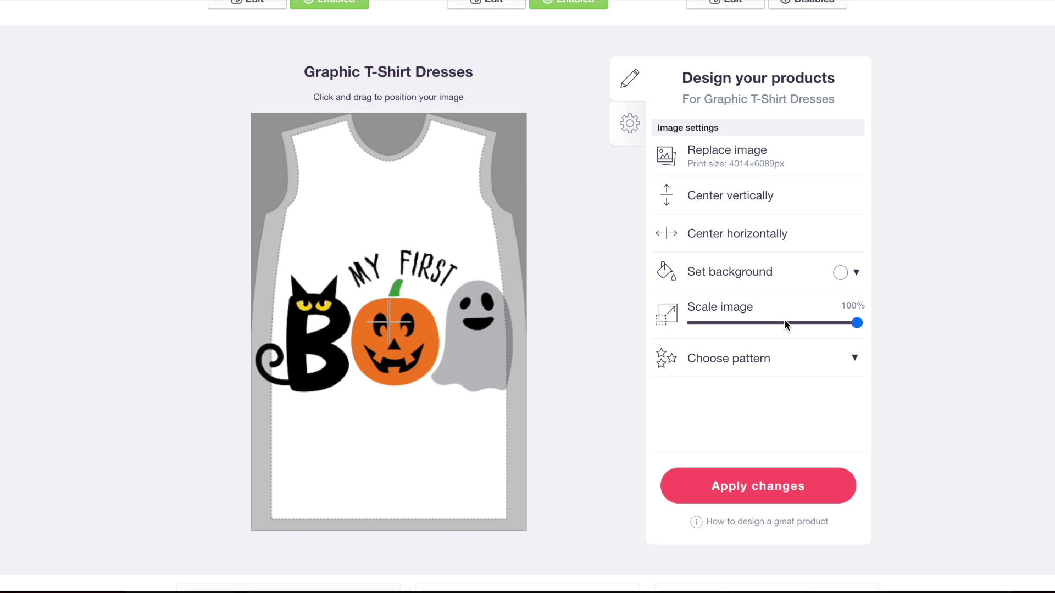
left_click(784, 323)
left_click_drag(422, 315, 422, 234)
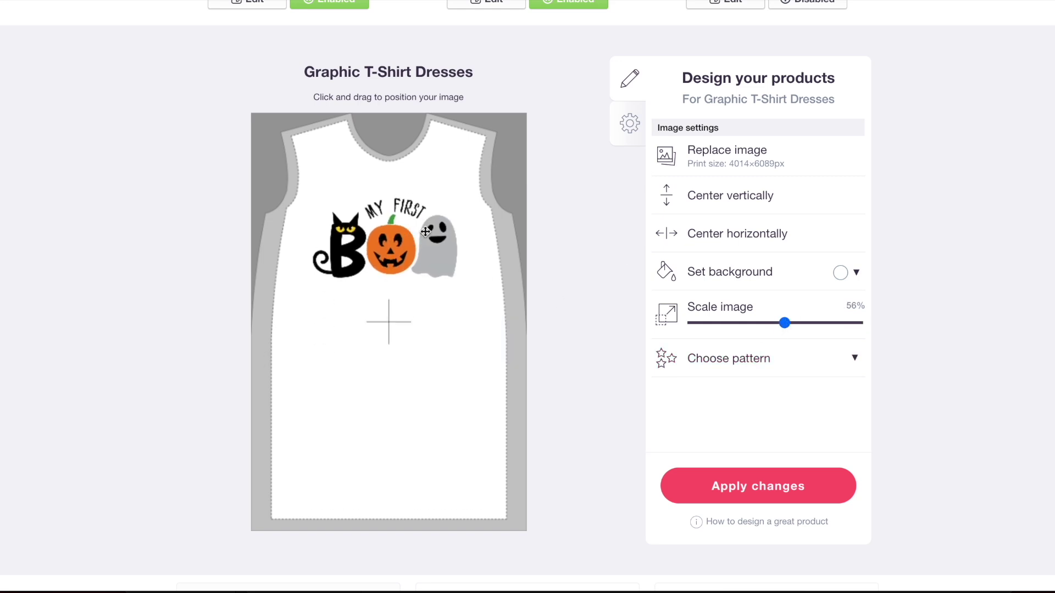
left_click(724, 233)
Enable Graphic T-Shirts, scale the design to 70%, place it at the chest and center it horizontally
scroll(498, 275, "up", 5)
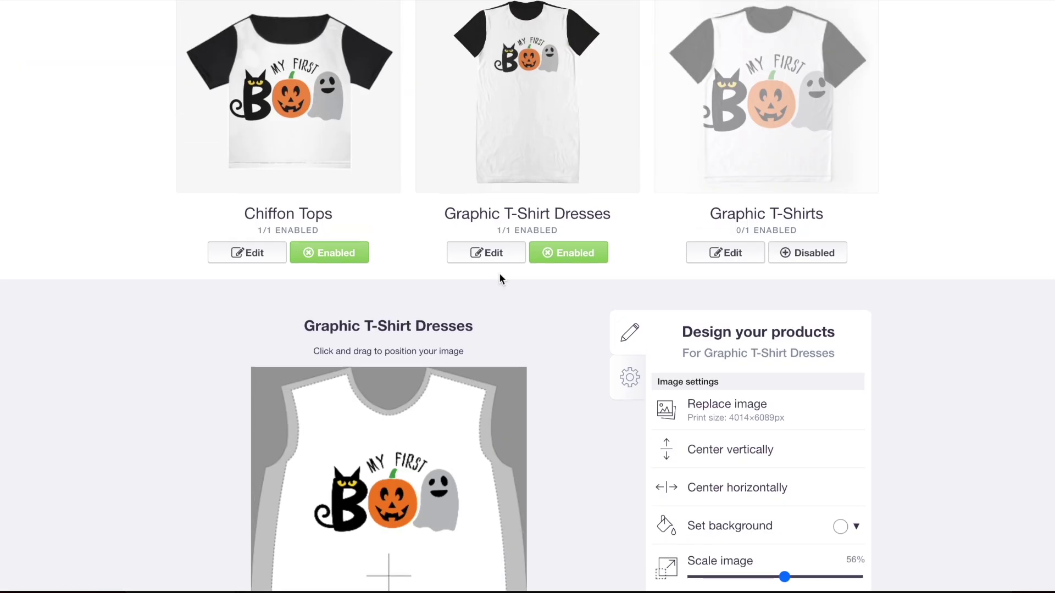
left_click(798, 159)
left_click(807, 253)
scroll(816, 247, "down", 5)
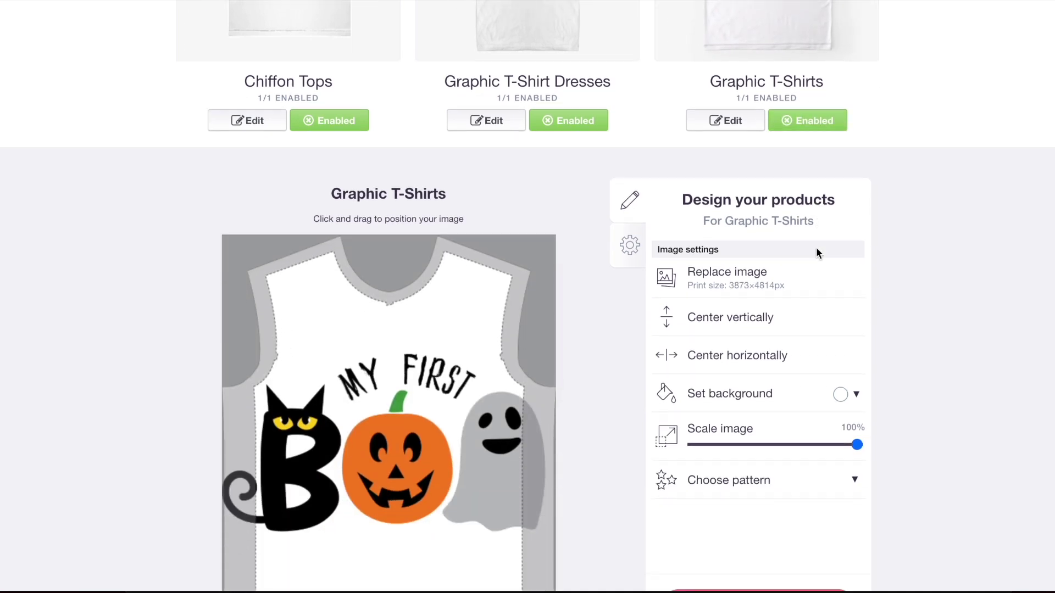
left_click(776, 314)
left_click_drag(374, 276, 375, 289)
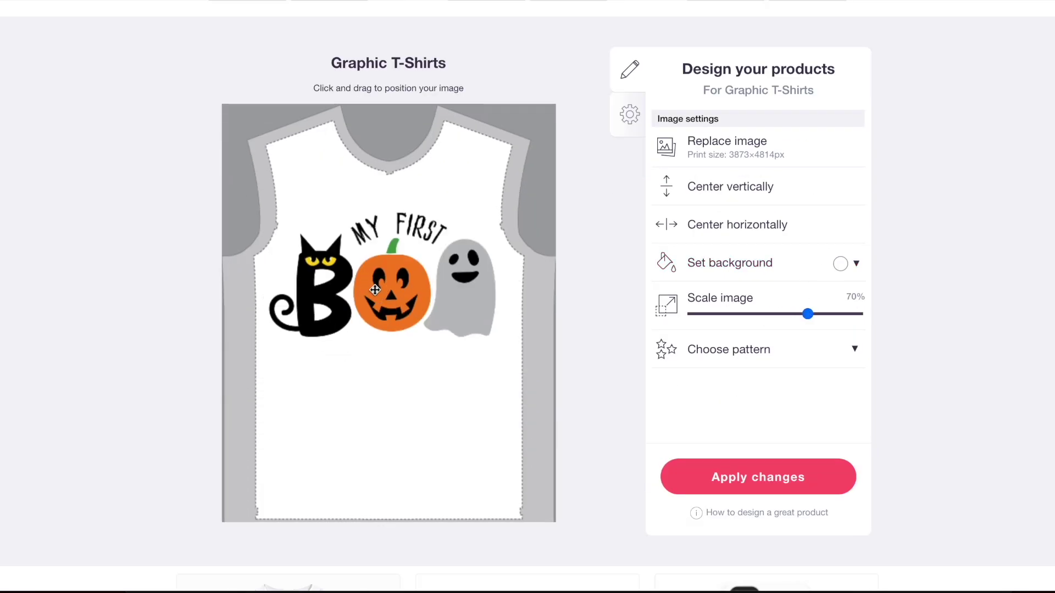
left_click(716, 230)
scroll(716, 229, "up", 8)
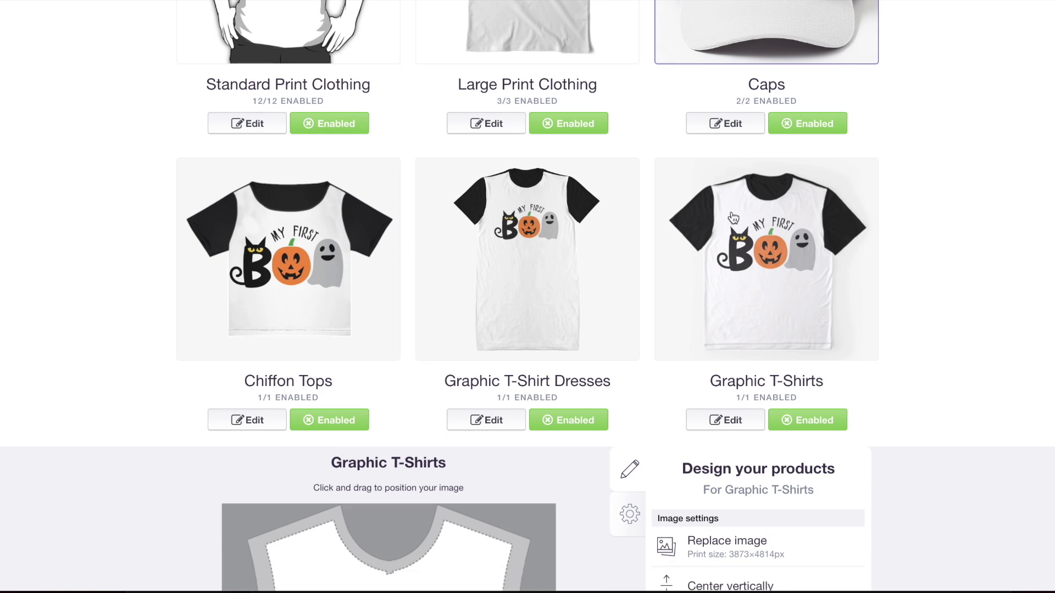
Disable Phone Cases & Skins and Phone Wallets
scroll(326, 286, "down", 6)
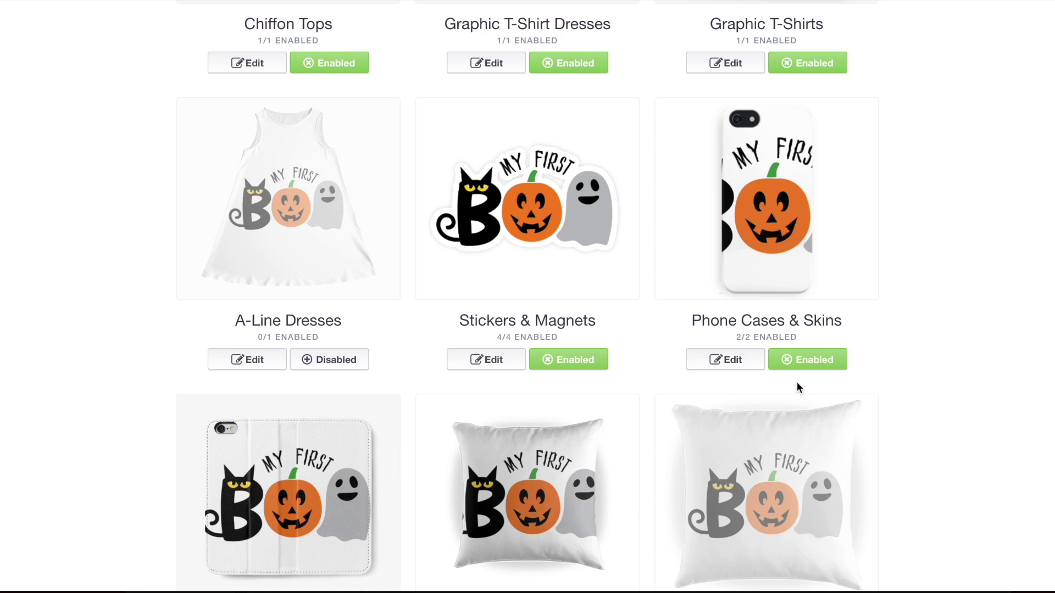
left_click(802, 362)
scroll(478, 253, "down", 6)
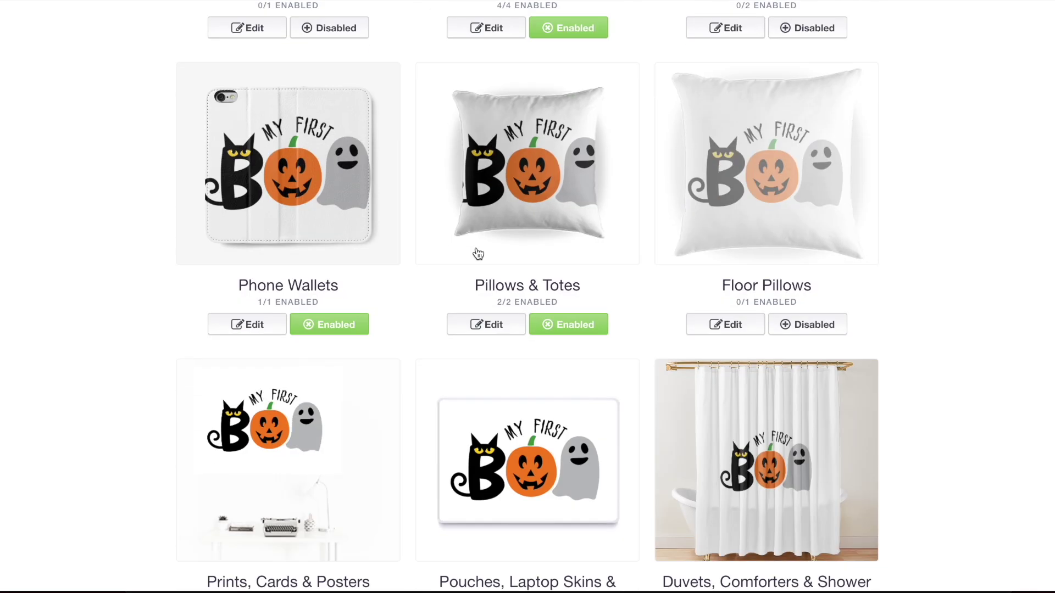
left_click(329, 325)
Open Pillows & Totes for editing, scale the design to 38% and center it horizontally
left_click(550, 180)
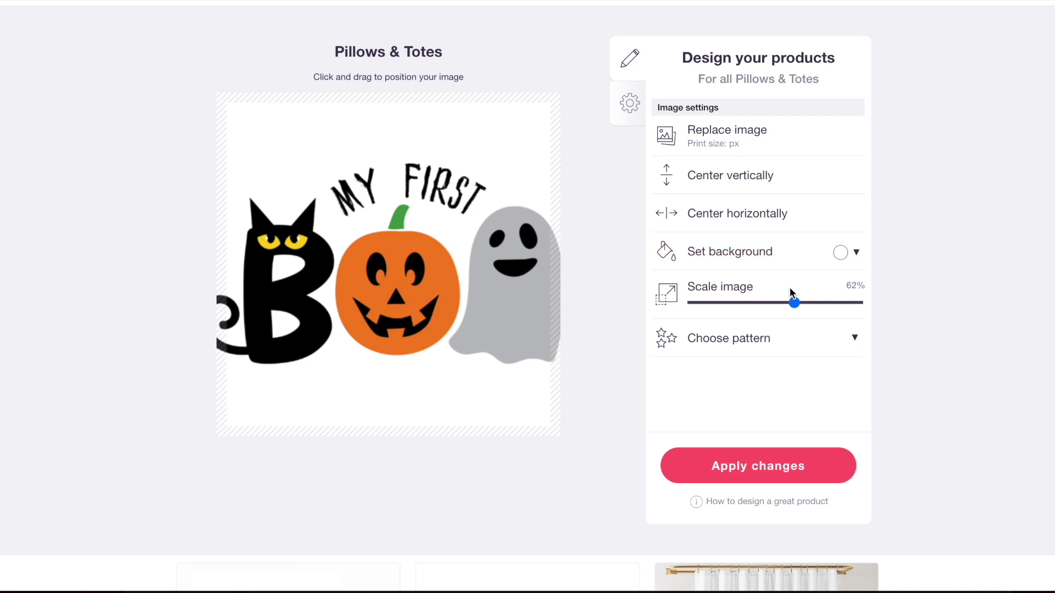
left_click_drag(793, 302, 756, 302)
mouse_move(471, 285)
left_mouse_down()
mouse_move(471, 267)
mouse_move(473, 280)
left_mouse_up()
left_click(733, 213)
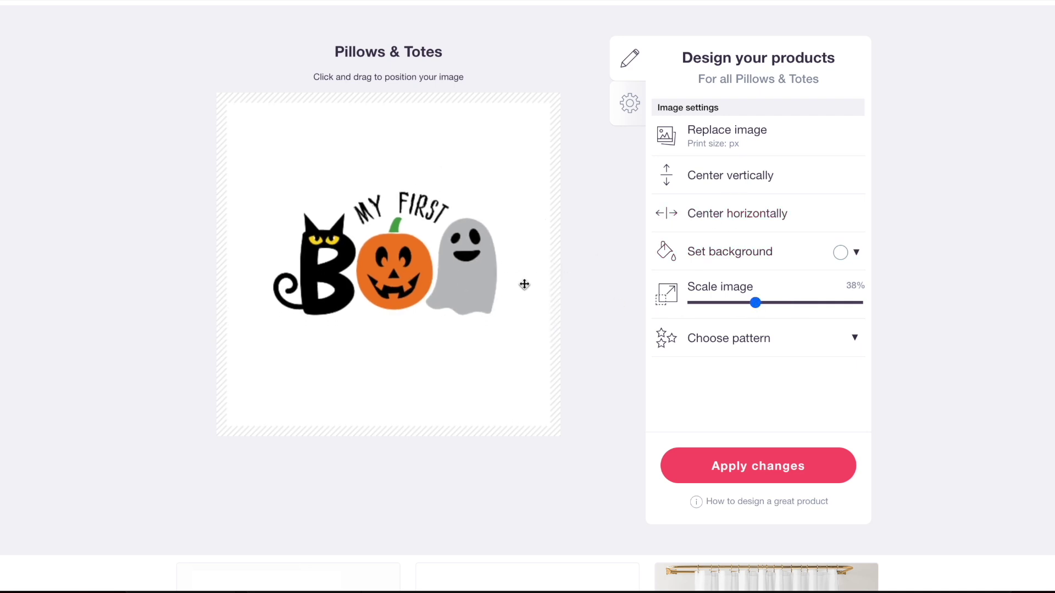
scroll(524, 285, "up", 7)
scroll(569, 182, "down", 6)
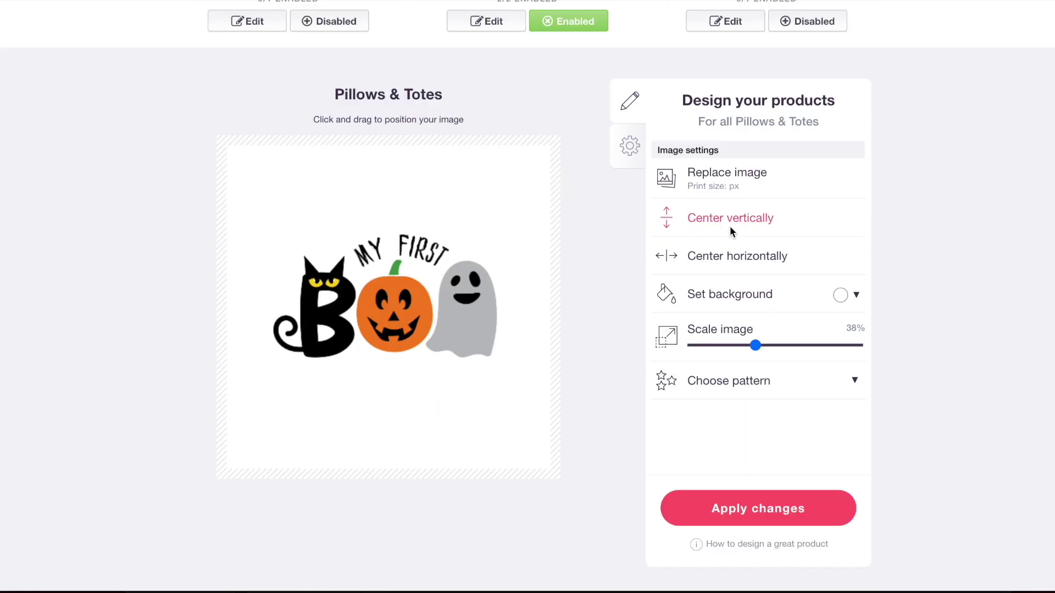
scroll(572, 252, "up", 5)
Enable Floor Pillows and check the design's placement on Prints, Cards & Posters
left_click(549, 169)
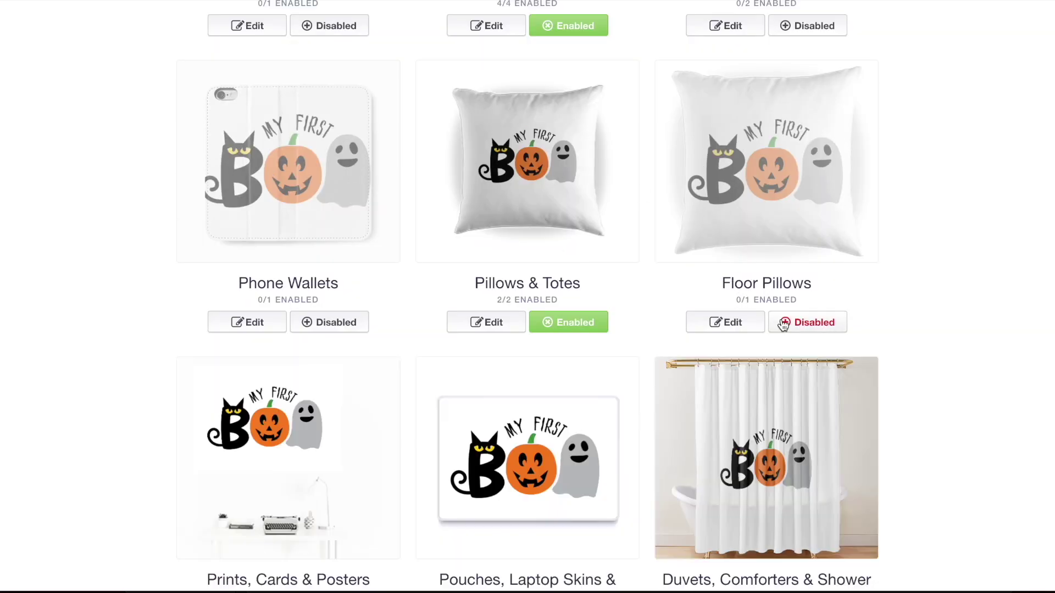
left_click(783, 324)
scroll(469, 319, "down", 6)
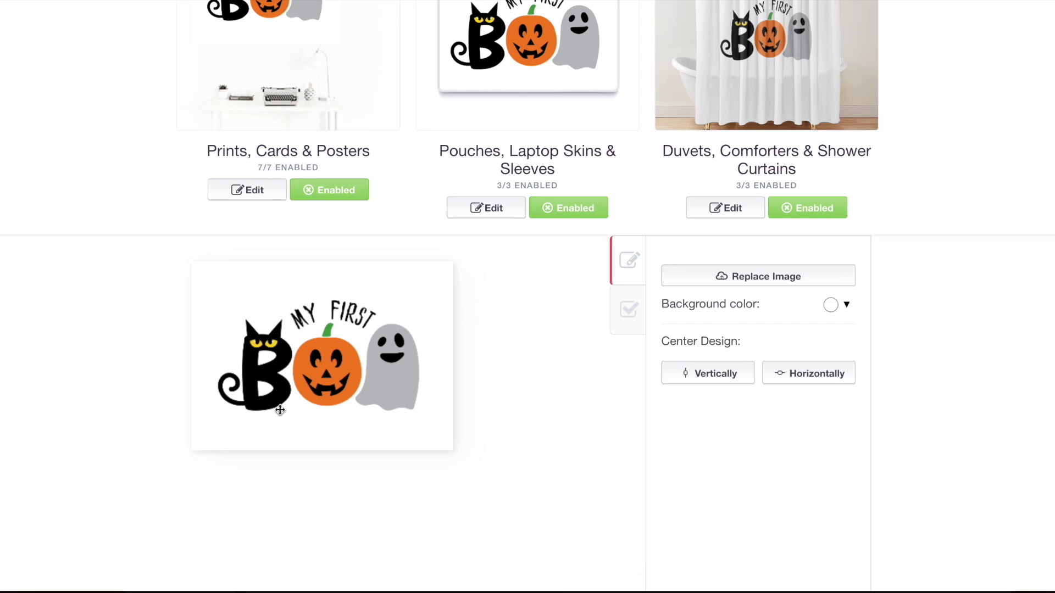
scroll(433, 291, "up", 5)
left_click(607, 300)
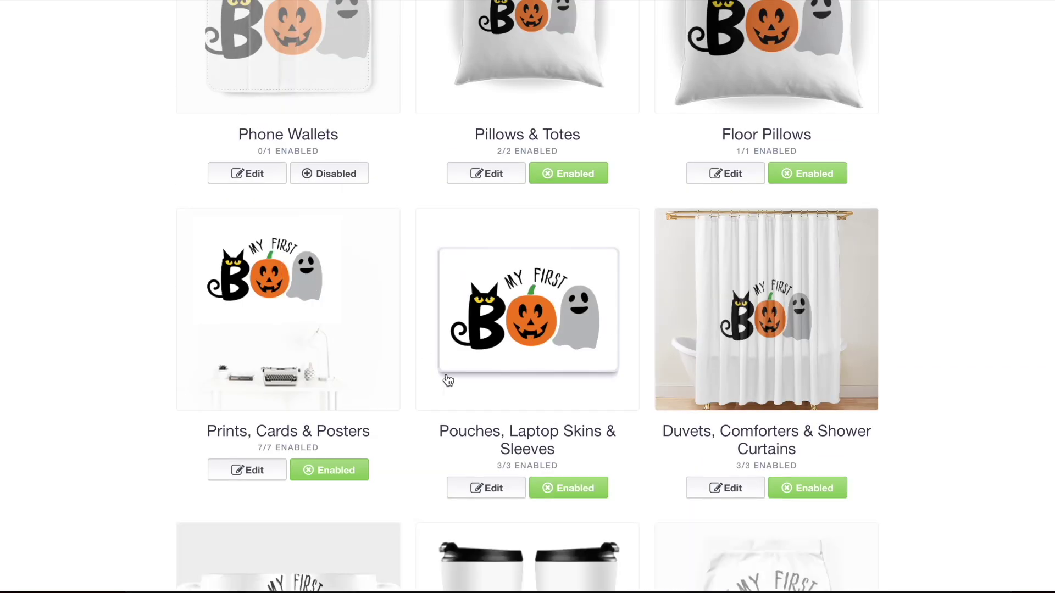
Open Pouches, Laptop Skins & Sleeves for editing, scale the design to 75% and center it horizontally and vertically
left_click(546, 308)
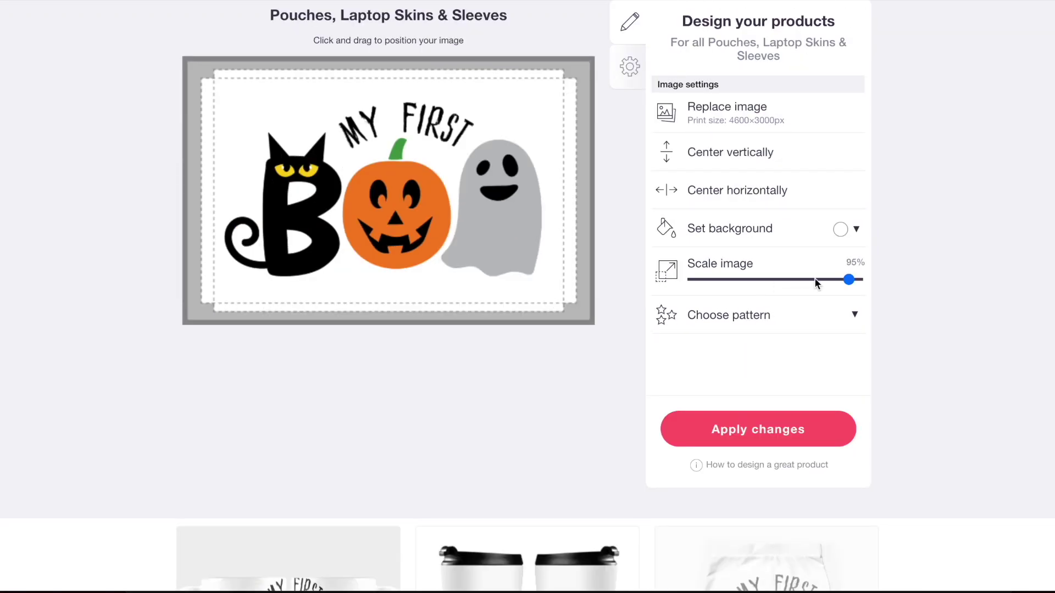
left_click(815, 279)
left_click(691, 193)
left_click(691, 153)
scroll(694, 157, "up", 2)
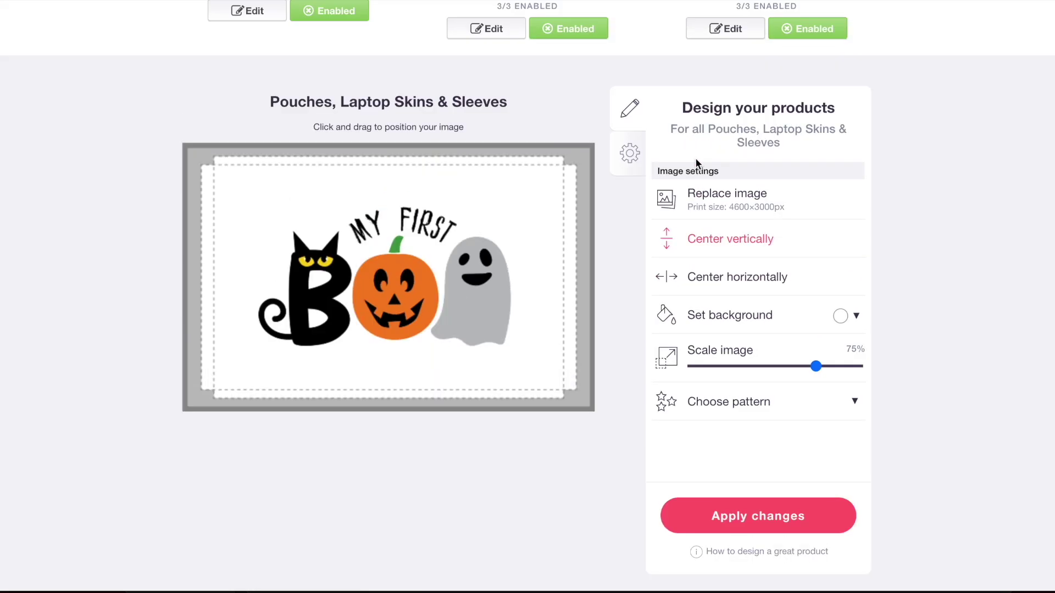
scroll(695, 158, "up", 4)
left_click(489, 83)
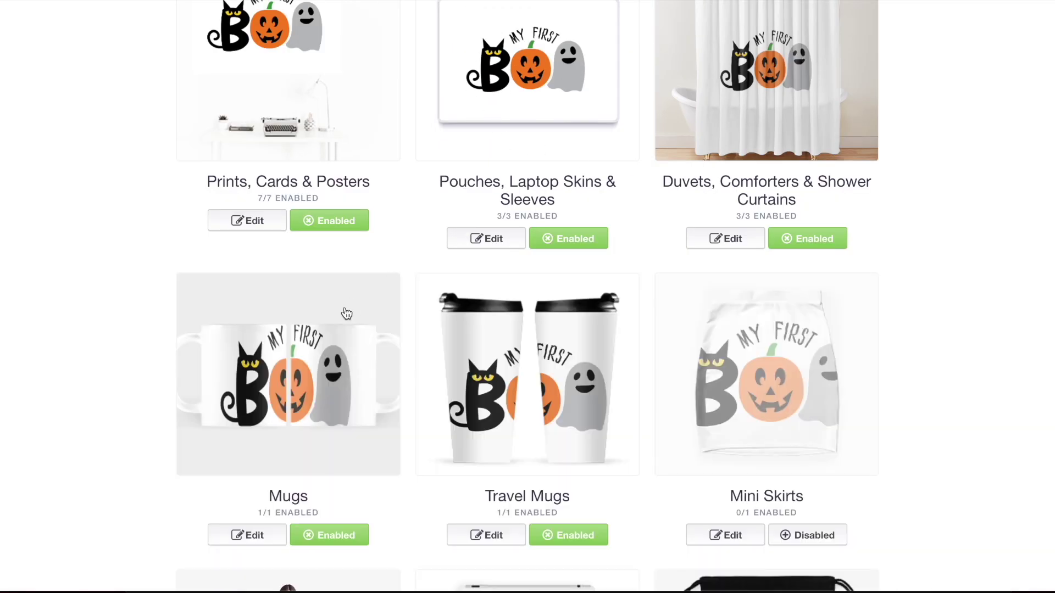
Open Mugs for editing, repeat the design in a regular grid at 31% size and position one full copy on each mug side
scroll(354, 306, "down", 2)
left_click(298, 277)
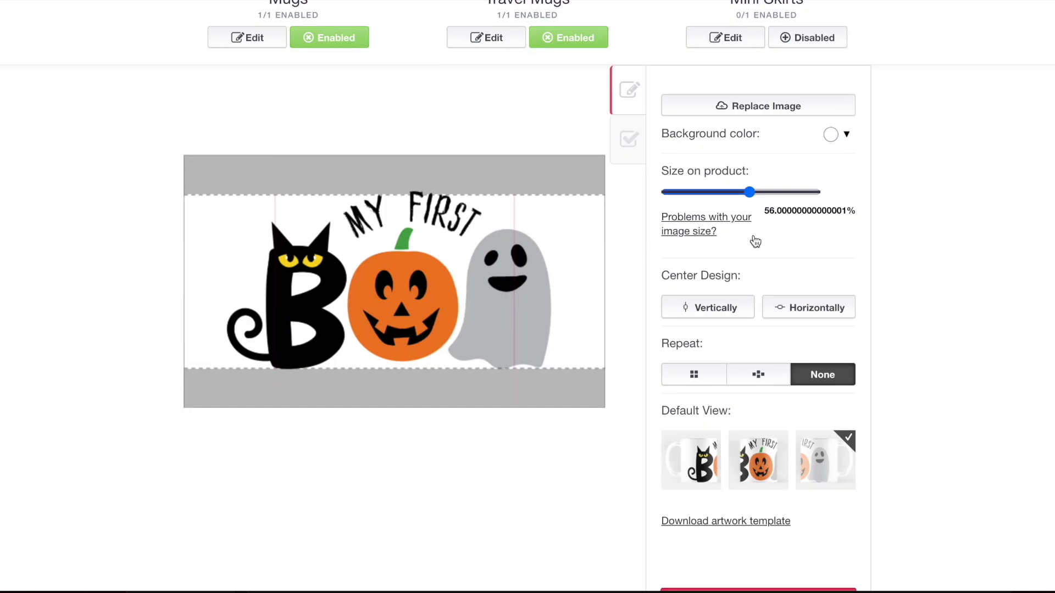
scroll(325, 123, "up", 2)
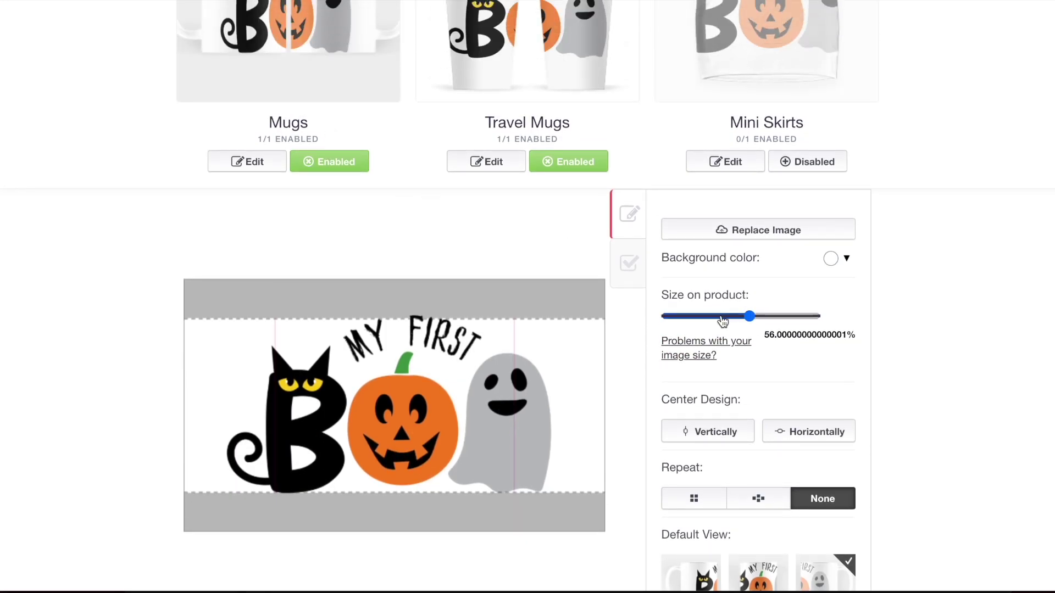
left_click(722, 318)
left_click(694, 485)
left_click_drag(517, 420, 482, 420)
left_click_drag(720, 317, 714, 318)
left_click_drag(505, 383, 513, 407)
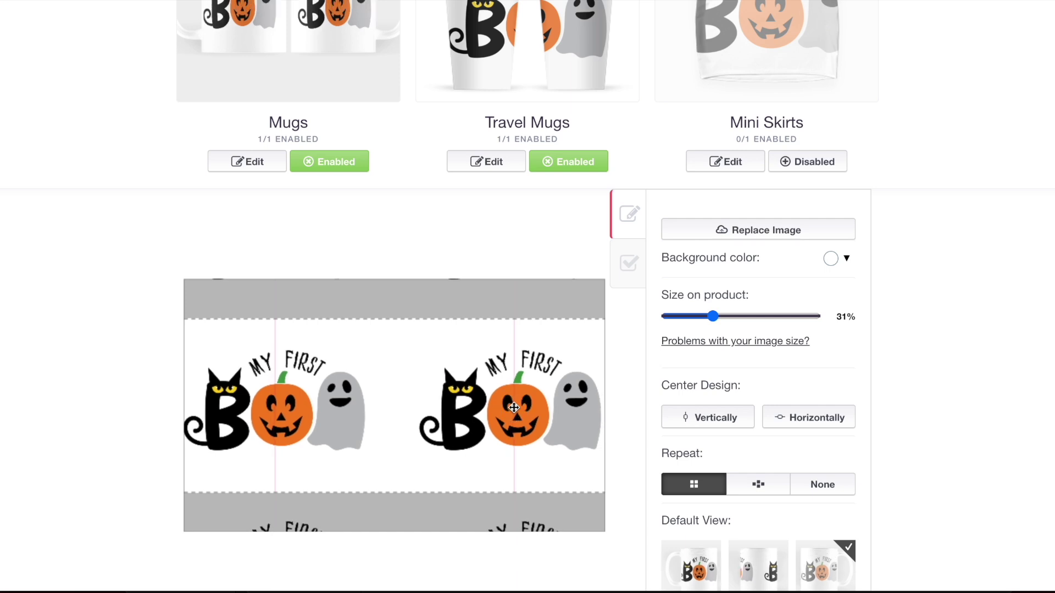
Check the default views and product settings for Mugs, disable Mugs and close its editor
scroll(676, 357, "down", 5)
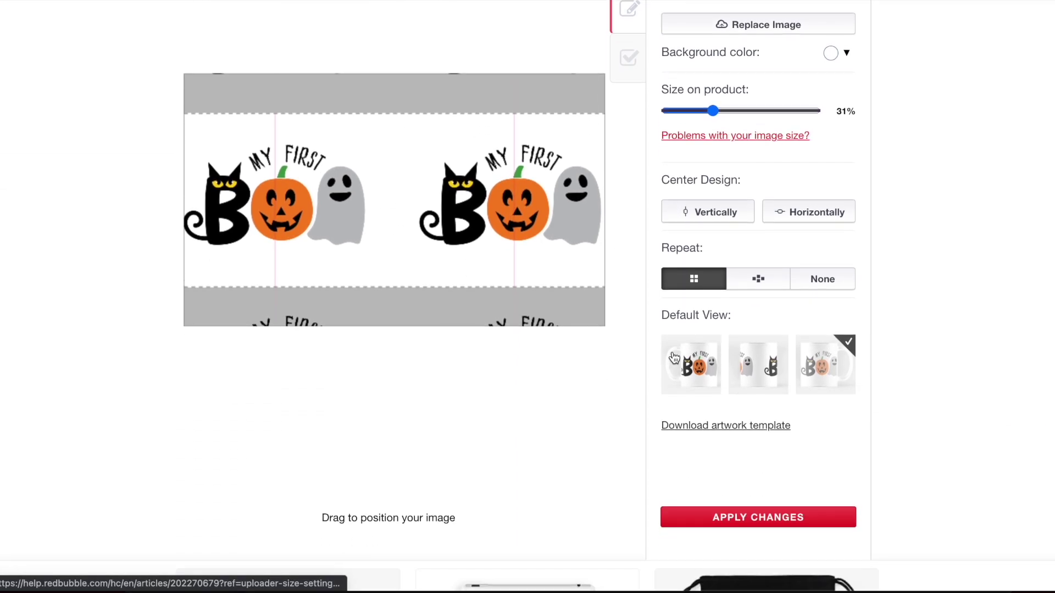
scroll(565, 405, "up", 4)
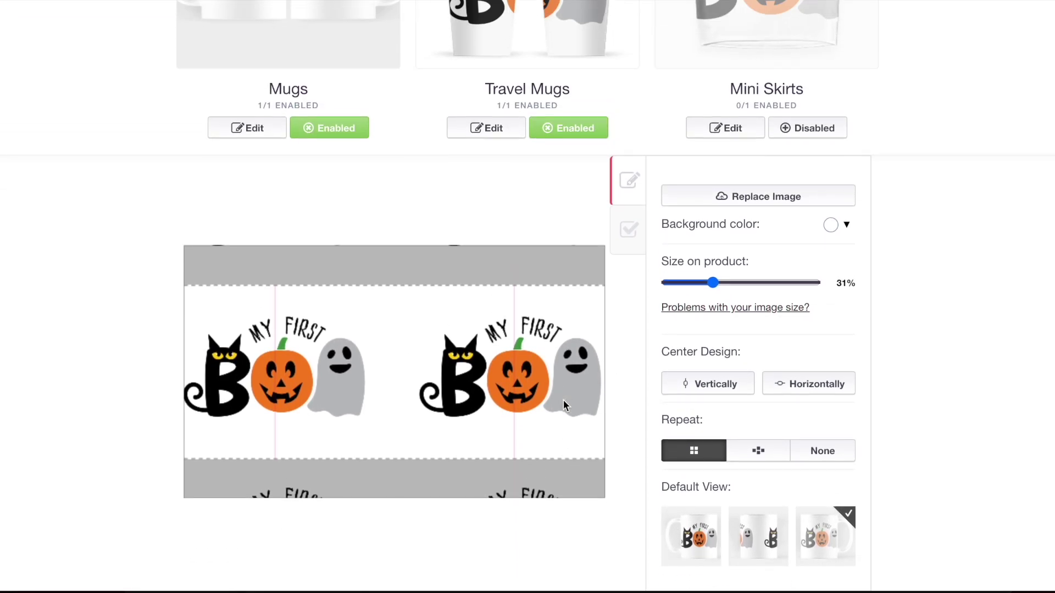
left_click(629, 247)
left_click(629, 185)
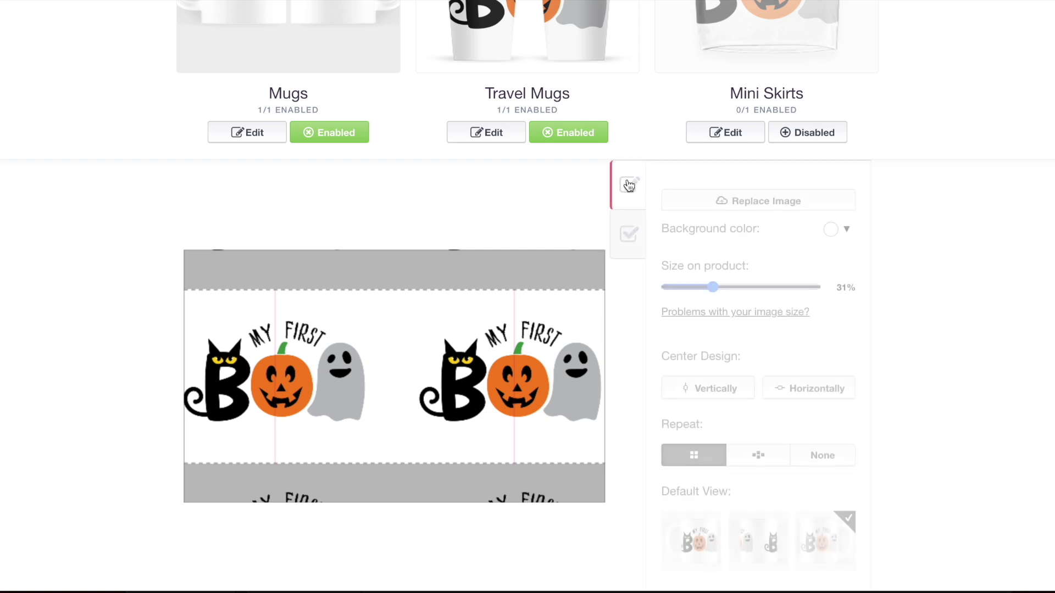
scroll(398, 405, "up", 2)
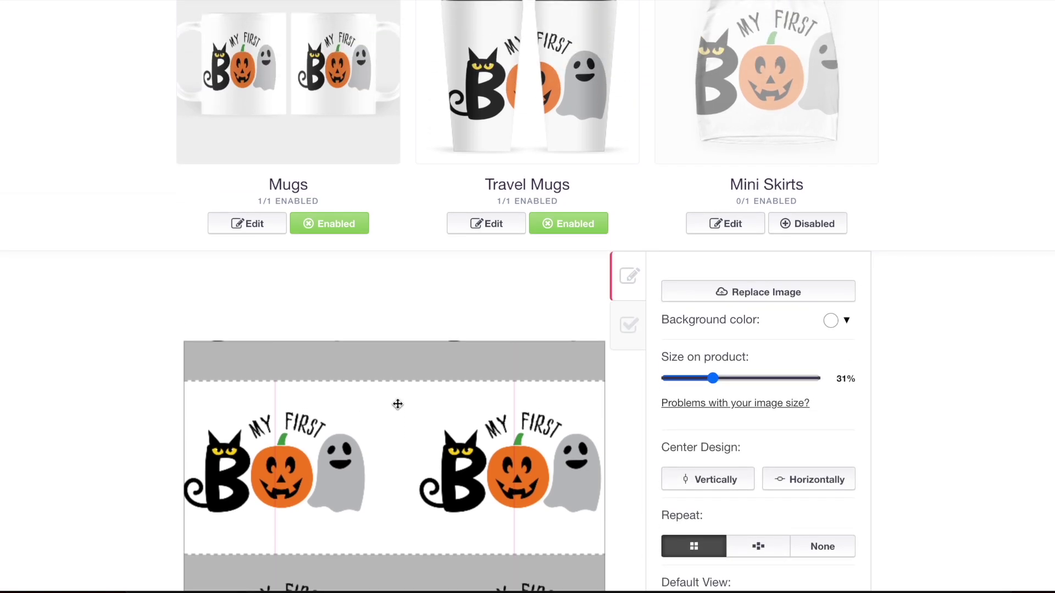
left_click(336, 227)
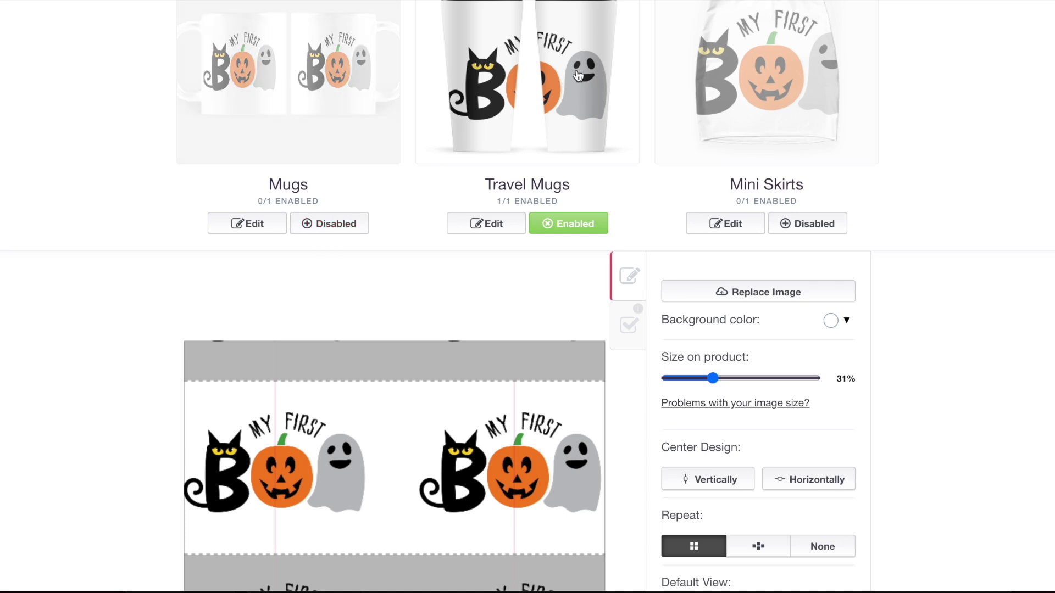
left_click(528, 113)
left_click(528, 114)
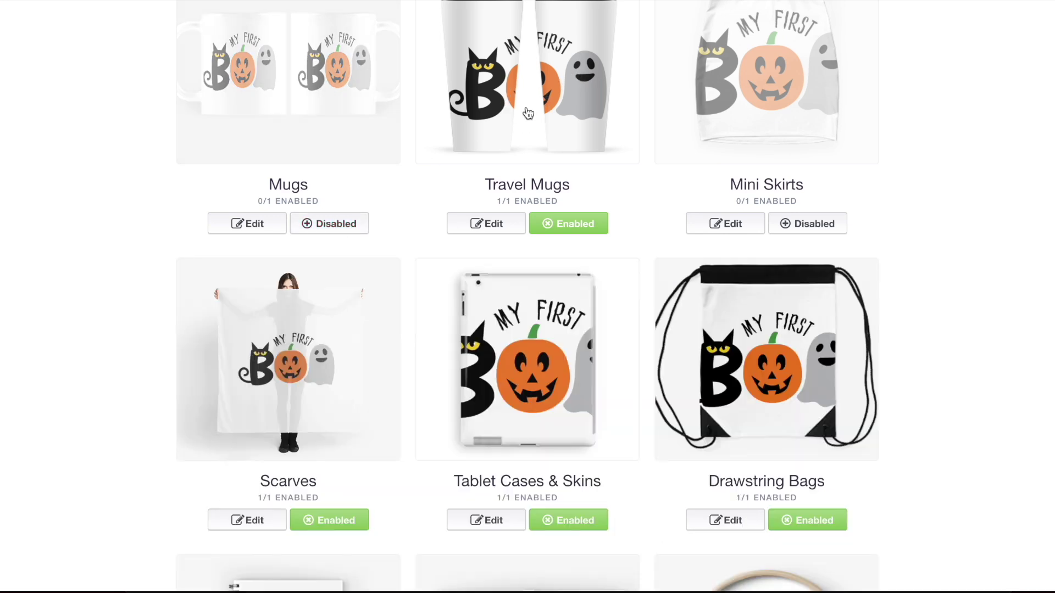
Disable Scarves and Tablet Cases & Skins
scroll(527, 113, "down", 4)
left_click(328, 324)
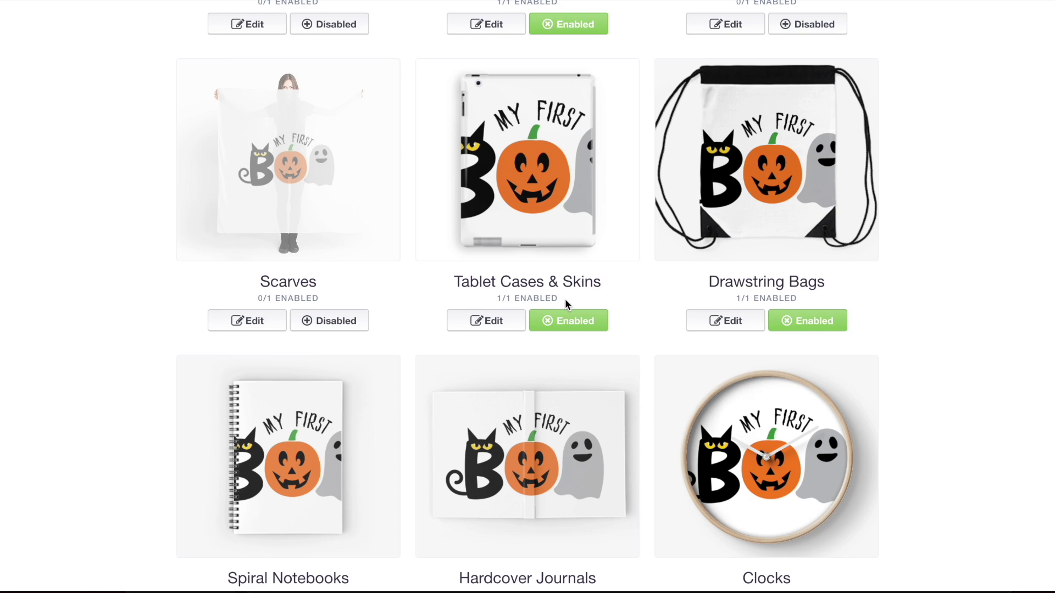
left_click(566, 327)
Open Drawstring Bags for editing, shrink the design, move it up and center it horizontally
left_click(726, 321)
scroll(791, 330, "down", 5)
left_click_drag(819, 341, 776, 342)
left_click_drag(438, 371, 435, 325)
left_click(771, 256)
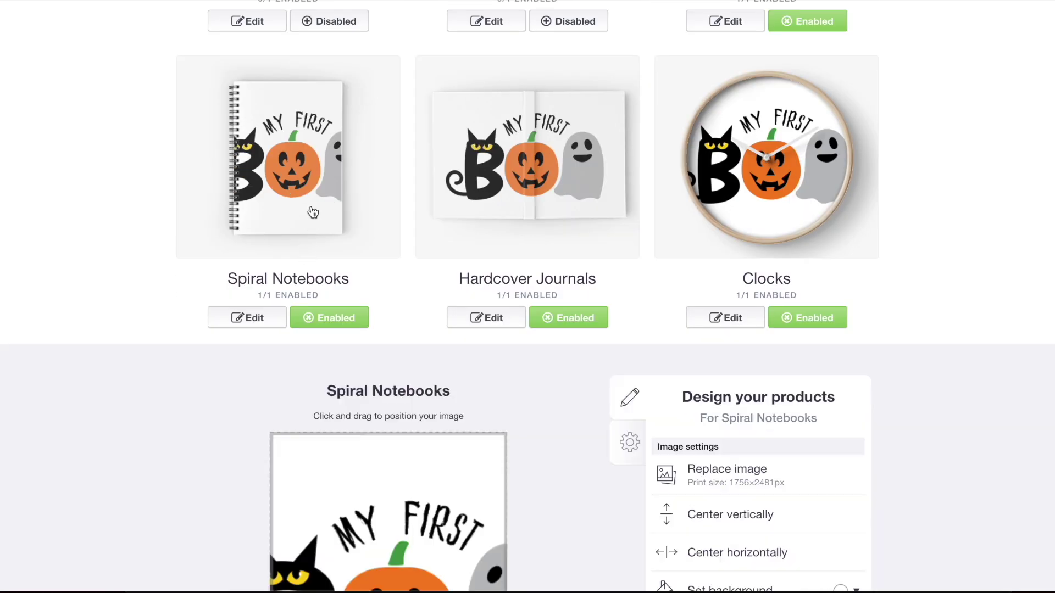
Scale the Spiral Notebooks design to 41% and disable Hardcover Journals
scroll(310, 209, "down", 3)
left_click(761, 369)
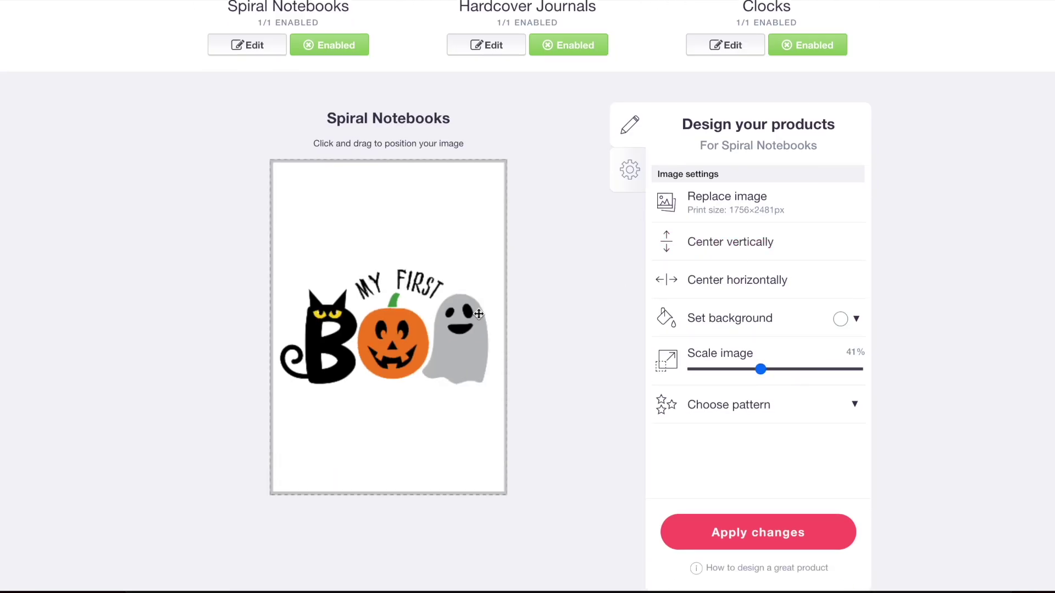
scroll(478, 313, "up", 5)
left_click(566, 324)
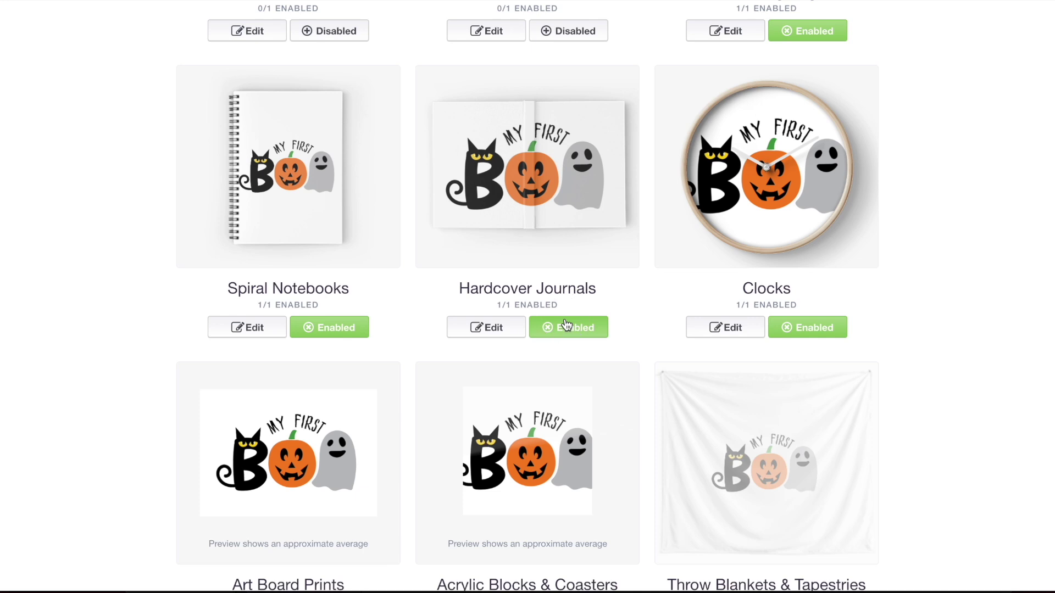
Open Clocks for editing, shrink the design to fit inside the clock face and reposition it
left_click(768, 199)
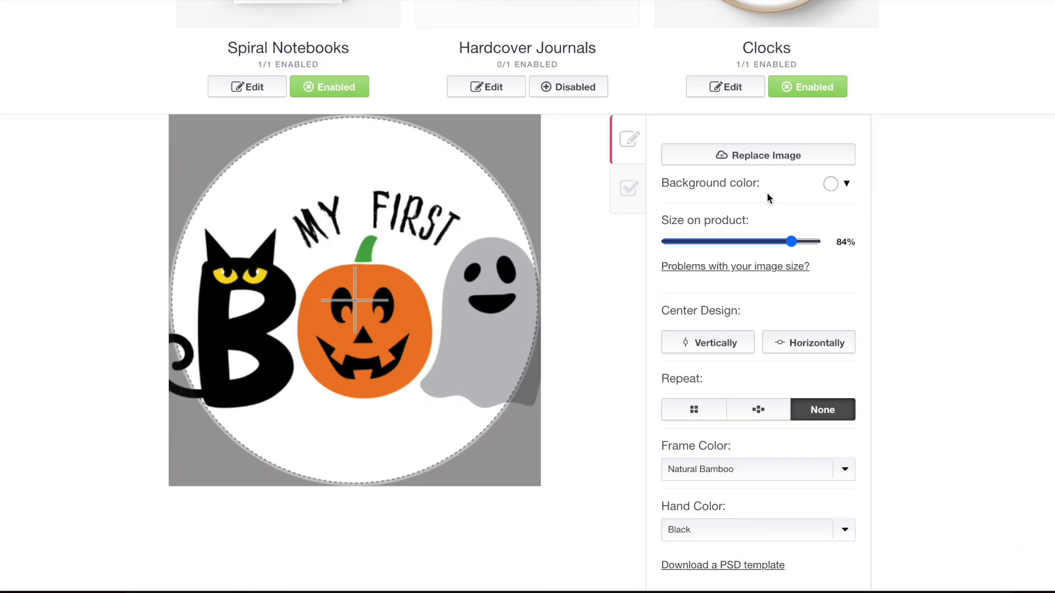
left_click(746, 157)
left_click_drag(352, 209, 344, 200)
scroll(515, 238, "up", 4)
scroll(507, 174, "down", 5)
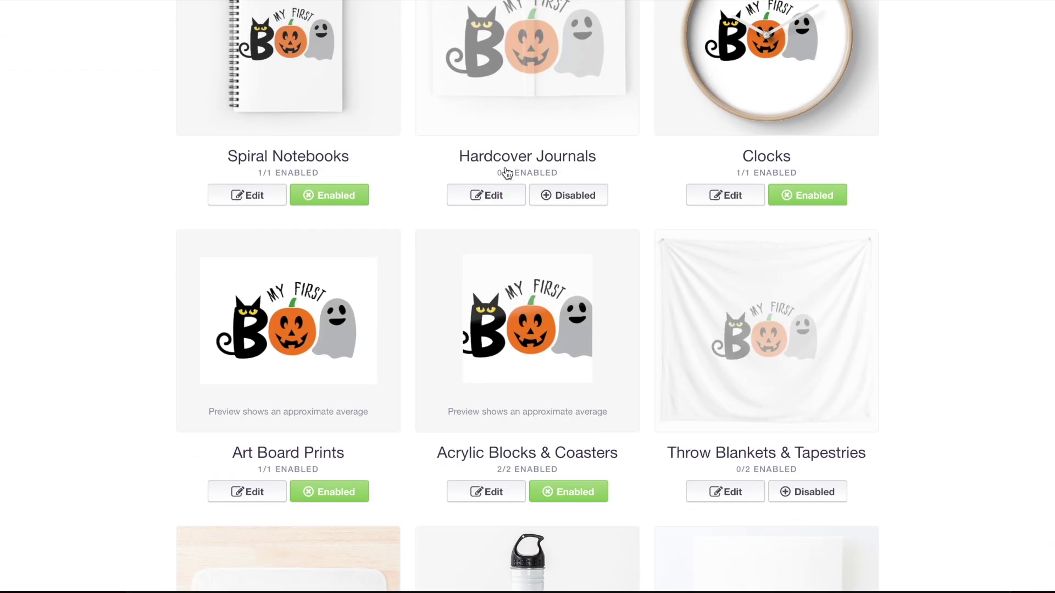
Open Acrylic Blocks & Coasters for editing and shrink the design until it fits fully within the print area
left_click(566, 134)
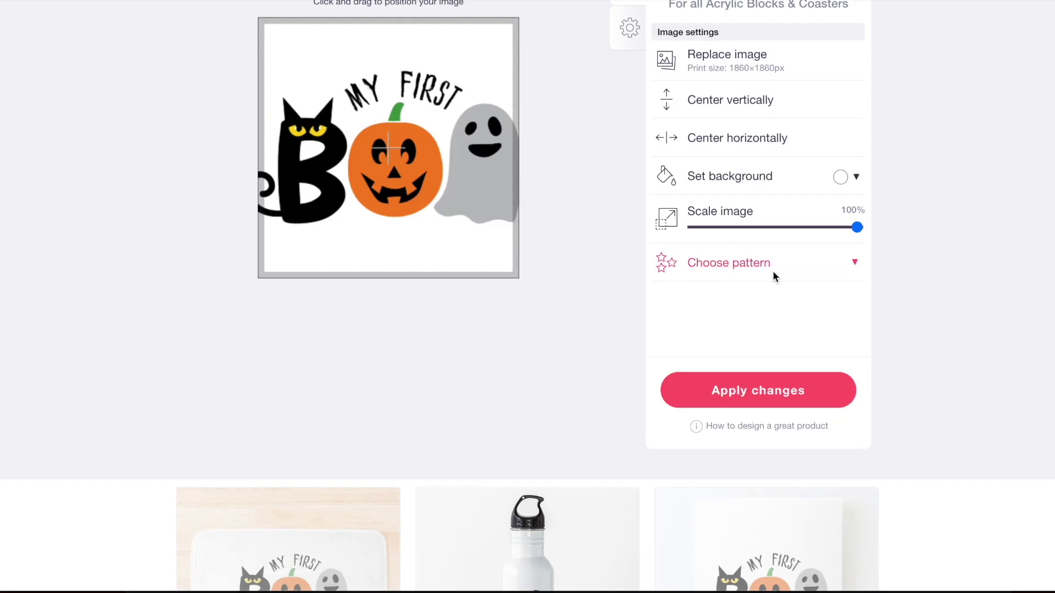
left_click(812, 227)
scroll(581, 216, "up", 6)
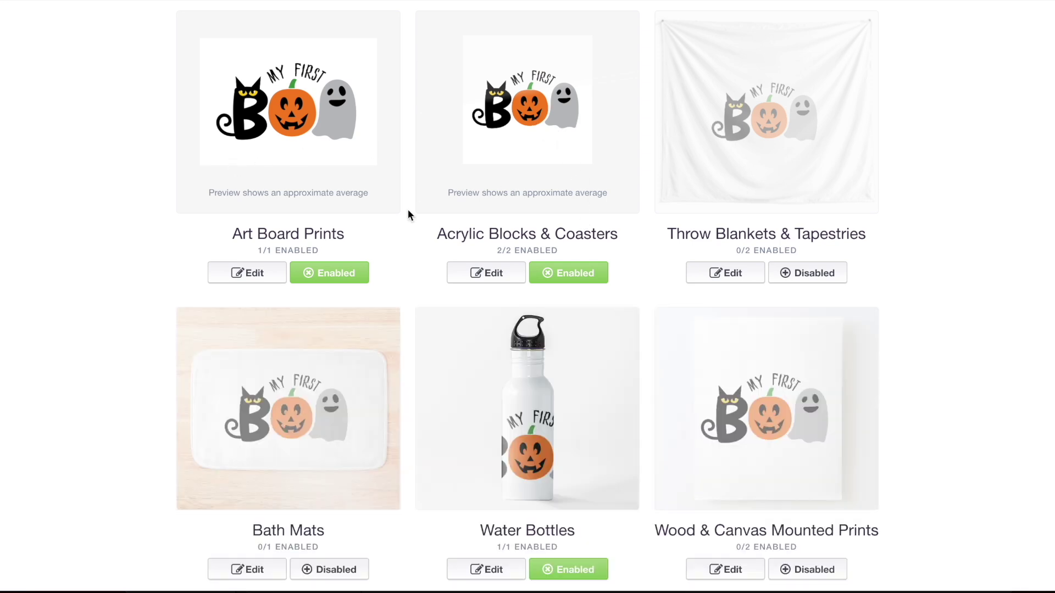
Enable Bath Mats and Wood & Canvas Mounted Prints
scroll(408, 209, "down", 3)
left_click(332, 401)
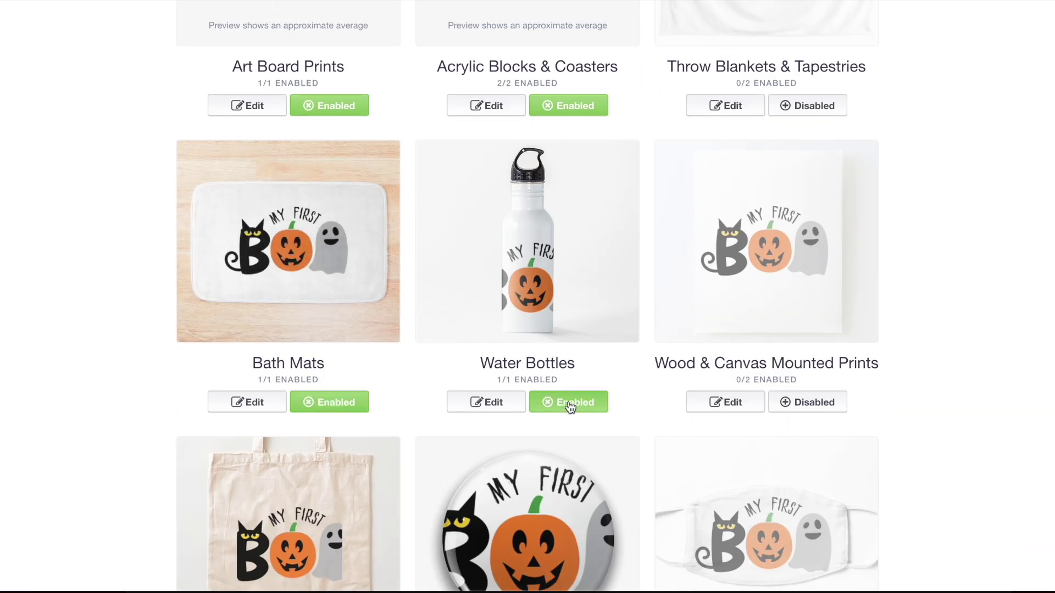
left_click(807, 402)
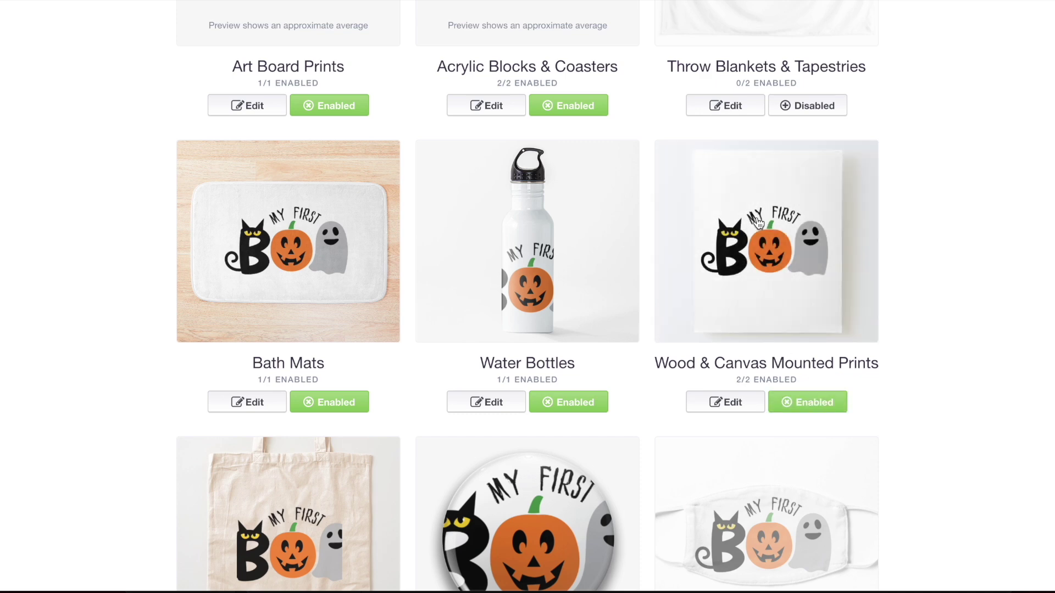
Open Cotton Tote Bags for editing, scale the design to 54% and move it up near the bag's upper edge
scroll(758, 226, "down", 4)
left_click(306, 337)
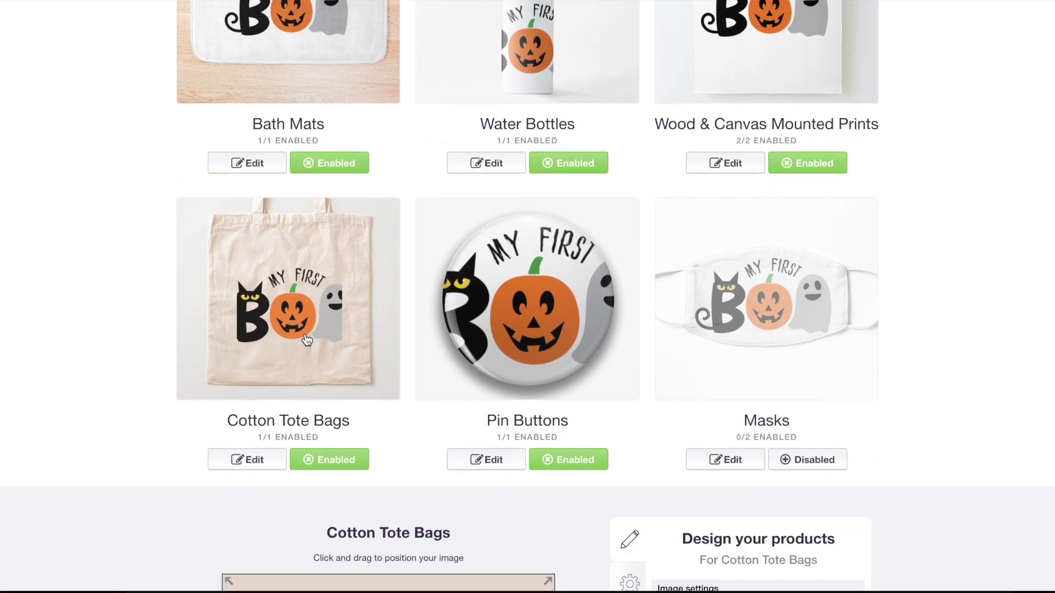
left_click(797, 411)
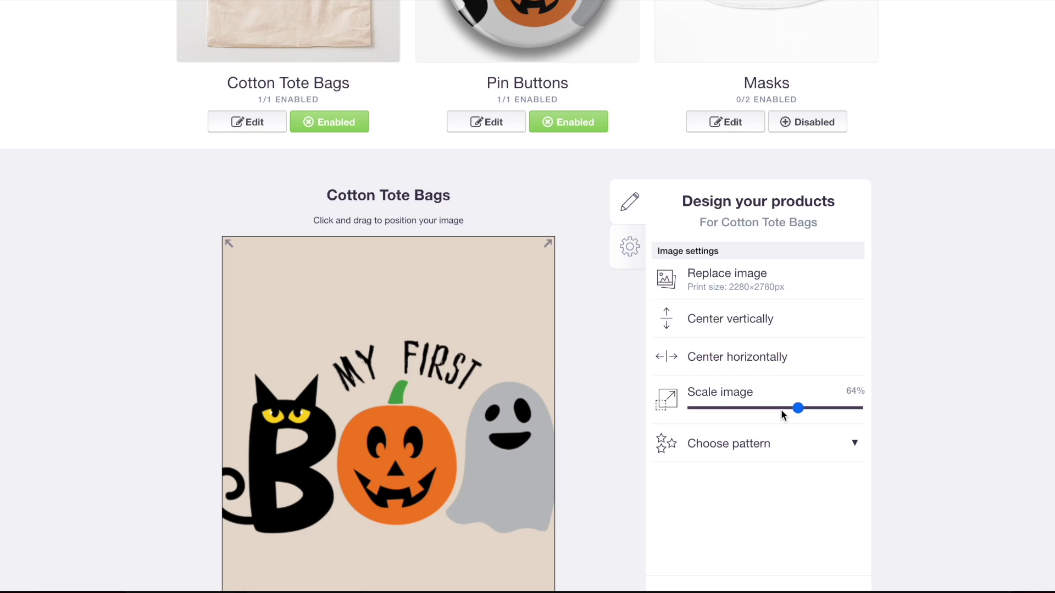
left_click(782, 411)
left_click_drag(403, 459, 401, 358)
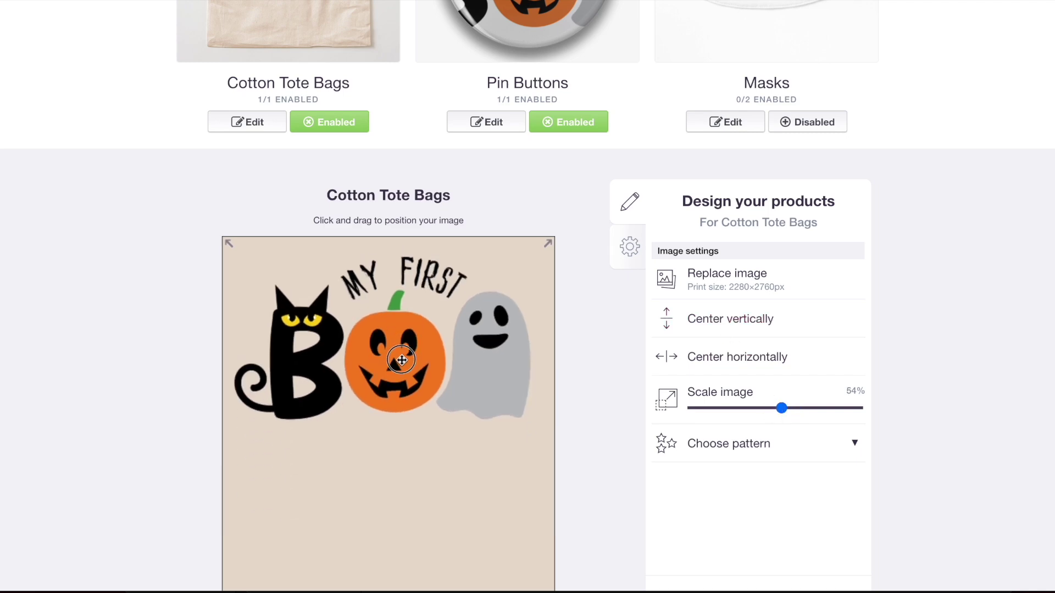
scroll(343, 357, "up", 6)
Move the Cotton Tote Bags design down to the lower part of the bag
scroll(329, 348, "down", 8)
left_click_drag(392, 247, 394, 455)
scroll(393, 455, "up", 6)
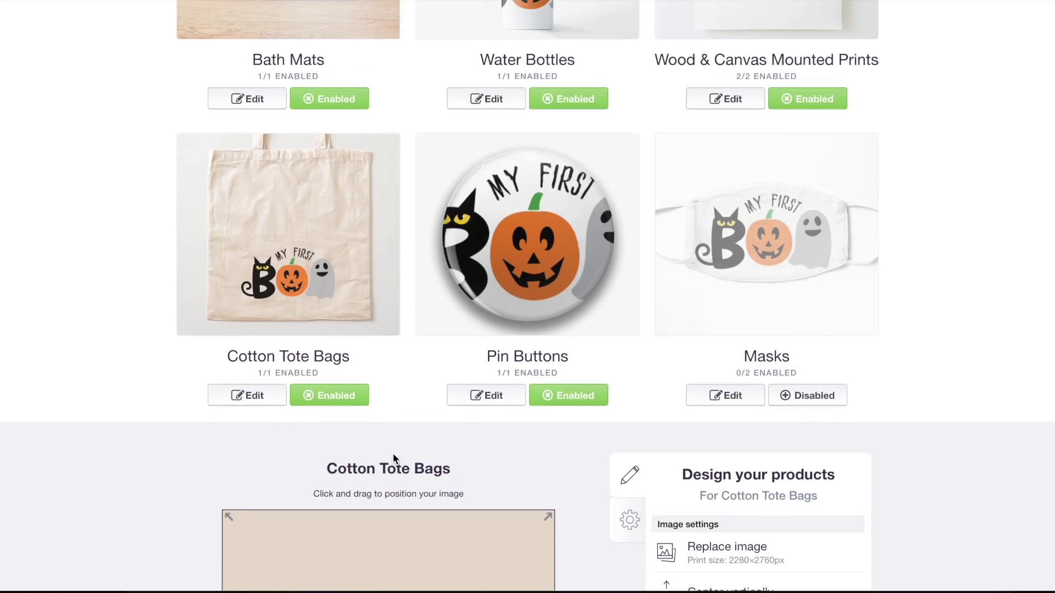
Open Pin Buttons for editing and scale the design to 16%
left_click(546, 244)
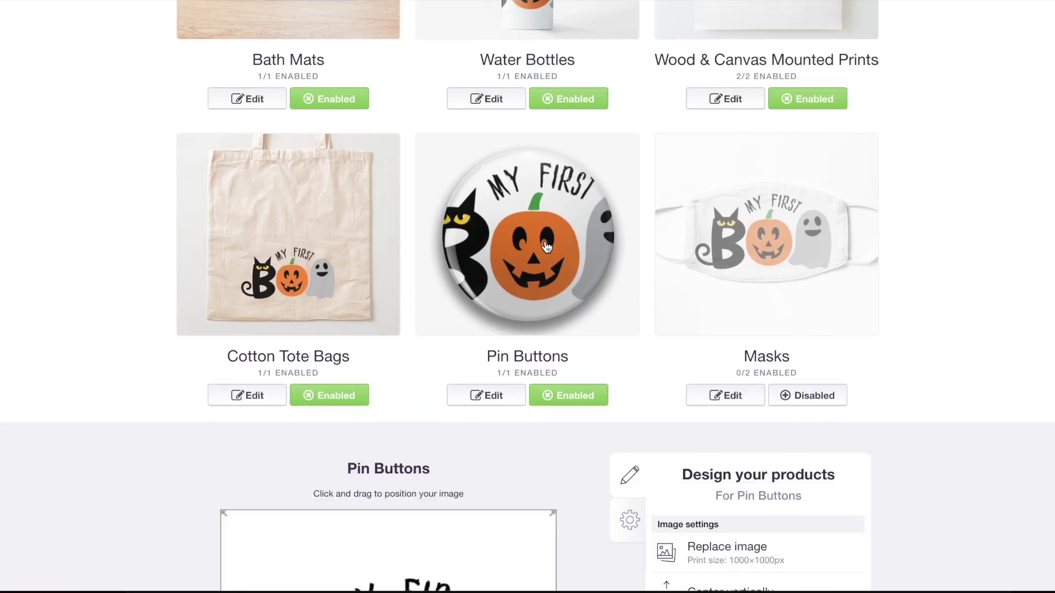
scroll(545, 246, "down", 5)
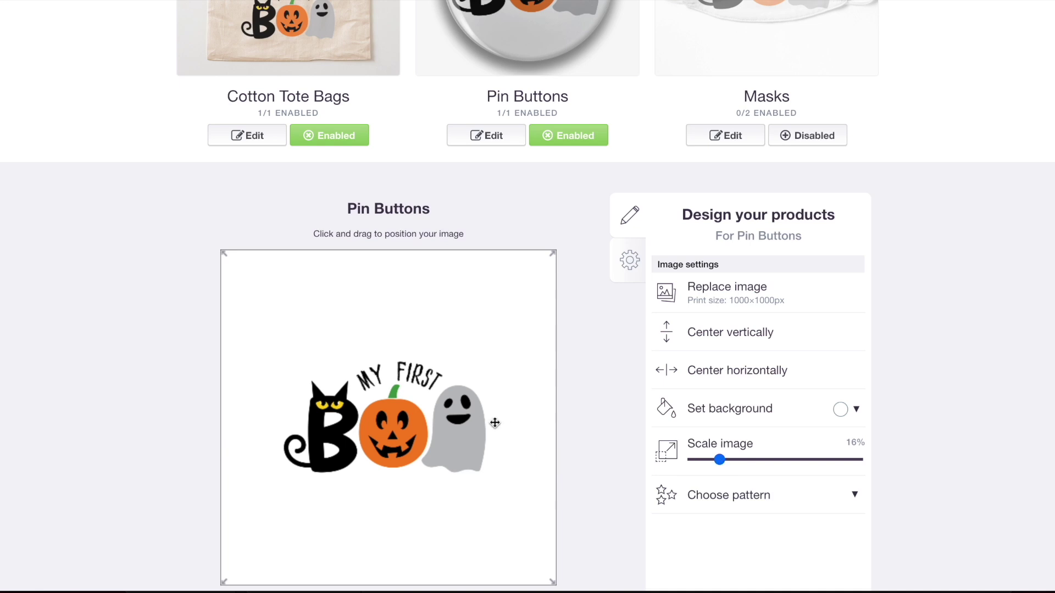
scroll(410, 572, "up", 4)
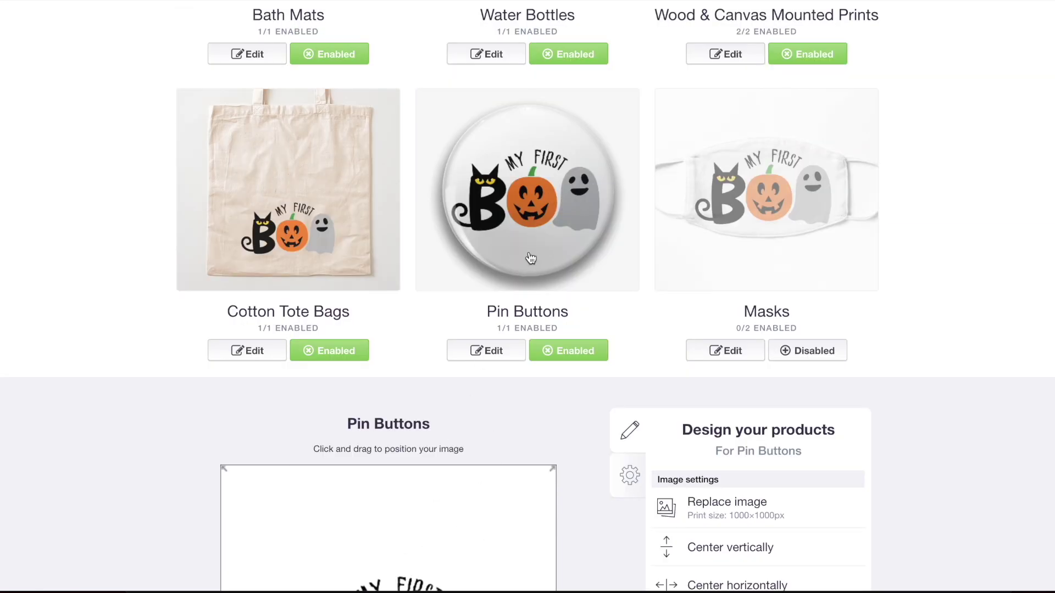
Enable Masks, scale their design to 35%, move it slightly up and center it horizontally
left_click(814, 354)
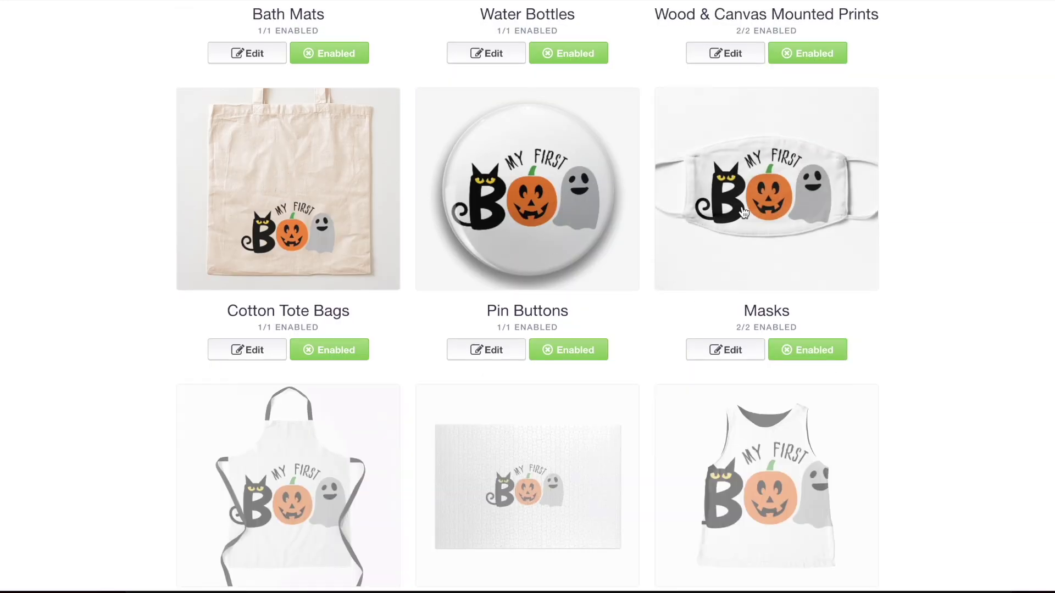
scroll(744, 214, "down", 1)
left_click(747, 170)
left_click(750, 332)
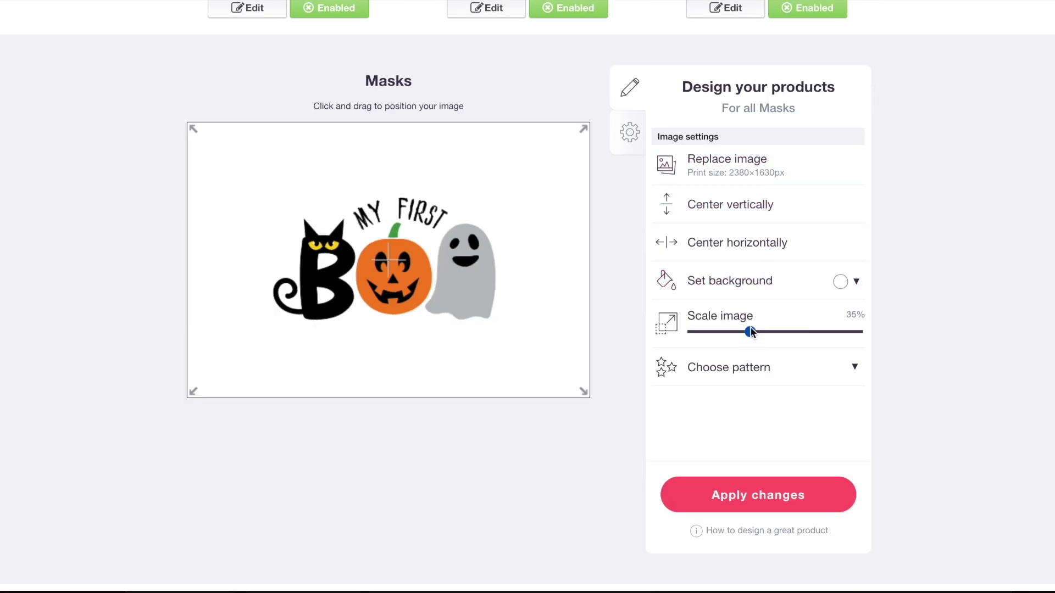
left_click_drag(388, 280, 388, 272)
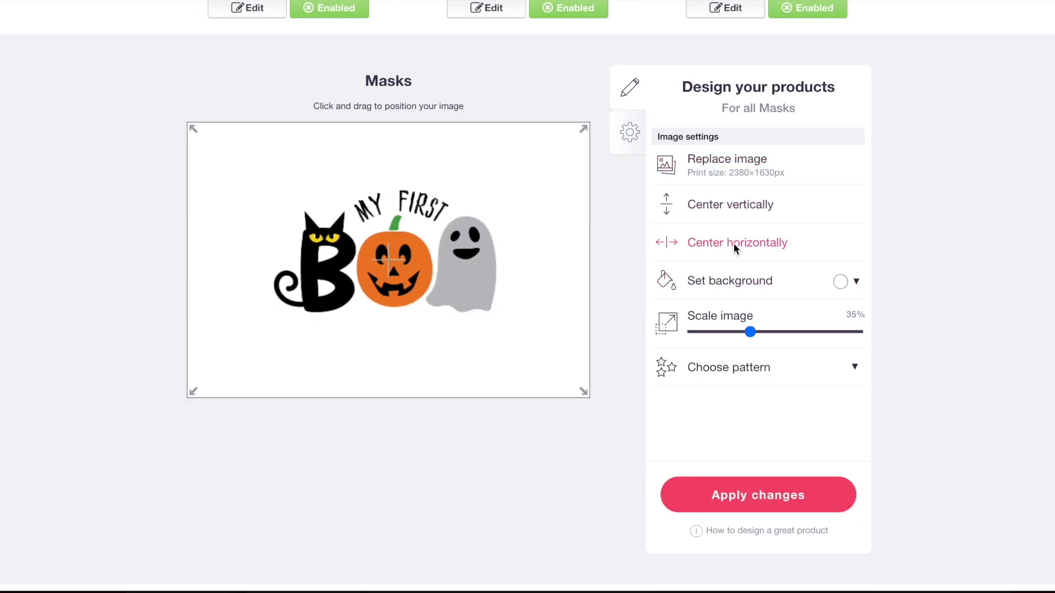
scroll(735, 243, "up", 5)
Open Aprons for editing and enable the product
scroll(324, 313, "down", 3)
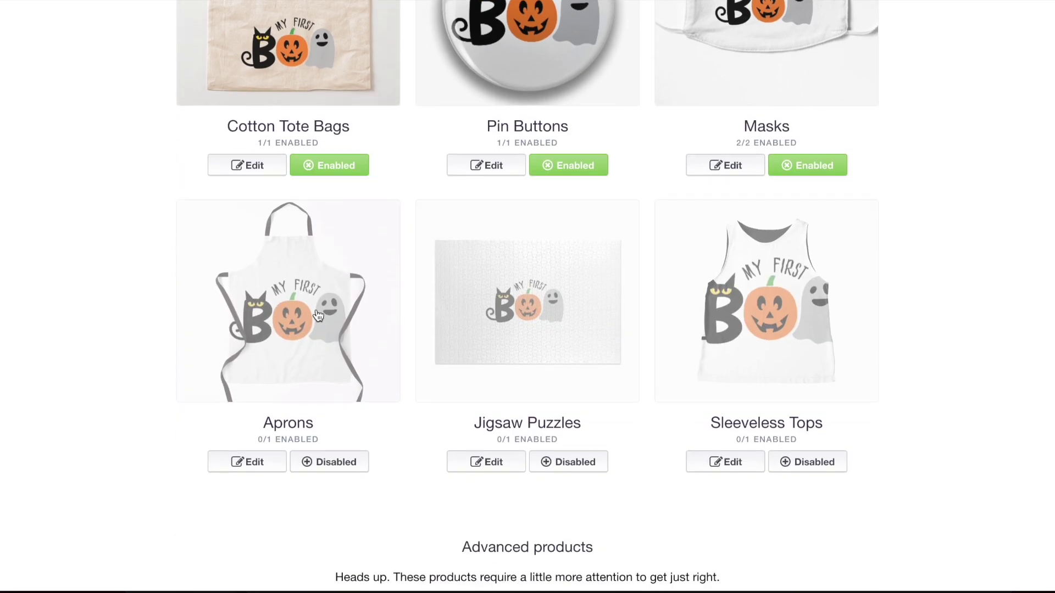
left_click(312, 378)
left_click(318, 464)
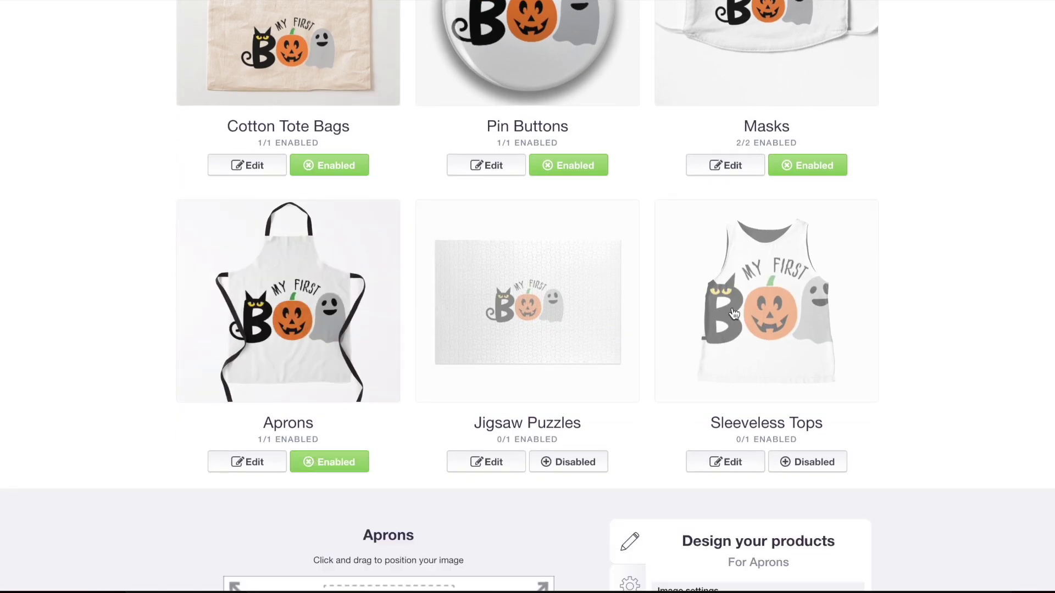
Enable Sleeveless Tops, scale their design to 61%, move it slightly up and center it horizontally
left_click(734, 313)
scroll(758, 275, "down", 7)
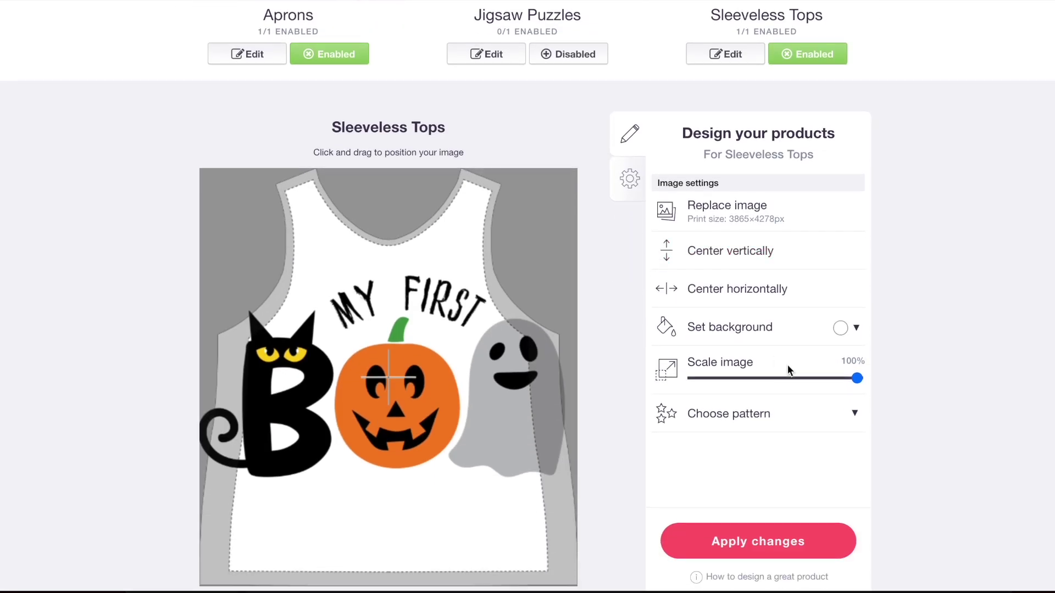
left_click(793, 379)
left_click_drag(442, 424, 442, 404)
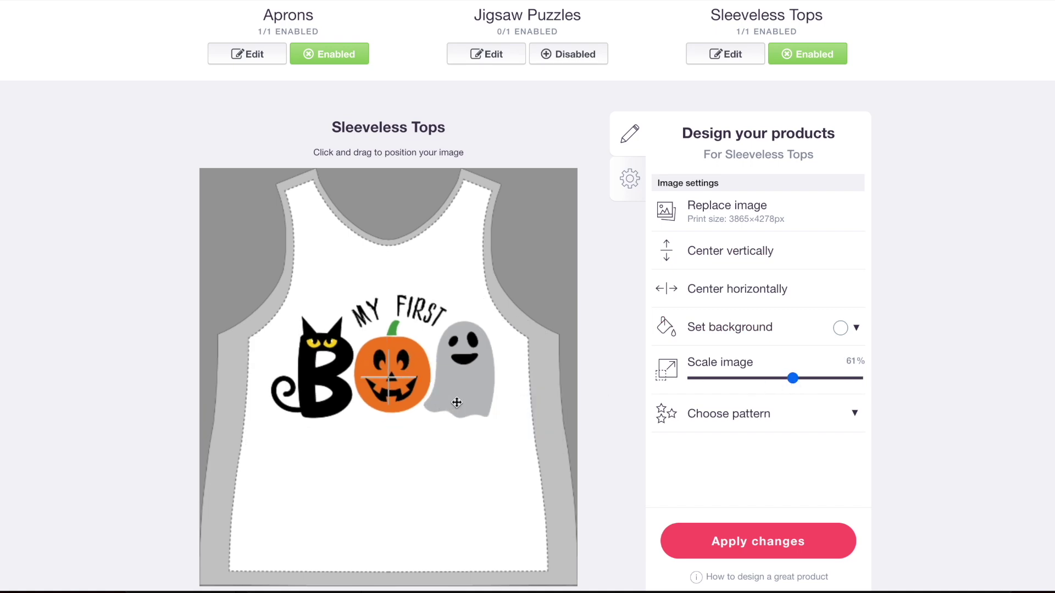
left_click(743, 292)
scroll(742, 294, "up", 5)
scroll(426, 238, "down", 5)
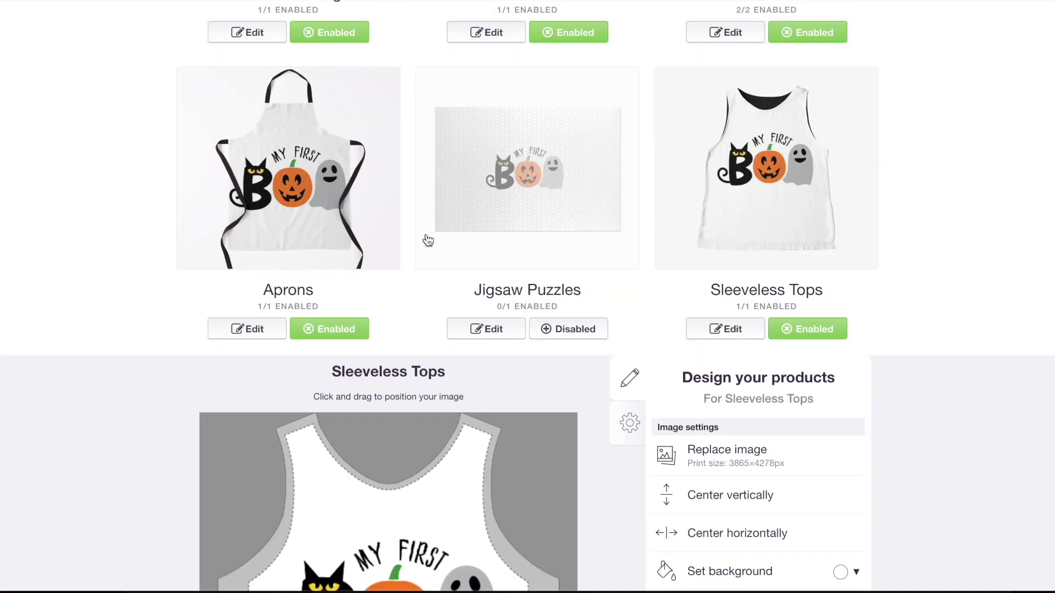
Enable Socks and repeat their design in an offset grid at 38% scale
scroll(749, 152, "down", 4)
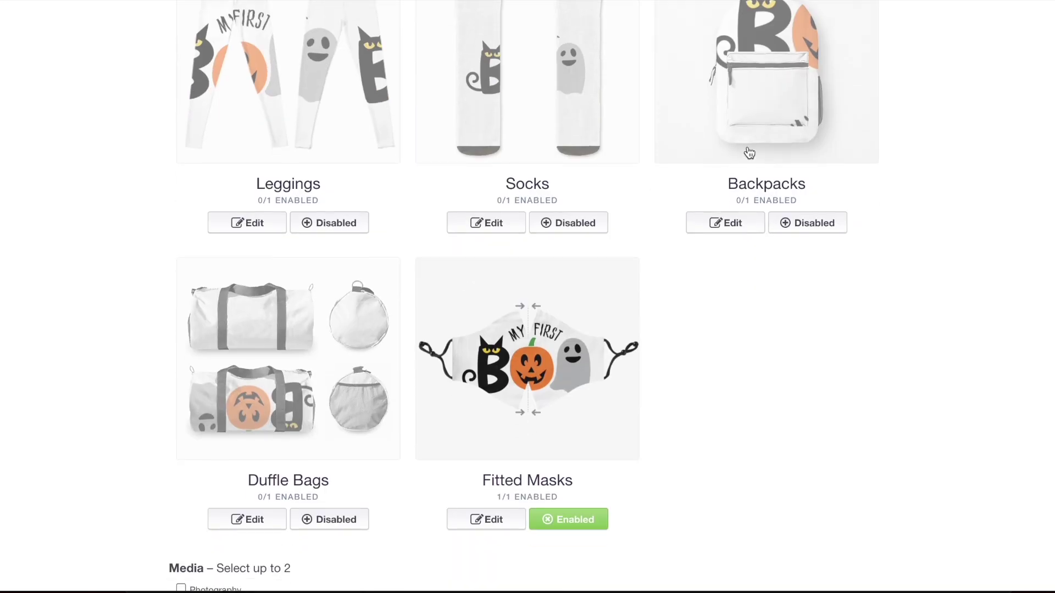
left_click(580, 121)
left_click(569, 222)
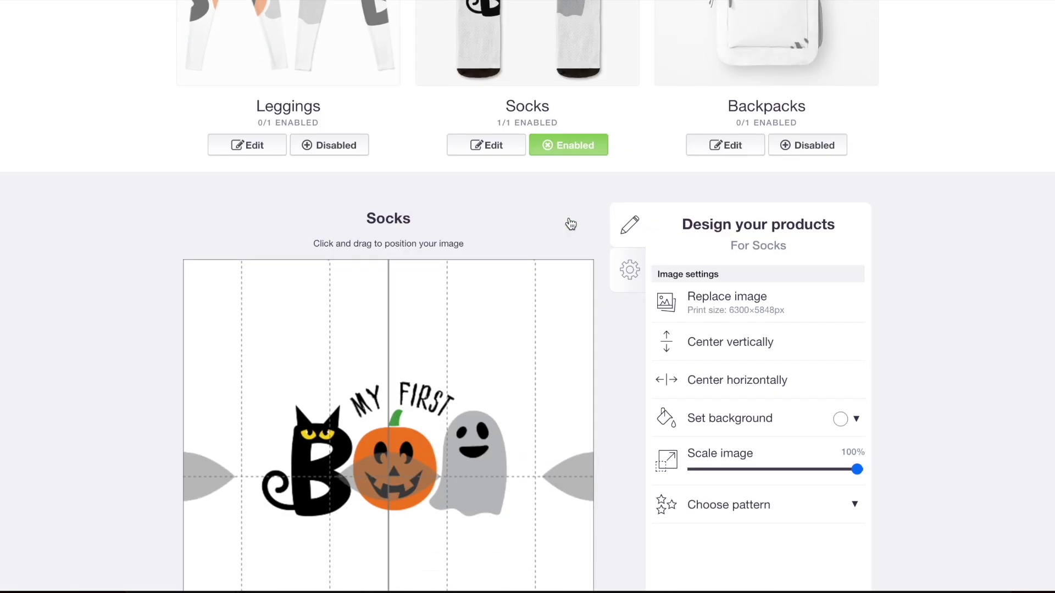
scroll(569, 223, "down", 5)
mouse_move(733, 281)
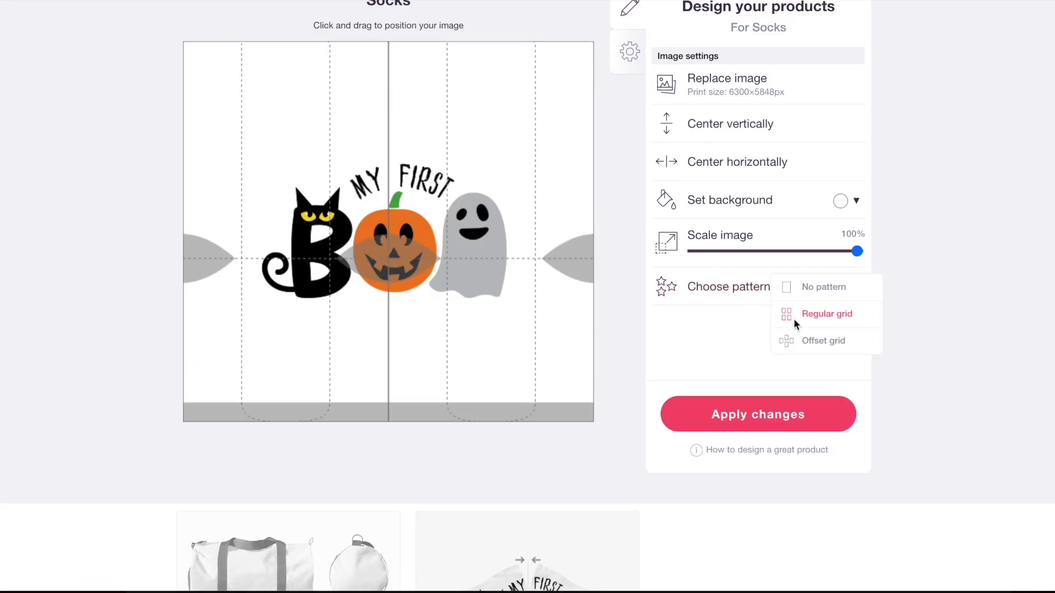
left_click(793, 339)
left_click(732, 252)
left_click_drag(733, 253, 756, 253)
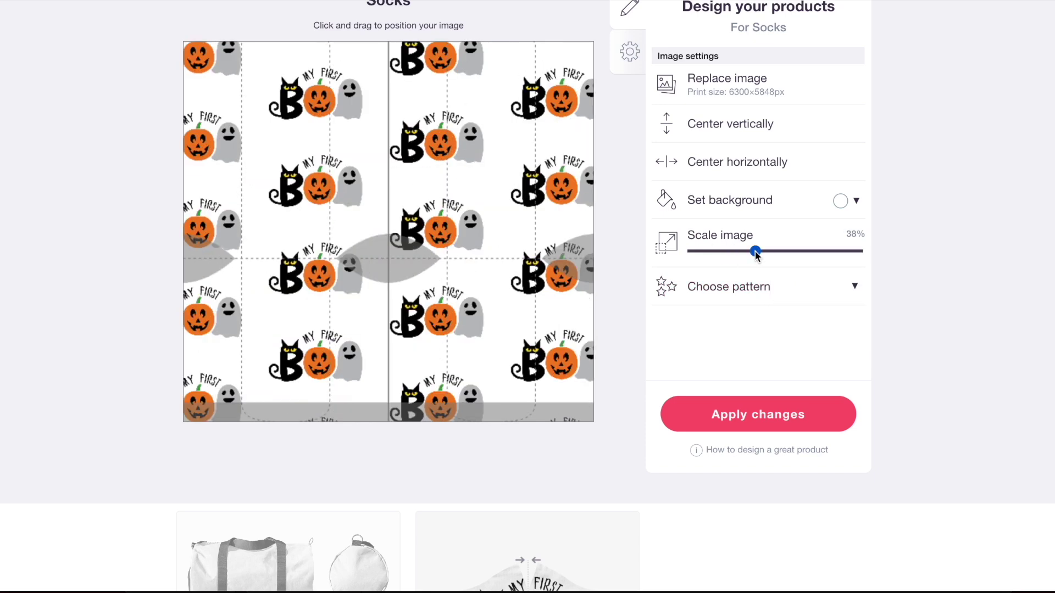
Shift the Socks pattern slightly left to bring more of each design onto the front and close the Socks editor
scroll(554, 287, "up", 6)
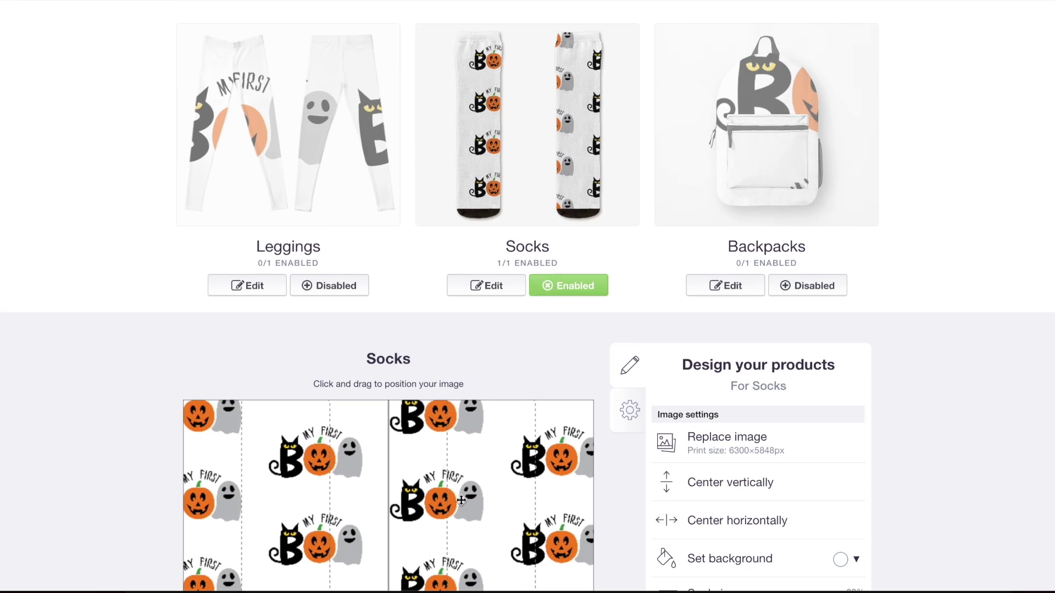
left_click_drag(461, 500, 441, 500)
left_click(524, 158)
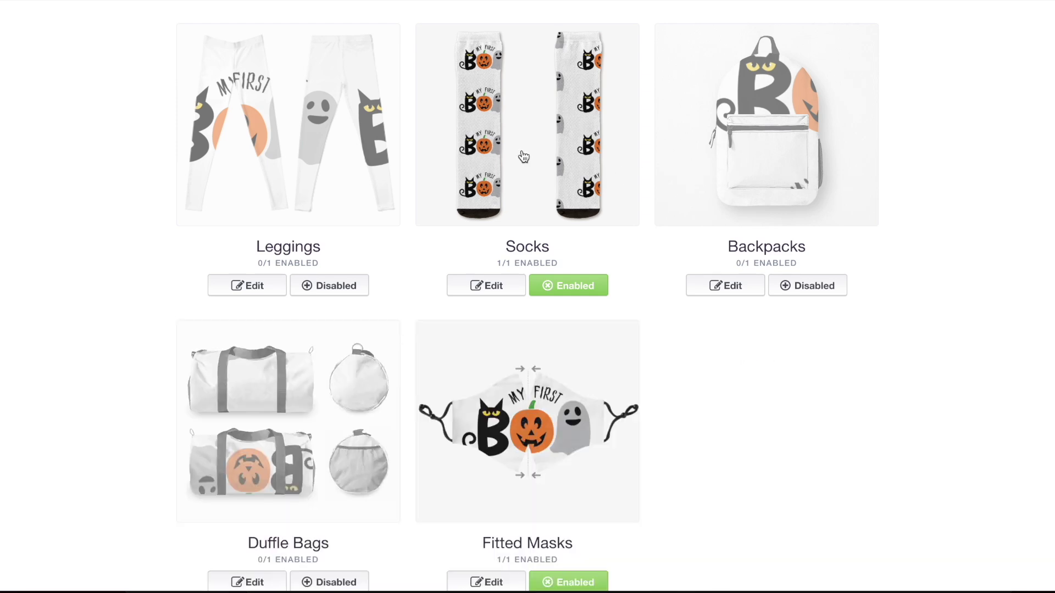
Enable Backpacks, scale the design to 36% and place it centered on the front pocket panel
left_click(752, 160)
scroll(817, 119, "down", 3)
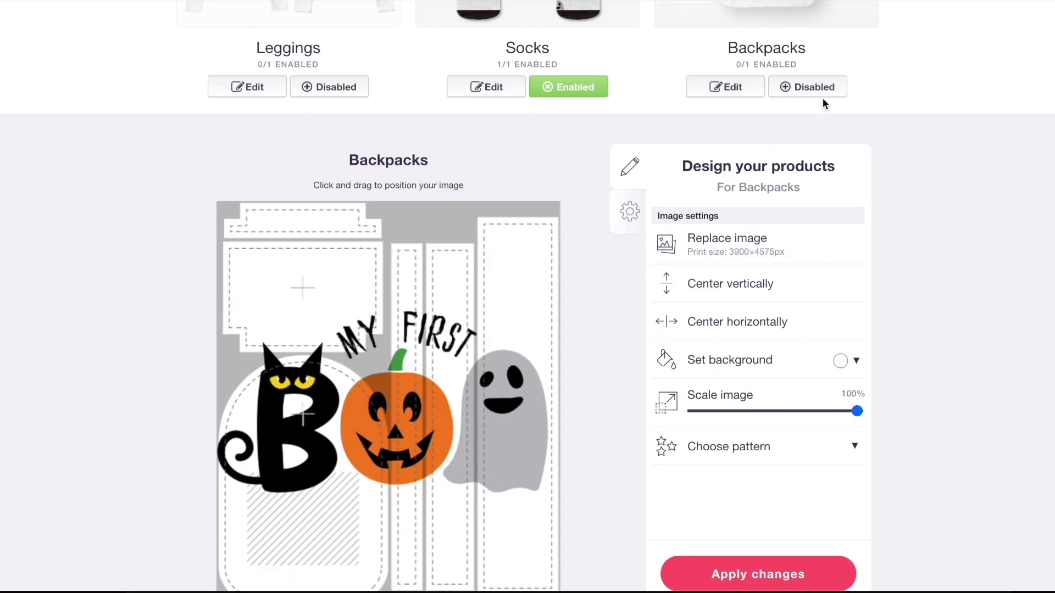
left_click(821, 96)
left_click(766, 411)
left_click_drag(423, 418, 336, 308)
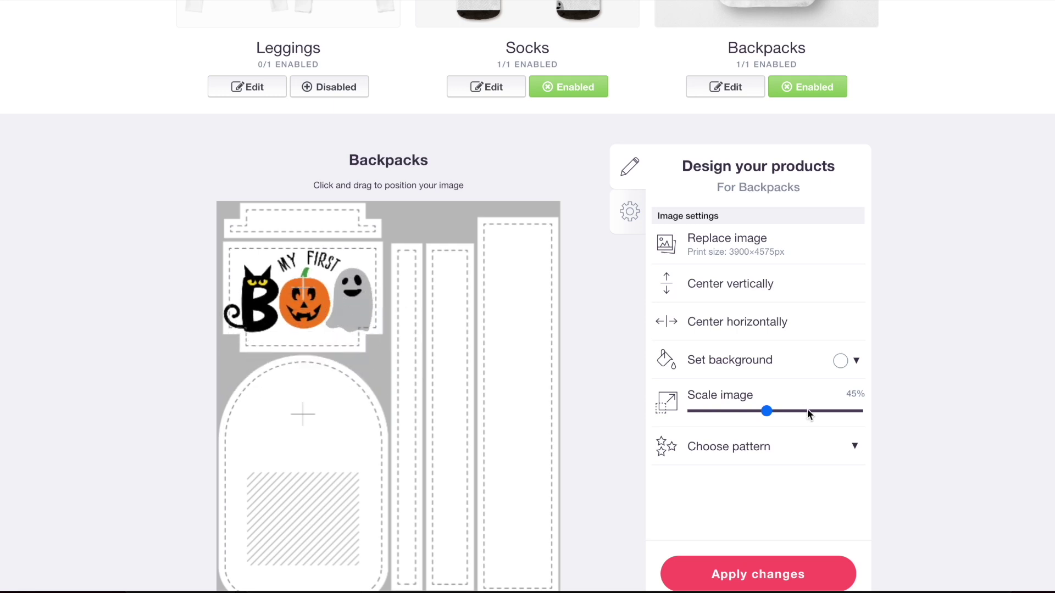
left_click(753, 411)
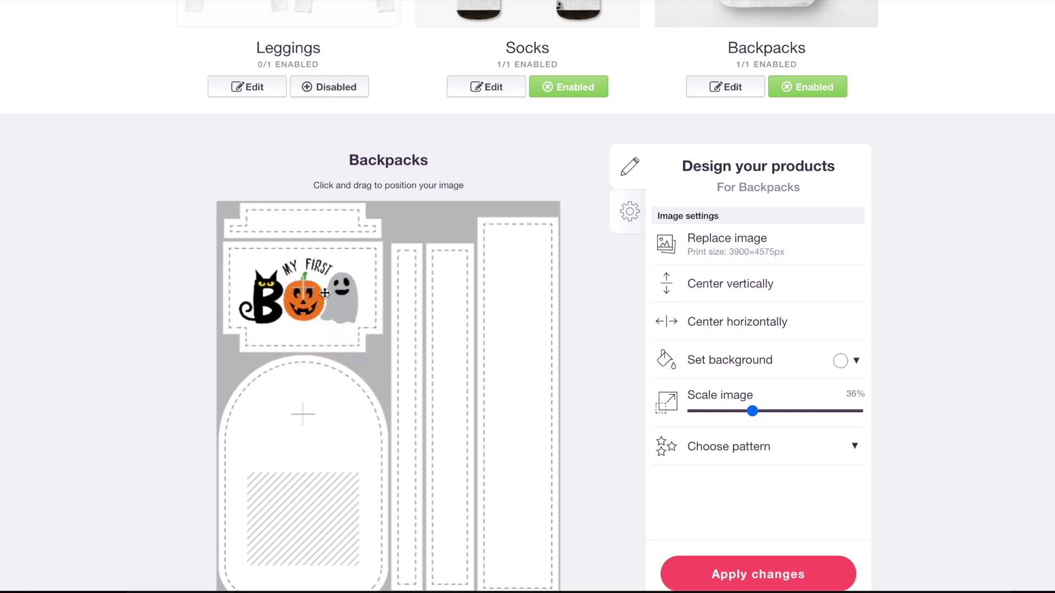
scroll(578, 285, "up", 5)
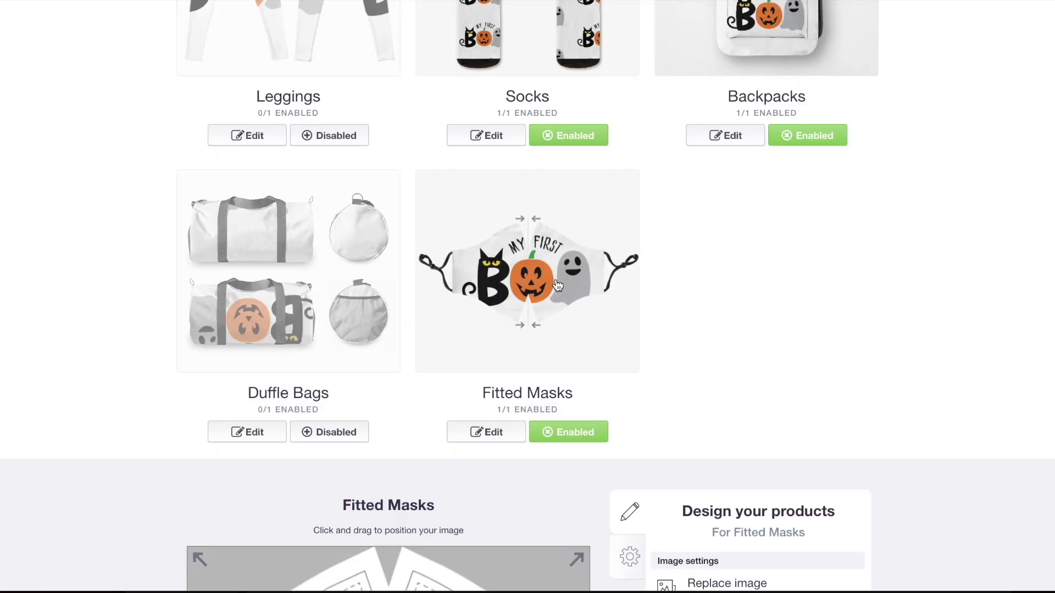
Scale the Fitted Masks design to 23%
scroll(749, 328, "down", 5)
left_click(731, 446)
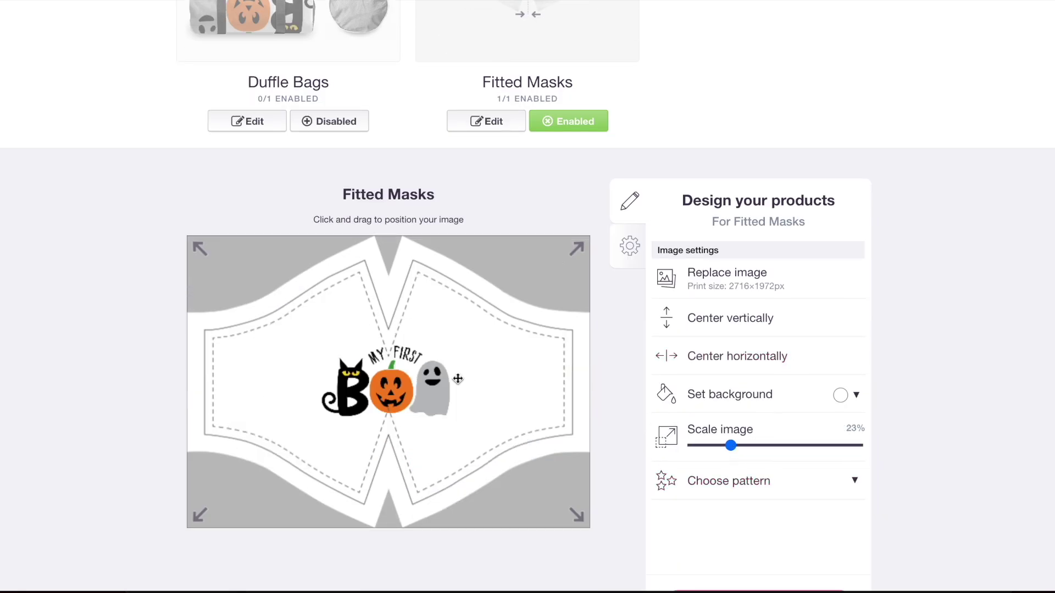
scroll(581, 289, "up", 2)
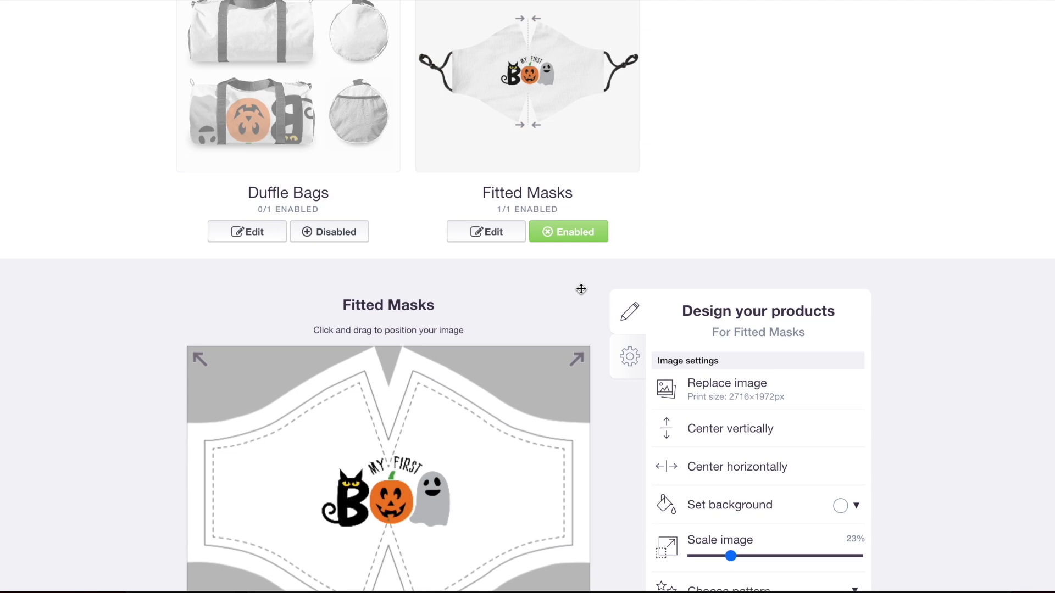
Disable Fitted Masks and classify the artwork's media as Design & Illustration and Digital Art
left_click(562, 236)
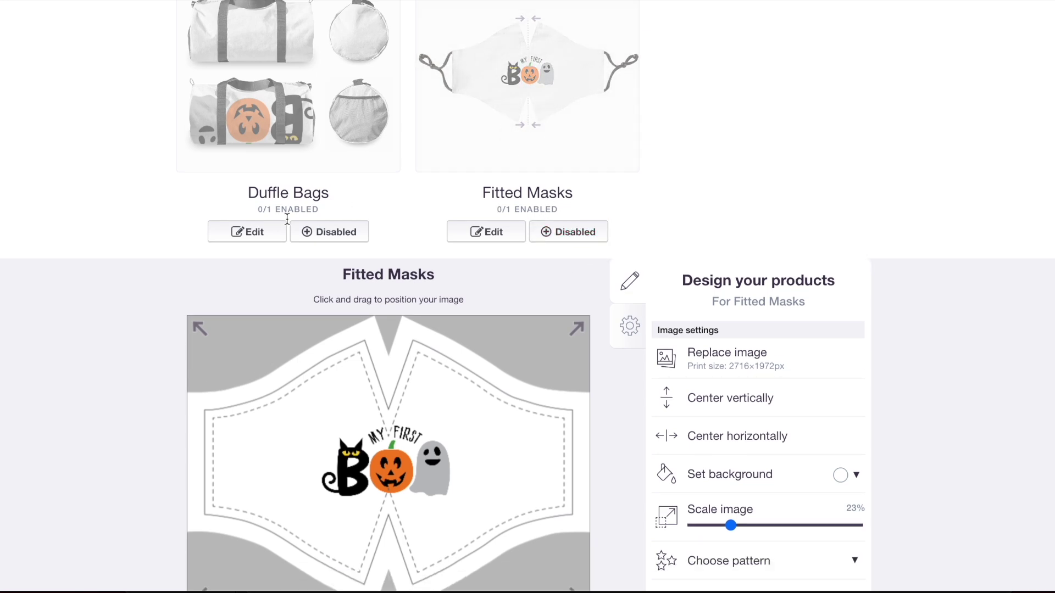
scroll(344, 200, "down", 2)
left_click(181, 209)
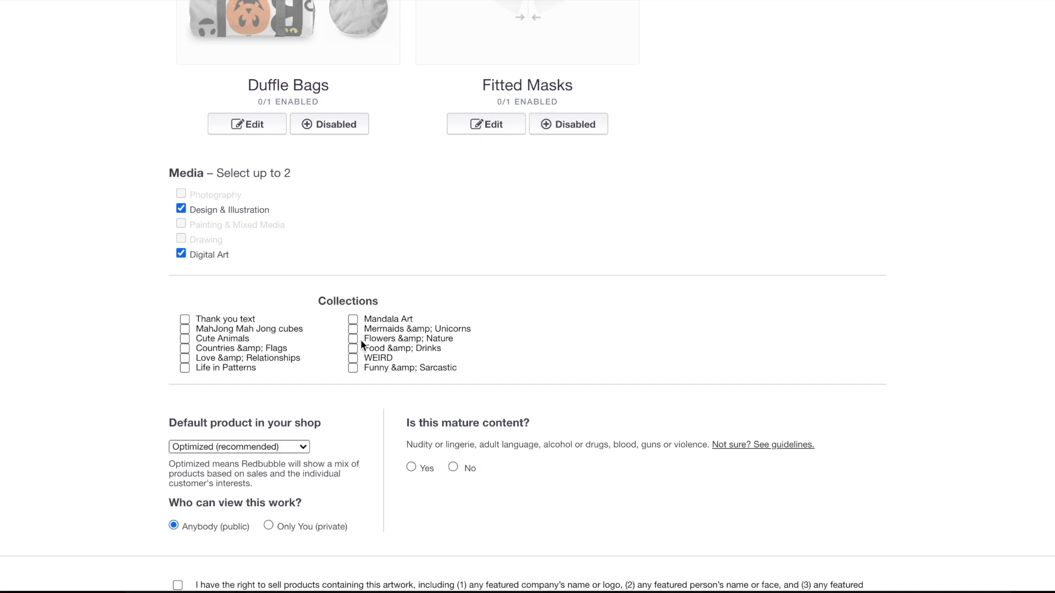
Set Kids Clothes as the default product for this work in the shop
left_click(269, 447)
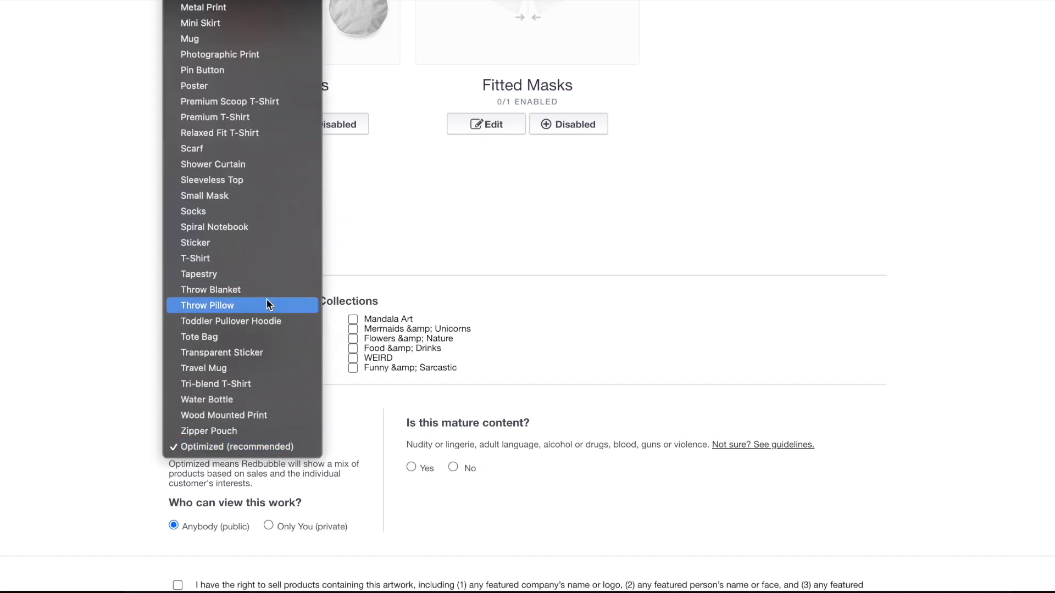
scroll(268, 301, "up", 10)
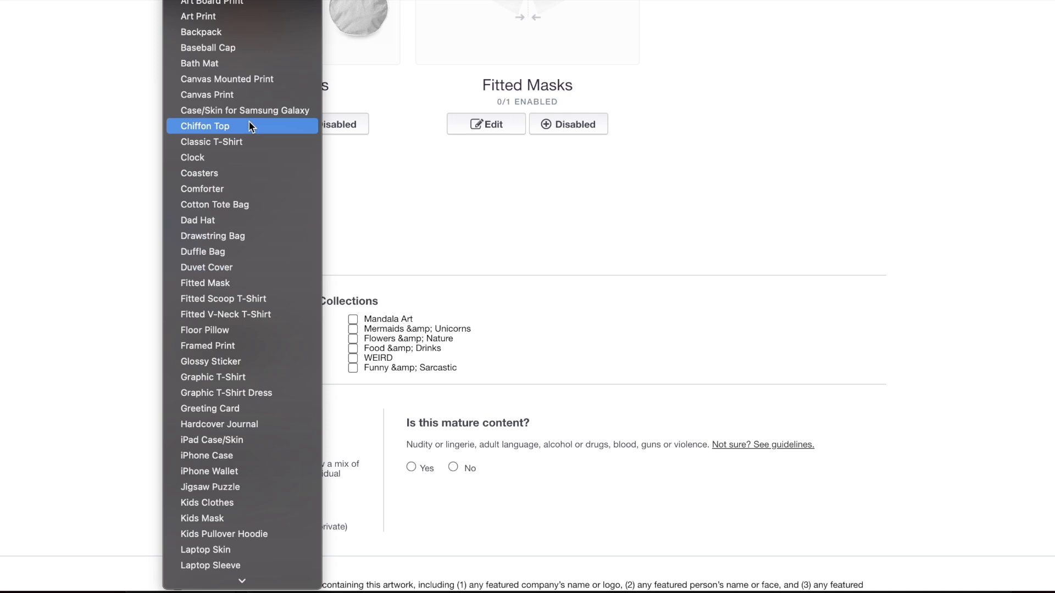
left_click(231, 503)
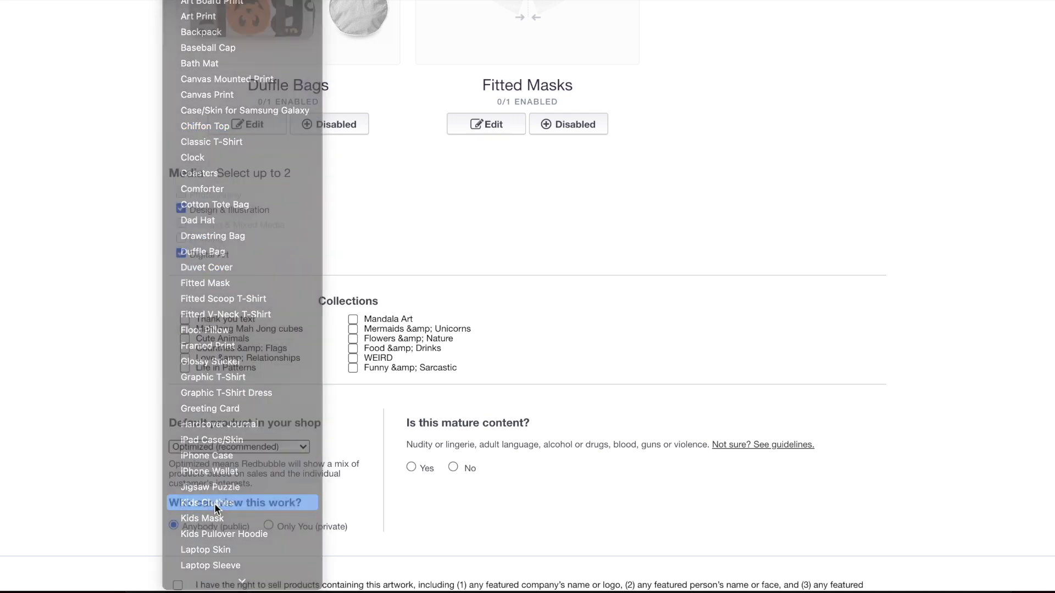
Declare the work free of mature content, with the right to sell it, and save the work
scroll(390, 399, "down", 5)
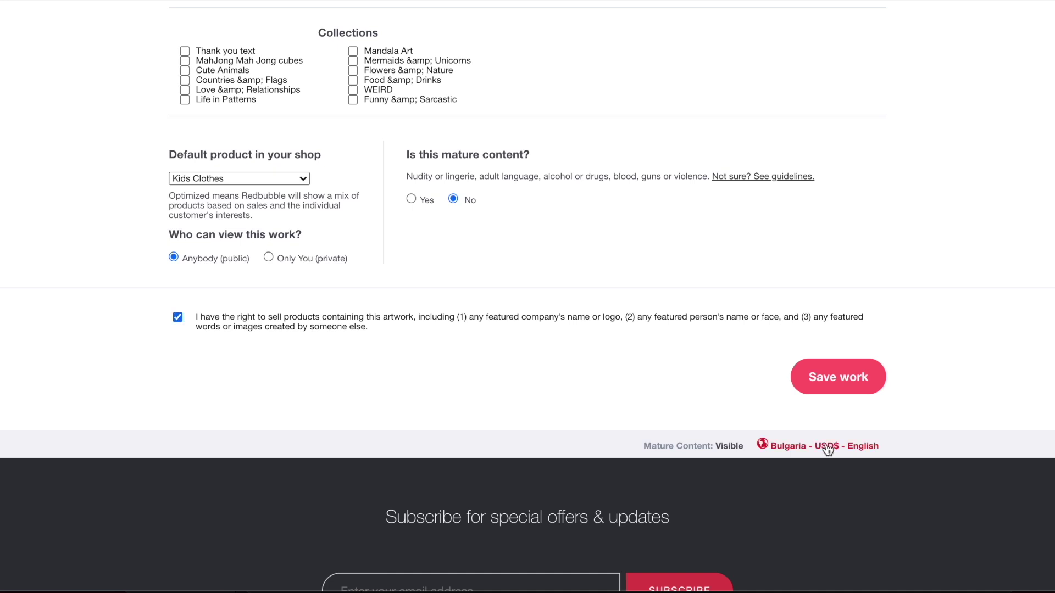
left_click(846, 384)
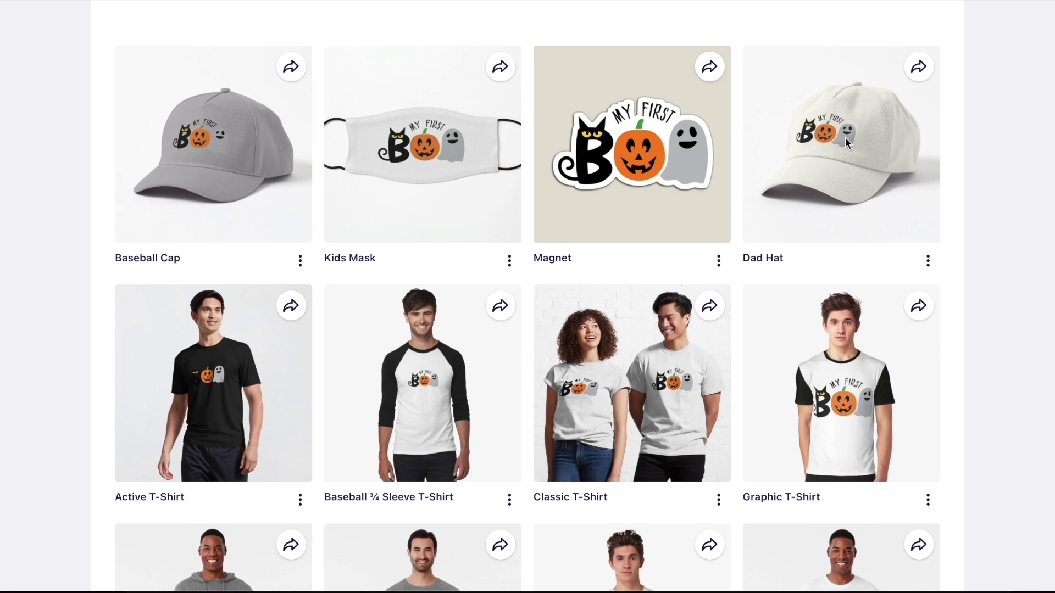
Review the published product previews, from caps and T-shirts through prints and home goods to kids' clothes and bags
scroll(845, 138, "down", 20)
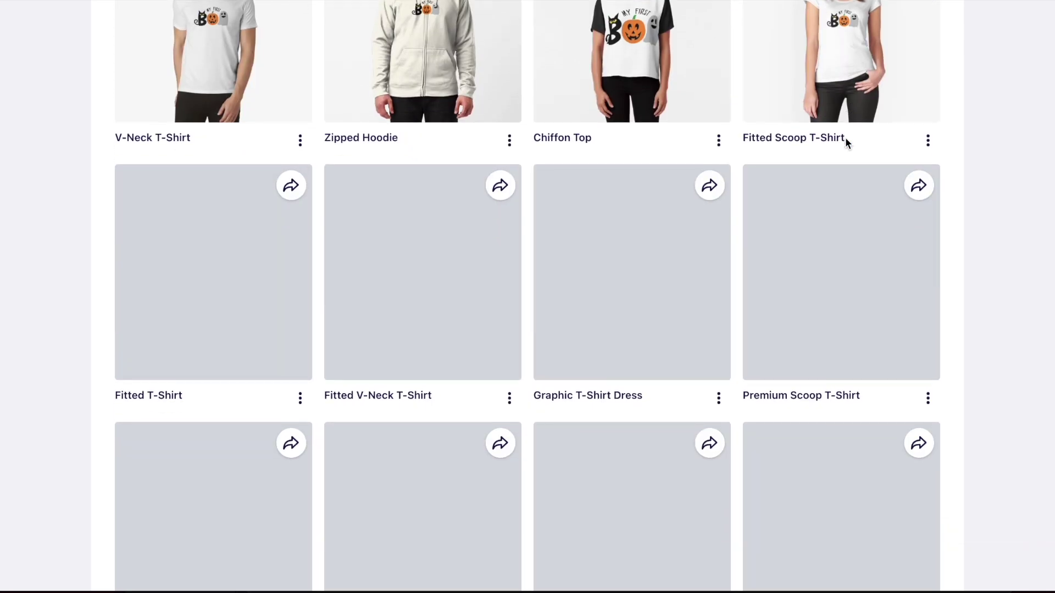
scroll(845, 137, "down", 8)
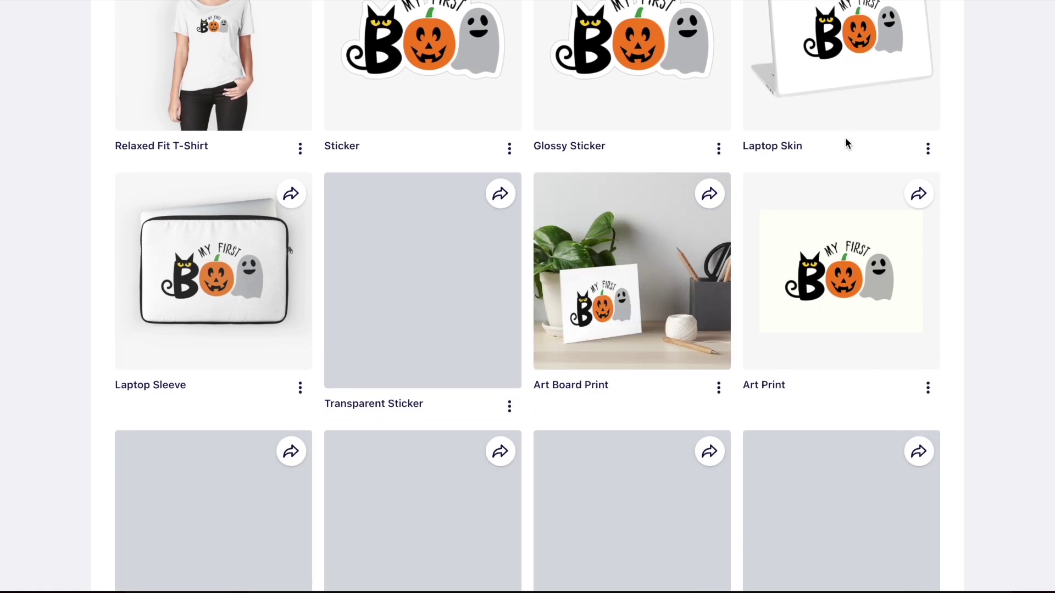
scroll(845, 138, "down", 10)
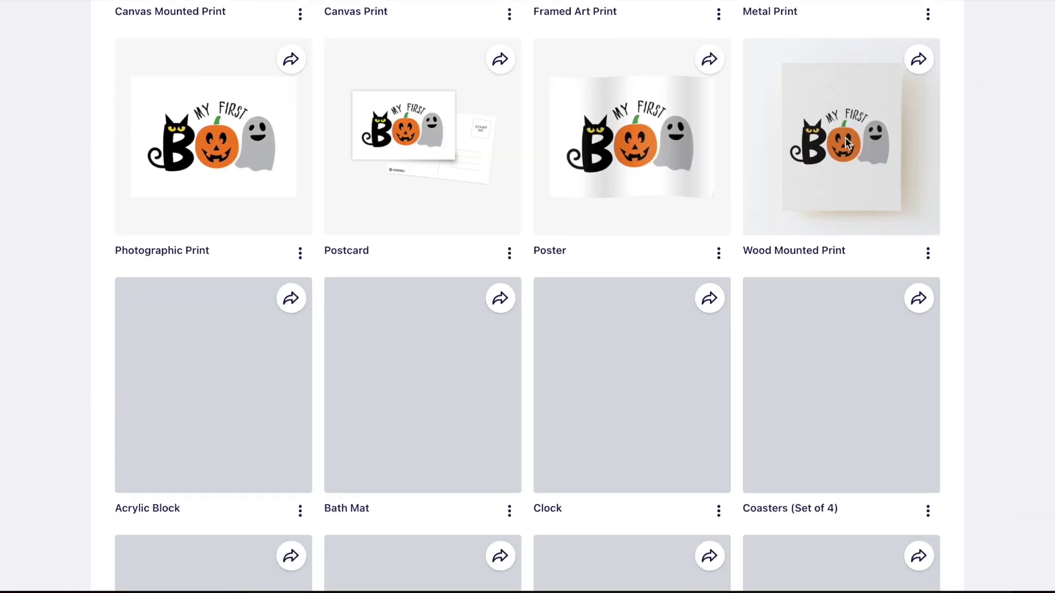
scroll(846, 141, "down", 7)
scroll(846, 142, "up", 9)
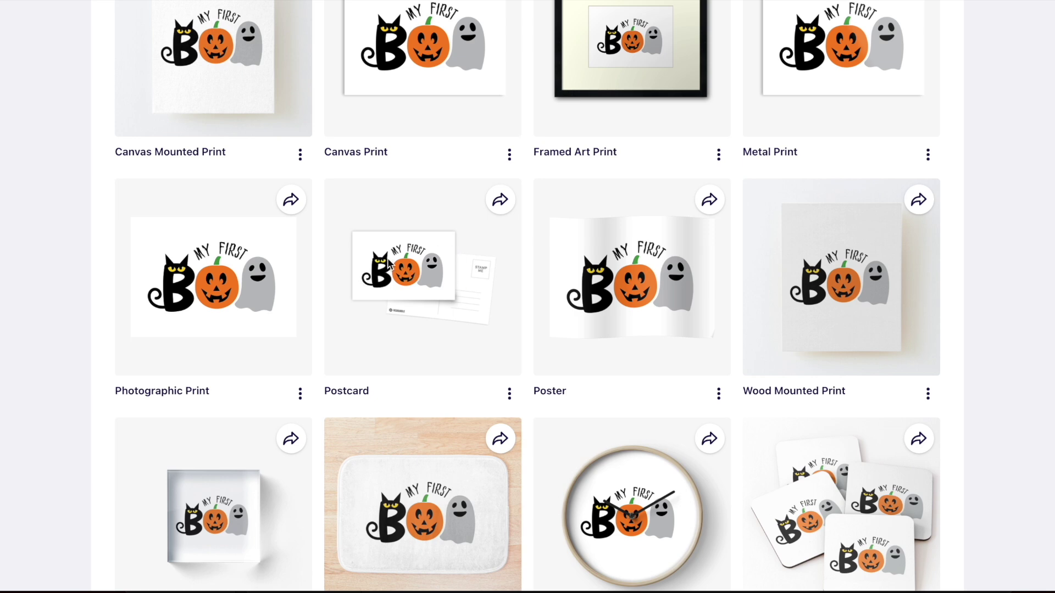
scroll(388, 259, "down", 14)
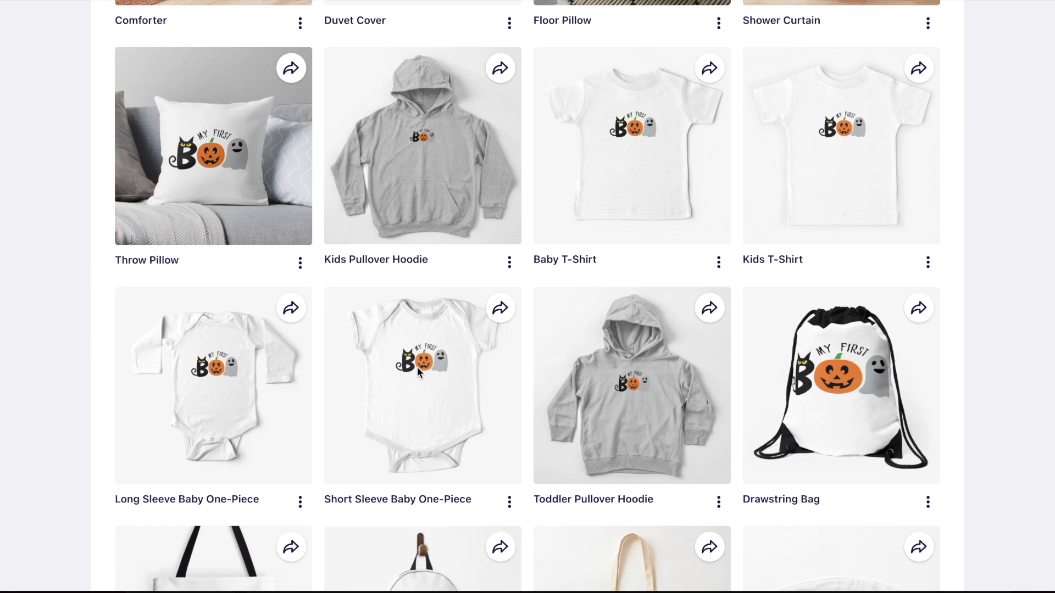
scroll(466, 343, "down", 8)
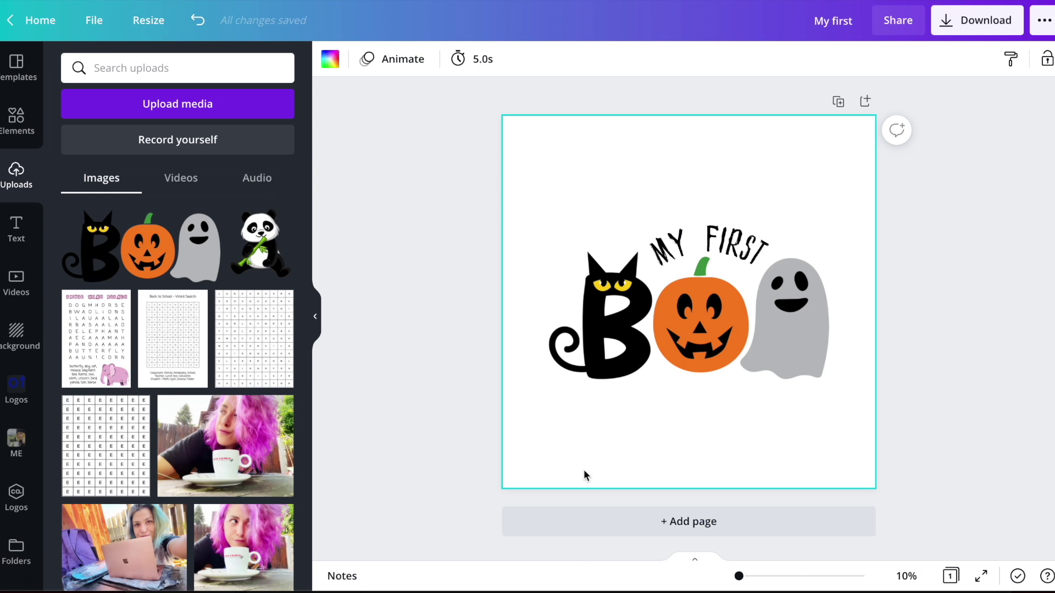
In Canva, add a second page, copy the curved "MY FIRST" text onto it and select all of its wording
left_click(546, 522)
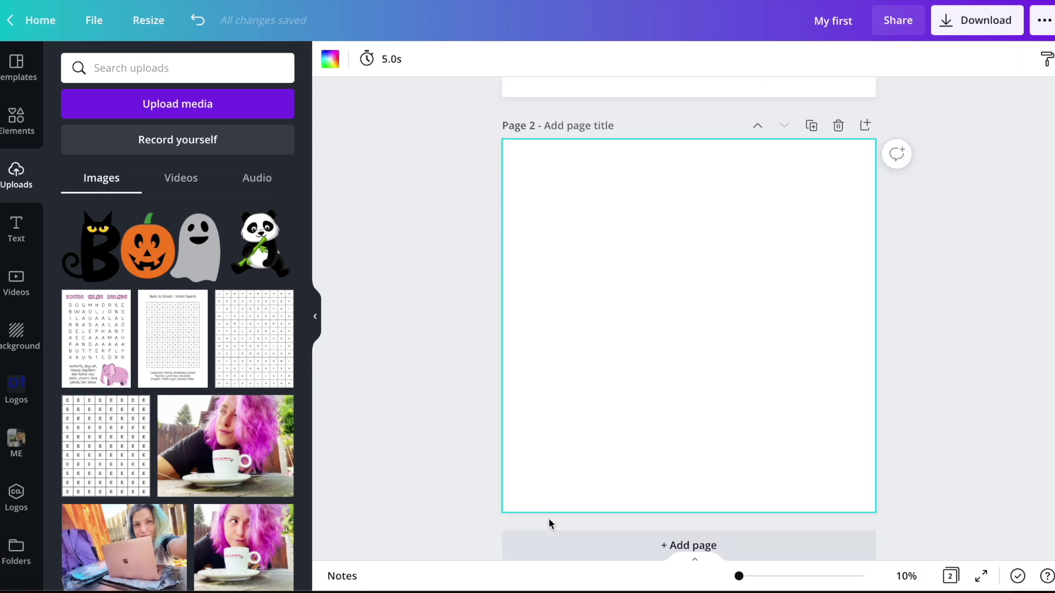
scroll(589, 294, "up", 5)
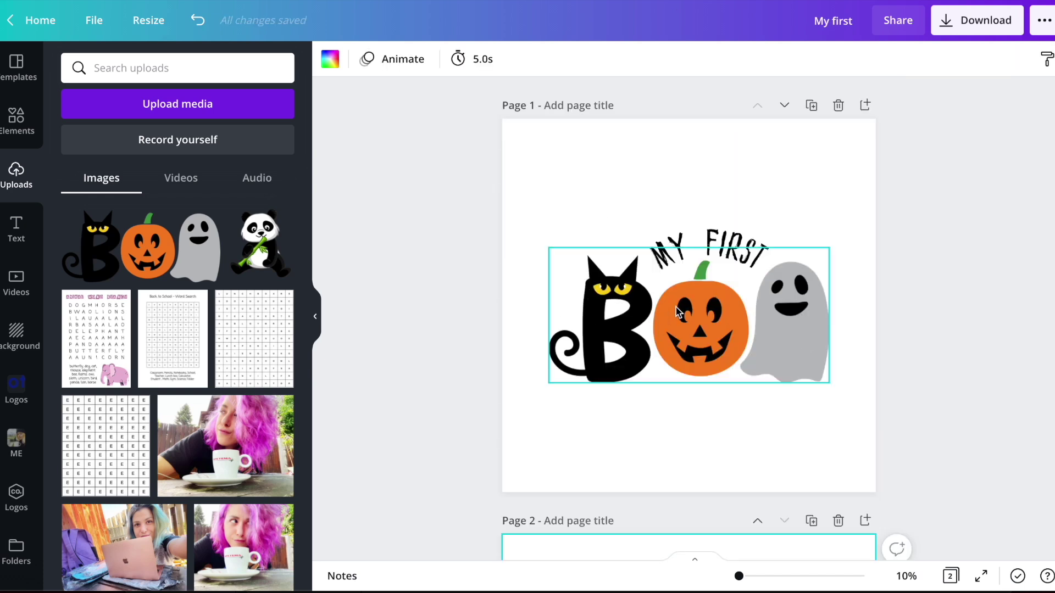
left_click(685, 236)
key("super+c")
scroll(682, 242, "down", 5)
left_click(665, 393)
key("super+v")
scroll(681, 340, "down", 2)
double_click(700, 289)
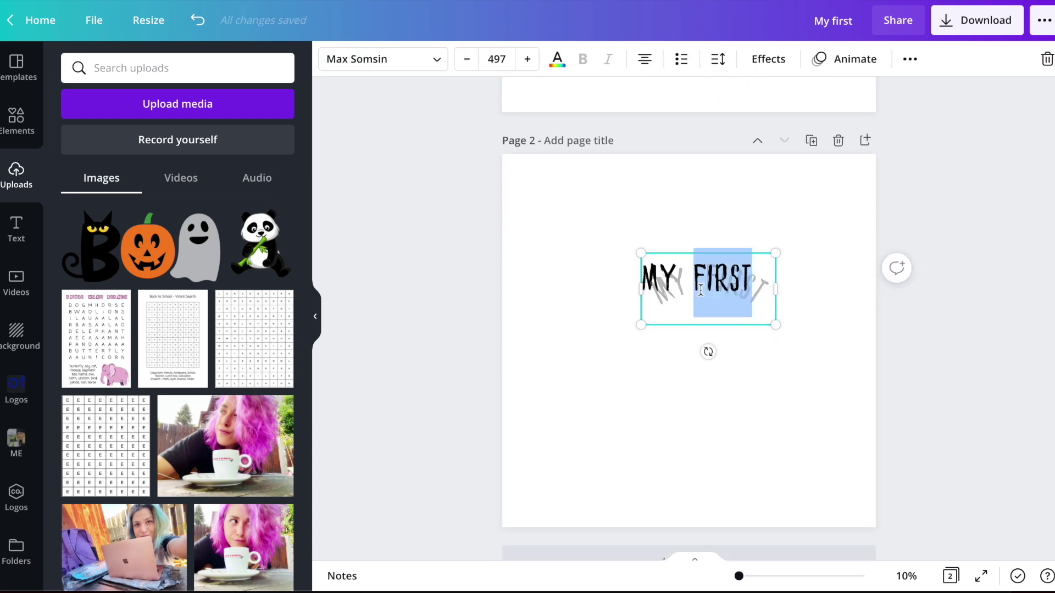
triple_click(701, 290)
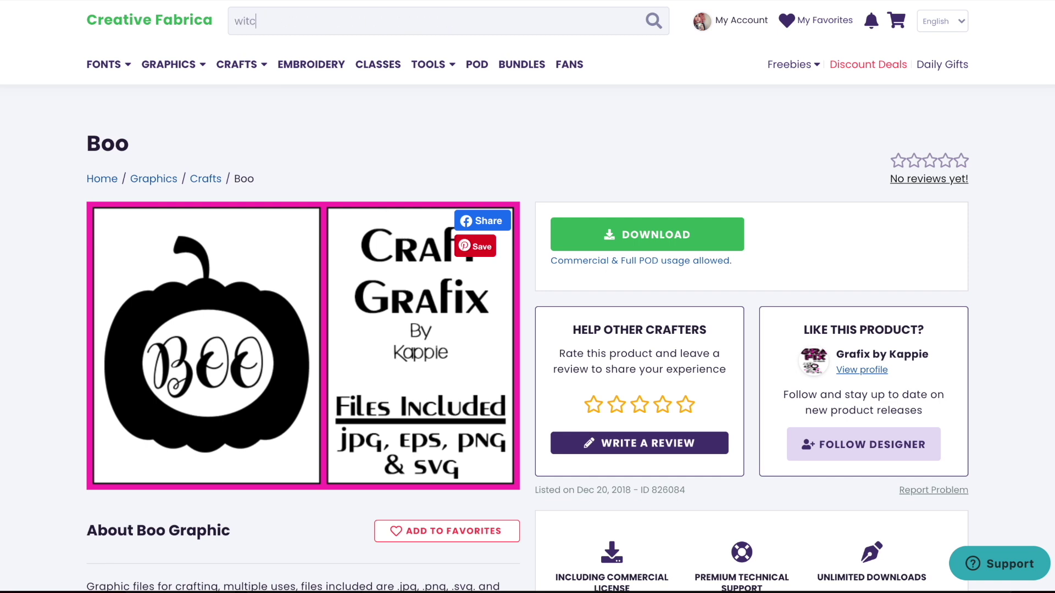
Search Creative Fabrica for "witch hat" and restrict the results to the Print On Demand license
type("t")
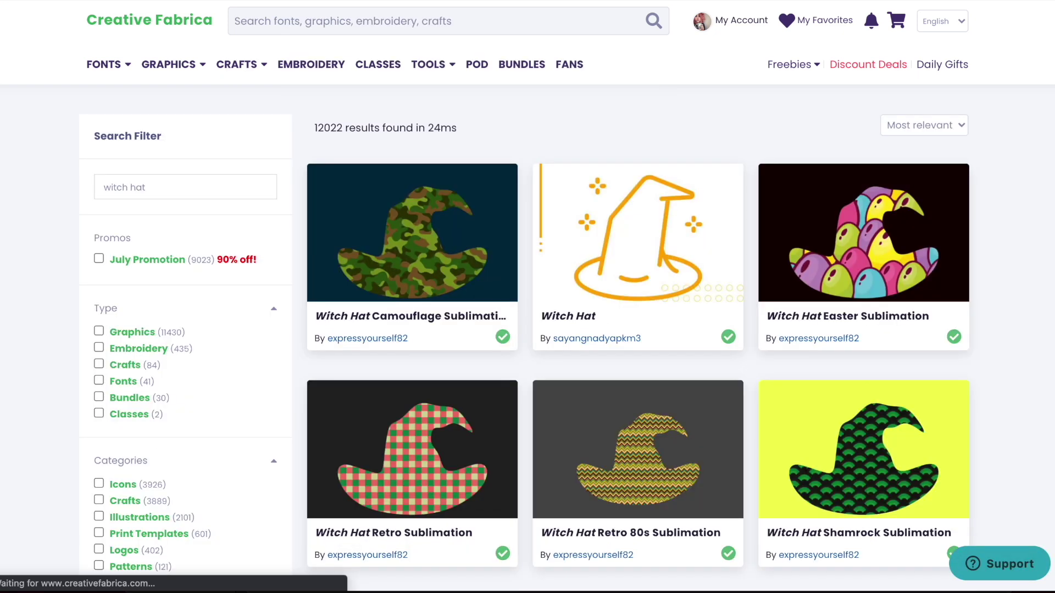
scroll(133, 310, "down", 8)
left_click(165, 446)
scroll(697, 220, "up", 8)
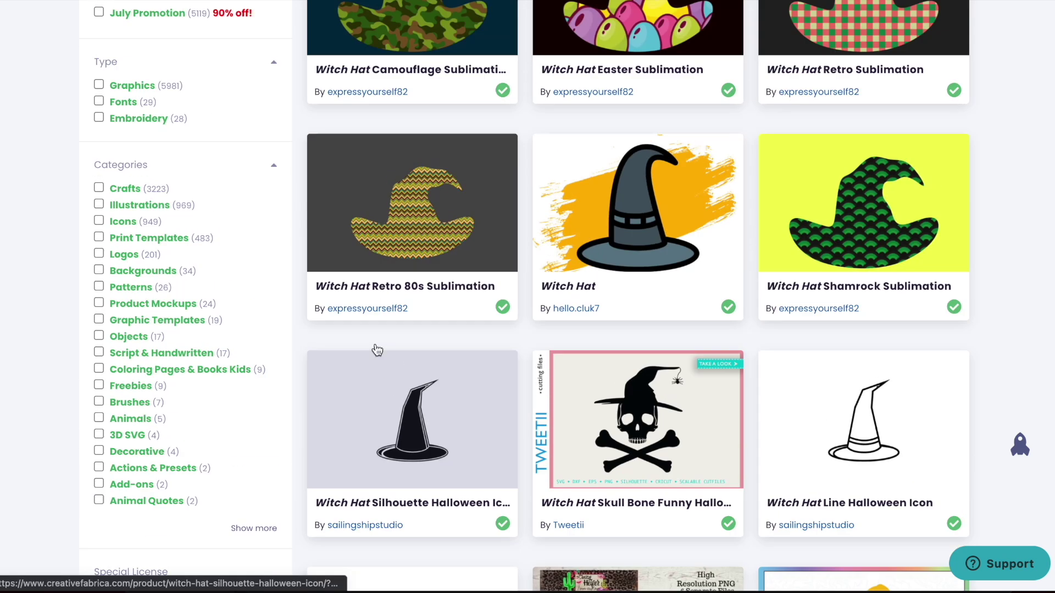
Examine the print-on-demand witch hat graphics for one that suits a new Halloween design
scroll(884, 144, "down", 2)
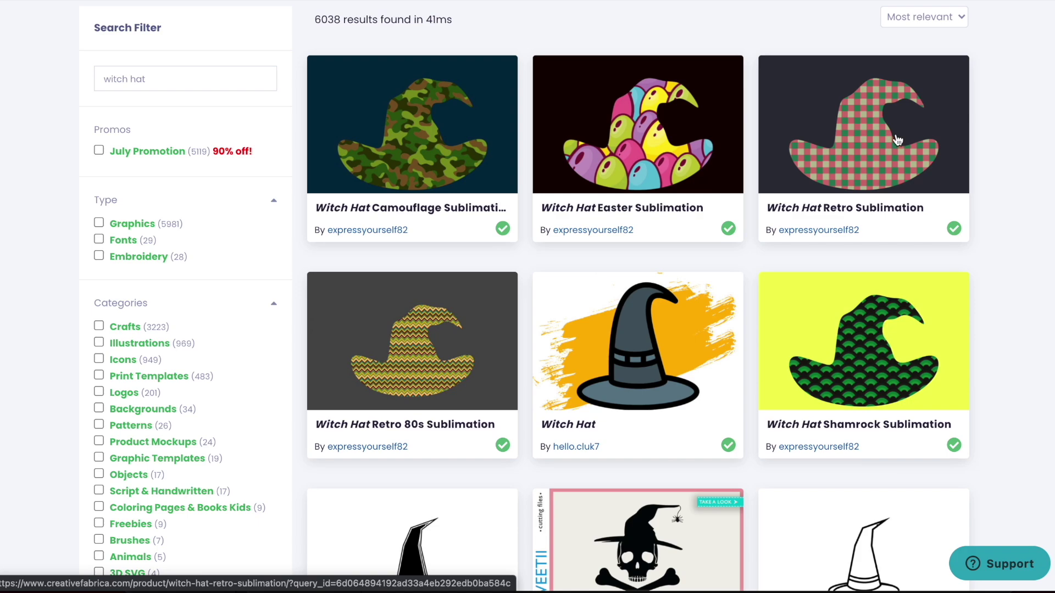
scroll(834, 126, "down", 12)
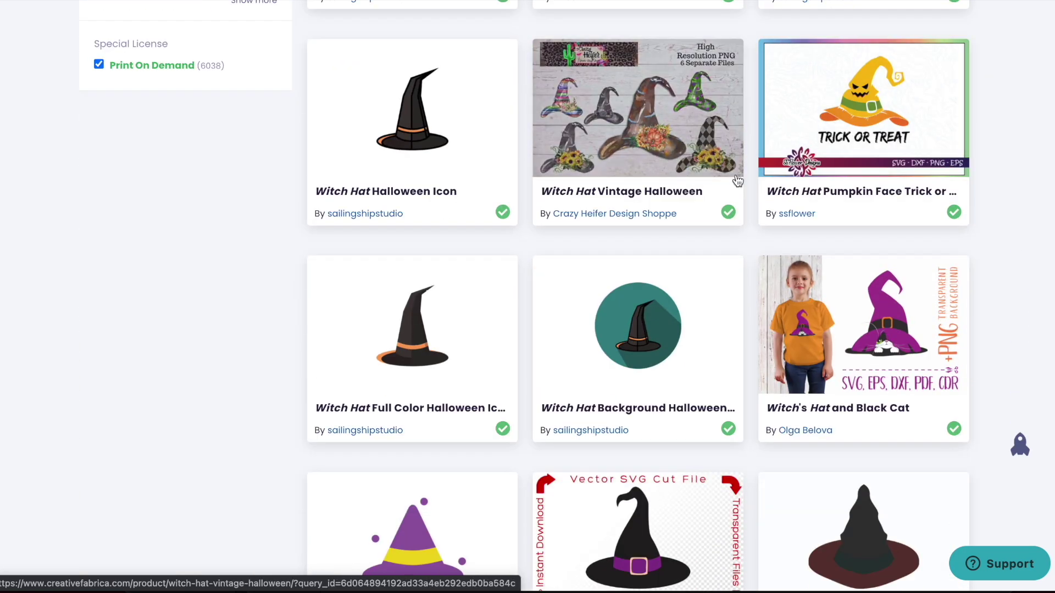
scroll(737, 182, "down", 11)
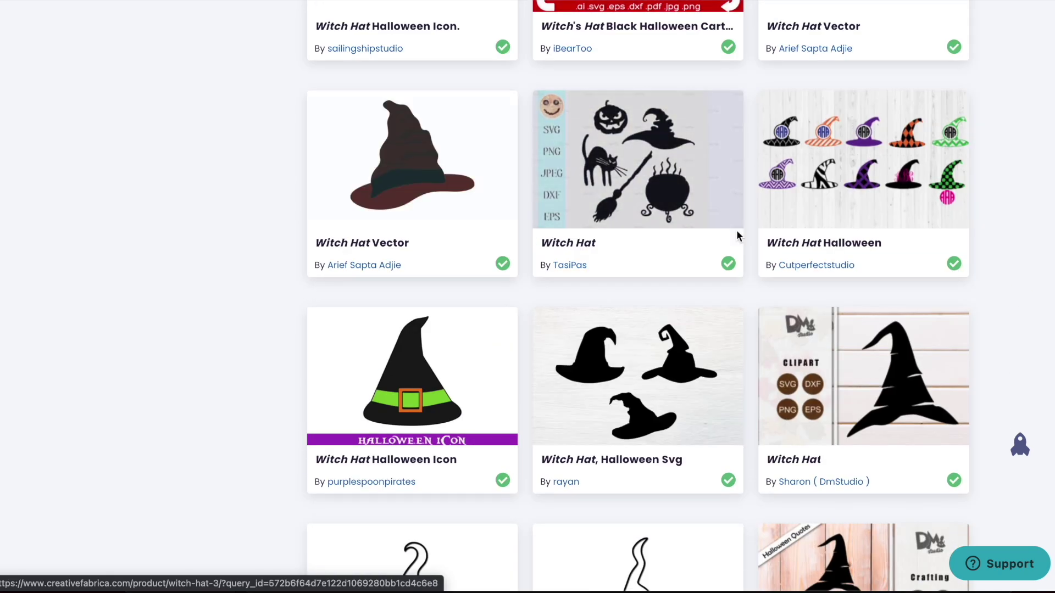
scroll(736, 235, "down", 2)
scroll(760, 184, "up", 3)
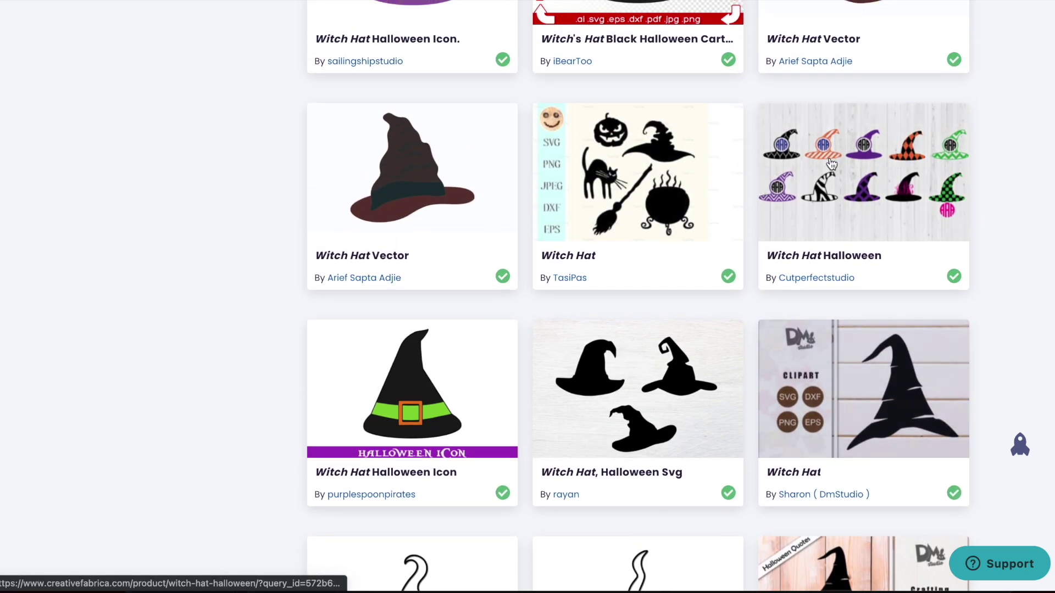
scroll(798, 172, "down", 8)
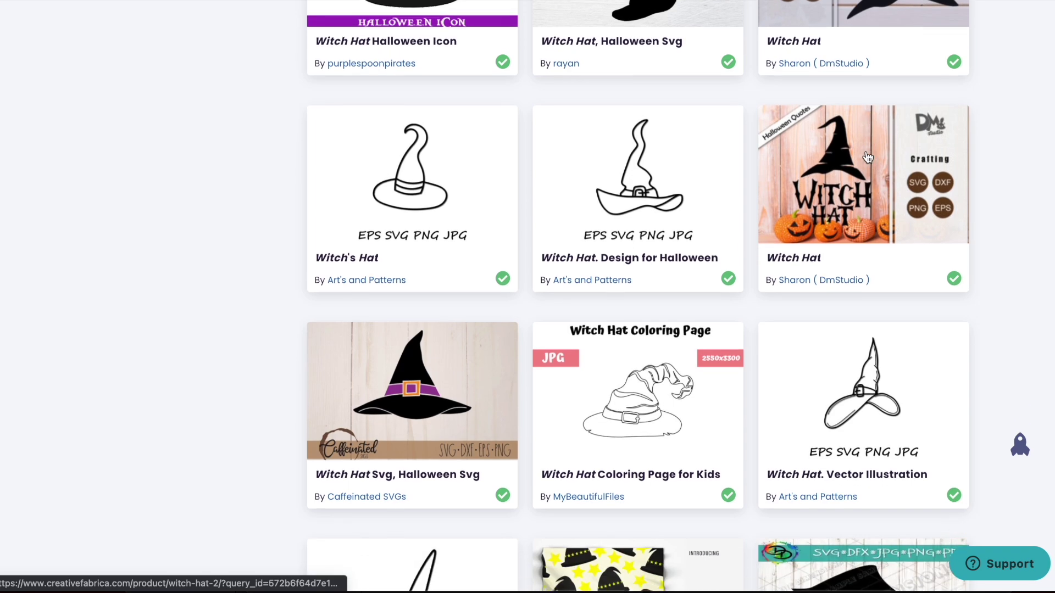
scroll(588, 355, "up", 5)
scroll(637, 242, "down", 1)
scroll(637, 241, "down", 16)
scroll(686, 189, "down", 2)
scroll(684, 182, "down", 2)
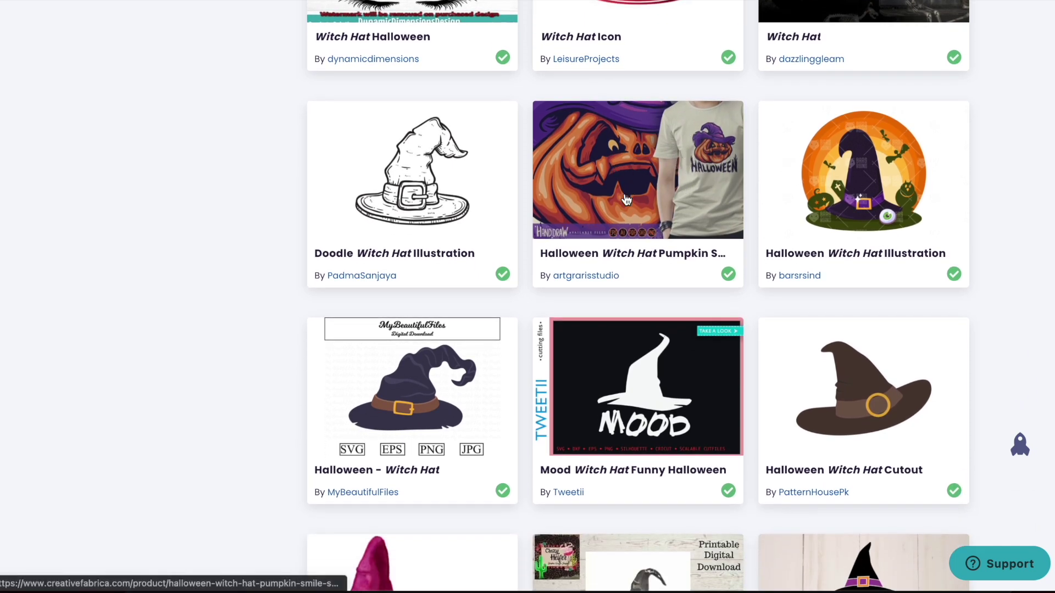
Open the Big Witch Hat – Watercolor graphic from the results and download it
scroll(657, 136, "down", 8)
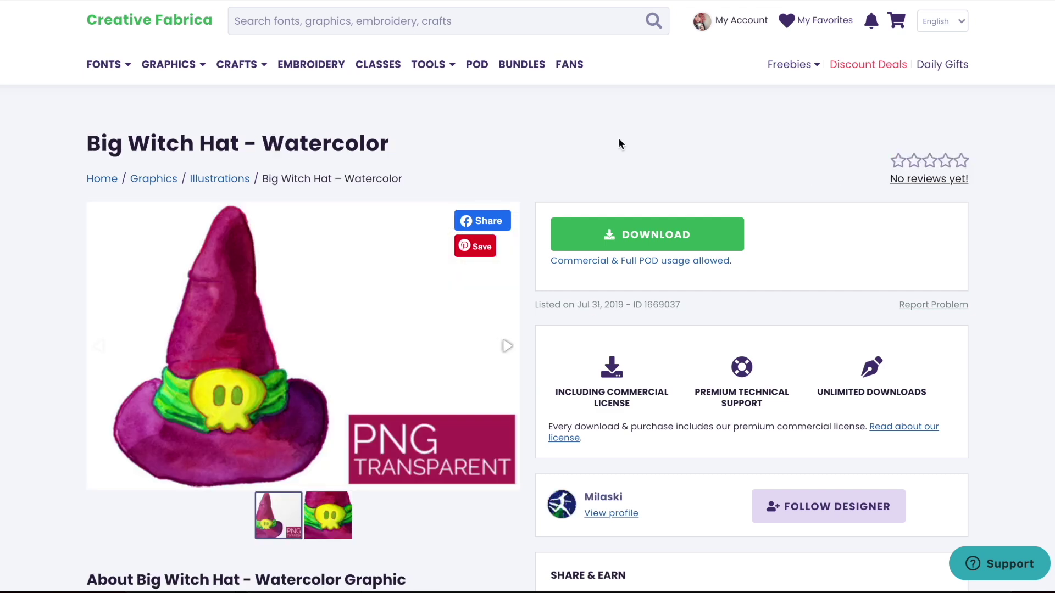
scroll(231, 227, "down", 3)
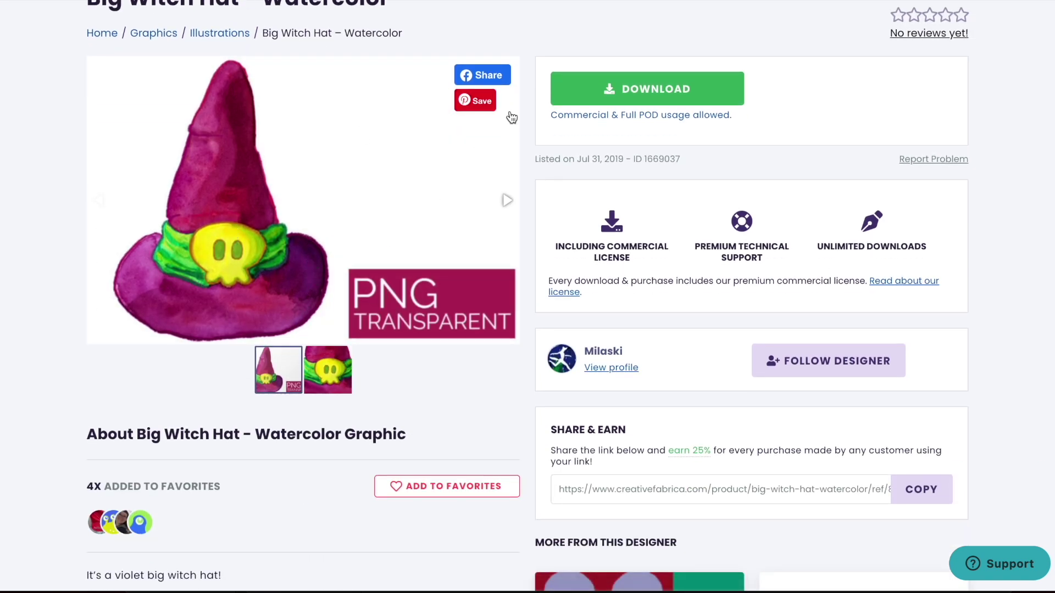
left_click(635, 96)
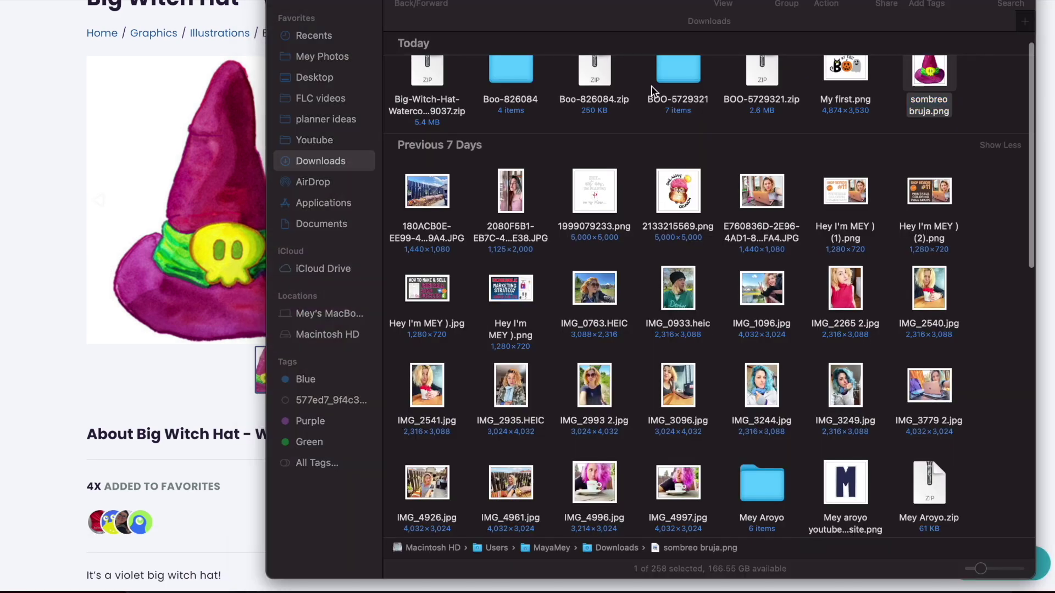
Preview sombreo bruja.png at full size and check its pixel dimensions, leaving the size unaltered, and close the preview
key("space")
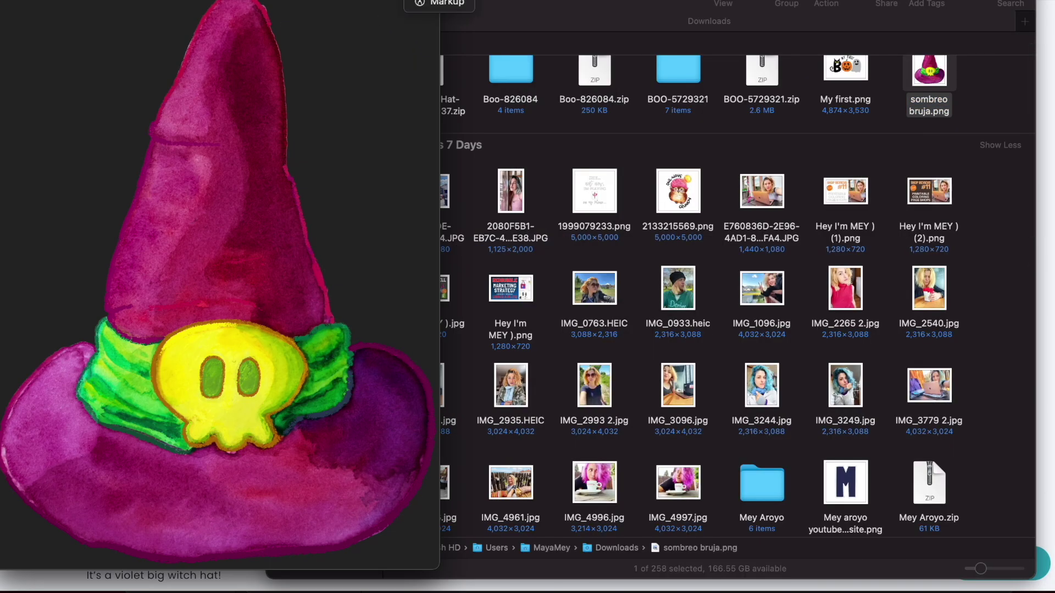
left_click(435, 4)
left_click(269, 2)
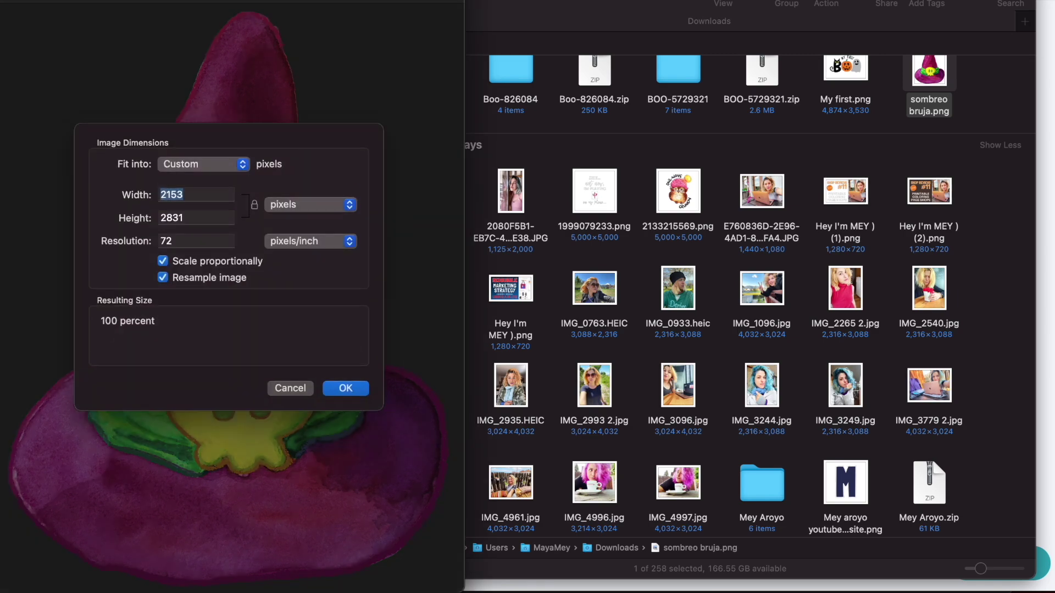
key("Escape")
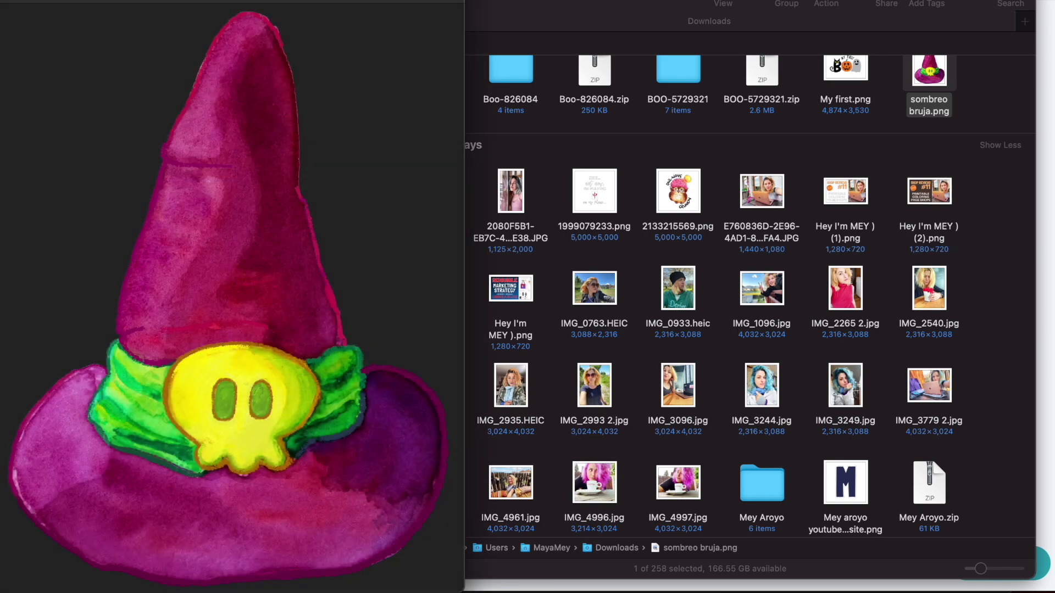
key("super+w")
key("super+w")
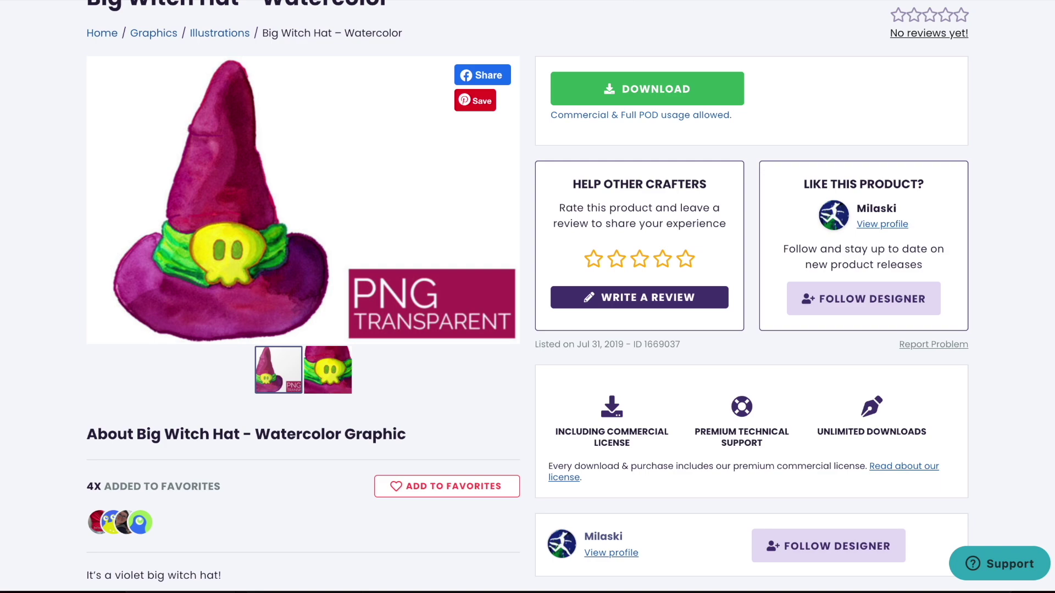
Return to the Canva design and upload sombreo bruja.png from the Downloads folder
key("super+Tab")
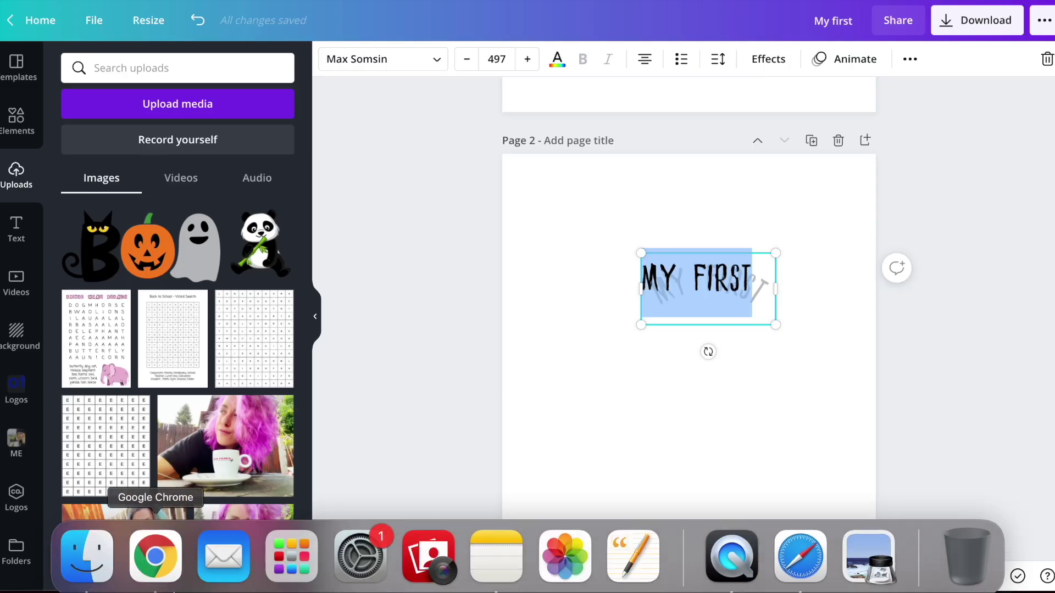
left_click(87, 565)
left_click_drag(941, 73, 201, 341)
Move page 2's "MY FIRST" text toward the page's upper-left area and set its shape effect to None
left_click(767, 72)
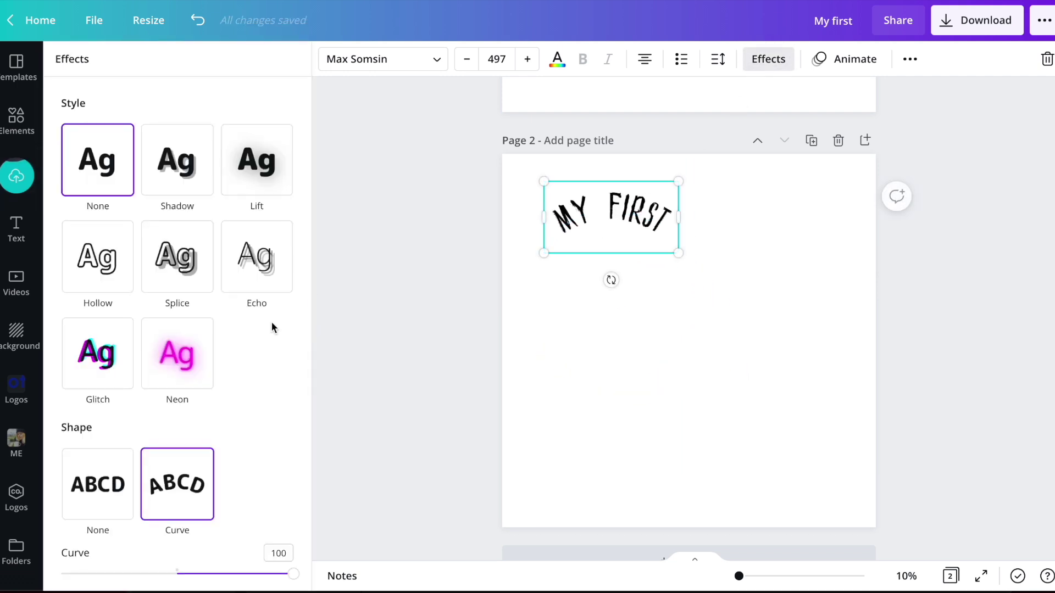
left_click(113, 497)
Add the uploaded witch hat image to page 2, enlarge it to about three quarters of the page height, and centre it horizontally
left_click_drag(91, 244, 695, 333)
left_click_drag(705, 392, 760, 391)
left_click_drag(636, 202, 659, 227)
left_click_drag(778, 390, 691, 393)
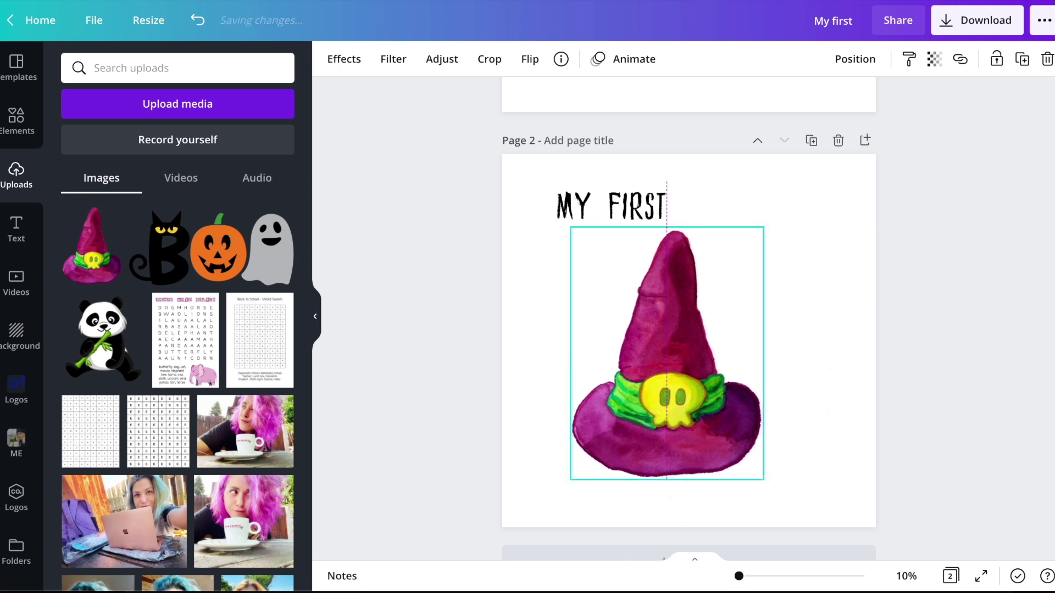
left_click_drag(569, 226, 543, 192)
left_click_drag(652, 353, 689, 356)
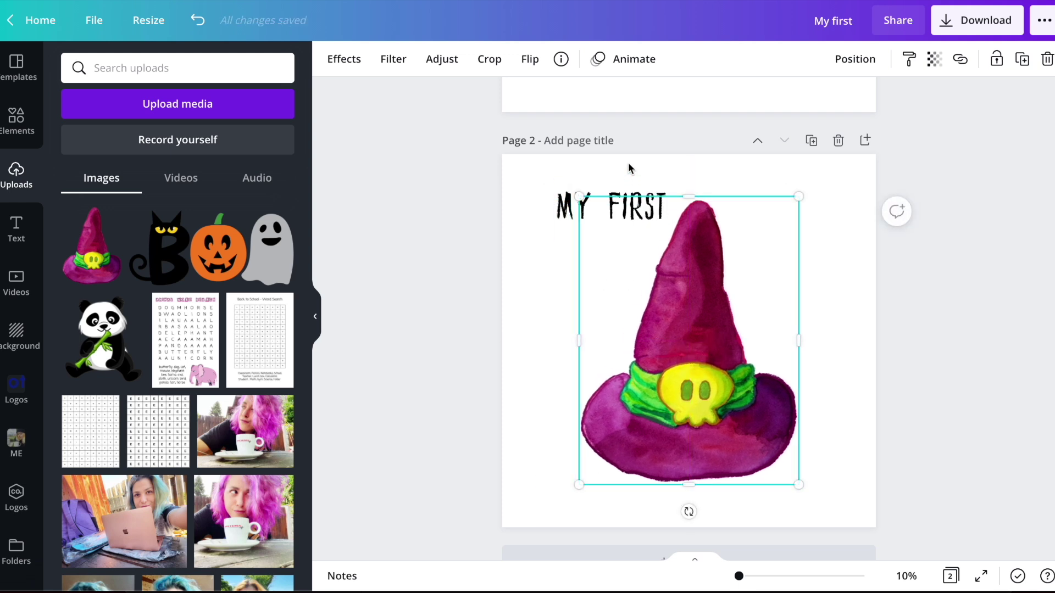
Replace the "MY FIRST" text with "MAKE YOUR OWN MAGIC" and widen its text box to fit on one line
left_click(613, 200)
left_click(613, 198)
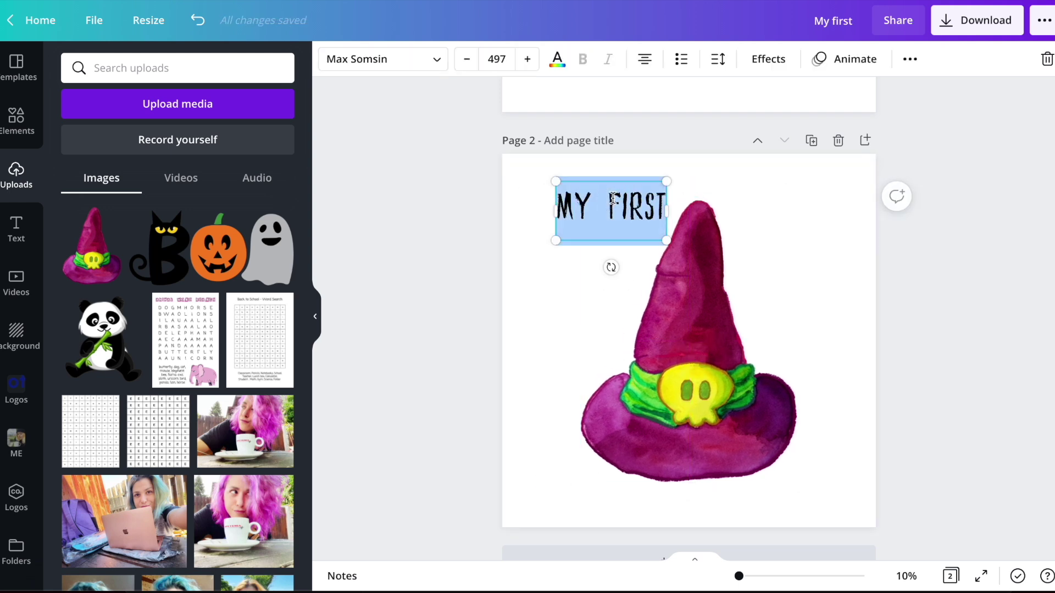
type("MAKE YOUR OWN MAGIC")
left_click_drag(719, 244, 817, 240)
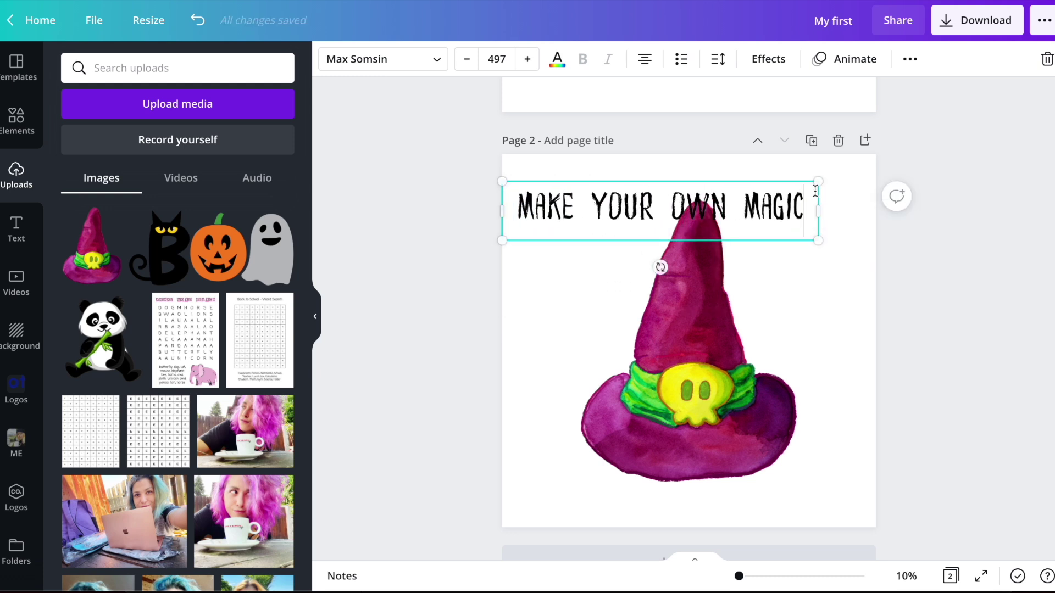
Curve the text downward at -62, shrink it to font size 361, and place it across the hat's brim
left_click(767, 57)
left_click(177, 497)
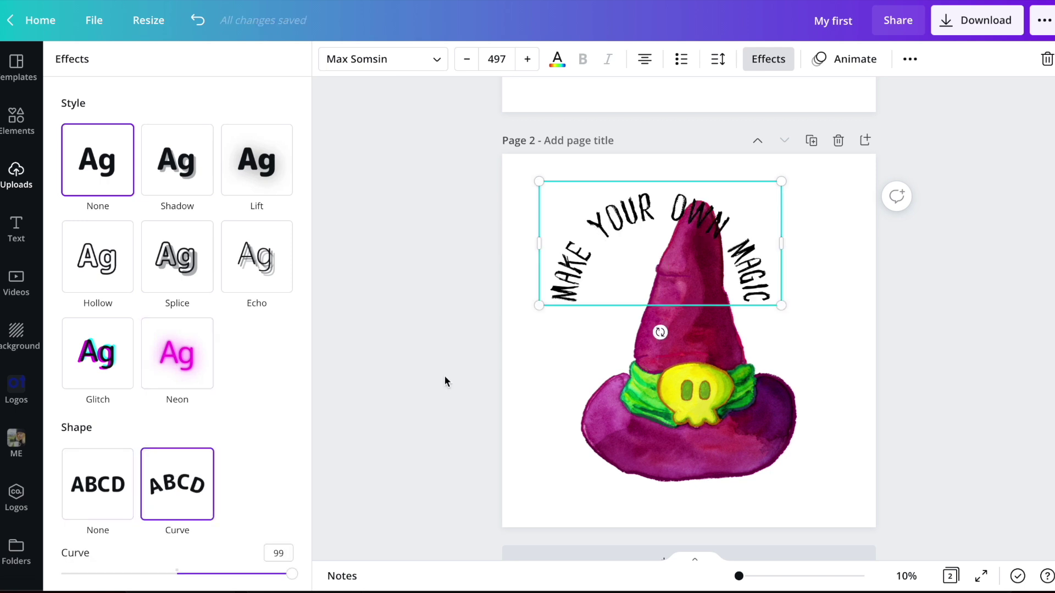
left_click_drag(141, 573, 106, 574)
left_click_drag(679, 245, 709, 426)
left_click_drag(533, 381, 614, 418)
left_click_drag(790, 458, 747, 457)
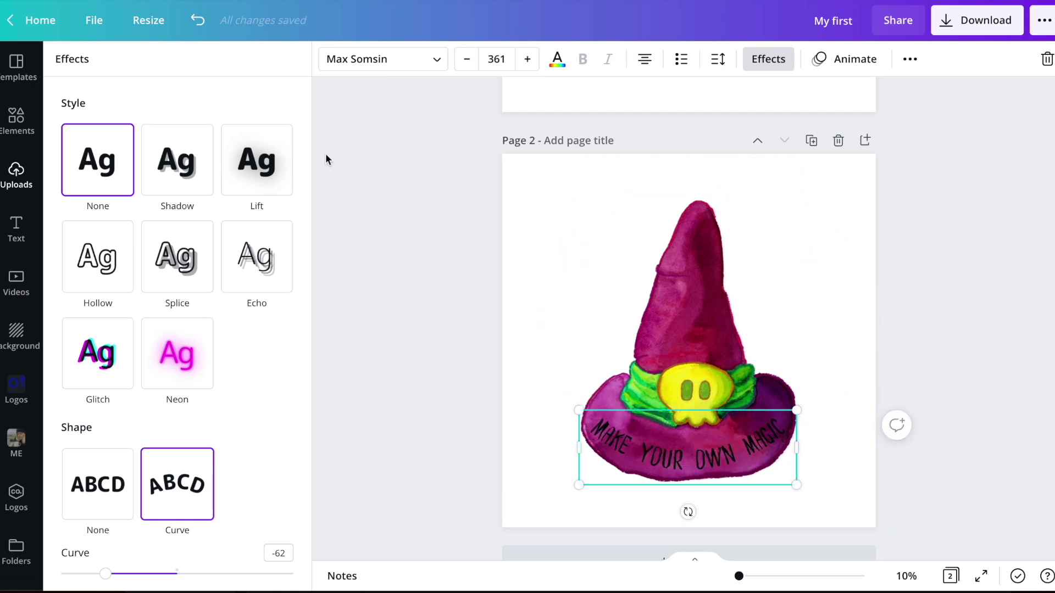
Change the brim text's font to Jeepers and its colour to white
left_click(377, 59)
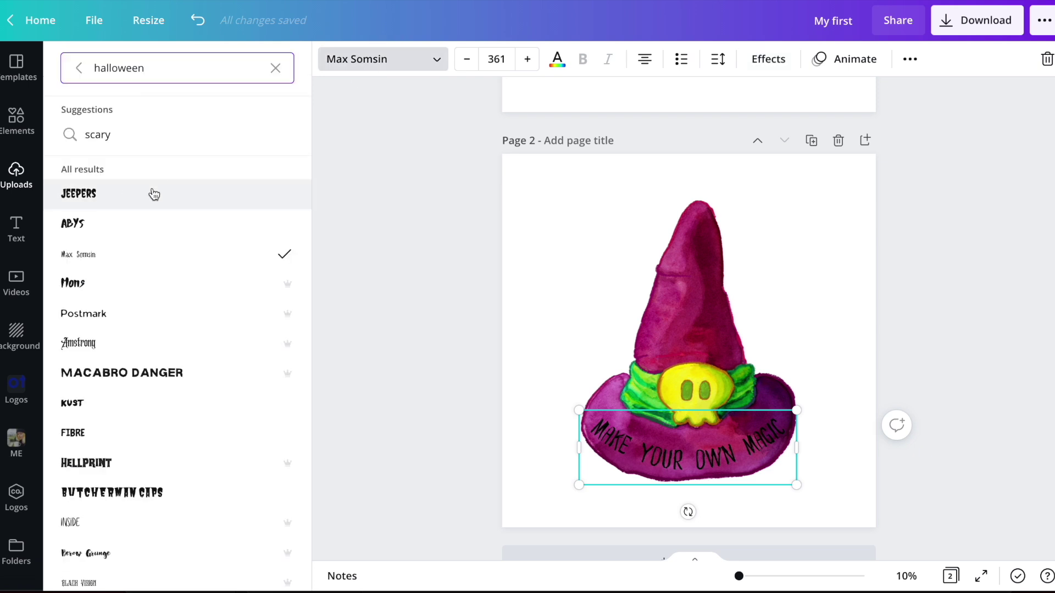
left_click(150, 197)
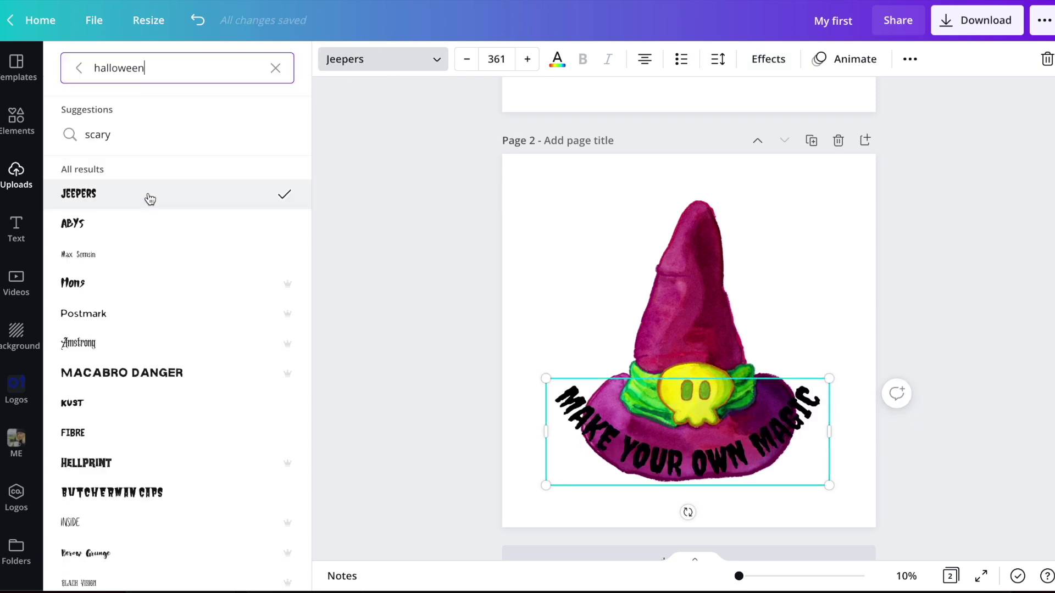
left_click(557, 60)
left_click(159, 144)
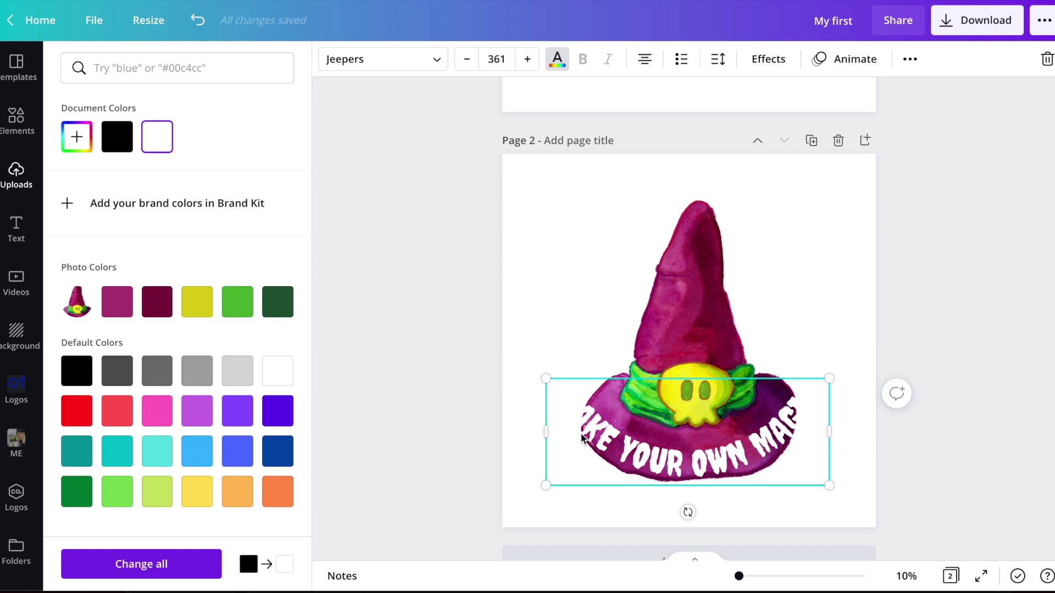
Shrink the brim text to font size 227, set its curve to -37, and centre it on the brim
left_click_drag(545, 378, 626, 408)
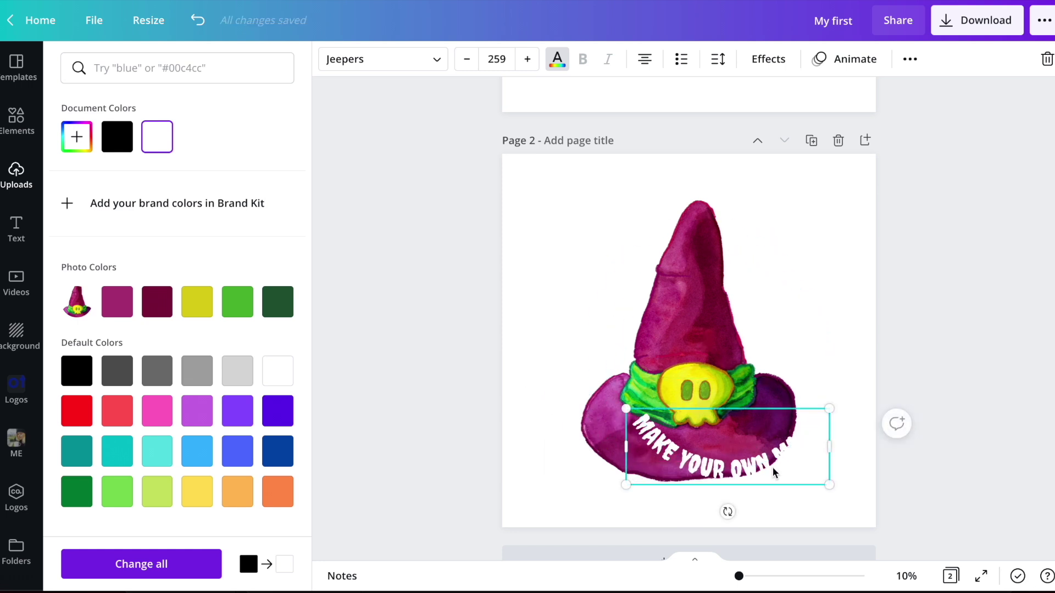
left_click_drag(748, 467, 709, 467)
left_click(768, 59)
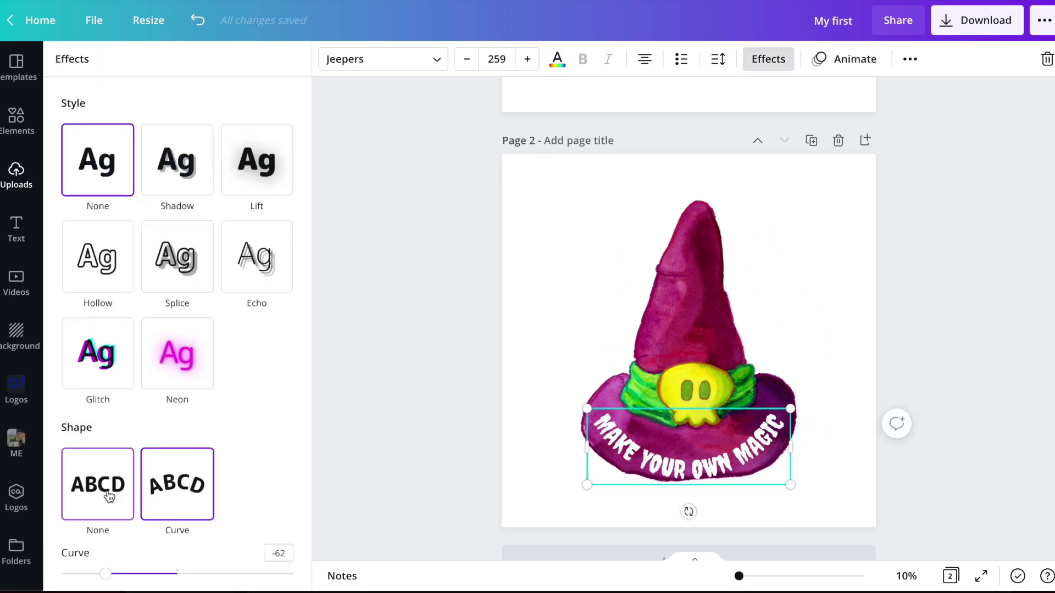
left_click_drag(108, 578, 135, 581)
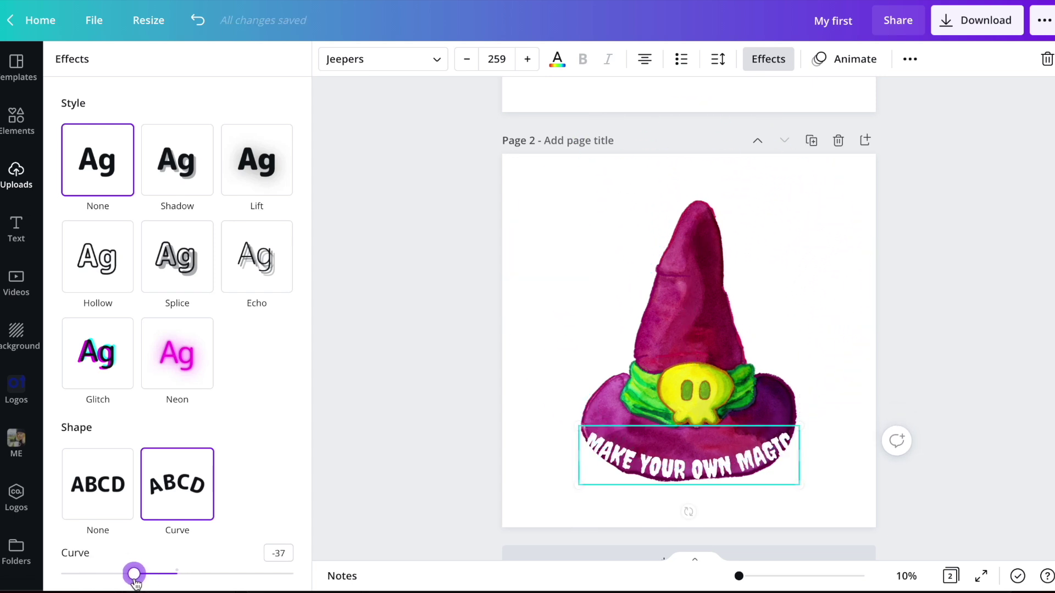
left_click_drag(580, 425, 605, 433)
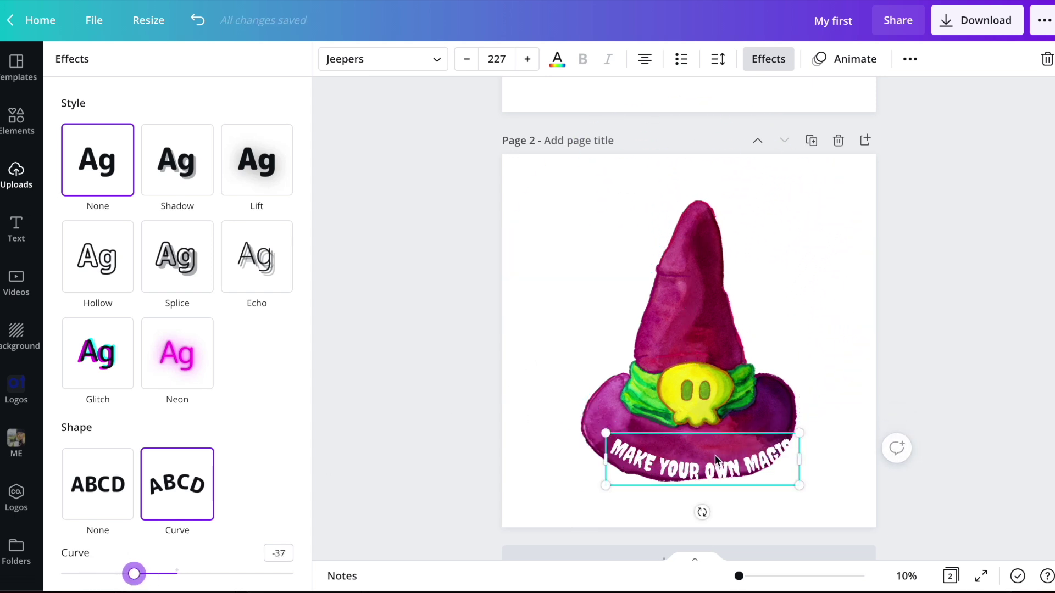
left_click_drag(719, 470, 709, 449)
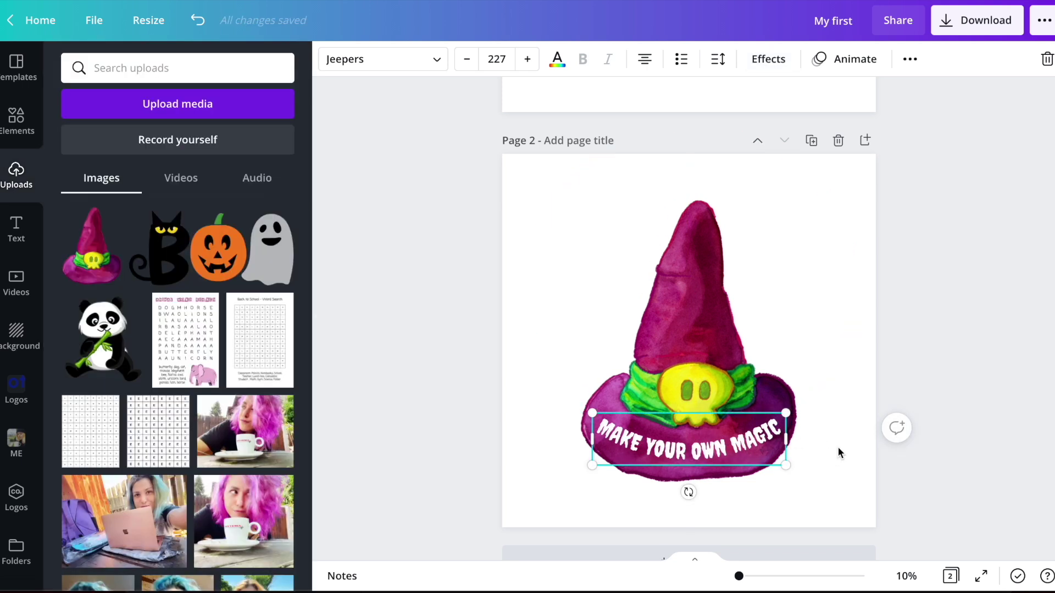
left_click(838, 447)
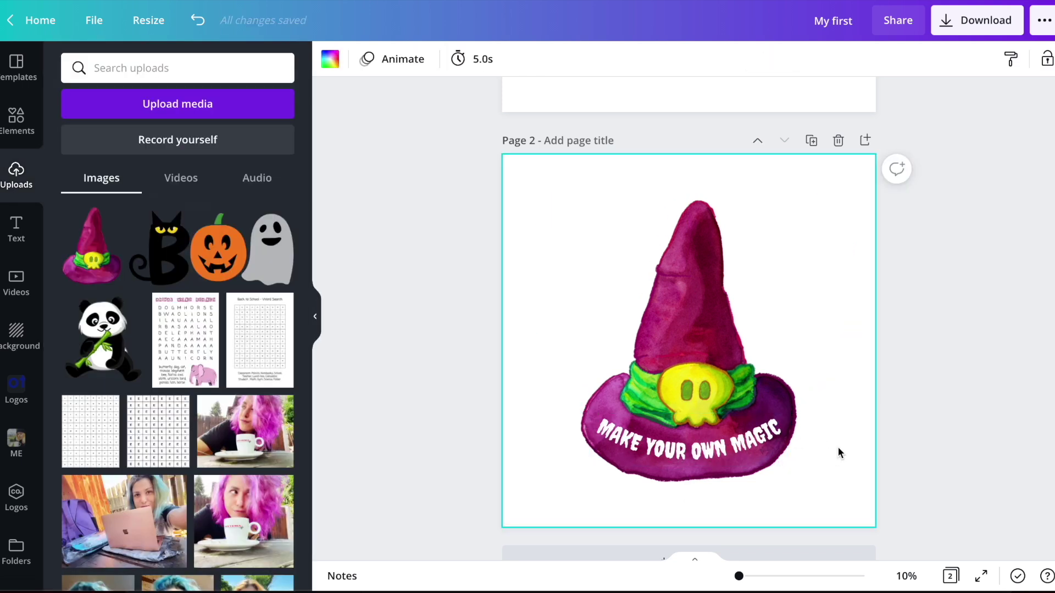
Clear the font search and try the Monday Morning and Anton fonts on the brim text
left_click(725, 452)
left_click(376, 57)
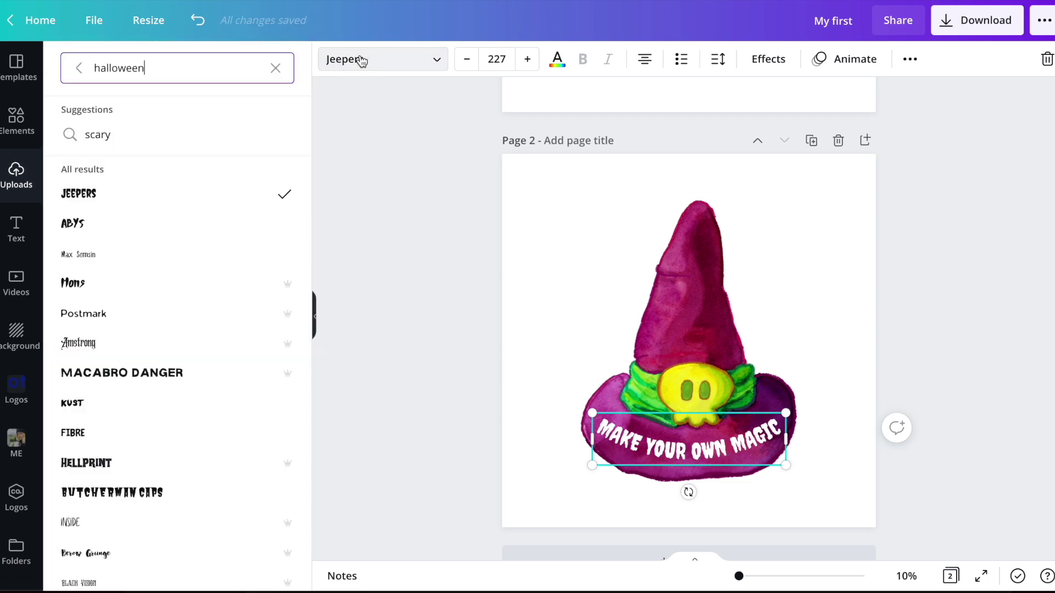
left_click(275, 69)
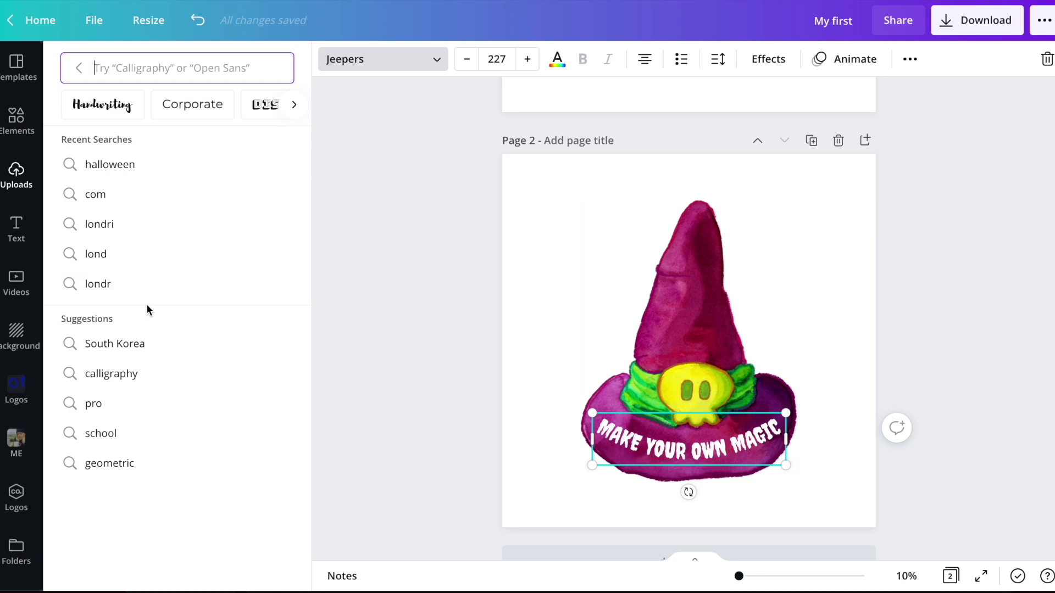
scroll(129, 216, "down", 5)
scroll(135, 218, "down", 3)
left_click(136, 183)
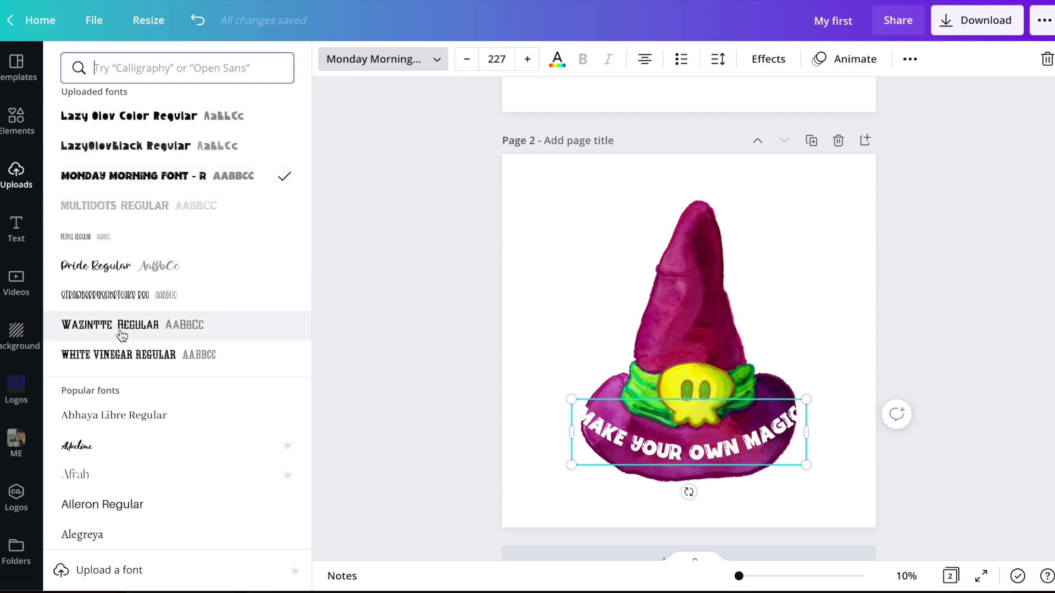
scroll(120, 277, "down", 5)
scroll(121, 278, "down", 1)
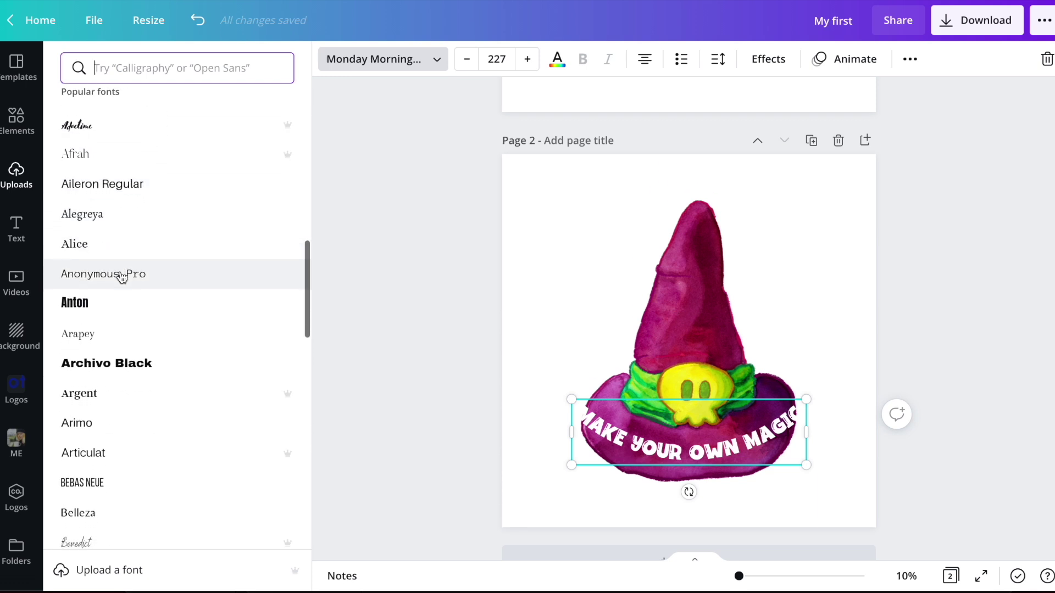
left_click(114, 297)
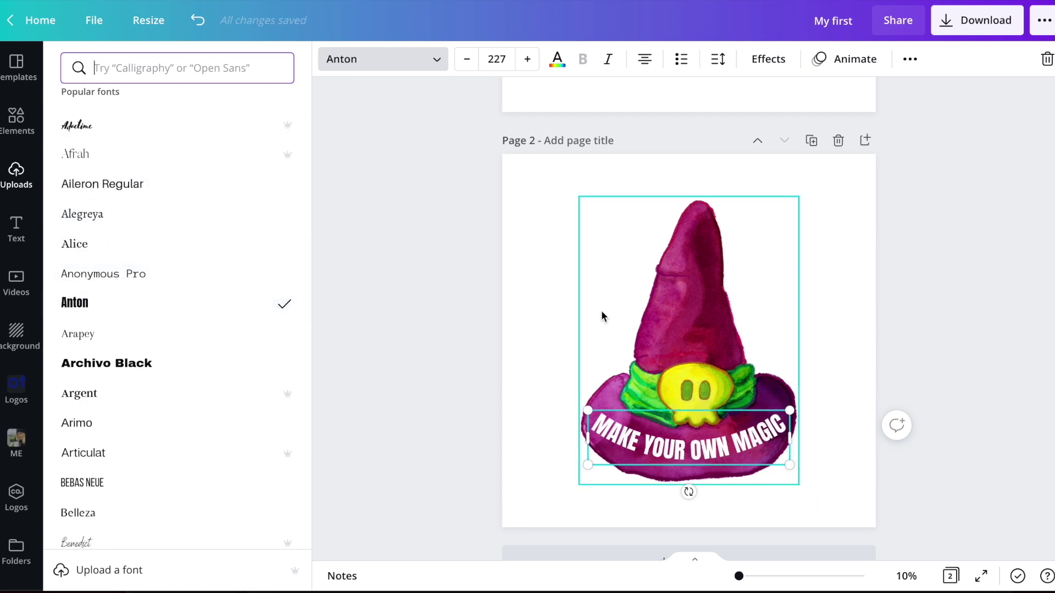
Try the Eczar SemiBold font on the brim text and browse further popular fonts
scroll(165, 263, "down", 8)
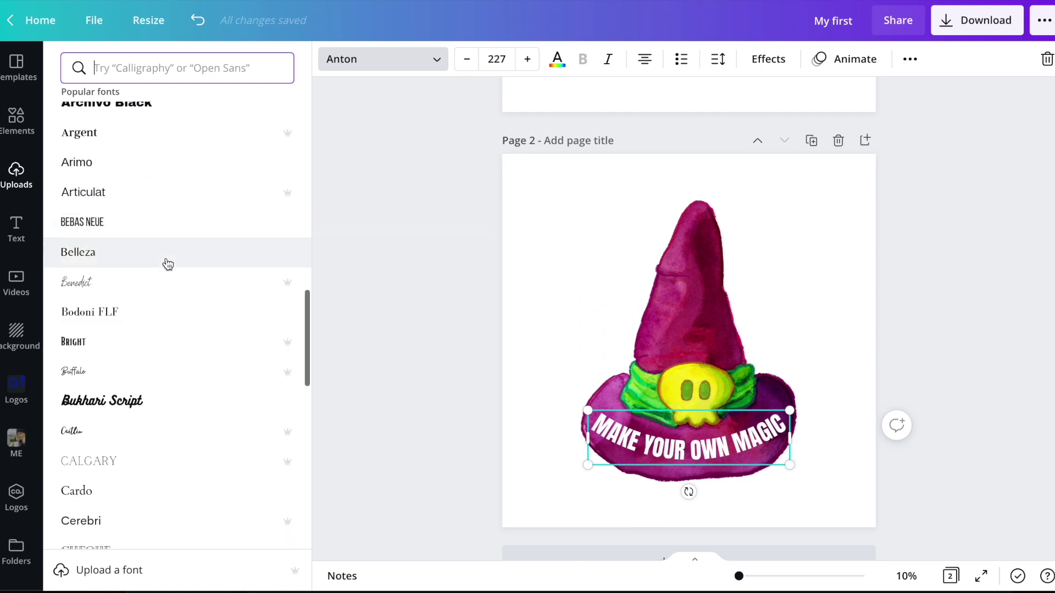
scroll(168, 265, "down", 5)
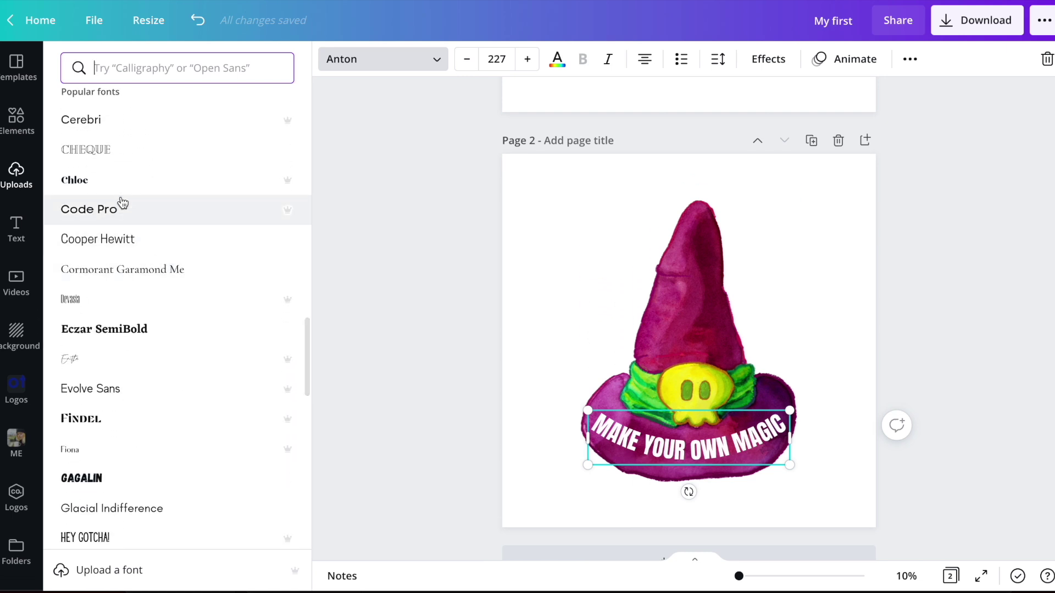
scroll(122, 204, "down", 5)
scroll(122, 211, "up", 1)
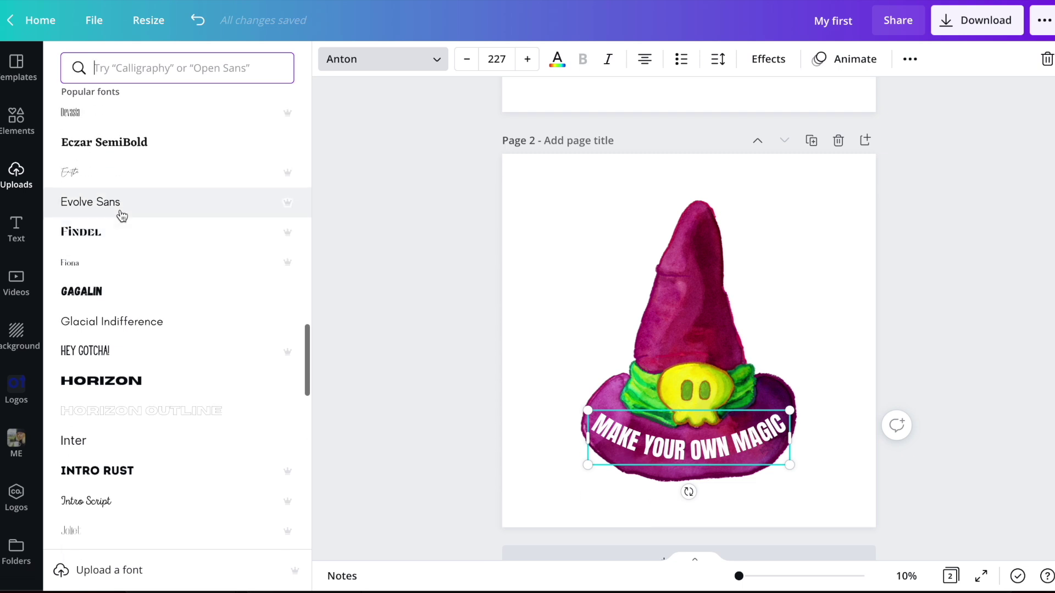
left_click(108, 139)
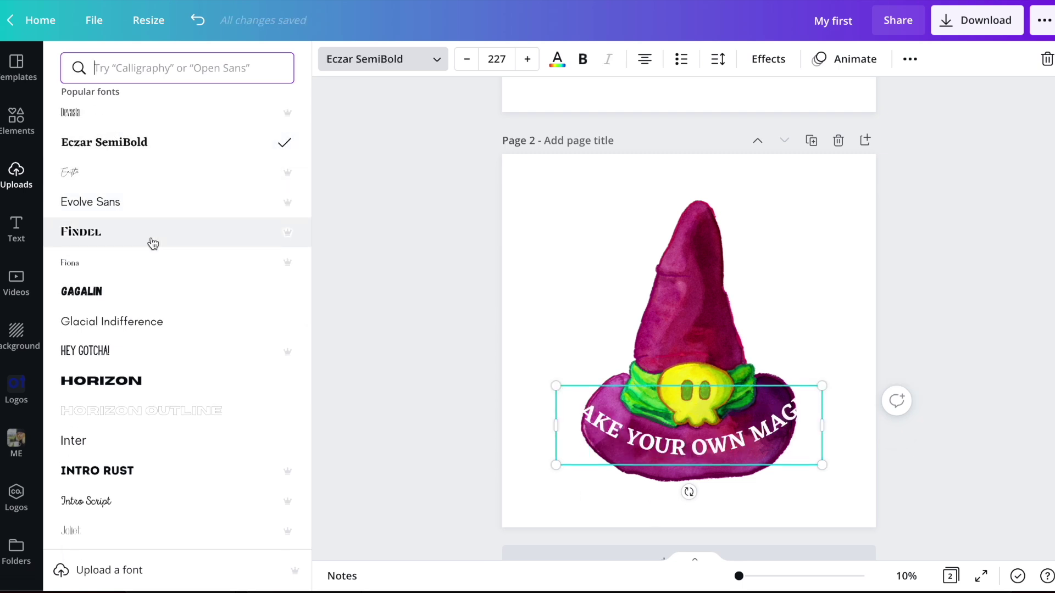
scroll(150, 242, "down", 3)
scroll(151, 244, "down", 3)
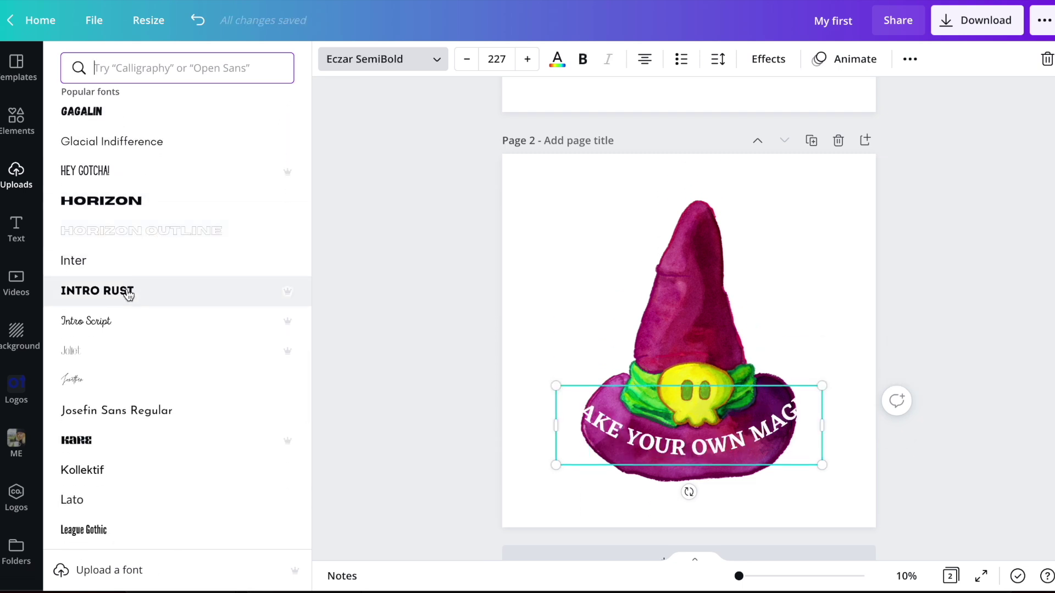
scroll(128, 293, "down", 1)
scroll(129, 295, "down", 4)
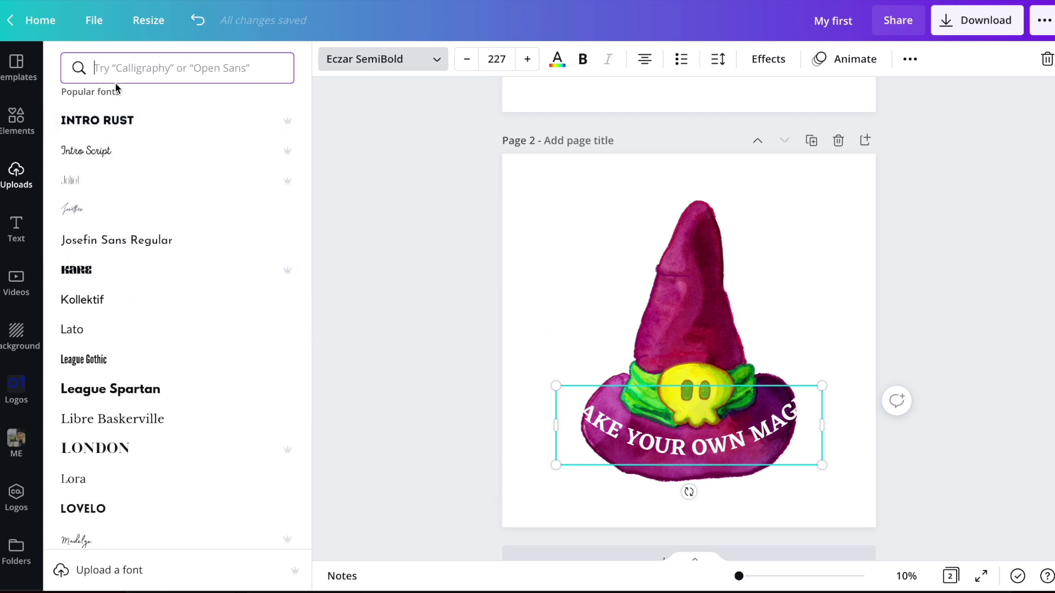
Search fonts for "narrow", apply Cubao Narrow, enlarge the text to size 259, and recentre it on the brim
type("narrow")
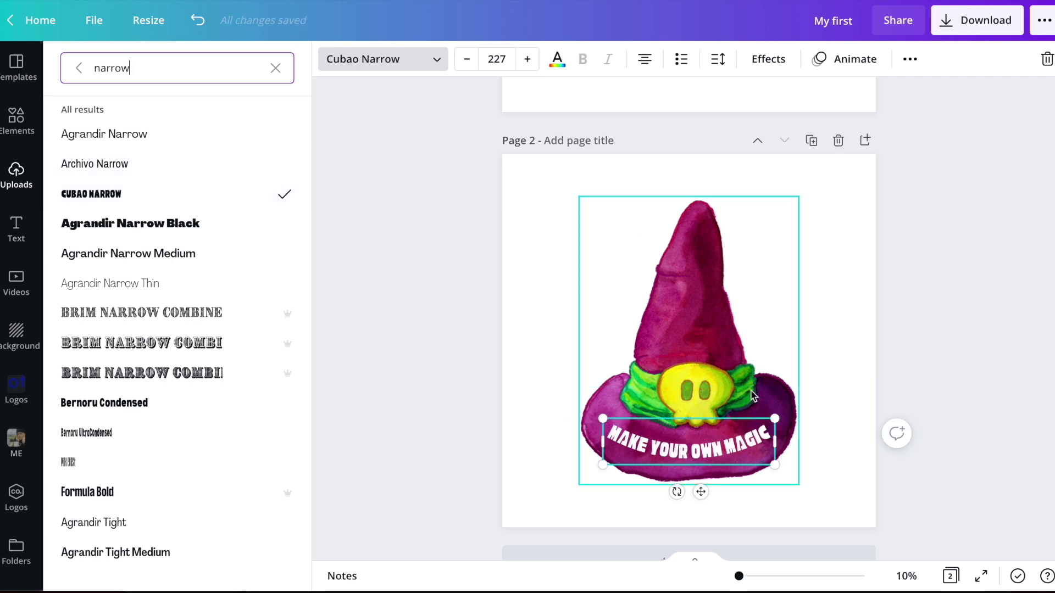
left_click_drag(777, 420, 798, 412)
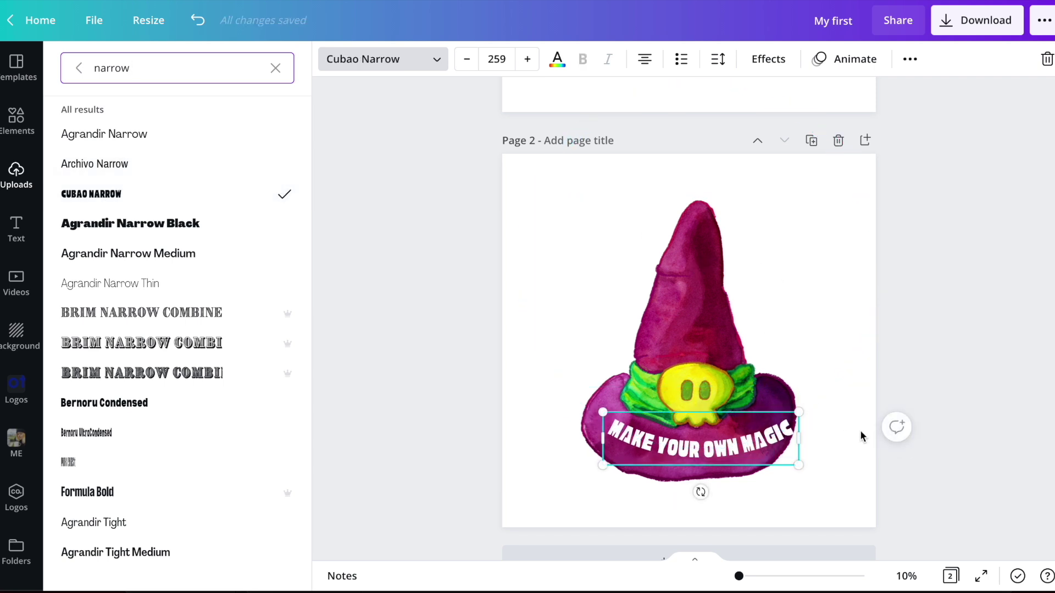
left_click(720, 445)
left_click(831, 466)
left_click_drag(723, 446, 708, 439)
left_click(870, 445)
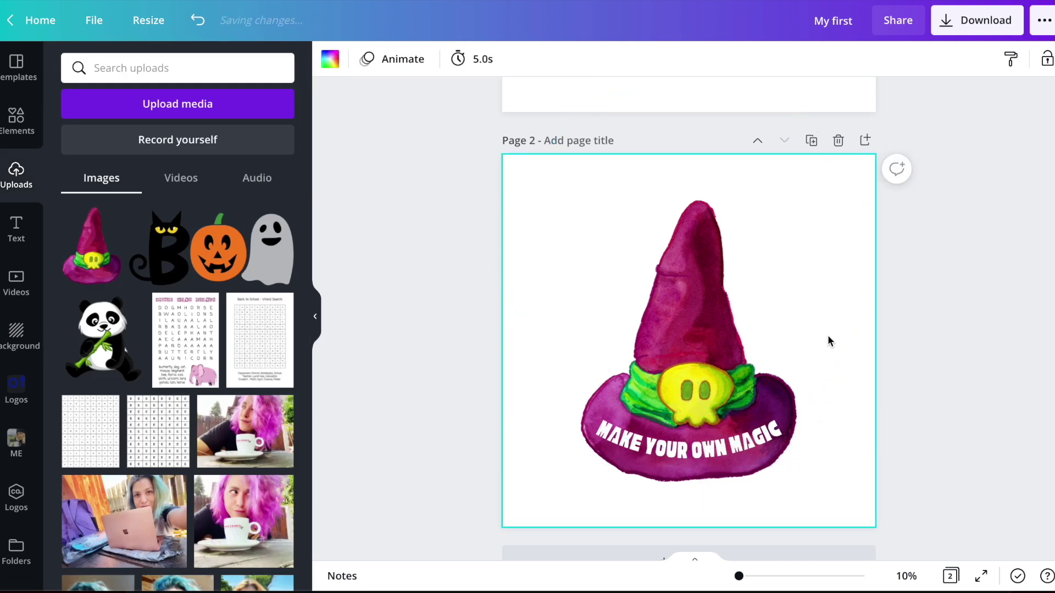
Increase the brim text's downward curve to follow the brim more closely, and deselect it
left_click(700, 447)
left_click(765, 60)
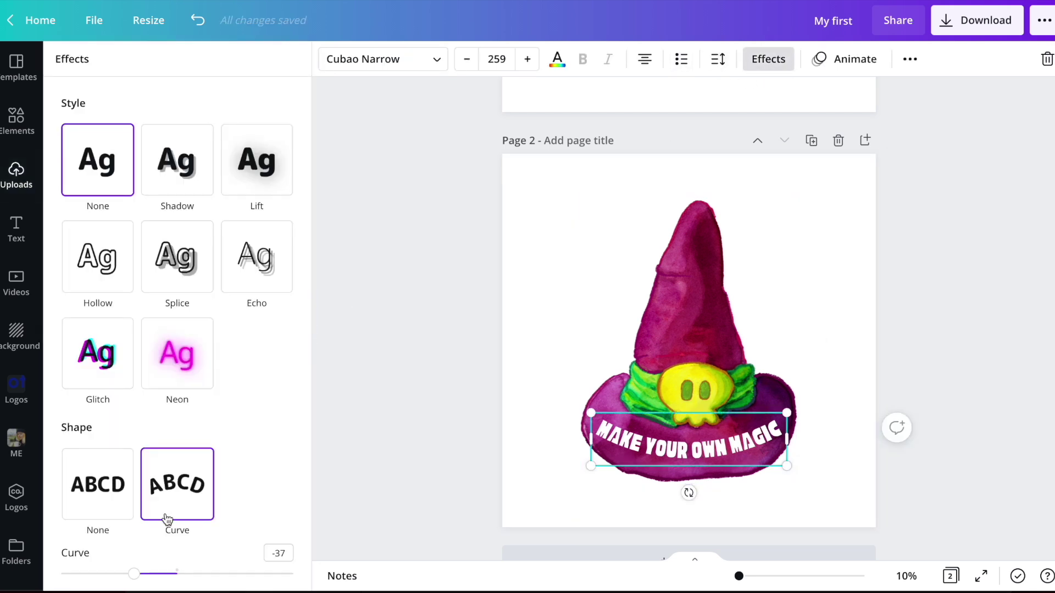
left_click_drag(135, 577, 115, 575)
left_click(757, 279)
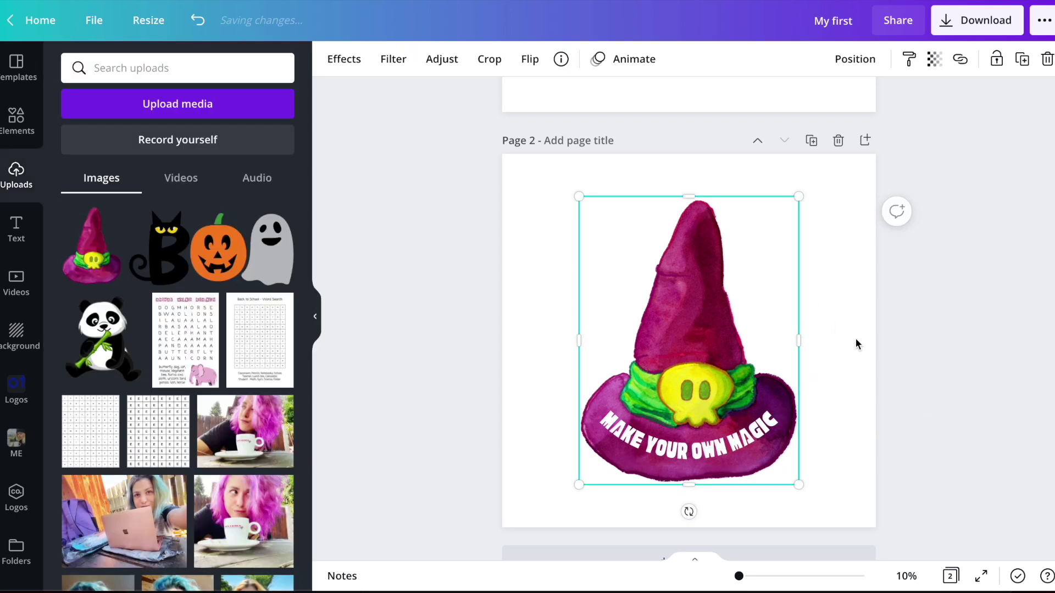
left_click(855, 338)
left_click(714, 464)
left_click(834, 419)
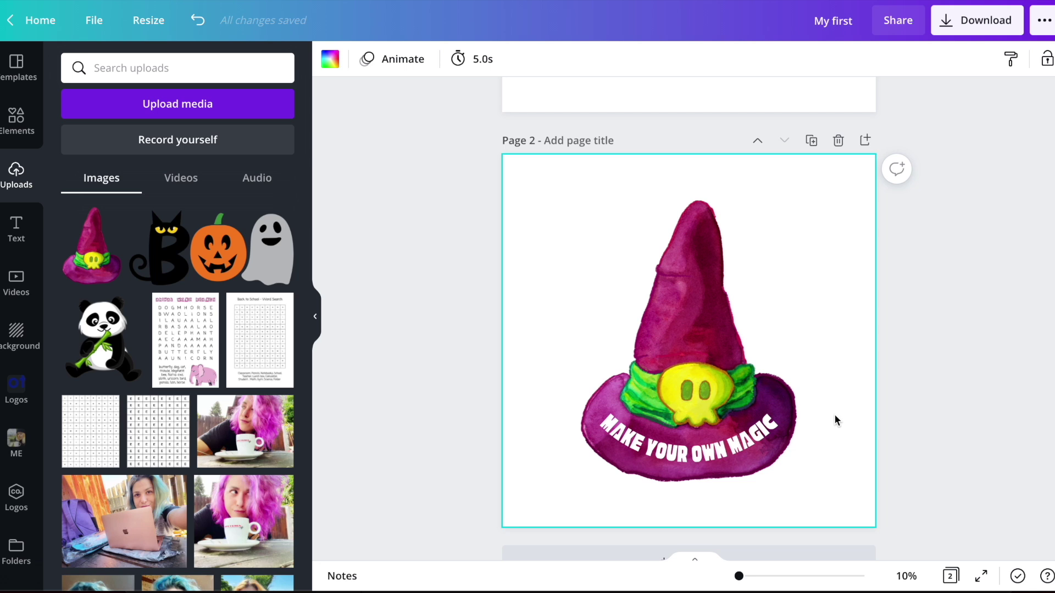
Download only page 2 as a PNG with a transparent background
left_click(968, 28)
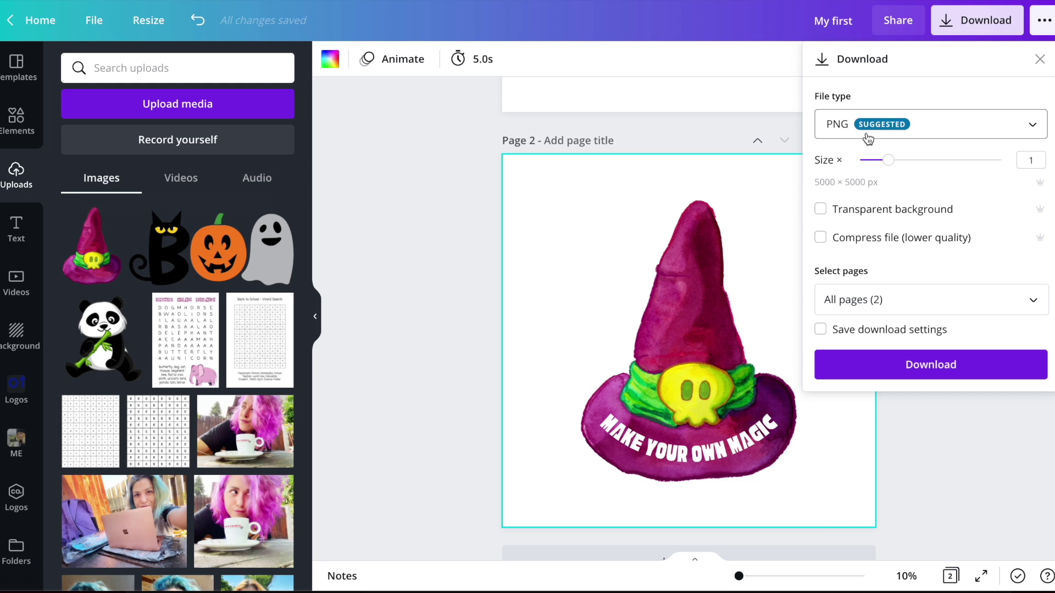
left_click(866, 302)
left_click(857, 349)
left_click(864, 420)
left_click(864, 302)
left_click(883, 369)
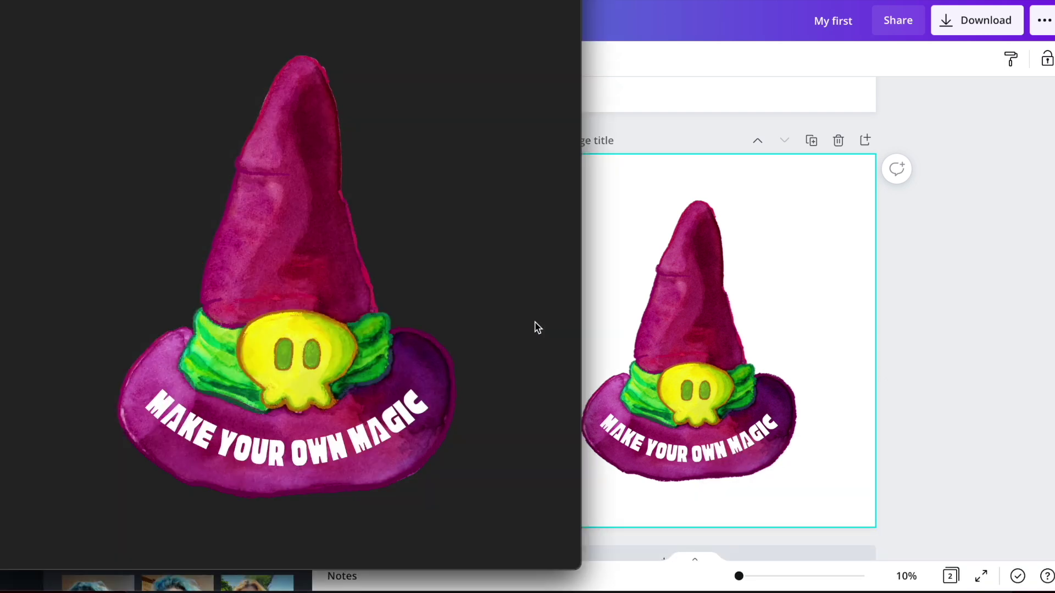
Crop the downloaded hat PNG to a narrower full-height area centred on the hat, and close the file
scroll(318, 276, "down", 5)
left_click_drag(192, 108, 383, 469)
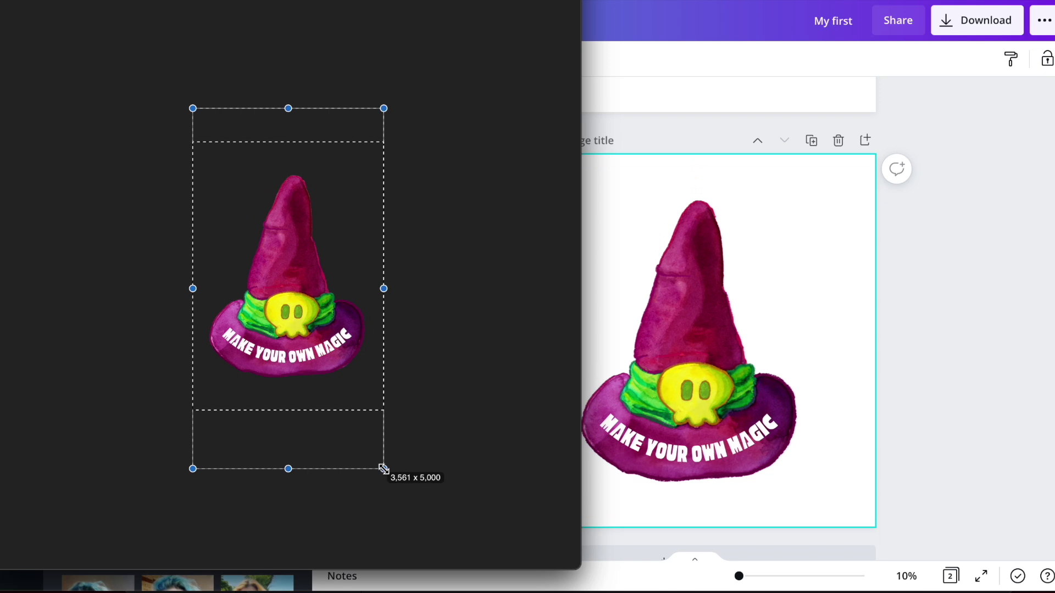
left_click_drag(384, 469, 390, 470)
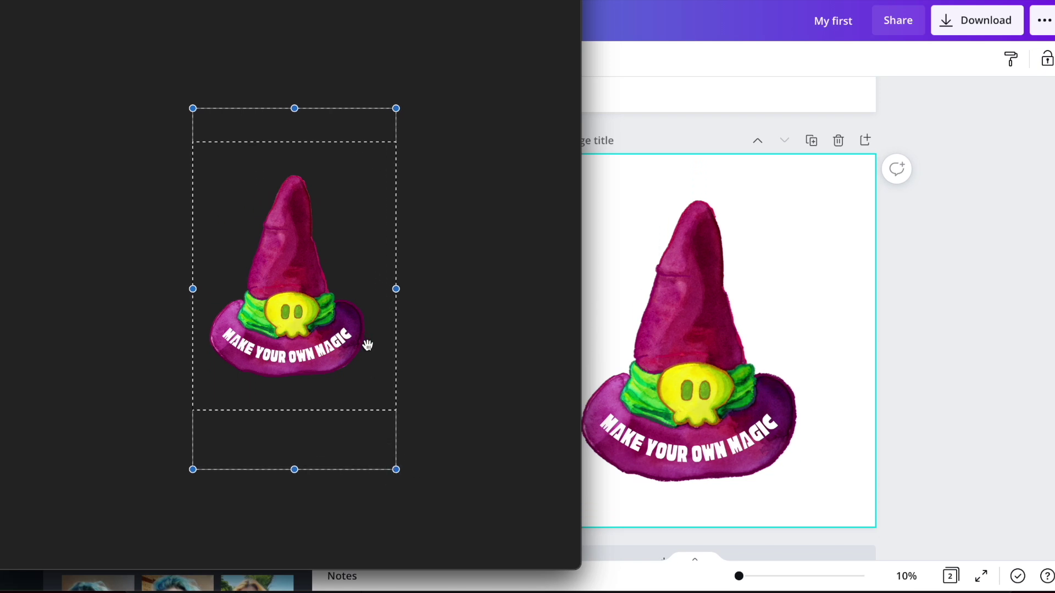
left_click_drag(374, 373, 373, 374)
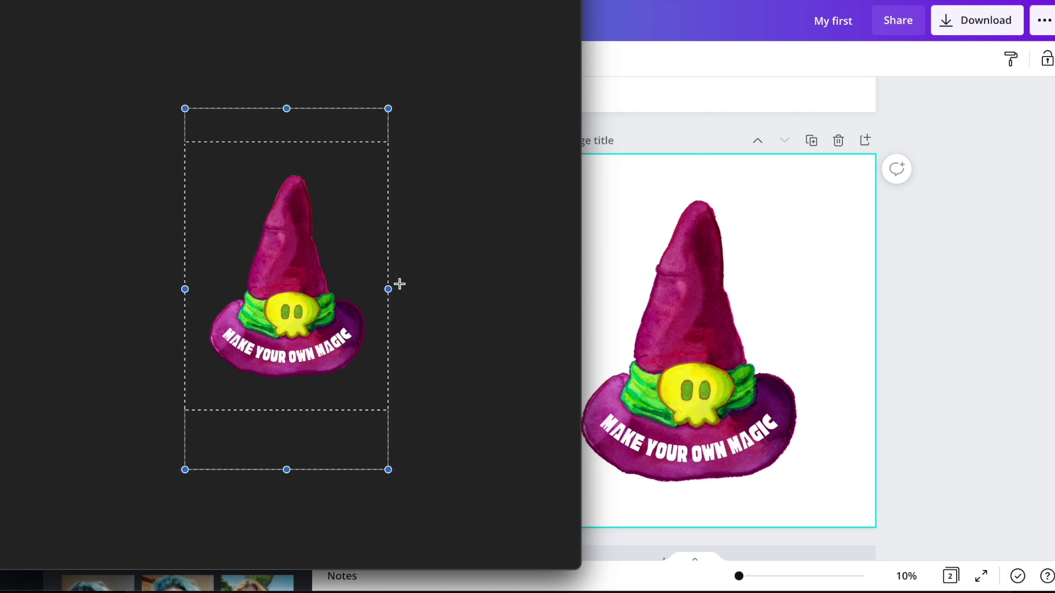
key("super+shift+a")
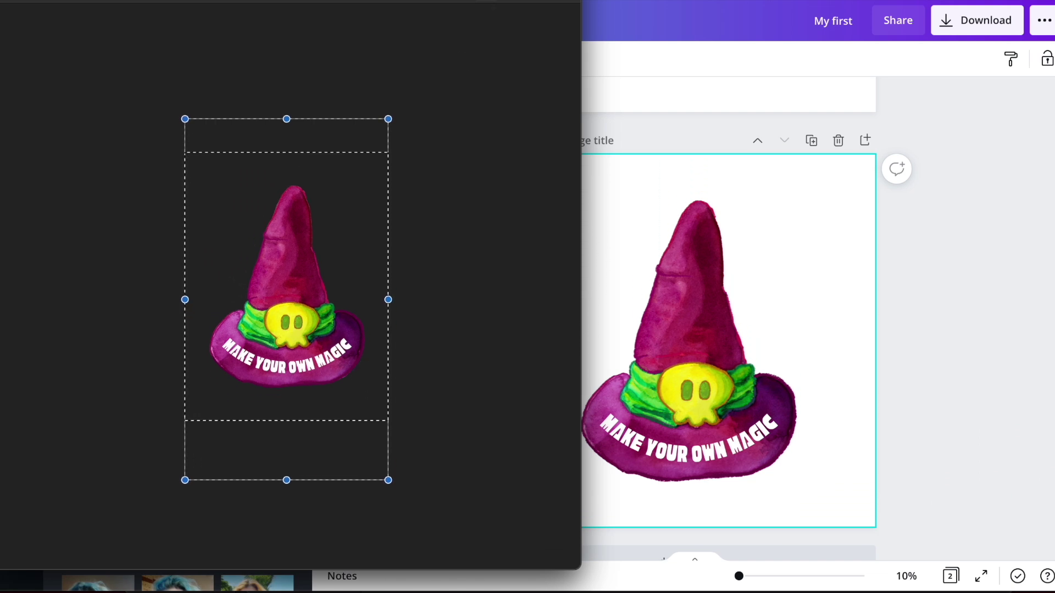
key("super+k")
key("super+w")
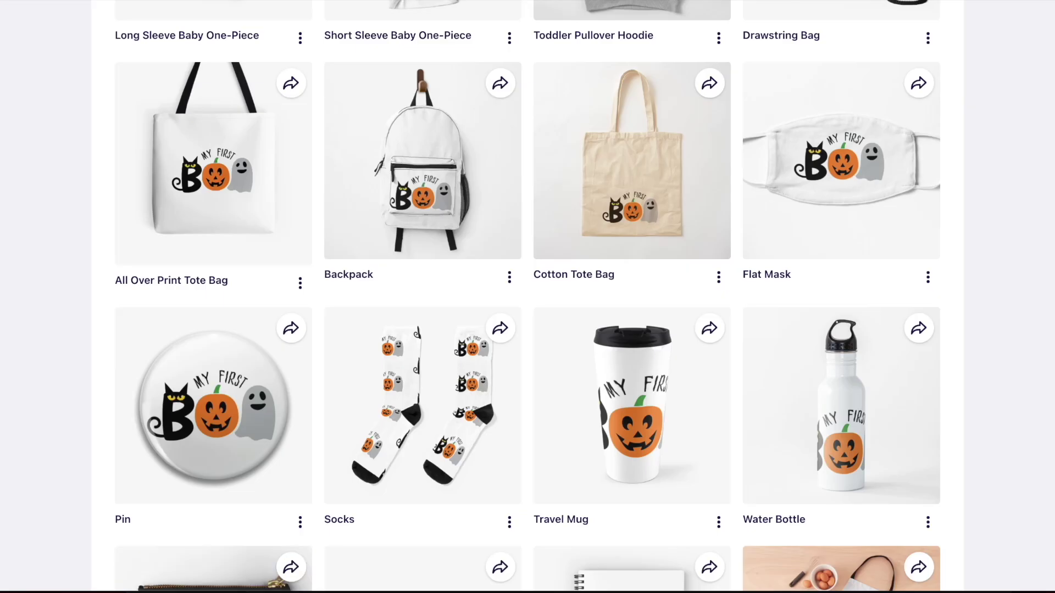
Switch to Redbubble and upload "My first (1).png" from Downloads as a new work
scroll(578, 341, "up", 15)
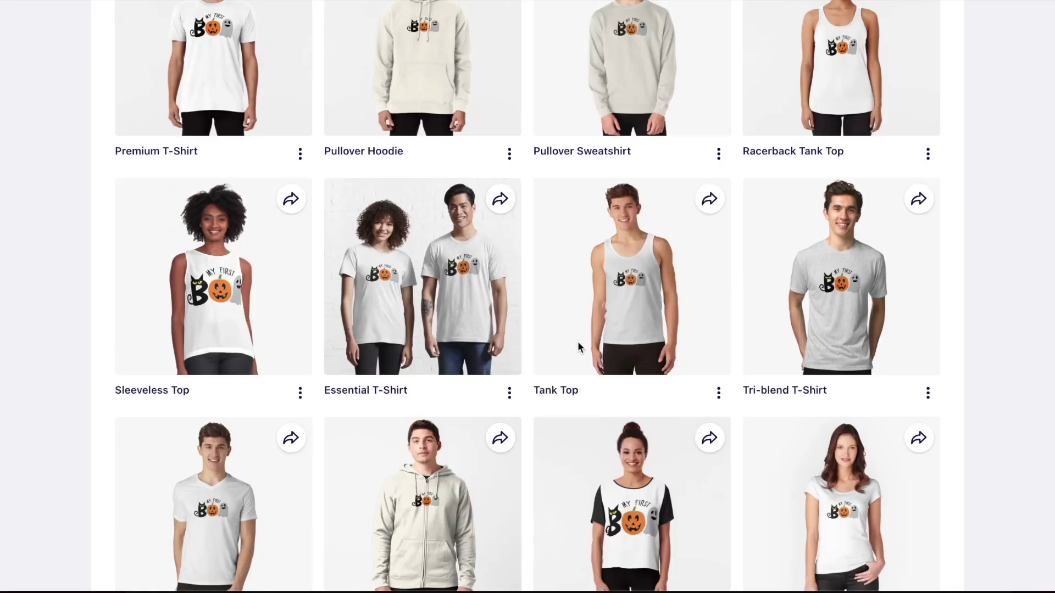
scroll(578, 341, "up", 15)
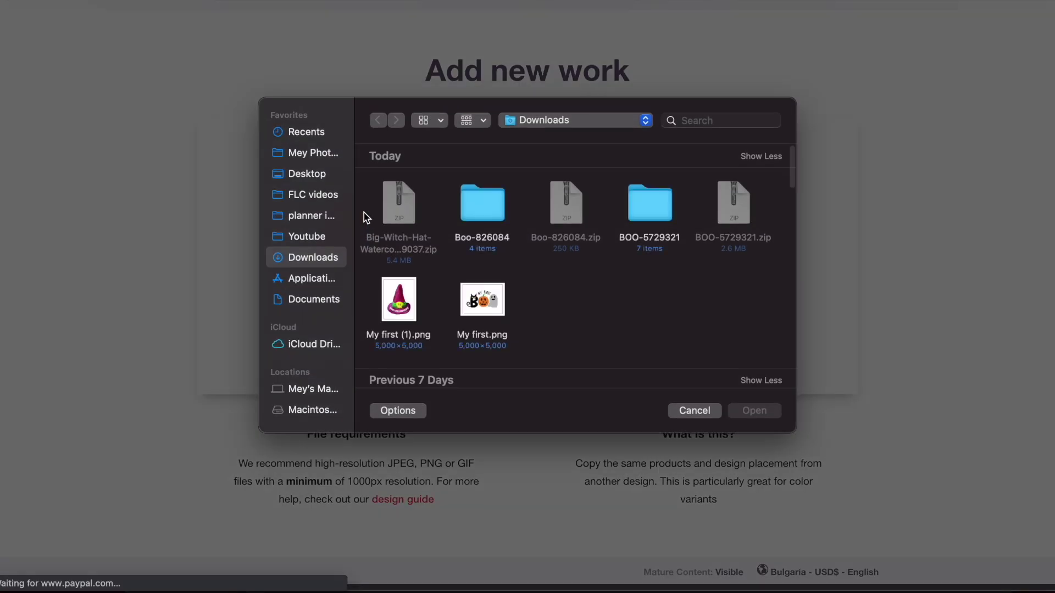
left_click(406, 307)
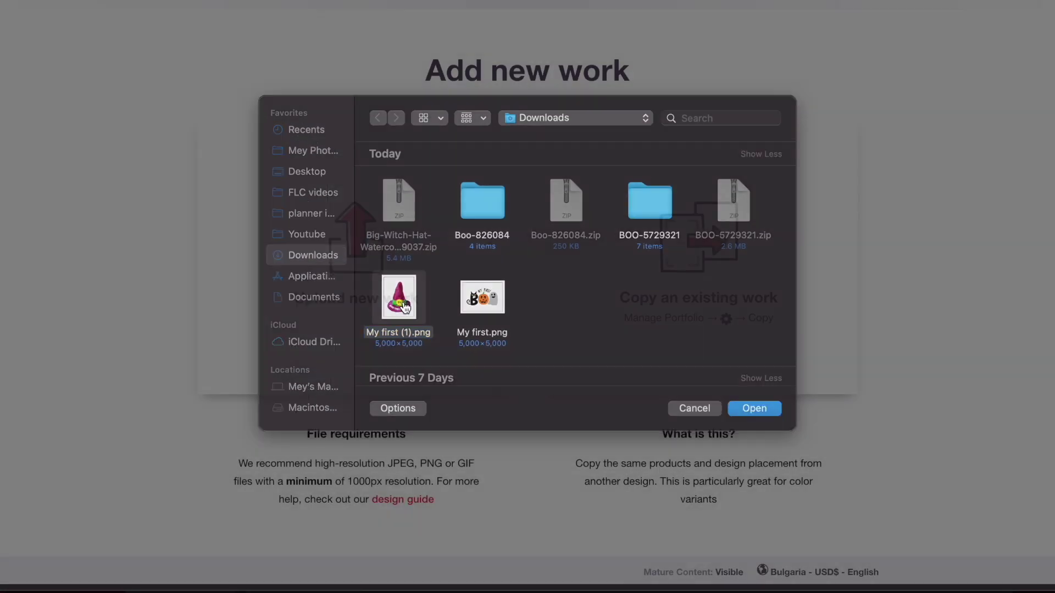
double_click(406, 307)
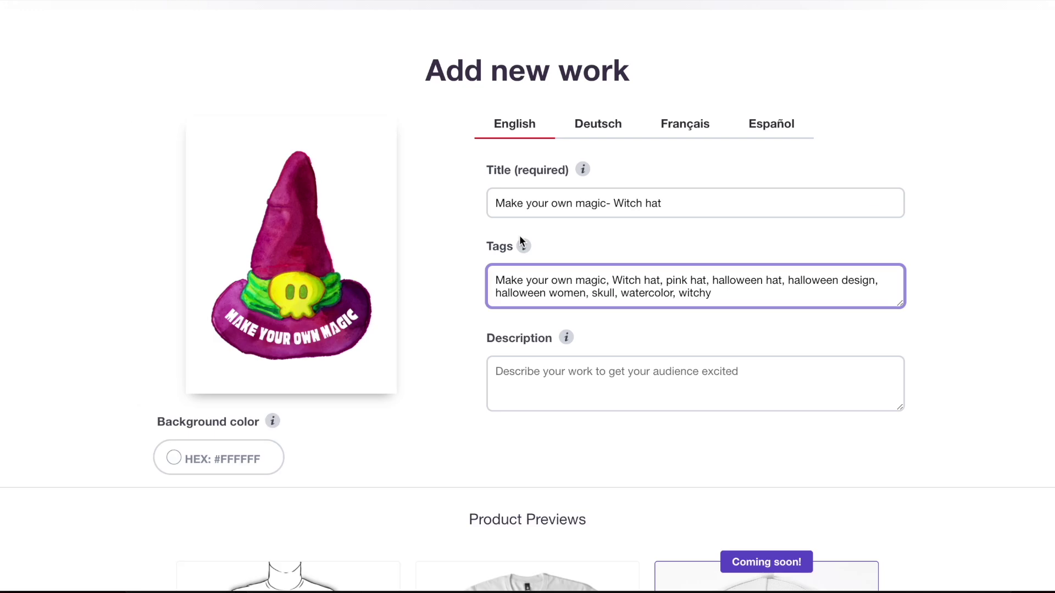
Move the hat design slightly higher in the Essential T-Shirt's print area
scroll(519, 235, "down", 7)
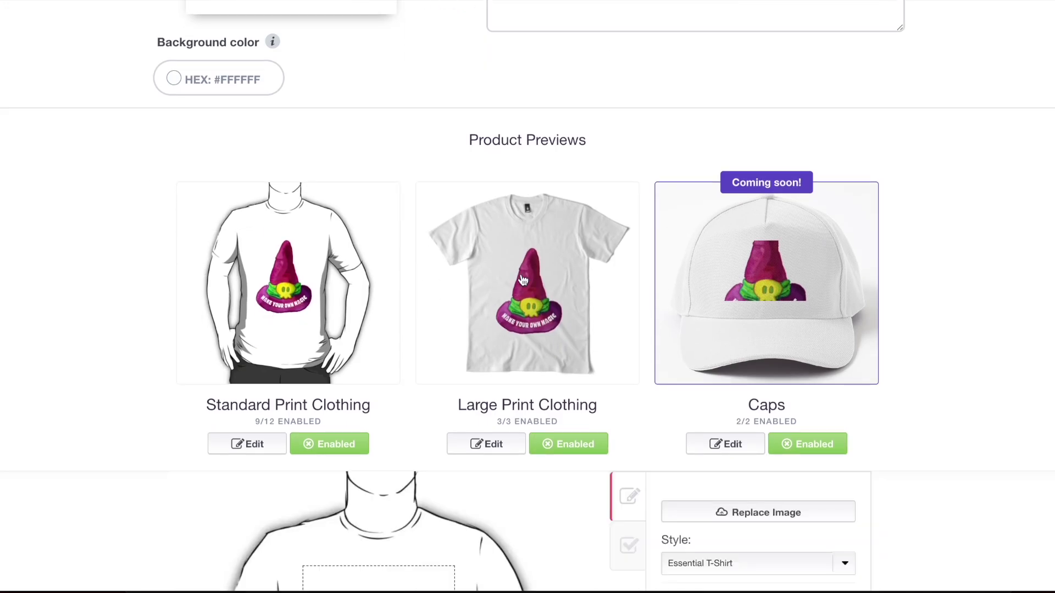
scroll(523, 281, "down", 5)
mouse_move(409, 414)
left_mouse_down()
mouse_move(408, 386)
mouse_move(407, 397)
left_mouse_up()
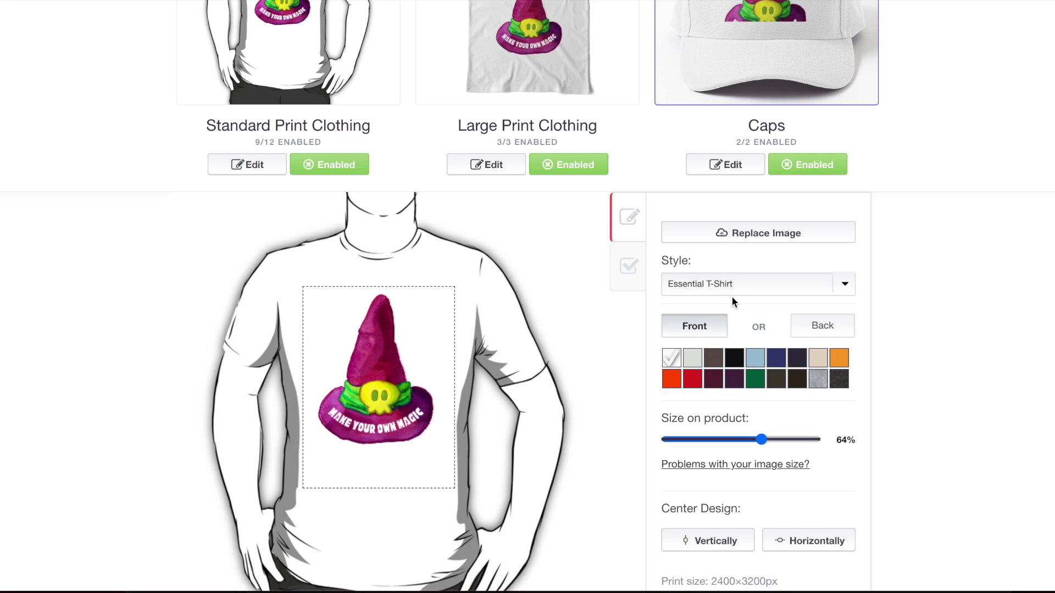
scroll(332, 310, "up", 5)
scroll(389, 211, "down", 5)
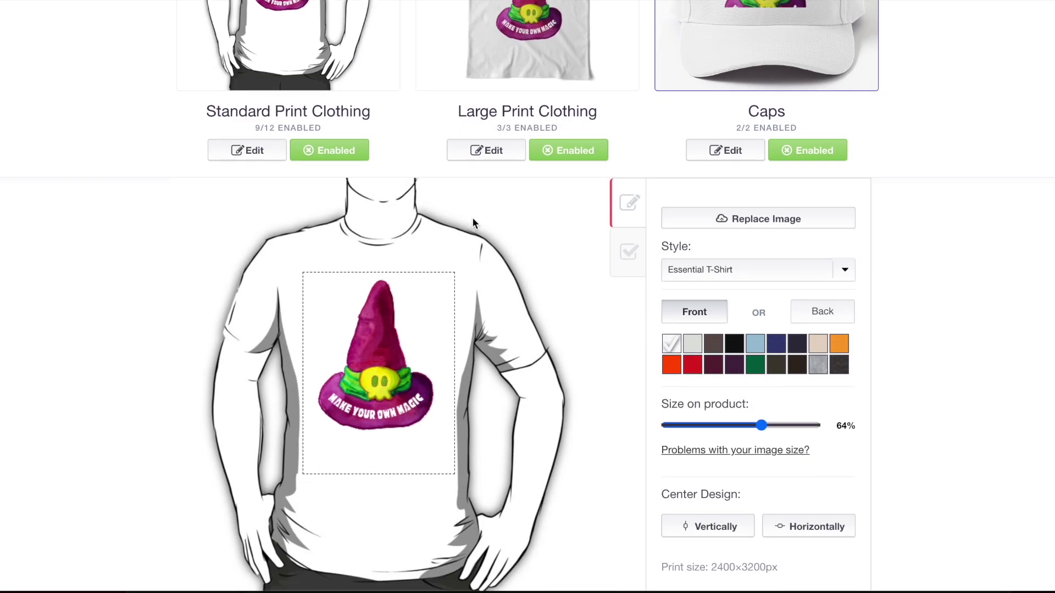
Preview the Essential T-Shirt in black and set its colour back to white
left_click(736, 346)
scroll(472, 357, "up", 3)
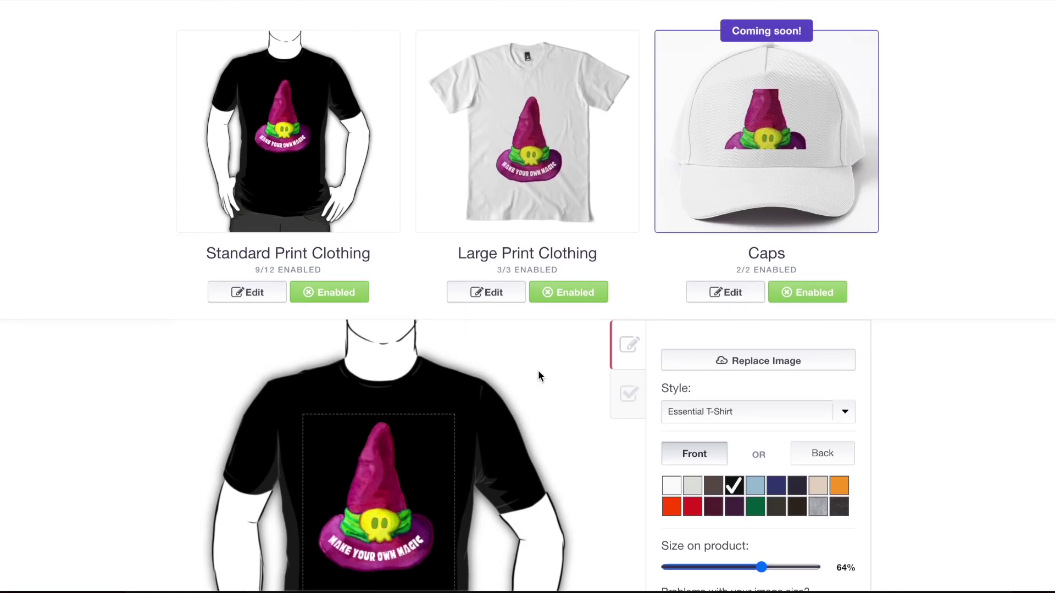
left_click(672, 487)
Enable the remaining Standard Print Clothing products, including Kids Clothes
left_click(629, 394)
left_click(668, 392)
scroll(675, 440, "down", 3)
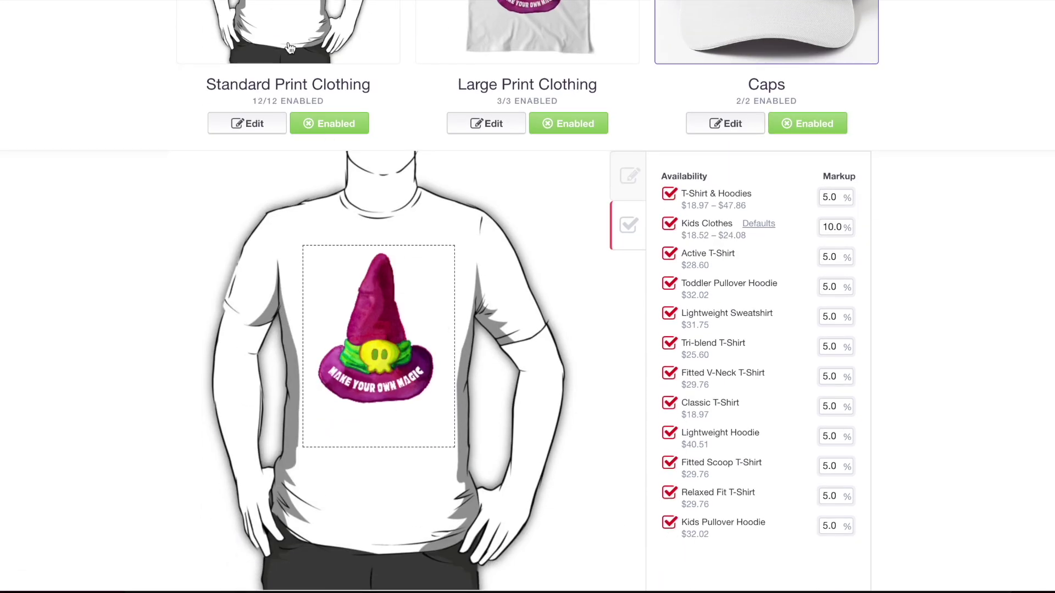
Slightly enlarge the hat on the Standard Print Clothing, and set the Hardcover Journals pattern to Front & back
left_click(630, 176)
left_click_drag(762, 405, 781, 404)
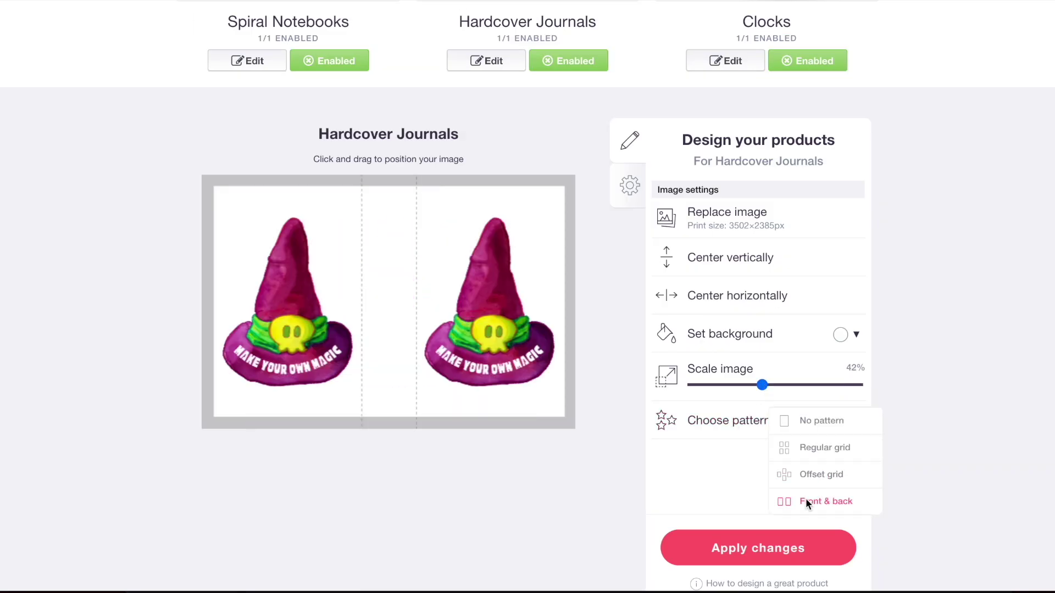
left_click(801, 499)
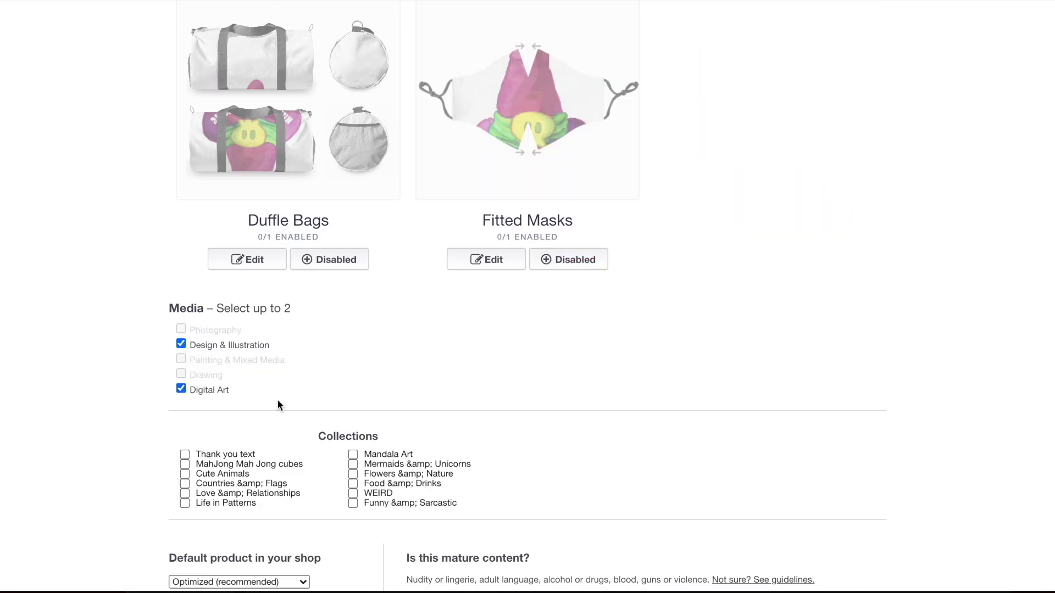
Set Magnet as the default product in the shop and save the new work
scroll(278, 405, "down", 3)
left_click(236, 415)
scroll(228, 223, "up", 5)
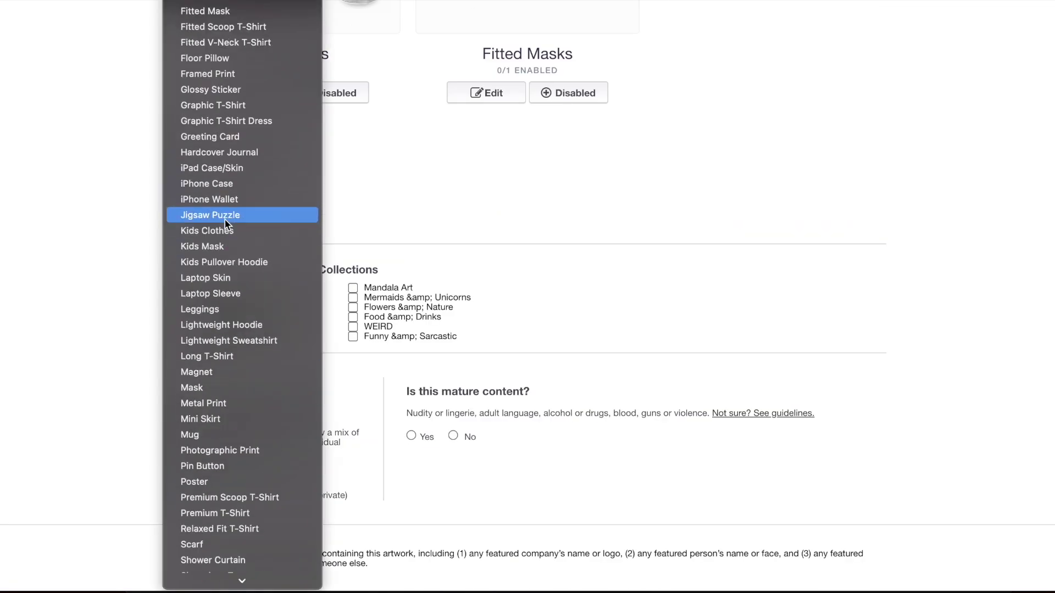
left_click(227, 374)
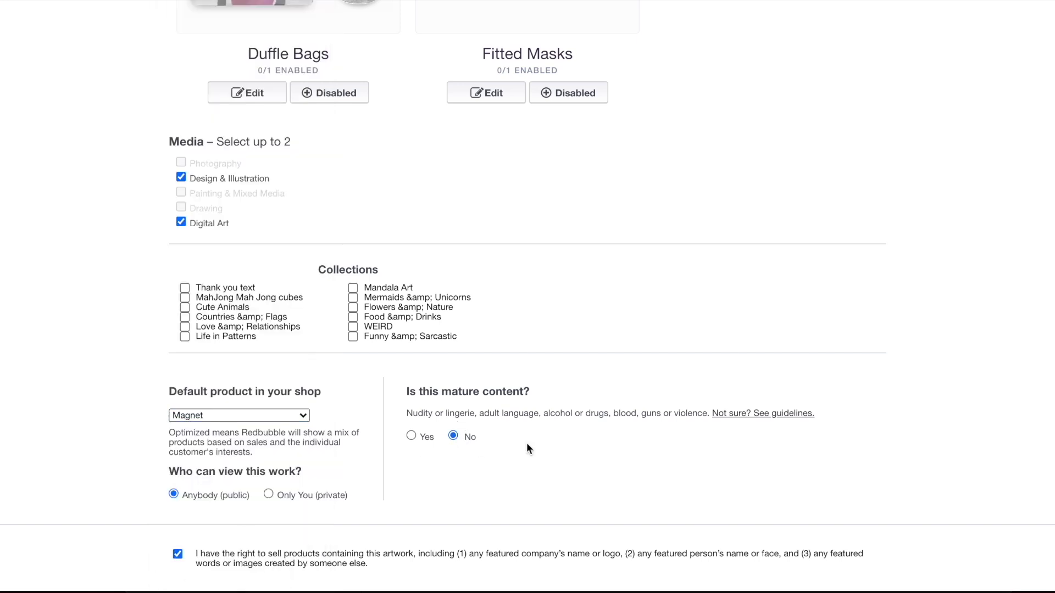
scroll(533, 442, "down", 4)
left_click(829, 411)
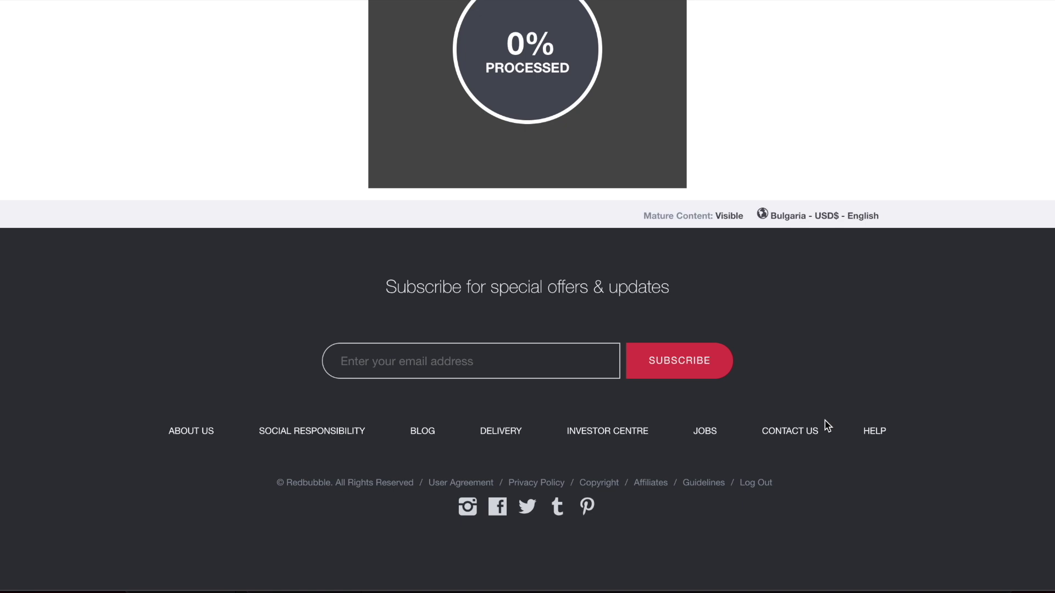
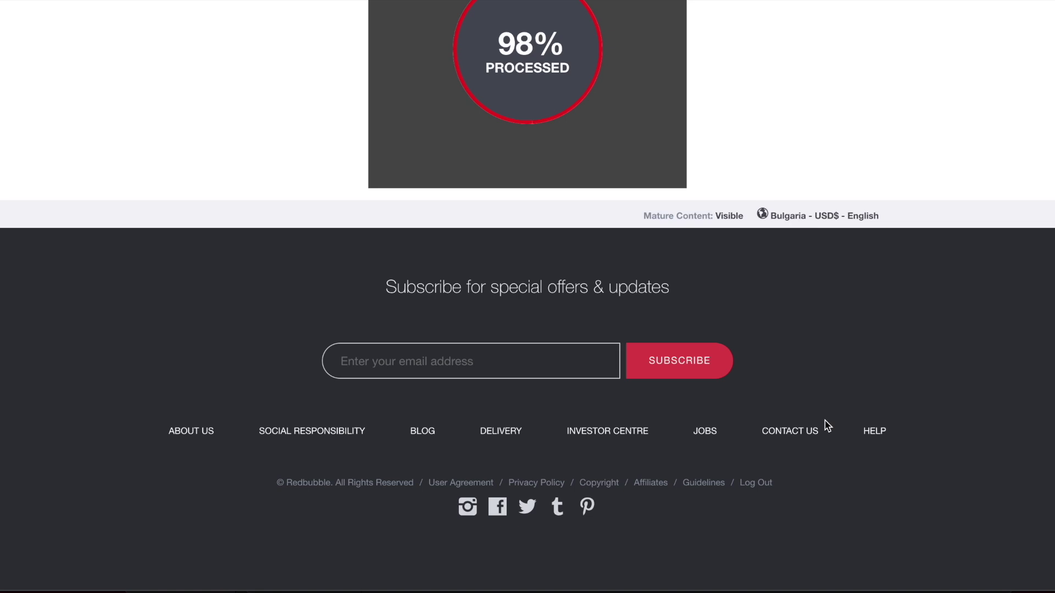
Examine how the witch hat design is placed on the published clothing, stickers, cases, prints, homeware, kids clothes and bags
scroll(608, 154, "down", 2)
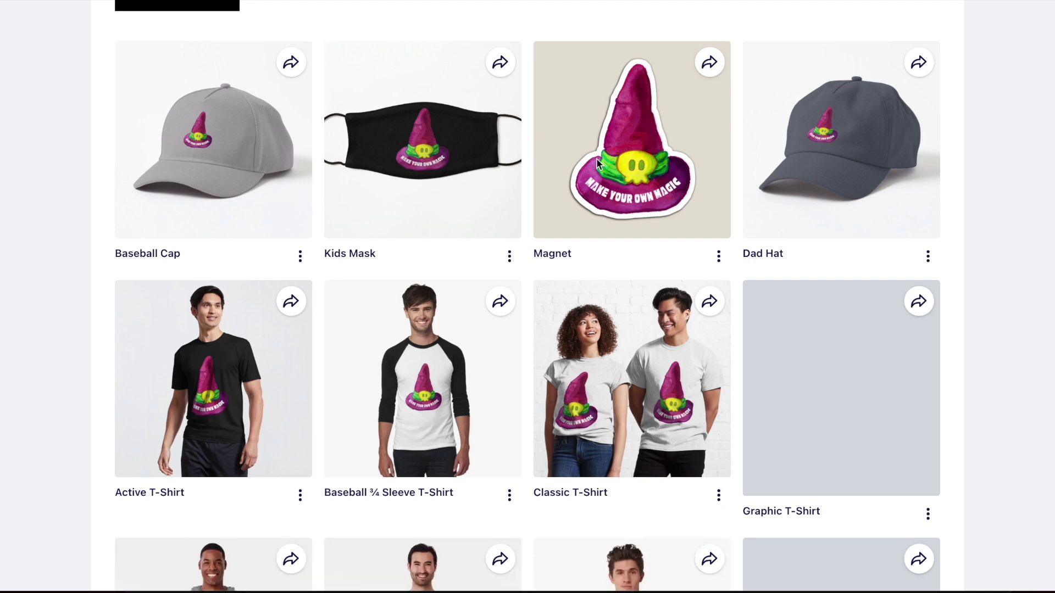
scroll(598, 163, "down", 5)
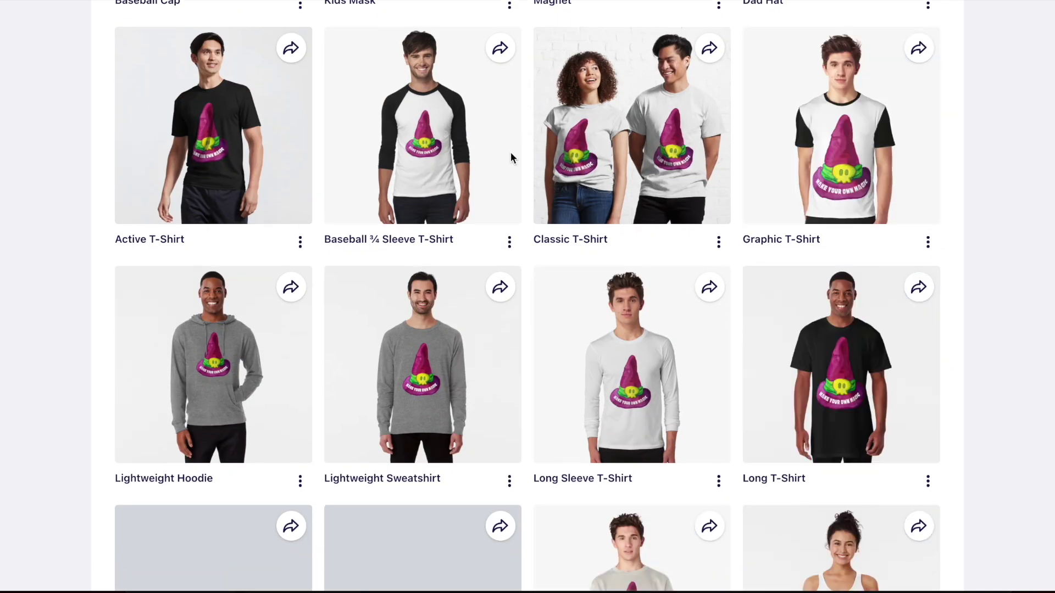
scroll(628, 169, "down", 7)
scroll(628, 170, "down", 9)
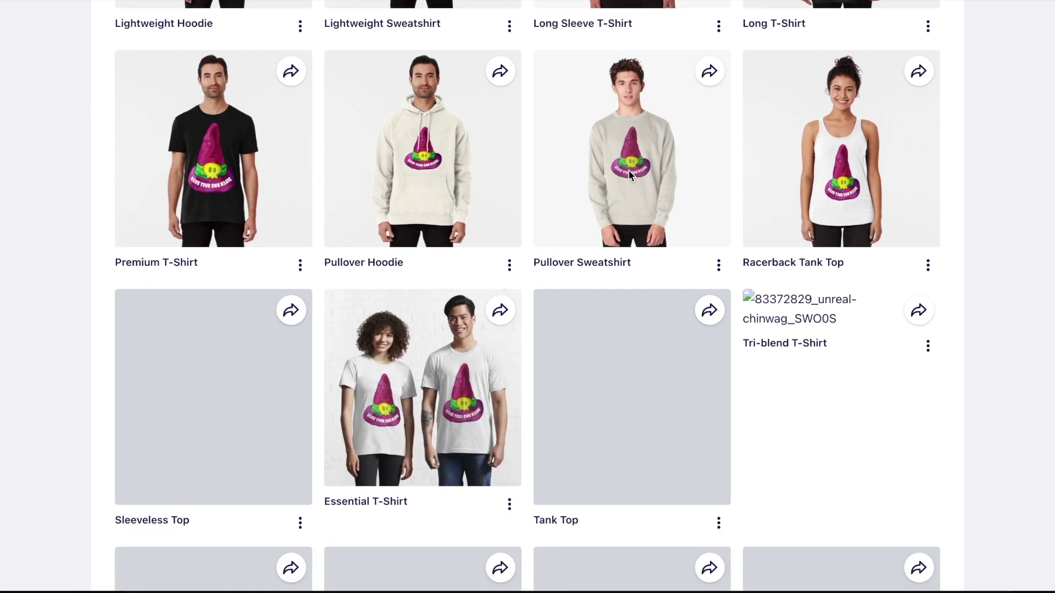
scroll(628, 170, "down", 9)
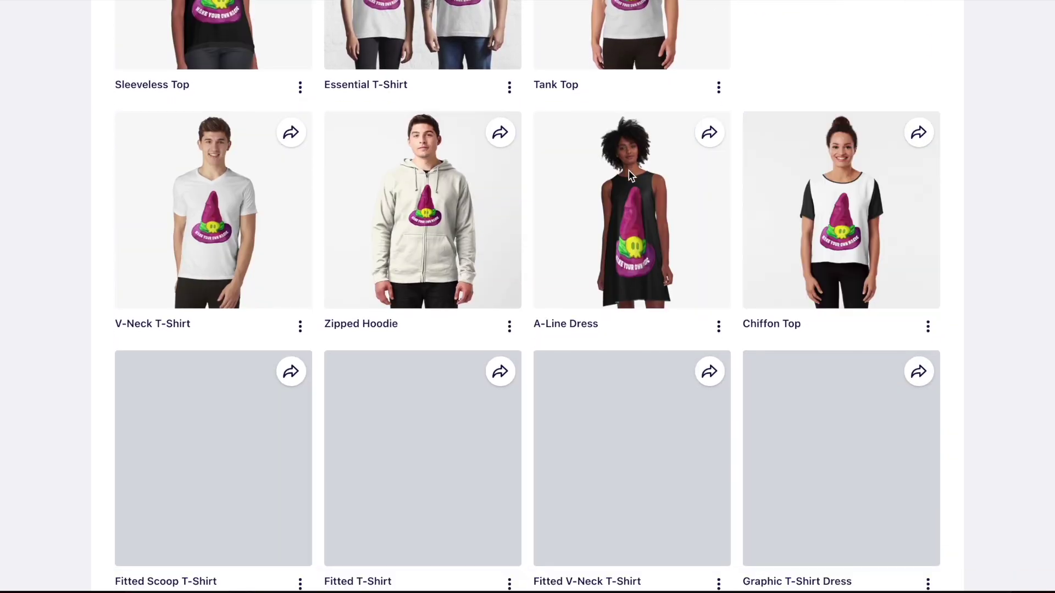
scroll(629, 170, "down", 8)
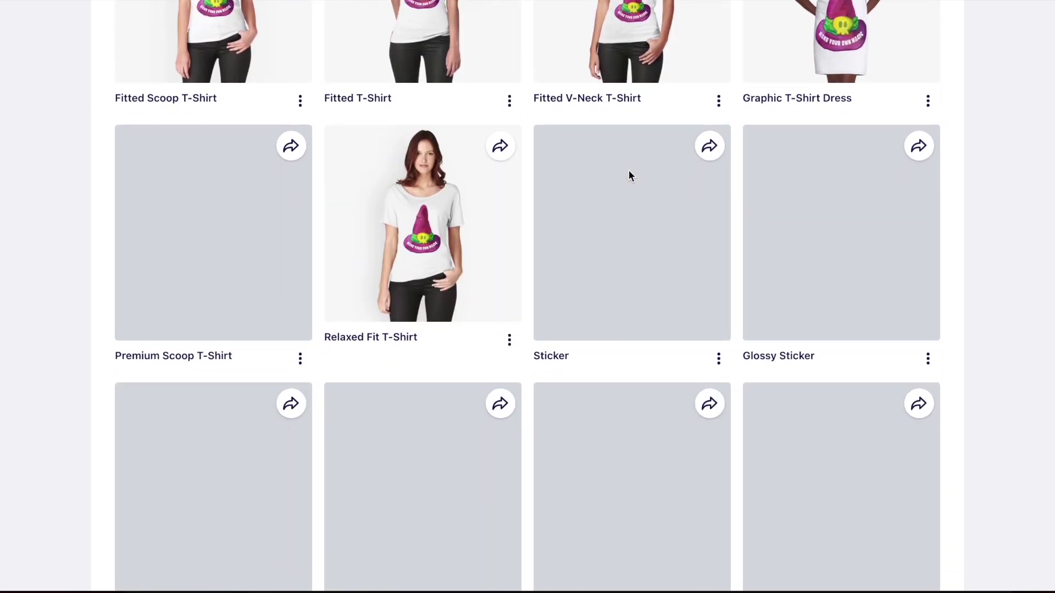
scroll(628, 175, "down", 2)
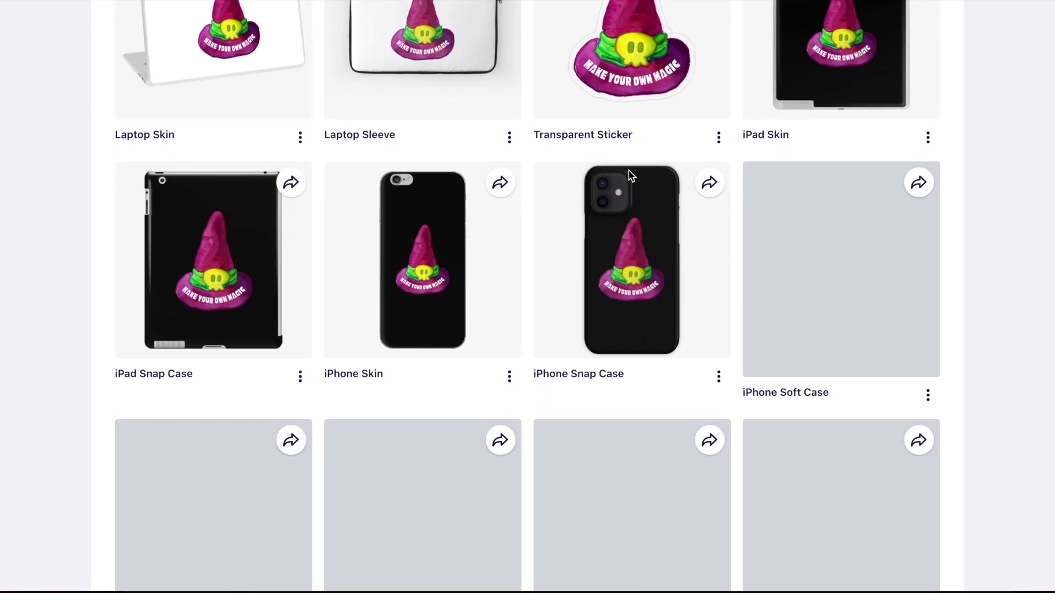
scroll(628, 175, "up", 3)
scroll(473, 174, "down", 10)
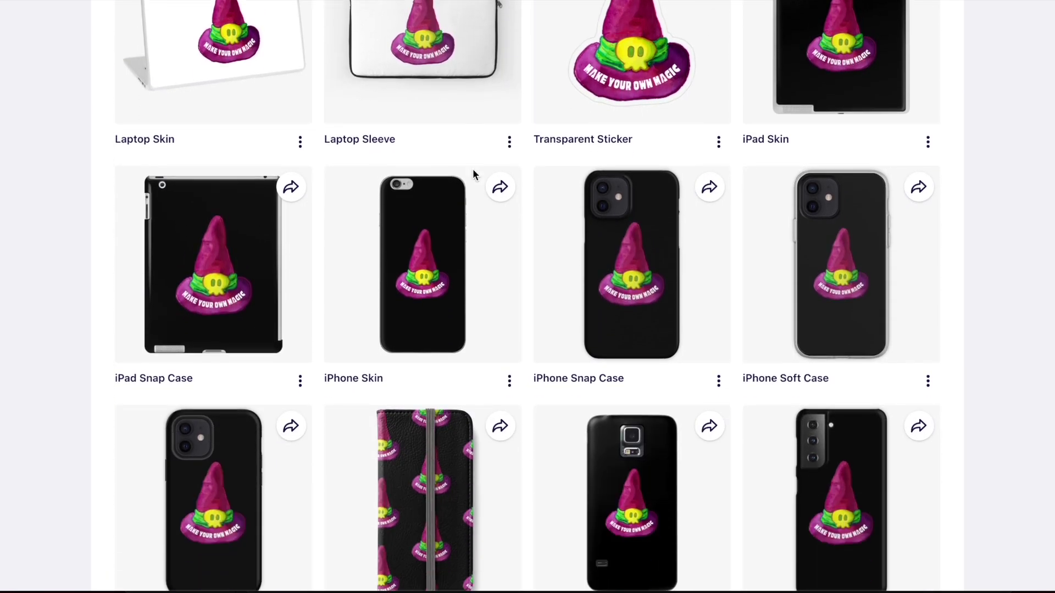
scroll(475, 175, "down", 6)
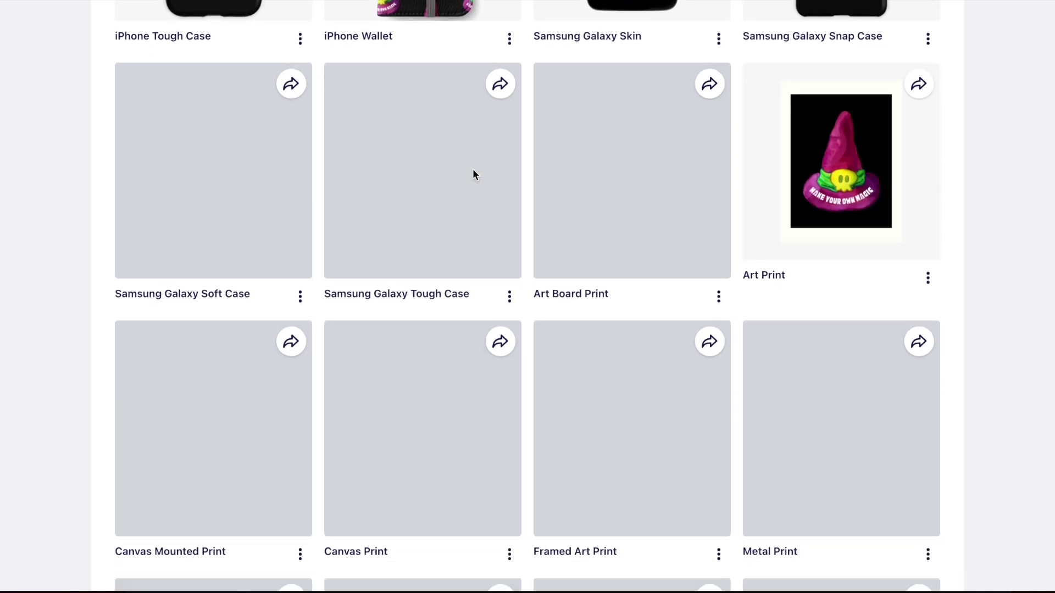
scroll(474, 175, "down", 1)
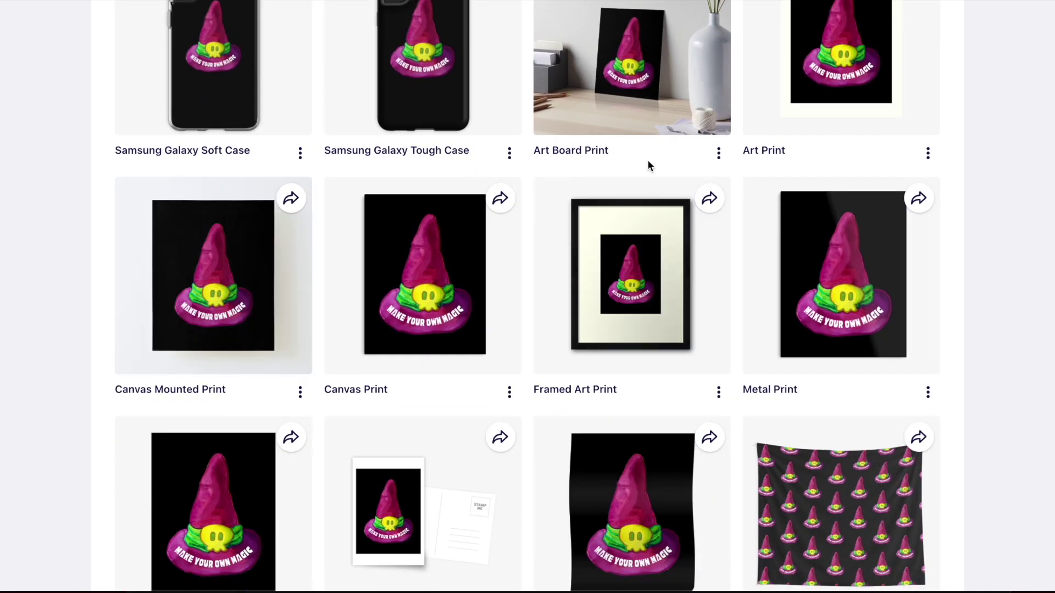
scroll(647, 94, "down", 5)
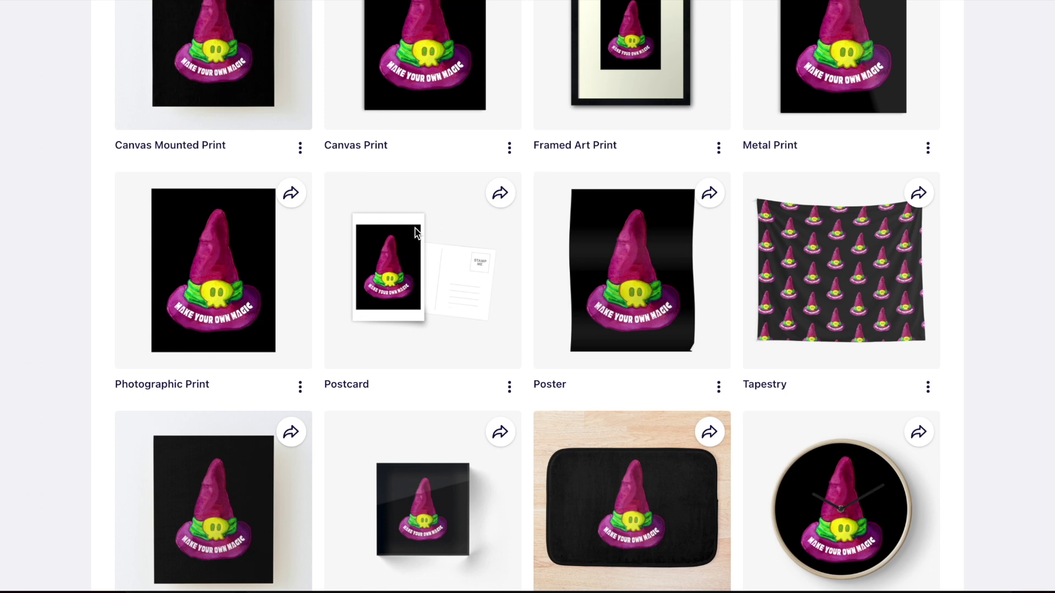
scroll(415, 230, "down", 9)
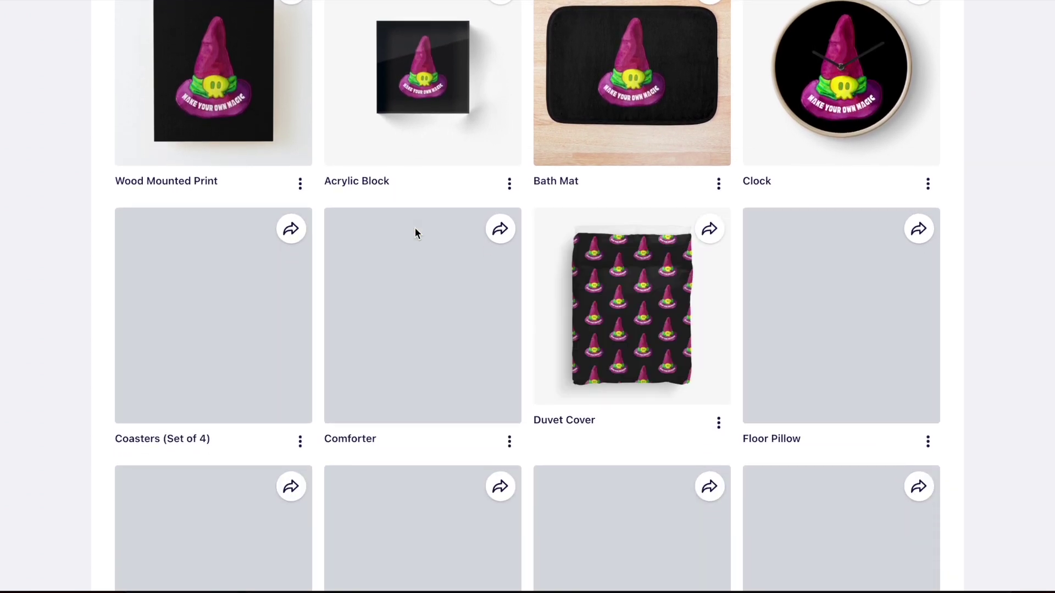
scroll(414, 228, "down", 13)
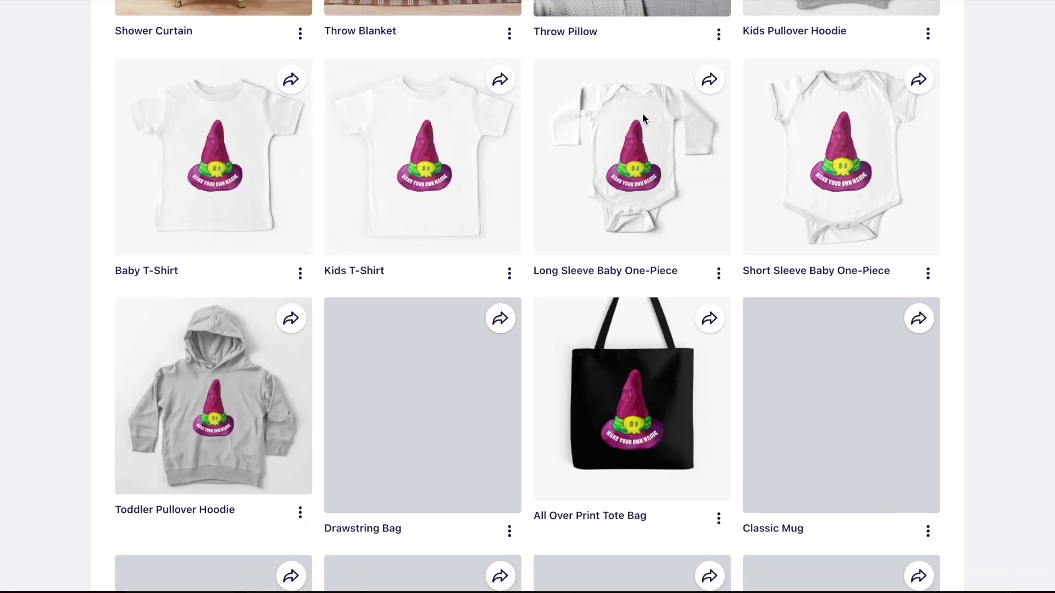
scroll(644, 118, "down", 7)
scroll(644, 118, "down", 9)
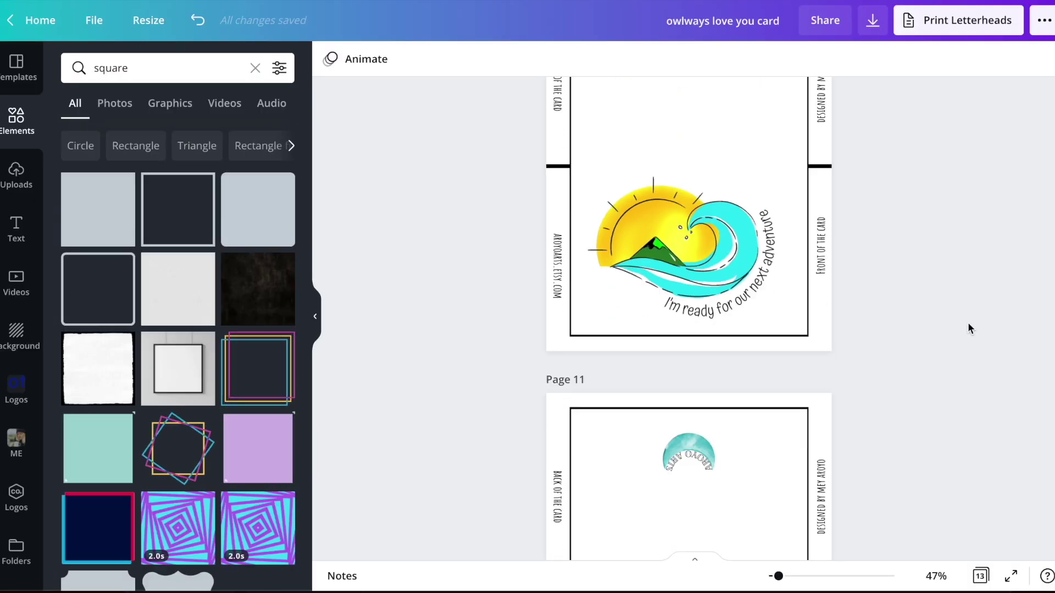
Add the heading "Happy" in the Monday Morning font to the blank card on page 13, placed on its front half
scroll(967, 328, "down", 12)
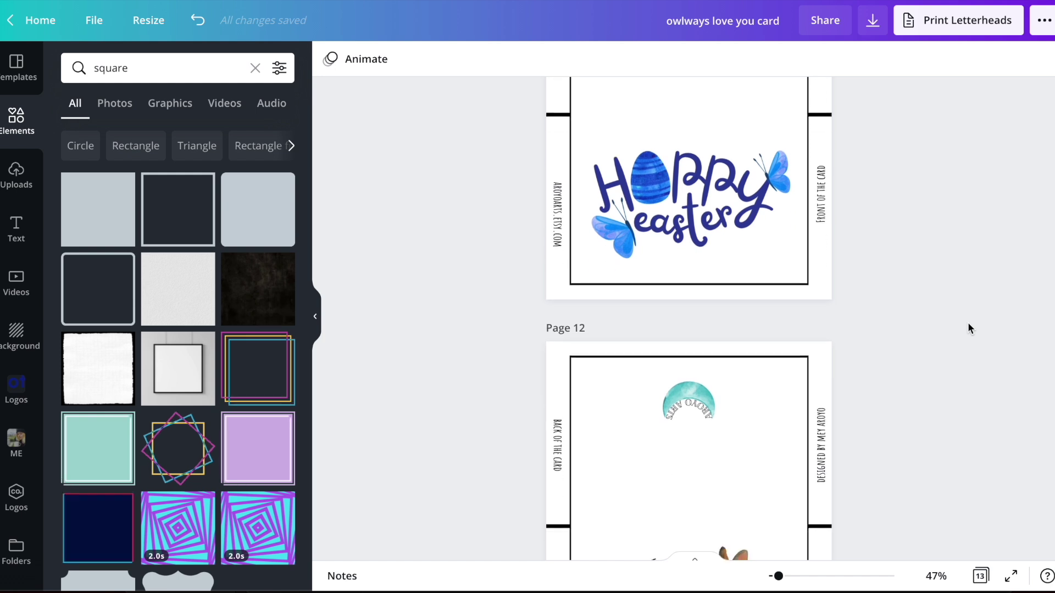
scroll(968, 326, "down", 4)
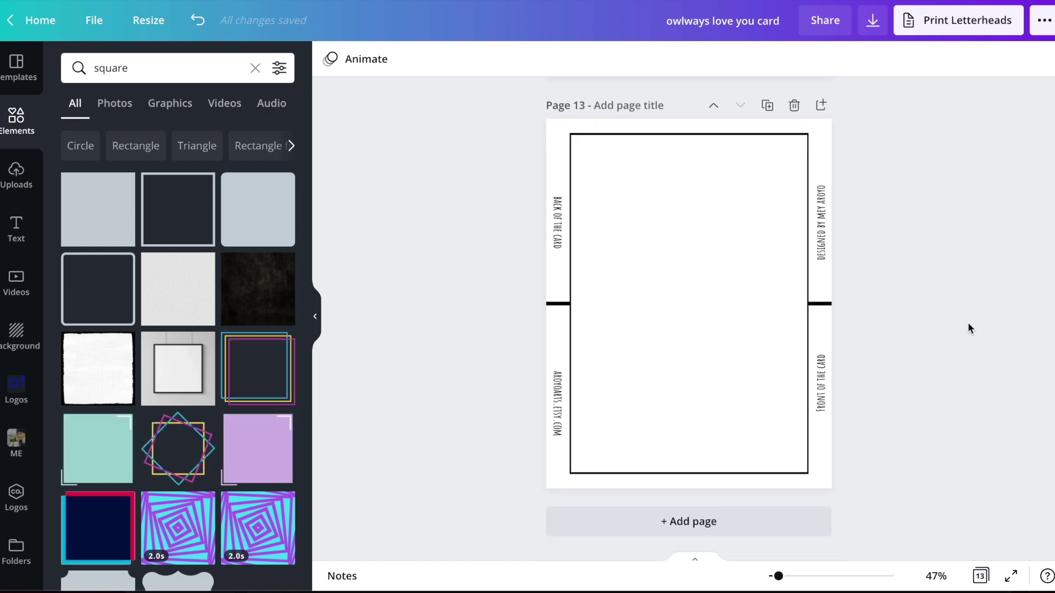
scroll(968, 325, "up", 4)
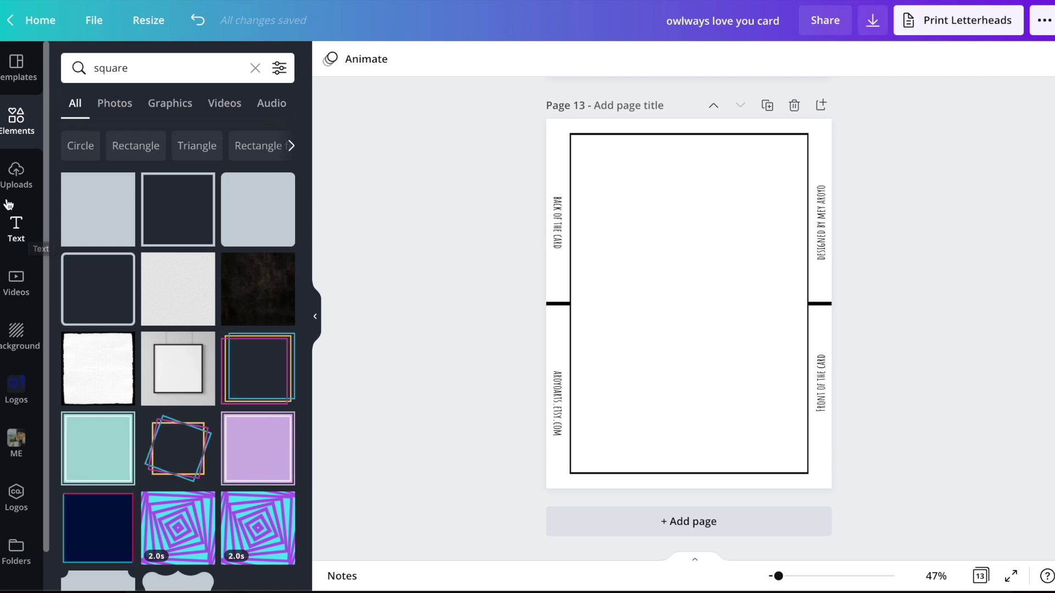
left_click(17, 230)
left_click(141, 137)
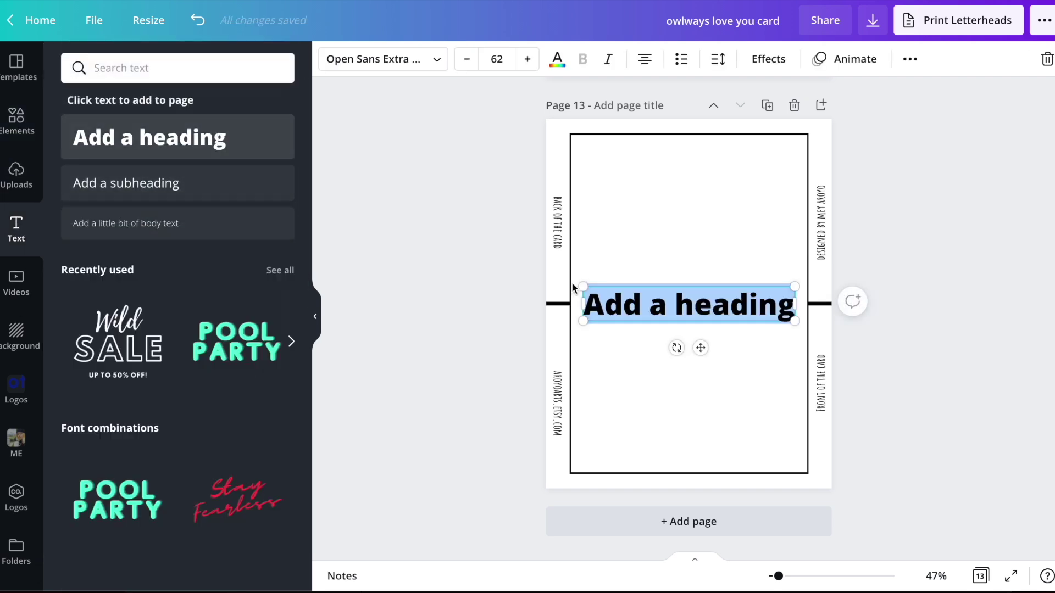
type("Happy")
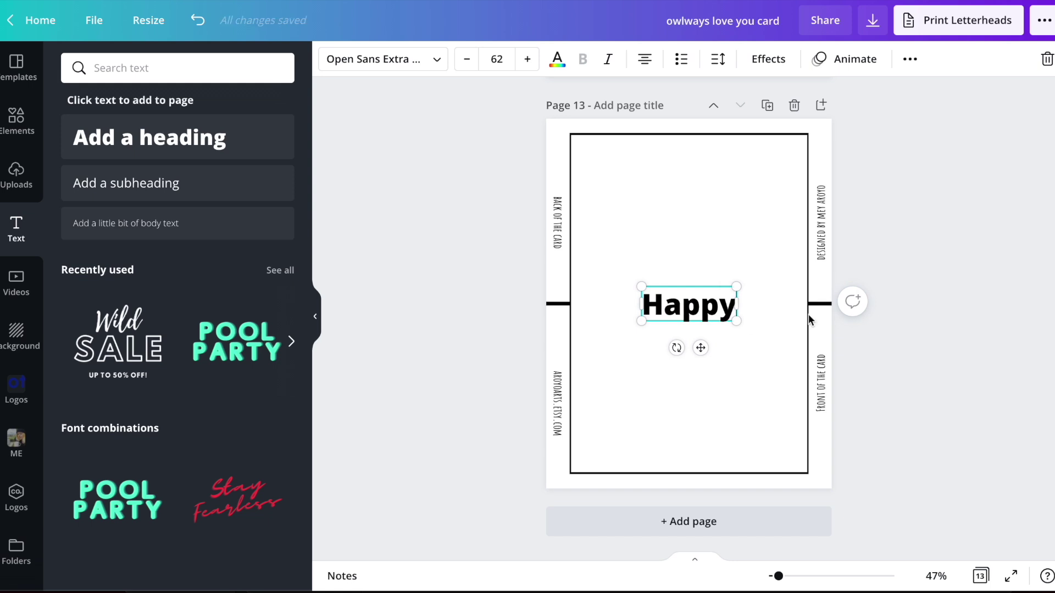
left_click(358, 61)
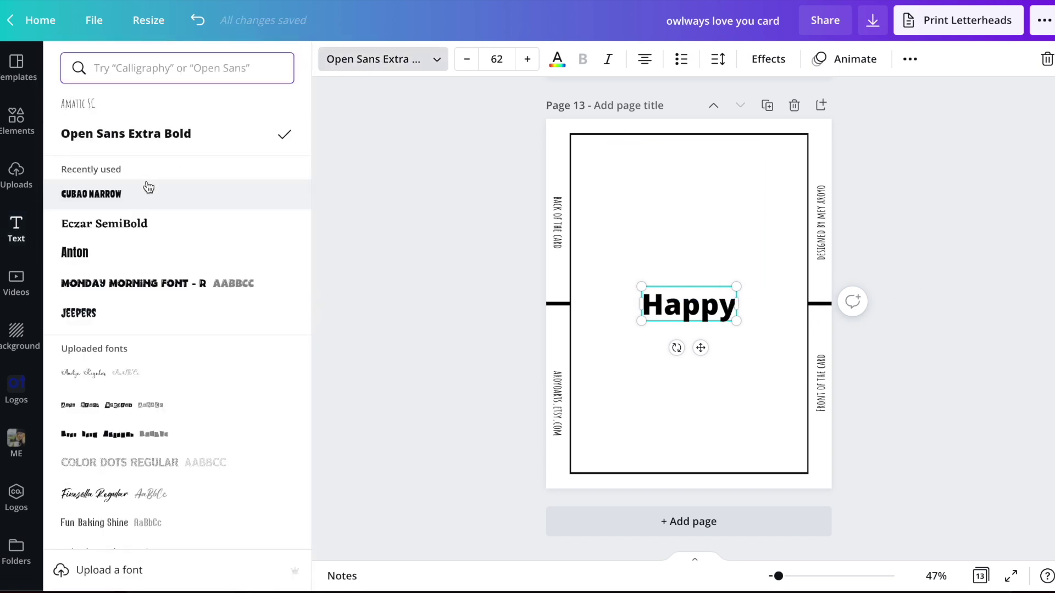
left_click(119, 197)
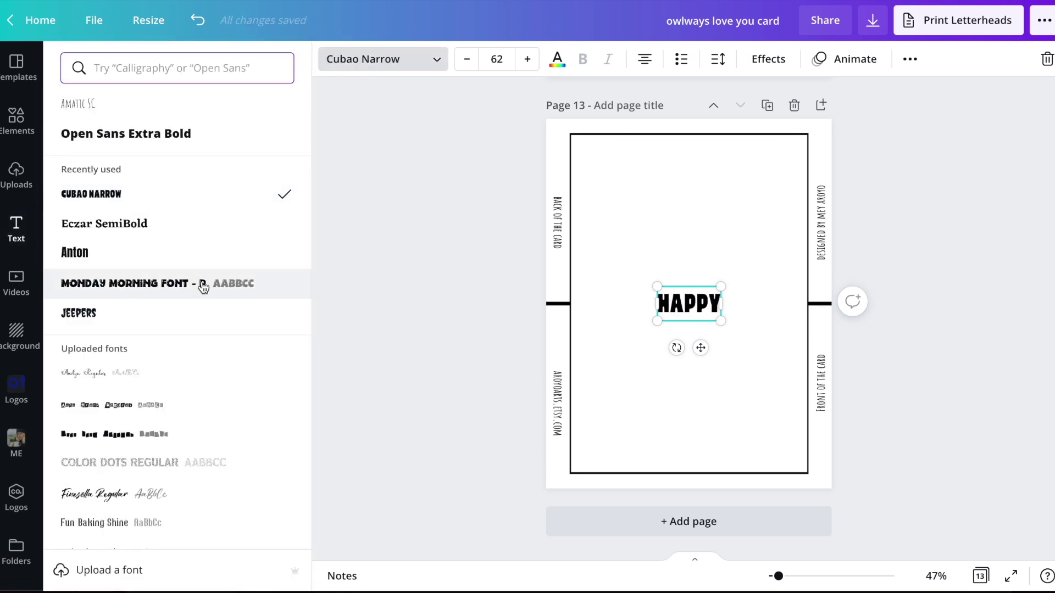
left_click(890, 236)
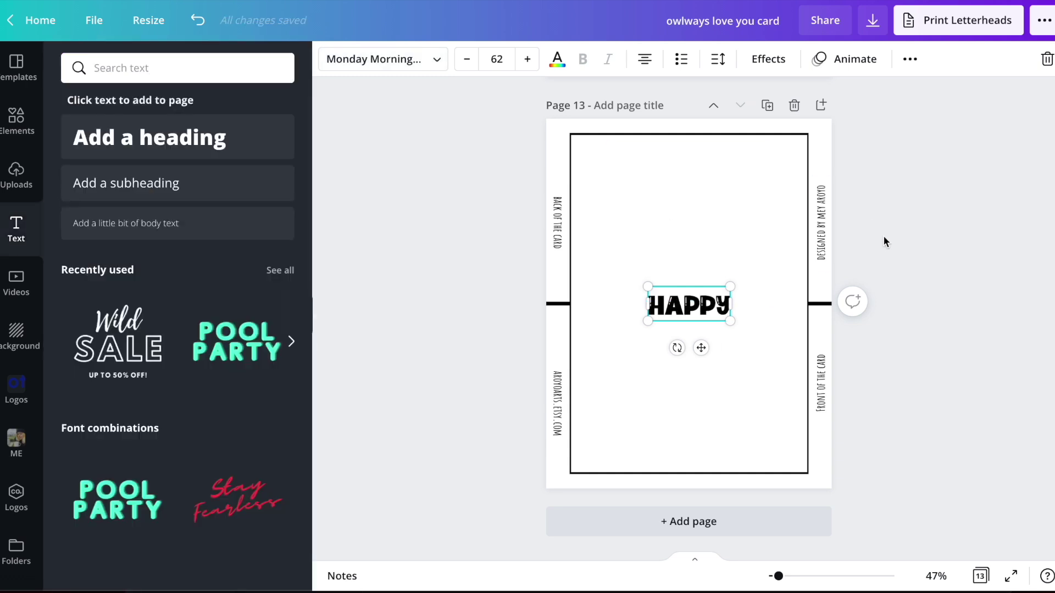
left_click(928, 273)
left_click_drag(723, 304, 708, 337)
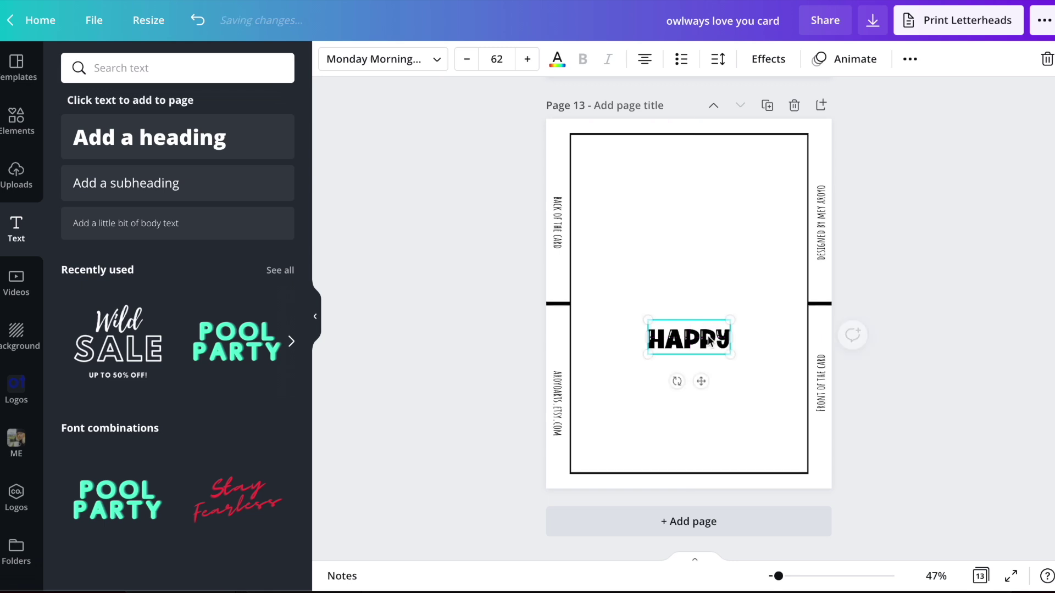
left_click(987, 266)
Duplicate the heading below itself and change the copy to "HALL WEEN", leaving a wide gap for the letter O
left_click(691, 350)
key("ctrl+d")
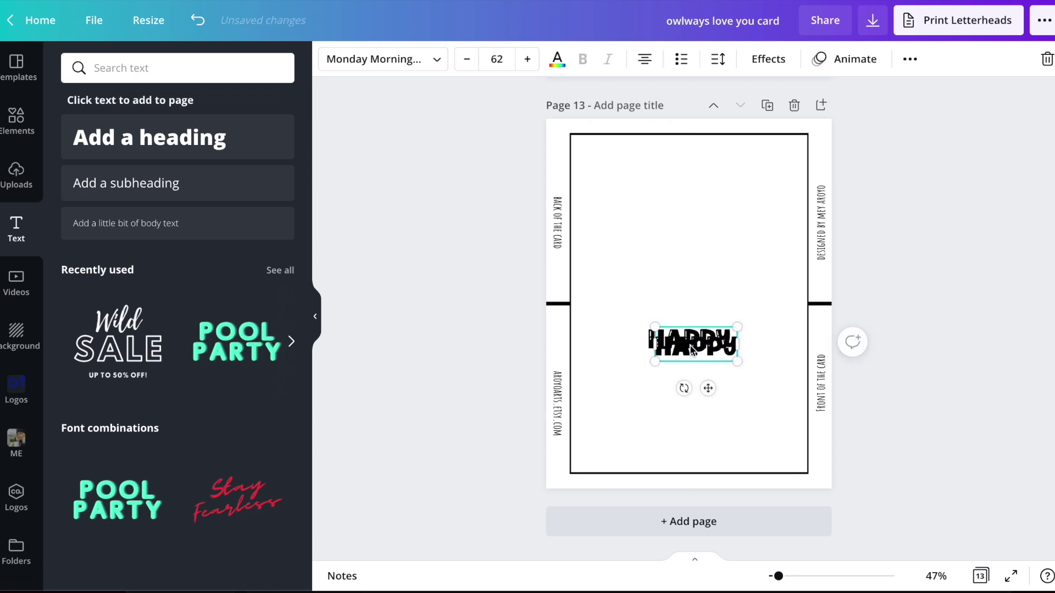
left_click_drag(690, 380, 690, 385)
double_click(690, 385)
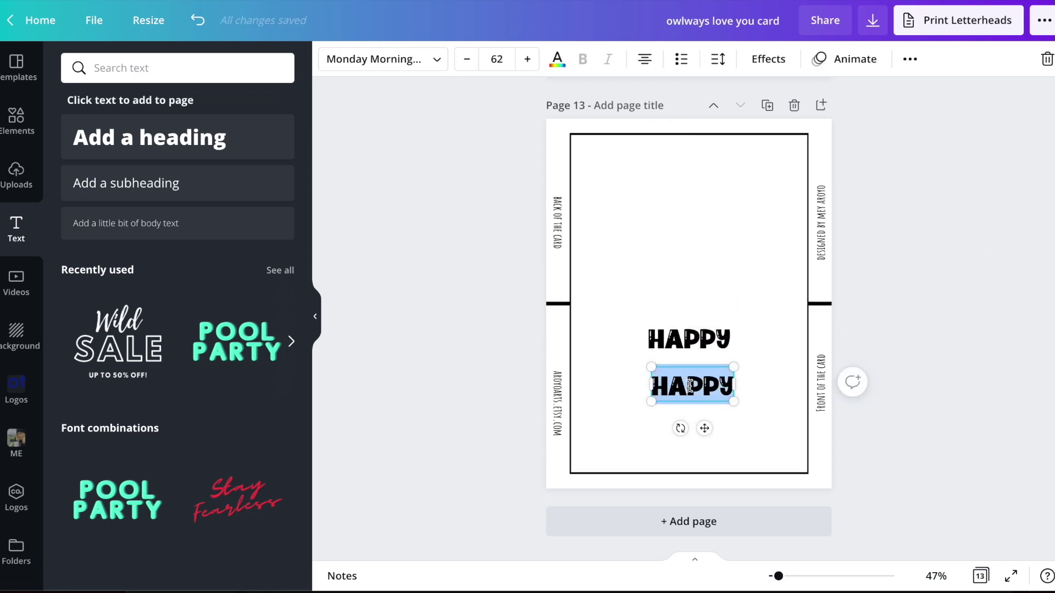
type("HALLOween")
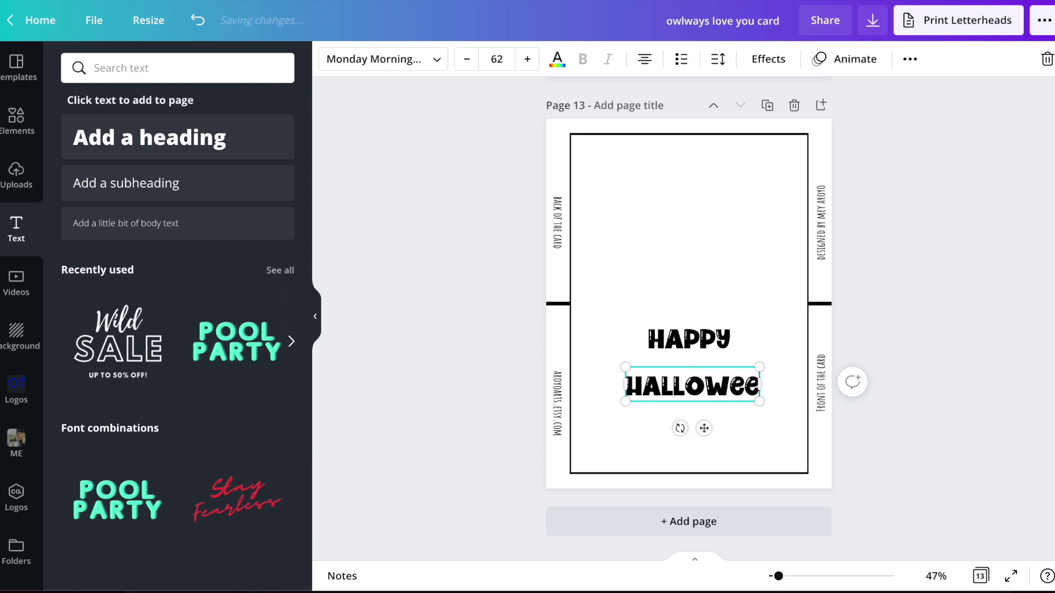
key("BackSpace")
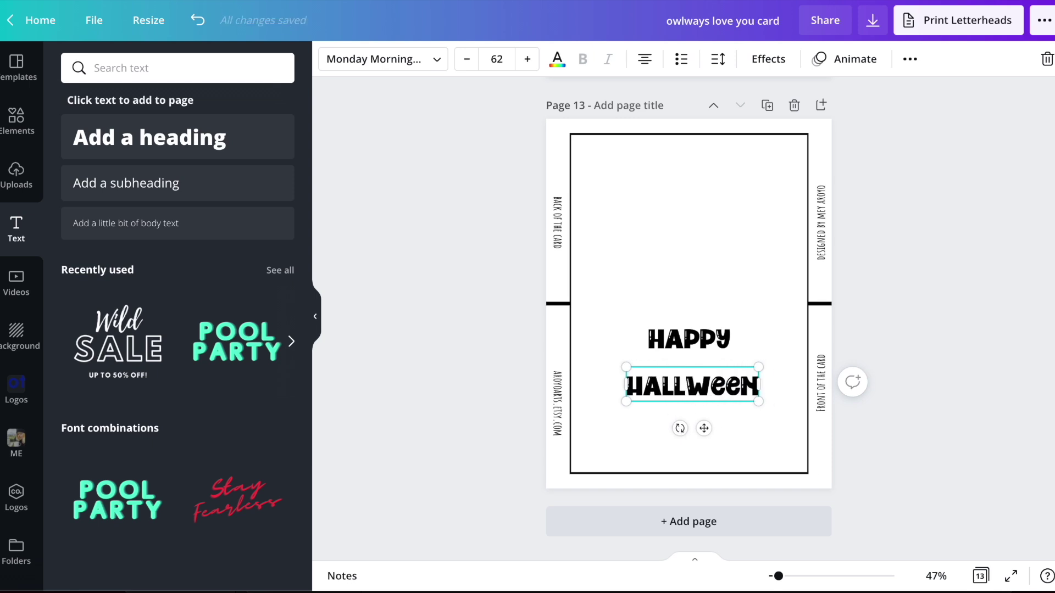
left_click(922, 381)
Search the elements for "pumpkin", filtered to static and free graphics
left_click(16, 120)
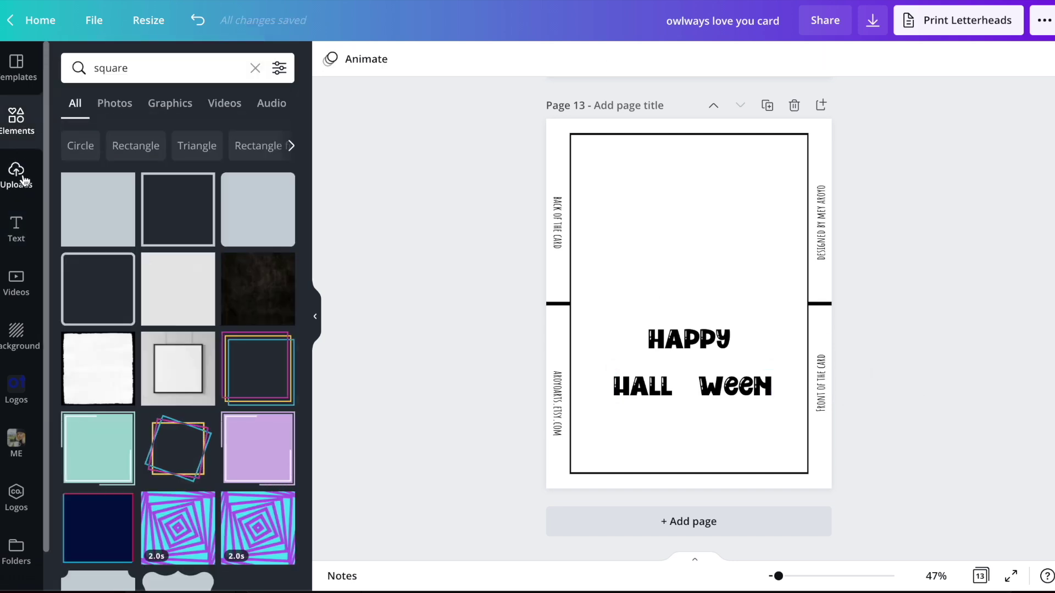
left_click(110, 68)
double_click(110, 67)
type("pu")
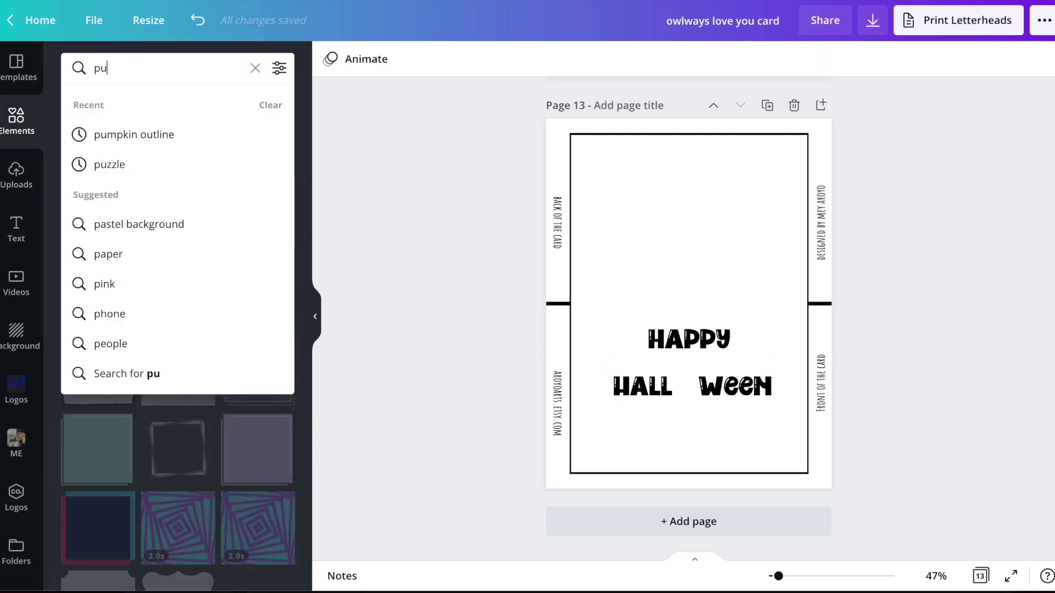
type("mpkin")
key("Return")
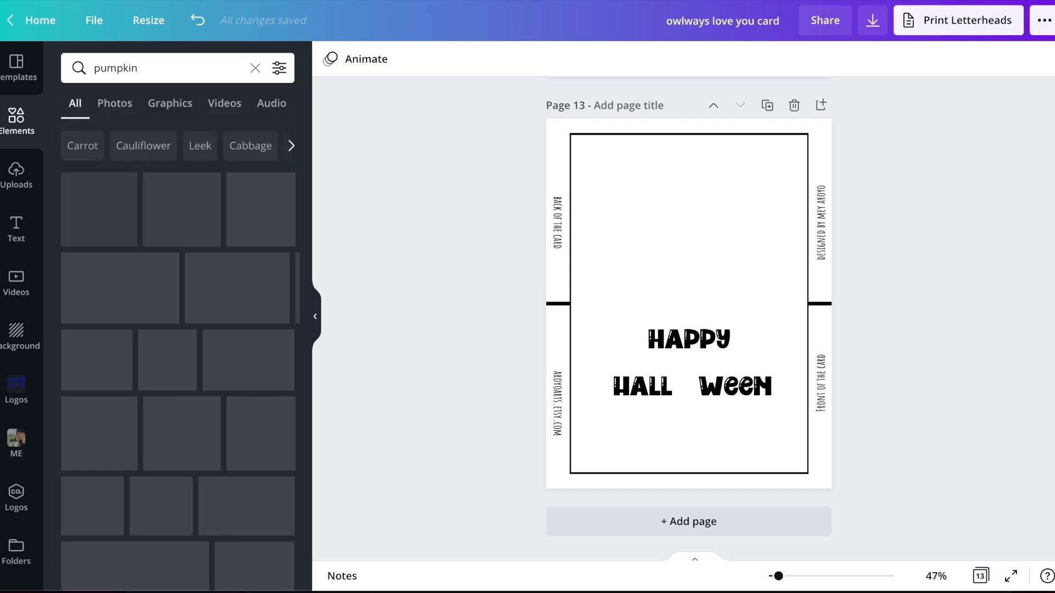
left_click(279, 68)
left_click(89, 330)
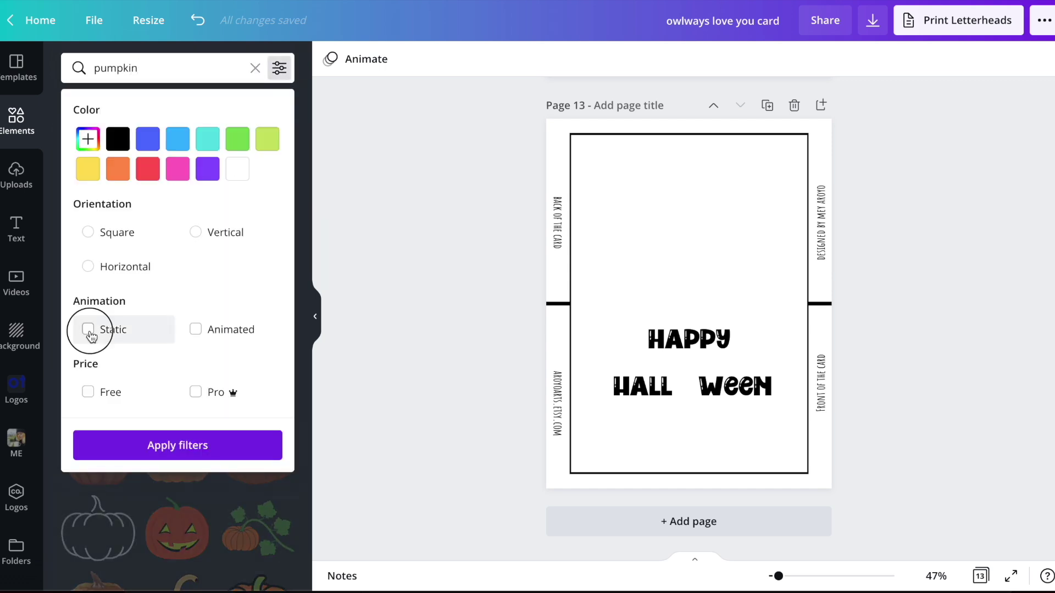
left_click(102, 392)
left_click(149, 448)
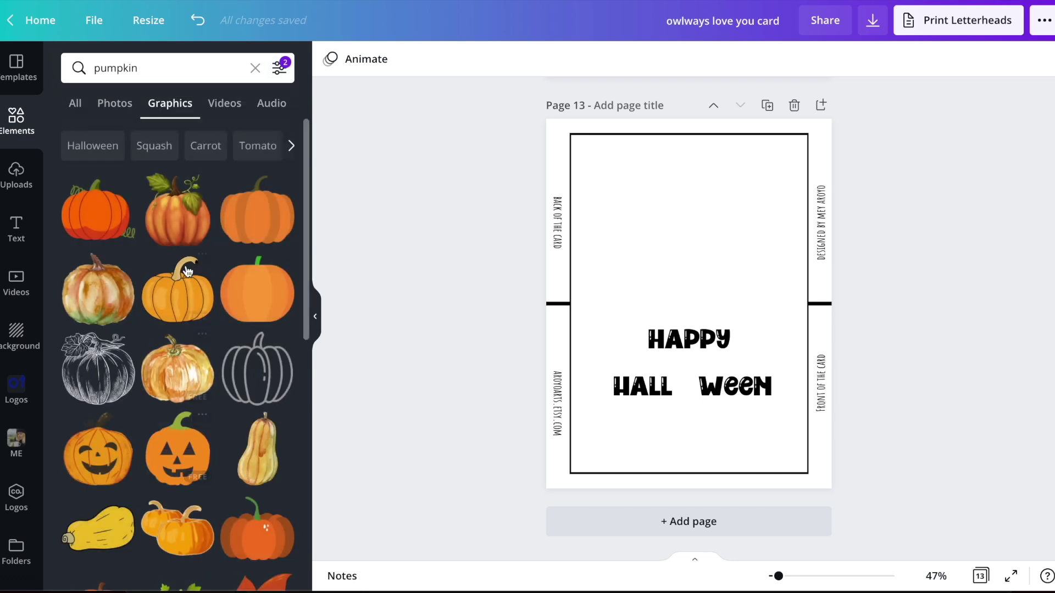
Add the free smiling orange jack-o'-lantern with yellow eyes and mouth to the card
scroll(173, 306, "down", 3)
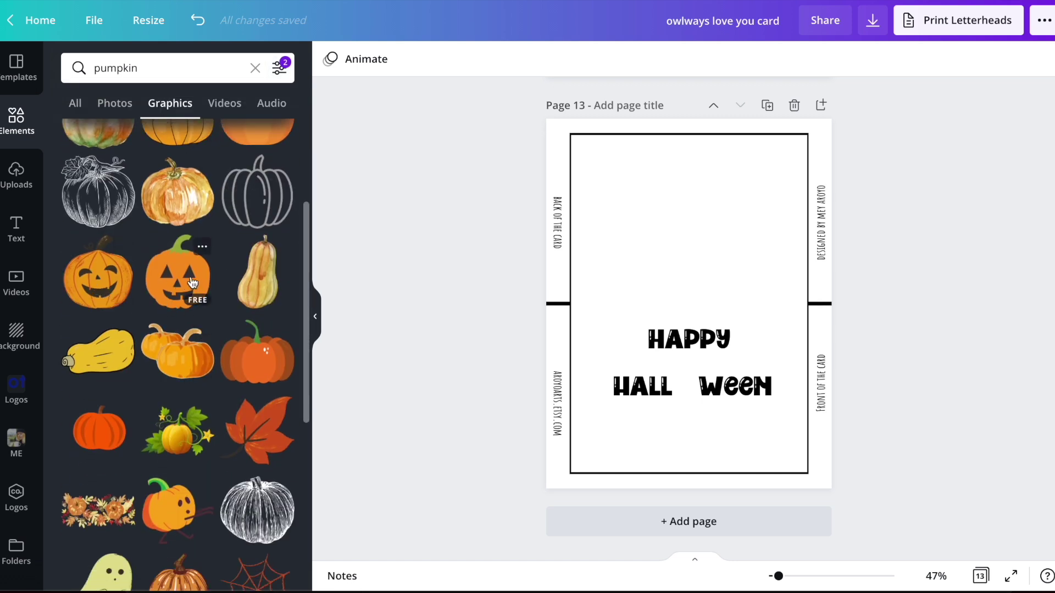
scroll(174, 283, "down", 4)
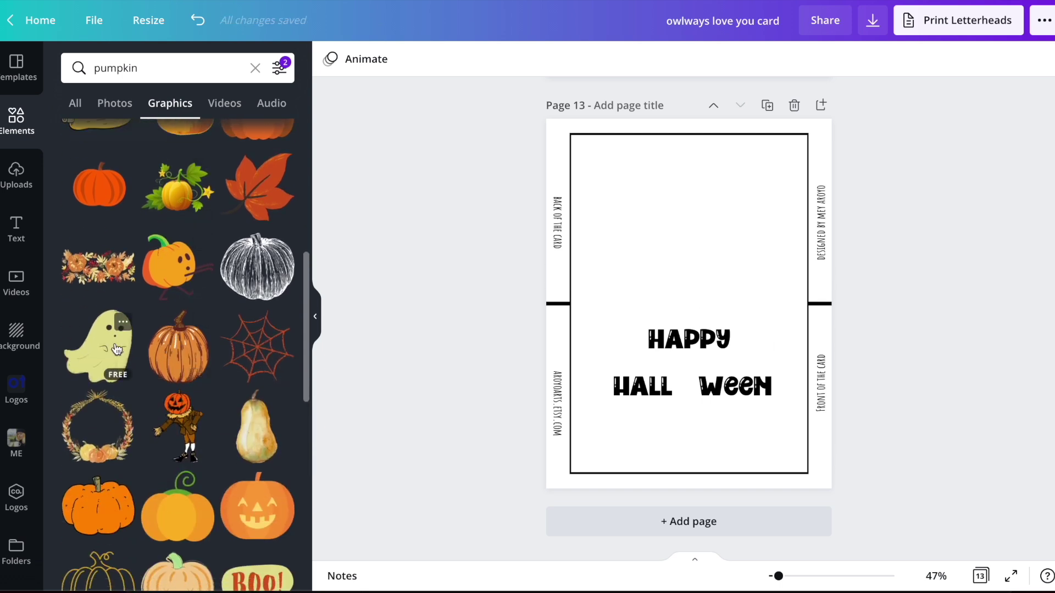
scroll(220, 297, "down", 4)
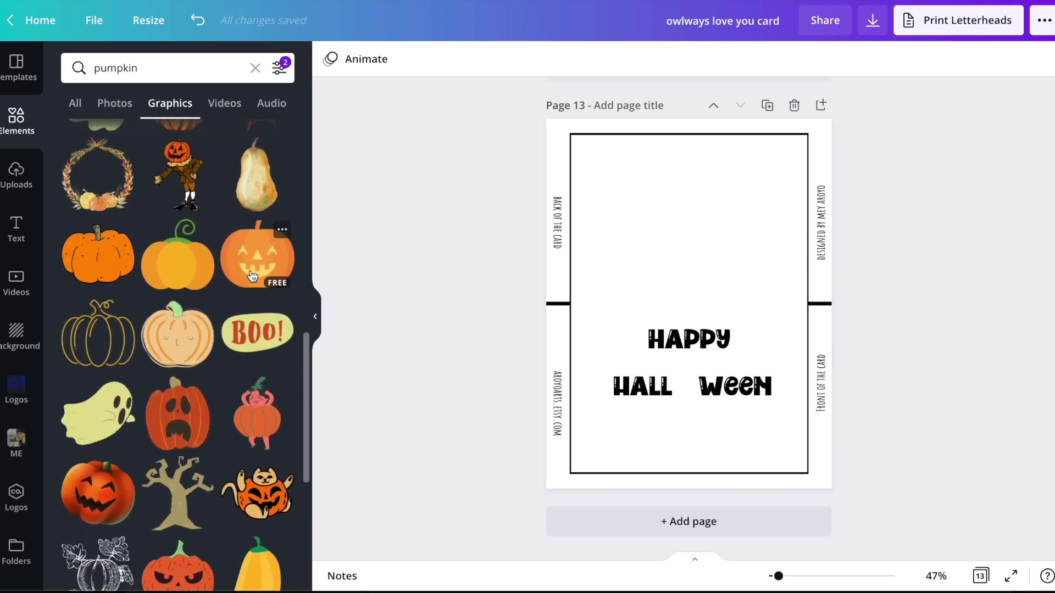
left_click(257, 266)
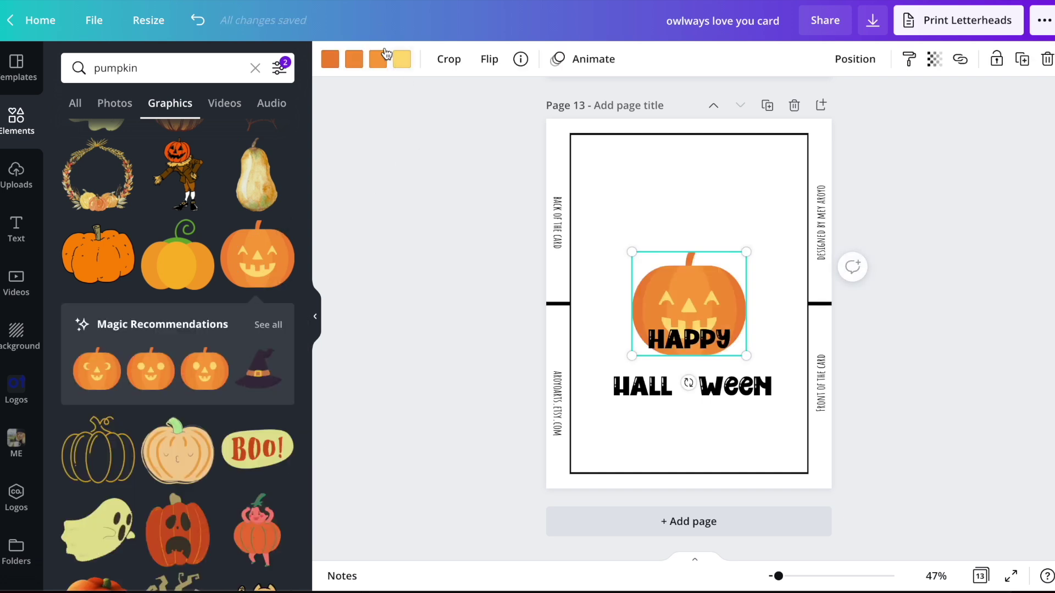
Try black instead of the pumpkin's darkest orange, and undo the recolouring
left_click(331, 60)
left_click(116, 140)
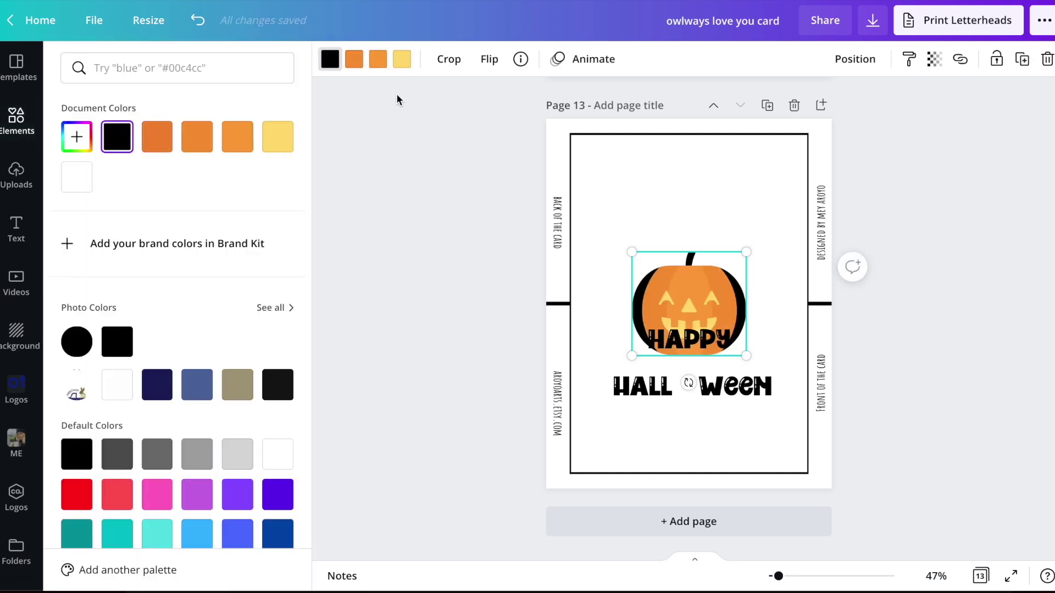
key("ctrl+z")
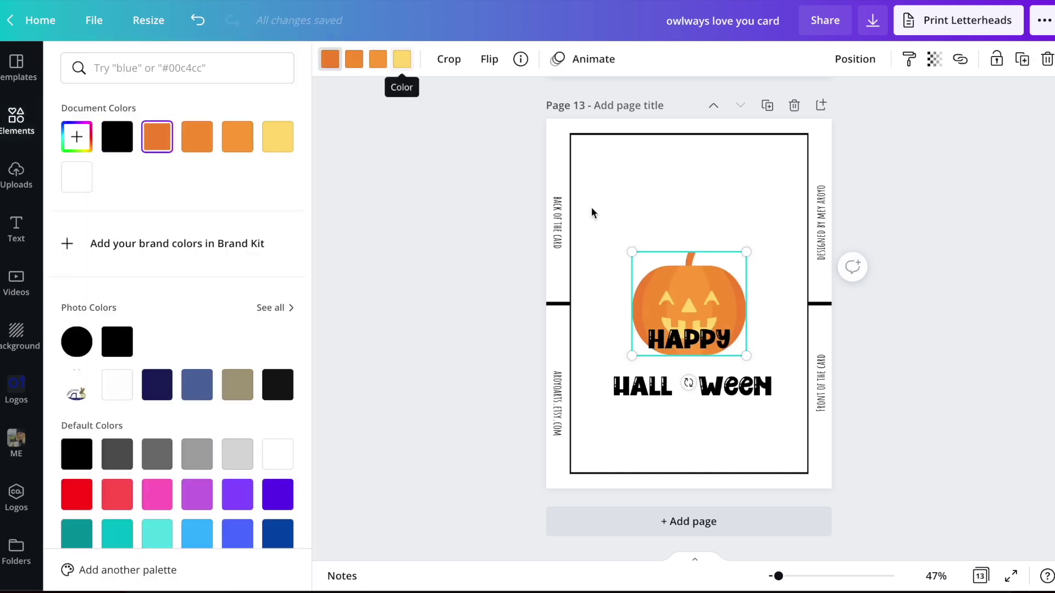
Move the pumpkin down to the text lines on the card's front half and shrink it
left_click(716, 202)
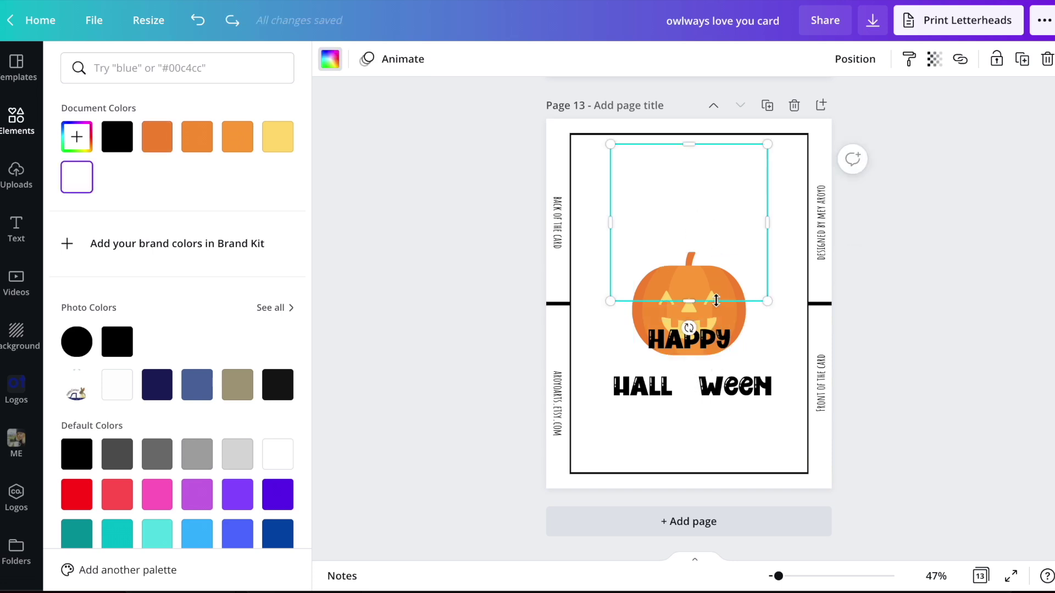
left_click(737, 310)
left_click_drag(736, 310, 732, 399)
left_click_drag(747, 442, 695, 391)
Enlarge the "HALL WEEN" text to a font size of about 80
left_click(785, 576)
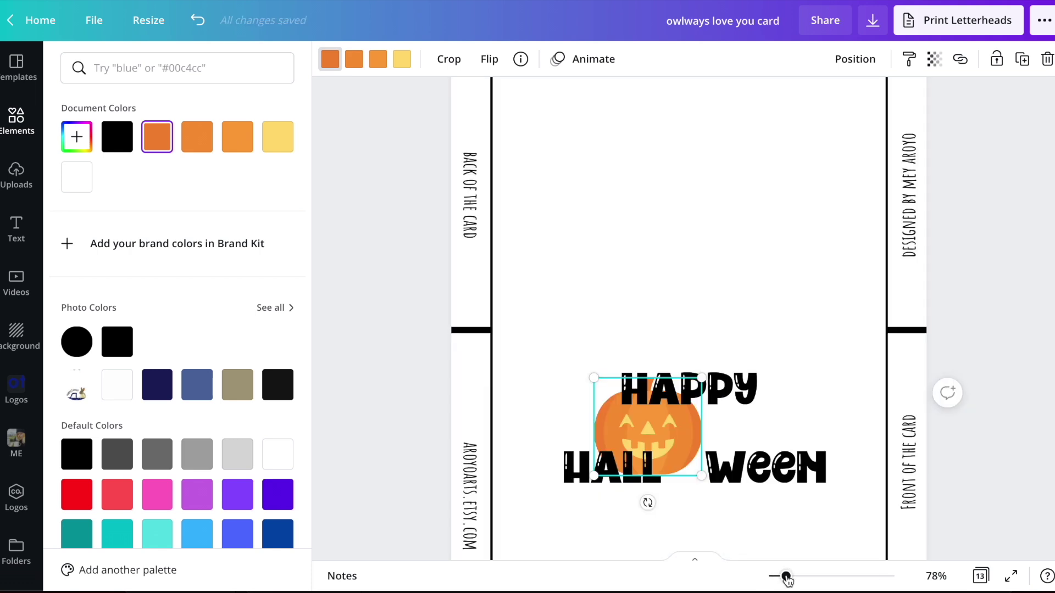
scroll(802, 330, "down", 3)
left_click(768, 312)
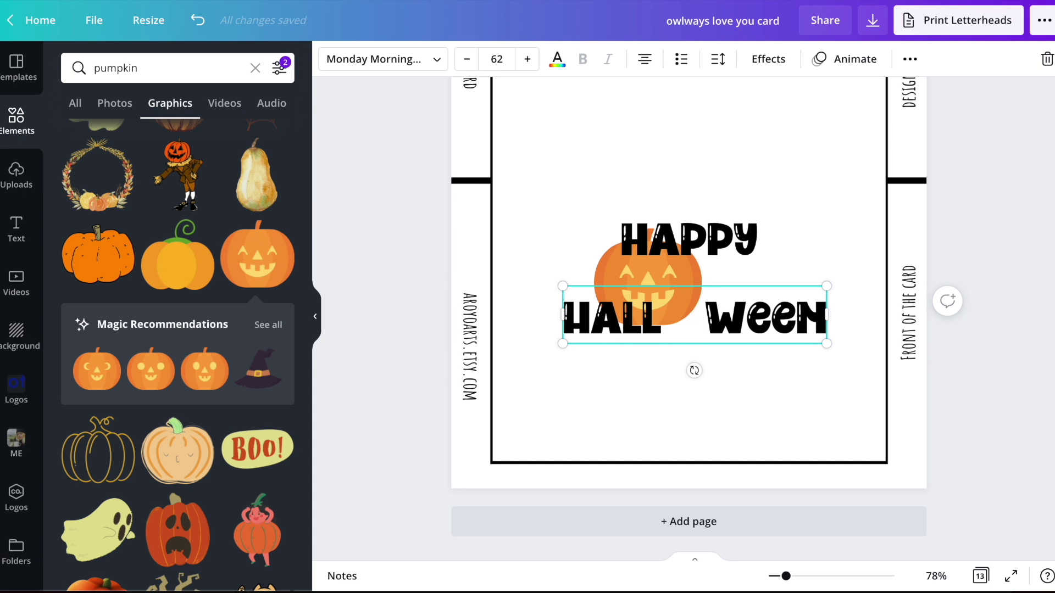
left_click(530, 70)
left_click(531, 70)
left_click(531, 70)
left_click(531, 69)
left_click(531, 69)
left_click(530, 69)
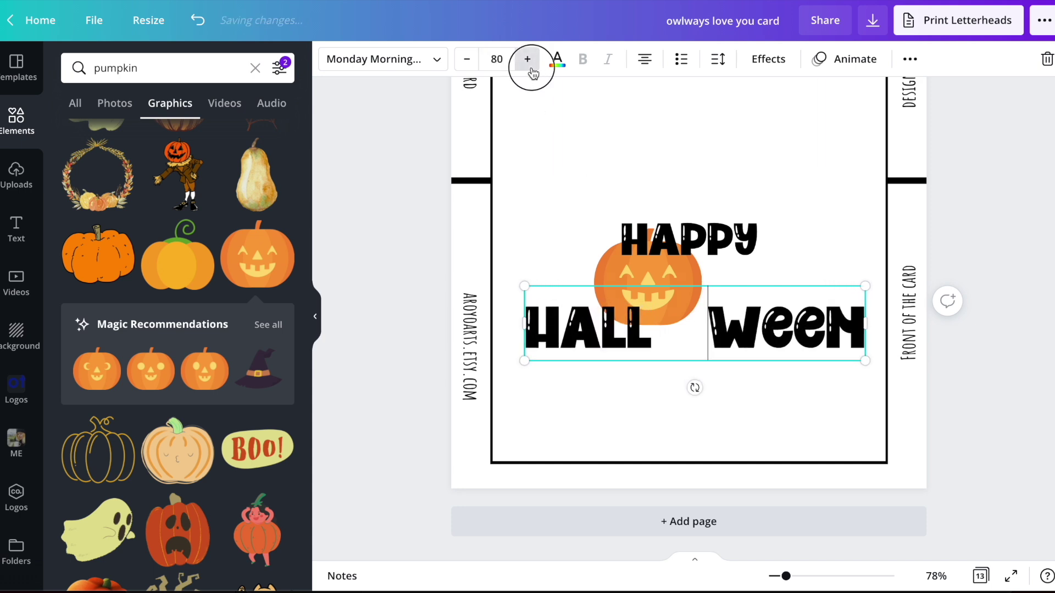
left_click(530, 69)
left_click(1012, 355)
Fit the pumpkin into the gap of the lower line as the letter O, and move "HAPPY" down closer to that line
left_click_drag(784, 336, 756, 352)
left_click_drag(864, 343, 886, 343)
left_click_drag(649, 289, 644, 313)
left_click(780, 346)
mouse_move(687, 355)
left_mouse_down()
mouse_move(663, 343)
mouse_move(673, 344)
left_mouse_up()
left_click_drag(636, 309, 644, 315)
left_click_drag(679, 346, 674, 340)
left_click_drag(689, 239, 689, 284)
left_click(1010, 263)
Review the Halloween card layout, the witch hat design and the published witch hat products
scroll(1009, 268, "up", 6)
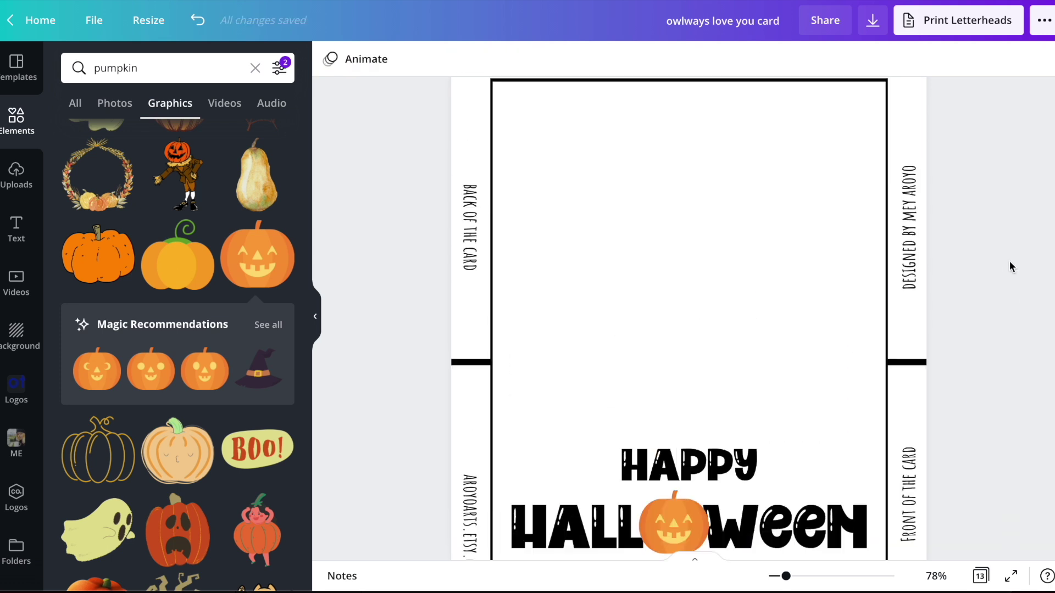
scroll(901, 270, "down", 4)
mouse_move(844, 566)
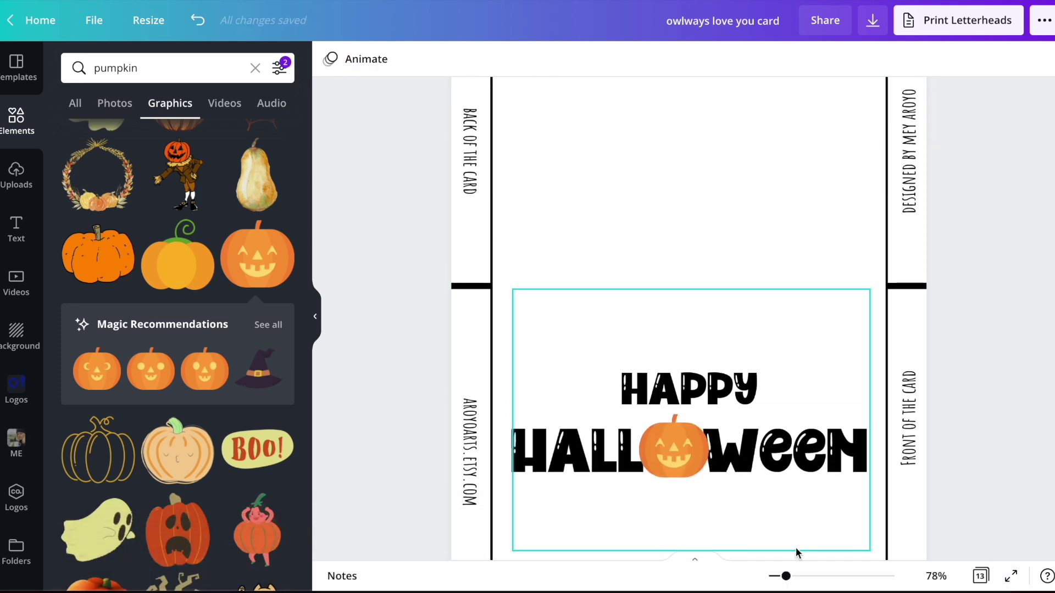
left_click_drag(781, 574, 776, 575)
scroll(847, 402, "down", 1)
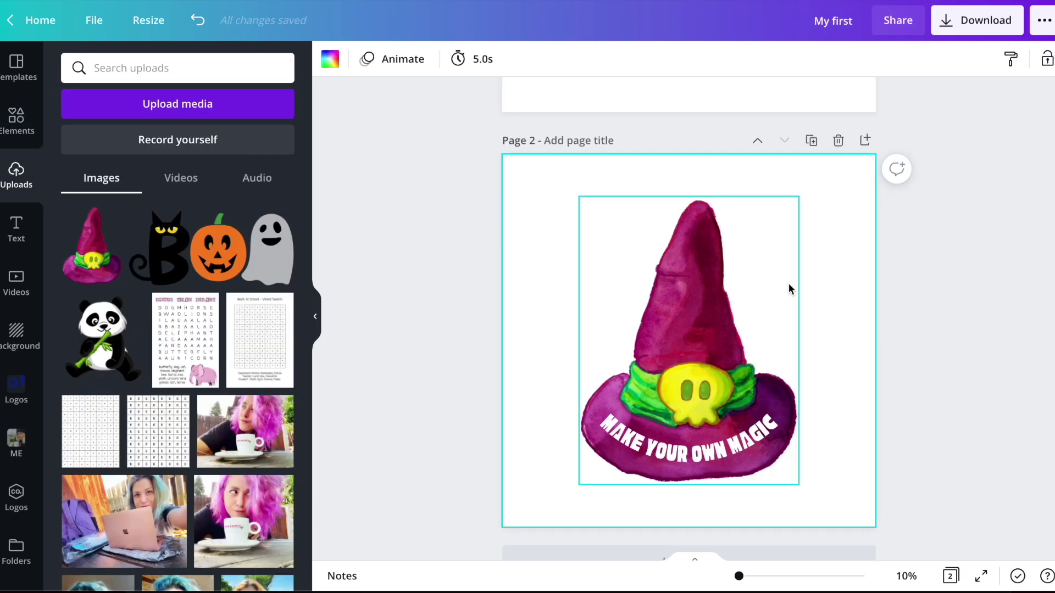
scroll(789, 289, "down", 1)
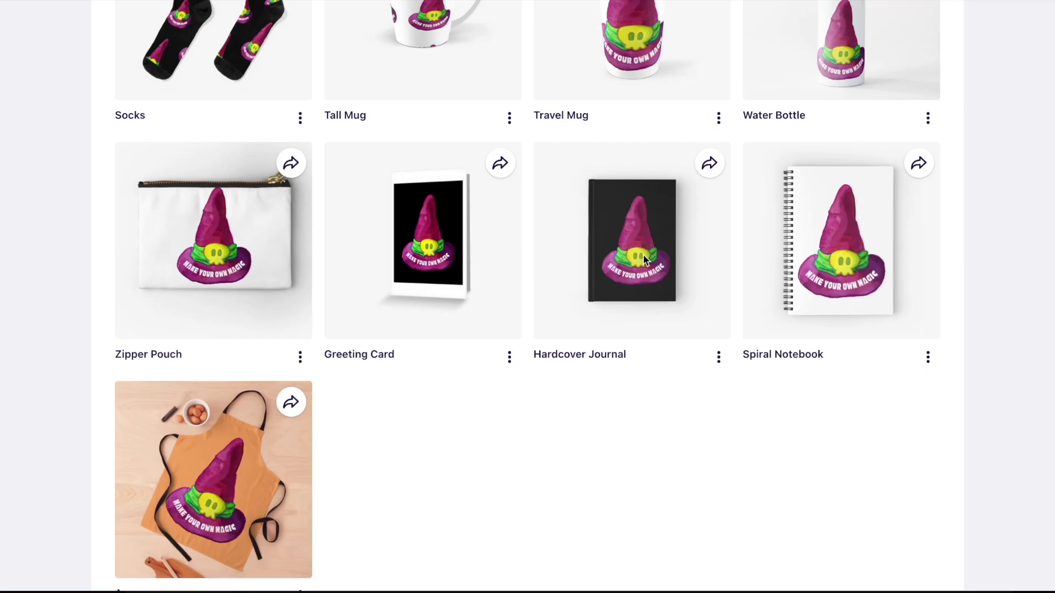
scroll(644, 257, "up", 4)
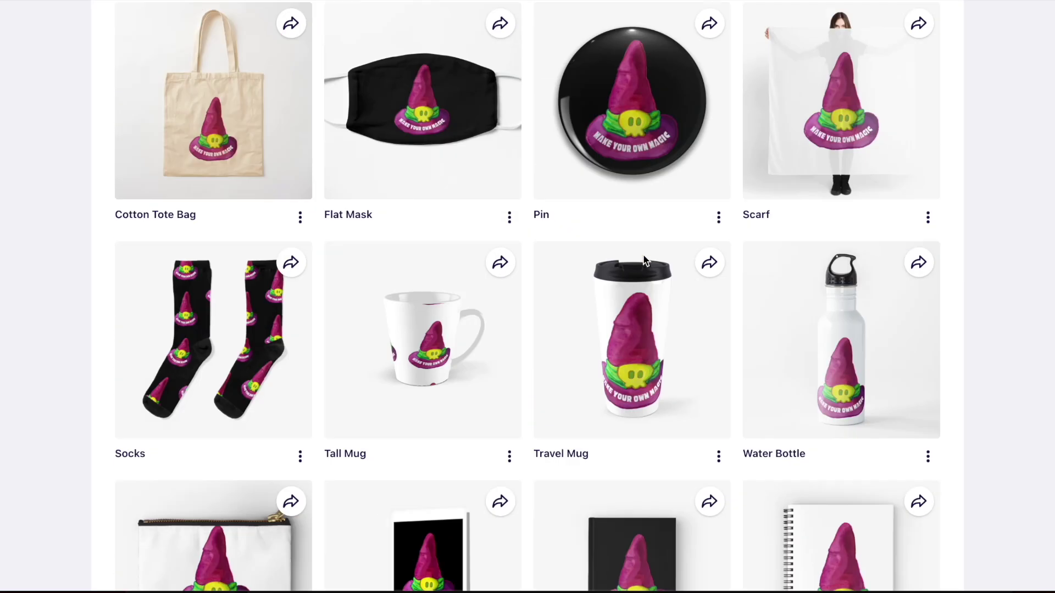
scroll(644, 259, "up", 8)
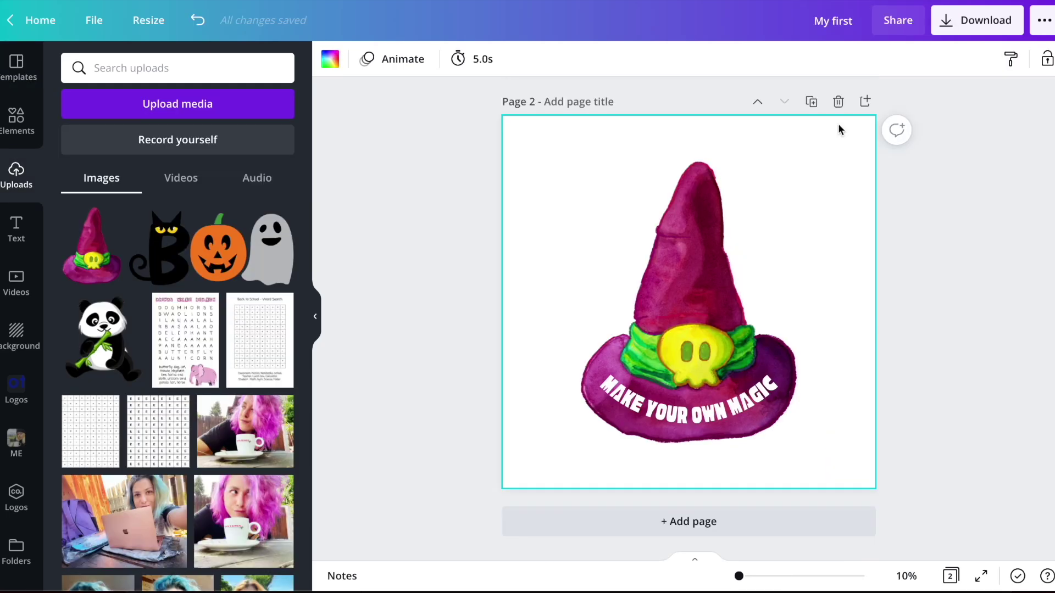
left_click(663, 527)
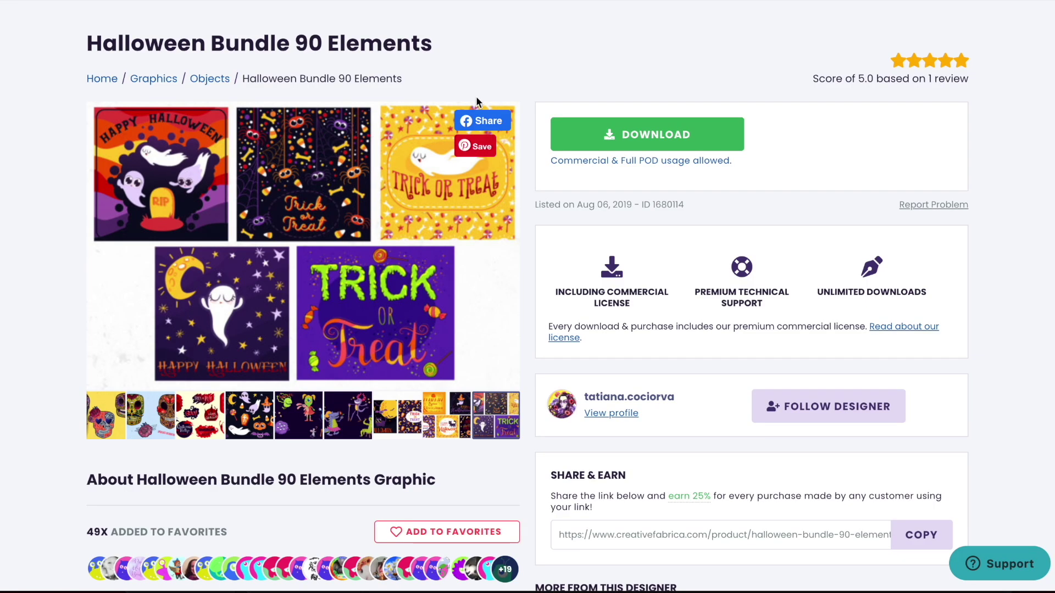
Look through the preview images and description of Halloween Bundle 90 Elements and download the bundle
left_click(100, 434)
left_click(111, 426)
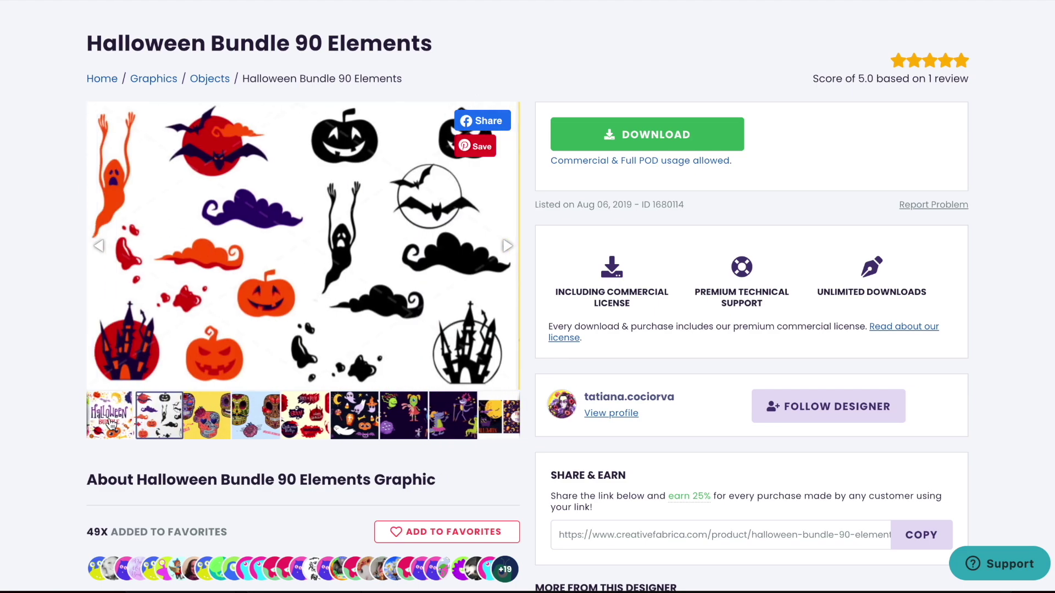
left_click(113, 424)
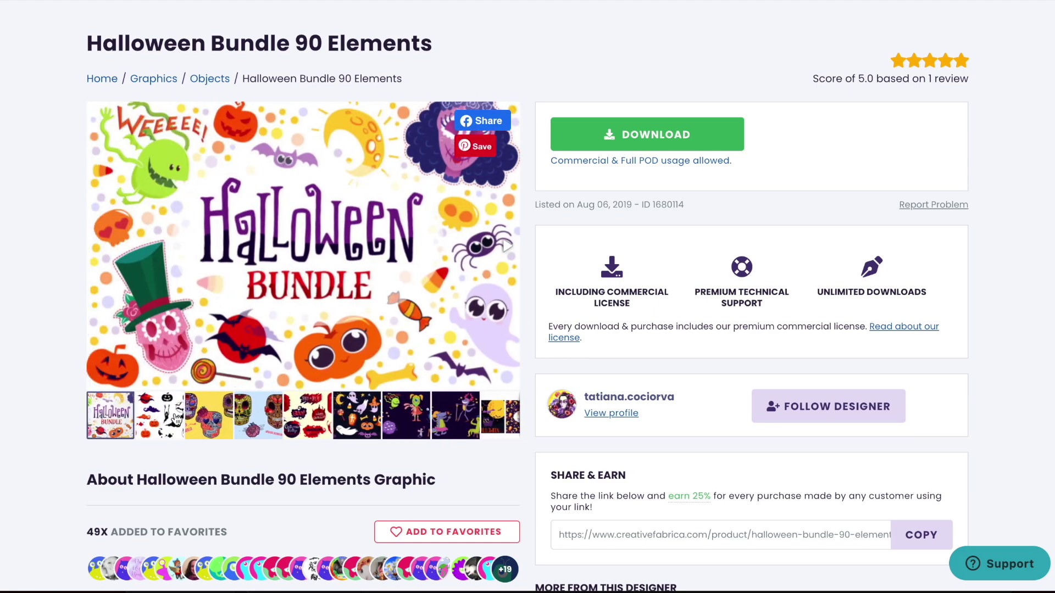
scroll(317, 218, "down", 3)
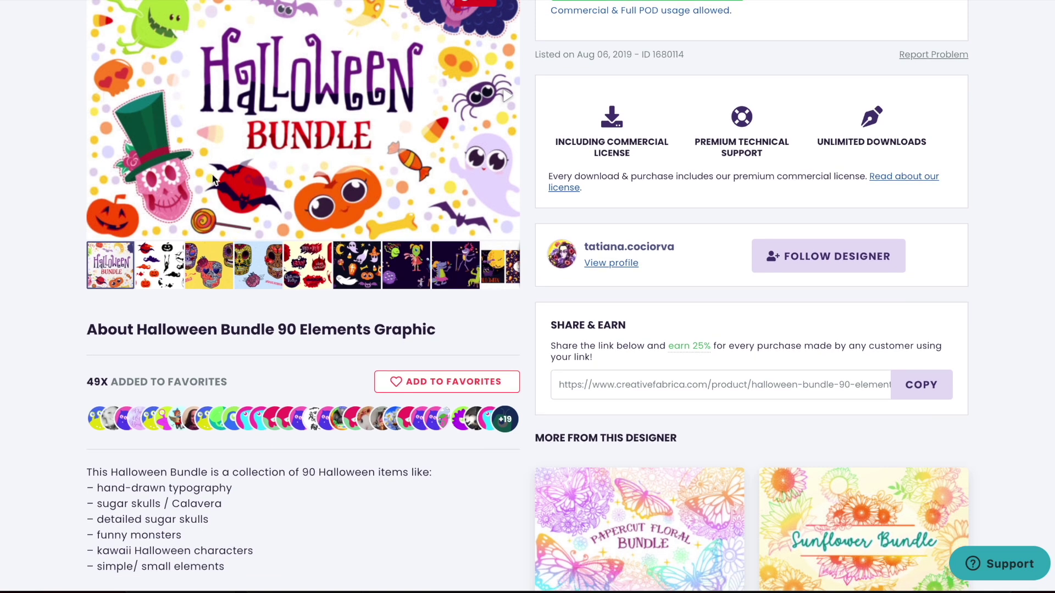
scroll(331, 231, "up", 3)
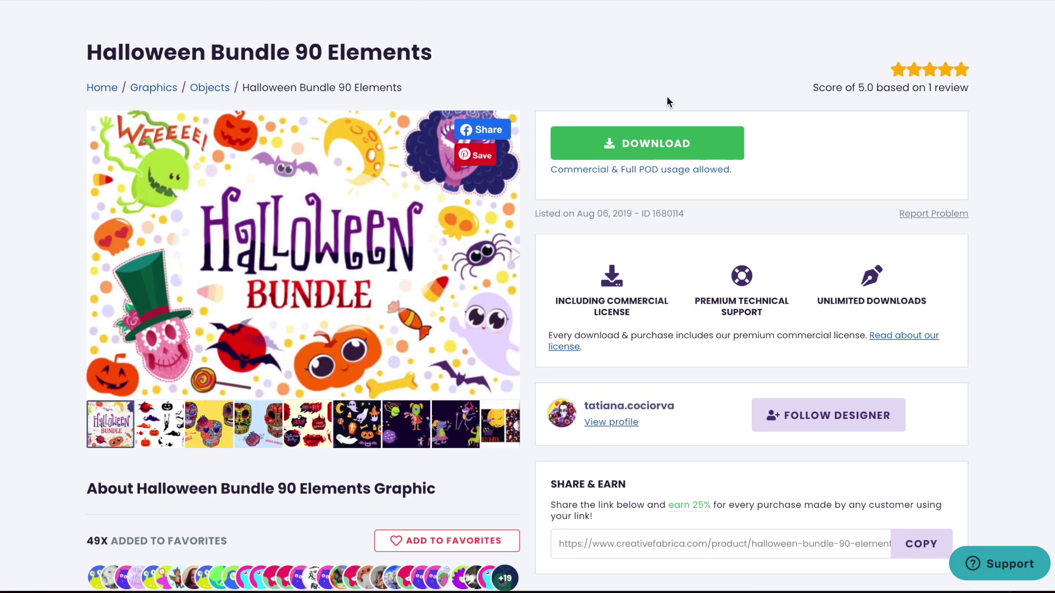
left_click(652, 150)
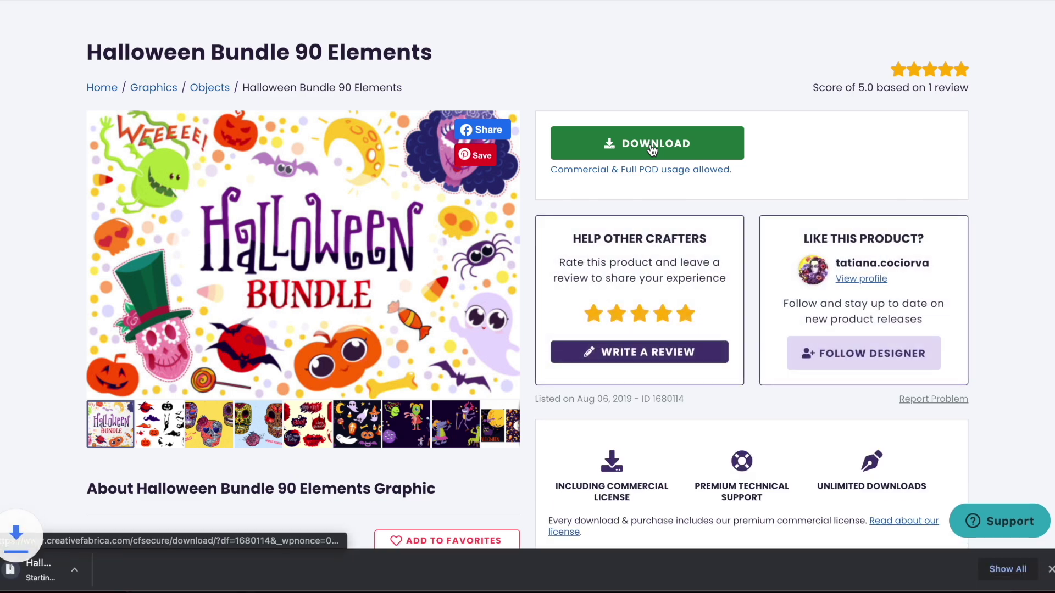
scroll(845, 182, "down", 5)
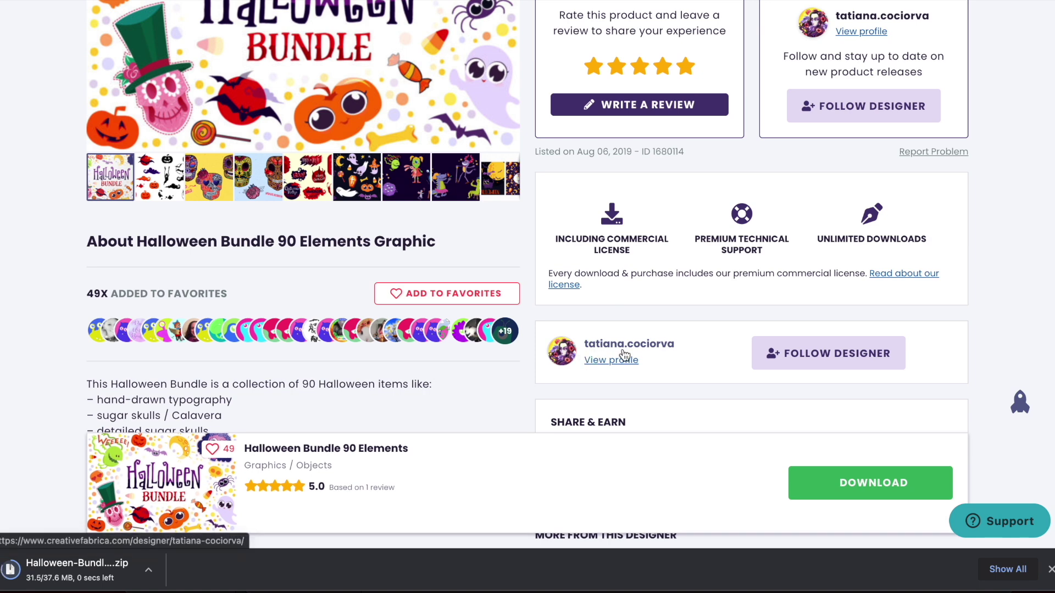
Open the downloaded Halloween bundle folder and examine its files and the artwork in the Illustrations subfolder
left_click(84, 574)
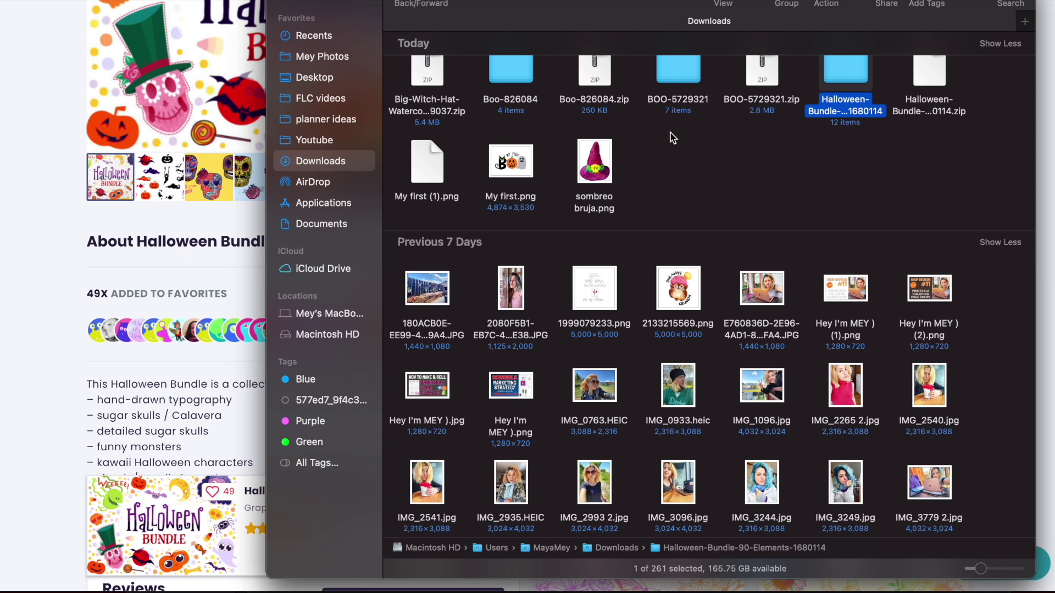
double_click(838, 74)
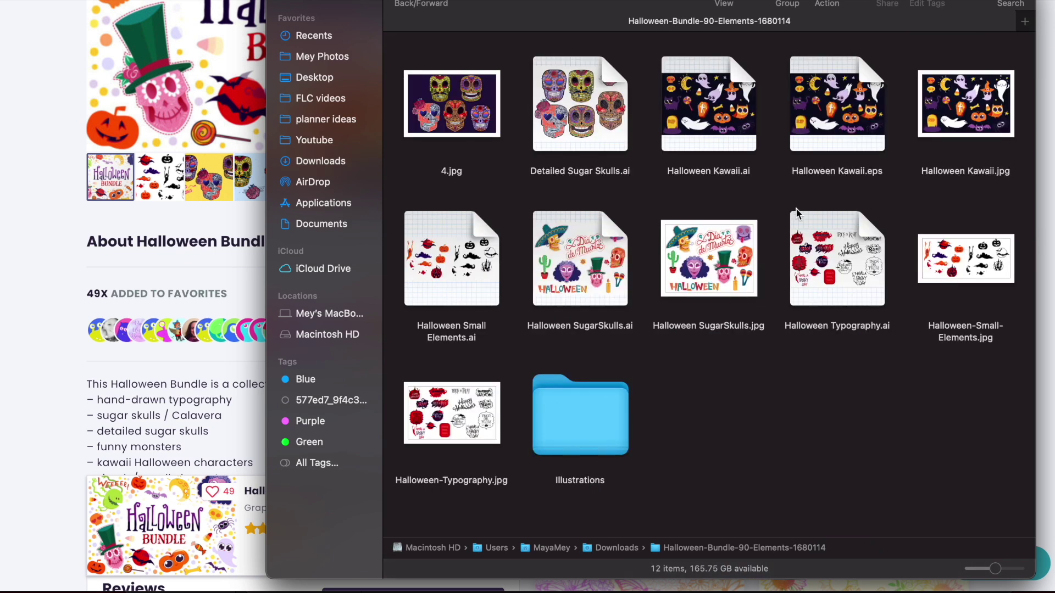
double_click(579, 414)
scroll(694, 211, "down", 3)
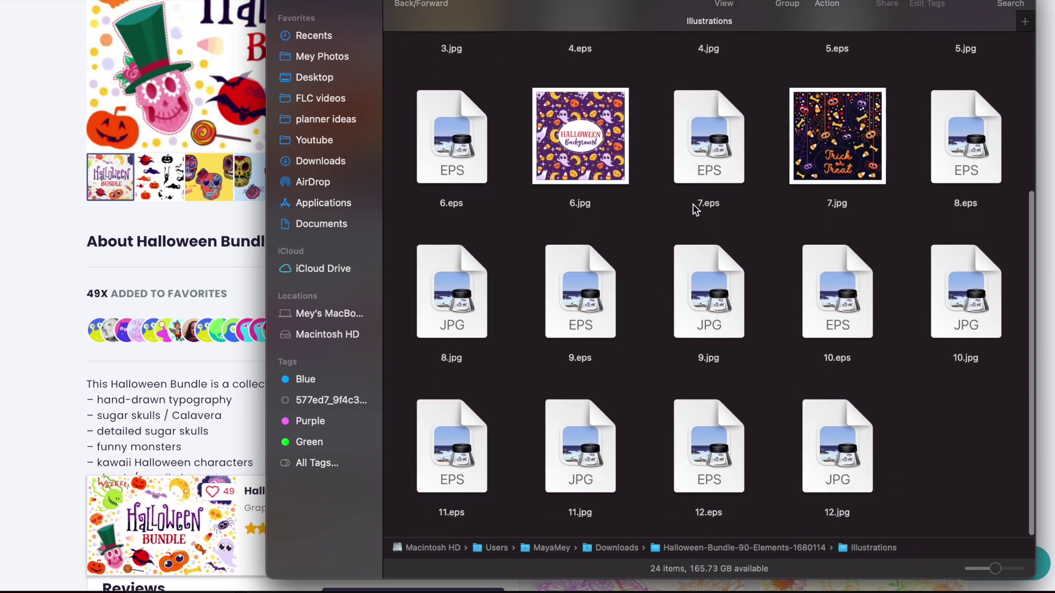
scroll(693, 211, "up", 2)
scroll(694, 211, "up", 3)
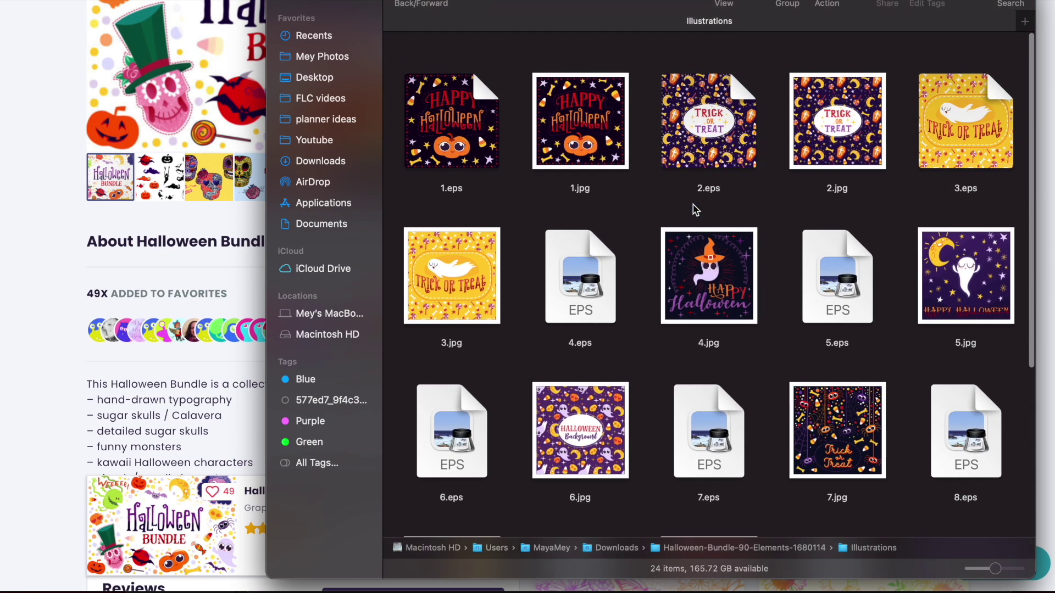
scroll(694, 214, "down", 5)
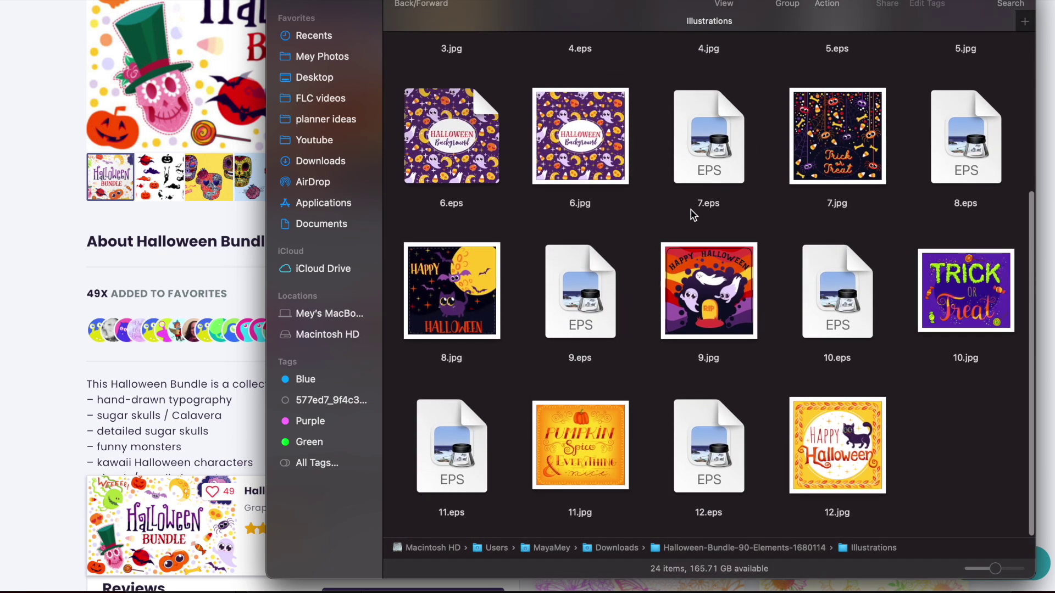
scroll(494, 55, "up", 5)
left_click(411, 0)
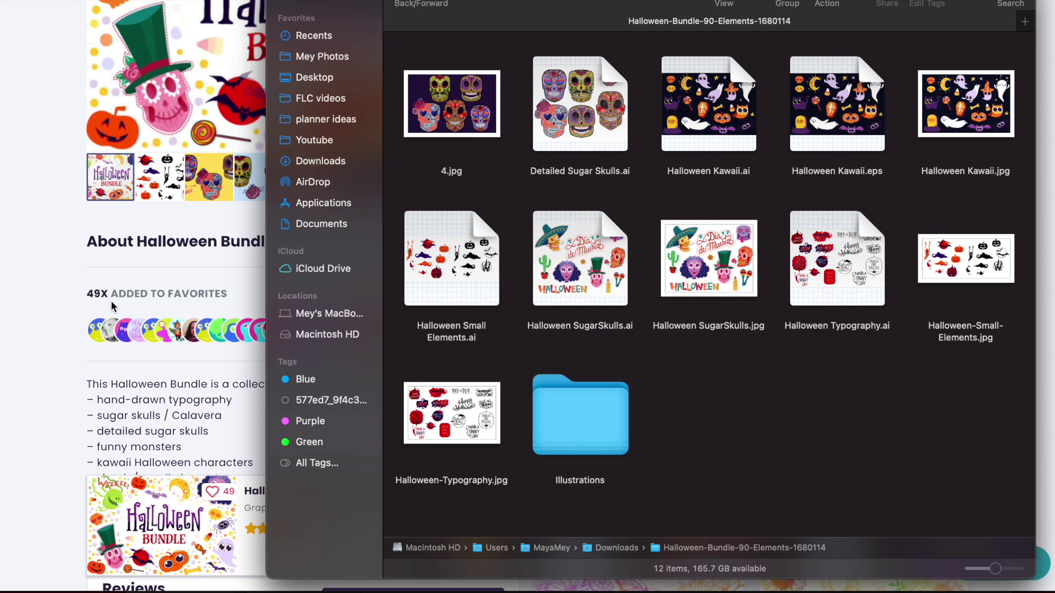
Browse the witch hat graphics on Creative Fabrica and download "Halloween Witch Hats and Boots"
left_click(119, 269)
scroll(385, 220, "up", 6)
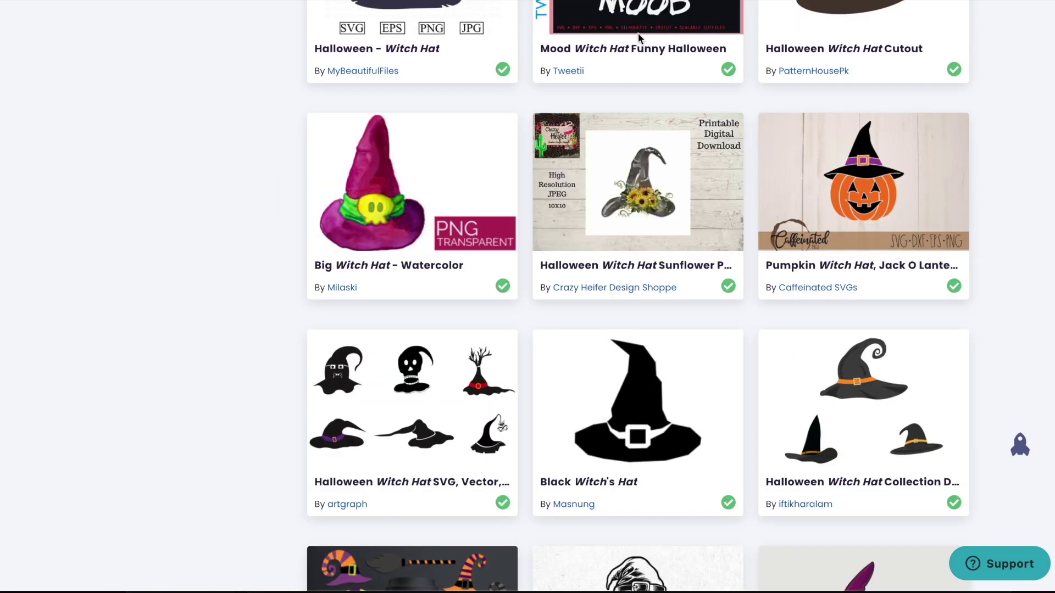
scroll(640, 220, "down", 13)
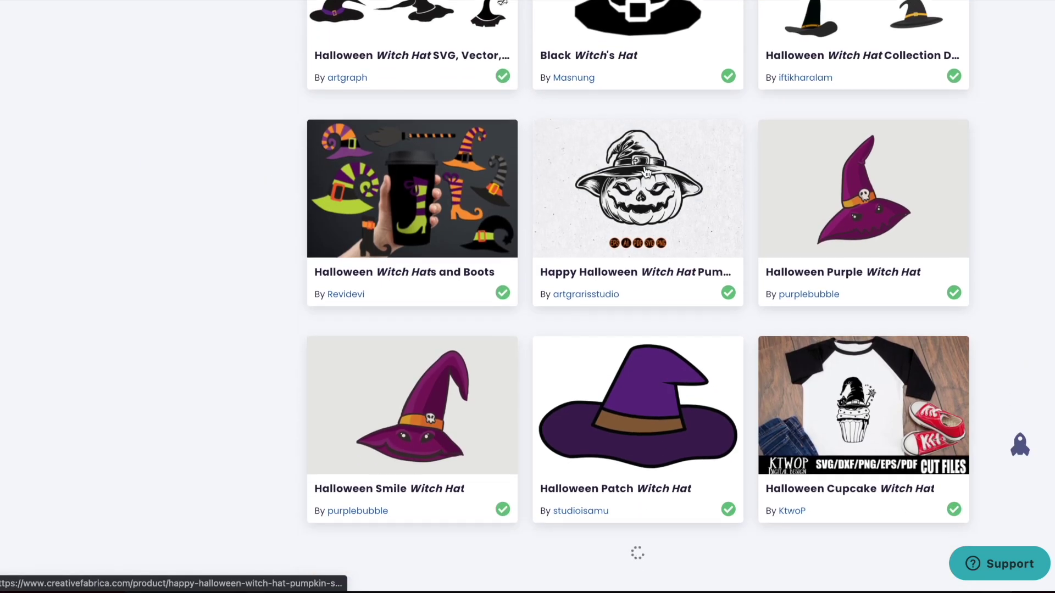
scroll(638, 318, "up", 6)
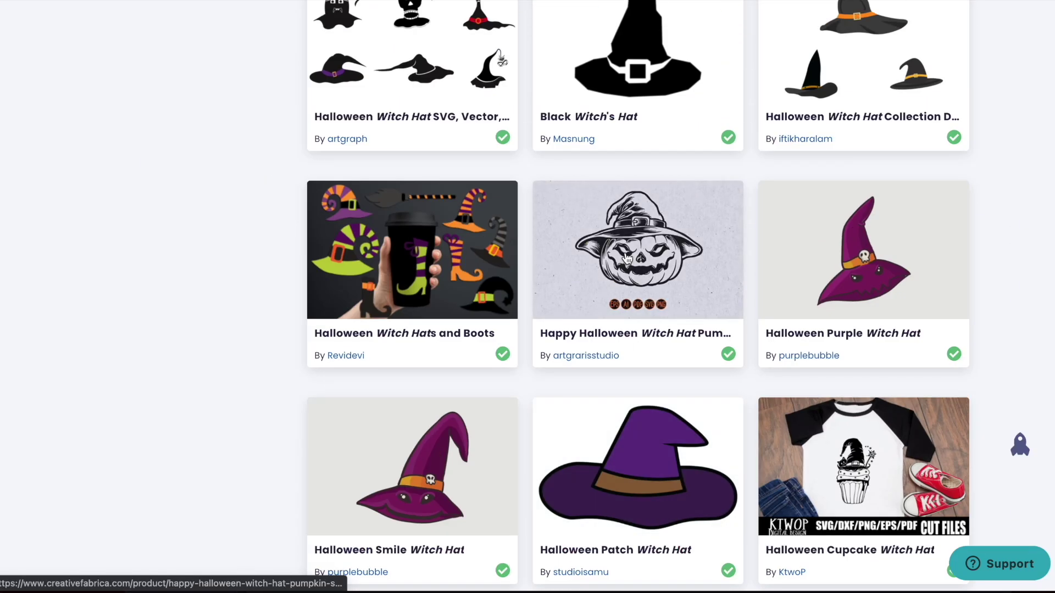
scroll(624, 257, "down", 3)
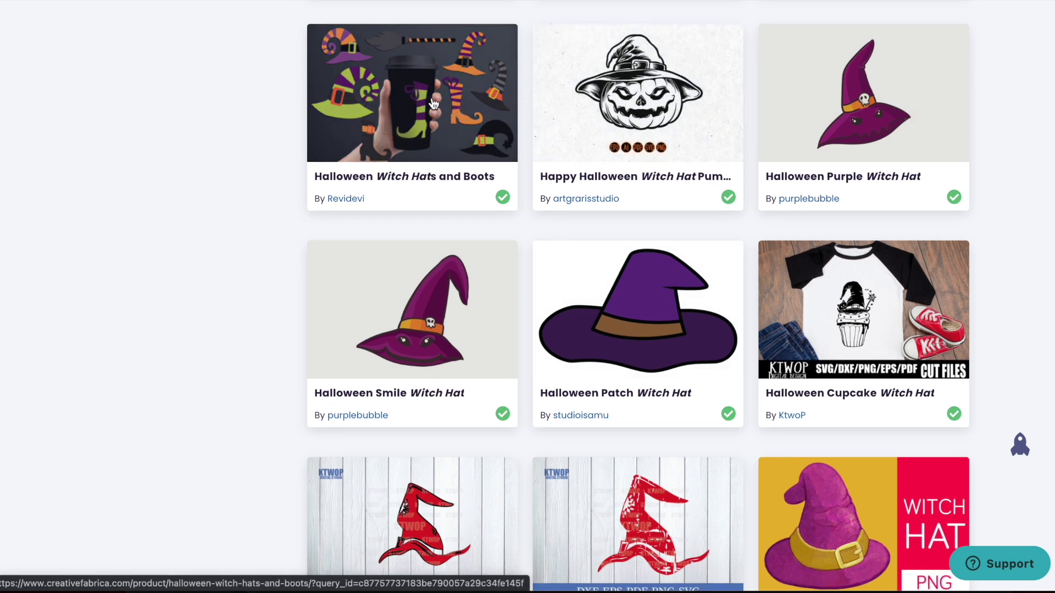
left_click(438, 100)
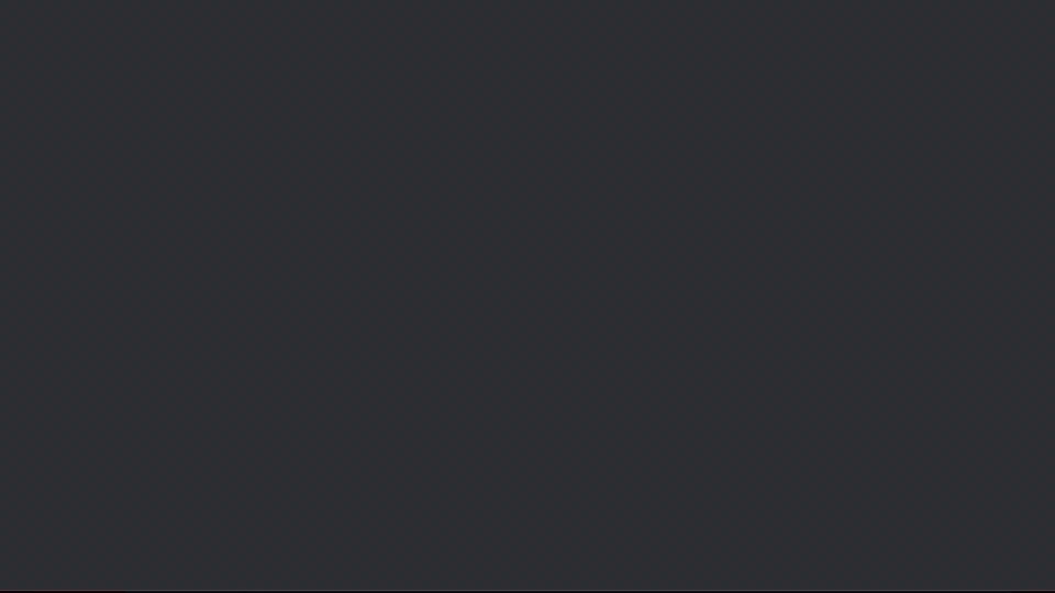
scroll(517, 257, "up", 6)
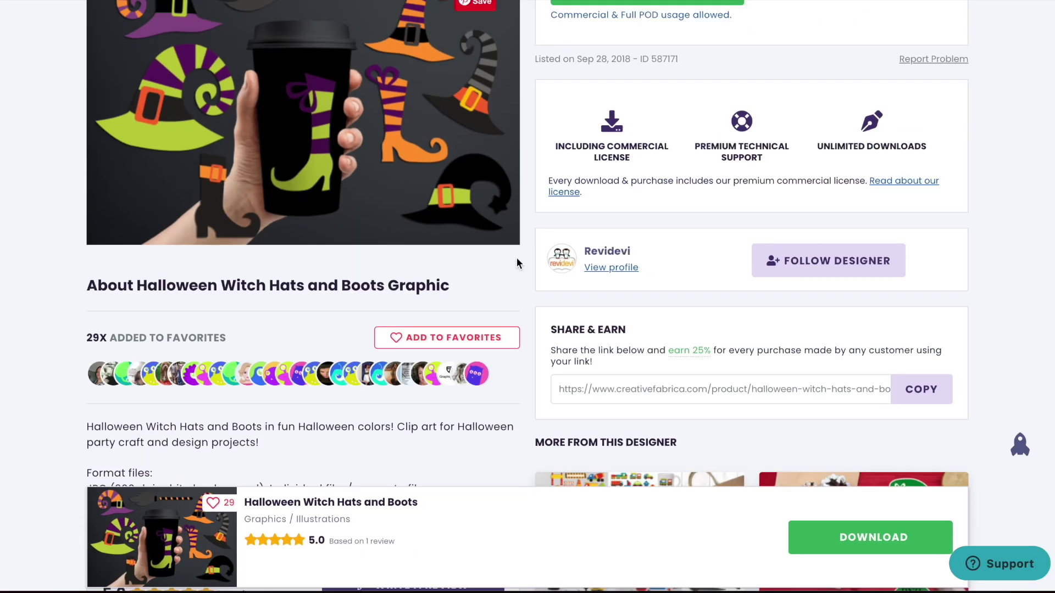
left_click(610, 101)
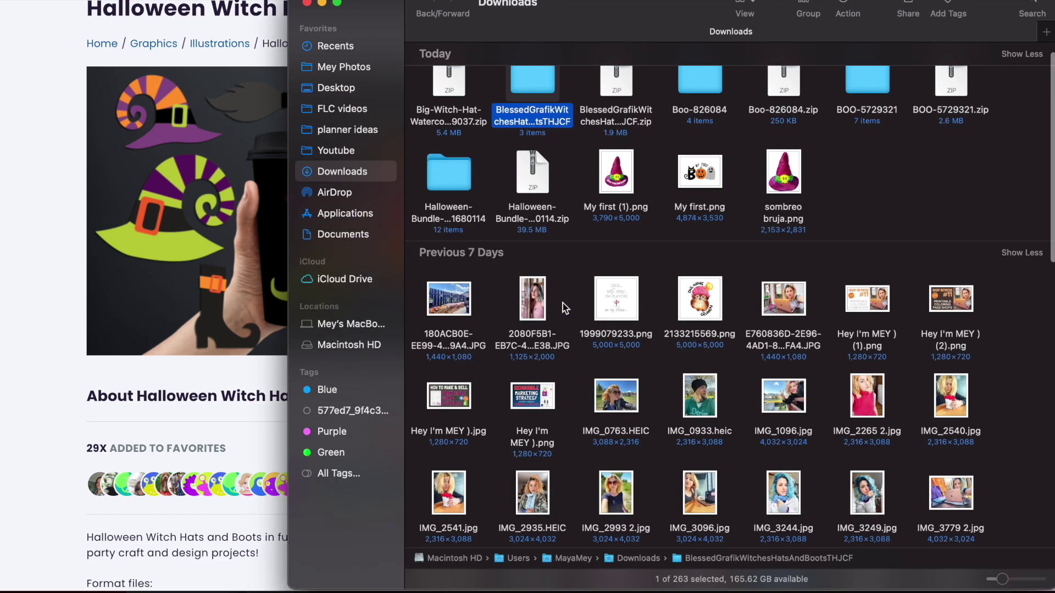
Open the ClipartPNG folder of the downloaded hats and boots, preview WitchesHatsAndBootsP9.png and check its image dimensions
double_click(522, 159)
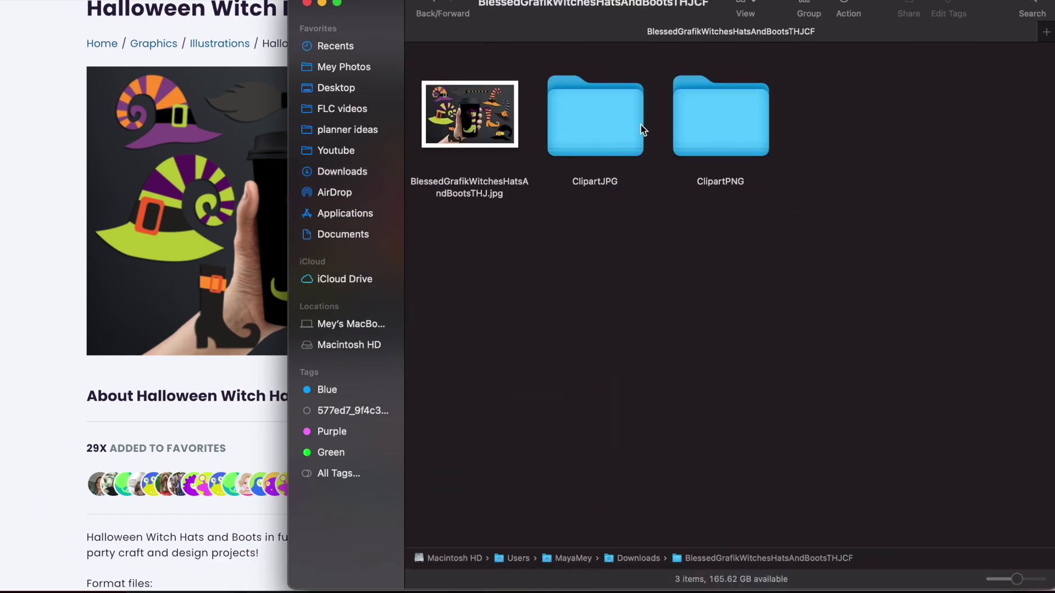
double_click(715, 121)
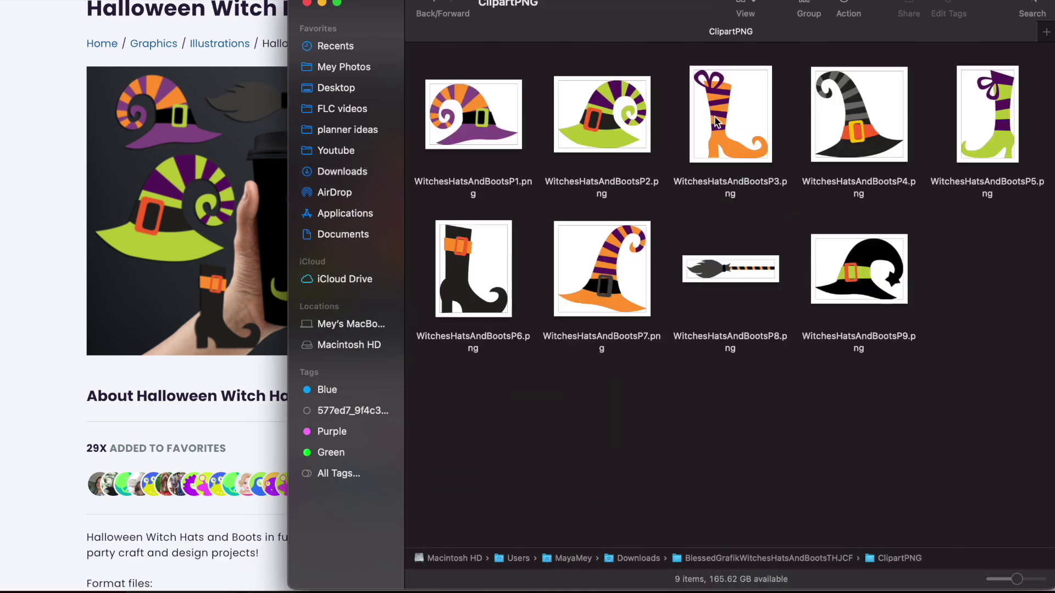
left_click(899, 299)
key("space")
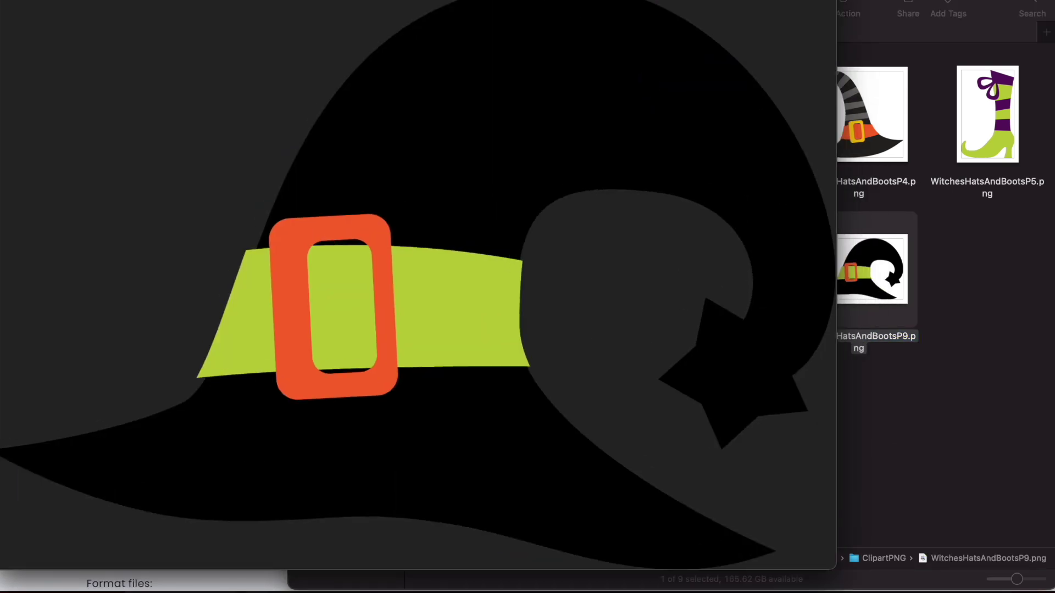
left_click(298, 0)
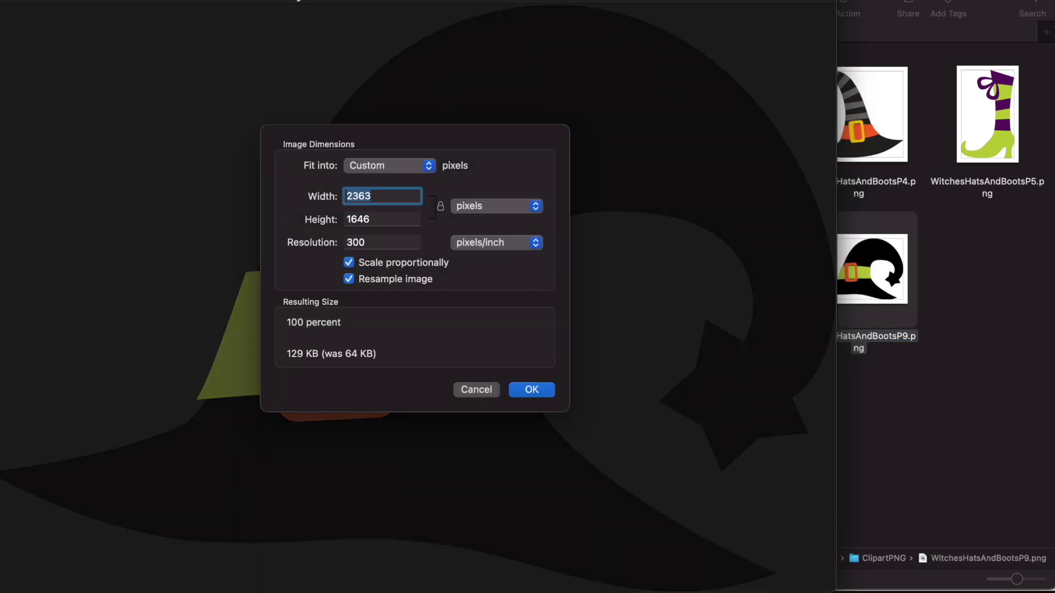
key("Escape")
key("super+w")
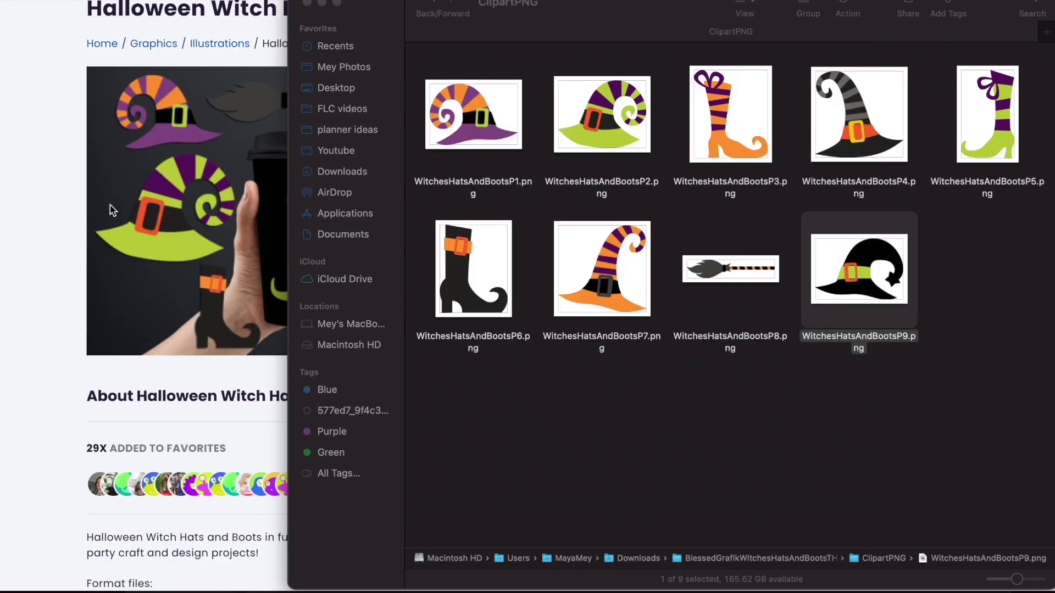
Switch to the "My first" design in Canva and bring the ClipartPNG folder up in front of its uploads
left_click(123, 200)
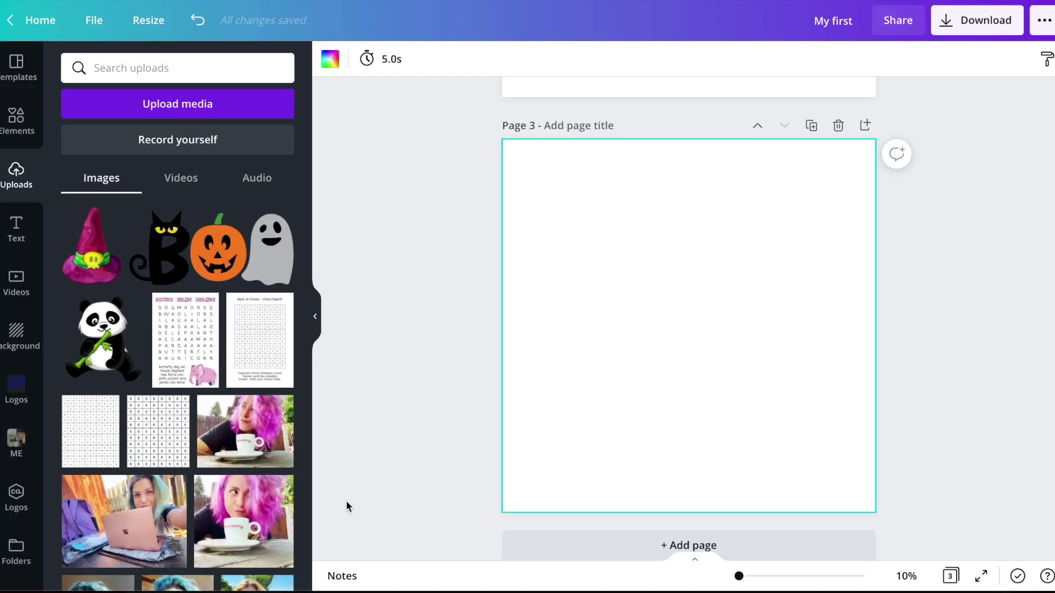
left_click(84, 549)
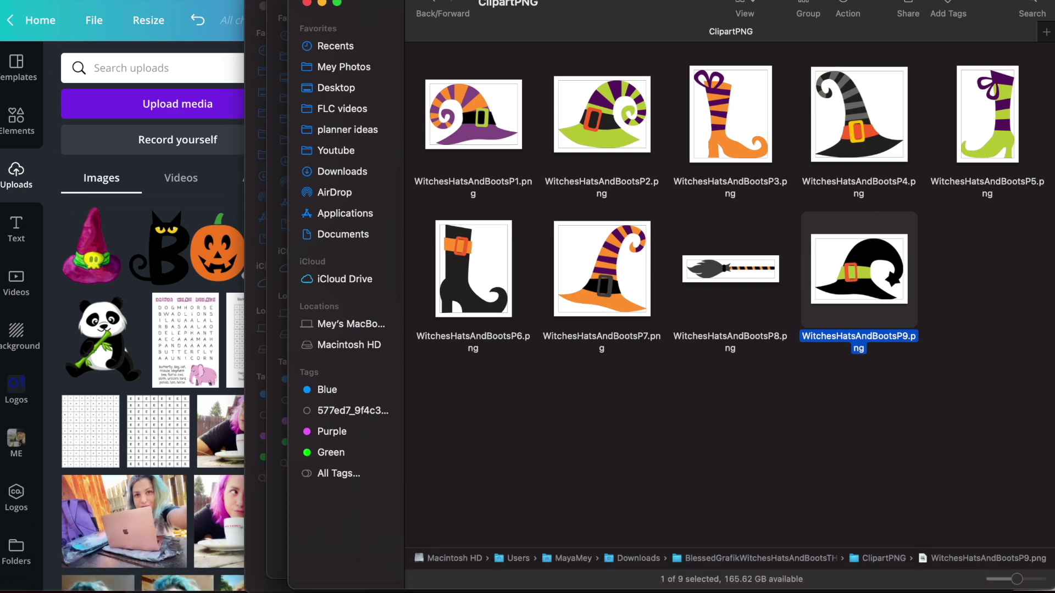
Upload all the WitchesHatsAndBoots PNG files from the ClipartPNG folder into the design's uploads
left_click(787, 211)
key("super+a")
left_click_drag(478, 115, 117, 350)
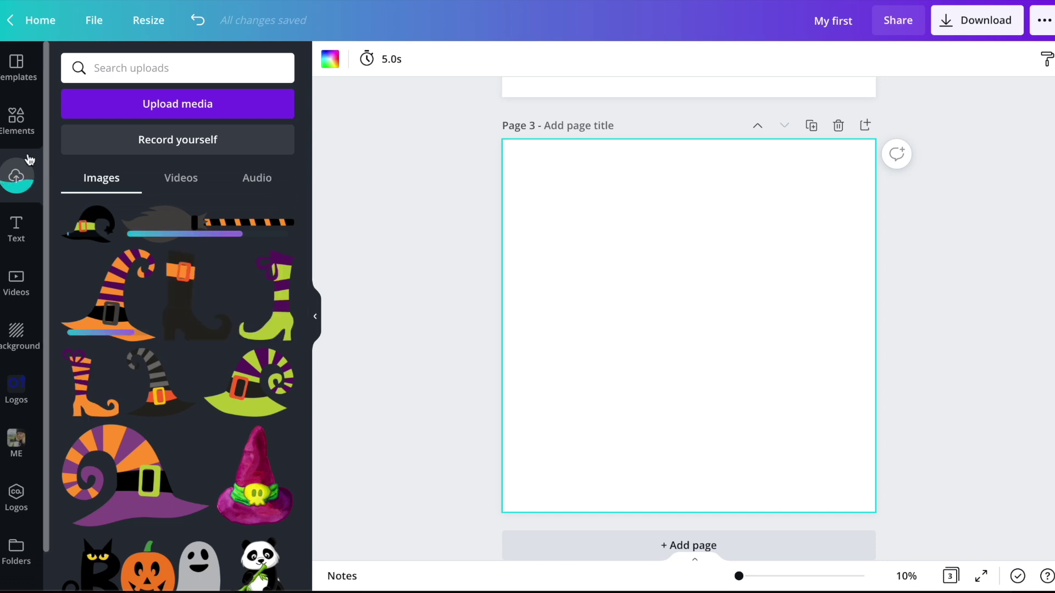
Search the elements library for "pumpkin" and narrow the results to graphics
left_click(17, 124)
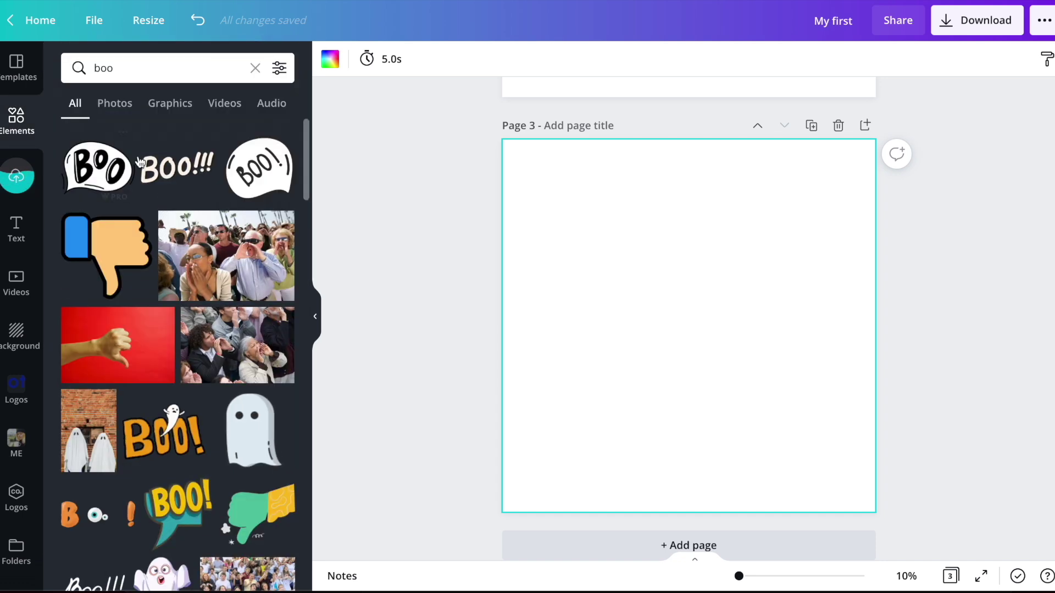
left_click(126, 74)
type("pump")
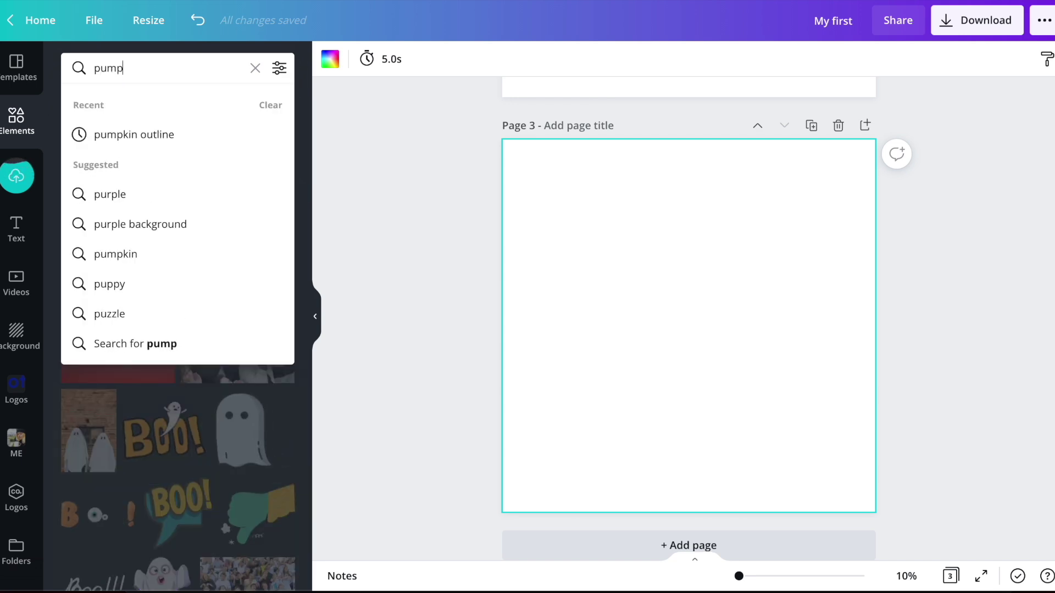
type("kin")
key("Return")
scroll(254, 235, "down", 5)
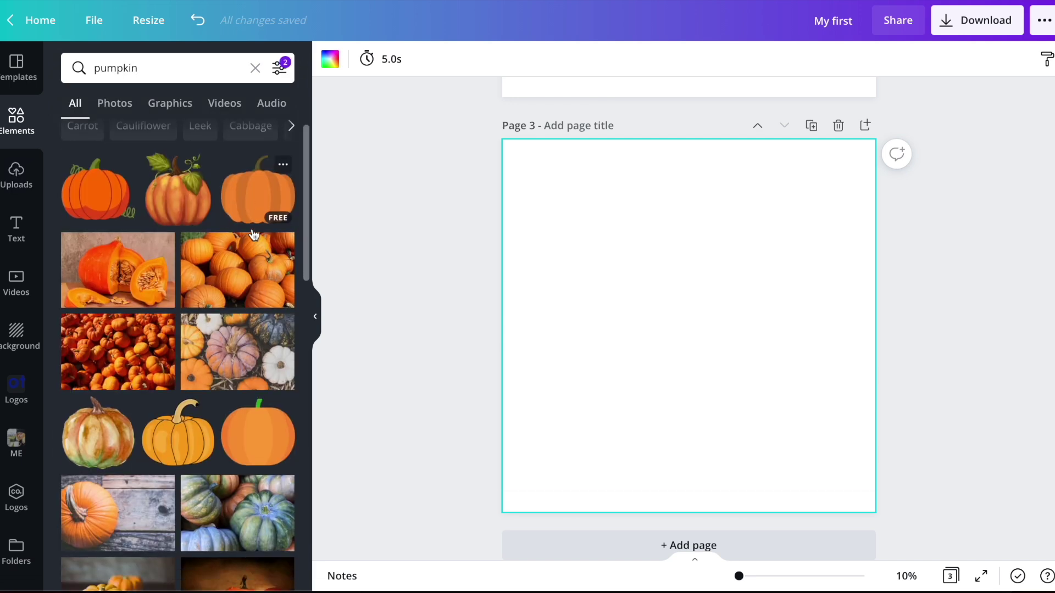
scroll(250, 232, "down", 1)
left_click(159, 106)
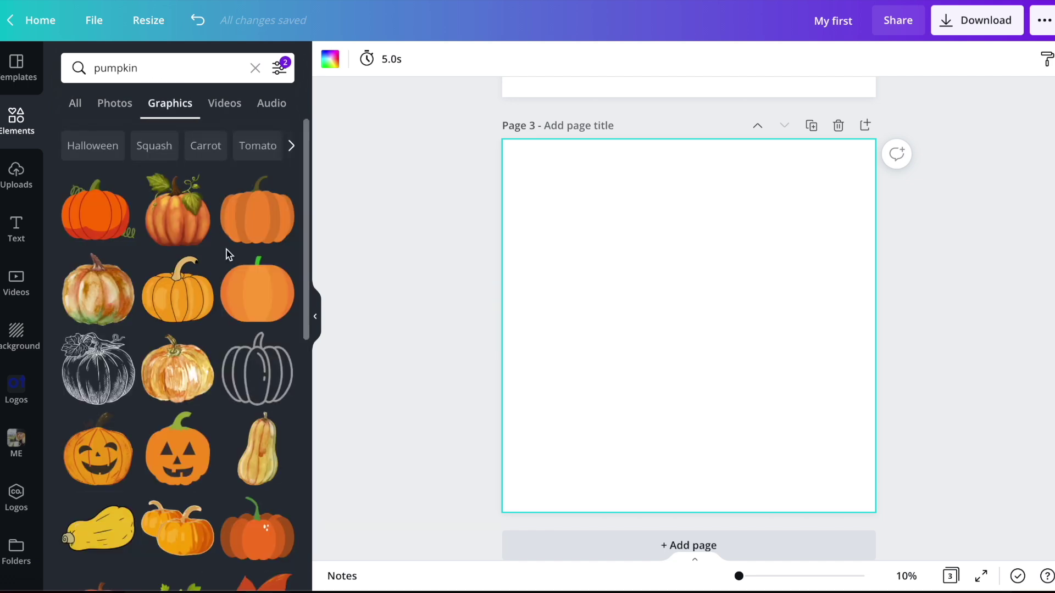
Add the black-faced jack-o'-lantern with a green stem and the recommended hanging spider to page 3
scroll(209, 328, "down", 3)
left_click(189, 319)
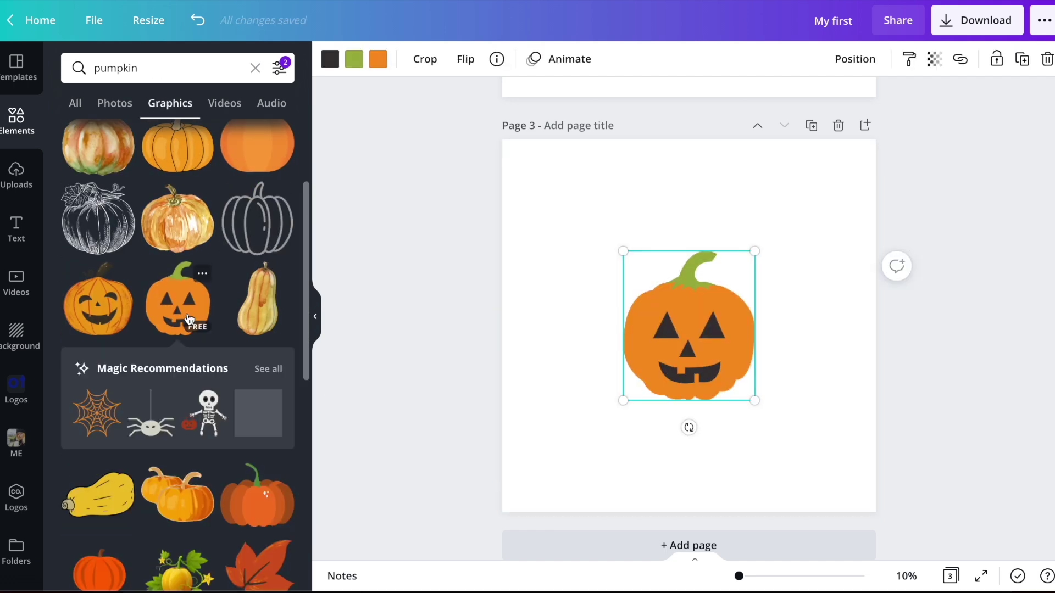
scroll(233, 335, "down", 3)
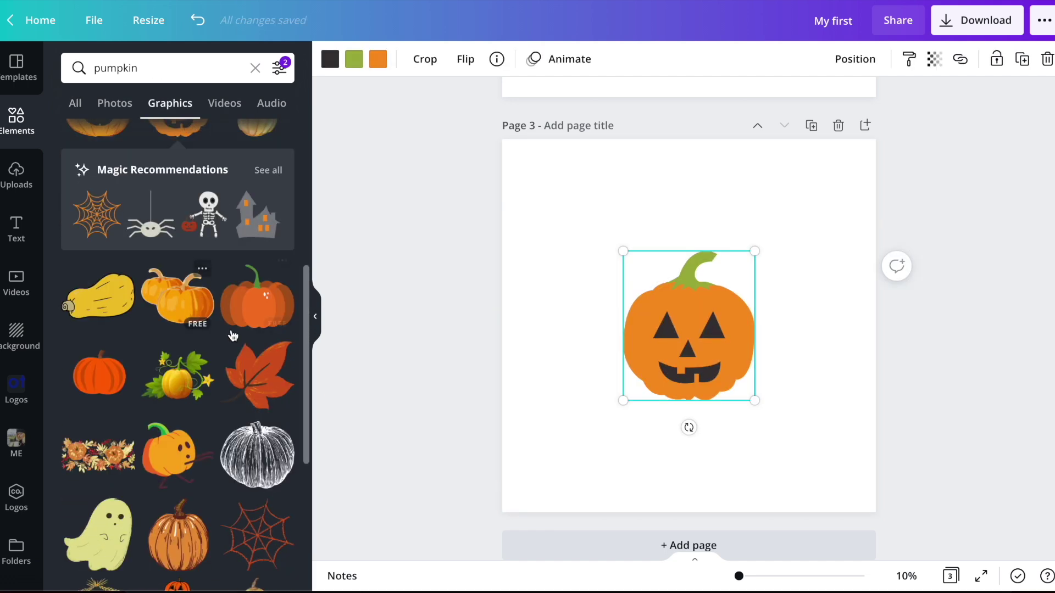
left_click(154, 226)
Add the yellow-faced jack-o'-lantern, place it in the page's upper-left area, and delete the spider
scroll(120, 384, "down", 7)
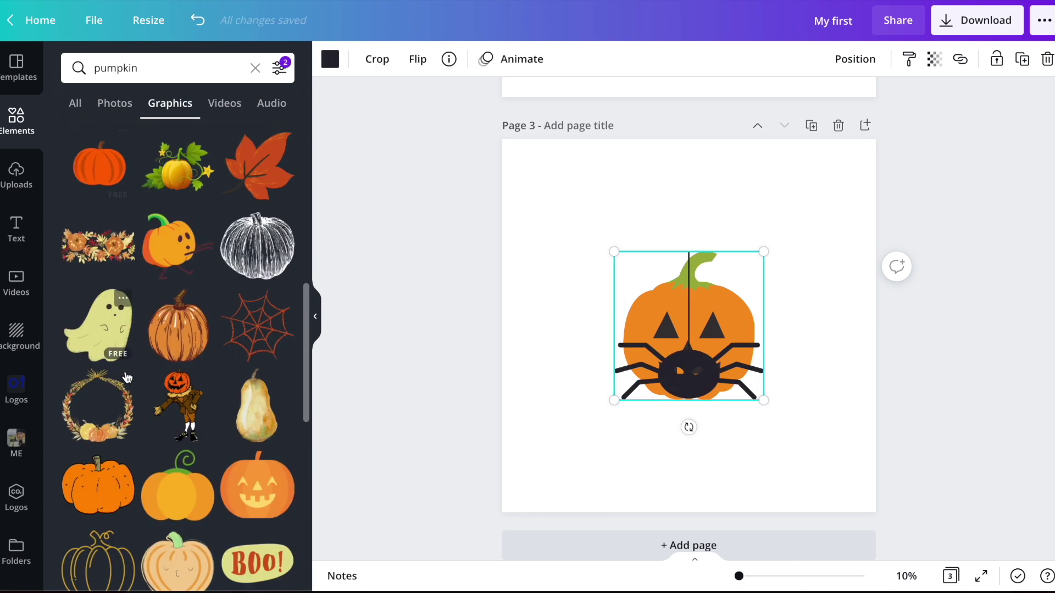
left_click(265, 343)
left_click_drag(666, 306, 584, 217)
left_click(620, 327)
key("Delete")
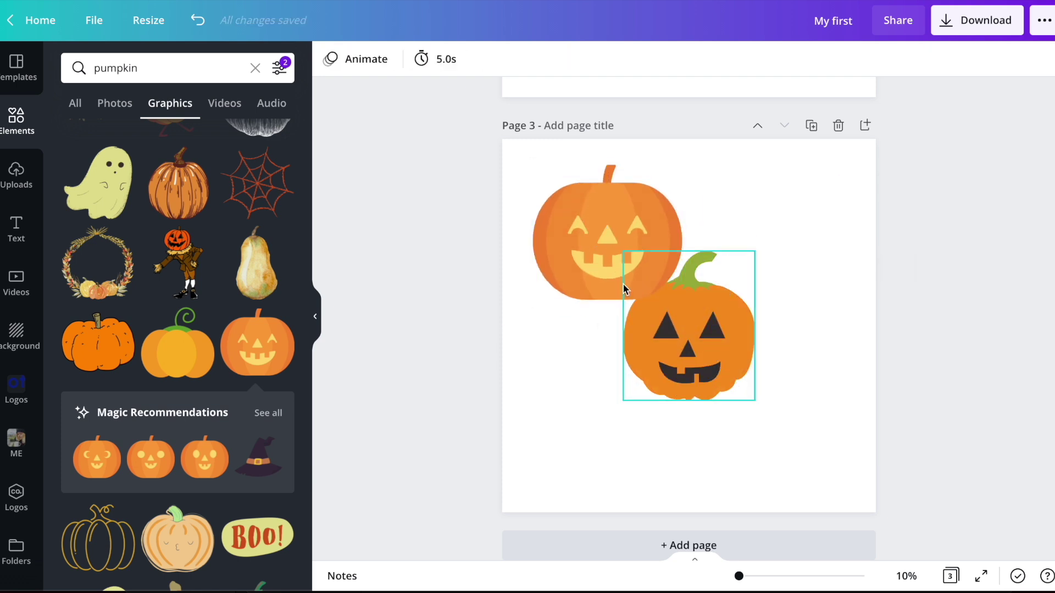
Add the BOO! graphic and the arched cat to page 3, placing the cat in the page's upper-right corner
scroll(113, 265, "down", 4)
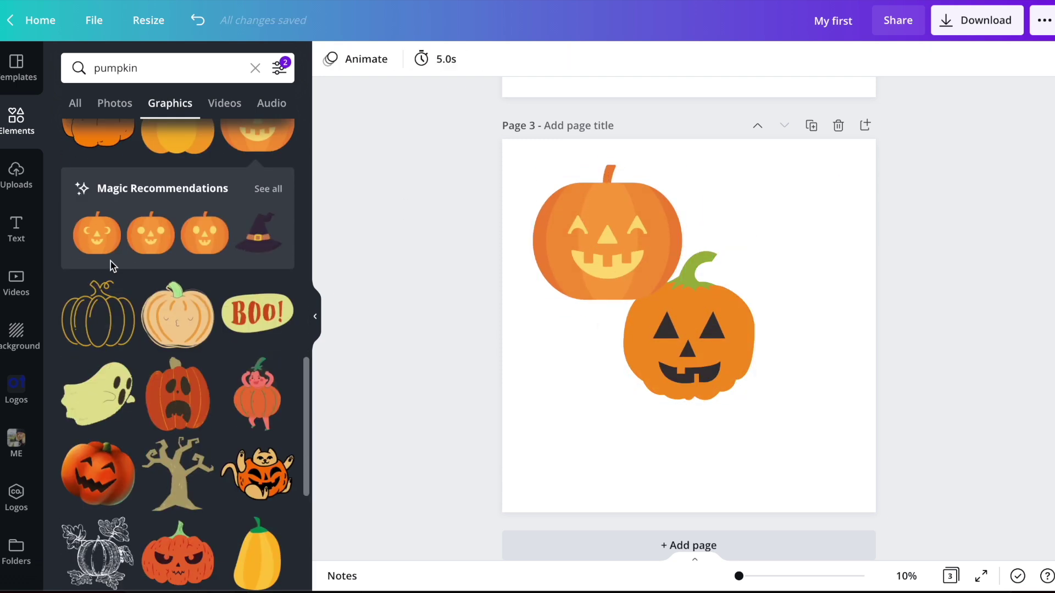
left_click(256, 320)
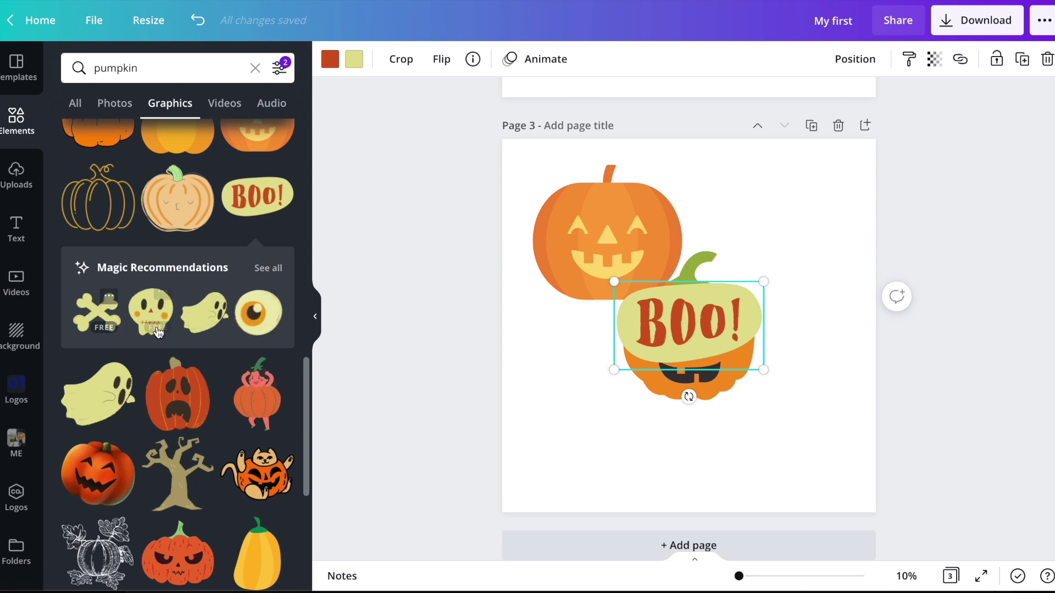
scroll(183, 389, "down", 5)
left_click(183, 389)
left_click_drag(701, 334, 789, 233)
Recolor the cat's body with black from the document colors
left_click(324, 59)
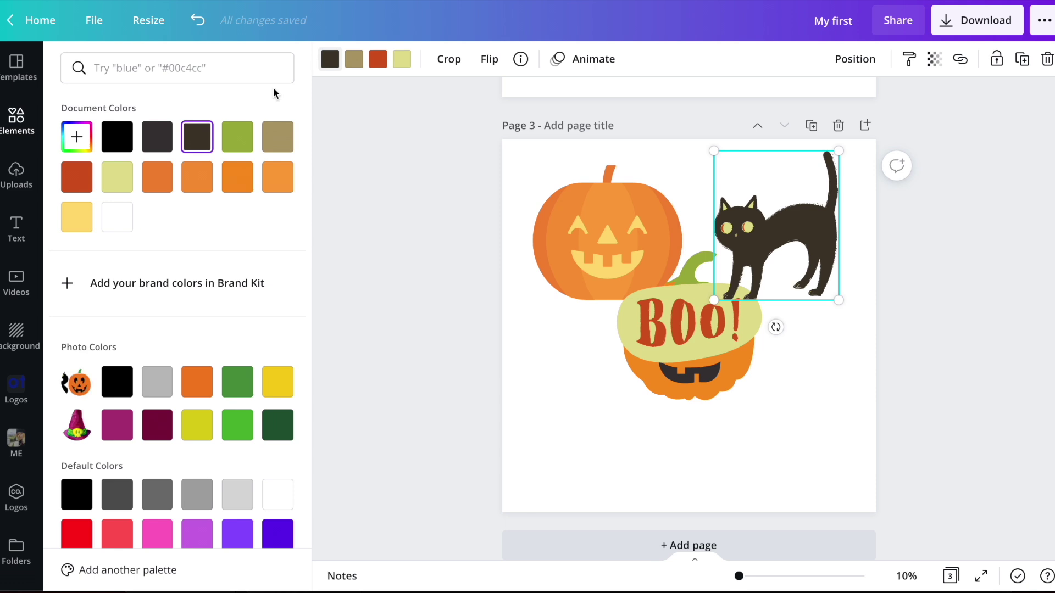
left_click(115, 137)
key("Escape")
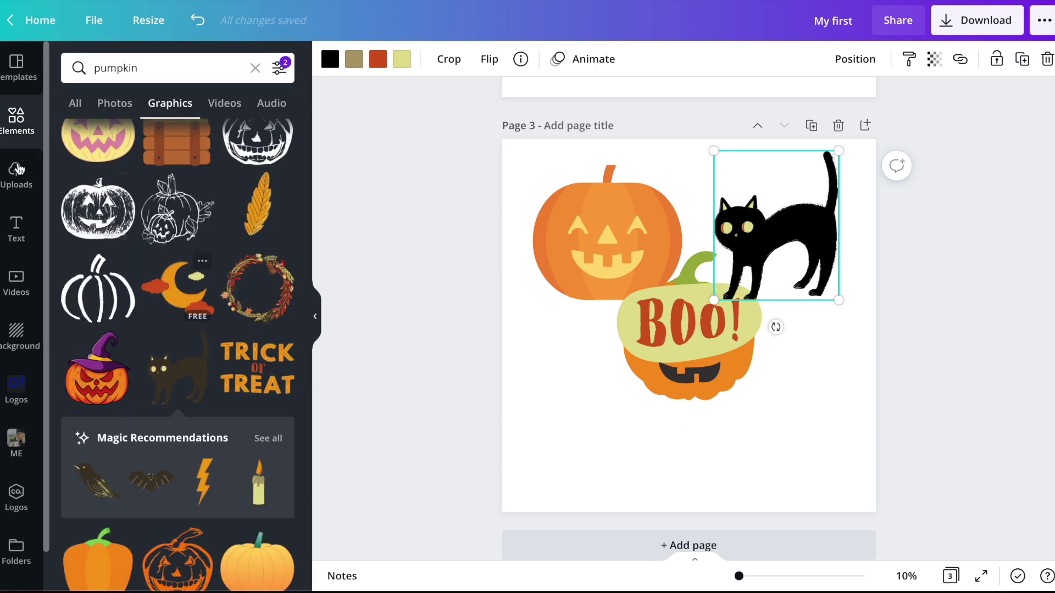
Shrink the yellow-faced pumpkin in the page's upper-left corner, and arrange BOO! below it and the green-stemmed pumpkin at the page's lower left
left_click(14, 194)
left_click_drag(622, 239, 608, 231)
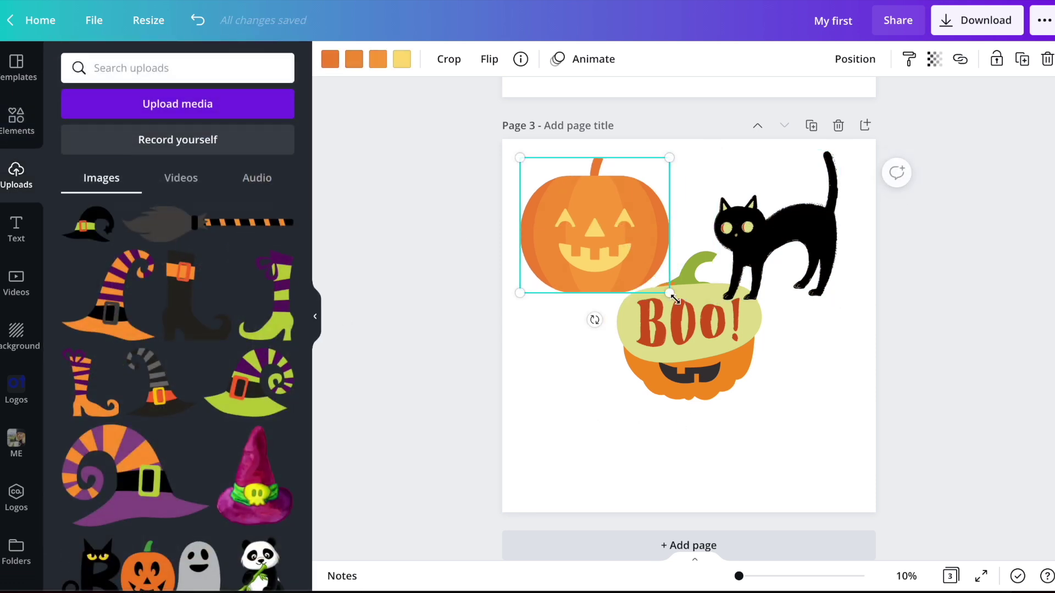
left_click_drag(670, 294, 645, 262)
left_click_drag(702, 321, 607, 301)
left_click_drag(706, 340, 593, 444)
Recolor the green-stemmed pumpkin's face black and its stem with the medium green from the photo colors
left_click(329, 58)
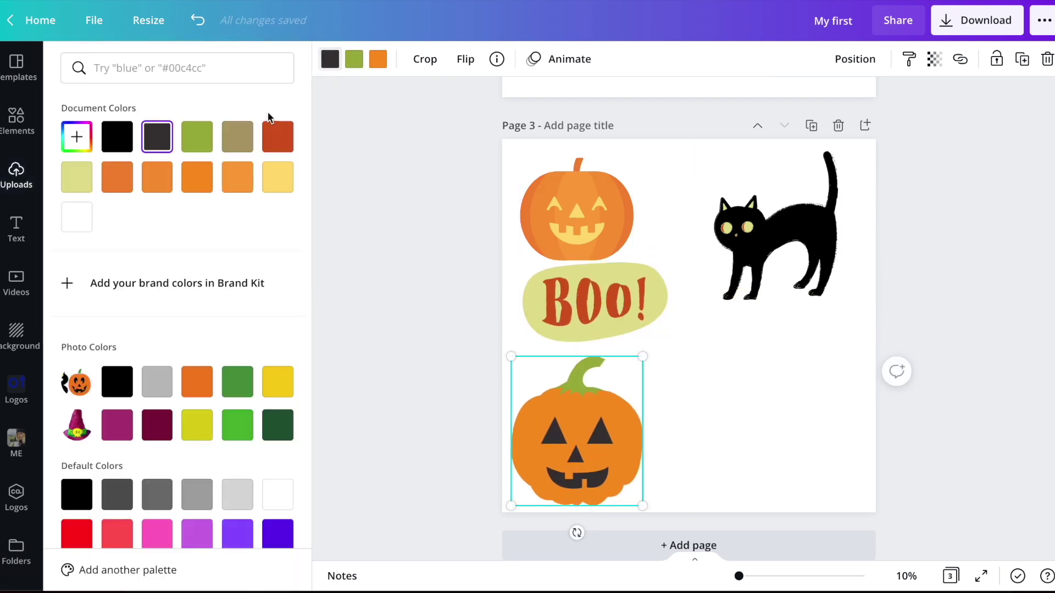
left_click(84, 183)
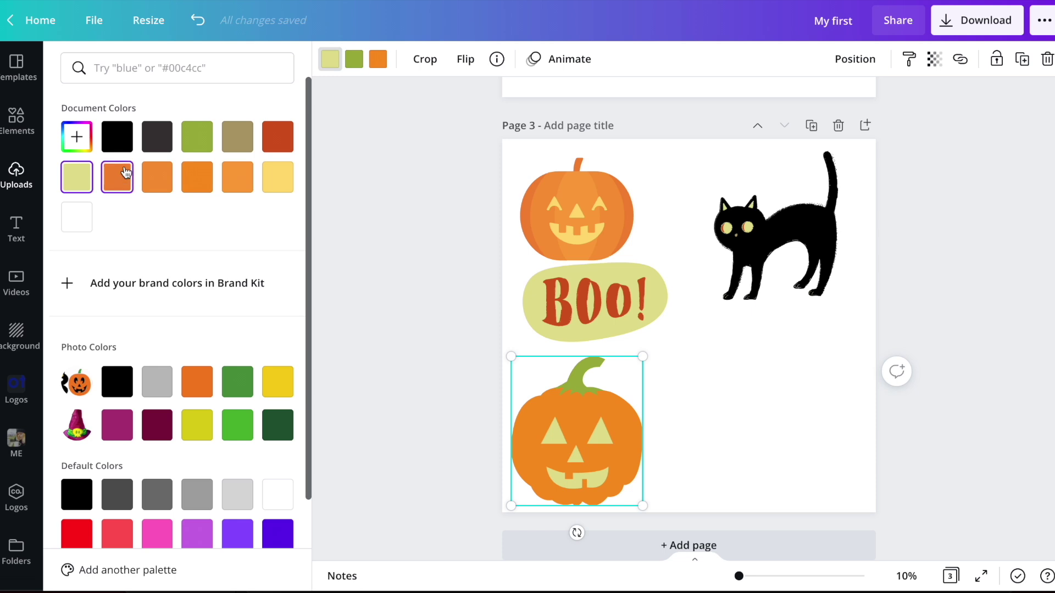
left_click(117, 137)
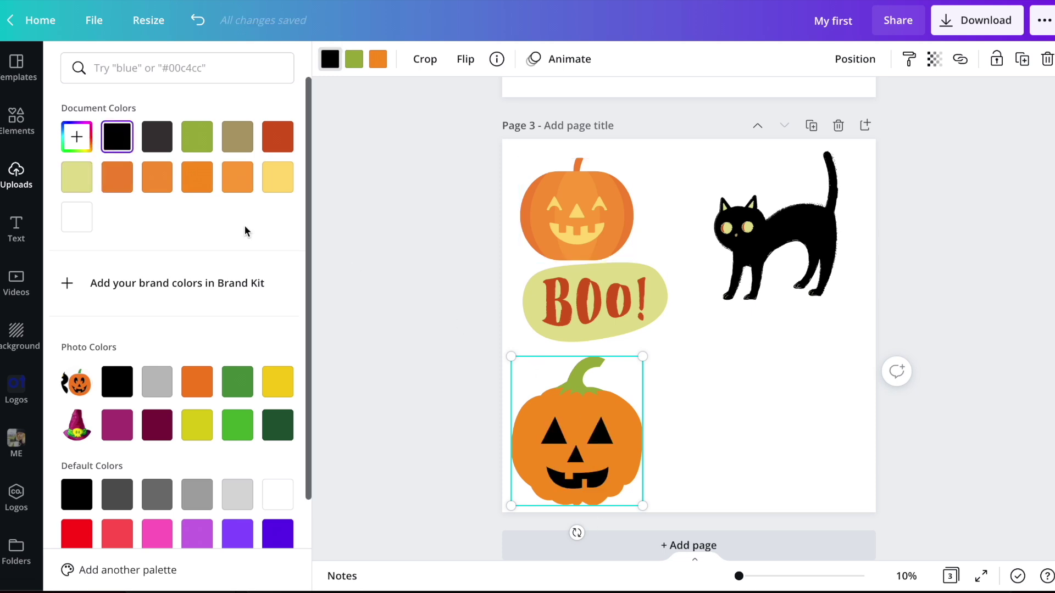
left_click(354, 59)
left_click(237, 382)
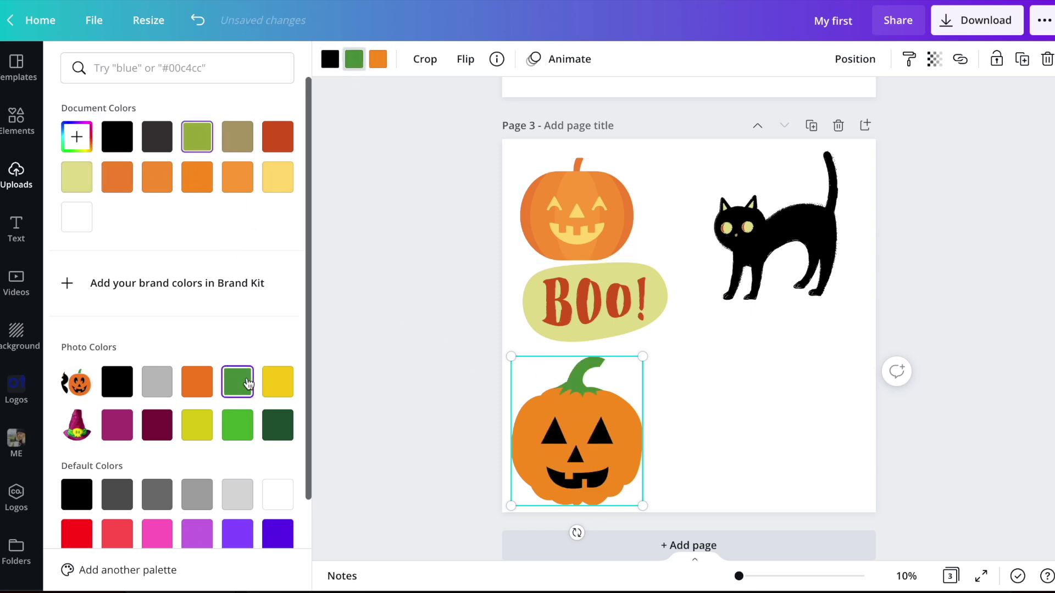
Recolor the yellow face of the upper-left pumpkin with black from the document colors
left_click(588, 207)
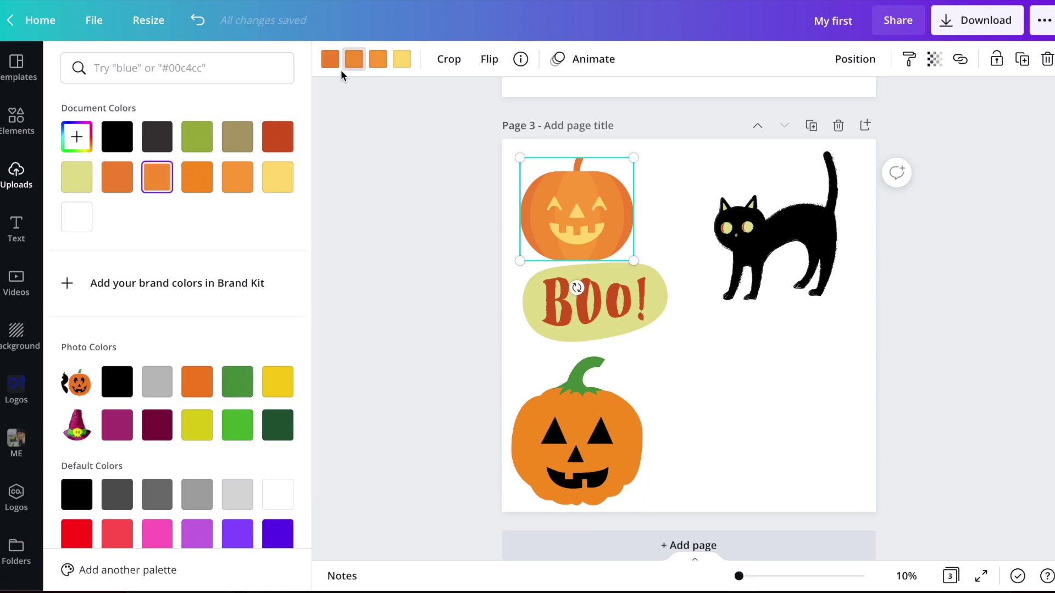
left_click(392, 61)
left_click(117, 137)
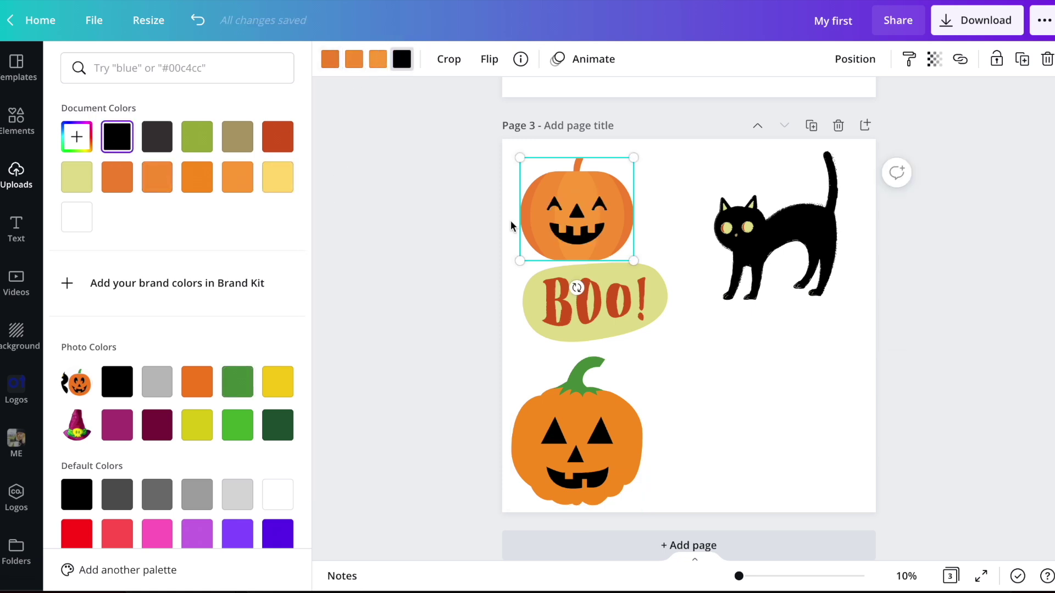
key("Escape")
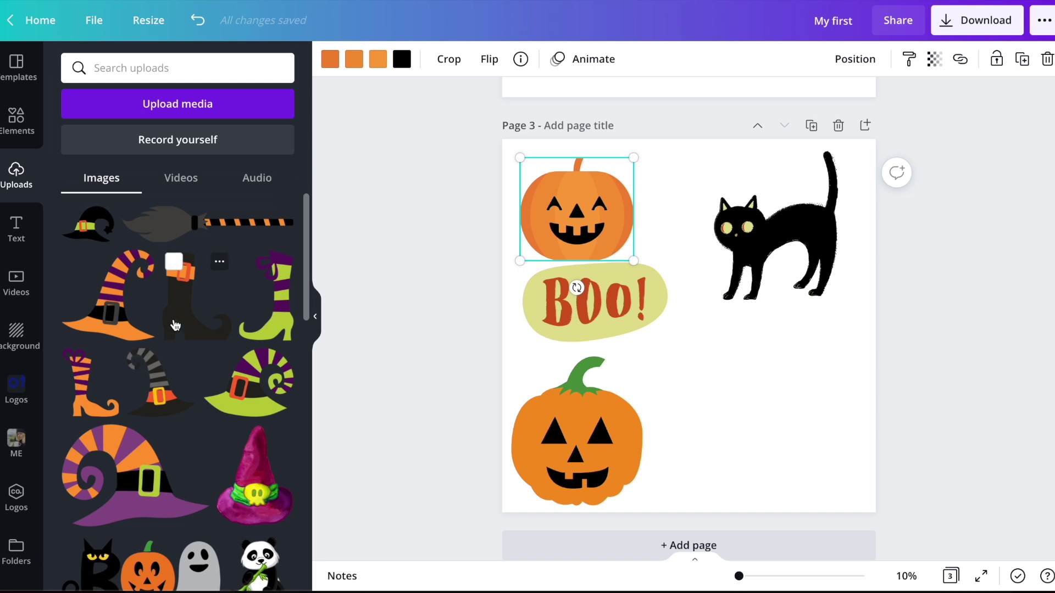
Add the uploaded black boot with the orange buckle, shrink it, and place it in the page's lower-right corner
left_click(175, 328)
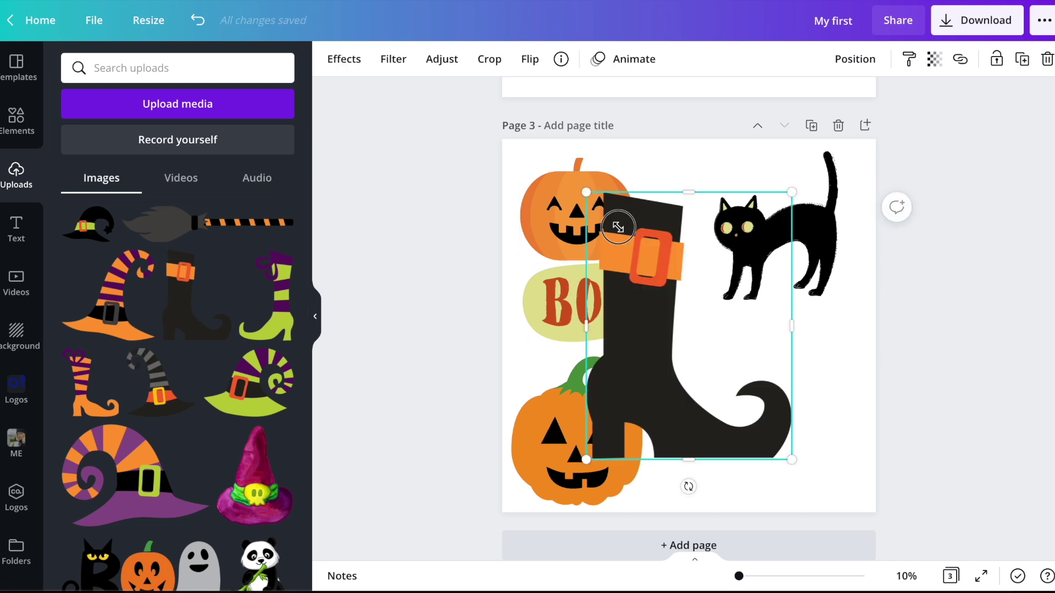
left_click_drag(597, 208, 671, 285)
left_click_drag(706, 388, 754, 431)
Recolor both pumpkins' faces and the cat's body with the boot's near-black photo color
left_click(564, 242)
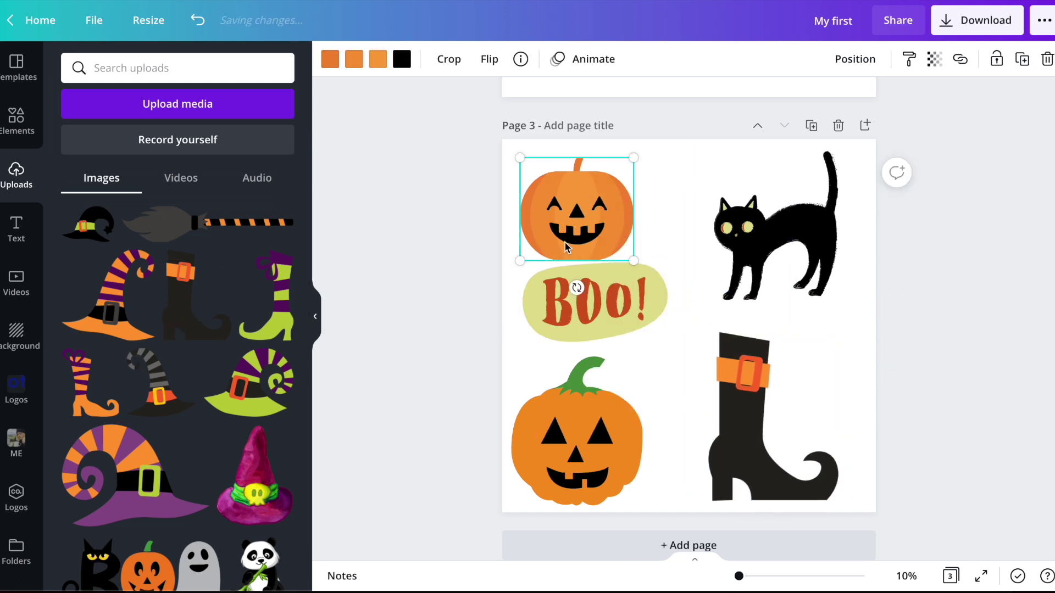
left_click(402, 59)
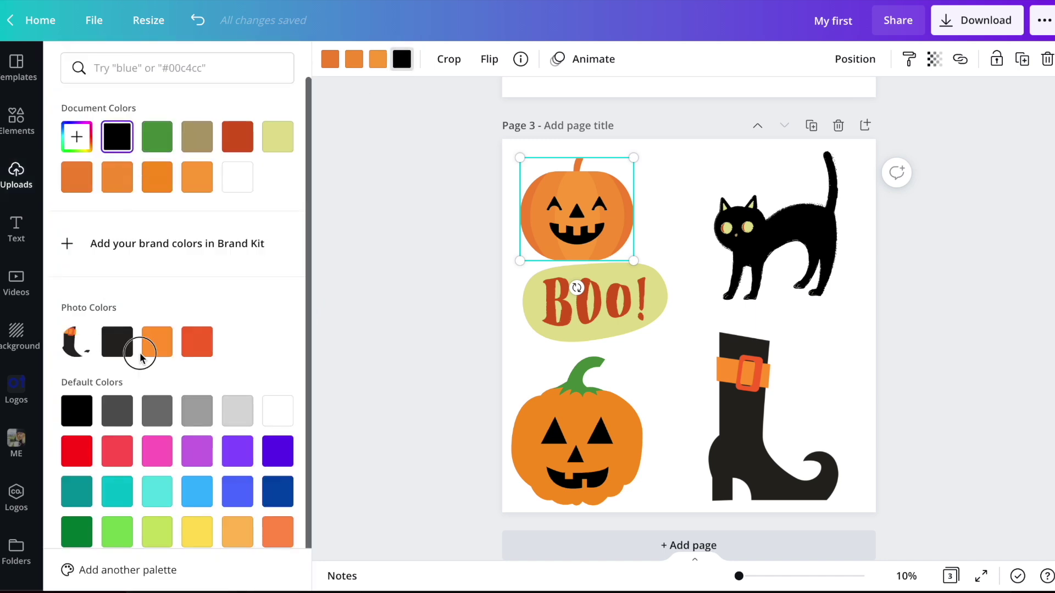
left_click(121, 346)
left_click(560, 407)
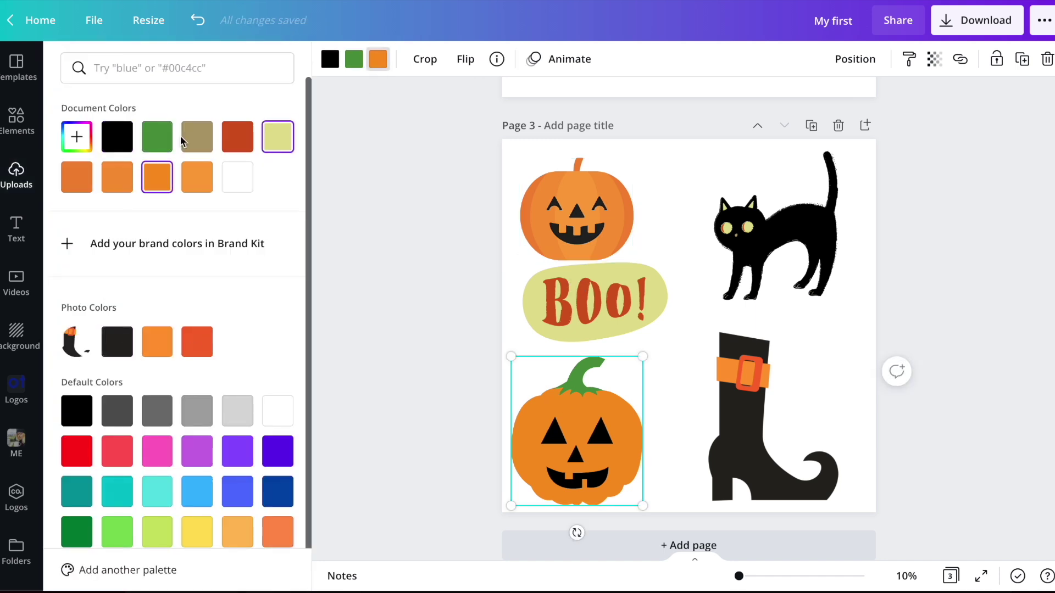
left_click(780, 225)
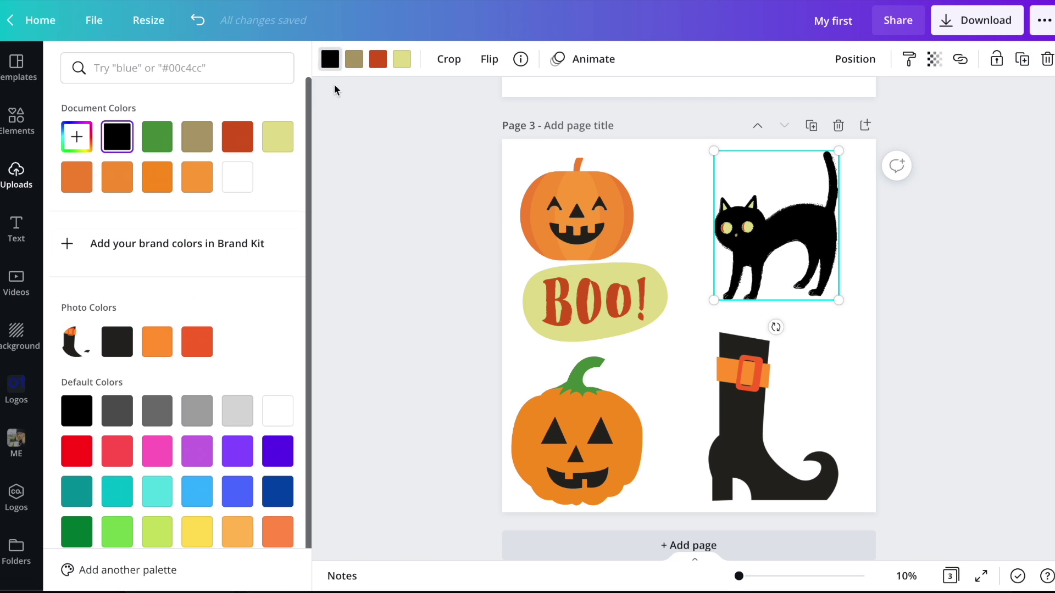
left_click(333, 62)
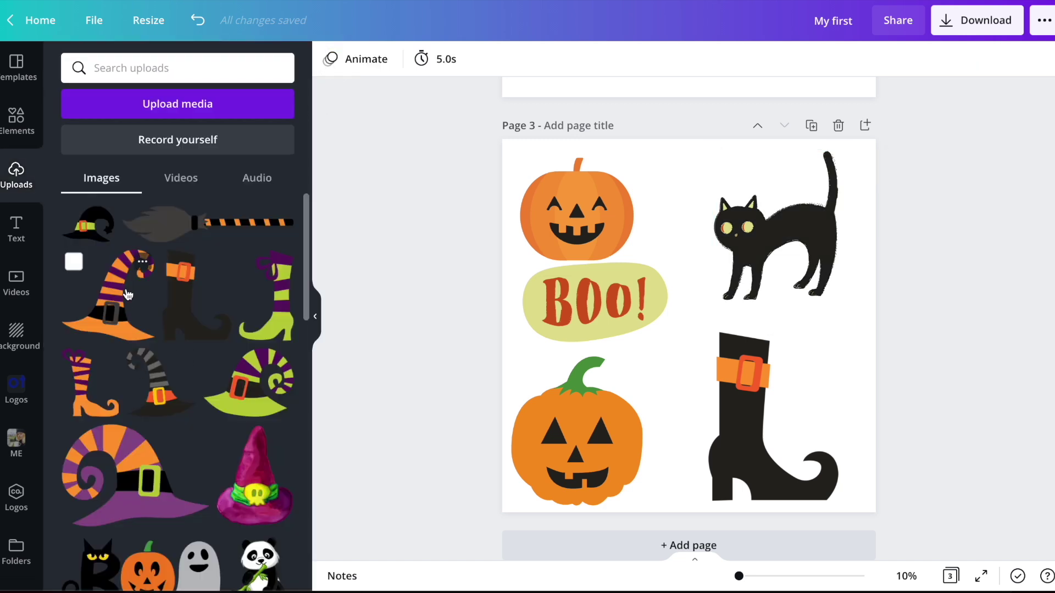
Add the uploaded orange-and-purple striped witch hat, shrink it to about 1,789 by 1,758, and move it near the page's center
left_click(127, 295)
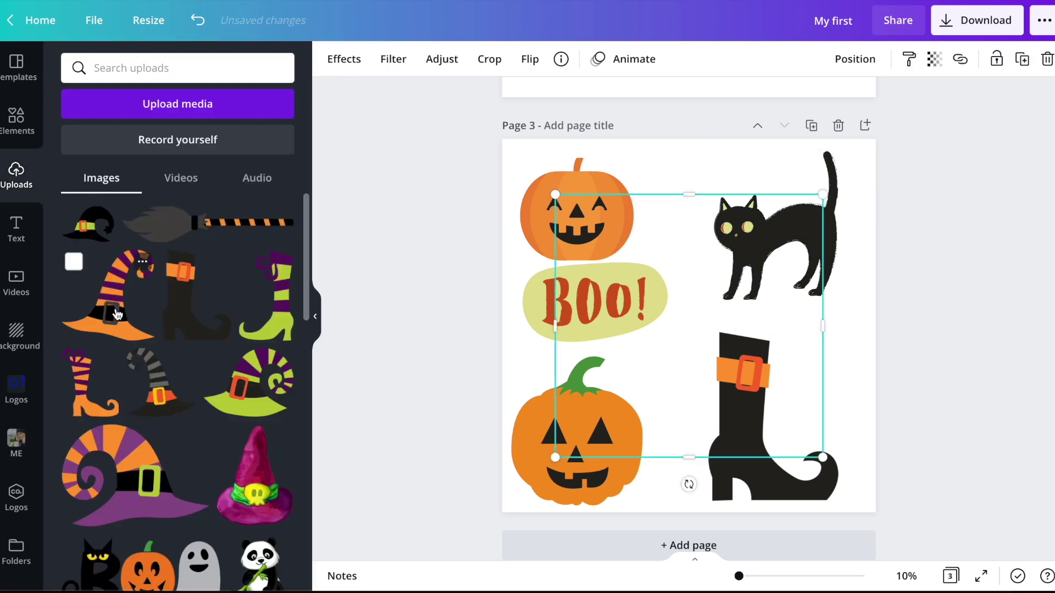
left_click_drag(555, 195, 688, 326)
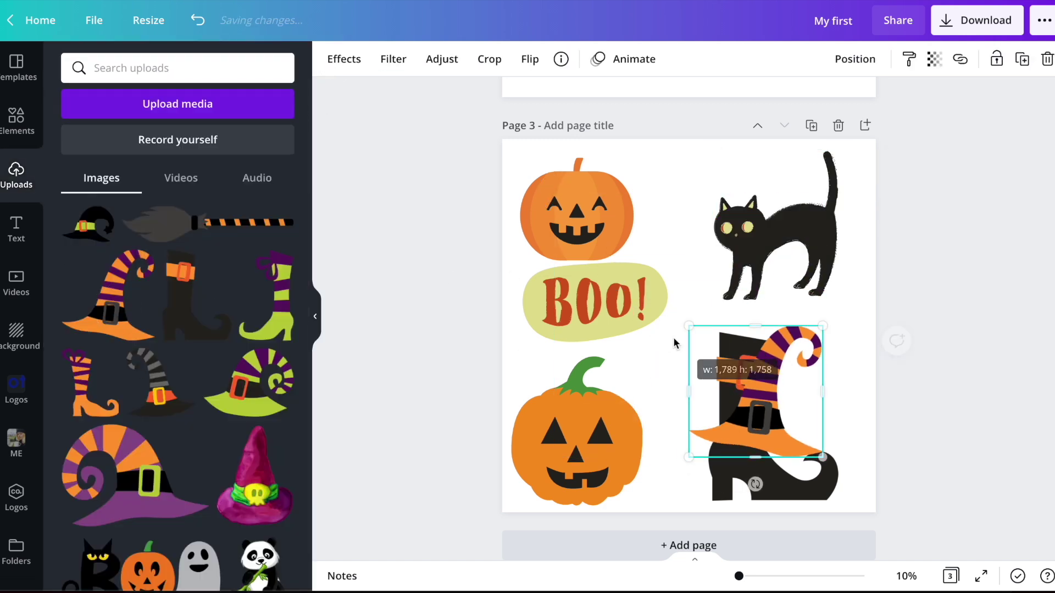
left_click_drag(732, 358, 636, 257)
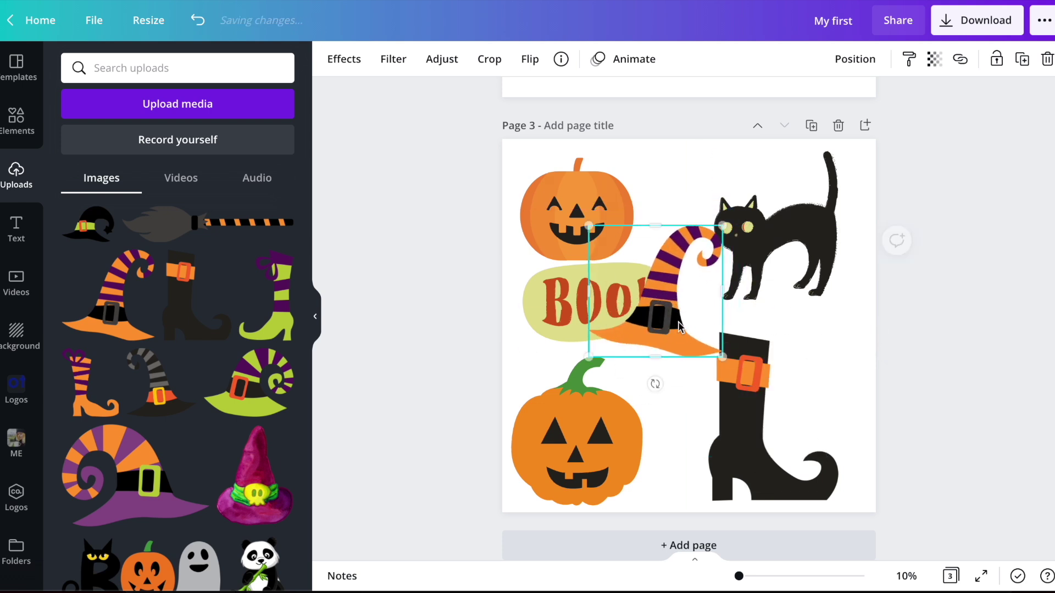
Recolor the BOO! graphic with the hat's dark purple for its background and pale yellow-green for its lettering
left_click(545, 306)
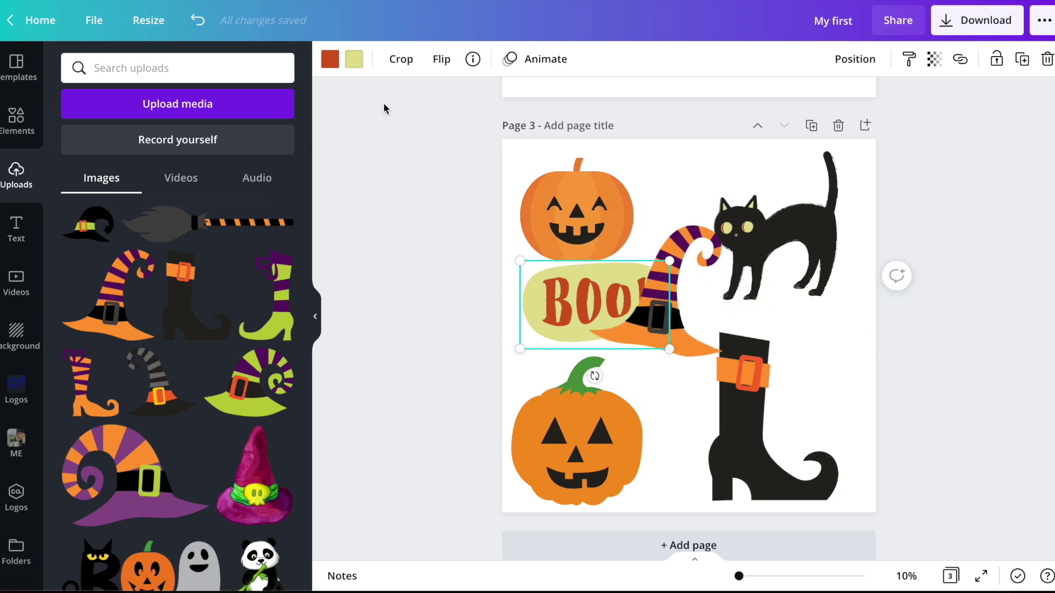
left_click(353, 60)
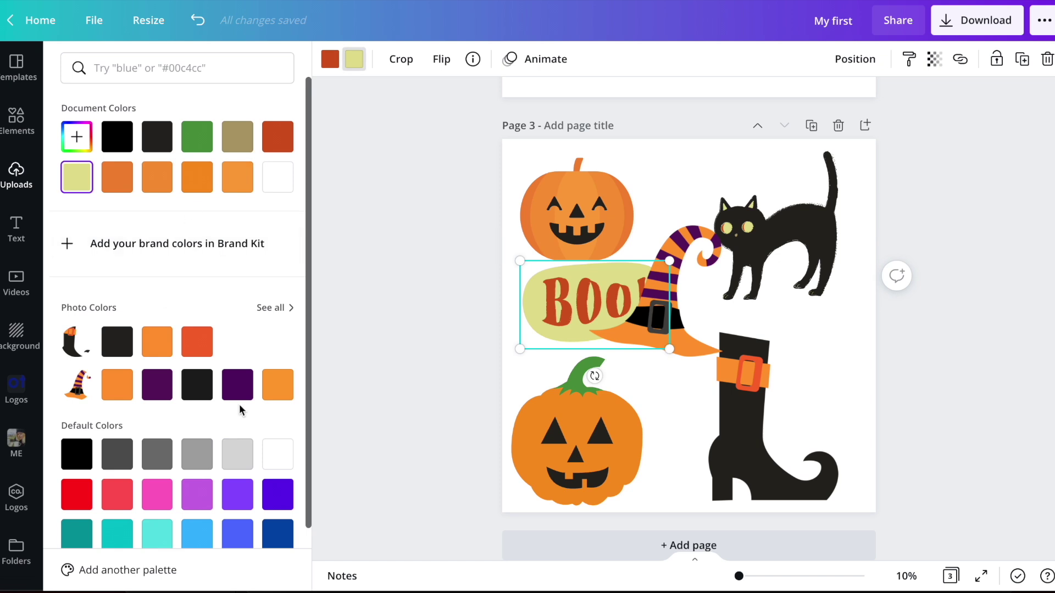
left_click(171, 395)
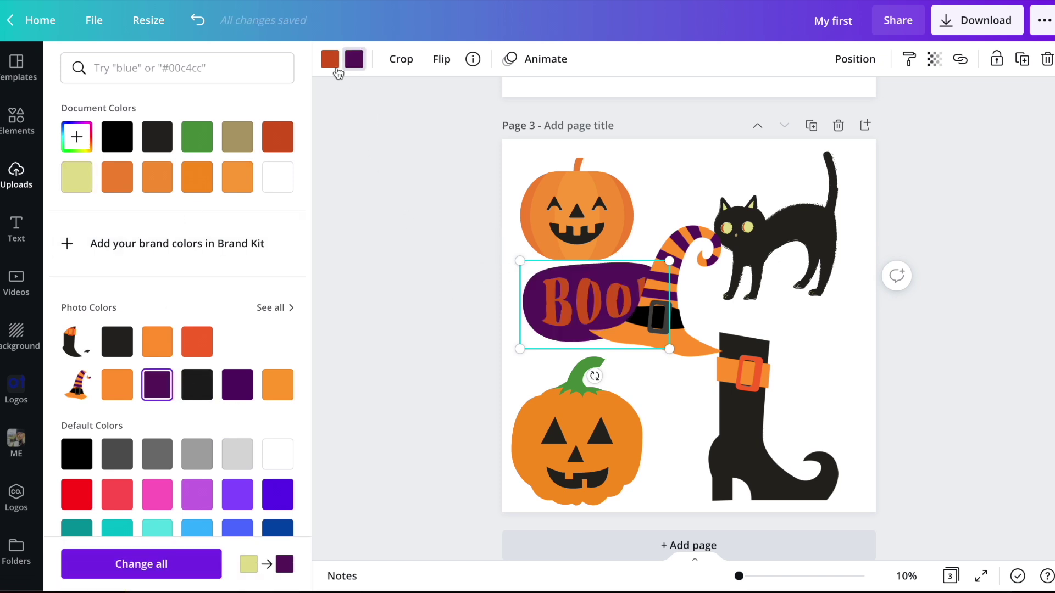
left_click(335, 67)
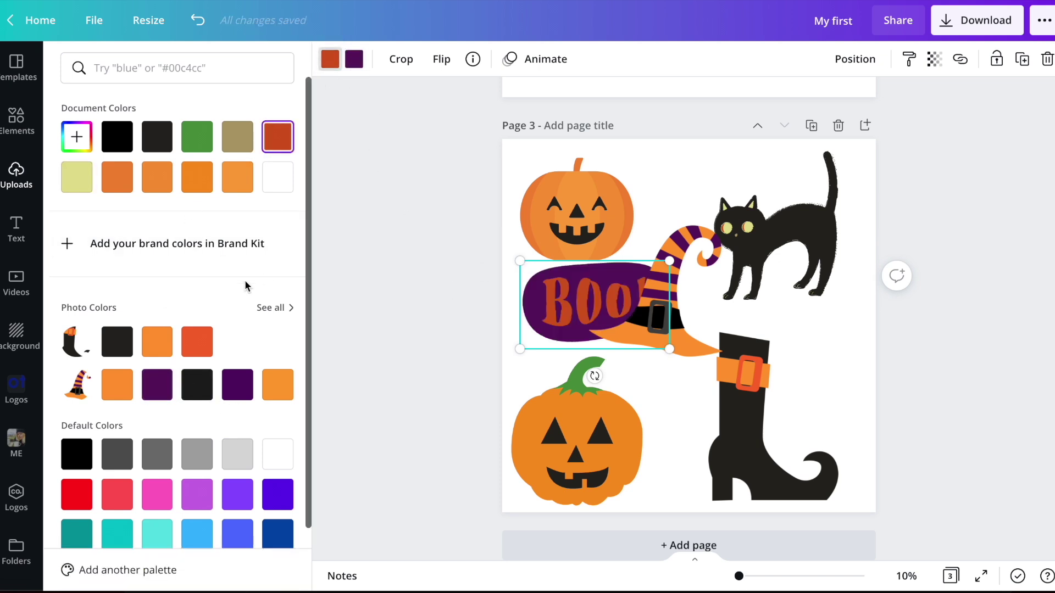
left_click(91, 189)
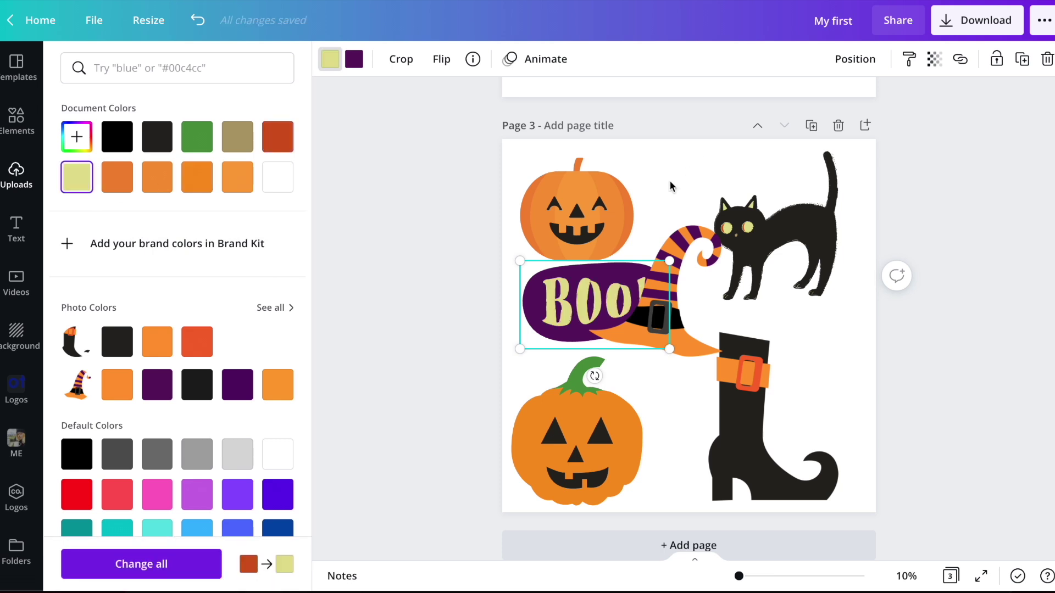
Move the striped witch hat clear of the BOO! lettering and copy the hat onto a new blank page 4
left_click(669, 180)
left_click_drag(664, 329, 678, 351)
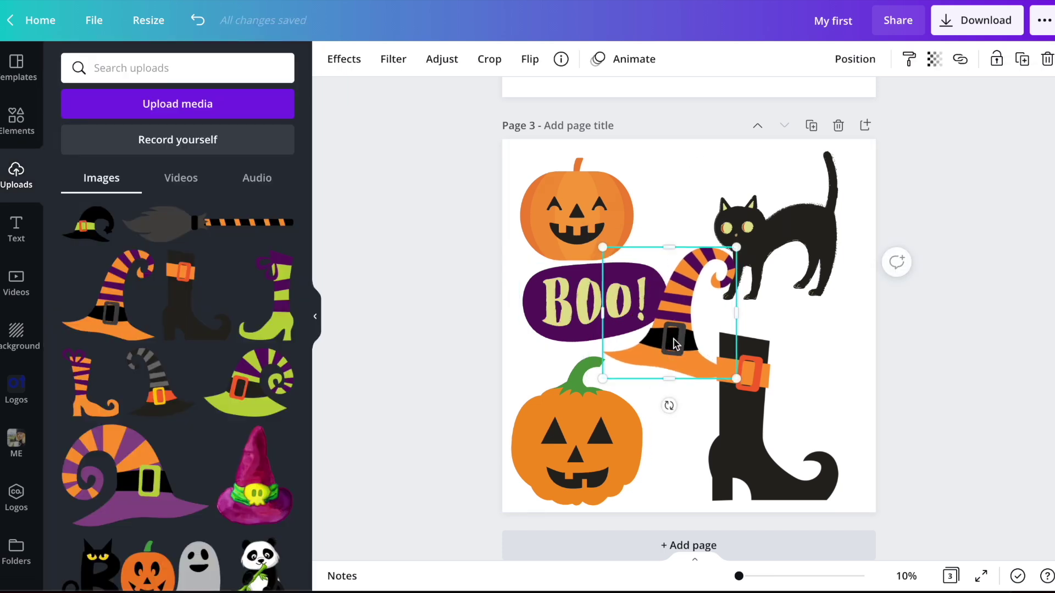
left_click(700, 545)
scroll(704, 276, "up", 6)
left_click(683, 321)
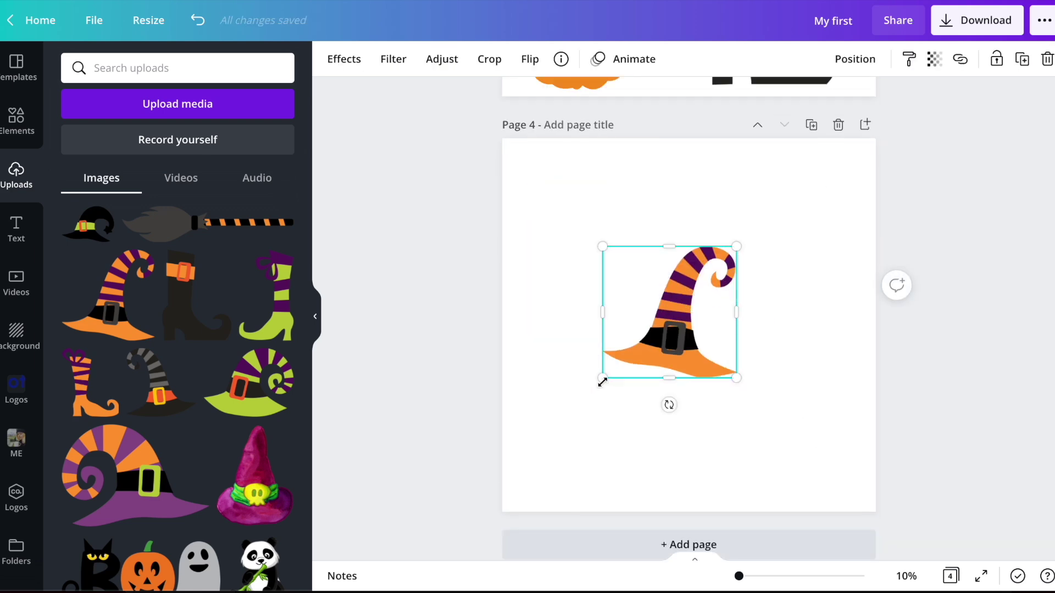
Shrink and tilt the hat on page 4, duplicate it, and place the matching pair across the page's opposite side edges near the top
left_click_drag(604, 381, 652, 354)
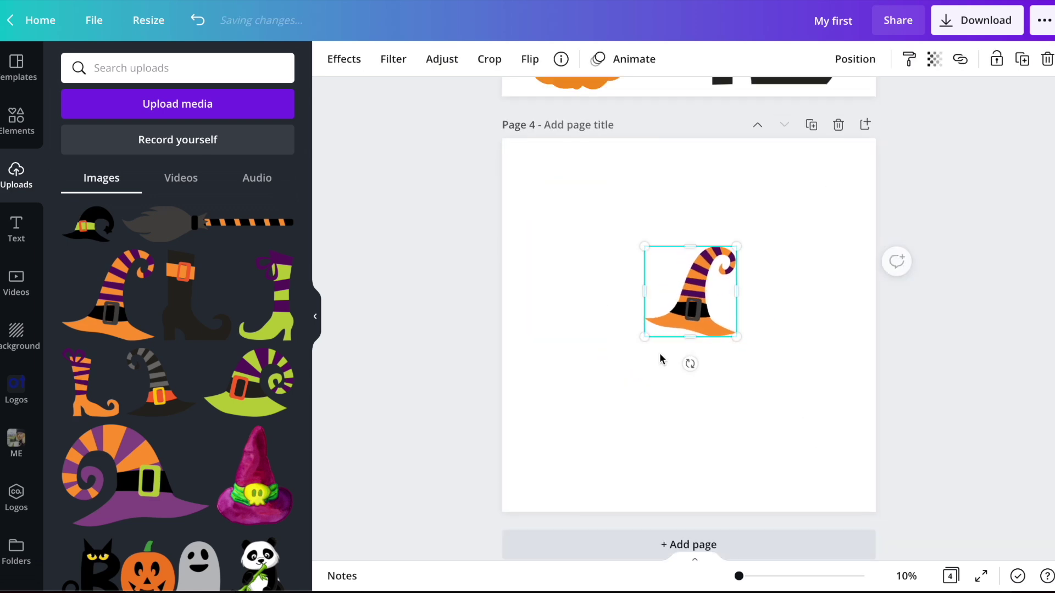
left_click_drag(705, 325, 630, 315)
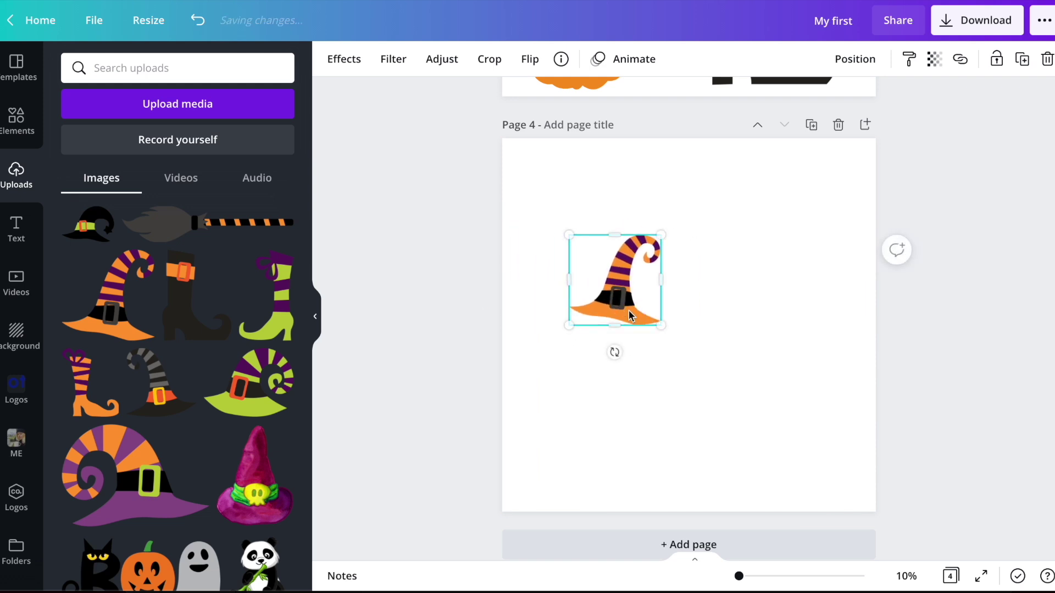
left_click_drag(614, 353, 575, 351)
left_click_drag(606, 313, 877, 281)
key("super+d")
left_click(536, 277, "shift")
left_click_drag(537, 277, 558, 203)
left_click(611, 345)
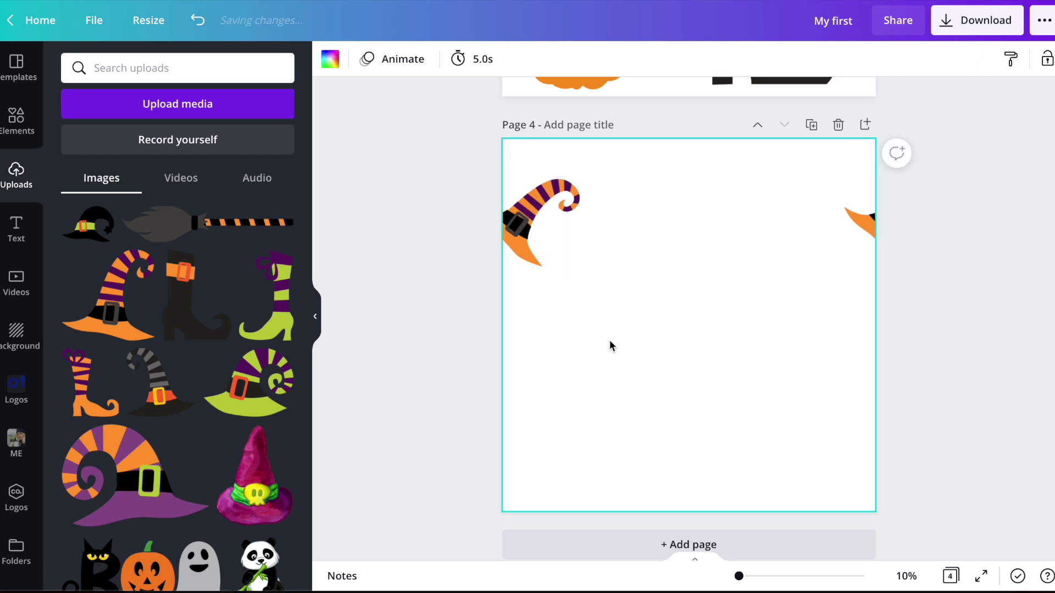
Copy the purple BOO! graphic from page 3 onto page 4 and place it in the lower half
scroll(610, 343, "up", 5)
left_click(592, 145)
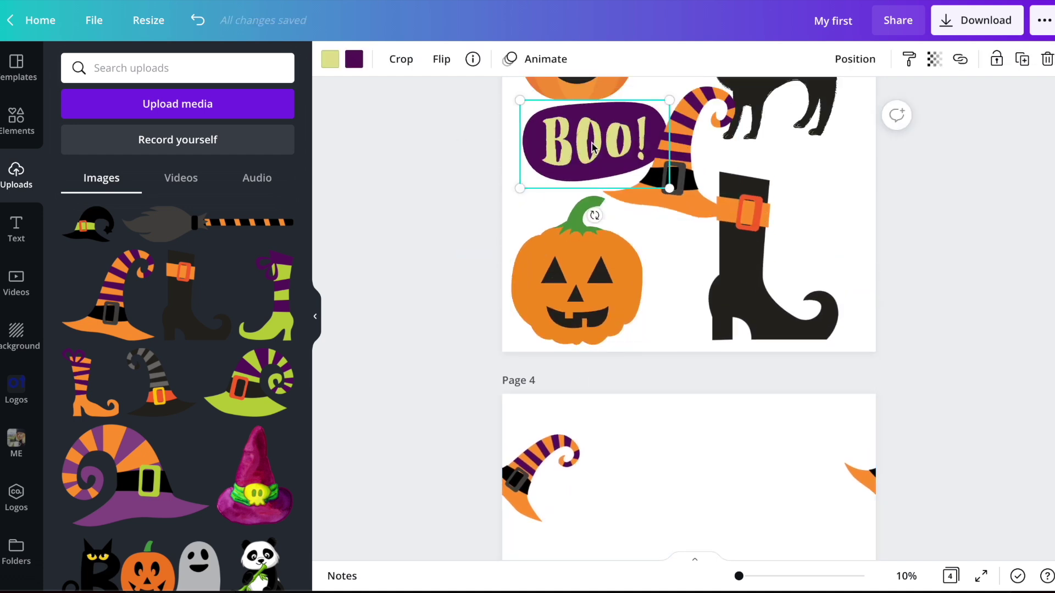
key("ctrl+c")
scroll(596, 154, "down", 5)
key("ctrl+v")
left_click_drag(607, 285, 631, 367)
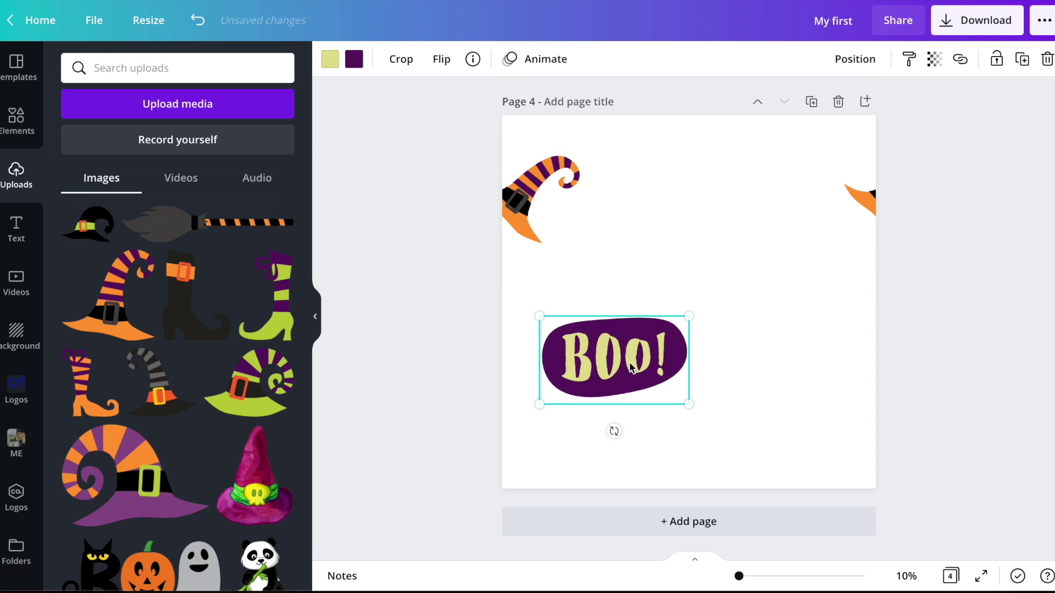
Tilt the BOO! graphic counterclockwise, duplicate it, and place the matching pair across the lower left and right page edges
left_click_drag(614, 431, 630, 428)
left_click_drag(590, 381, 878, 423)
key("ctrl+d")
left_click(520, 431, "shift")
left_click_drag(520, 431, 487, 427)
Copy the black cat from page 3 onto page 4 and flip it horizontally
scroll(621, 316, "up", 8)
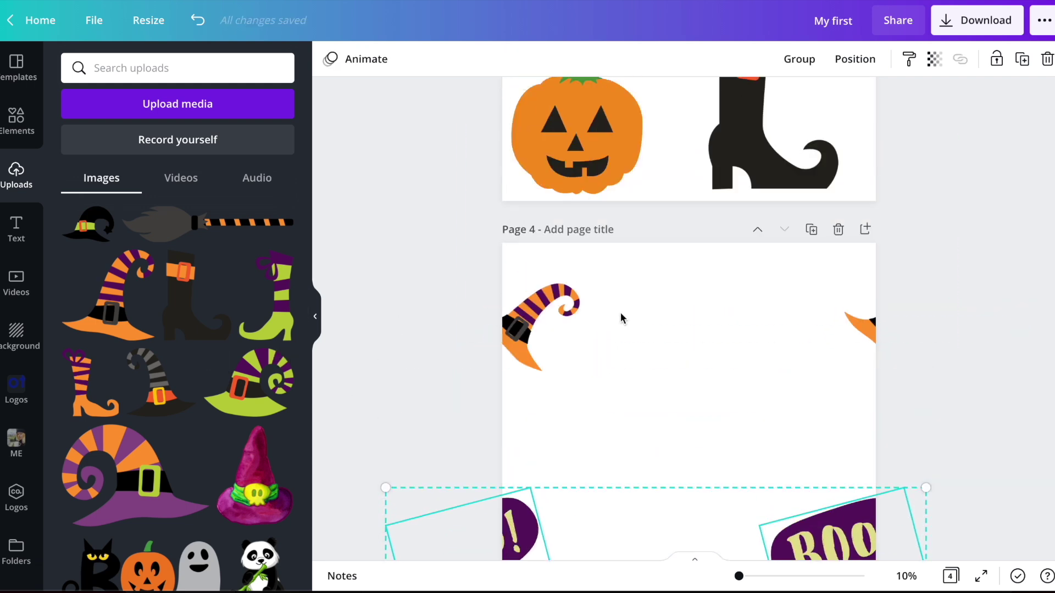
left_click(765, 221)
key("ctrl+c")
scroll(713, 337, "down", 5)
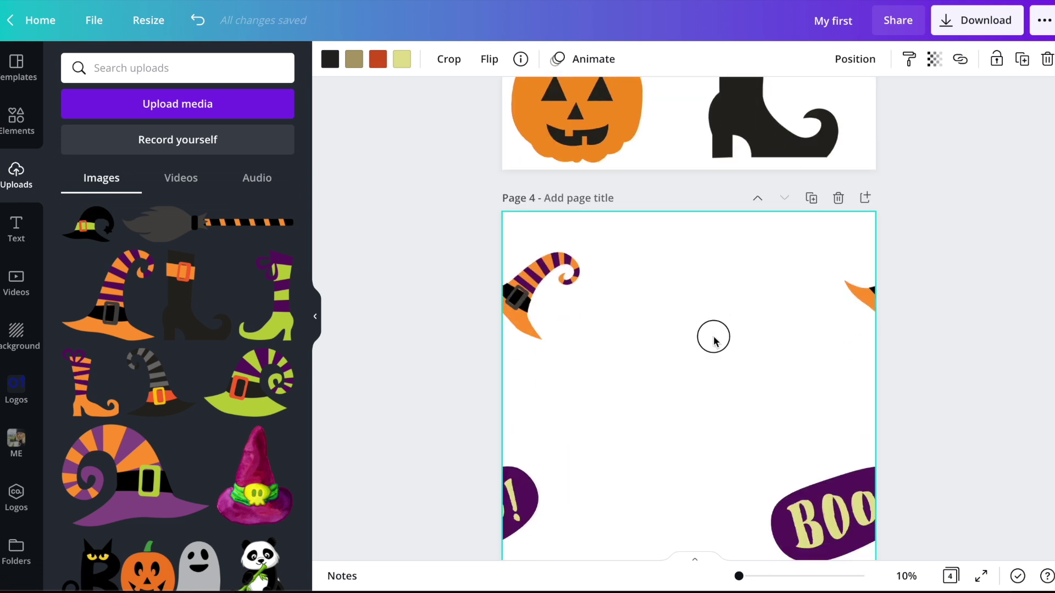
key("ctrl+v")
left_click(488, 59)
left_click(508, 99)
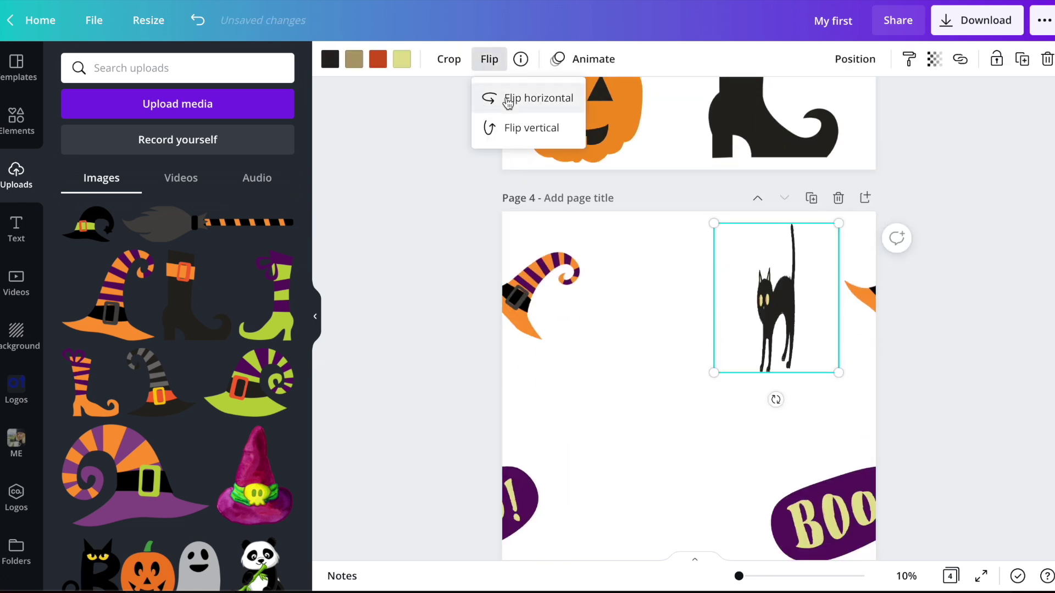
Tilt the cat, duplicate it, place the pair across page 4's top and bottom edges, and add a blank page 5
left_click_drag(776, 399, 730, 385)
left_click_drag(814, 319, 708, 479)
key("ctrl+d")
scroll(708, 478, "down", 2)
left_click_drag(711, 373, 717, 483)
left_click(579, 525)
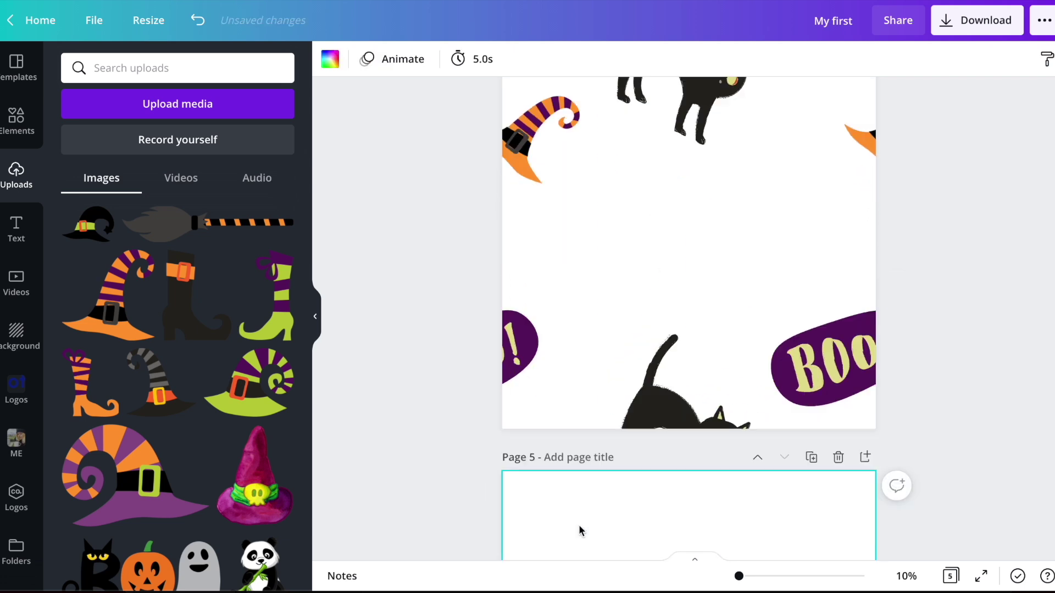
Select both cats on page 4 and move them together to the right, between the hat halves
scroll(706, 369, "up", 5)
mouse_move(707, 370)
left_mouse_down()
mouse_move(709, 352)
mouse_move(710, 378)
left_mouse_up()
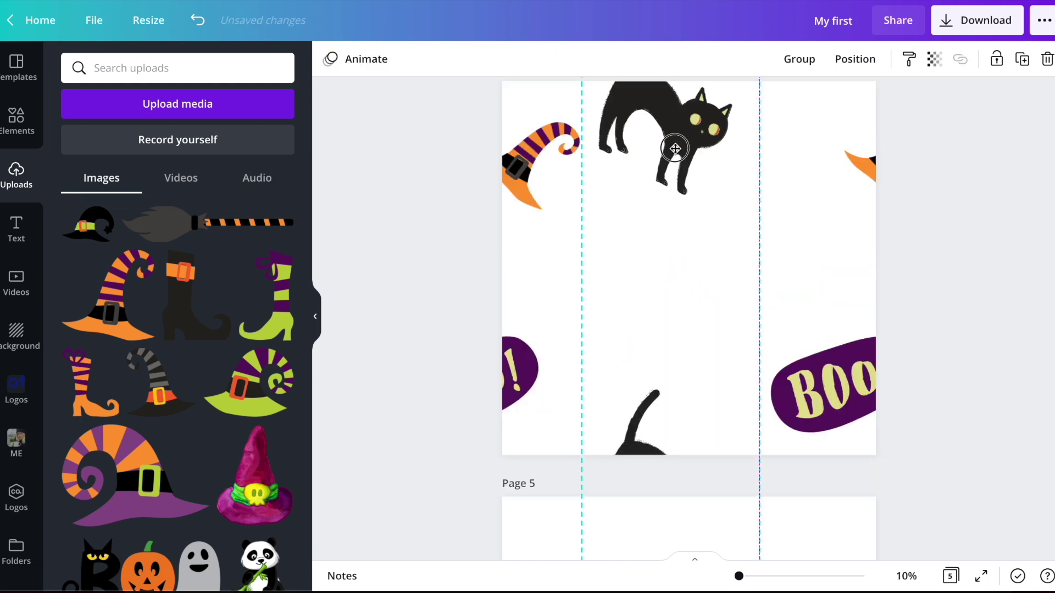
left_click_drag(675, 148, 759, 170)
left_click(860, 318)
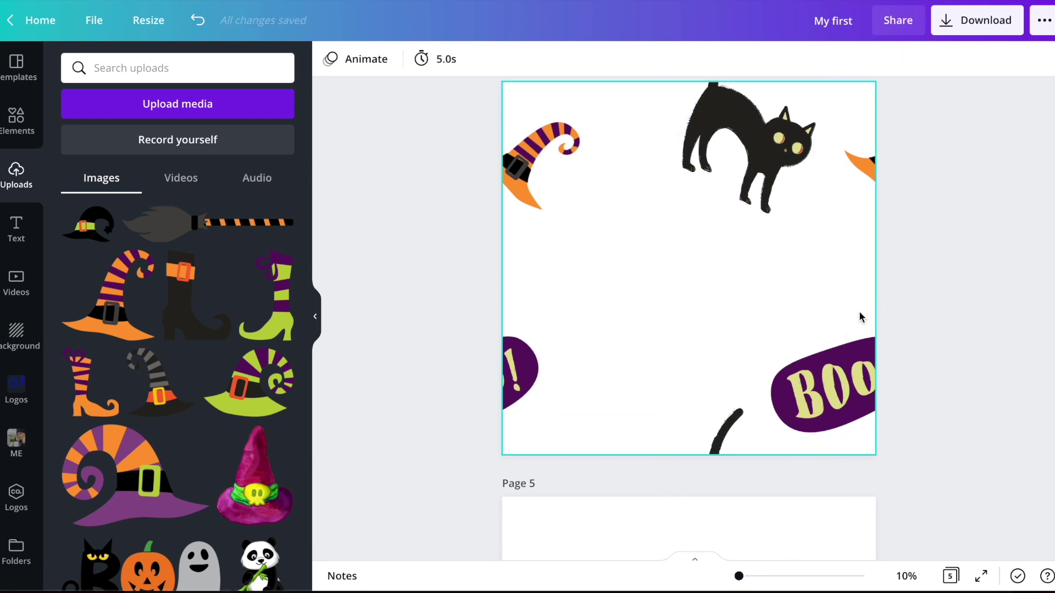
Copy the smiling light-orange pumpkin from page 3 and place it near the center of page 4
scroll(861, 317, "up", 7)
left_click(561, 336)
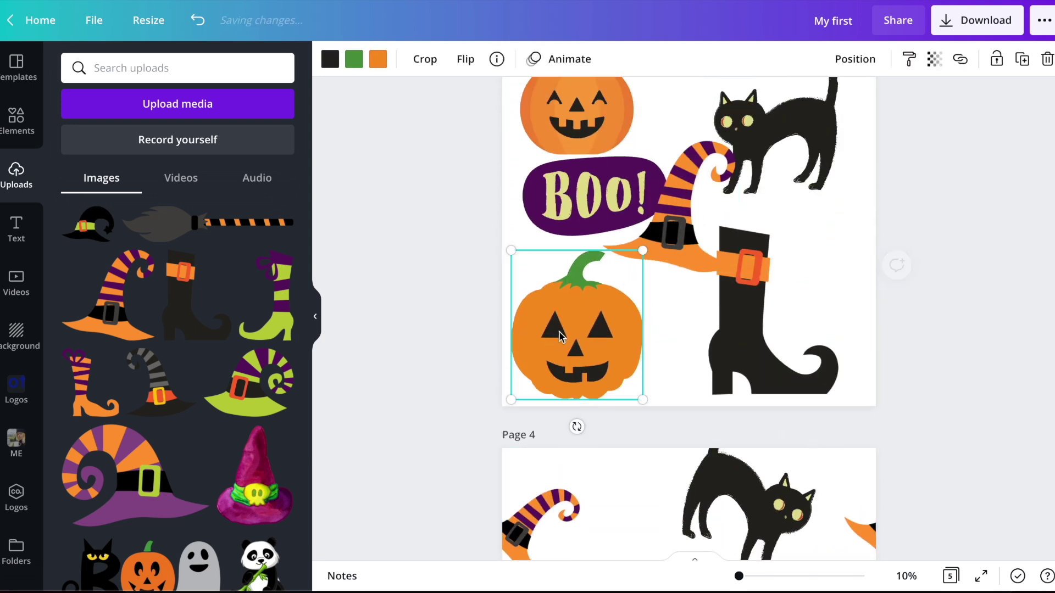
key("ctrl+c")
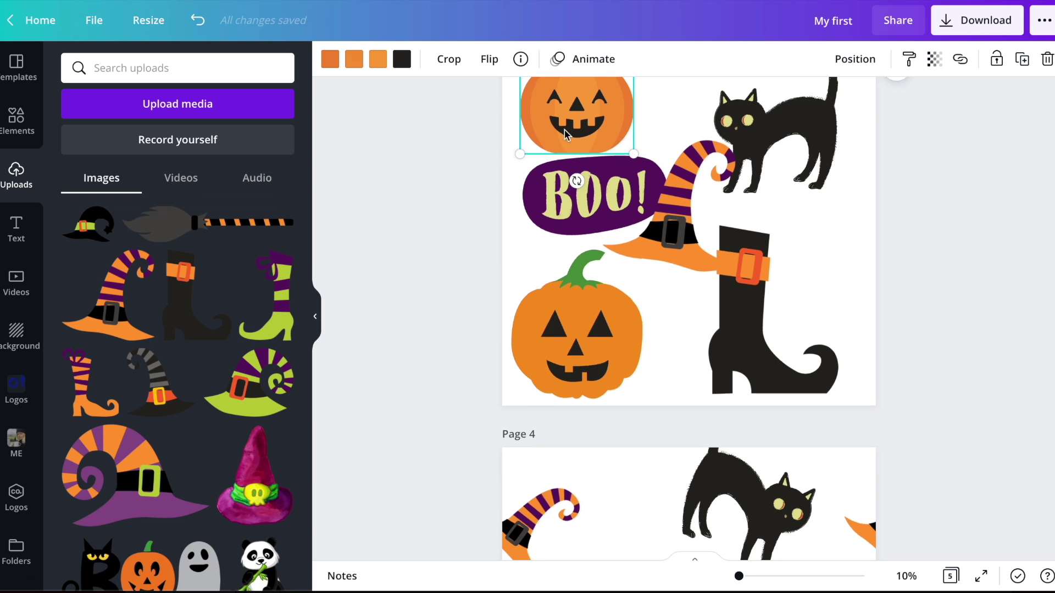
scroll(629, 352, "down", 4)
left_click(630, 352)
key("ctrl+v")
scroll(638, 378, "down", 2)
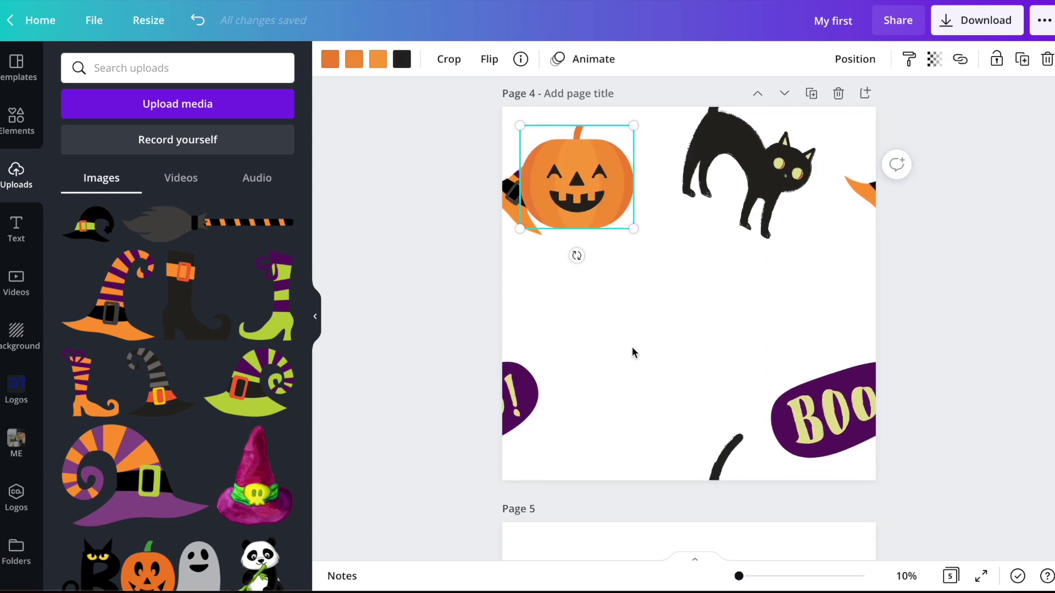
left_click_drag(578, 176, 665, 310)
Shrink and tilt the smiling pumpkin, and place it over page 4's bottom edge, left of center
left_click(377, 64)
left_click(330, 59)
left_click_drag(664, 388, 709, 375)
left_click_drag(646, 384, 620, 477)
left_click_drag(653, 357, 657, 312)
left_click_drag(624, 431, 663, 296)
left_click_drag(676, 243, 593, 475)
Duplicate the smiling pumpkin and align the pair across page 4's top and bottom edges, left of the cats
scroll(596, 464, "up", 1)
key("ctrl+c")
key("ctrl+v")
left_click_drag(602, 512, 619, 493)
left_click(599, 511, "shift")
left_click(450, 367)
Copy the green-stemmed pumpkin from page 3 onto page 4, then tilt and shrink it
scroll(450, 367, "up", 4)
scroll(450, 367, "down", 2)
left_click(576, 165)
scroll(694, 280, "down", 2)
key("ctrl+v")
left_click_drag(702, 436, 668, 429)
left_click_drag(738, 428, 705, 338)
Duplicate the green-stemmed pumpkin and place the matching pair across the left and right page edges at mid-height
left_click_drag(686, 291, 873, 350)
key("ctrl+v")
left_click(514, 355, "shift")
left_click_drag(514, 355, 537, 365)
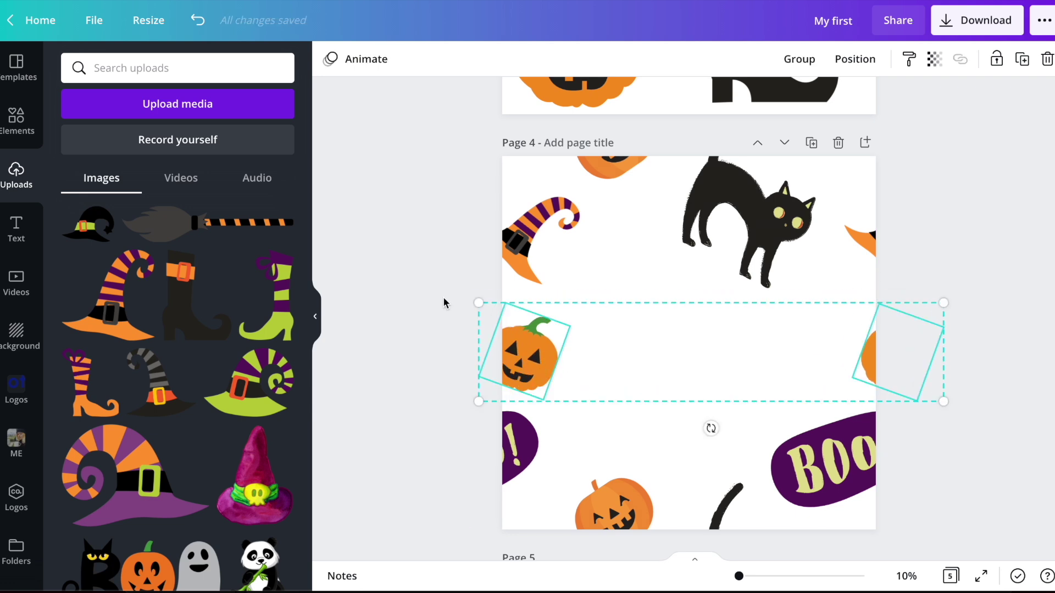
Add another copy of the striped hat, flip it horizontally, and place it in the page's lower middle
left_click(522, 242)
key("ctrl+v")
left_click(532, 60)
left_click(561, 98)
left_click_drag(700, 349, 732, 443)
Add a smaller, horizontally flipped copy of the cat and place it in the page's lower-left area
left_click(734, 214)
left_click(481, 64)
left_click(522, 98)
left_click_drag(632, 308, 624, 429)
Add a small, flipped copy of the green-stemmed pumpkin in the page's lower-left corner
left_click(525, 357)
key("ctrl+v")
left_click_drag(522, 357, 538, 502)
left_click(463, 59)
Add a smaller copy of the lower-left cat and place it beside the hat on the left edge
left_click(599, 428)
left_click_drag(658, 322, 613, 299)
left_click_drag(585, 286, 566, 274)
Add a small copy of the BOO! graphic, place it in the upper-left corner, and tilt it clockwise
left_click(813, 467)
key("ctrl+v")
left_click_drag(838, 471, 539, 188)
left_click_drag(526, 233, 517, 230)
Move both edge hats together slightly down and left, and enlarge the small cat beside the left one
left_click(528, 242)
left_click(865, 240, "shift")
left_click_drag(866, 240, 849, 262)
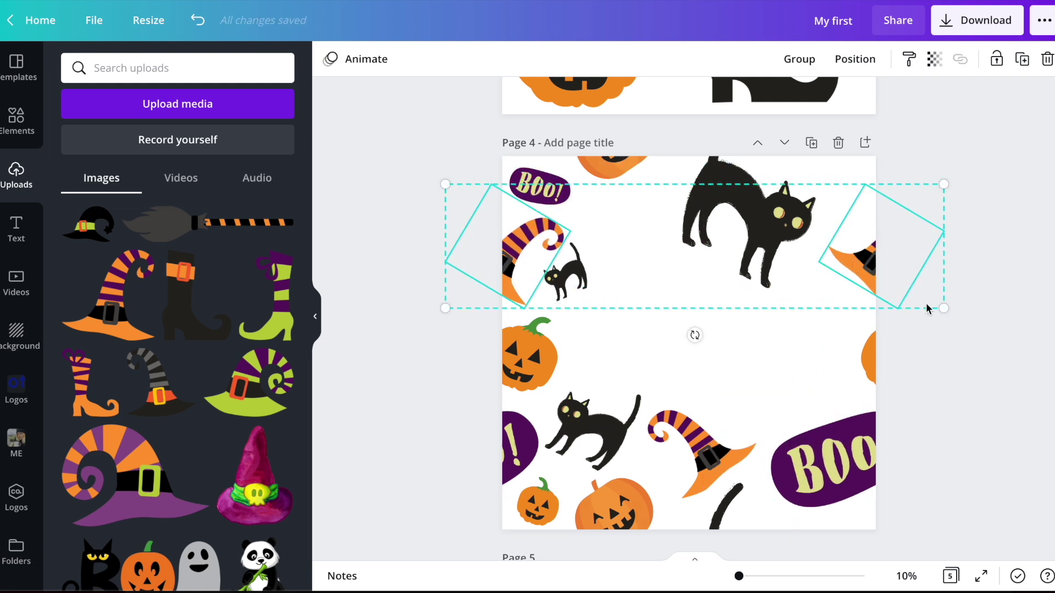
left_click(569, 277)
left_click_drag(599, 292, 640, 323)
Add a small copy of the smiling pumpkin and place it in the page's upper-right corner
left_click(613, 168)
key("ctrl+v")
left_click_drag(776, 362, 841, 197)
Shift the large cat pair, the BOO! pair, the lower-left cat and the lower hat slightly left
left_click_drag(736, 206, 717, 221)
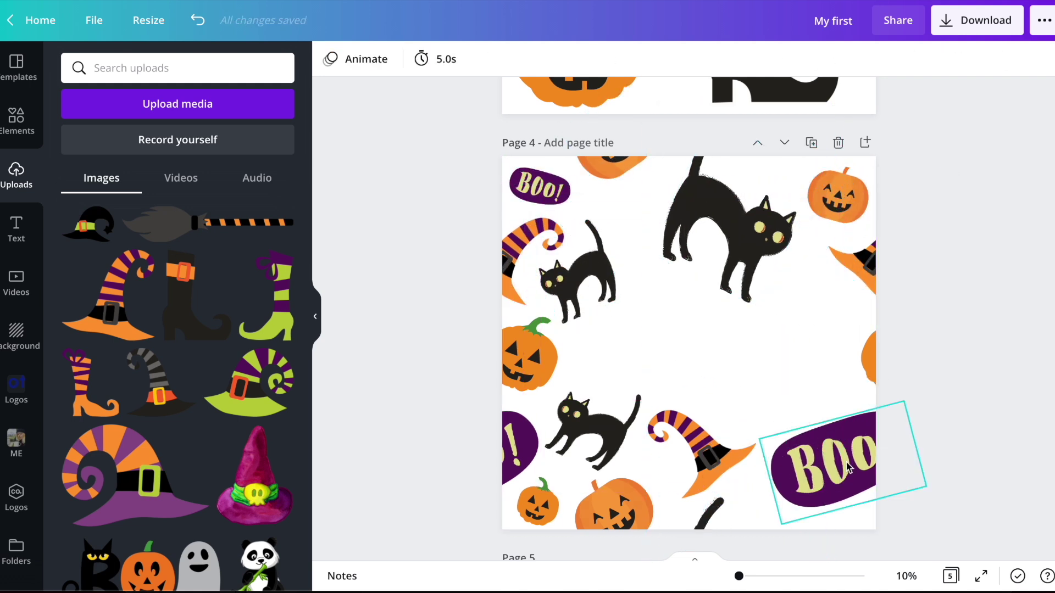
left_click_drag(841, 467, 826, 482)
left_click_drag(599, 431, 584, 431)
left_click_drag(708, 459, 693, 469)
Add another copy of the striped hat left of the page's center and rotate it more upright
key("ctrl+v")
left_click_drag(705, 378, 635, 376)
left_click_drag(656, 337, 629, 348)
Add a small copy of the green-stemmed pumpkin between the upper-left BOO! graphic and the large cat
left_click(538, 504)
key("ctrl+v")
left_click_drag(539, 504, 632, 209)
left_click_drag(603, 248, 631, 267)
Add a larger copy of the green-stemmed pumpkin and place it above the large BOO! graphic
key("ctrl+v")
left_click_drag(633, 220, 759, 429)
left_click_drag(791, 383, 812, 363)
Add a small copy of the striped hat and fit it, tilted, onto the large cat's head
left_click_drag(662, 390, 772, 193)
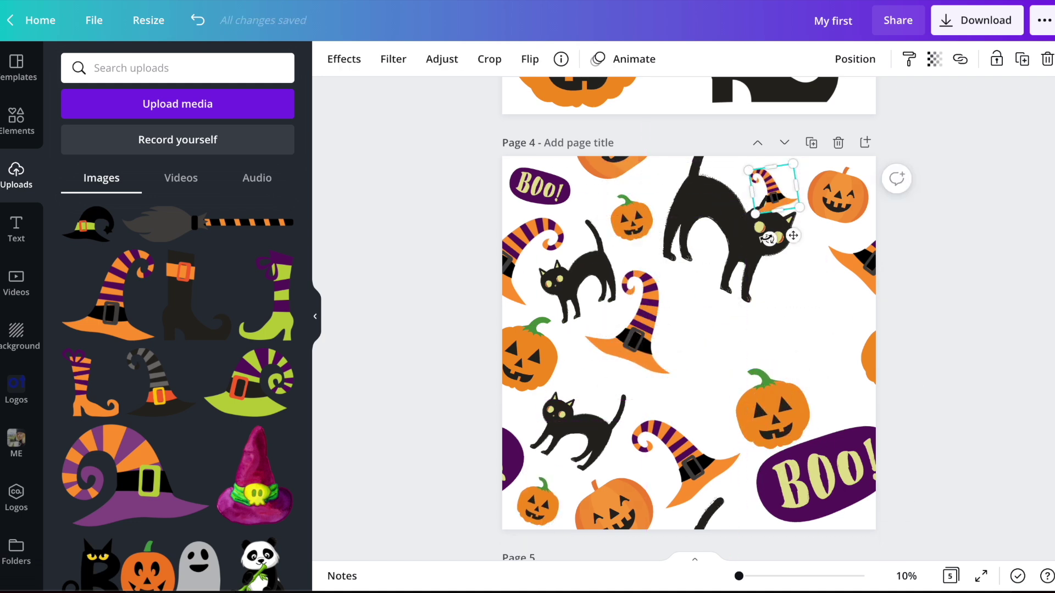
left_click_drag(737, 223, 732, 217)
left_click_drag(775, 190, 842, 211)
Select both large cats and the small hat, and move them together slightly down
left_click(709, 511)
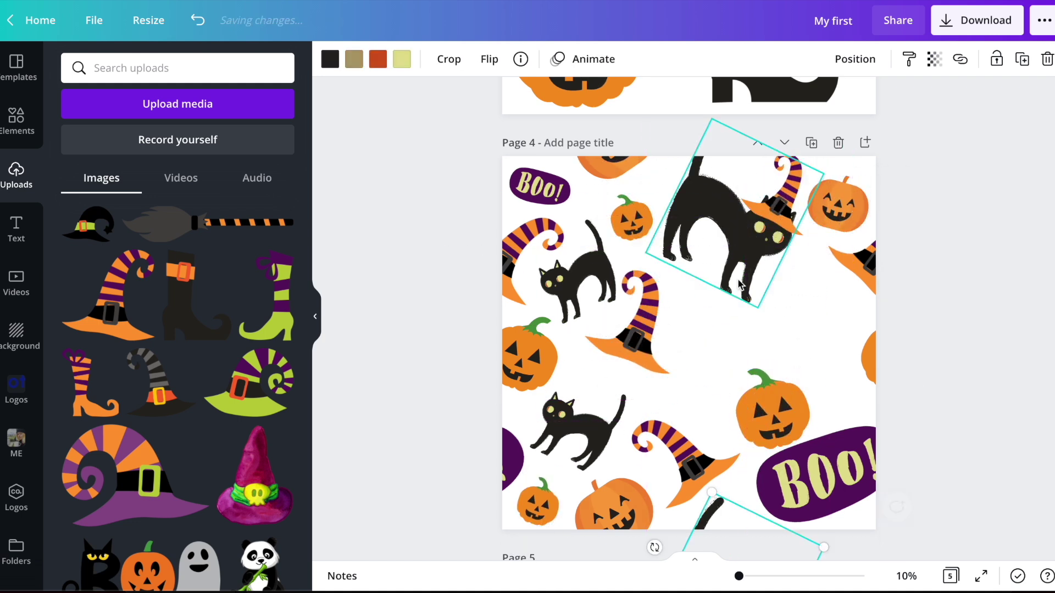
left_click(714, 198, "shift")
left_click(781, 201, "shift")
left_click_drag(708, 506, 707, 523)
Rotate the central striped hat clockwise and move it slightly down
left_click(636, 338)
left_click_drag(606, 386, 591, 373)
mouse_move(631, 338)
left_mouse_down()
mouse_move(642, 350)
mouse_move(631, 346)
left_mouse_up()
Add a copy of the lower-left cat near the right edge and nudge the pumpkin below it up and left
left_click(578, 437)
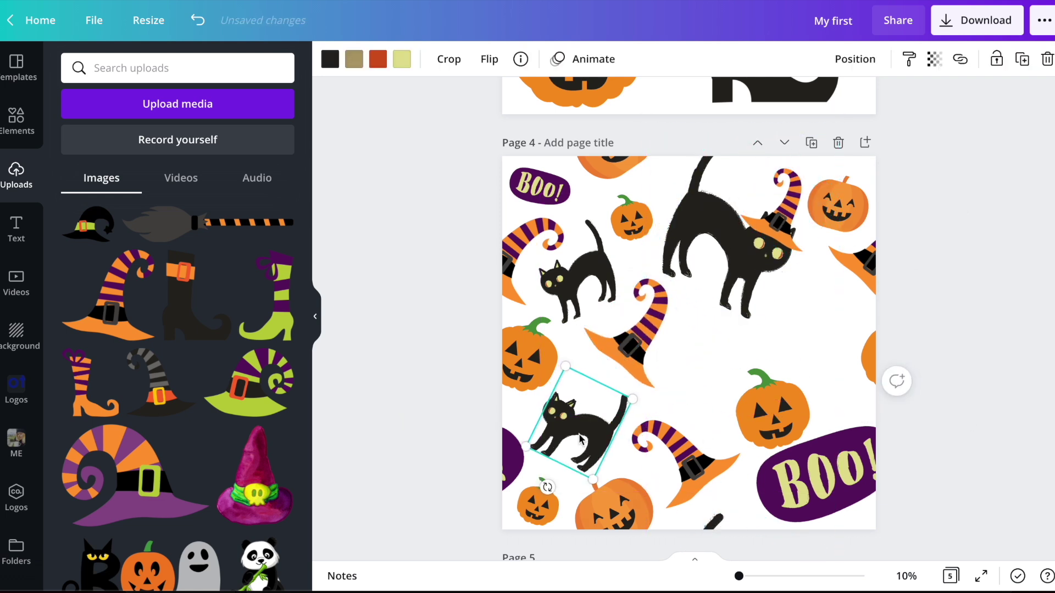
key("ctrl+v")
left_click_drag(580, 434, 817, 337)
left_click_drag(772, 409, 765, 403)
Add a small copy of the tilted BOO! graphic in the gap between the central hat and the right-hand pumpkin
left_click_drag(803, 475, 699, 367)
left_click_drag(809, 391, 712, 361)
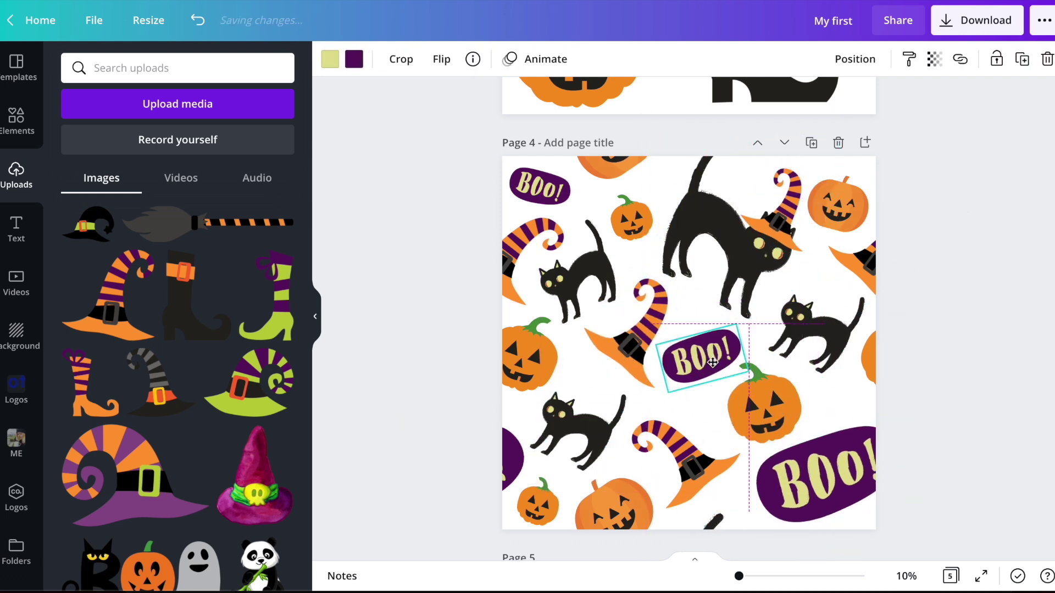
left_click(932, 348)
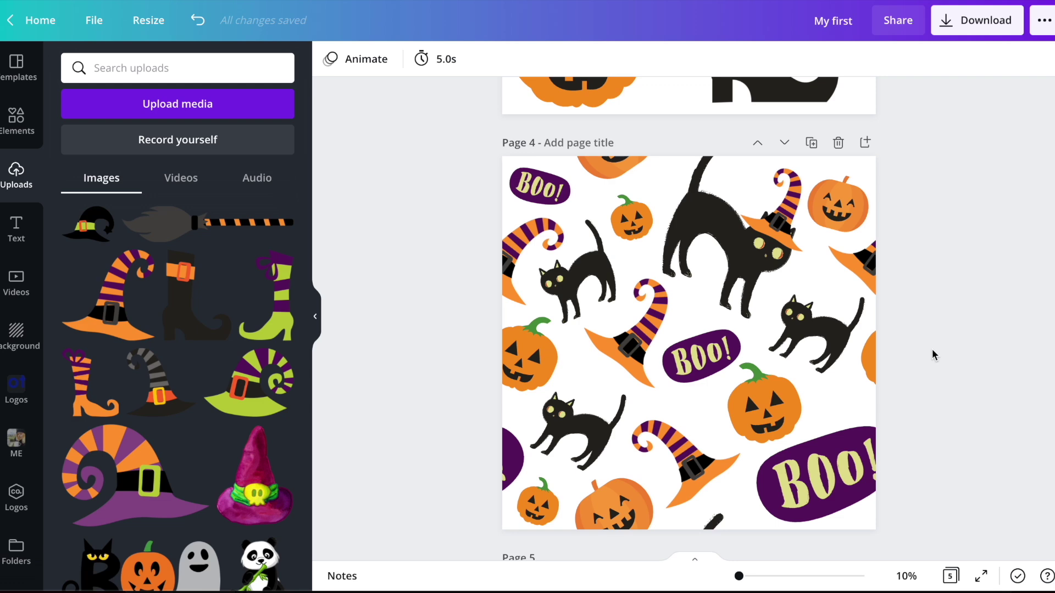
key("ctrl+z")
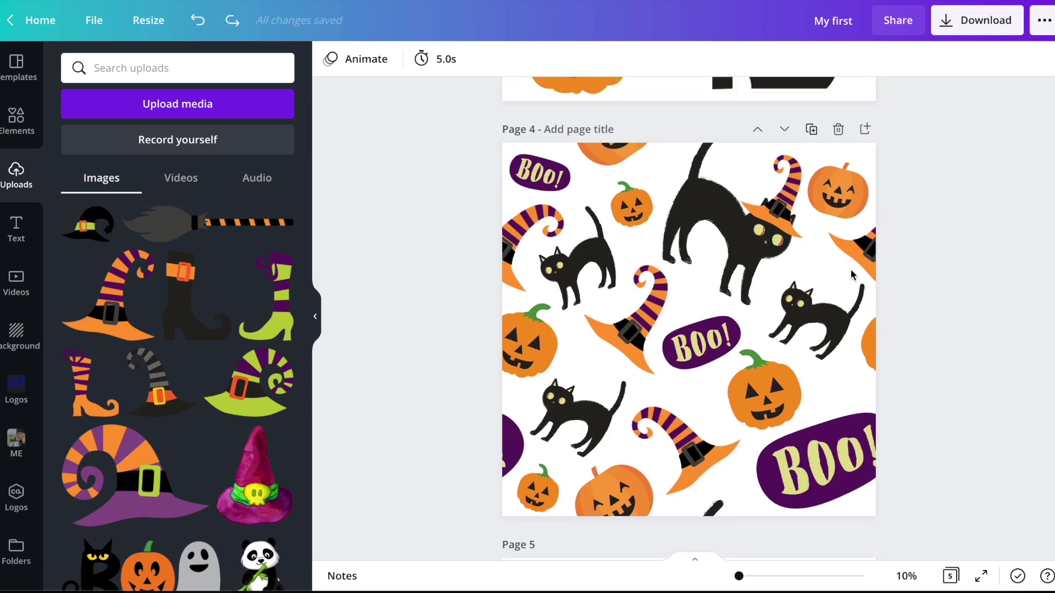
Copy the large cat and its witch hat together from page 4 onto blank page 5
left_click_drag(690, 295, 768, 221)
key("ctrl+c")
scroll(689, 329, "down", 5)
left_click(681, 439)
key("ctrl+v")
Rotate the cat and hat upright, enlarge them together, and center them on page 5
left_click_drag(743, 335, 557, 474)
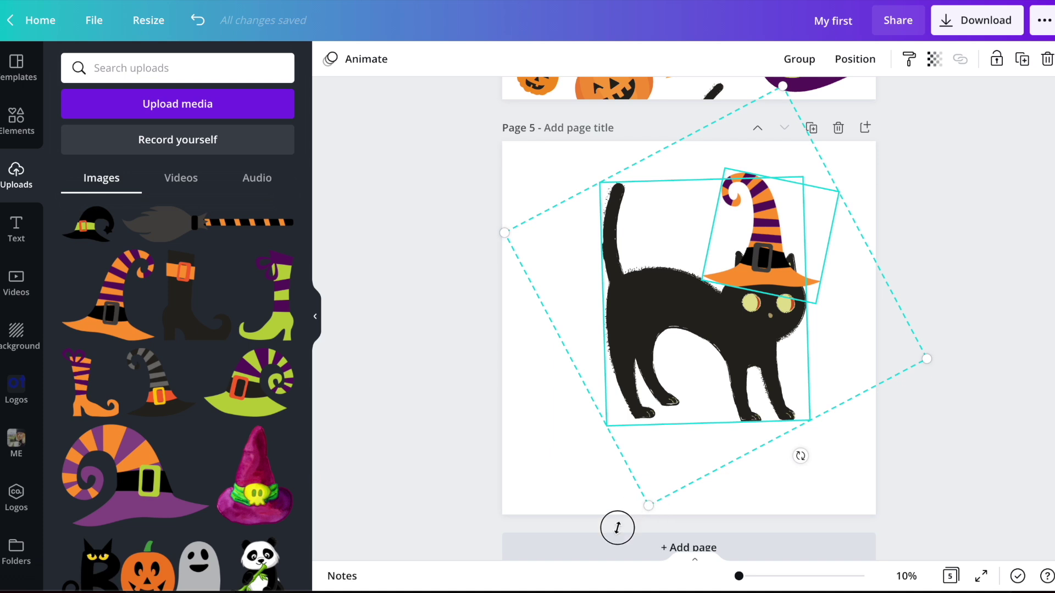
left_click_drag(617, 528, 633, 552)
mouse_move(755, 367)
left_mouse_down()
mouse_move(737, 360)
mouse_move(740, 377)
left_mouse_up()
left_click(985, 285)
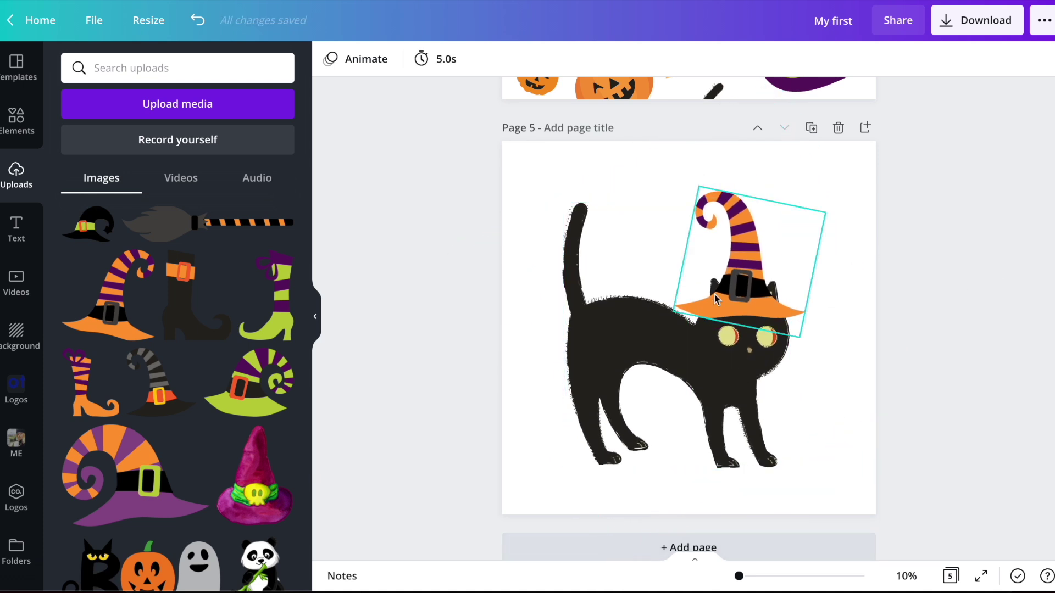
Recolor the page 5 cat's body pure black
left_click(614, 364)
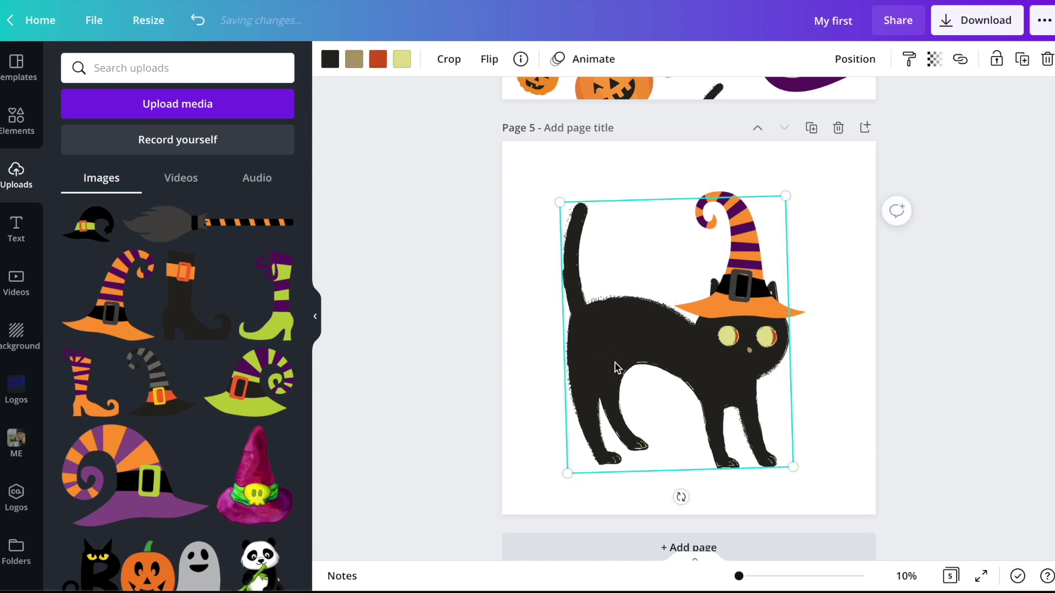
left_click(330, 59)
left_click(117, 137)
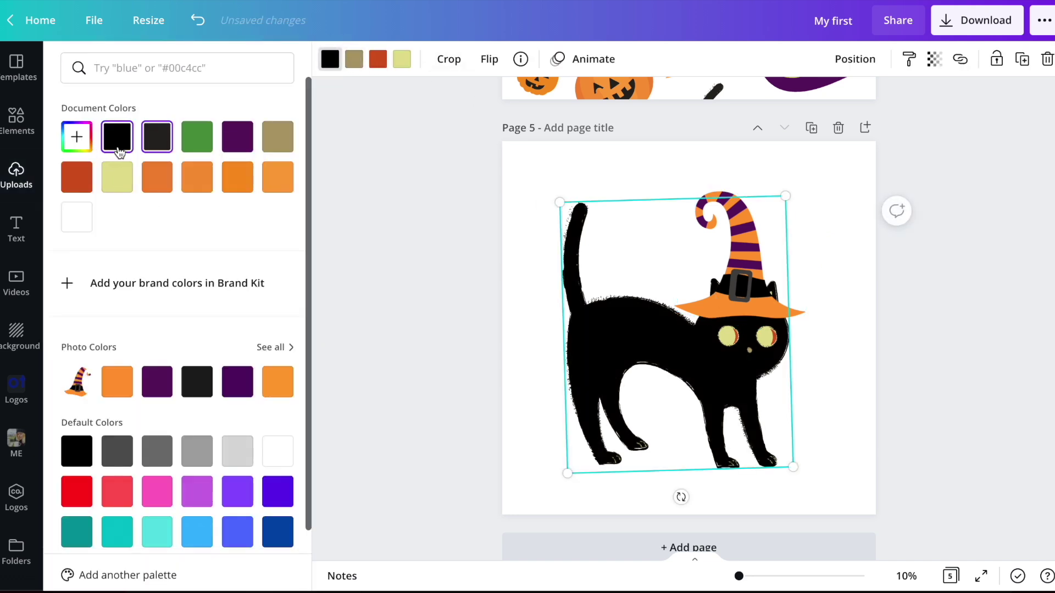
left_click(78, 448)
left_click(451, 295)
left_click(479, 329)
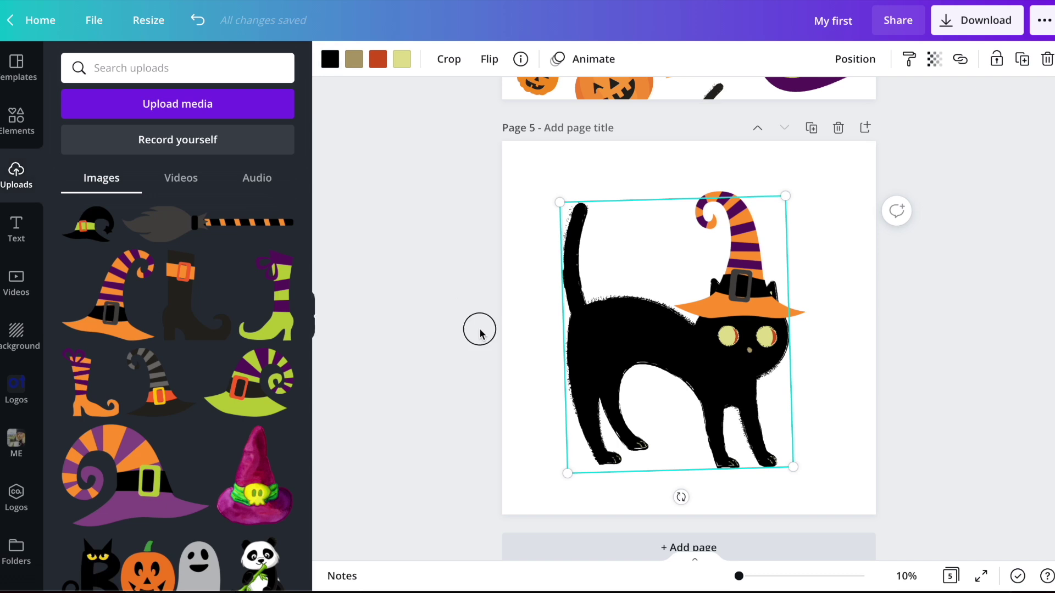
Enlarge the witch hat slightly and adjust its fit on the page 5 cat's head
left_click(758, 280)
left_click_drag(801, 339, 814, 347)
left_click_drag(732, 361, 730, 362)
left_click(950, 291)
Copy the curved "MAKE YOUR OWN MAGIC" text from the purple hat on page 2 onto page 5
scroll(711, 291, "up", 15)
scroll(576, 414, "up", 3)
scroll(636, 220, "up", 2)
left_click(661, 271)
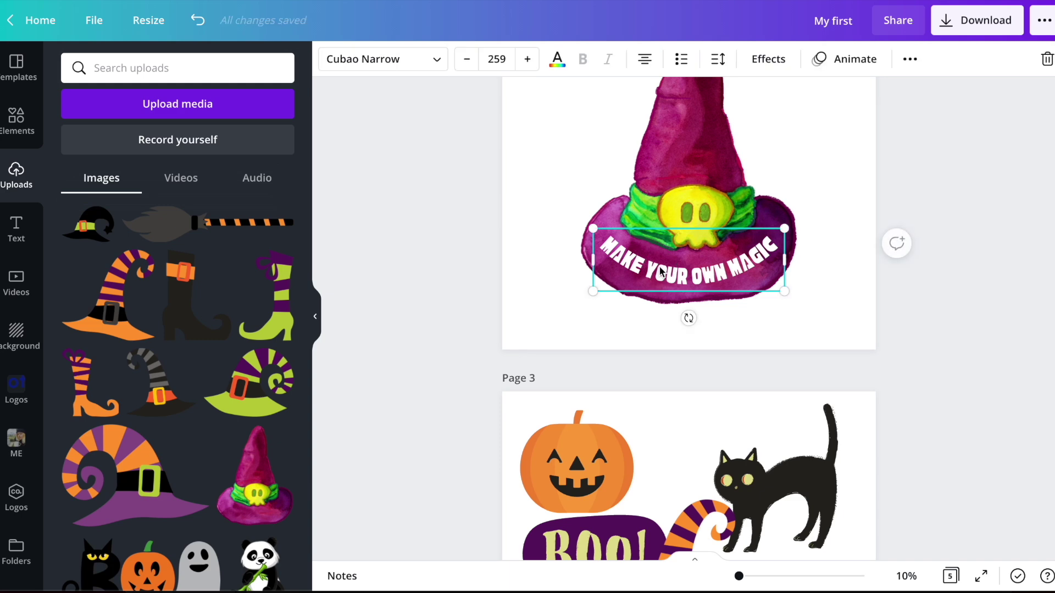
key("ctrl+c")
scroll(658, 265, "down", 20)
left_click(658, 265)
key("ctrl+v")
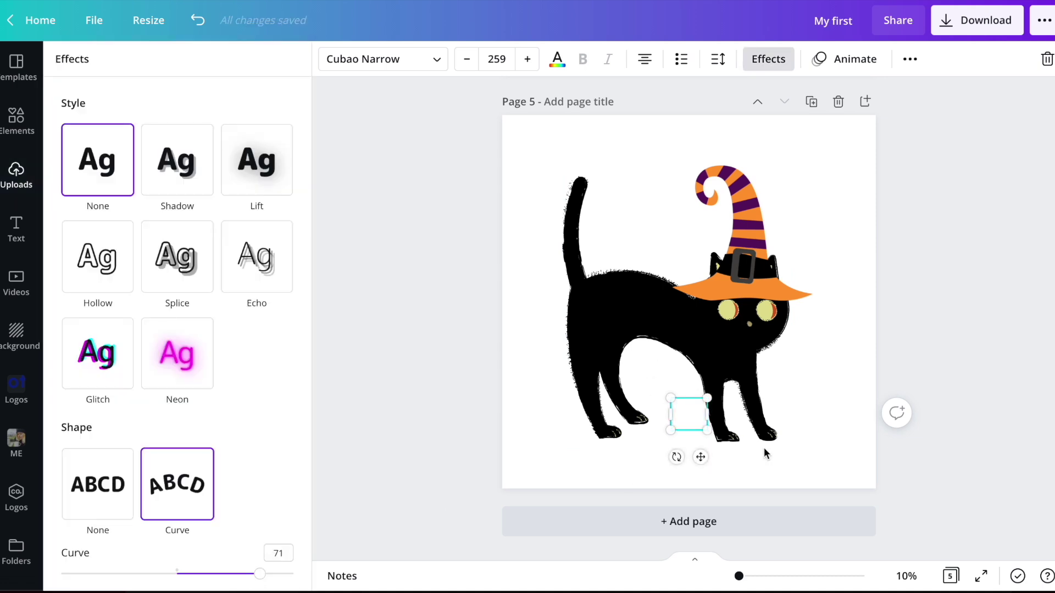
Enlarge the white curved BOO text to size 834 and place it over the page 5 cat's body
left_click_drag(670, 431, 589, 501)
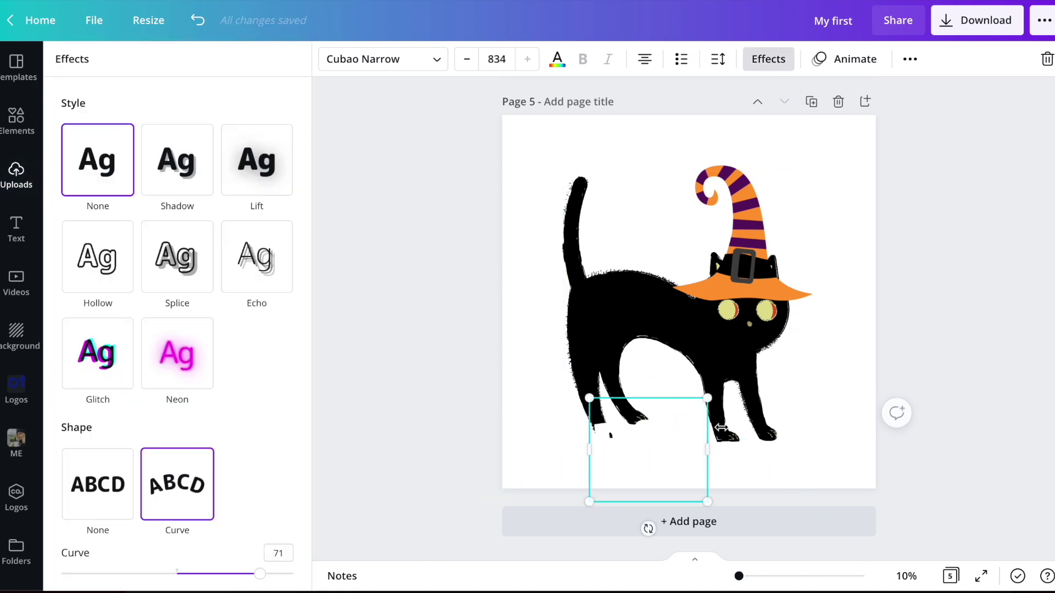
left_click(759, 431)
left_click_drag(654, 460, 646, 323)
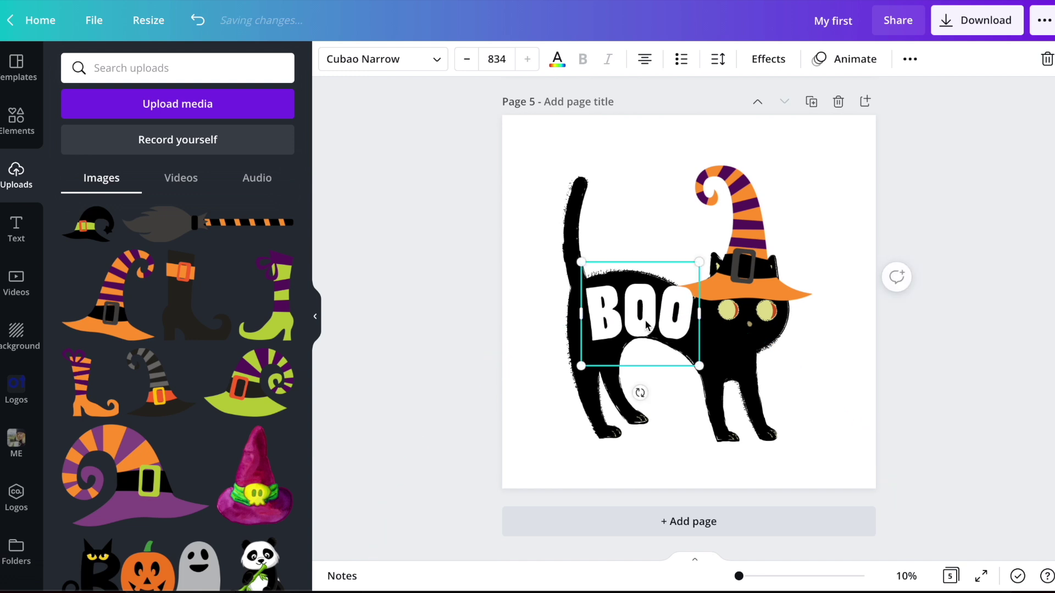
Try the Cubao Wide font on the BOO text
left_click(383, 66)
double_click(133, 72)
type("wide")
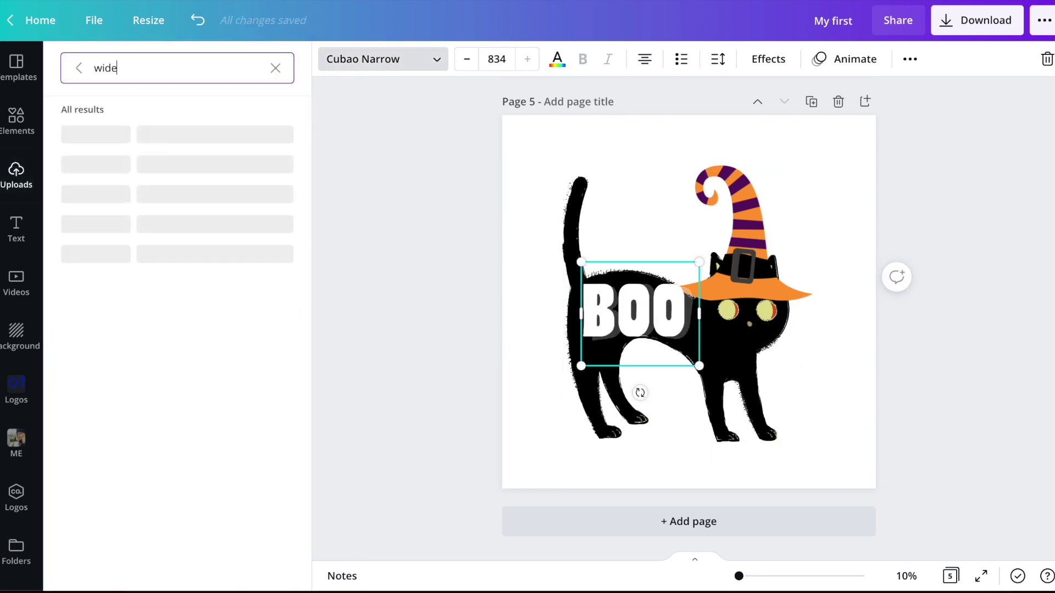
left_click(120, 195)
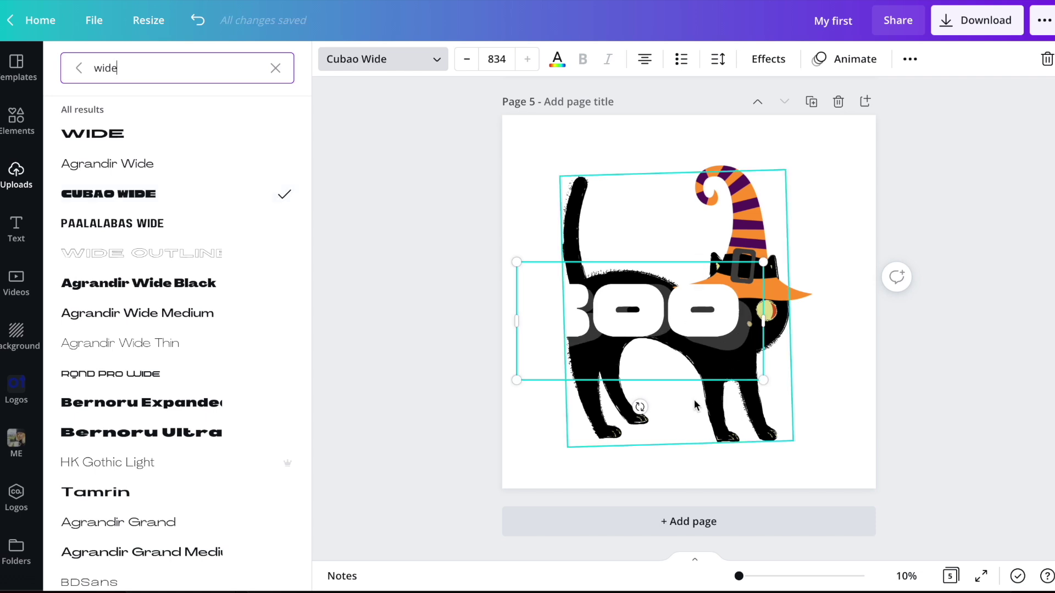
Shrink the BOO text to about size 540 and reposition it on the cat's body
left_click_drag(770, 383, 677, 339)
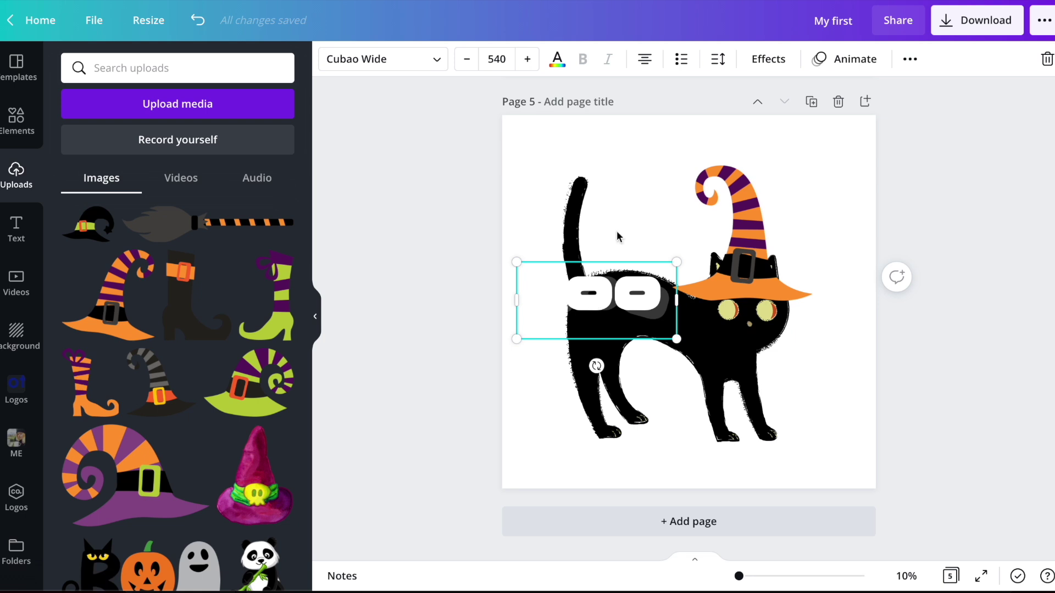
left_click(617, 236)
left_click_drag(610, 314, 662, 334)
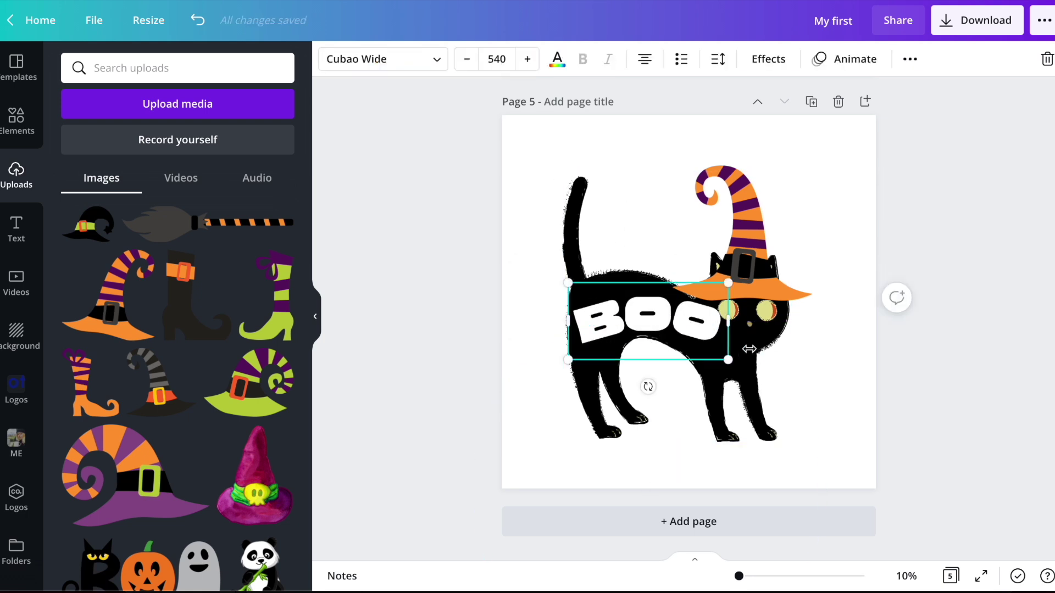
Try the RQND Pro Wide font on the BOO text and browse the other wide fonts
left_click(401, 59)
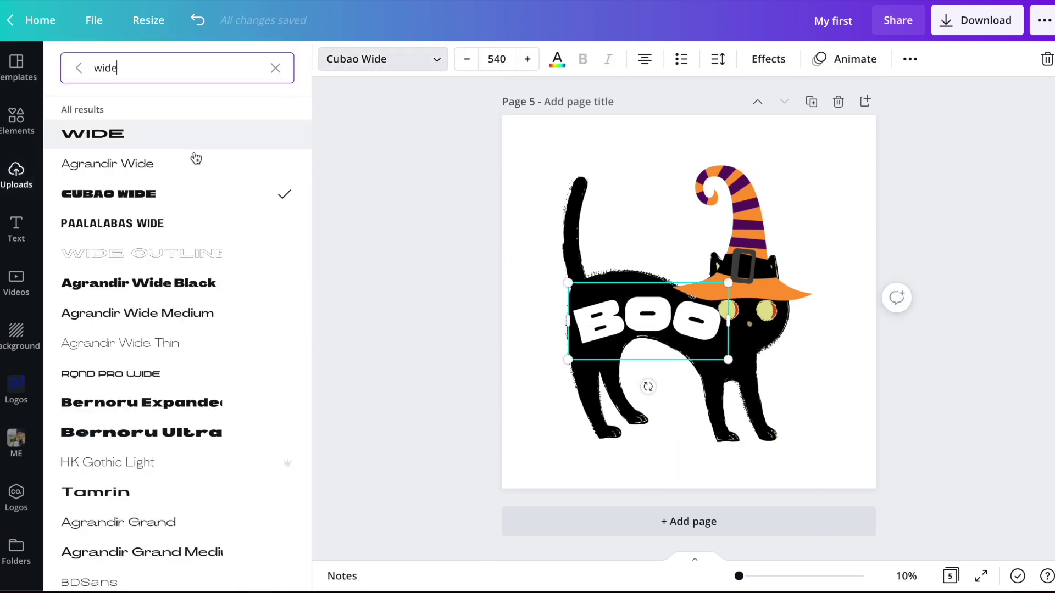
scroll(167, 200, "down", 3)
left_click(160, 212)
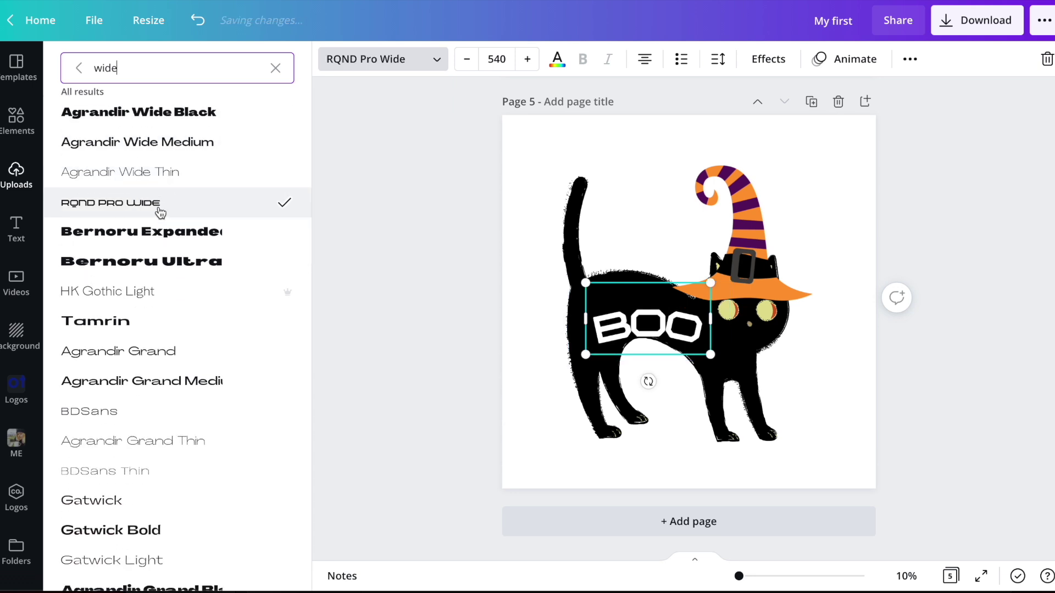
scroll(160, 212, "down", 5)
scroll(158, 212, "up", 8)
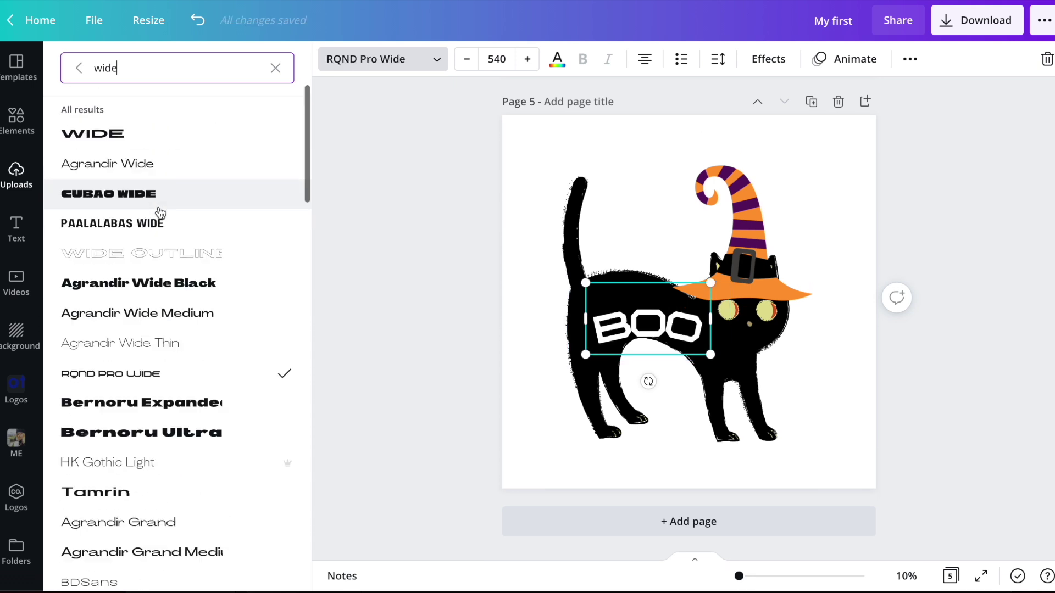
Set the BOO text to the recently used Monday Morning Font - R
left_click(77, 70)
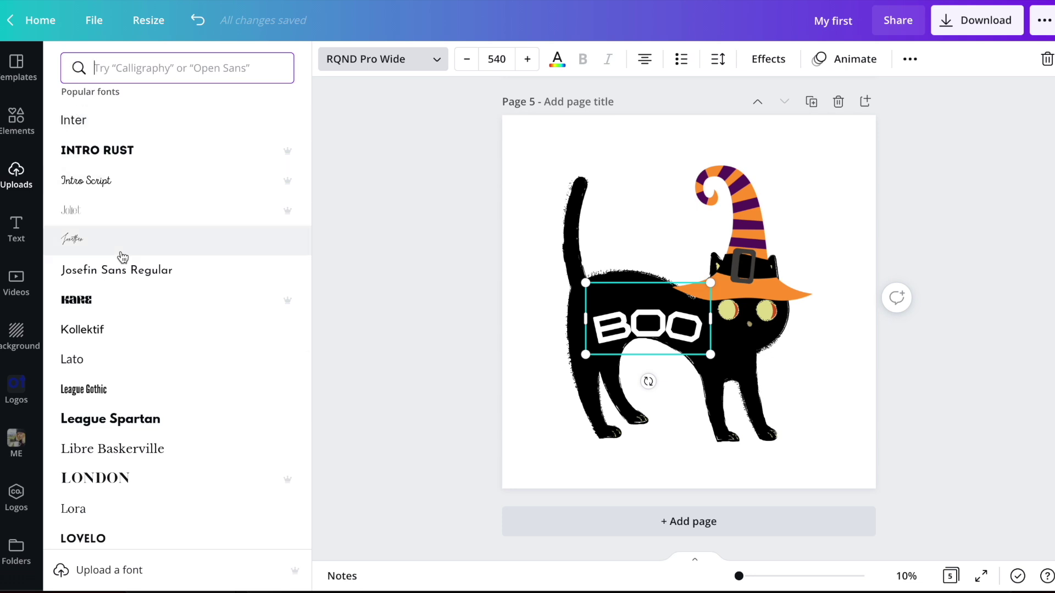
scroll(123, 254, "up", 10)
left_click(110, 313)
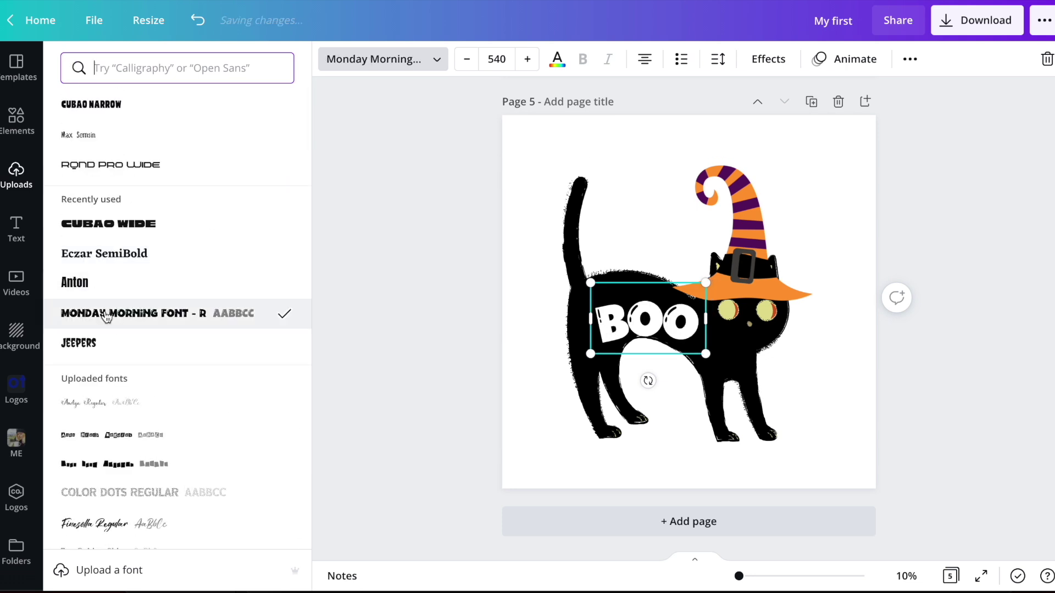
Increase the BOO text's curve to 100 and enlarge it to about size 659
left_click(767, 59)
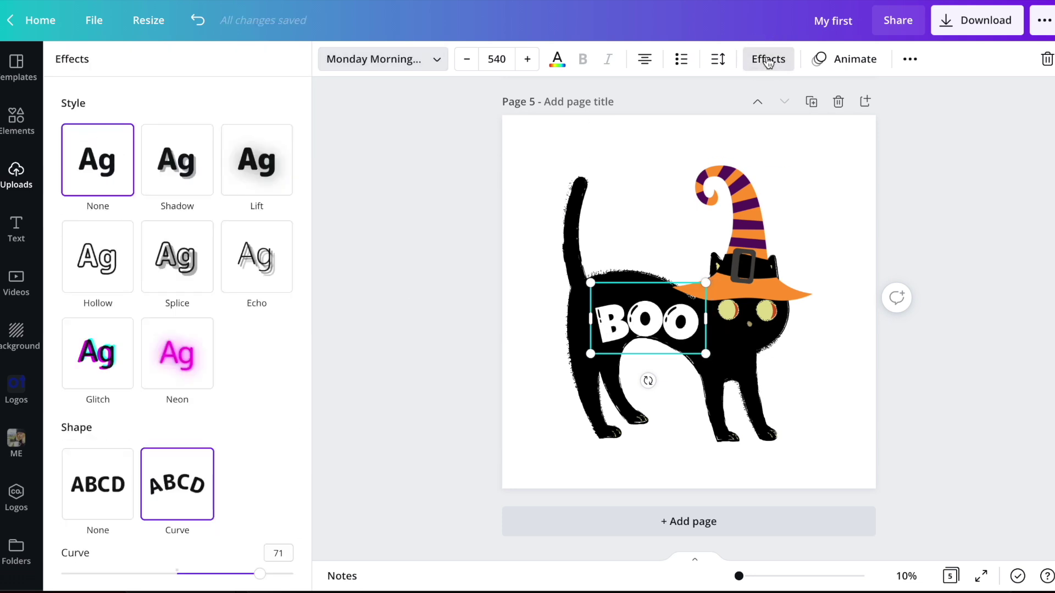
left_click_drag(257, 582, 313, 581)
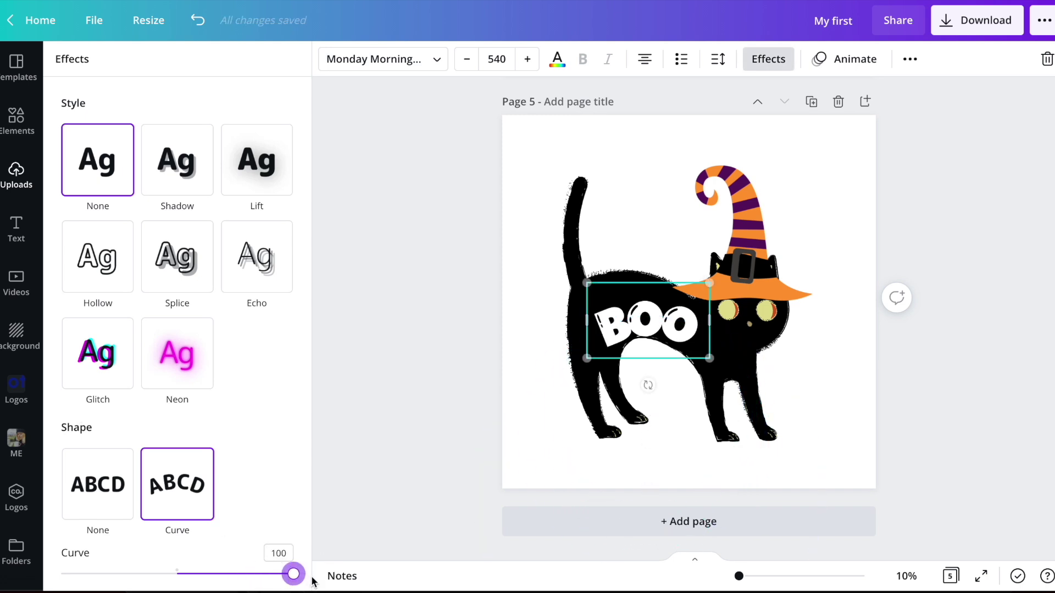
left_click_drag(586, 360, 560, 374)
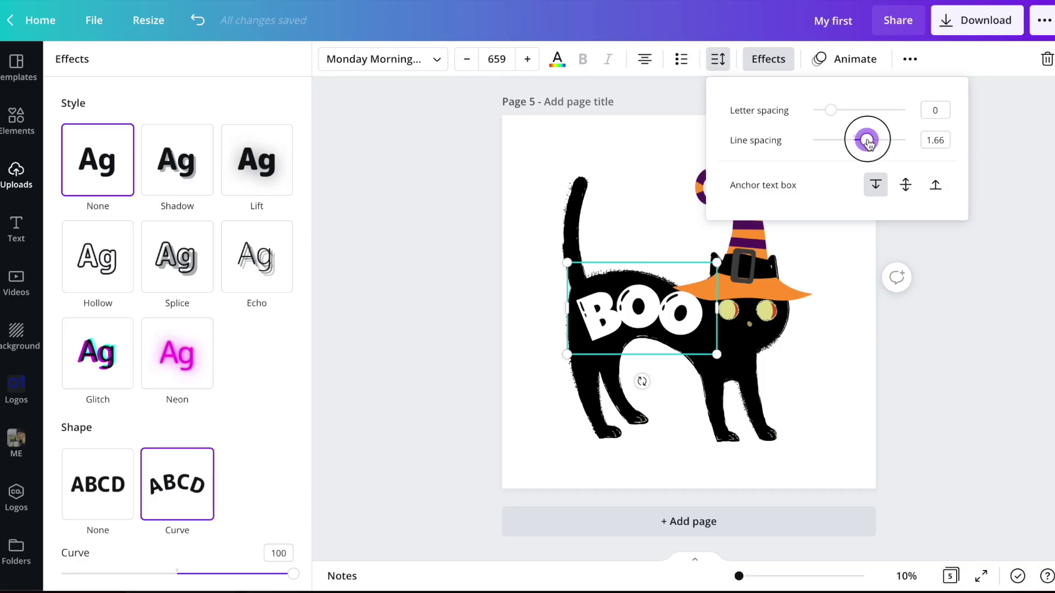
Widen the BOO text's letter spacing slightly, then shrink it to about size 571 and refit it on the cat's back
left_click_drag(867, 137, 863, 140)
left_click_drag(831, 110, 846, 110)
left_click_drag(729, 359, 705, 345)
left_click_drag(667, 316, 682, 320)
Add an exclamation mark to make the text BOO!, then shrink and recenter it within the cat's body
left_click(683, 321)
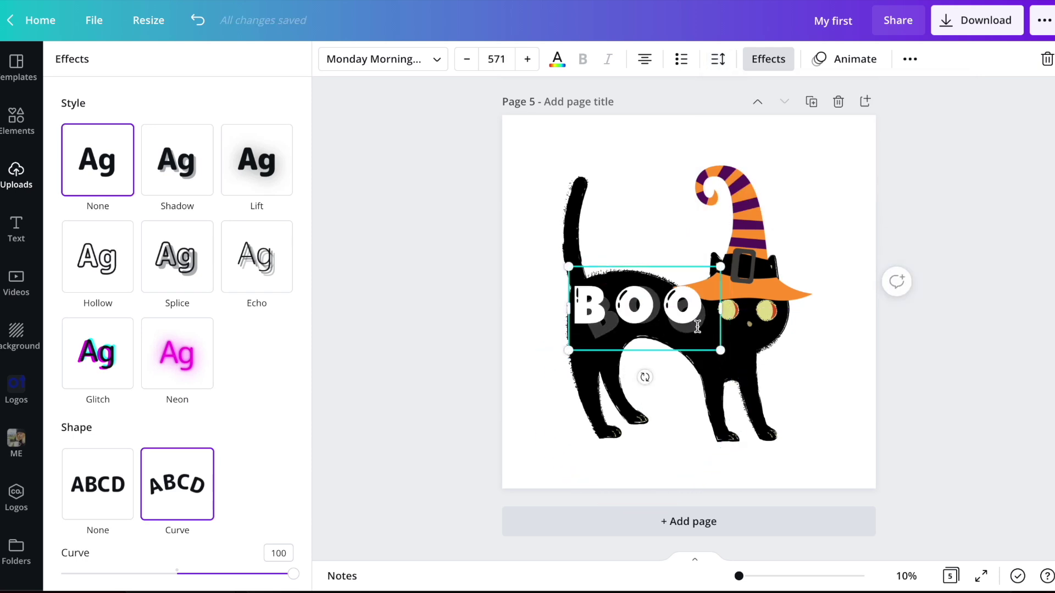
type("!")
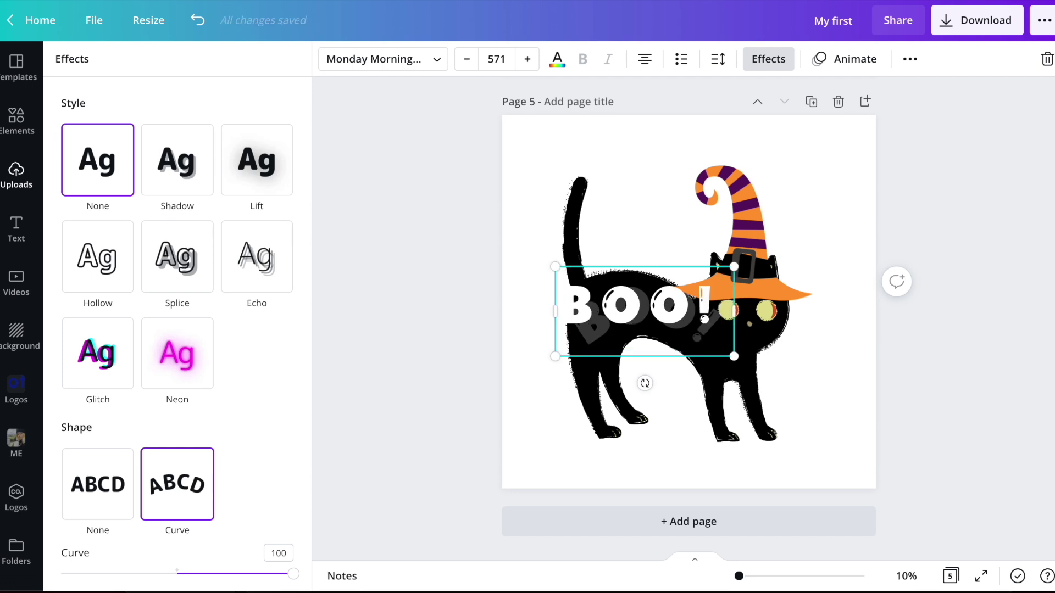
key("Escape")
left_click_drag(738, 359, 708, 344)
left_click_drag(638, 309, 653, 319)
left_click(916, 313)
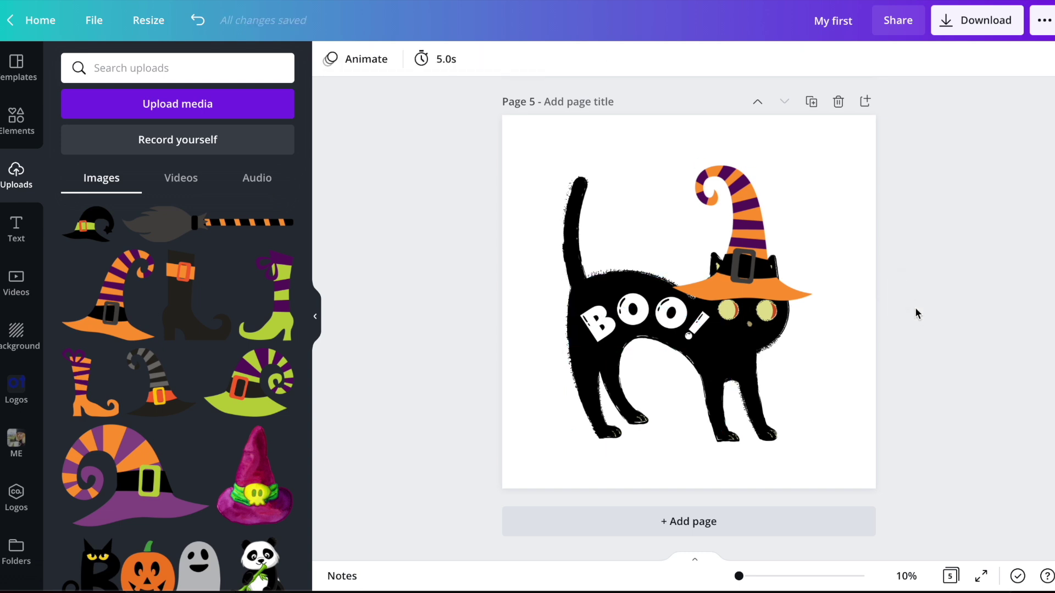
Recolor the page 5 cat's pale yellow eyes white
left_click(753, 360)
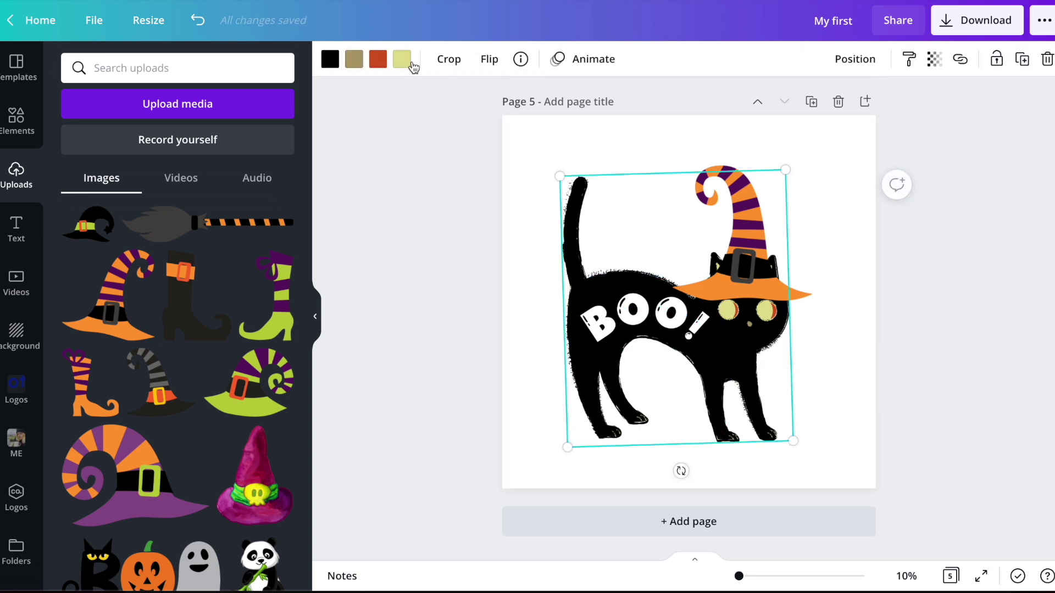
left_click(402, 61)
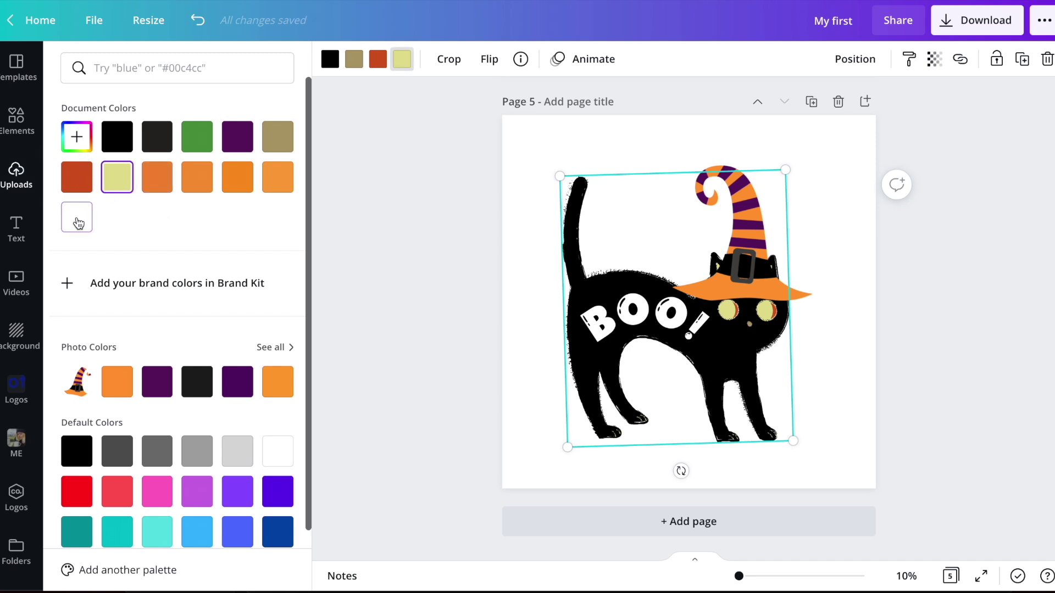
left_click(77, 217)
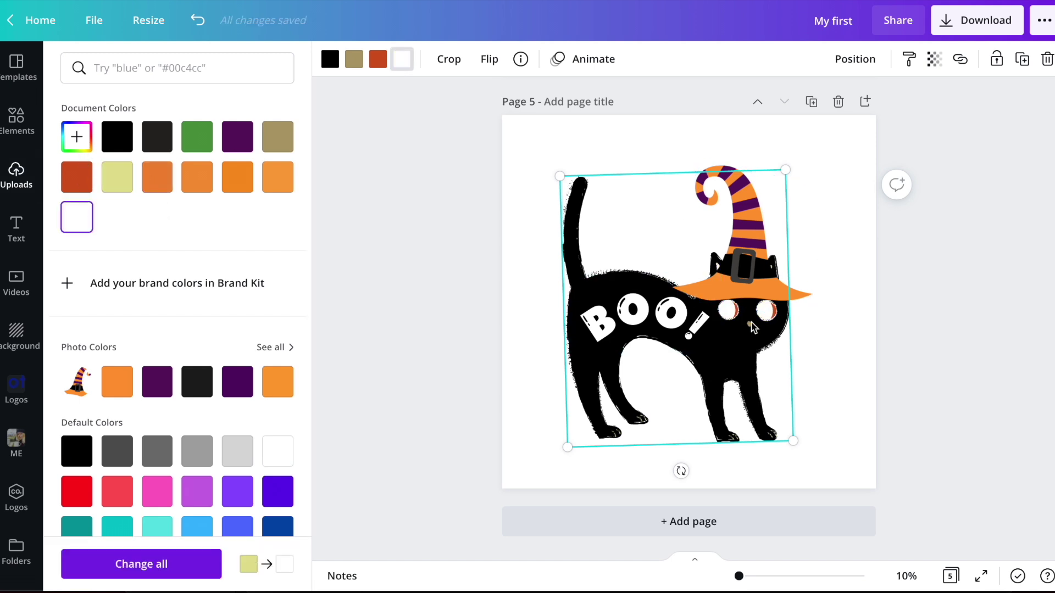
left_click(838, 240)
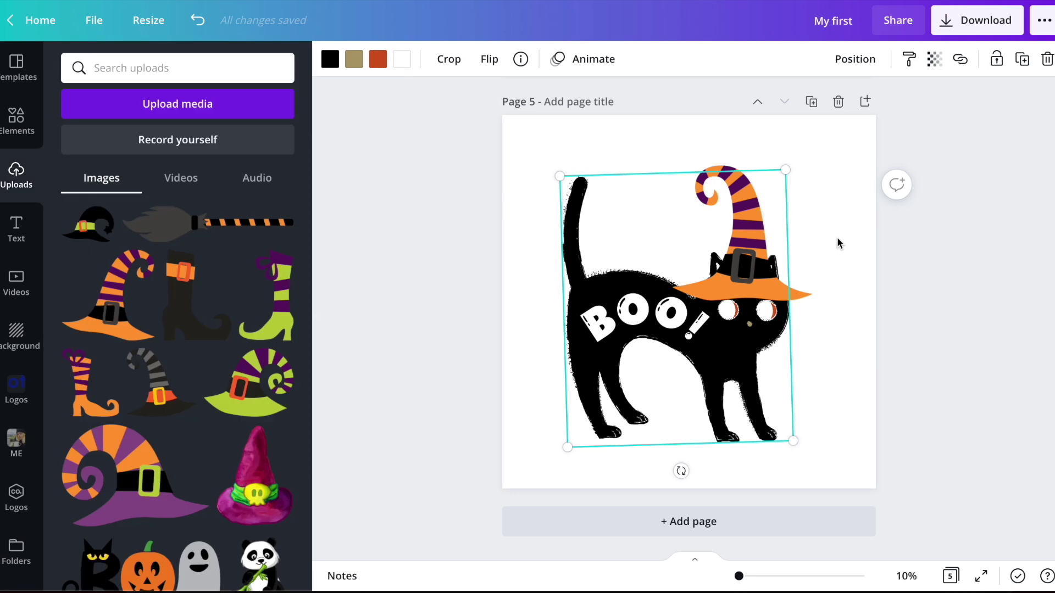
Enlarge the cat, hat and BOO! text together and center them on page 5
left_click_drag(833, 406, 628, 289)
left_click(938, 271)
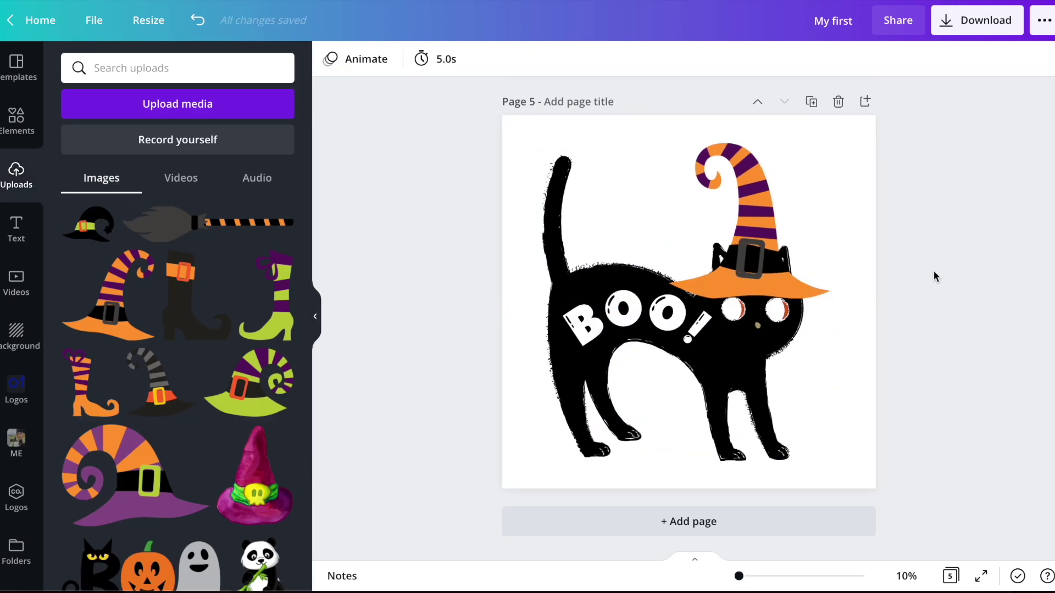
left_click_drag(899, 407, 537, 264)
left_click_drag(644, 299, 652, 301)
left_click(939, 271)
Recolor the pale yellow lettering of the large BOO! badge in page 4's lower-right corner white
scroll(939, 271, "up", 7)
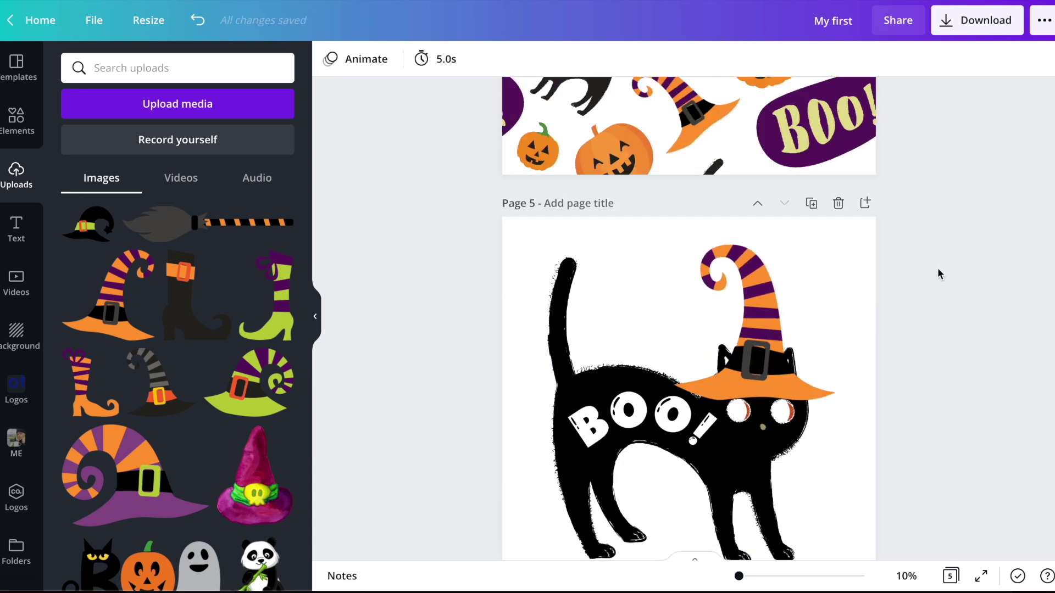
scroll(743, 448, "down", 5)
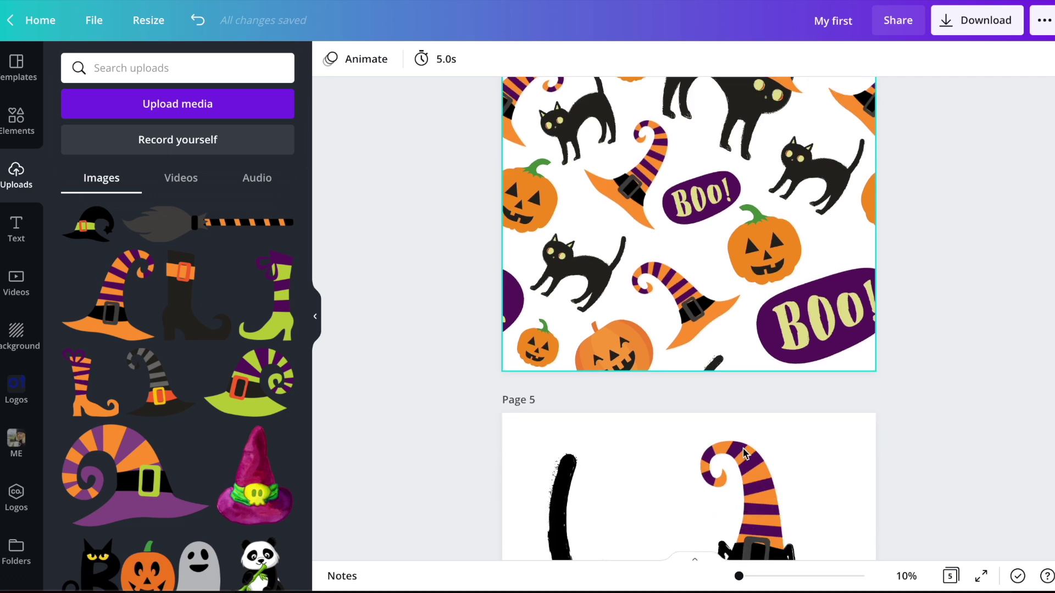
scroll(630, 364, "down", 3)
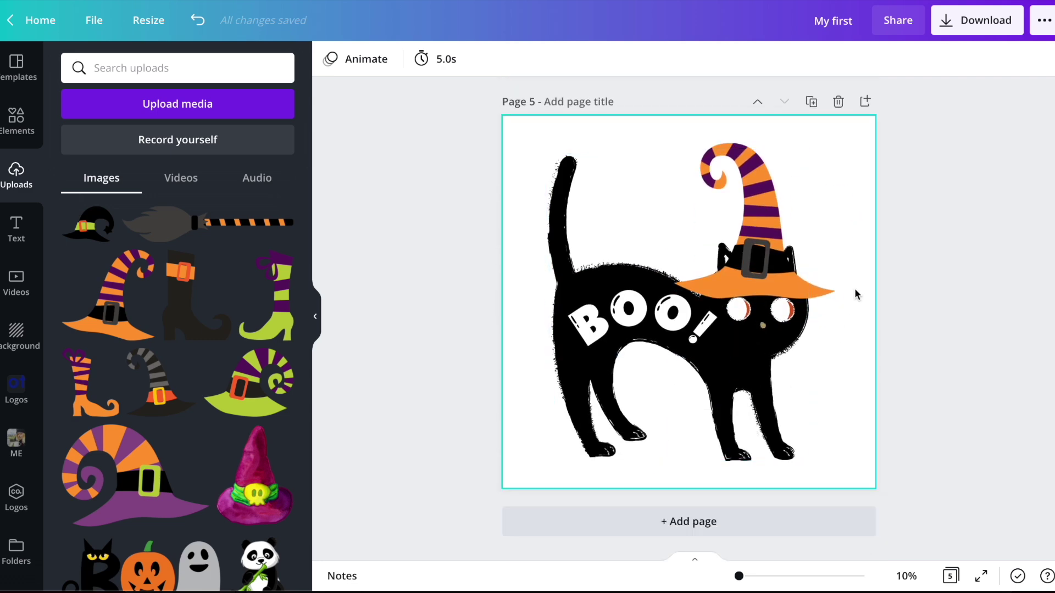
scroll(609, 329, "up", 8)
scroll(609, 330, "down", 5)
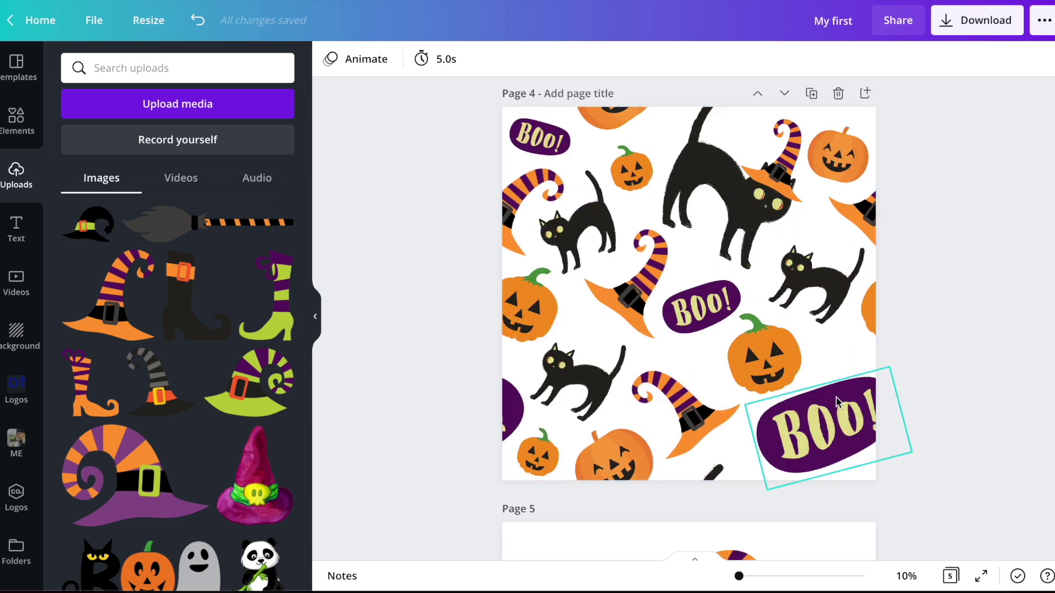
left_click(824, 428)
left_click(330, 58)
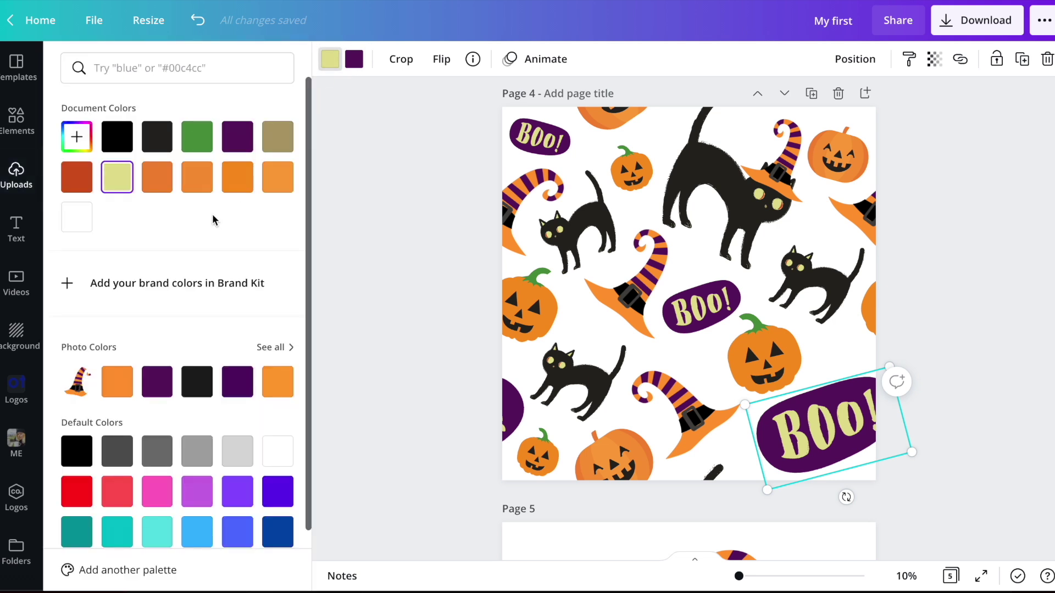
left_click(81, 226)
Recolor the lettering of the three remaining BOO! badges in the page 4 pattern white
left_click(701, 304)
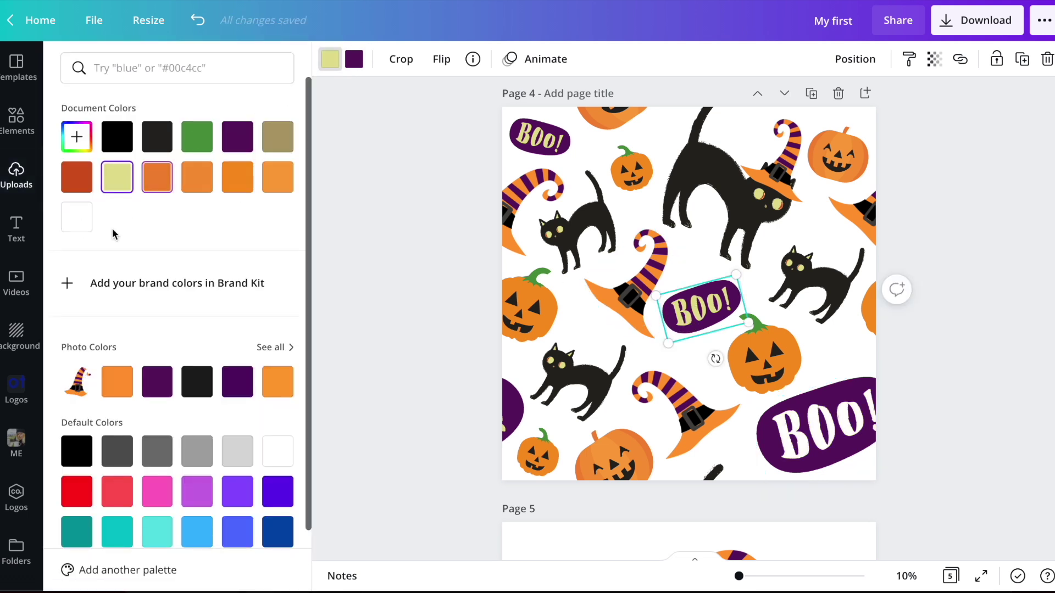
left_click(66, 228)
left_click(539, 137)
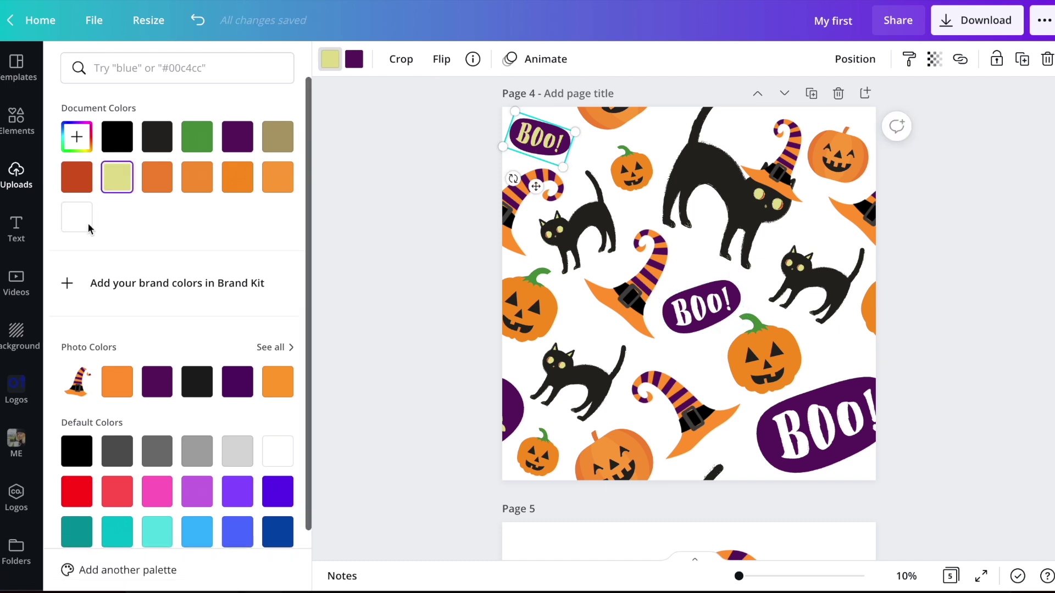
left_click(83, 230)
left_click(514, 409)
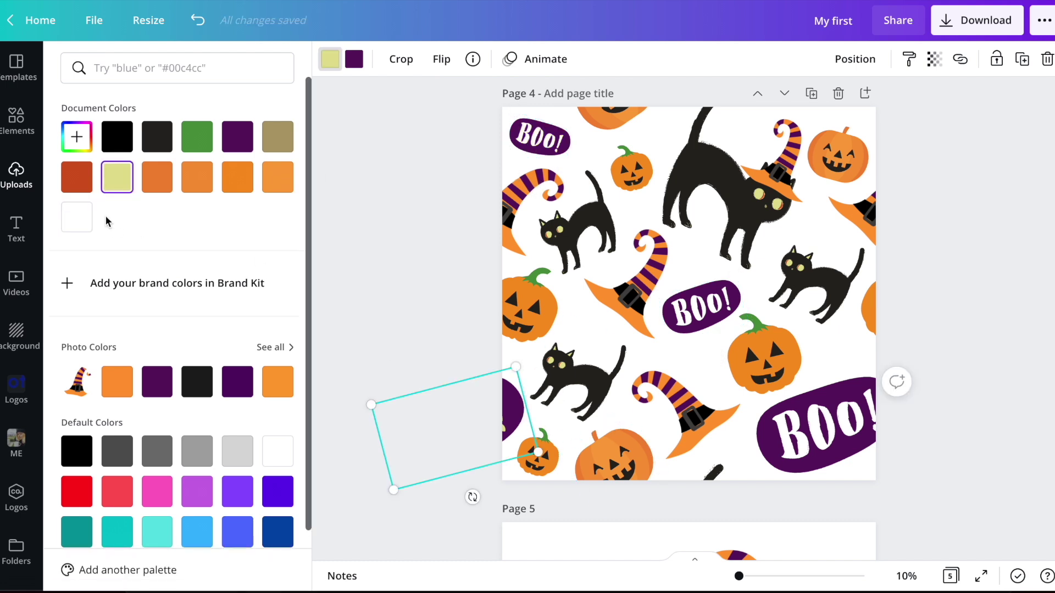
left_click(469, 496)
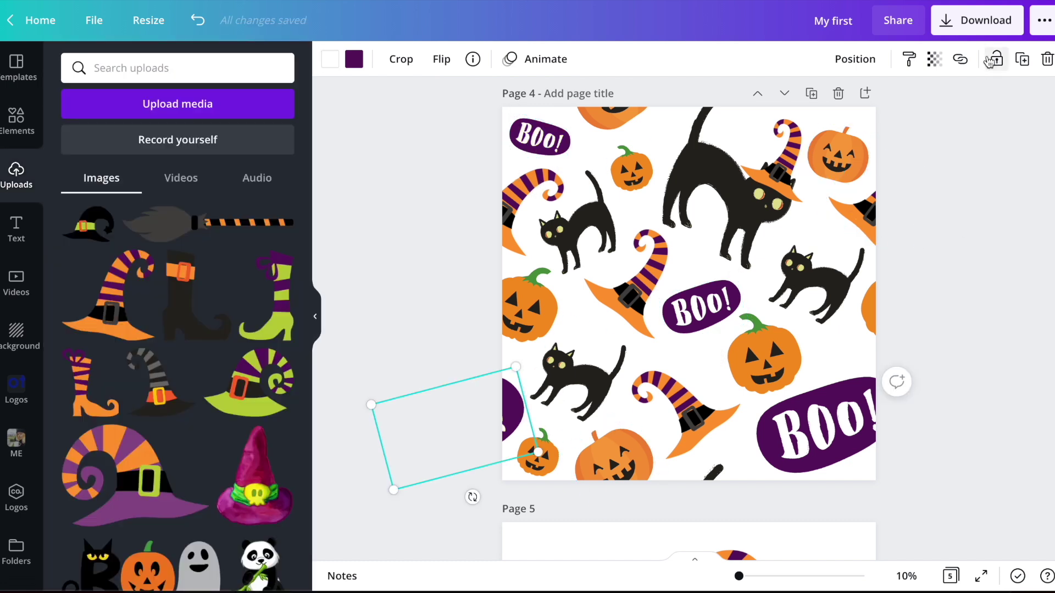
Download the two finished design pages as PNG images
left_click(972, 32)
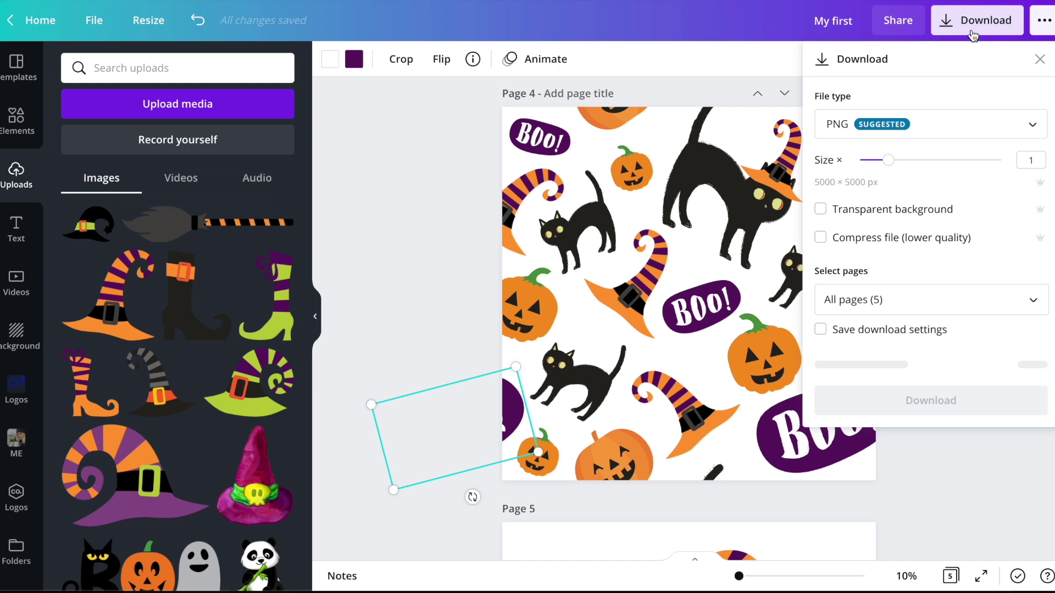
left_click(864, 299)
left_click(862, 341)
Switch to Redbubble and add another design by uploading 4.png from the My first folder
scroll(862, 365, "down", 2)
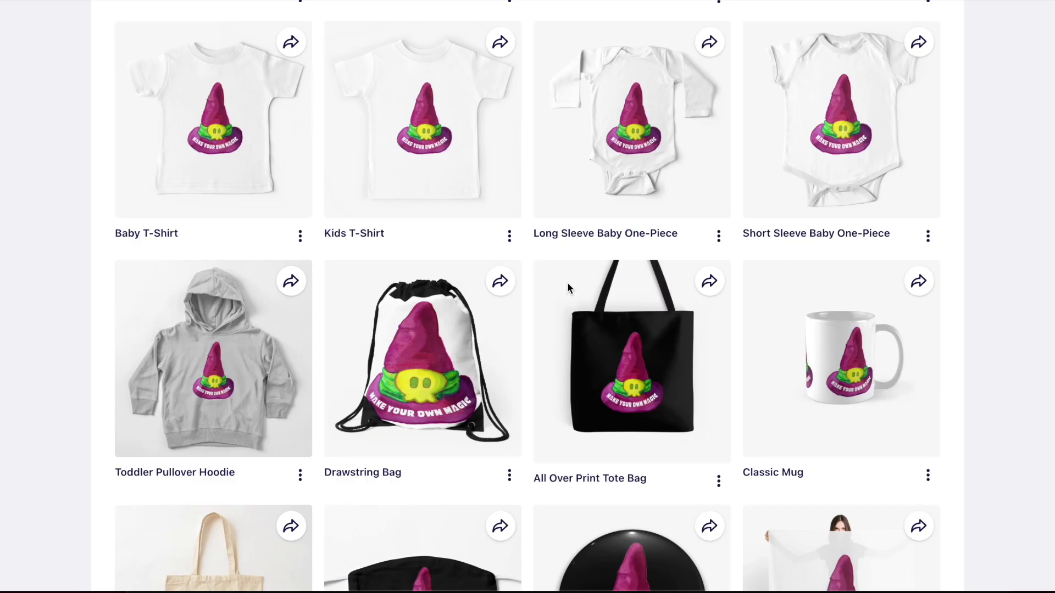
scroll(567, 282, "up", 20)
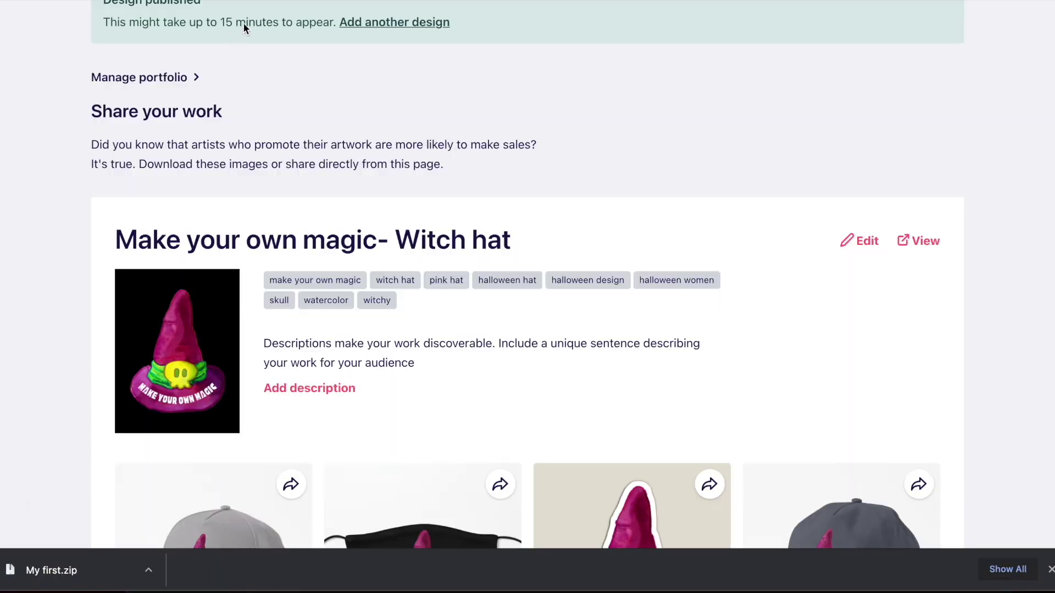
left_click(374, 23)
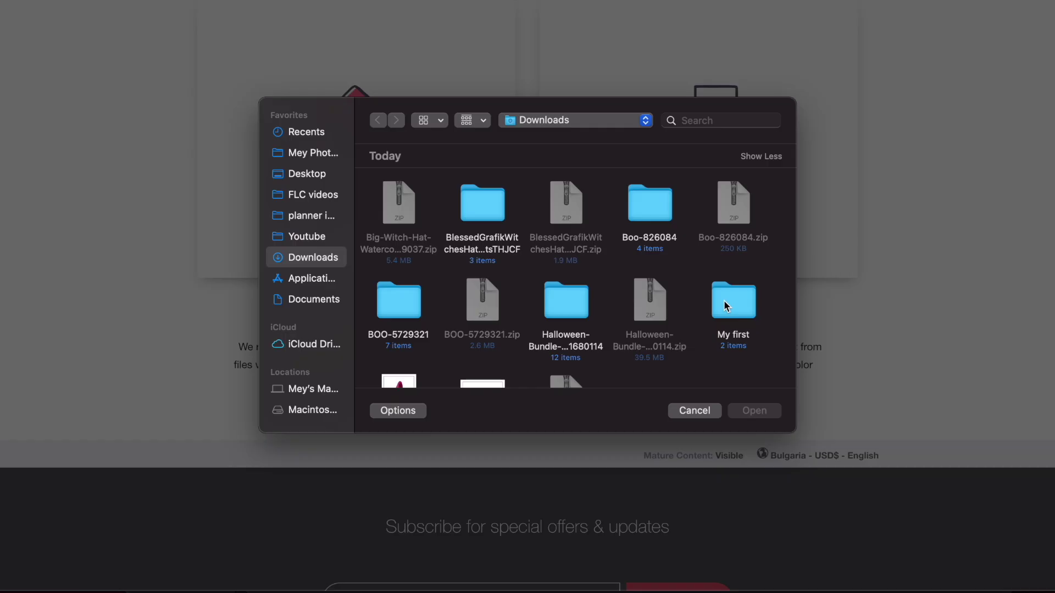
double_click(734, 297)
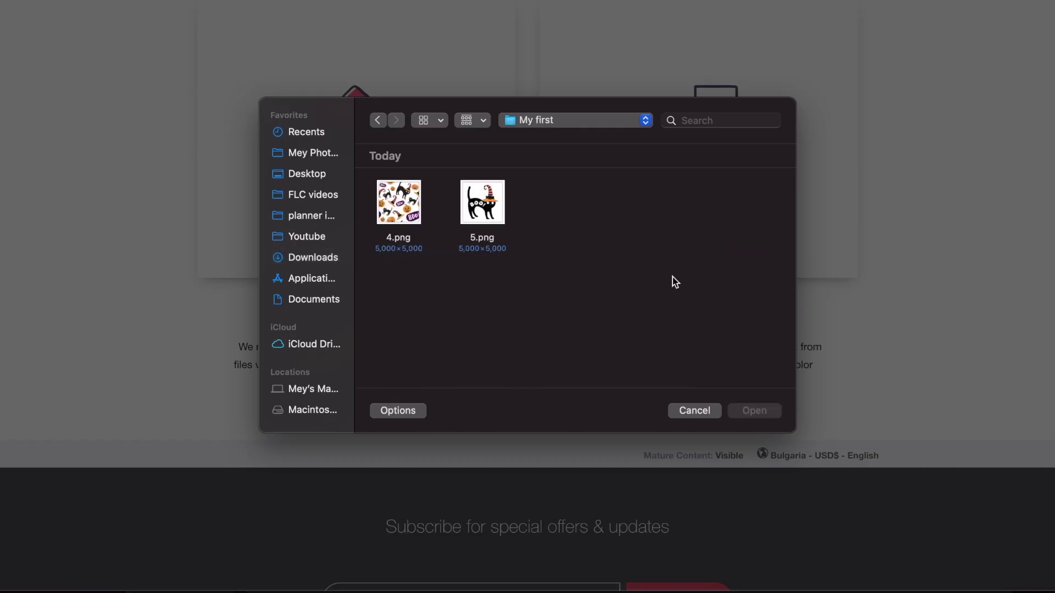
double_click(392, 222)
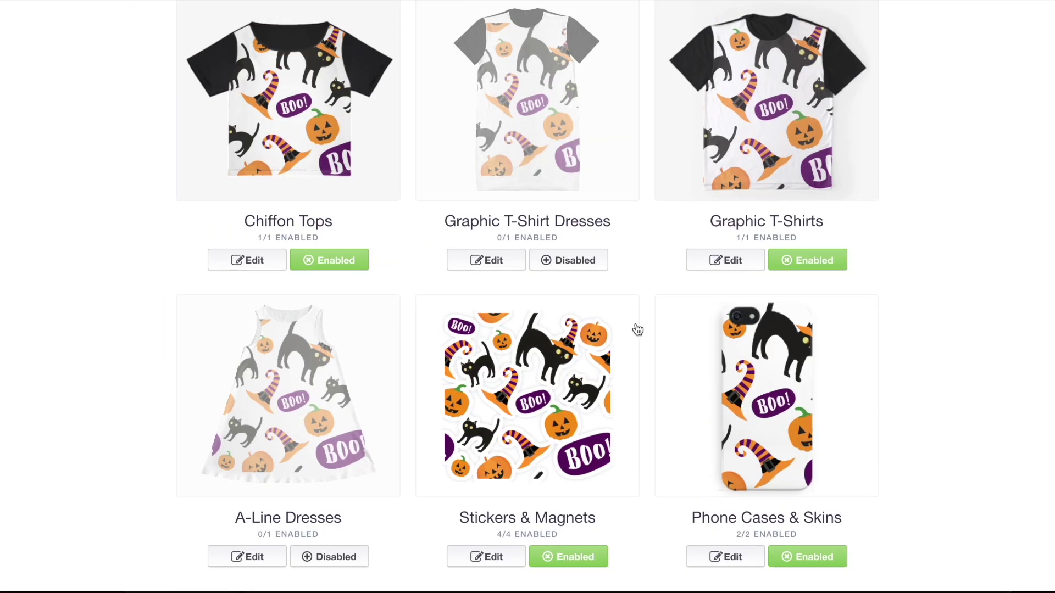
Scale the Graphic T-Shirts image to 56%, tile it as a regular grid and shift the pattern slightly sideways
scroll(774, 180, "up", 1)
left_click(774, 180)
scroll(800, 347, "down", 4)
left_click(785, 350)
left_click(753, 385)
left_click(792, 418)
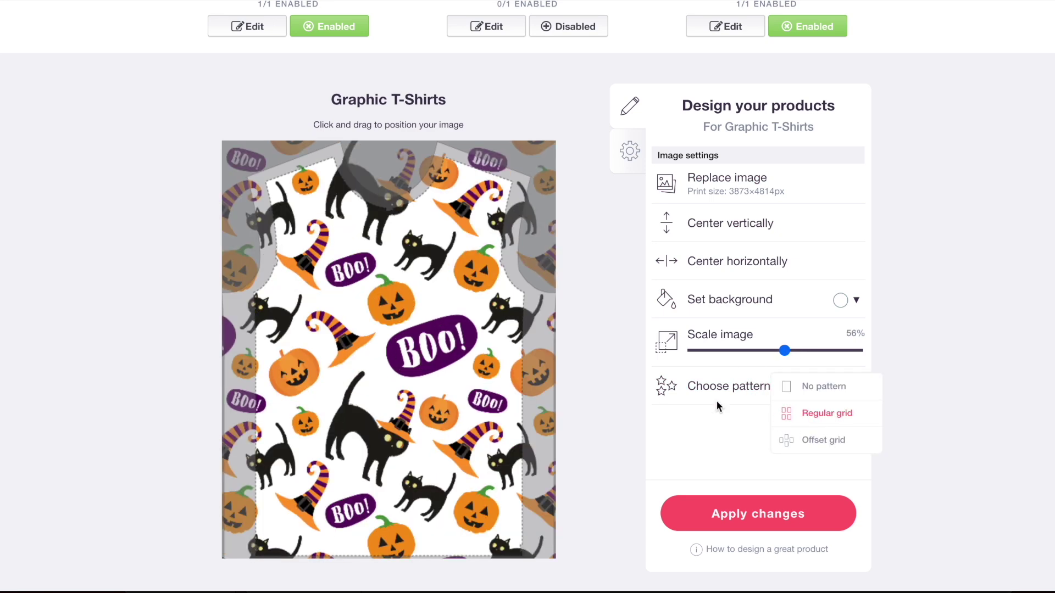
left_click_drag(510, 392, 471, 397)
Replace the pattern image on Standard Print Clothing with 5.png
scroll(470, 395, "up", 15)
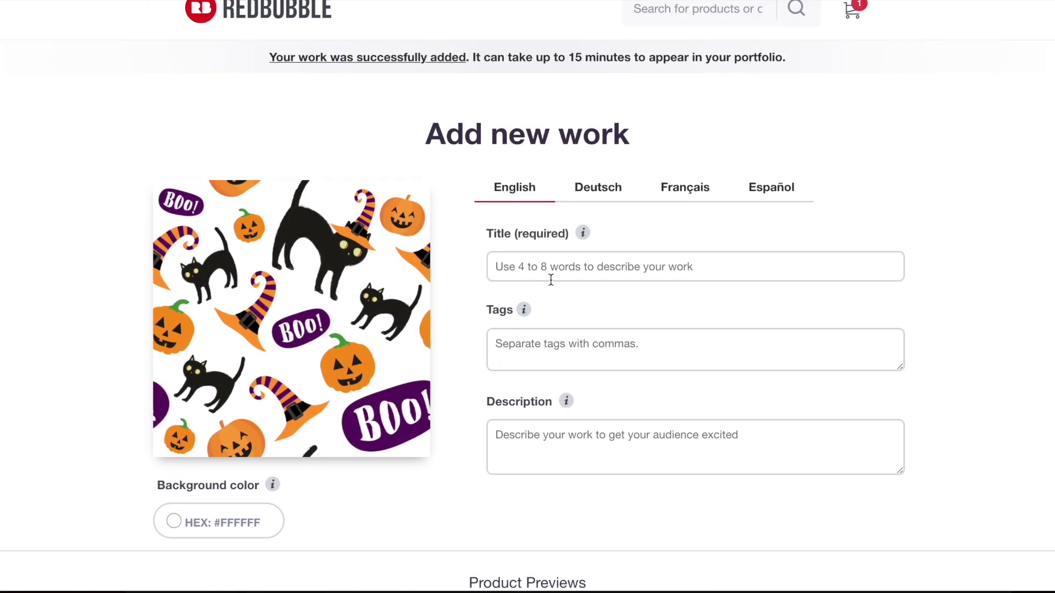
left_click(565, 273)
scroll(566, 274, "down", 10)
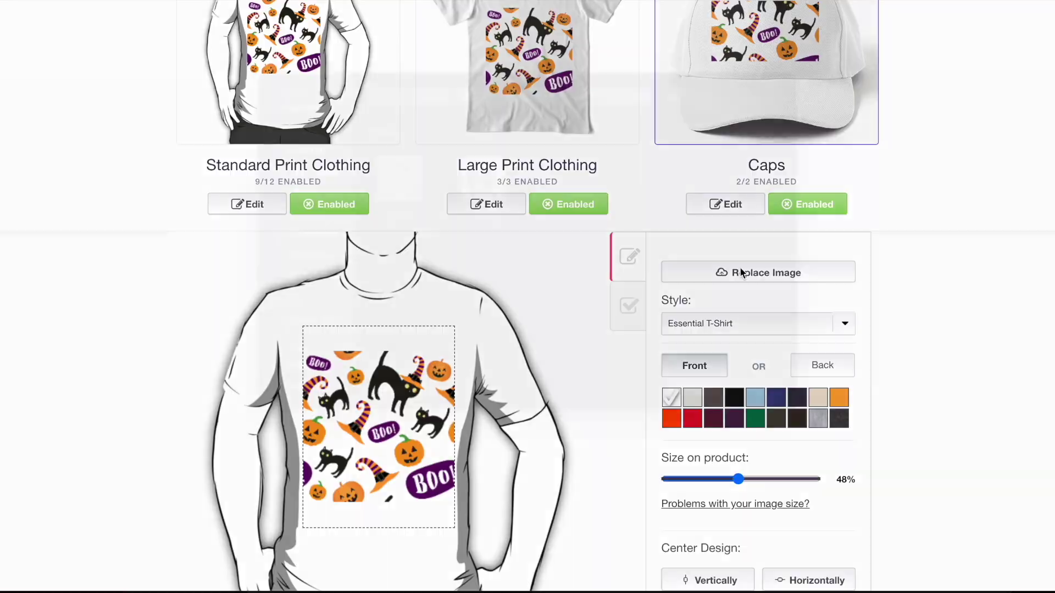
left_click(740, 270)
left_click(483, 205)
left_click(751, 409)
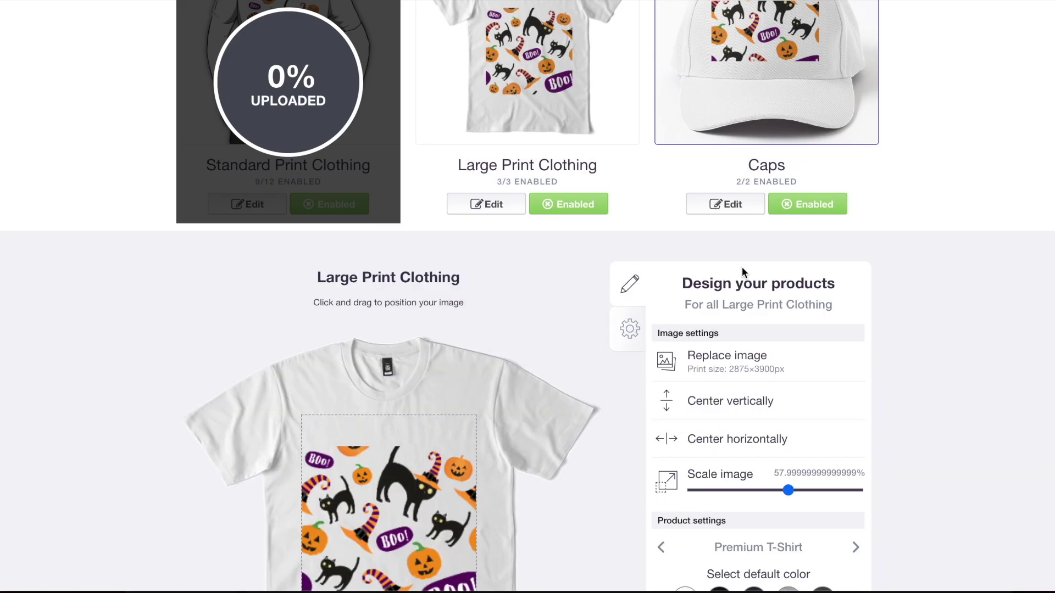
Replace the pattern image on Large Print Clothing with 5.png
left_click(754, 367)
left_click(485, 204)
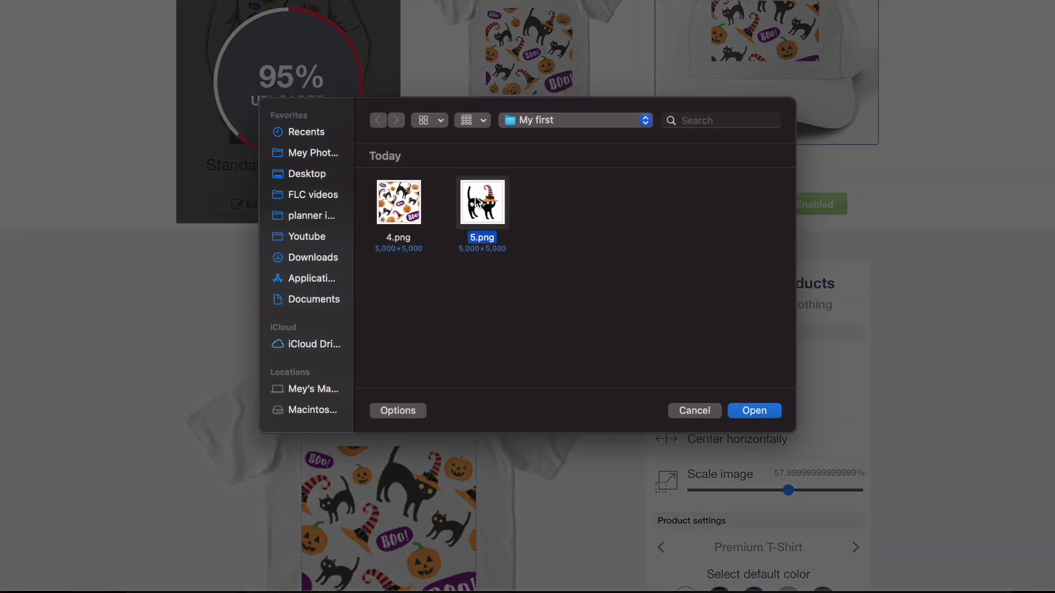
left_click(751, 410)
Replace the pattern image on Caps with 5.png
scroll(683, 243, "up", 3)
left_click(683, 243)
scroll(759, 241, "down", 5)
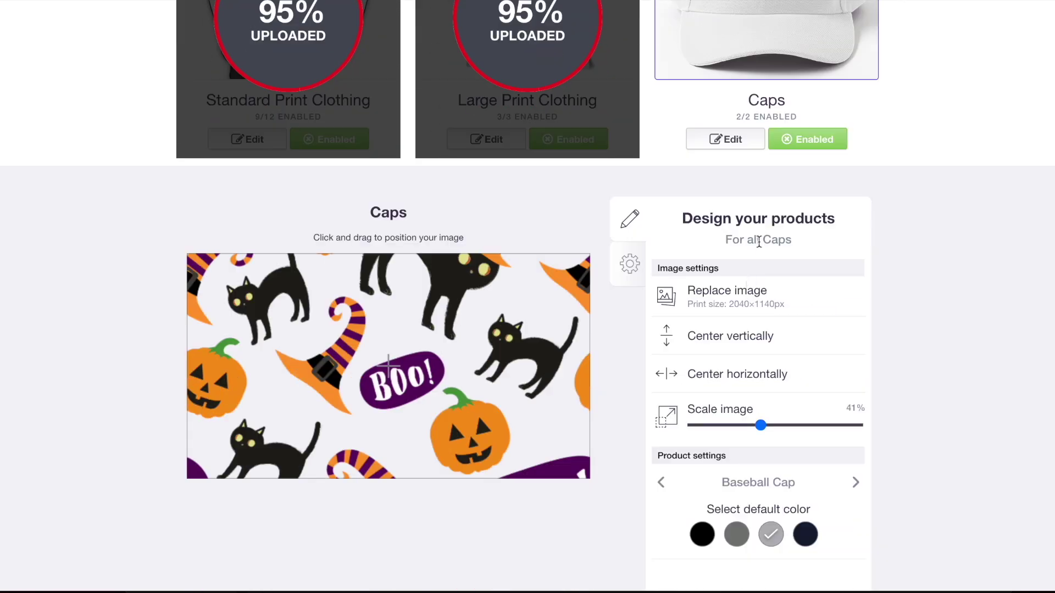
left_click(726, 293)
double_click(482, 203)
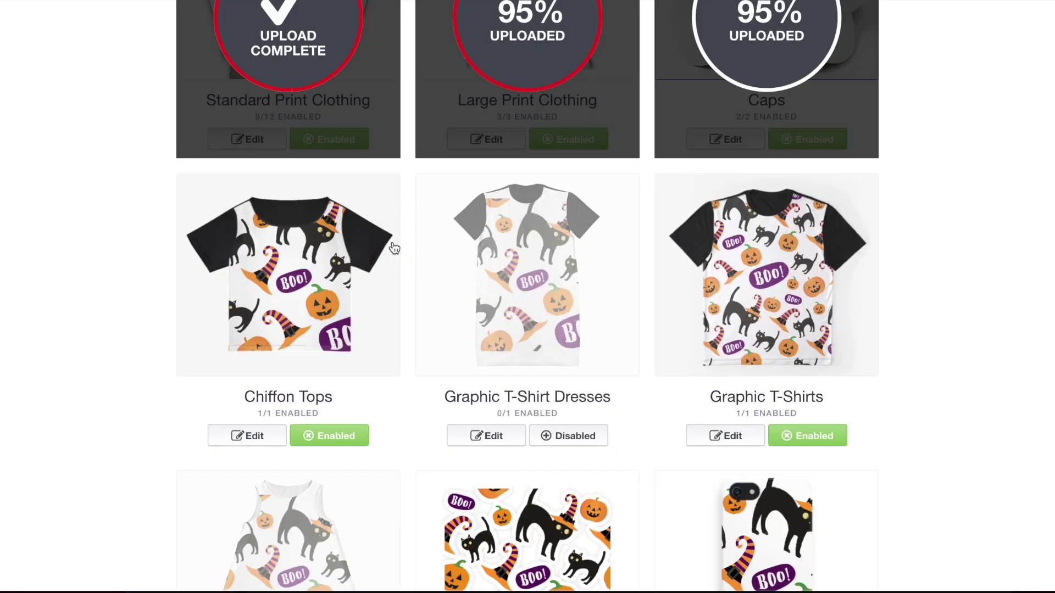
Replace the pattern image on Chiffon Tops with 5.png
scroll(385, 242, "down", 2)
left_click(327, 199)
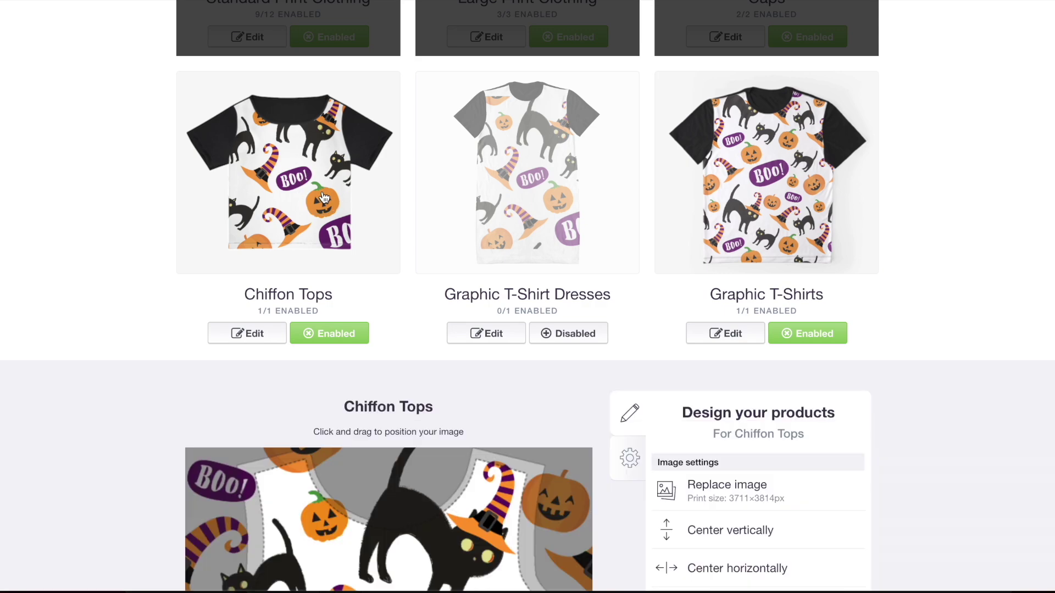
scroll(626, 264, "down", 3)
left_click(693, 306)
double_click(482, 204)
Replace the pattern image on Stickers & Magnets with 5.png
scroll(525, 225, "down", 2)
scroll(626, 146, "down", 3)
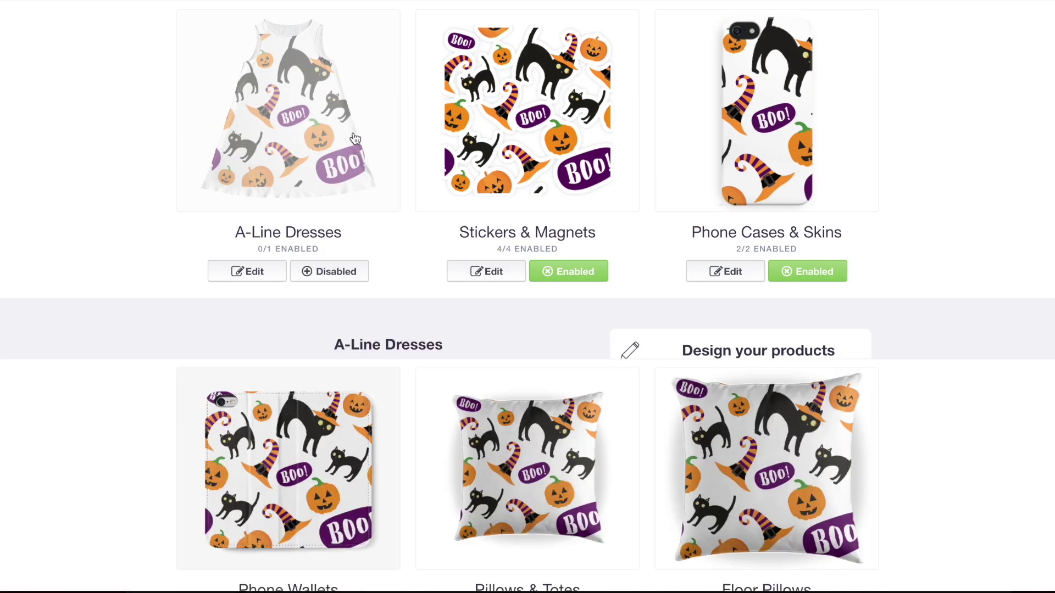
left_click(625, 146)
scroll(746, 188, "down", 4)
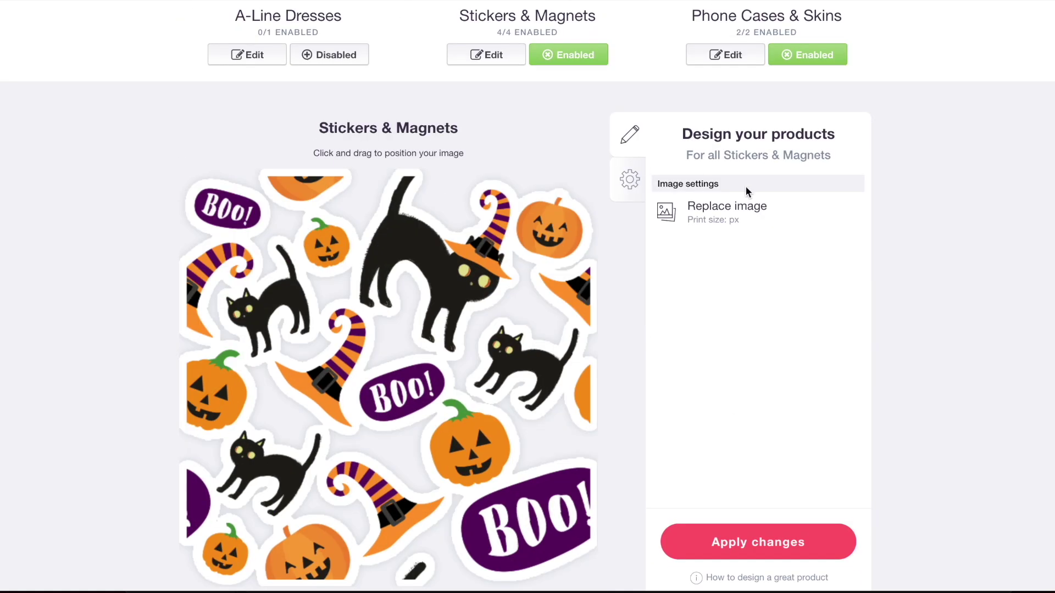
left_click(746, 222)
double_click(484, 204)
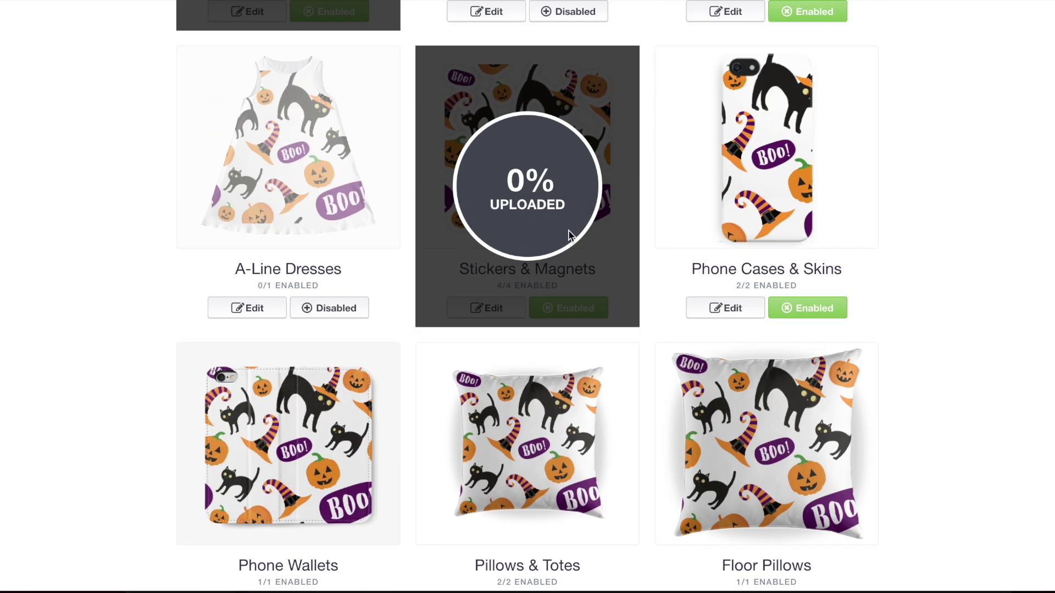
Replace the pattern image on Pillows & Totes with 5.png
left_click(756, 187)
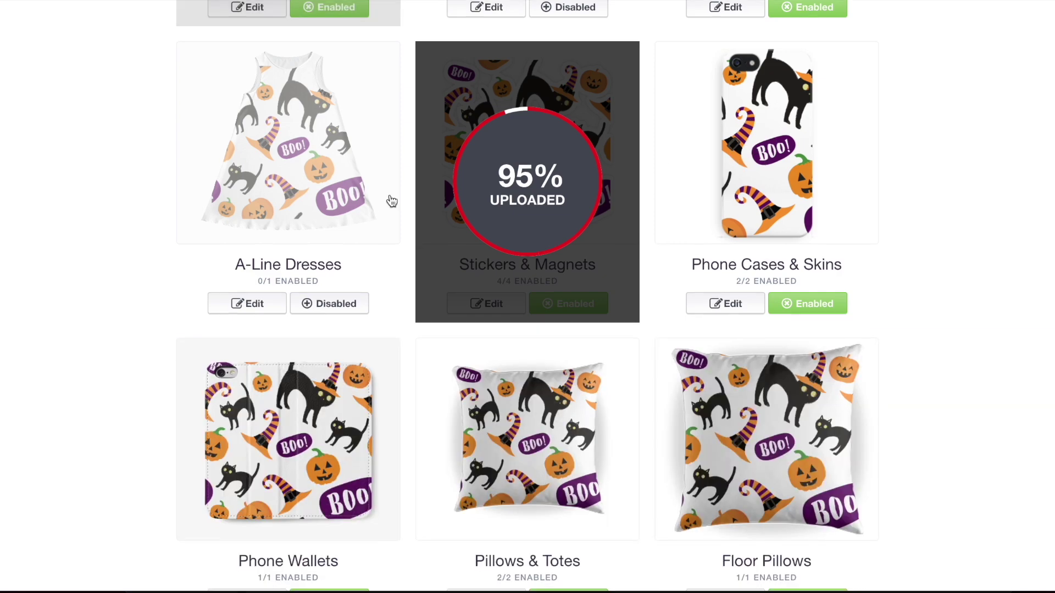
scroll(609, 197, "down", 4)
left_click(535, 245)
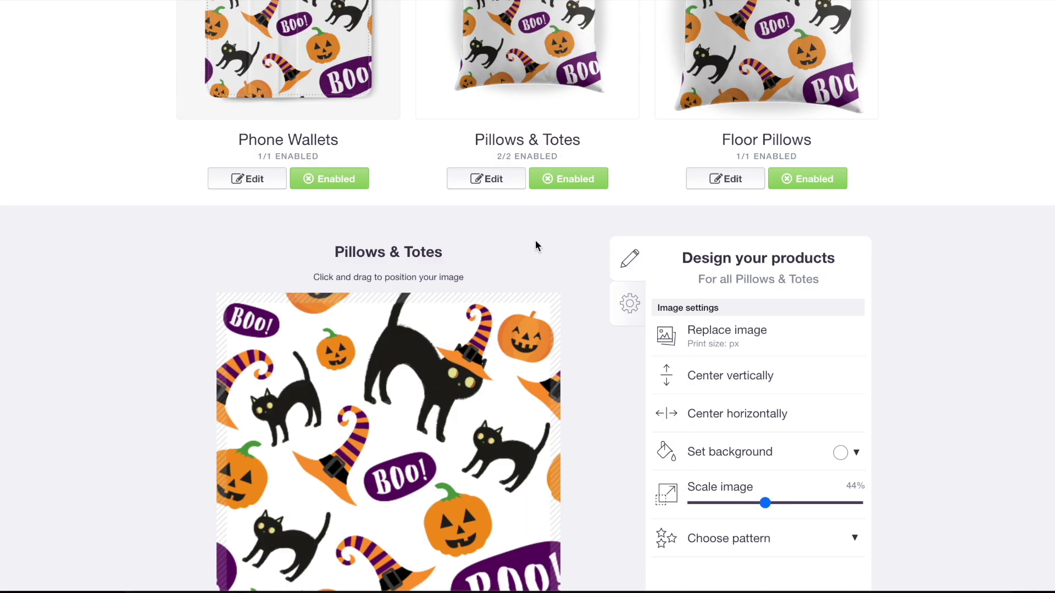
left_click(723, 256)
left_click(497, 207)
double_click(498, 207)
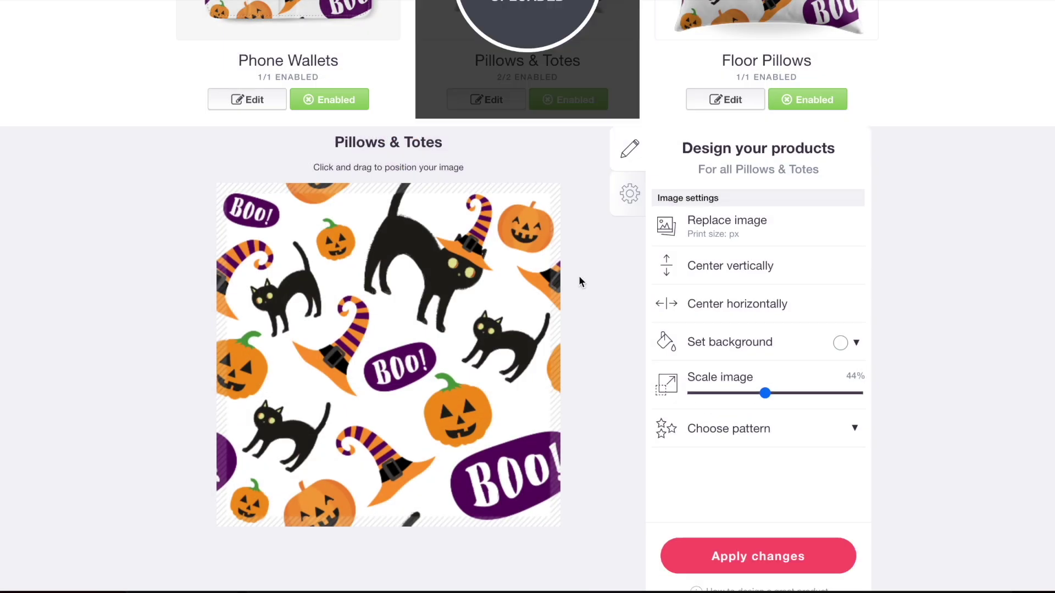
Replace the pattern image on Prints, Cards & Posters with 5.png
scroll(580, 277, "up", 5)
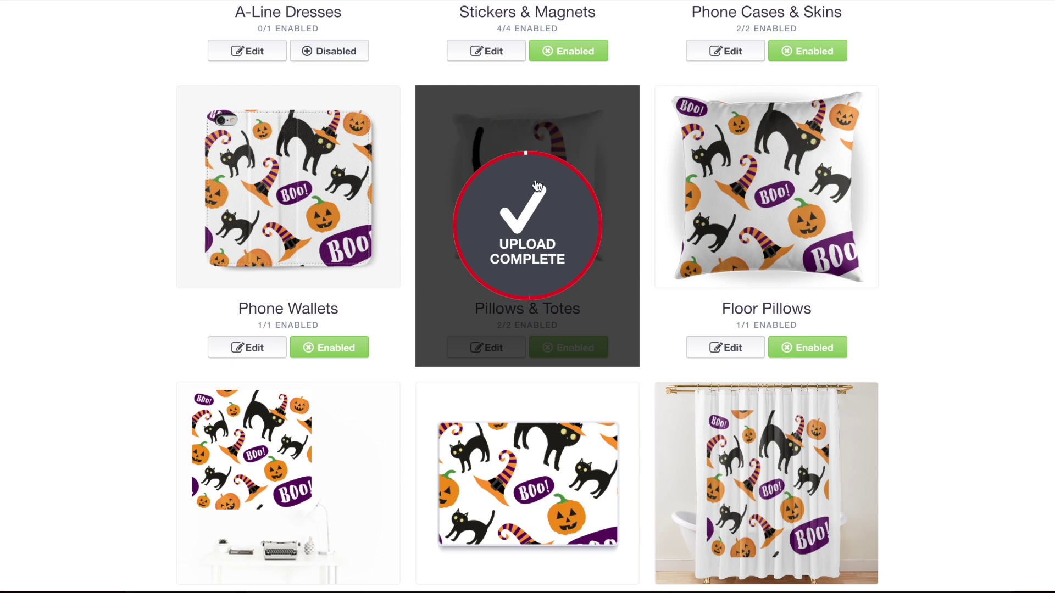
scroll(290, 191, "down", 5)
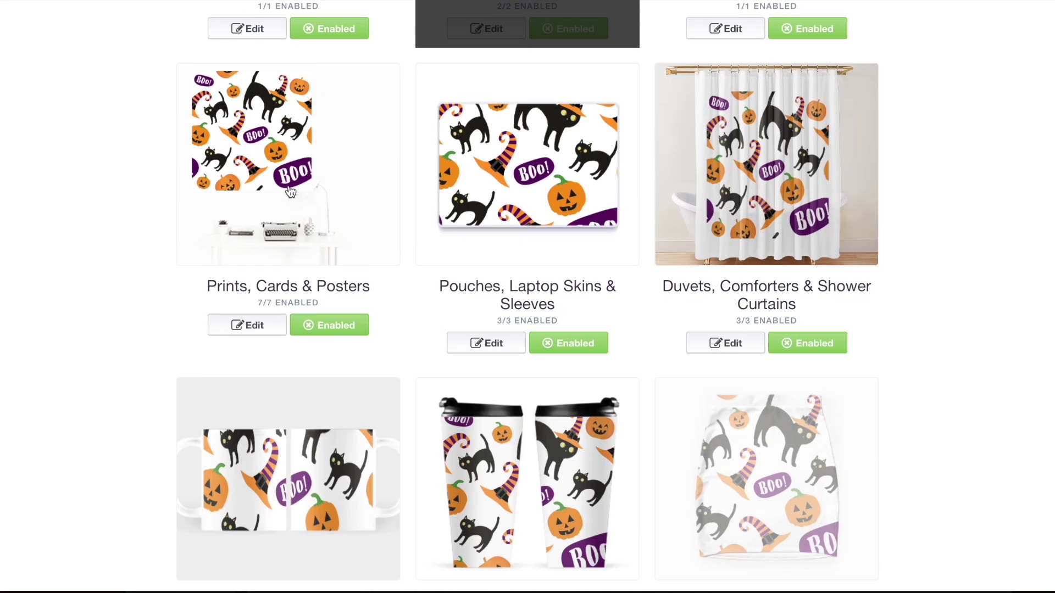
left_click(290, 191)
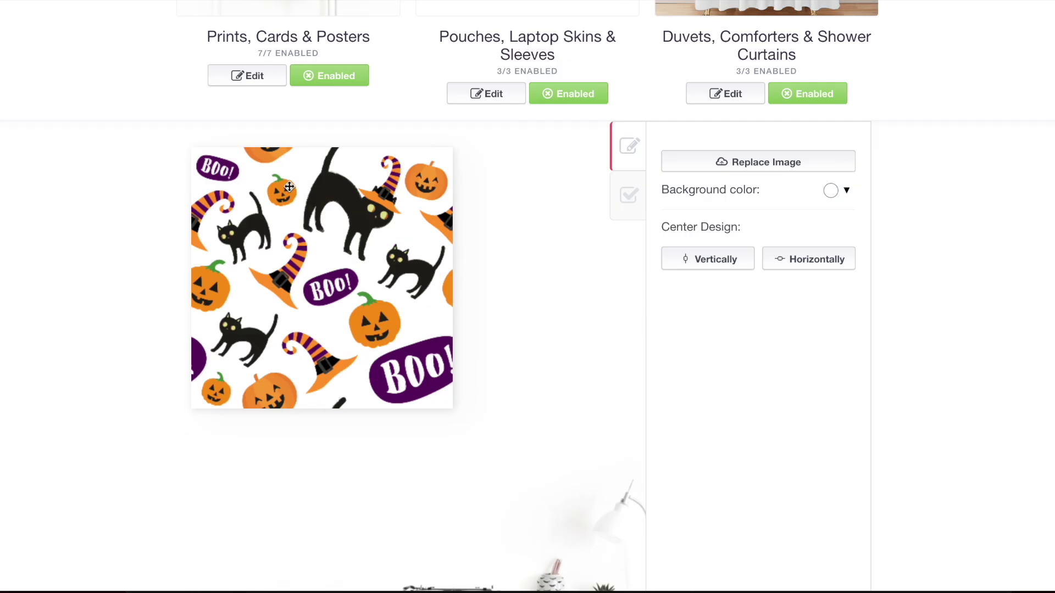
left_click(730, 166)
double_click(483, 200)
Open the Drawstring Bags design for editing and review how the pattern sits on it
scroll(560, 248, "down", 5)
scroll(703, 206, "down", 8)
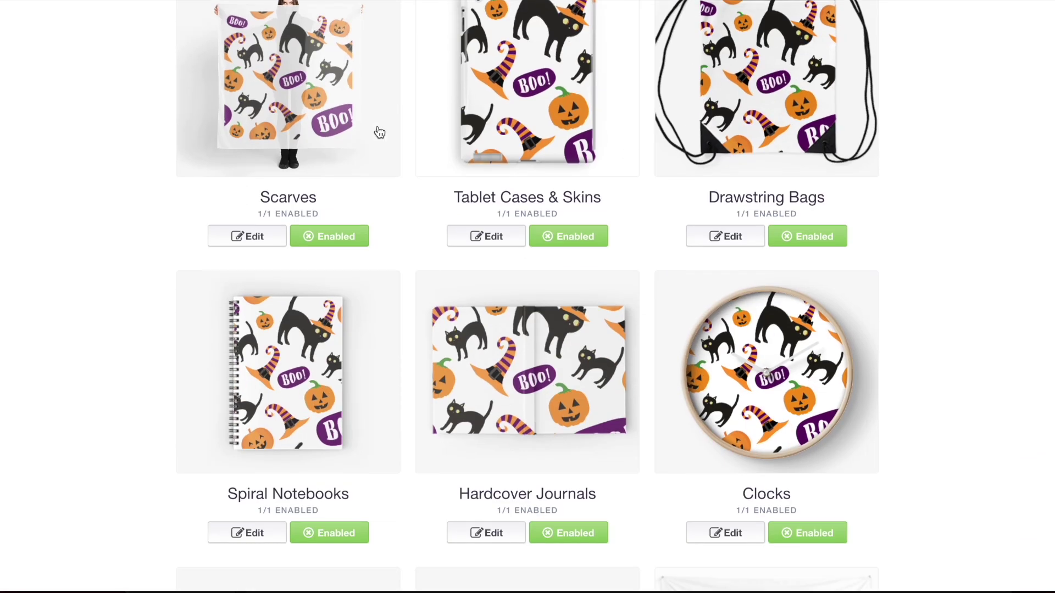
left_click(767, 111)
scroll(761, 99, "down", 3)
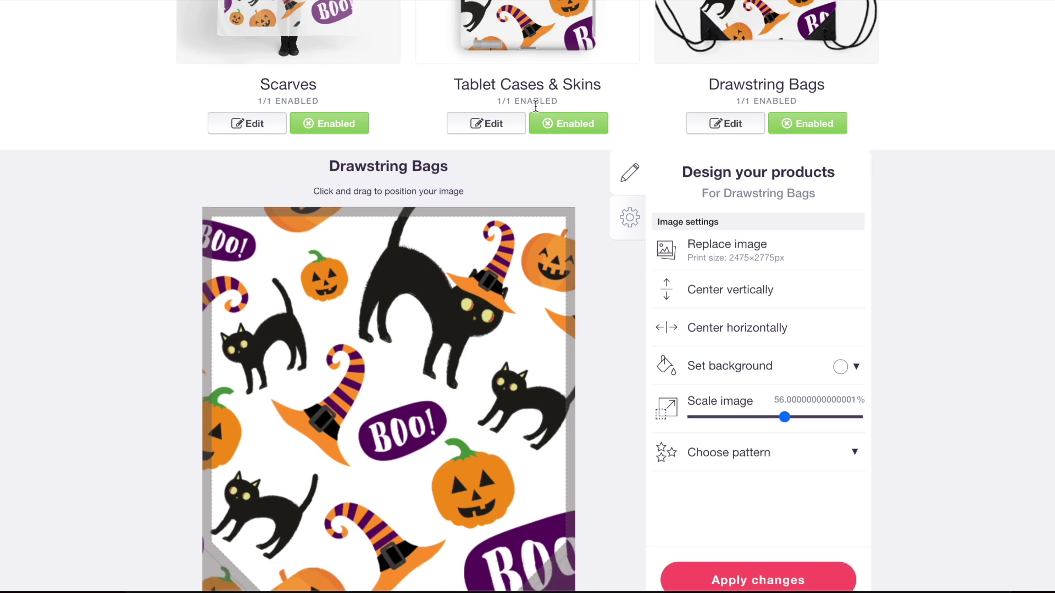
scroll(429, 170, "down", 2)
scroll(310, 143, "up", 2)
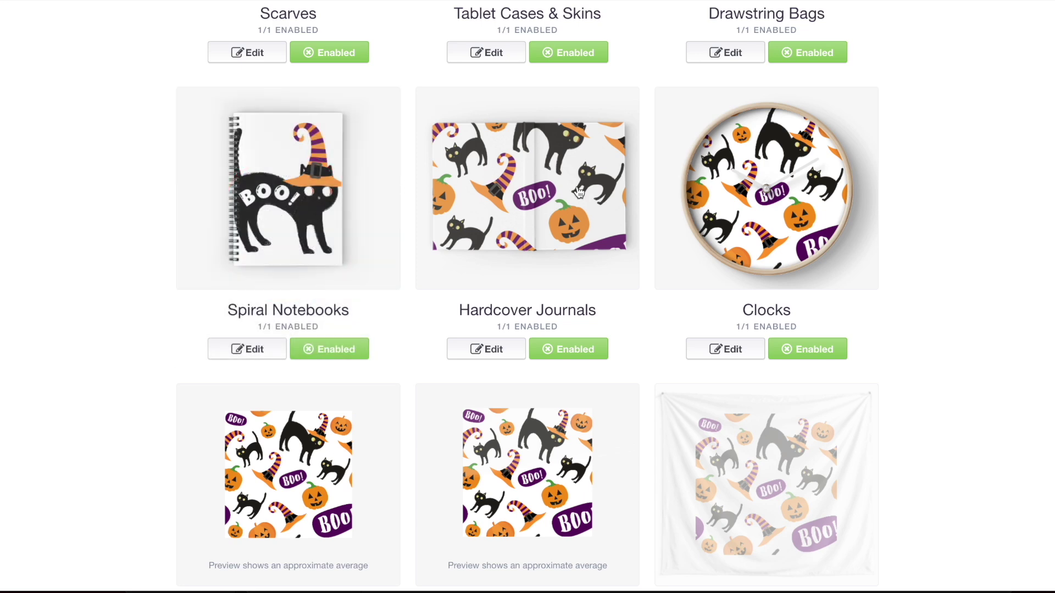
Replace the pattern image on Art Board Prints with 5.png
scroll(579, 193, "down", 7)
left_click(304, 92)
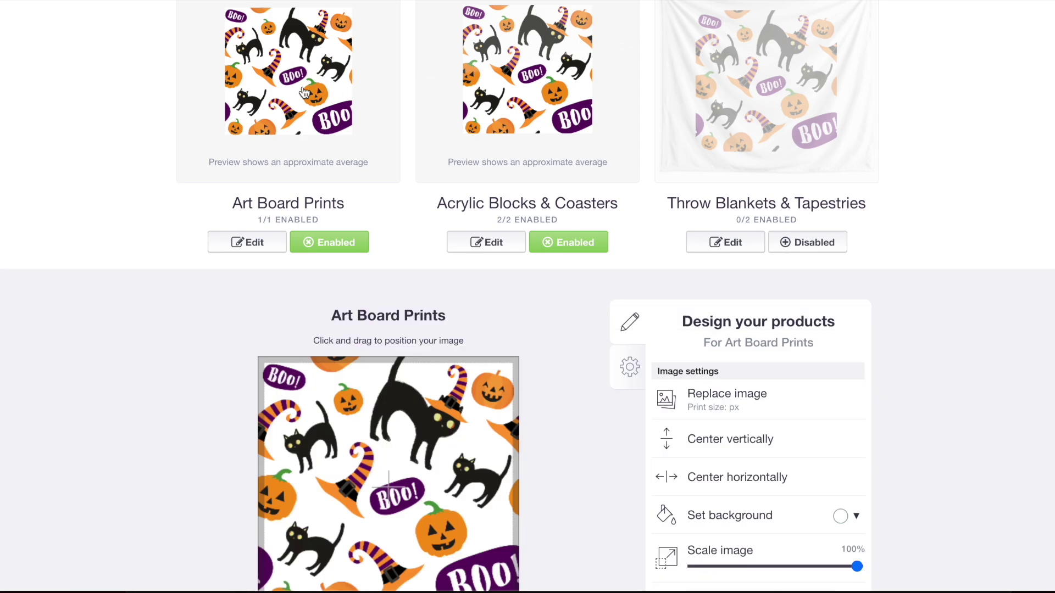
left_click(748, 407)
double_click(483, 203)
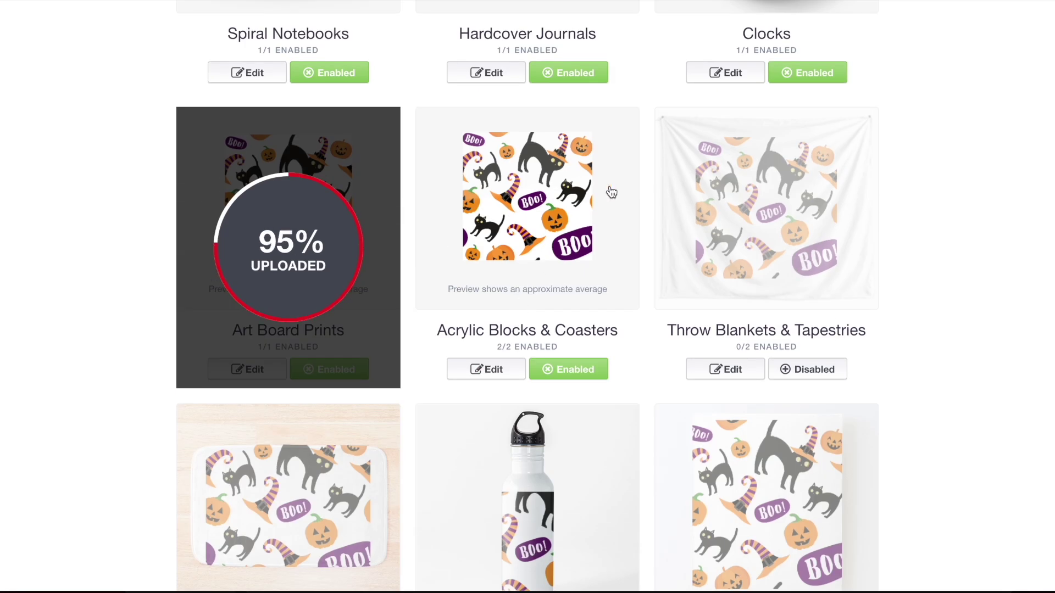
Replace the pattern image on Wood & Canvas Mounted Prints with 5.png
scroll(588, 190, "down", 5)
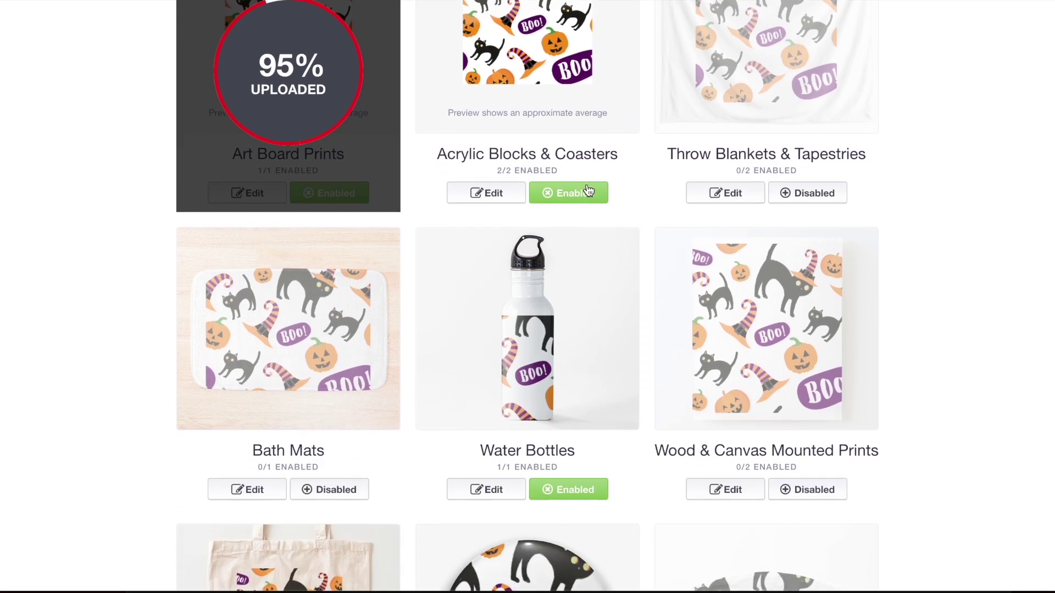
left_click(761, 185)
scroll(761, 185, "down", 4)
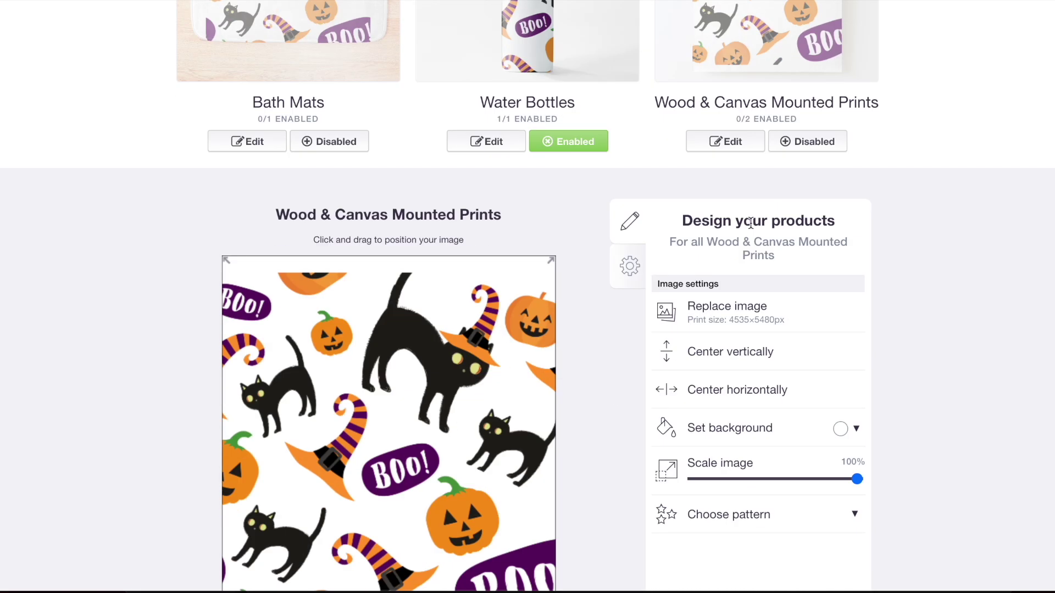
left_click(731, 314)
left_click(505, 201)
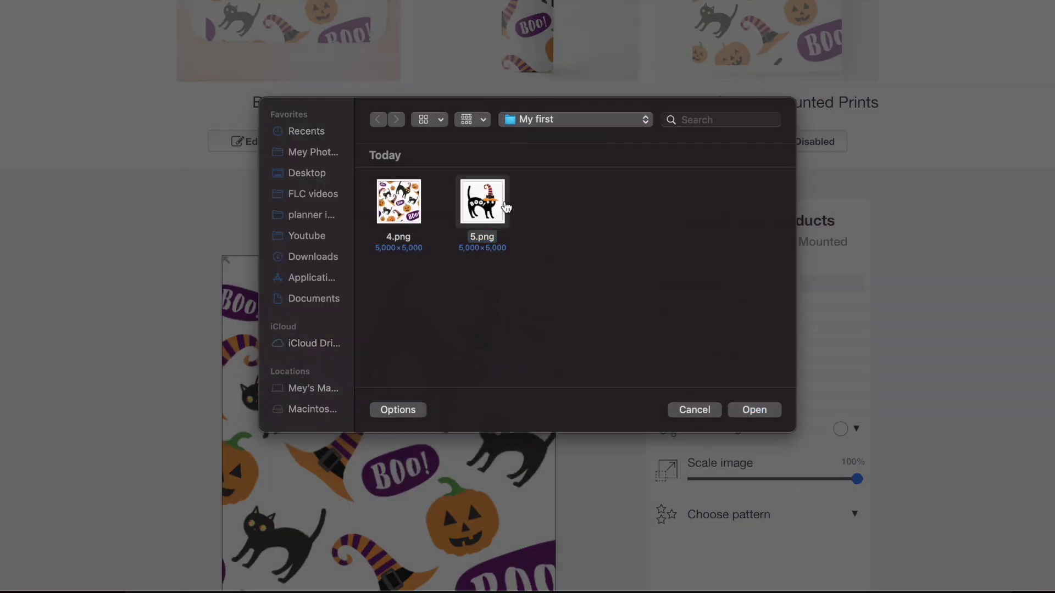
double_click(505, 201)
Replace the image on Cotton Tote Bags with 4.png from the My first folder
scroll(473, 241, "up", 3)
scroll(424, 228, "down", 5)
left_click(248, 327)
scroll(248, 326, "down", 4)
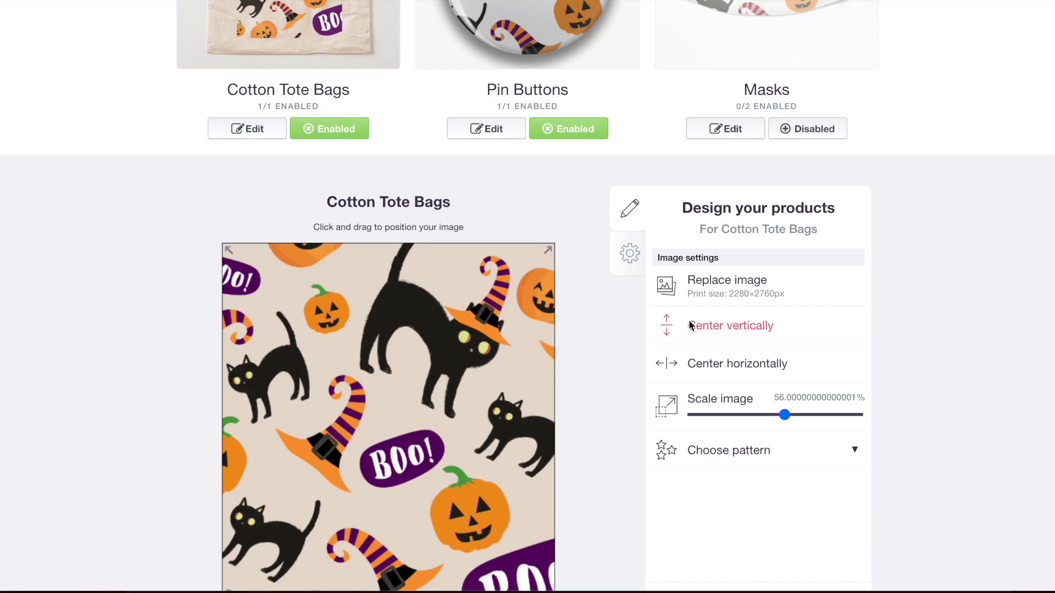
left_click(713, 291)
left_click(404, 200)
double_click(405, 200)
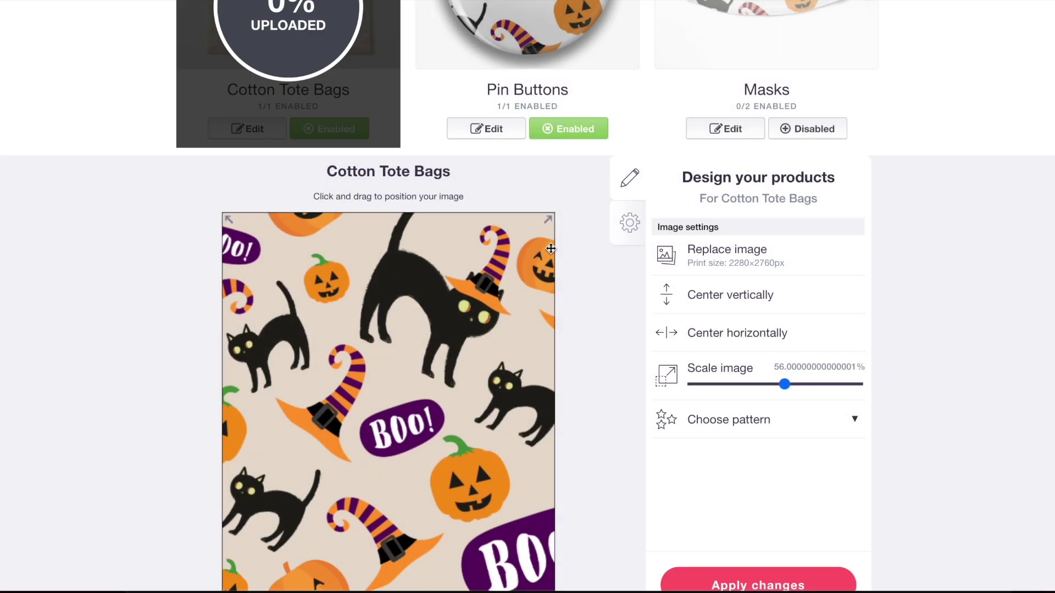
Replace the pattern image on Pin Buttons with 5.png
left_click(486, 272)
scroll(727, 220, "down", 5)
left_click(701, 187)
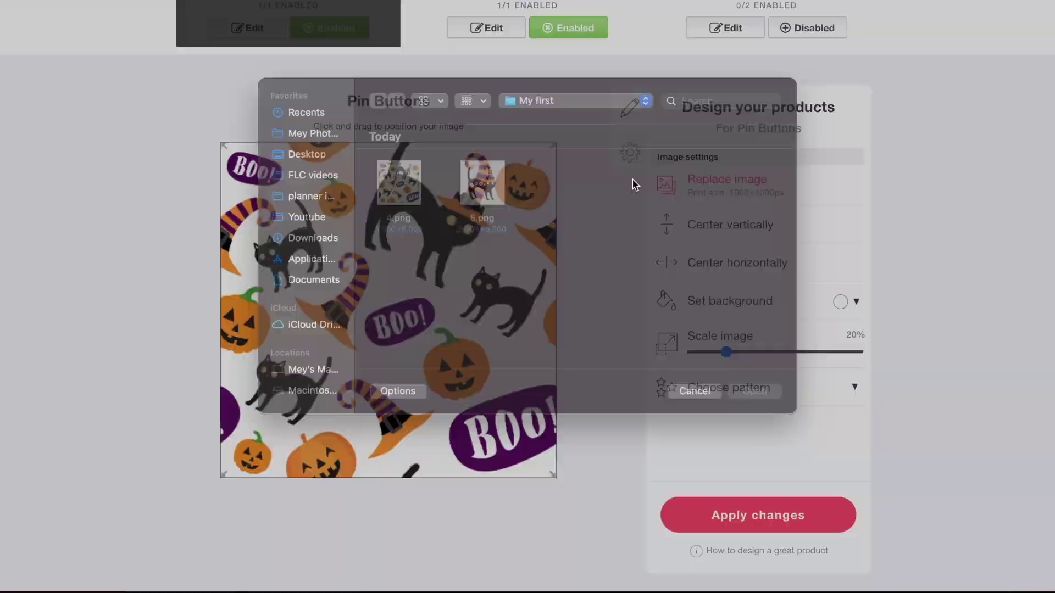
double_click(481, 213)
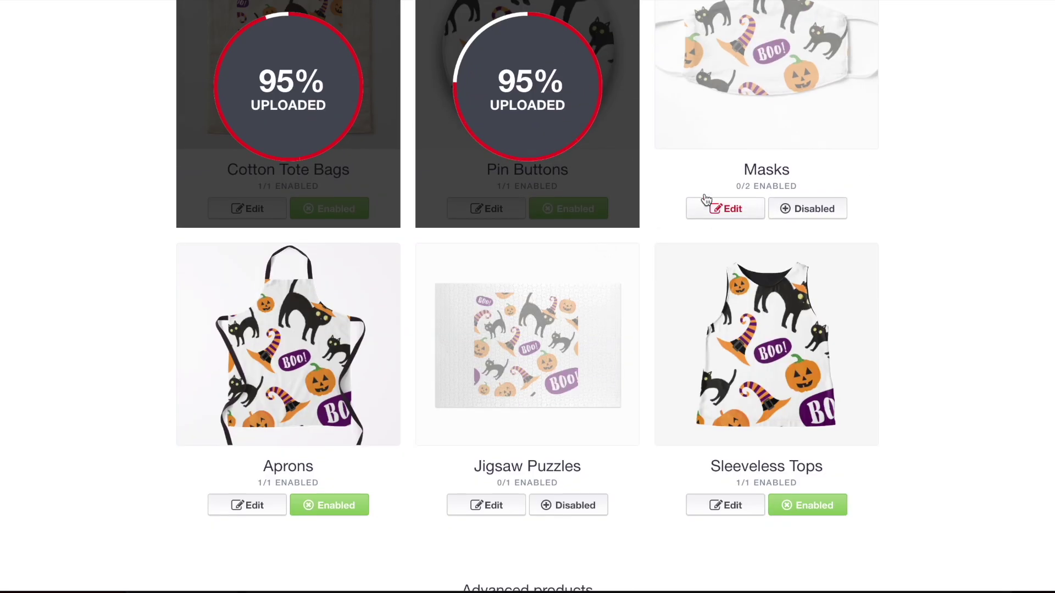
scroll(295, 158, "down", 4)
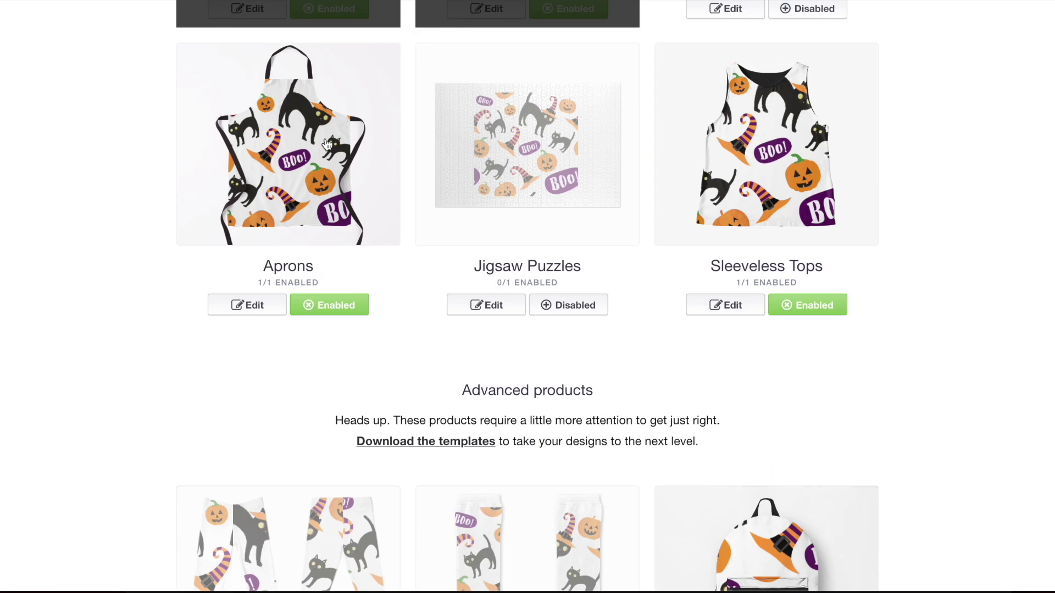
Open Standard Print Clothing for editing and reposition the BOO! cat slightly higher in the Essential T-Shirt print area
scroll(332, 186, "down", 15)
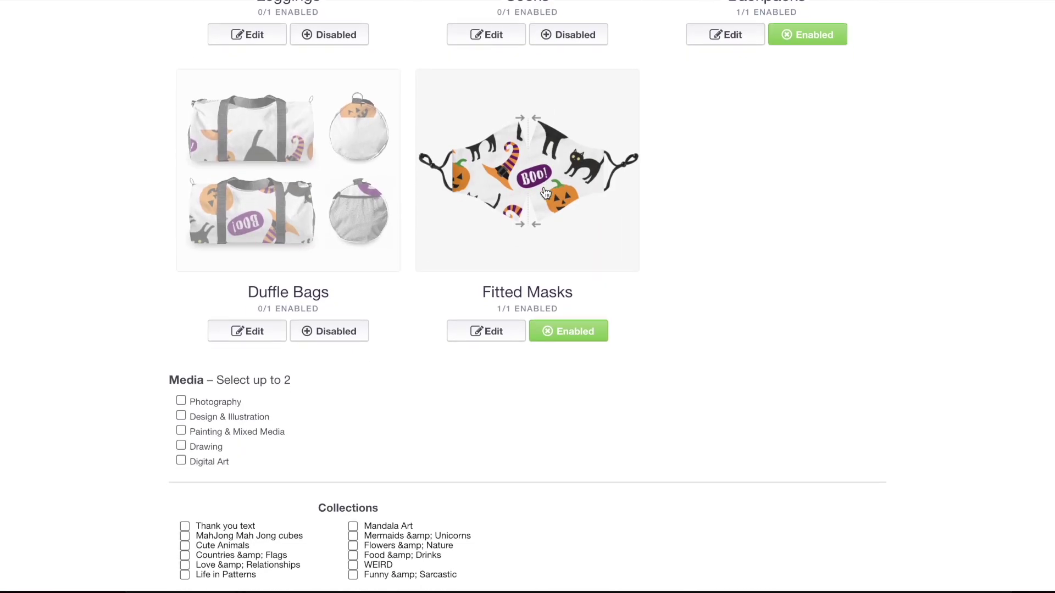
scroll(544, 188, "up", 20)
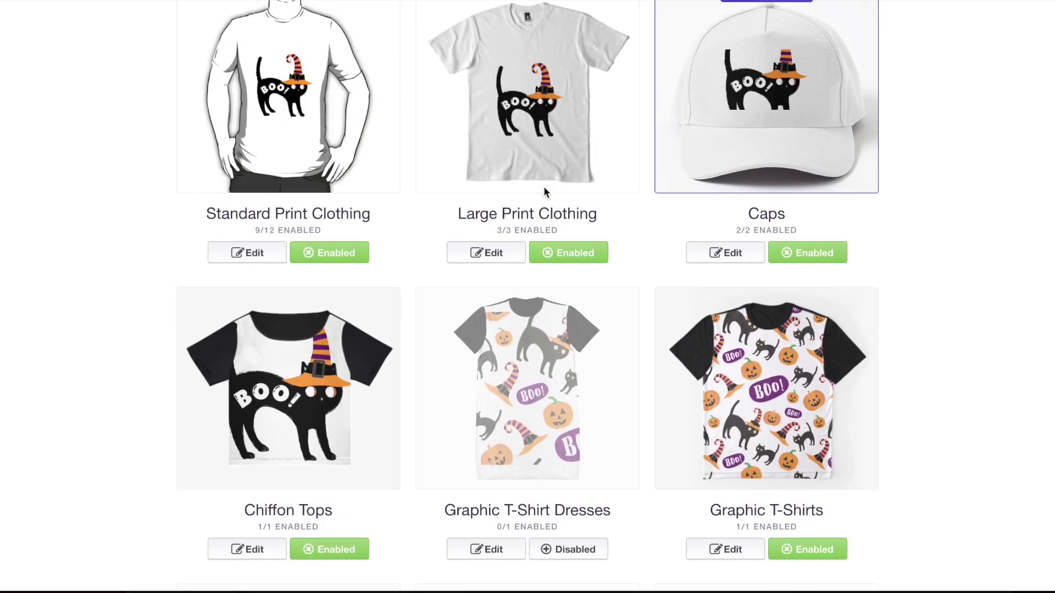
left_click(544, 188)
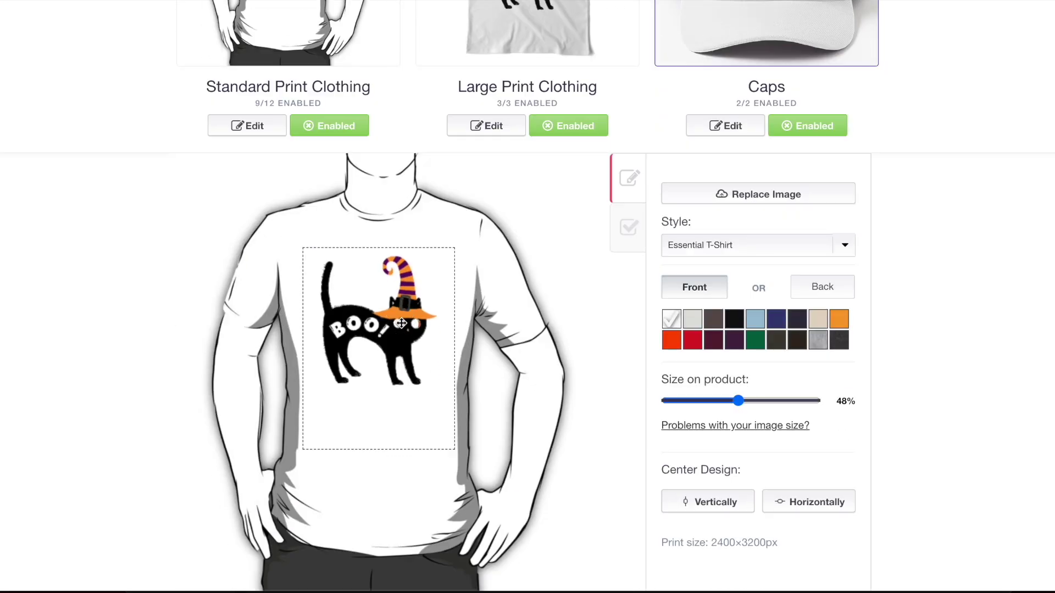
left_click_drag(393, 346, 397, 343)
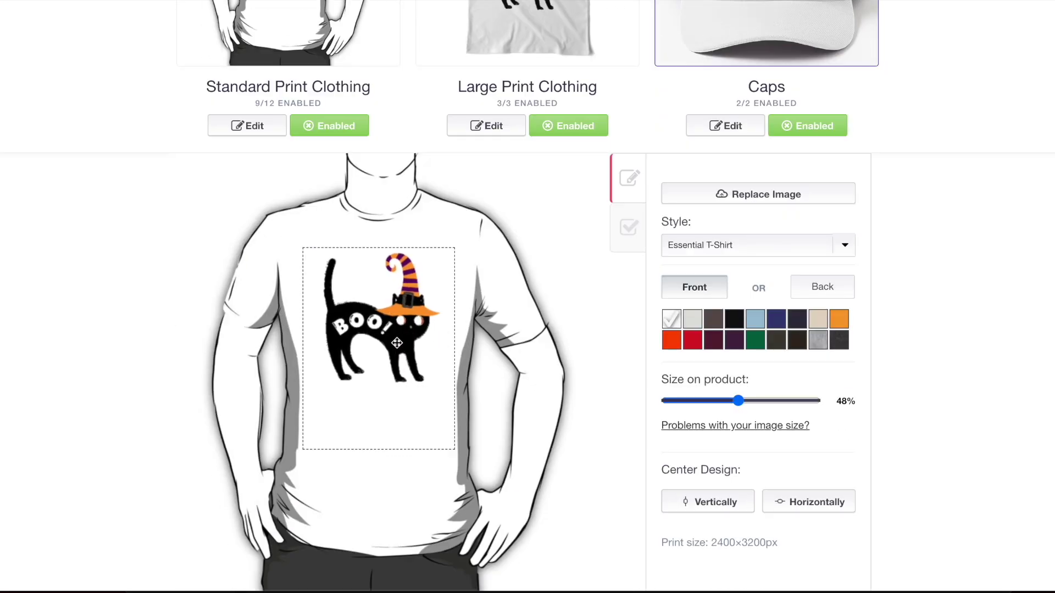
Preview the cat on the Racerback Tank Top and set the Pullover Sweatshirt's default color to cream
left_click(753, 252)
left_click(740, 308)
left_click(733, 252)
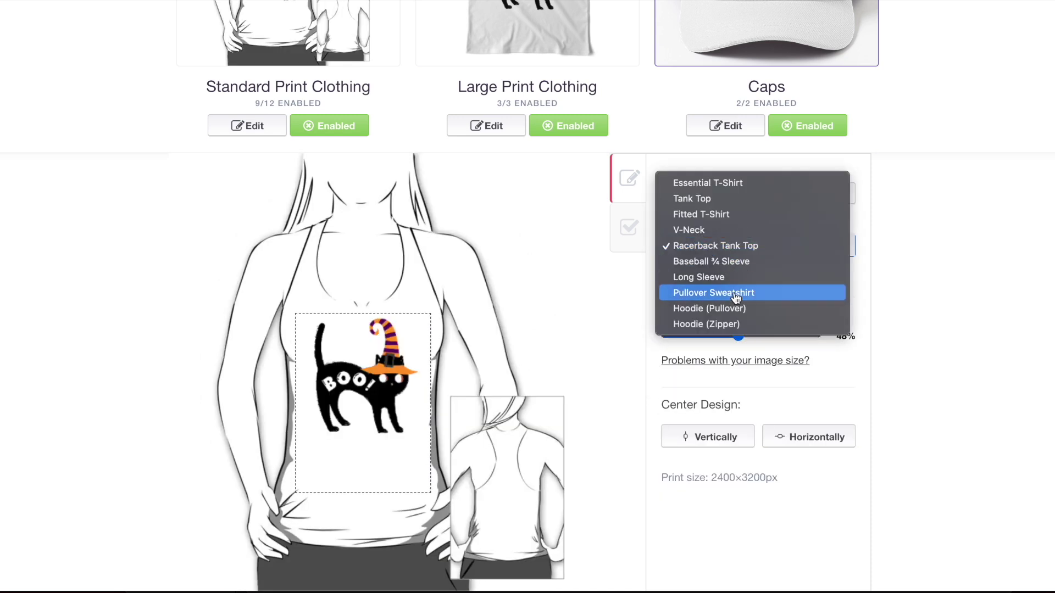
left_click(737, 297)
left_click(732, 250)
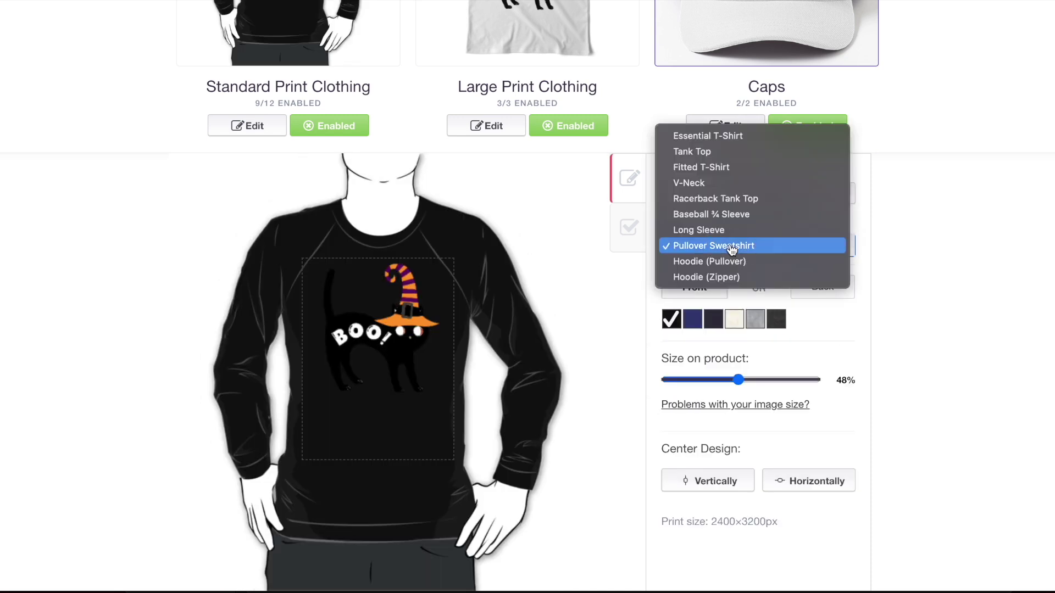
left_click(733, 248)
left_click(736, 324)
Check the cat on the Hoodie (Pullover) and return to the Essential T-Shirt style
left_click(730, 247)
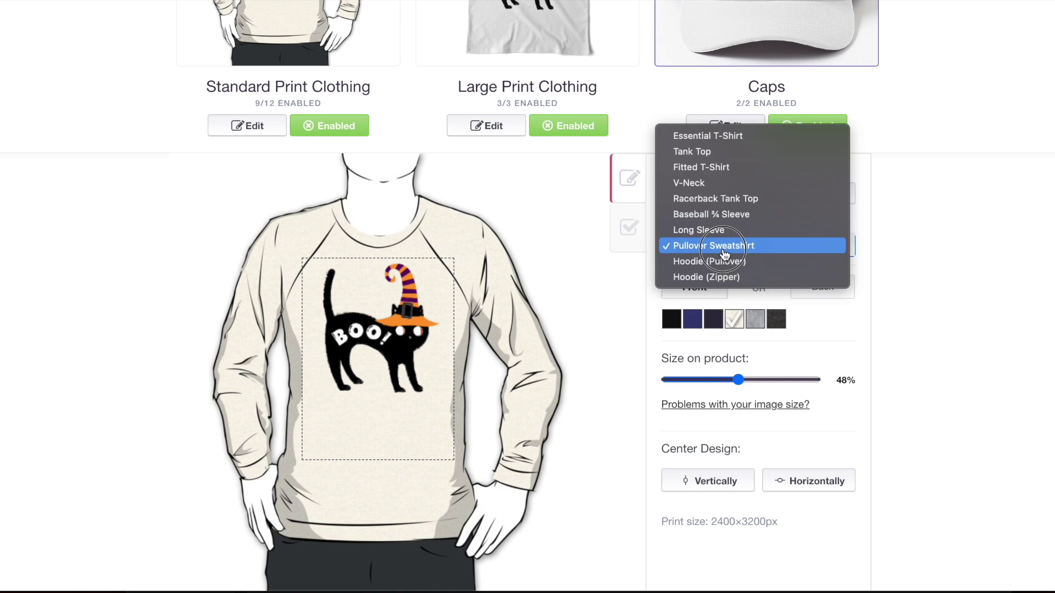
left_click(726, 261)
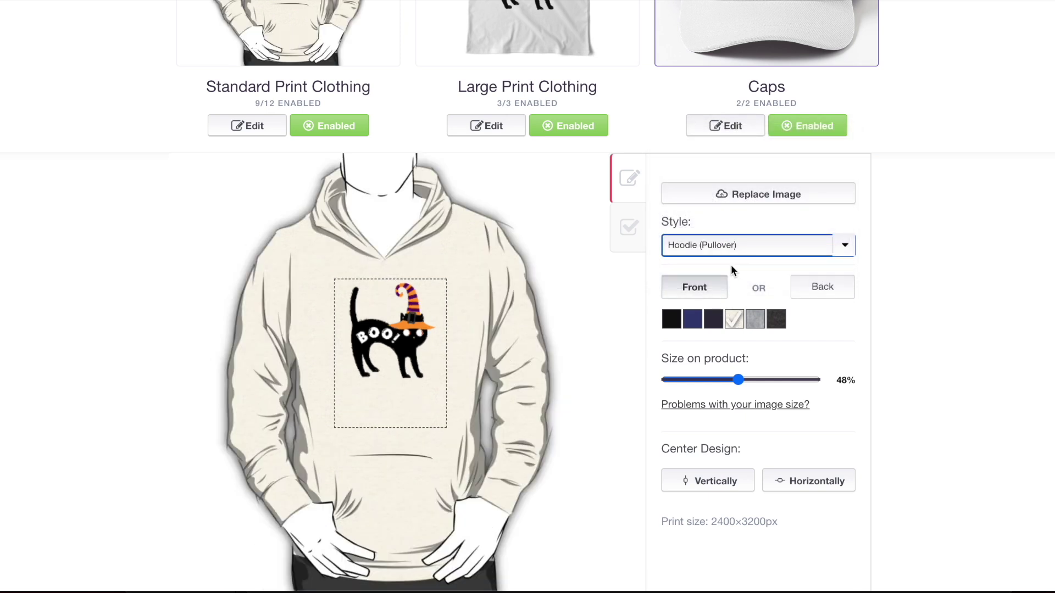
left_click(731, 246)
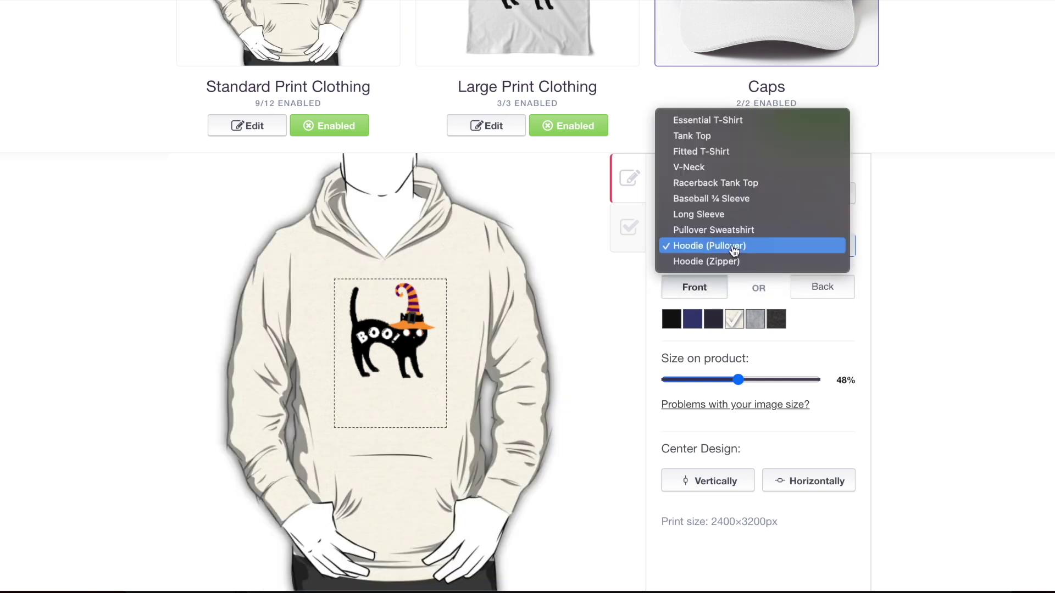
left_click(721, 126)
Make Kids Clothes, Toddler Pullover Hoodie and Kids Pullover Hoodie available for Standard Print Clothing
scroll(504, 430, "up", 5)
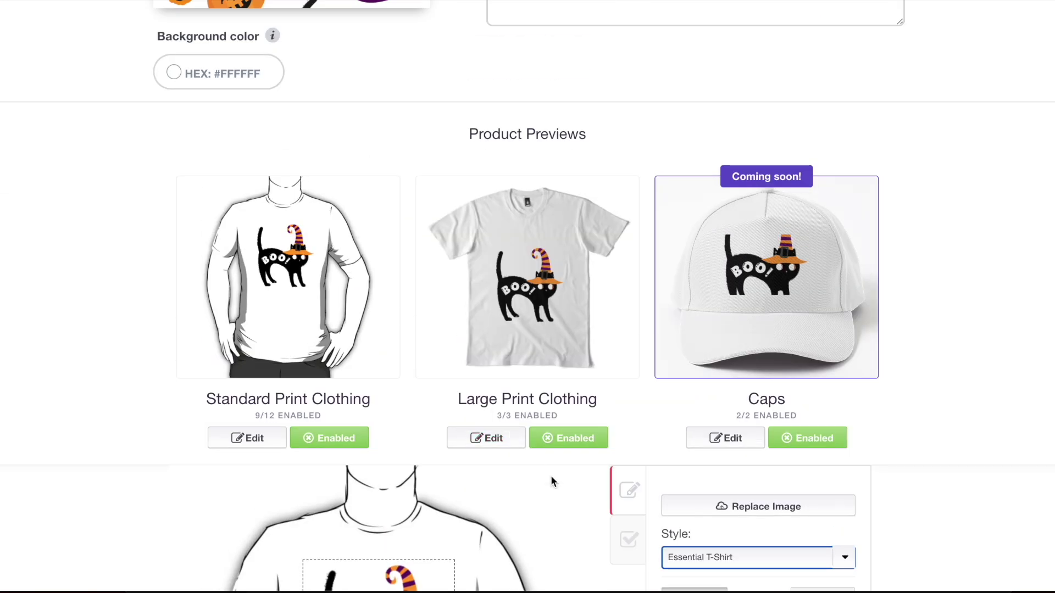
left_click(628, 538)
scroll(668, 219, "down", 6)
left_click(669, 215)
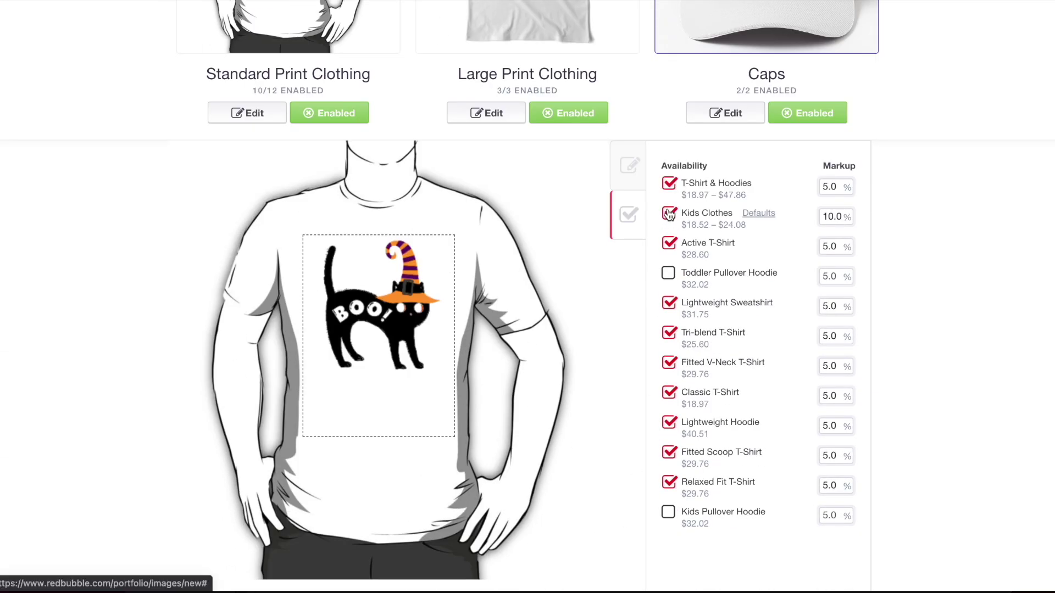
left_click(669, 511)
scroll(669, 511, "up", 3)
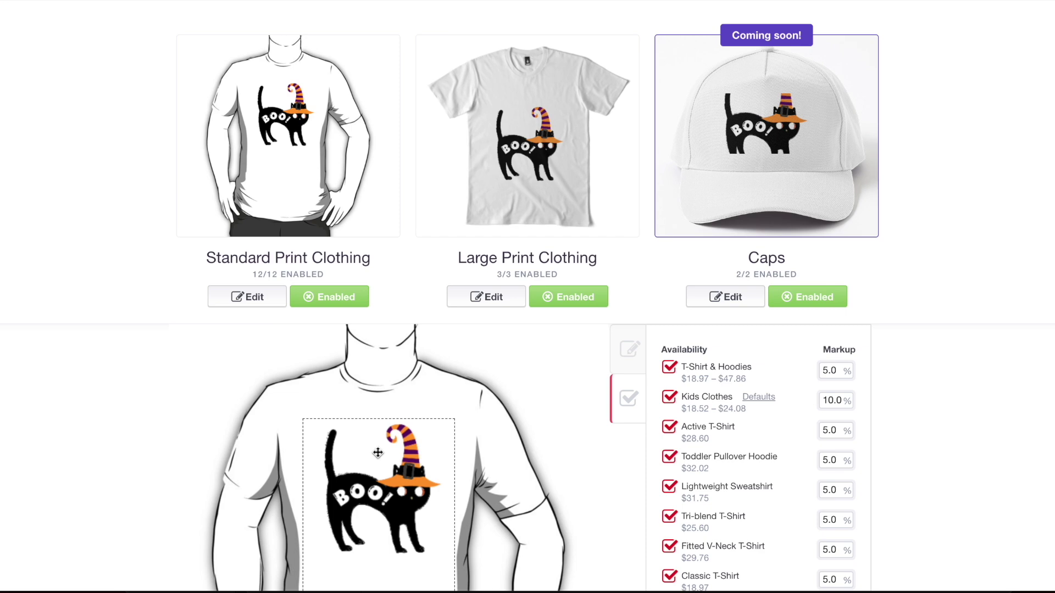
Enlarge the cat on the Essential T-Shirt and reposition it within the print area
left_click(627, 356)
scroll(627, 356, "down", 3)
left_click(758, 377)
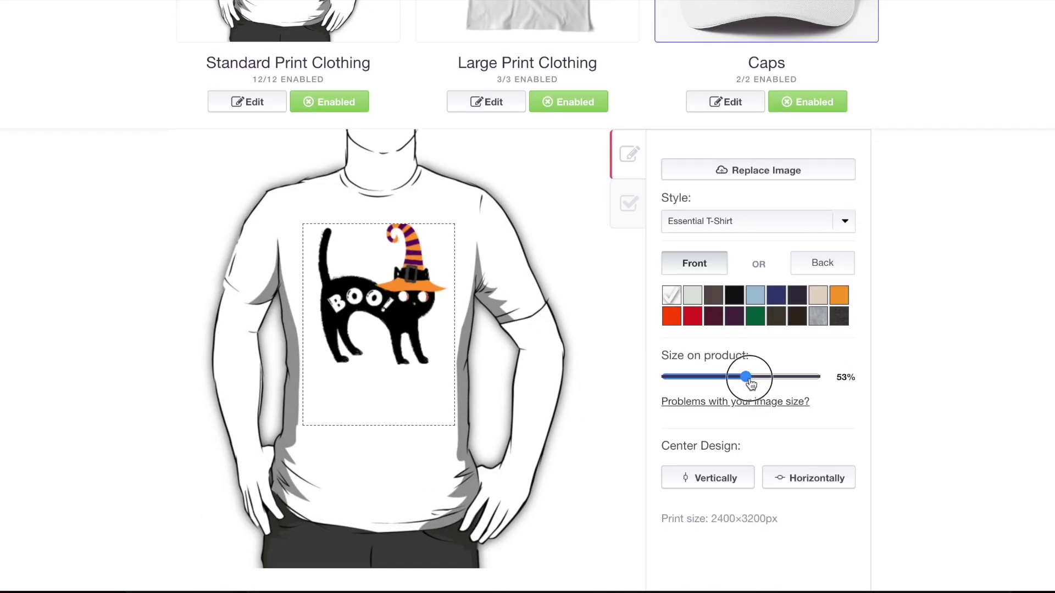
left_click_drag(374, 321, 378, 339)
scroll(378, 339, "up", 5)
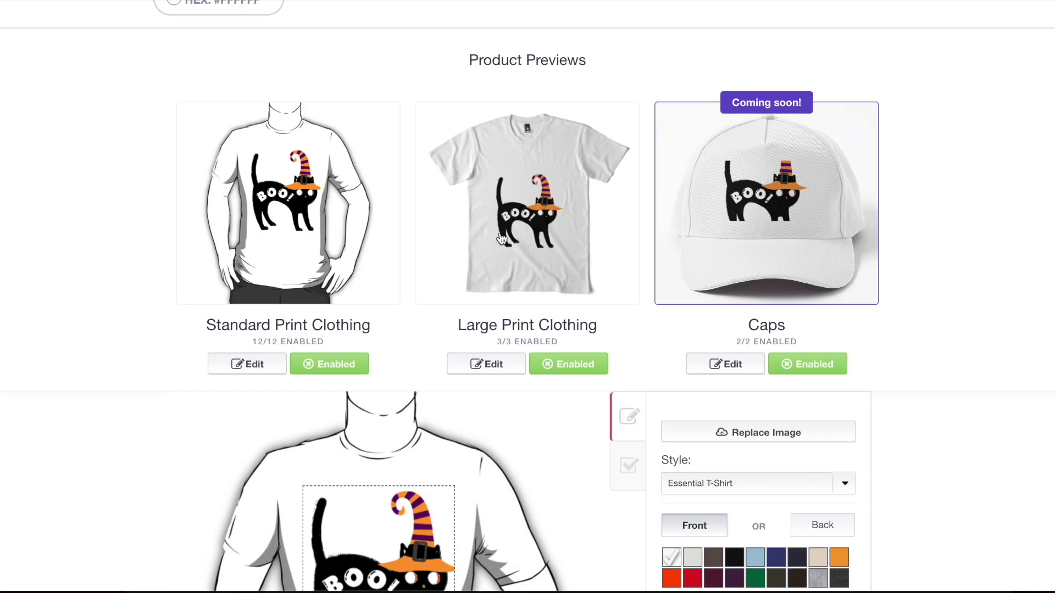
Scale the cat on Large Print Clothing to 74% and reposition it in the upper part of the print area
scroll(499, 232, "down", 3)
left_click(499, 232)
left_click_drag(423, 260, 441, 245)
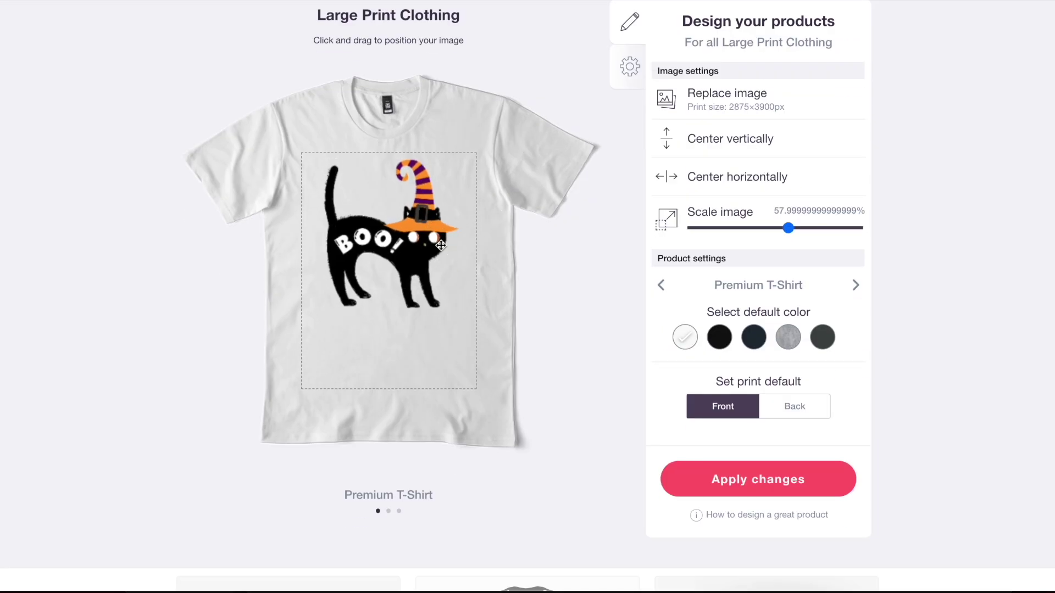
left_click_drag(796, 236, 816, 240)
left_click_drag(433, 244, 437, 265)
Review the cat on the other Large Print Clothing styles and return to the Premium T-Shirt
left_click(855, 285)
left_click(855, 285)
left_click(855, 285)
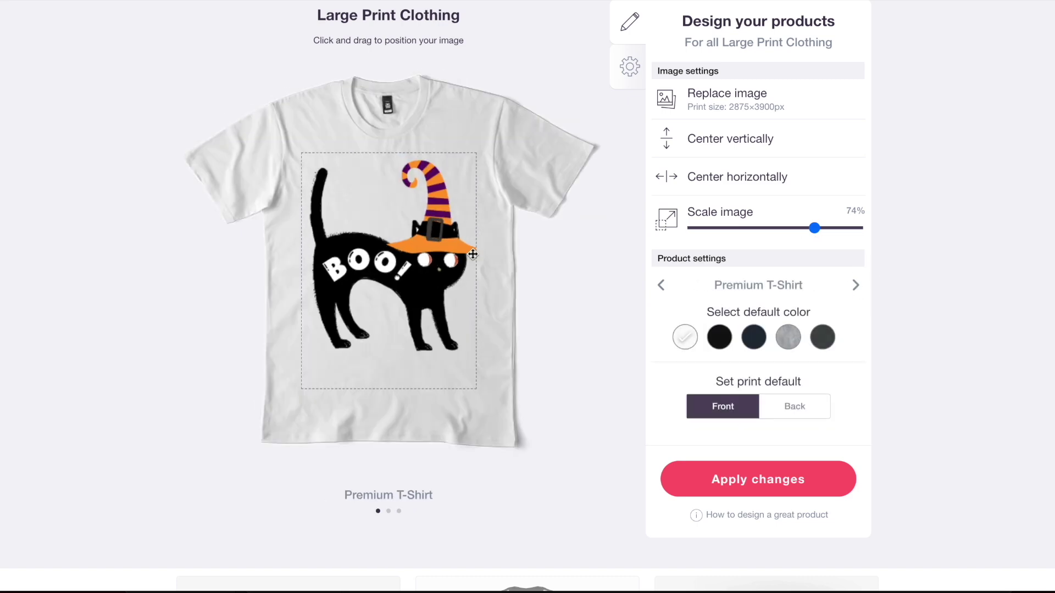
Scale the cat on Caps to 23% and center it horizontally, checking the Dad Hat style
scroll(472, 255, "up", 9)
left_click_drag(729, 311, 731, 309)
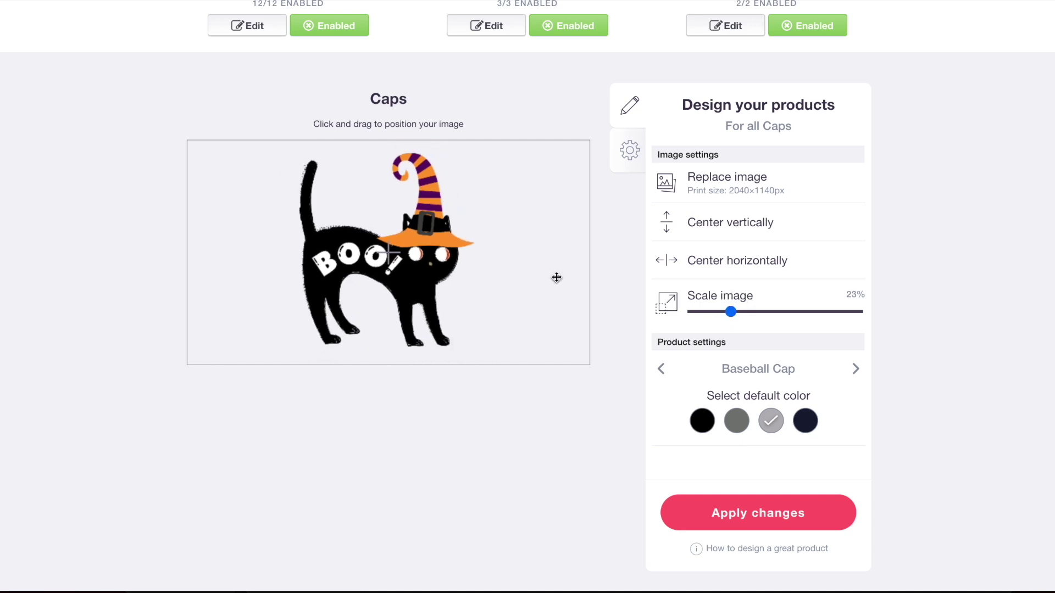
left_click(858, 370)
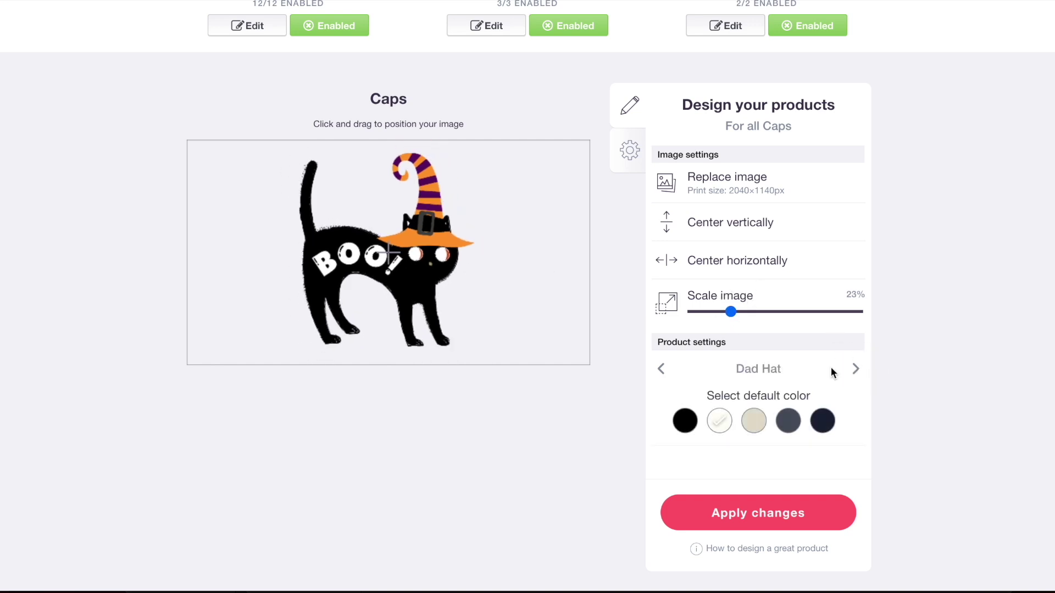
left_click(742, 266)
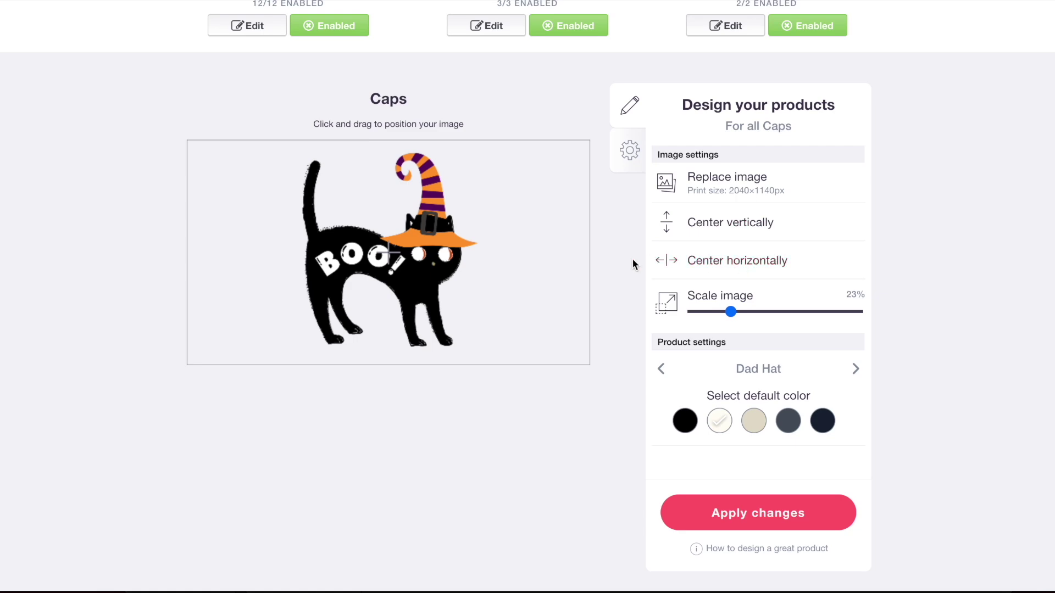
scroll(632, 261, "up", 5)
left_click(771, 125)
Scale the cat on Chiffon Tops to 46% and center it horizontally
scroll(459, 179, "down", 5)
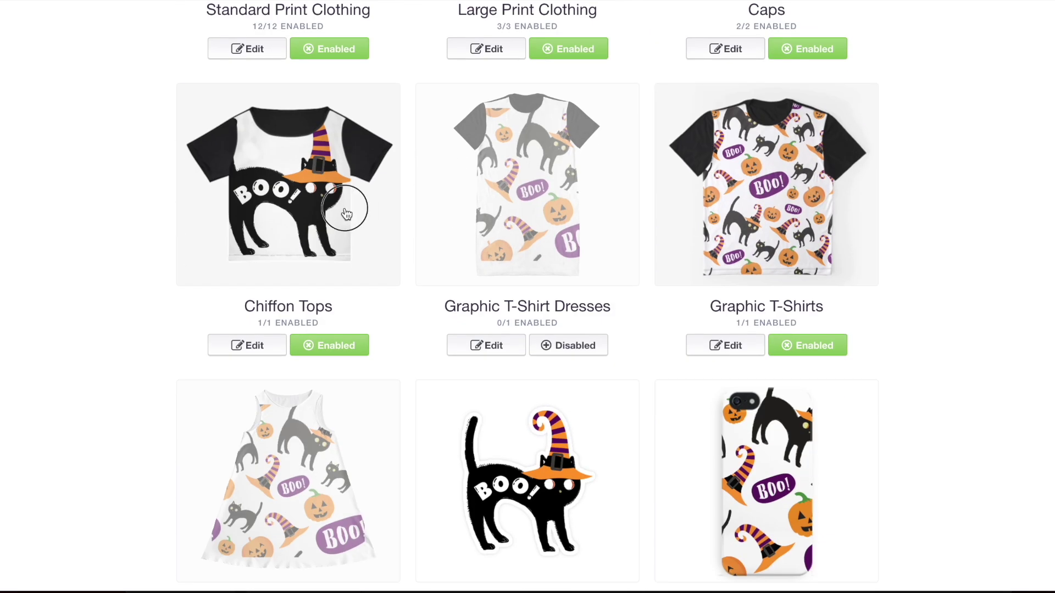
left_click(349, 206)
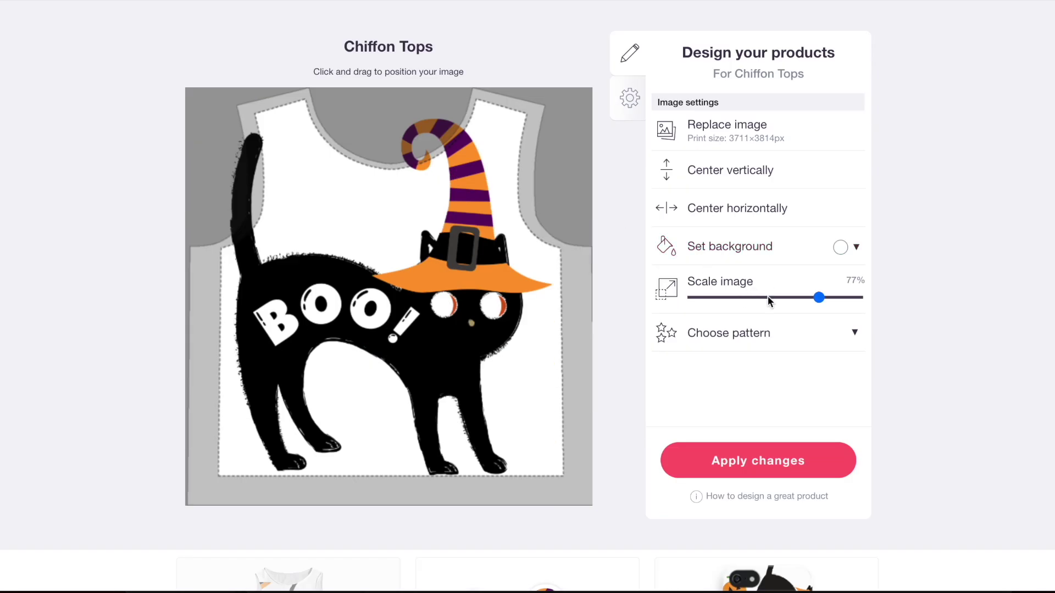
left_click(769, 297)
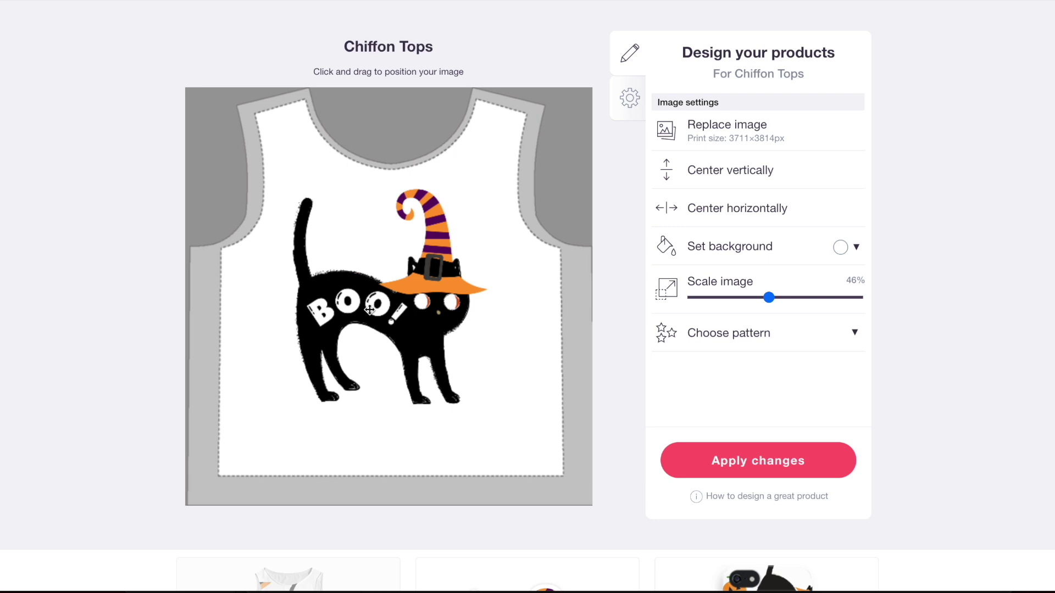
left_click(698, 209)
scroll(516, 269, "up", 6)
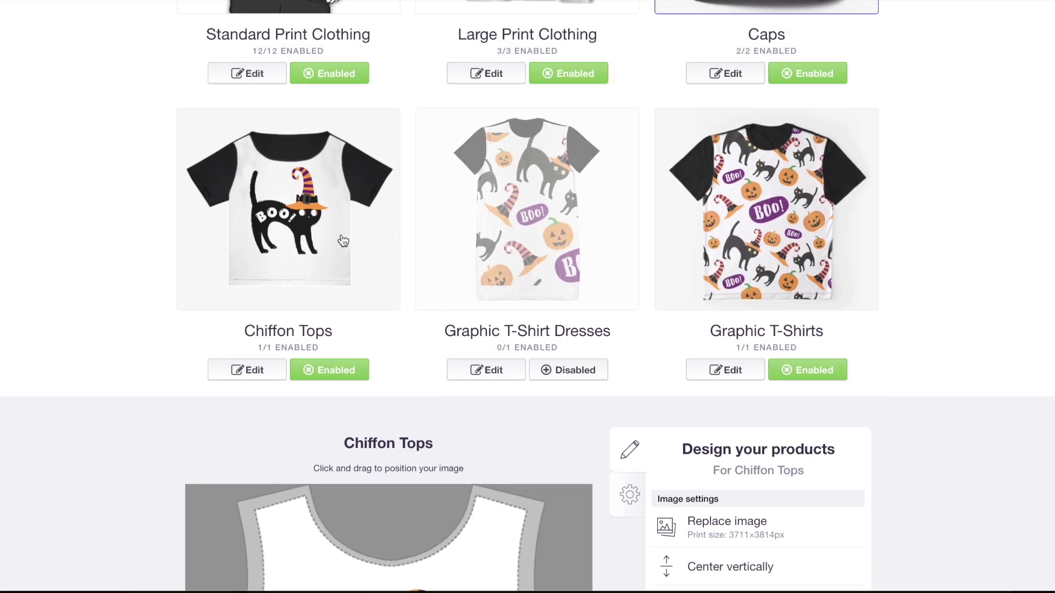
Enable Graphic T-Shirt Dresses and repeat the pattern in a regular grid at 60% scale
left_click(600, 242)
left_click(568, 371)
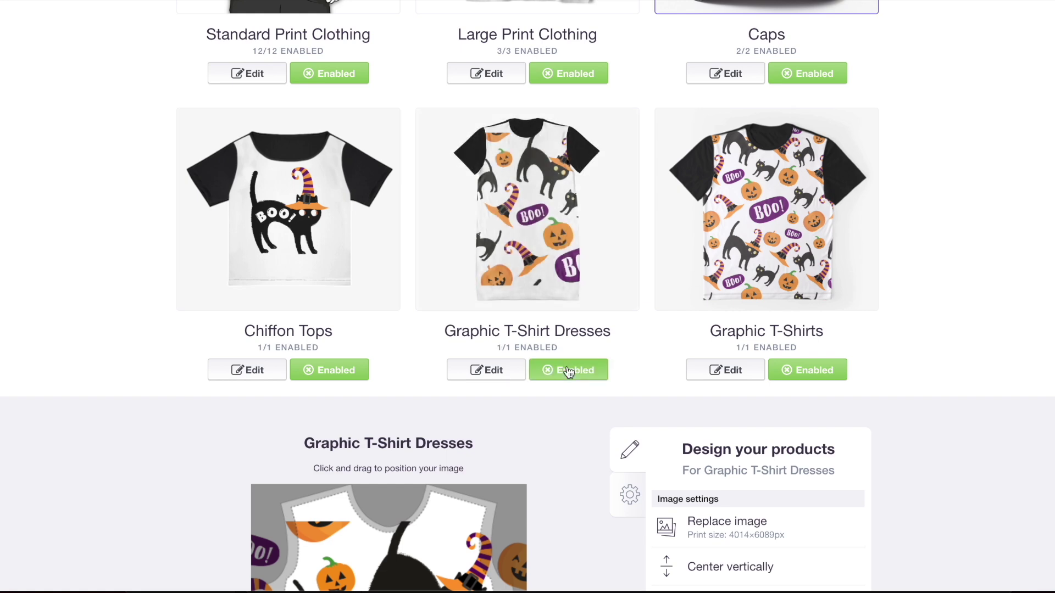
scroll(660, 372, "down", 6)
left_click(803, 439)
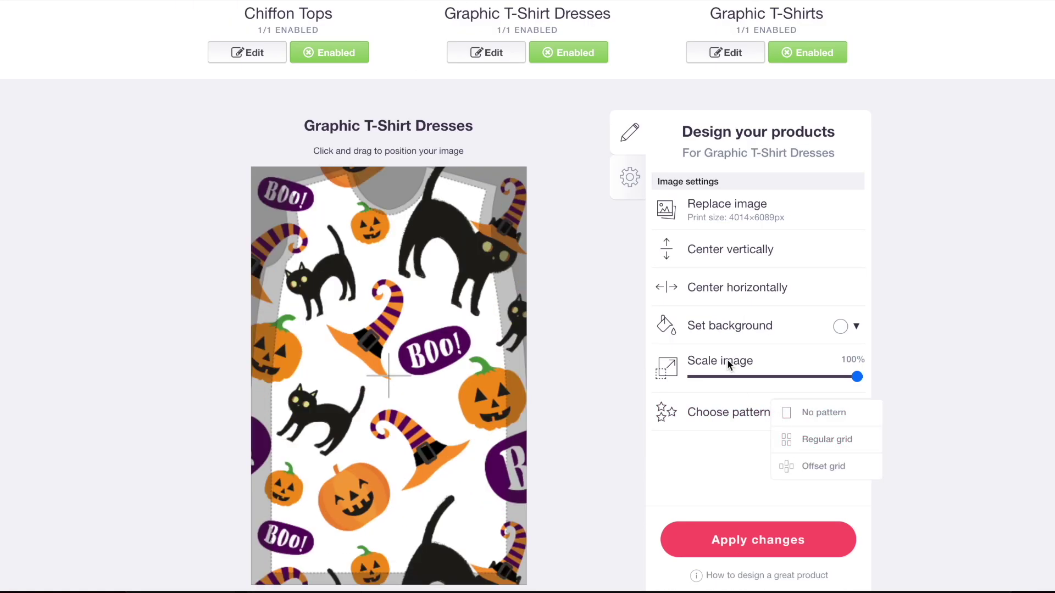
left_click(791, 377)
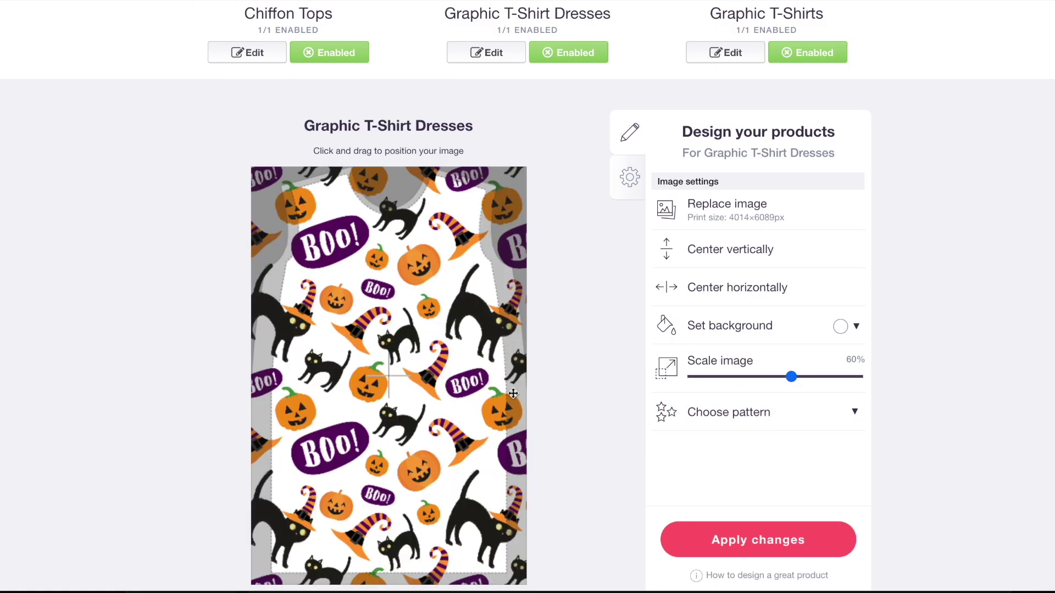
scroll(513, 387, "up", 10)
Enable A-Line Dresses and repeat the pattern in a regular grid at 46% scale
scroll(514, 377, "down", 5)
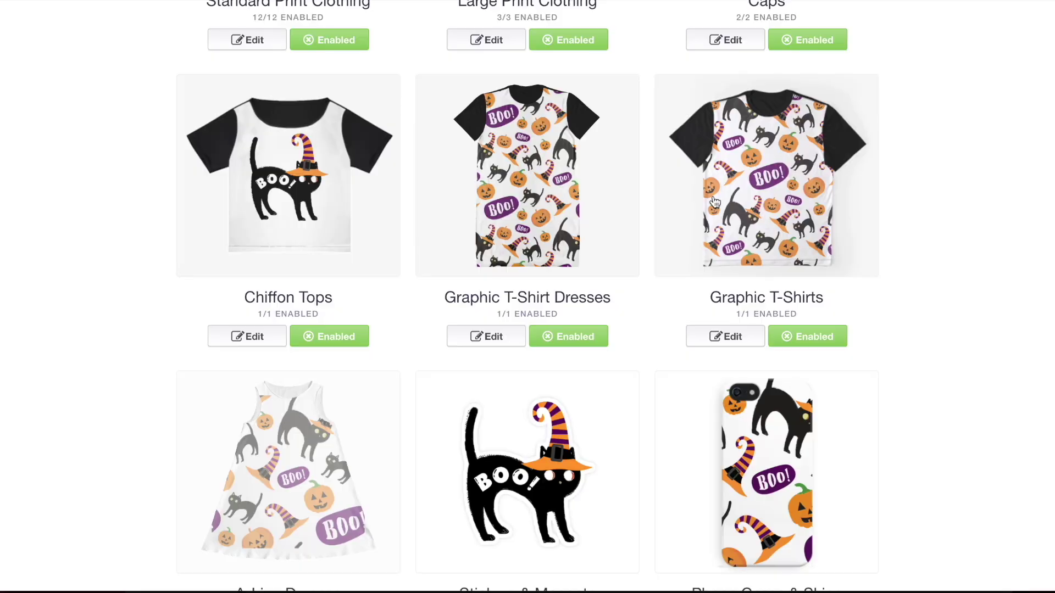
scroll(399, 293, "down", 7)
left_click(334, 305)
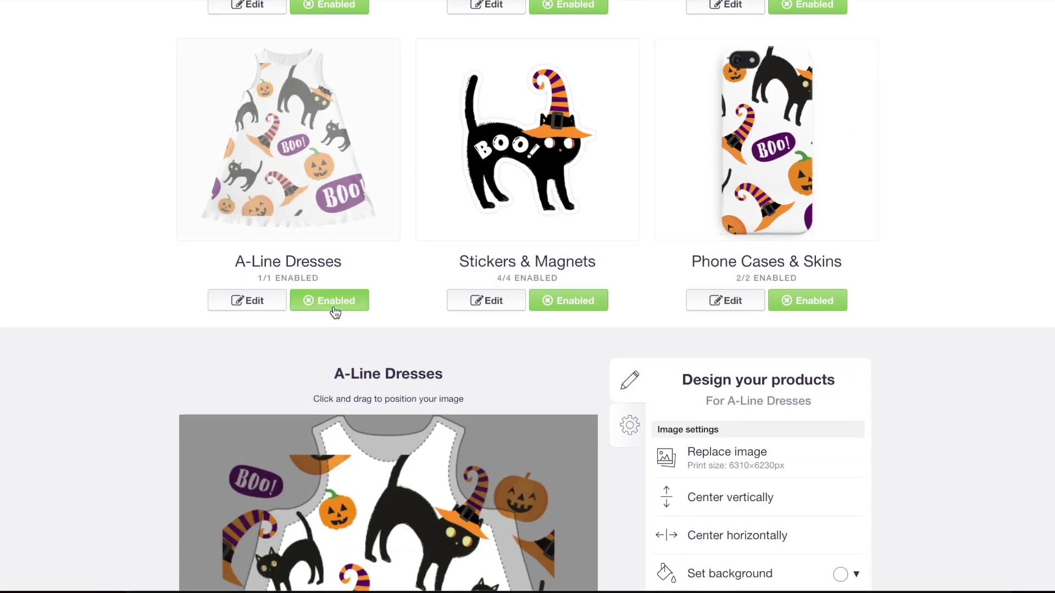
scroll(334, 308, "down", 4)
scroll(335, 307, "down", 2)
left_click(769, 342)
left_click(766, 385)
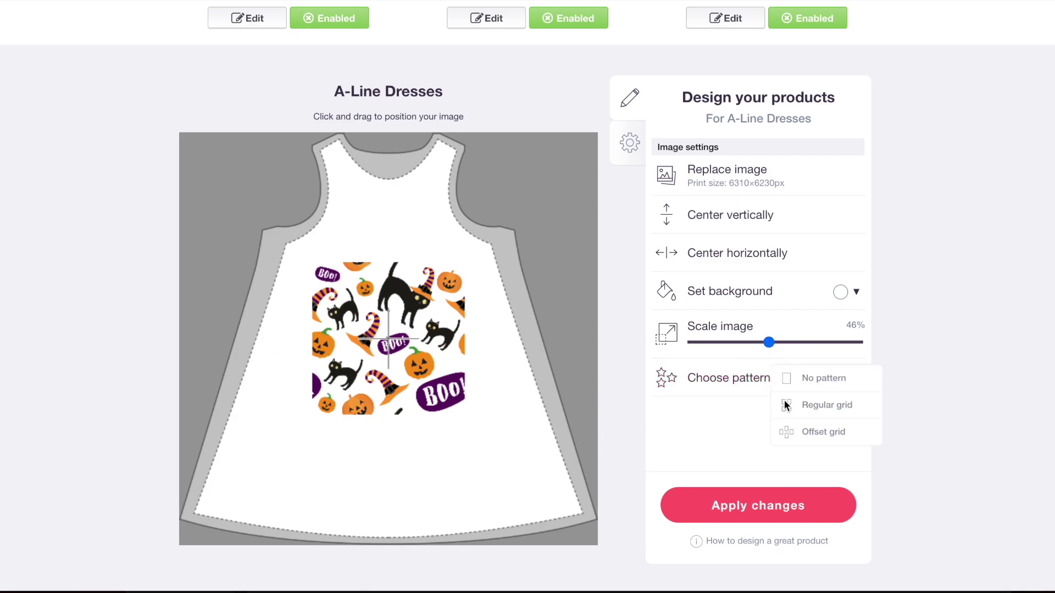
left_click(806, 408)
scroll(549, 313, "up", 7)
Scale the pattern on Phone Cases & Skins to 19% and repeat it in a regular grid
left_click(544, 315)
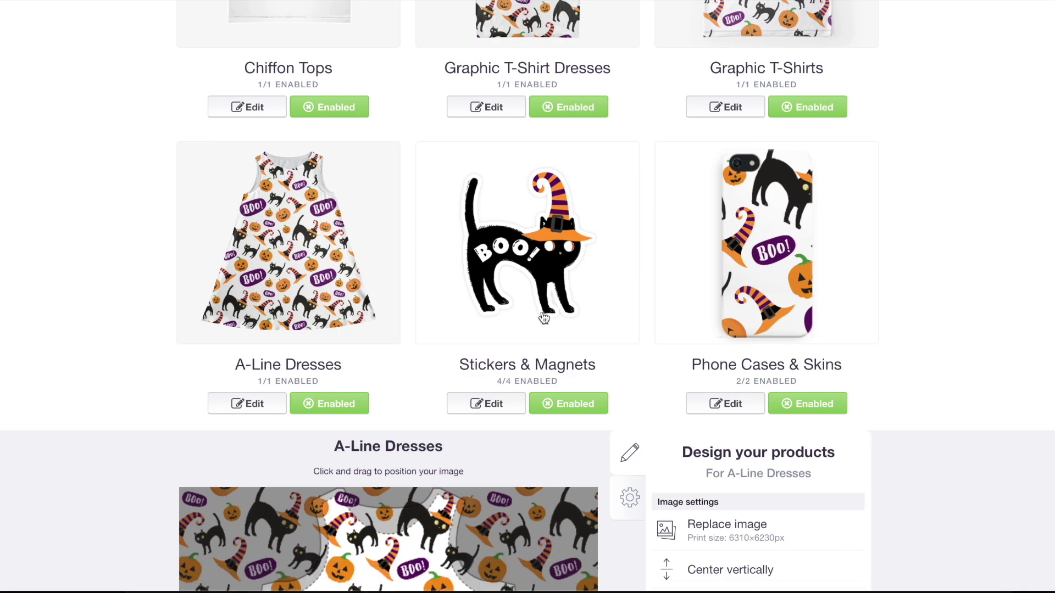
left_click(817, 268)
scroll(730, 329, "down", 8)
left_click(726, 371)
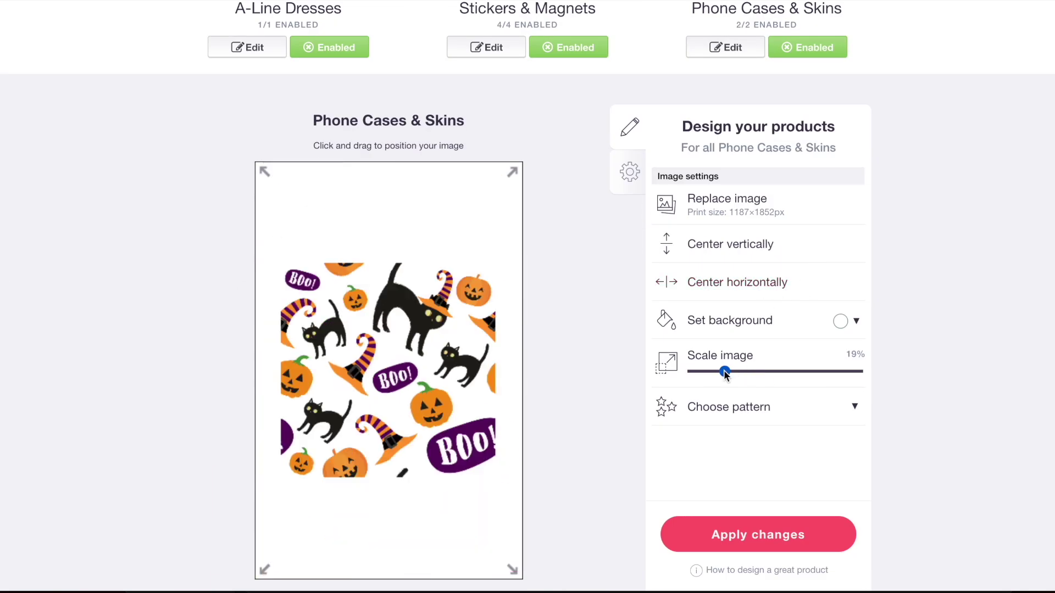
left_click(798, 428)
scroll(740, 325, "up", 5)
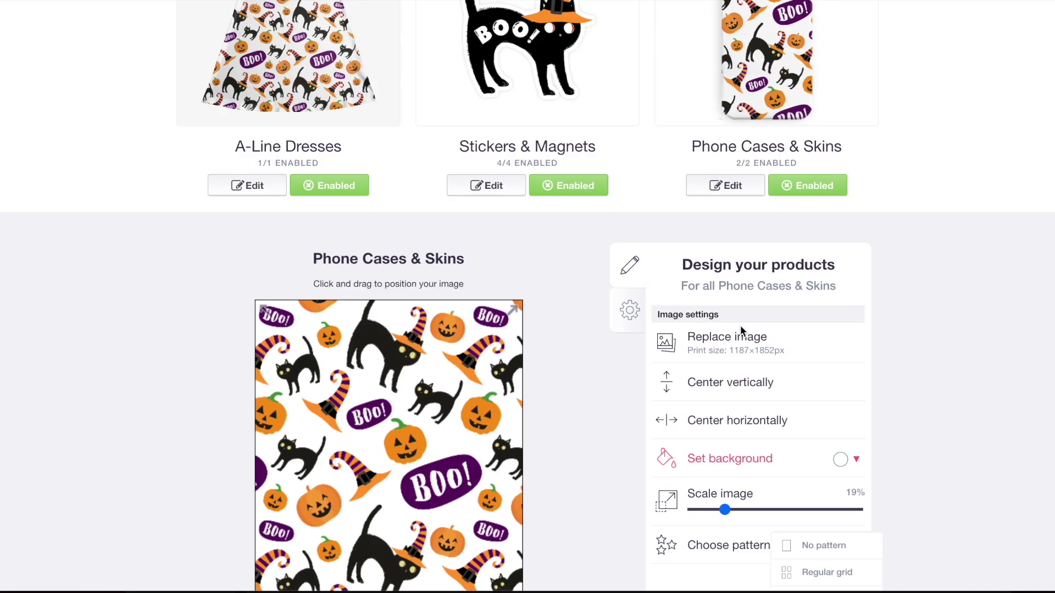
Scale the pattern on Phone Wallets to 20% and repeat it in a regular grid
scroll(423, 249, "down", 4)
left_click(316, 278)
scroll(315, 278, "down", 6)
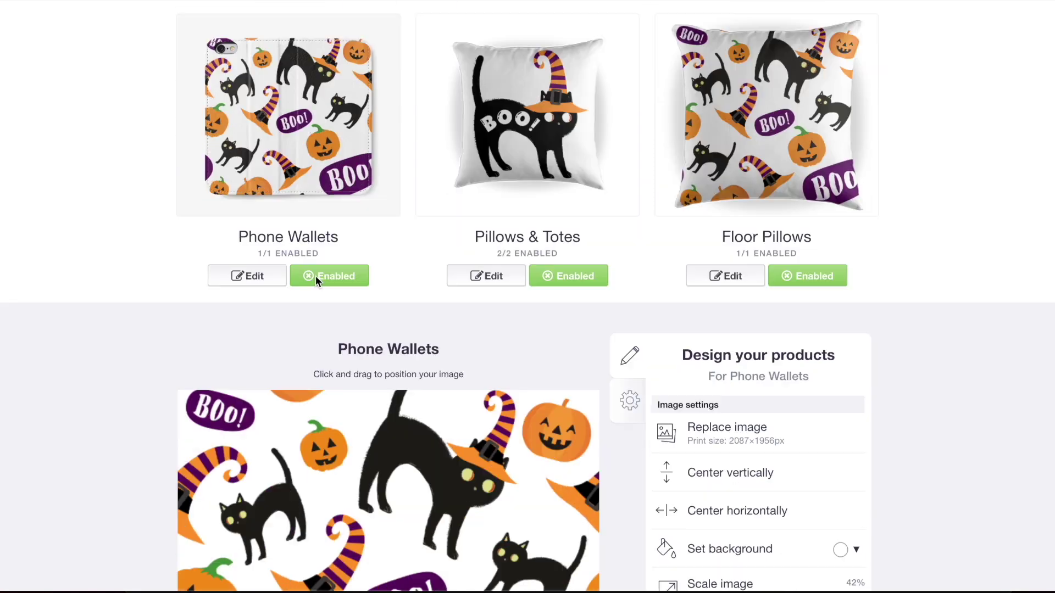
left_click(726, 386)
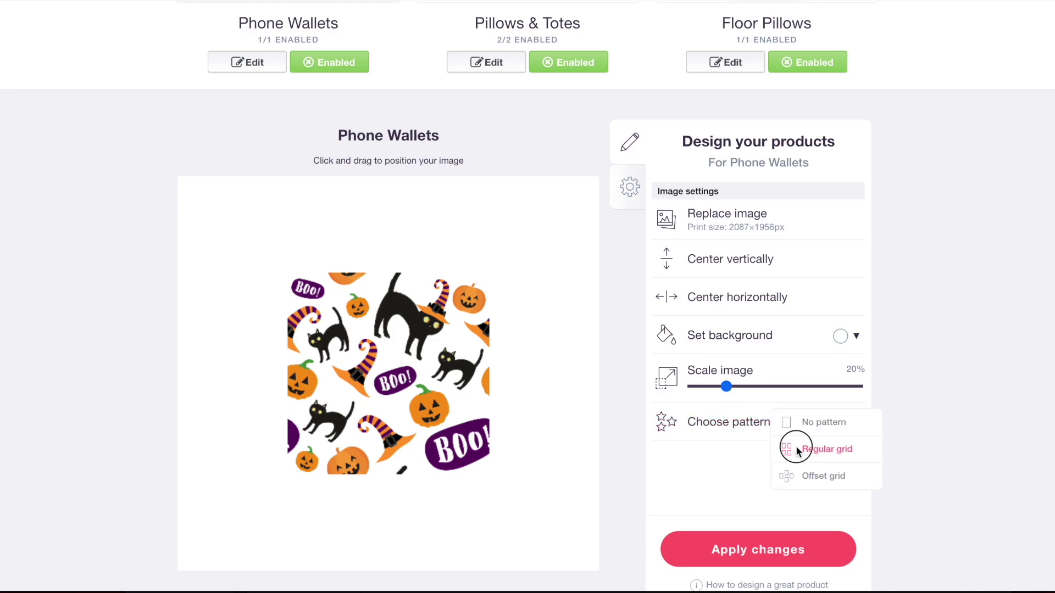
left_click(797, 448)
scroll(518, 320, "up", 4)
Scale the BOO! cat on Pillows & Totes to 29% and center it horizontally and vertically
left_click(511, 303)
scroll(736, 235, "down", 5)
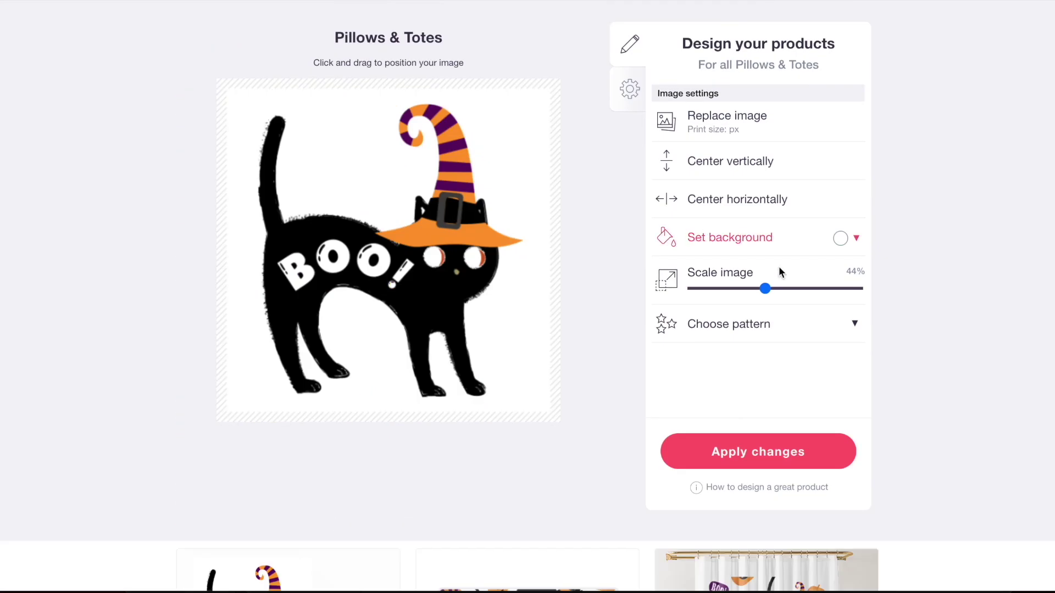
left_click(740, 288)
left_click(726, 198)
left_click(722, 164)
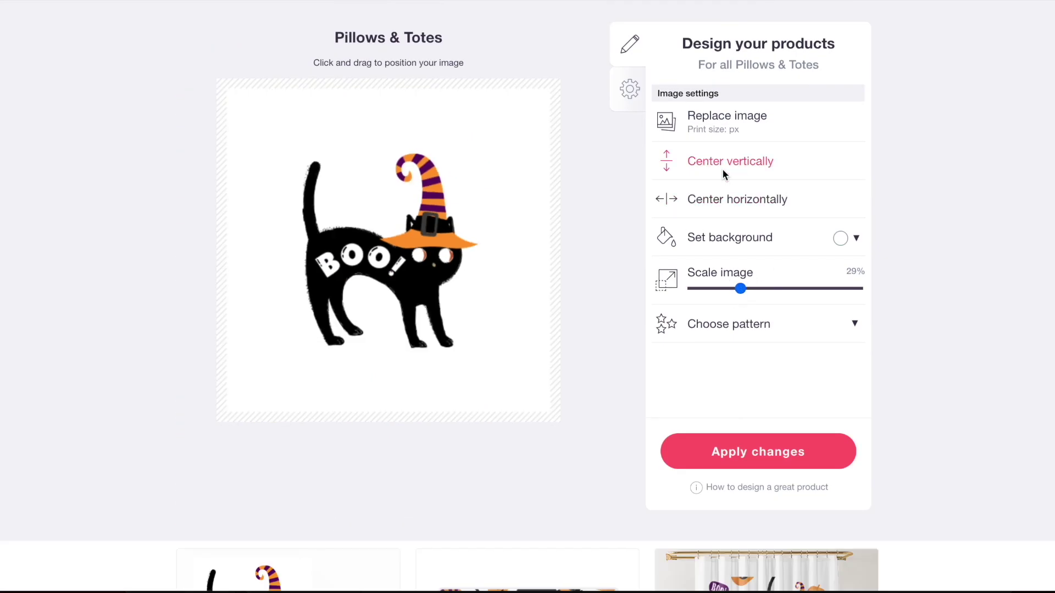
scroll(566, 129, "up", 4)
left_click(566, 128)
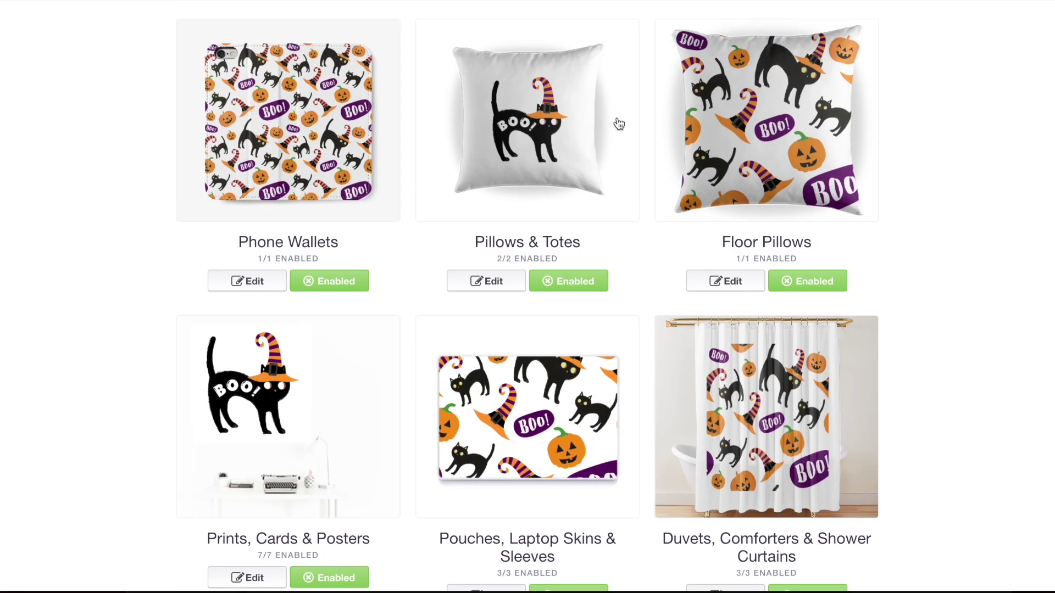
Scale the pattern on Floor Pillows to 52% and repeat it in a regular grid
left_click(746, 128)
scroll(789, 274, "down", 6)
left_click(780, 232)
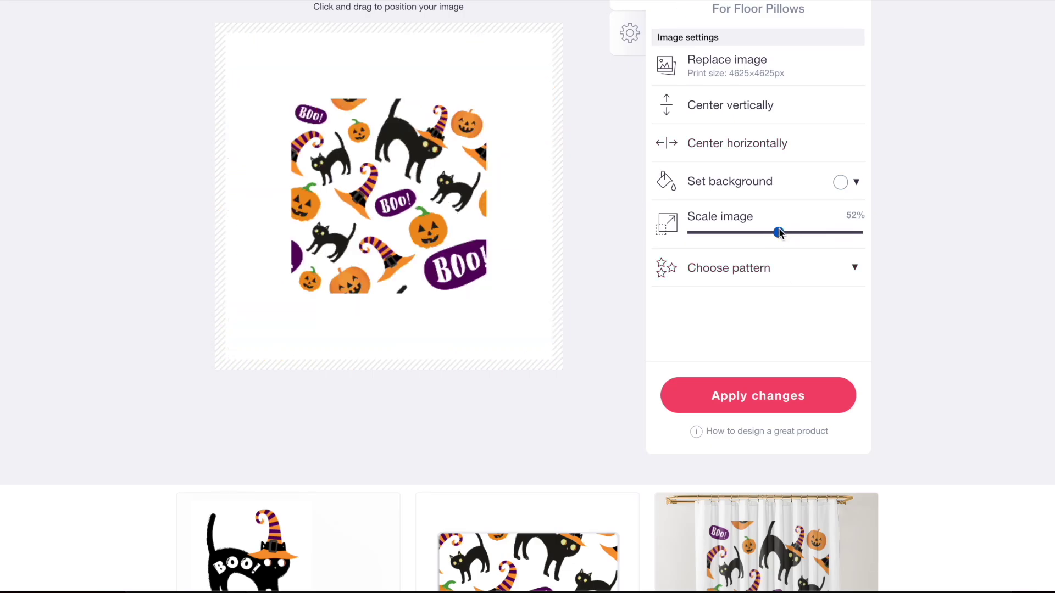
left_click(767, 270)
left_click(809, 295)
scroll(811, 300, "up", 4)
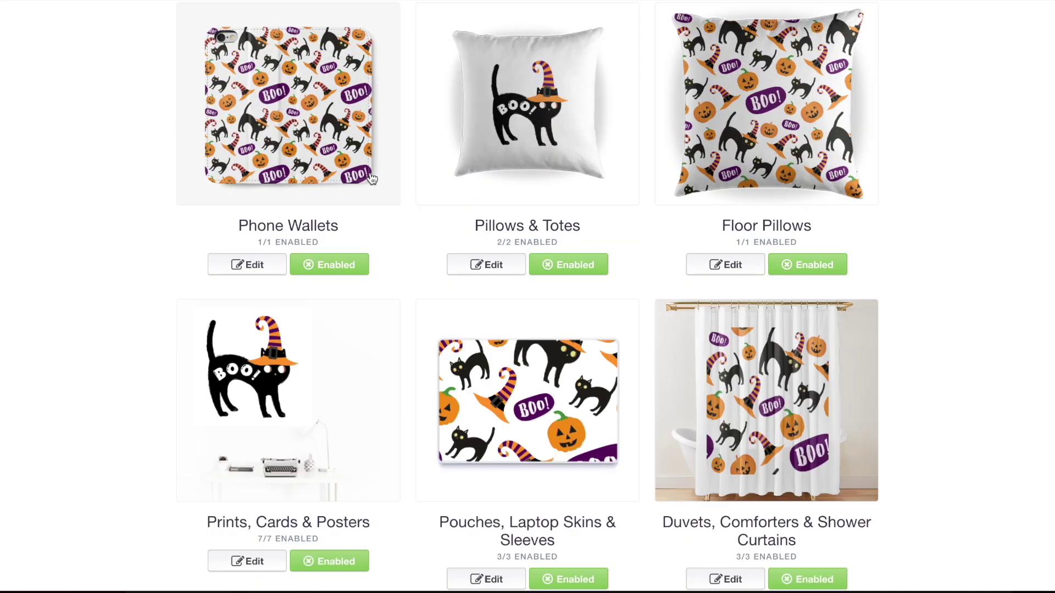
Open the Prints, Cards & Posters design settings and check the BOO! cat's placement
scroll(305, 192, "down", 4)
left_click(305, 193)
scroll(697, 213, "down", 4)
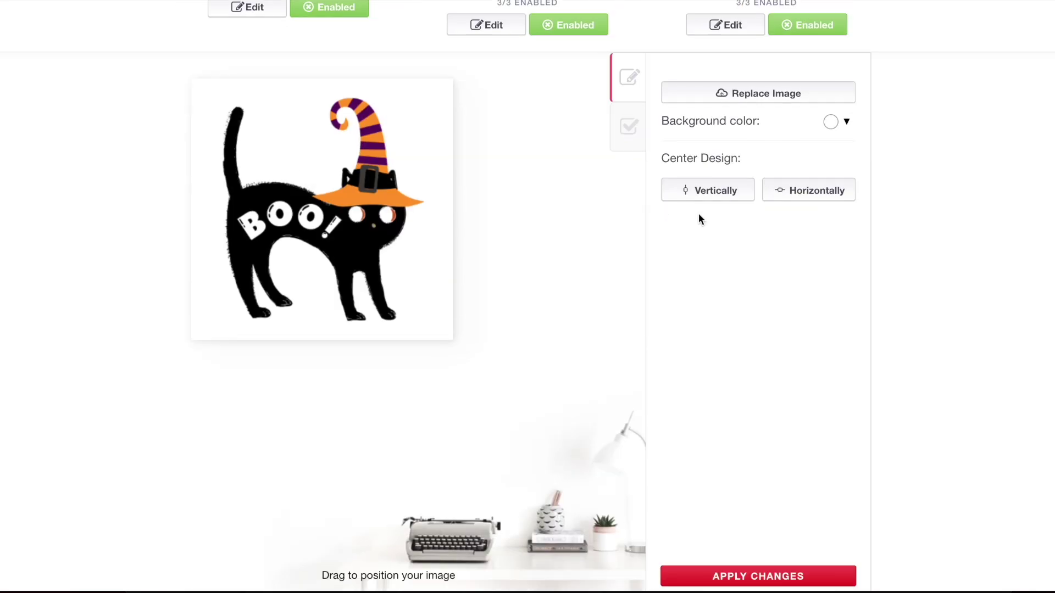
scroll(698, 213, "up", 5)
Scale the pattern on Pouches, Laptop Skins & Sleeves to 45% and repeat it in a regular grid
left_click(615, 218)
scroll(615, 217, "down", 8)
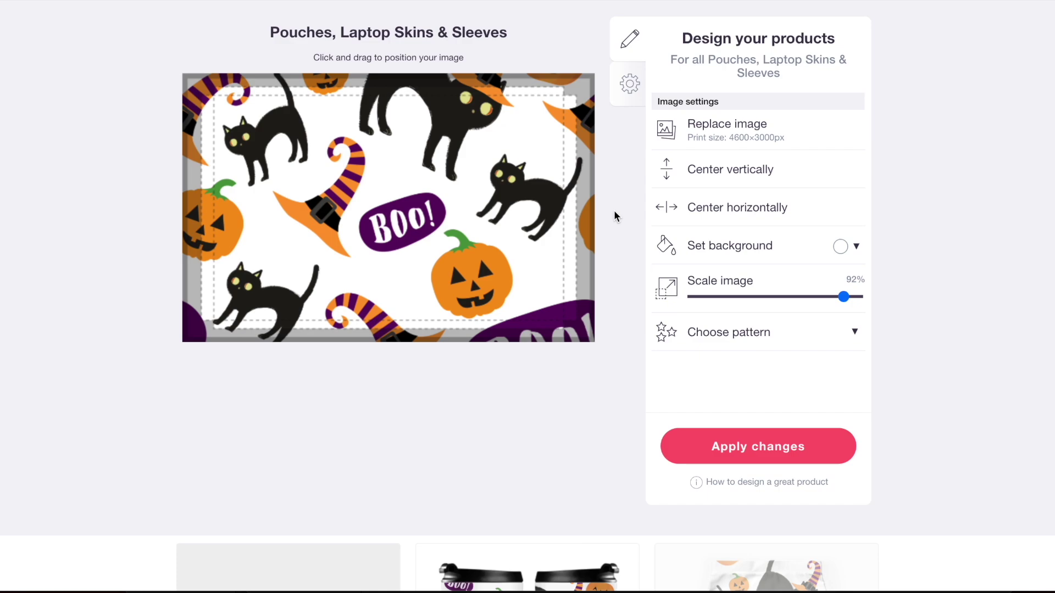
left_click(767, 229)
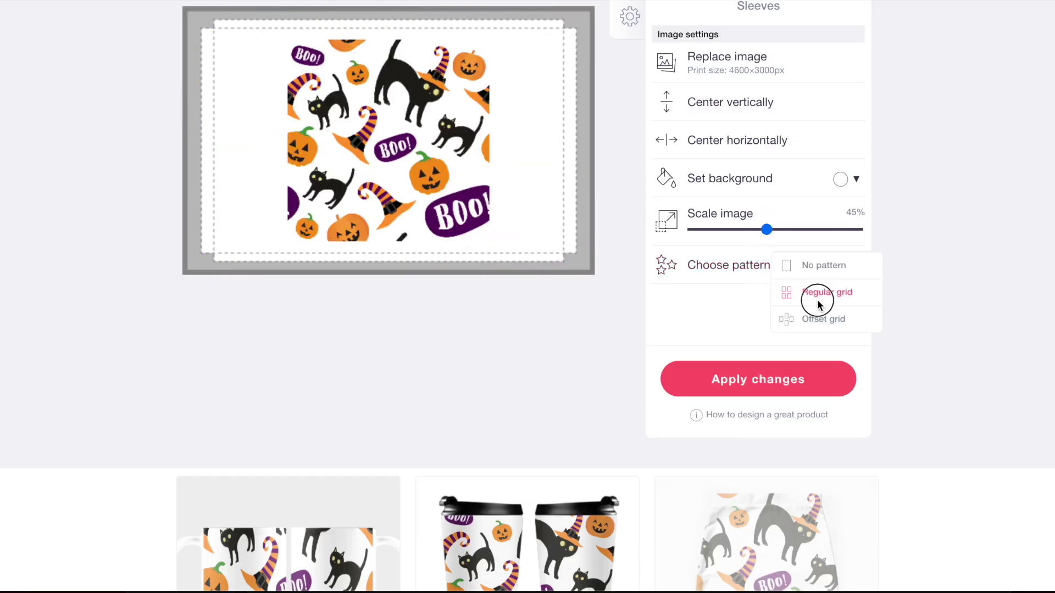
left_click(817, 303)
scroll(872, 305, "up", 6)
Scale down the pattern on Duvets, Comforters & Shower Curtains and repeat it in a regular grid
left_click(873, 305)
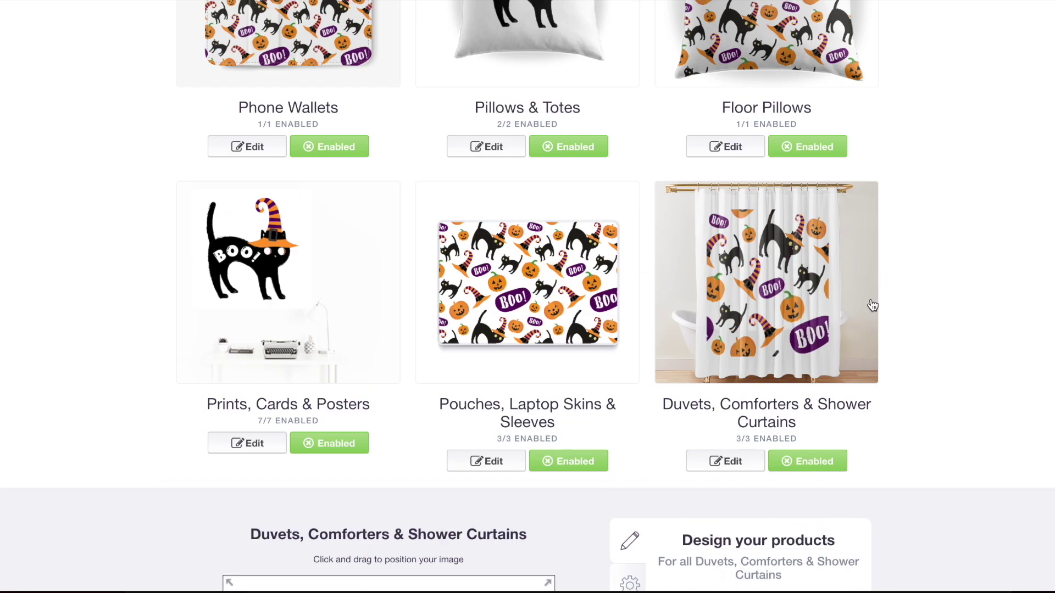
scroll(873, 306, "down", 8)
left_click(806, 299)
left_click(748, 332)
left_click(802, 362)
scroll(801, 360, "up", 8)
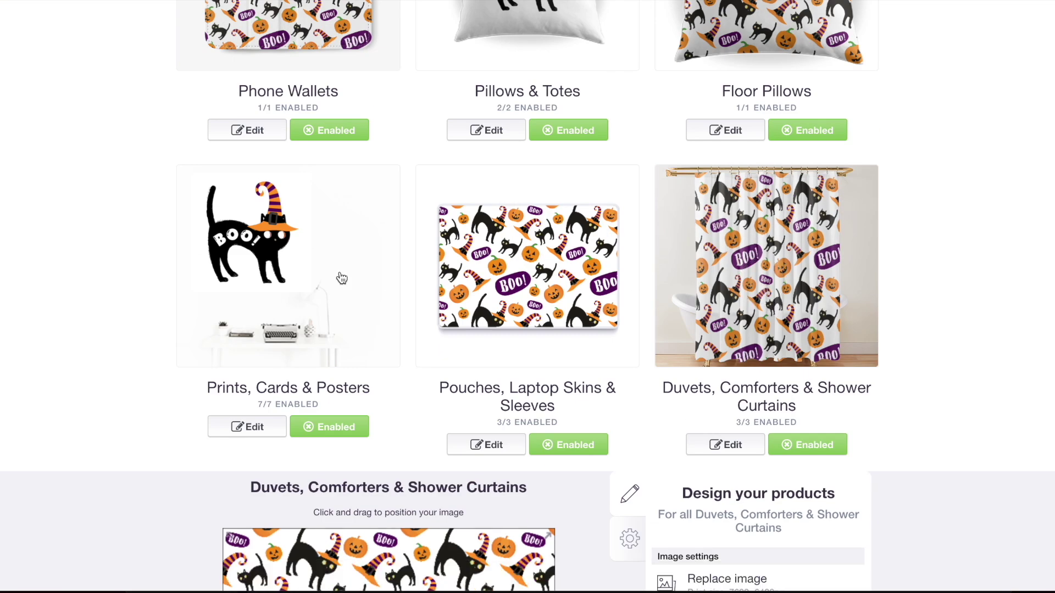
Scale the pattern on Mugs to 26% and repeat it in a regular grid
scroll(341, 279, "down", 5)
left_click(341, 279)
scroll(774, 298, "down", 7)
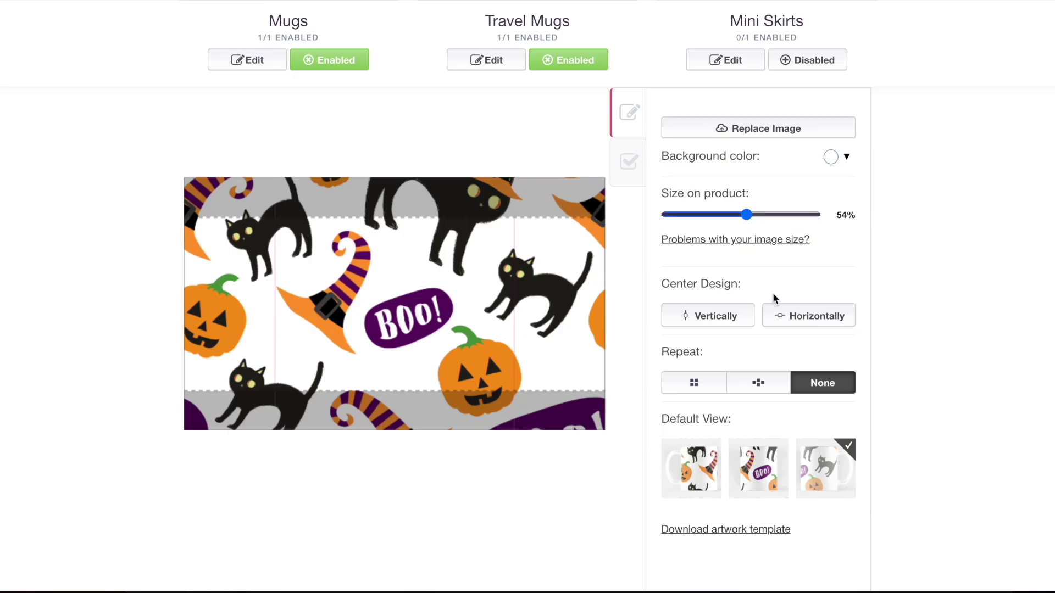
left_click(705, 220)
left_click(695, 383)
scroll(522, 336, "up", 6)
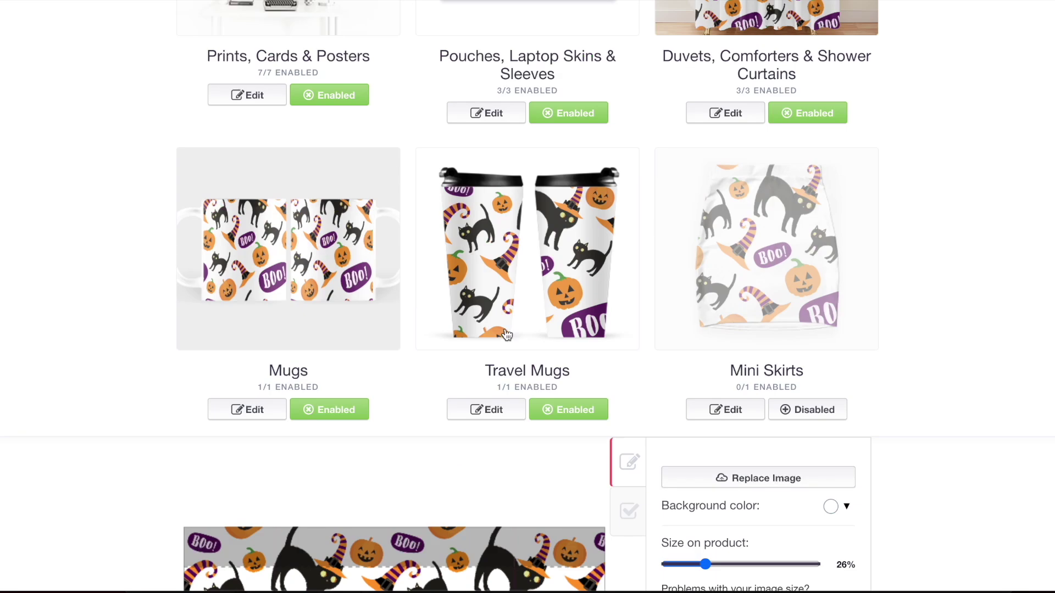
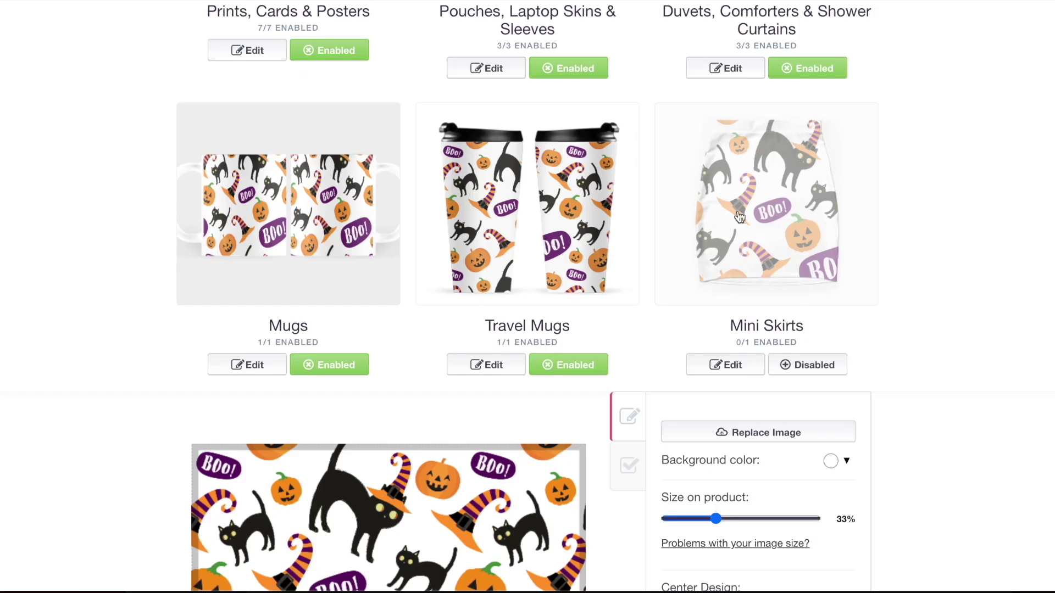
Enable Mini Skirts and repeat the pattern in a regular grid at 25% scale
left_click(787, 322)
left_click(801, 363)
scroll(800, 357, "down", 7)
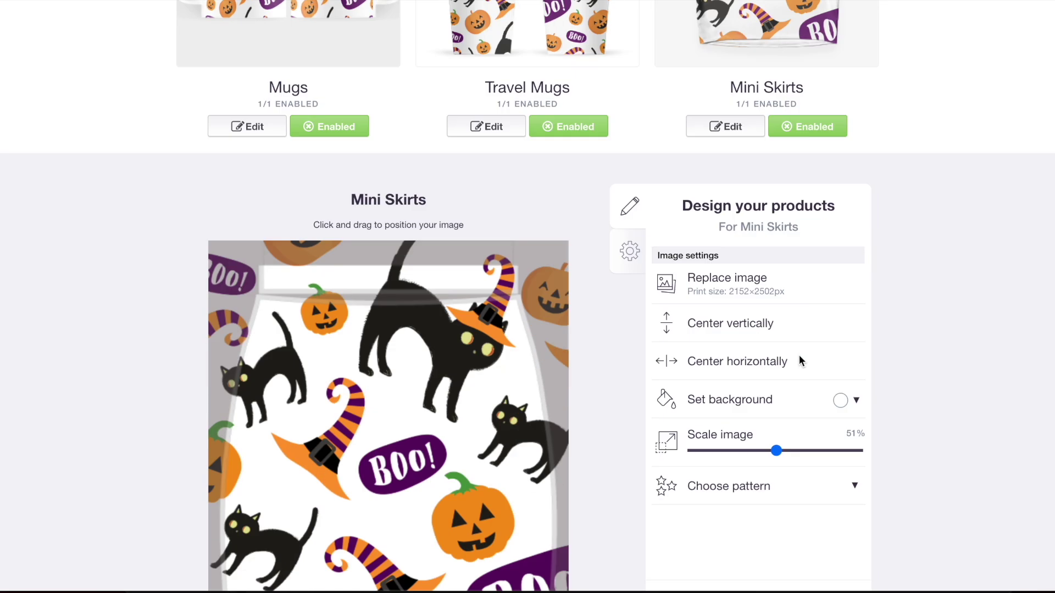
left_click(736, 324)
left_click(744, 365)
left_click(797, 387)
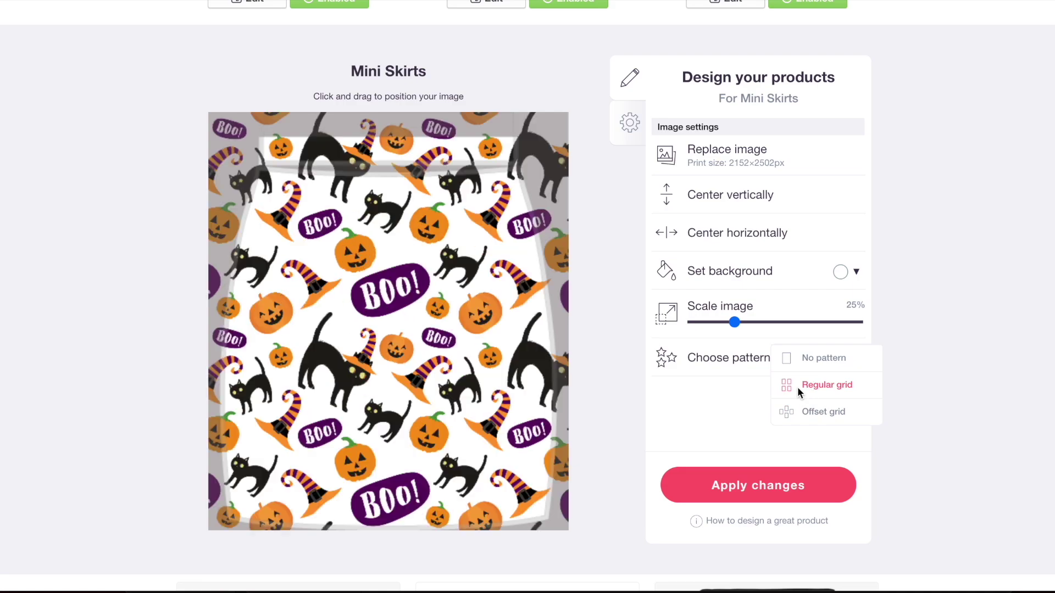
scroll(796, 387, "up", 7)
Scale the pattern on Scarves to 42% and repeat it in a regular grid
scroll(412, 341, "down", 8)
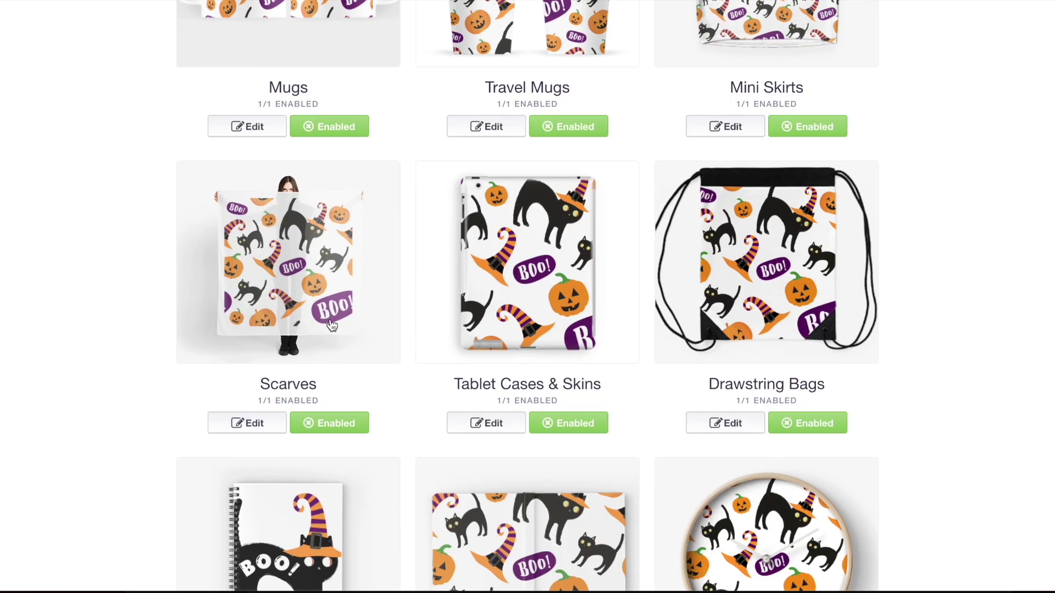
left_click(276, 299)
scroll(803, 345, "down", 6)
left_click_drag(778, 417, 762, 417)
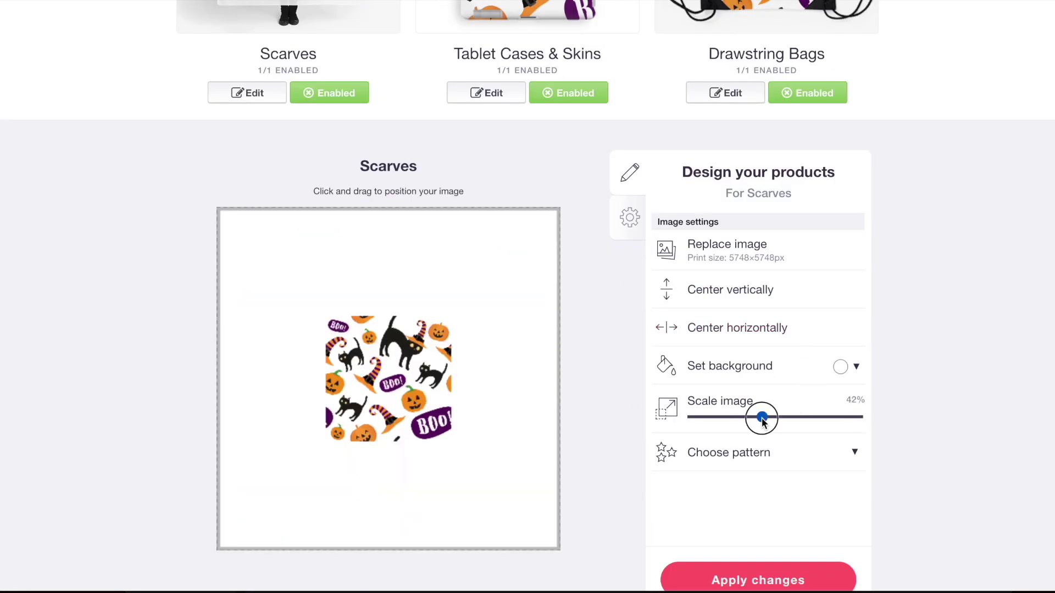
left_click(756, 450)
left_click(822, 479)
scroll(297, 277, "up", 7)
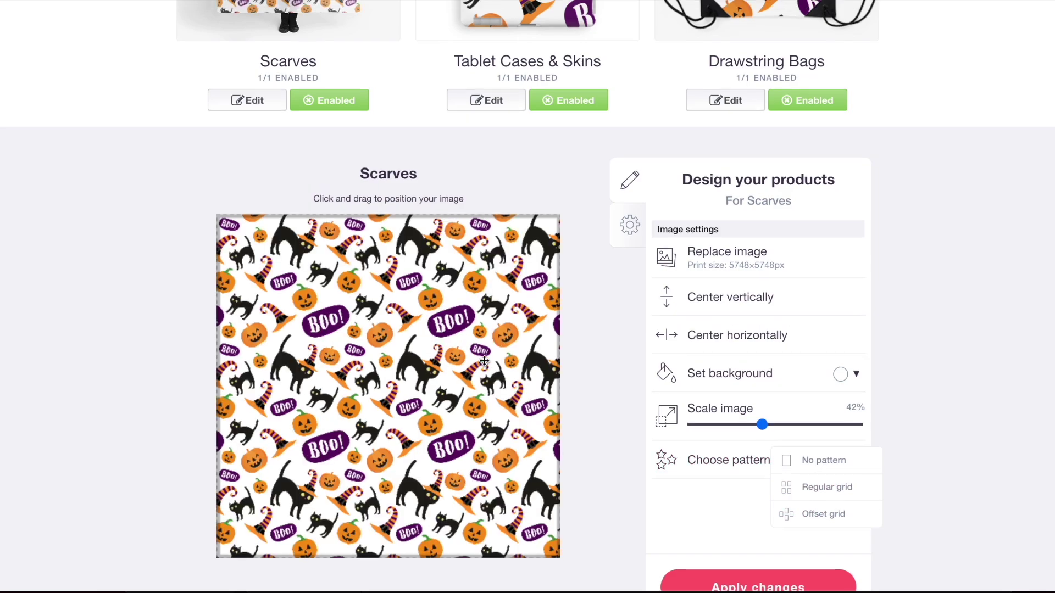
Scale the pattern on Tablet Cases & Skins to 42% and repeat it in a regular grid
left_click(592, 308)
scroll(800, 347, "down", 8)
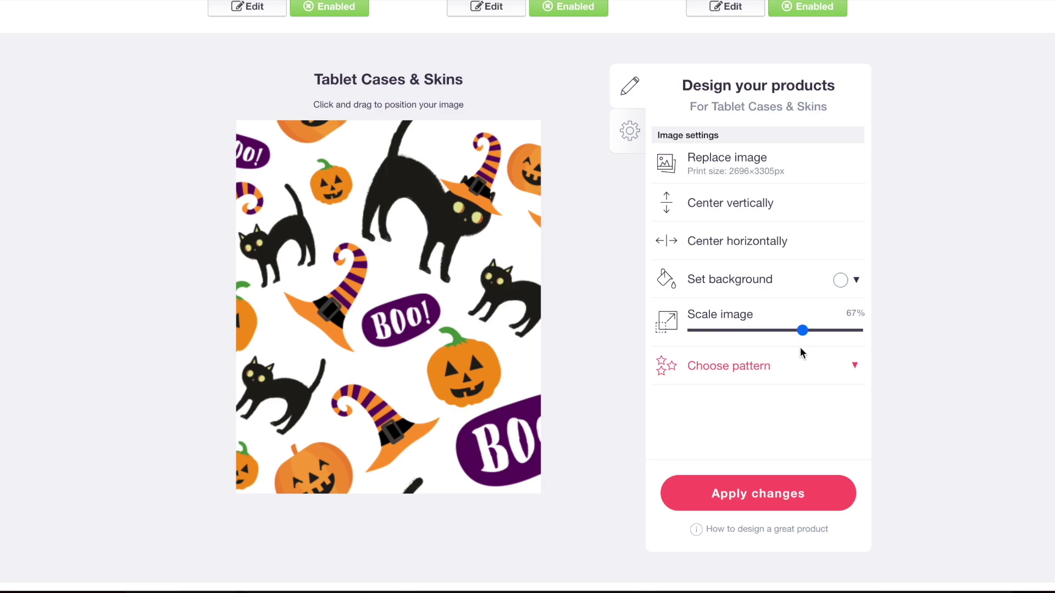
left_click_drag(801, 330, 763, 327)
left_click(726, 365)
left_click(791, 389)
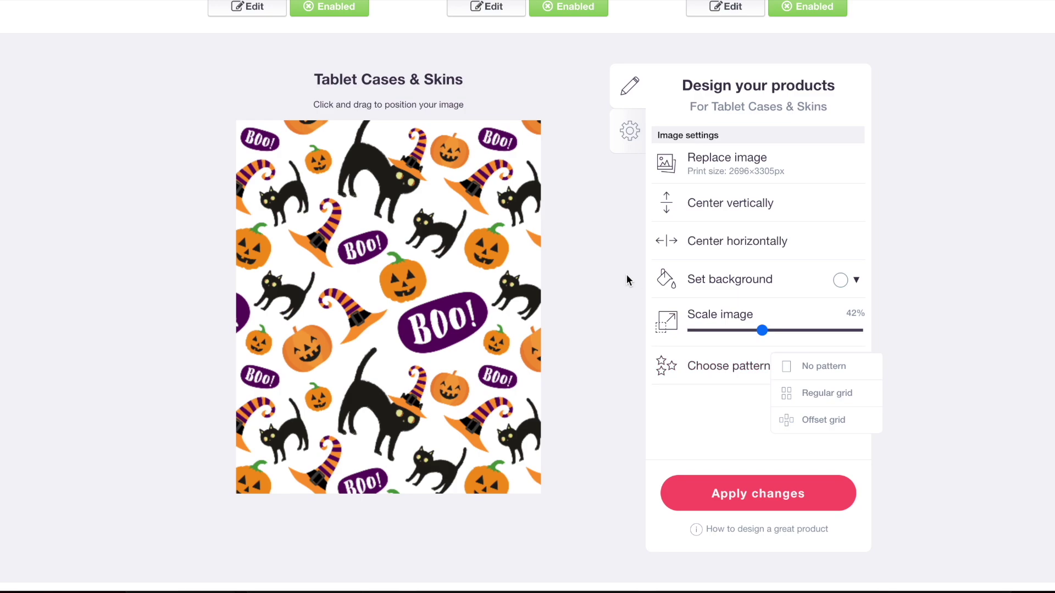
scroll(626, 273, "up", 5)
Scale the pattern on Drawstring Bags to 30% and repeat it in a regular grid
left_click(799, 215)
scroll(799, 215, "down", 6)
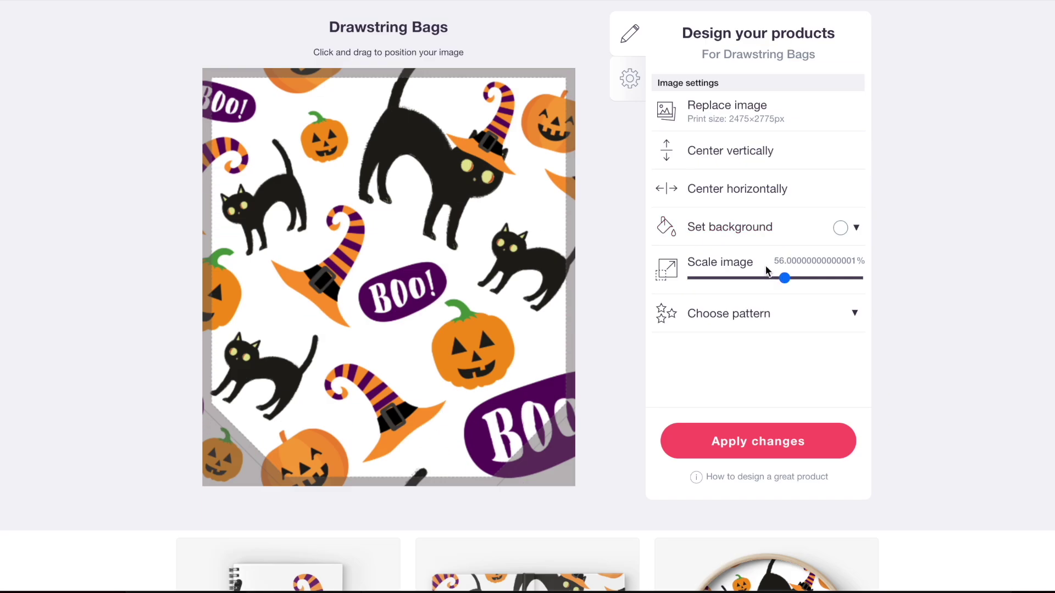
left_click(744, 278)
left_click(755, 313)
left_click(809, 346)
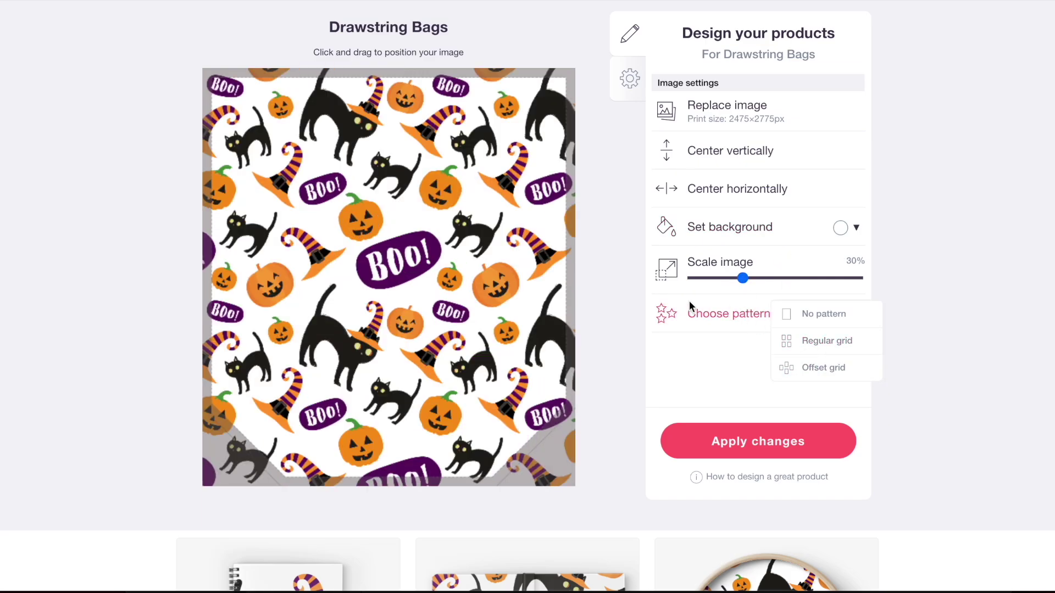
scroll(689, 297, "up", 6)
left_click(706, 218)
Scale the BOO! cat on Spiral Notebooks to 40% and position it in the middle of the cover
scroll(484, 230, "down", 1)
scroll(483, 229, "down", 4)
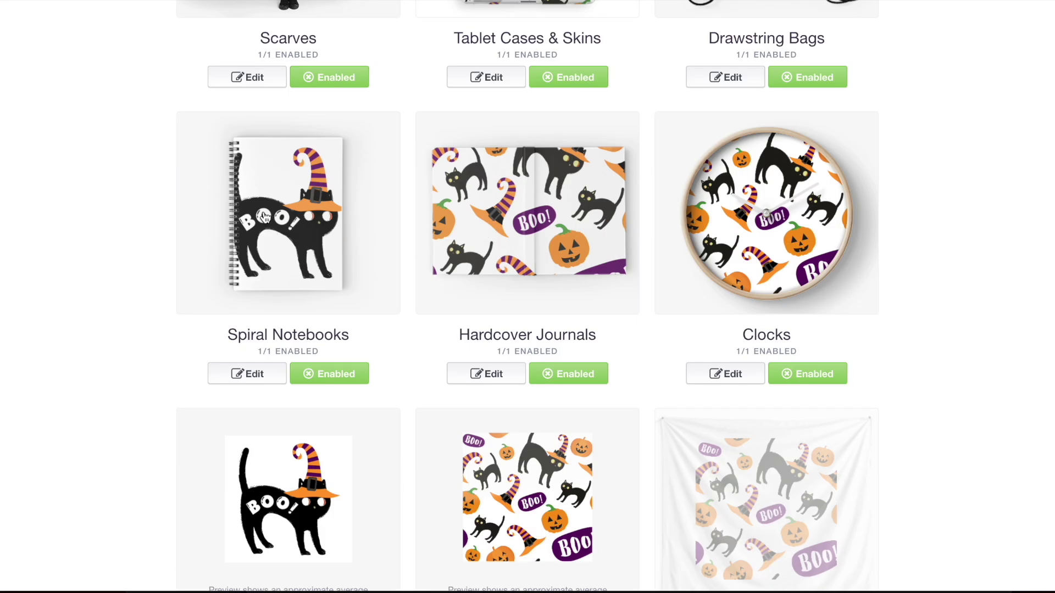
left_click(263, 215)
scroll(264, 213, "down", 6)
left_click_drag(420, 293, 446, 328)
left_click_drag(407, 344, 407, 344)
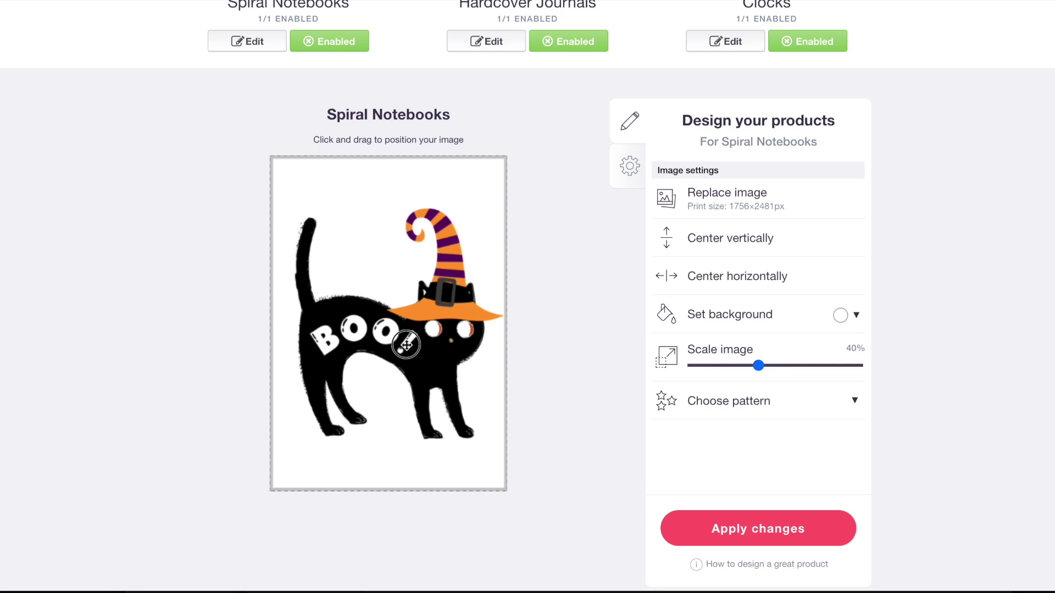
left_click(733, 280)
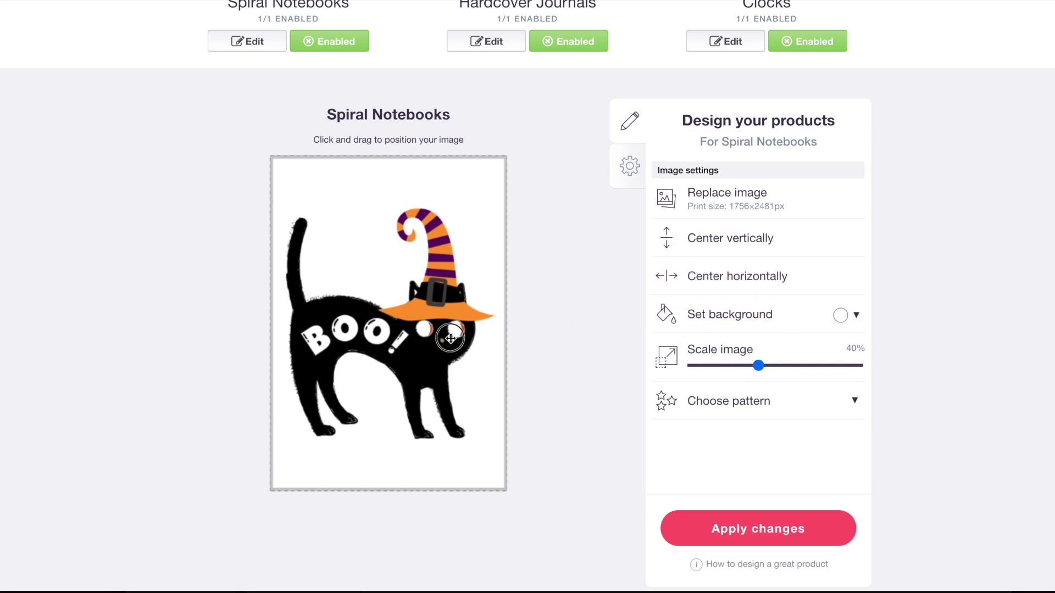
scroll(541, 214, "up", 5)
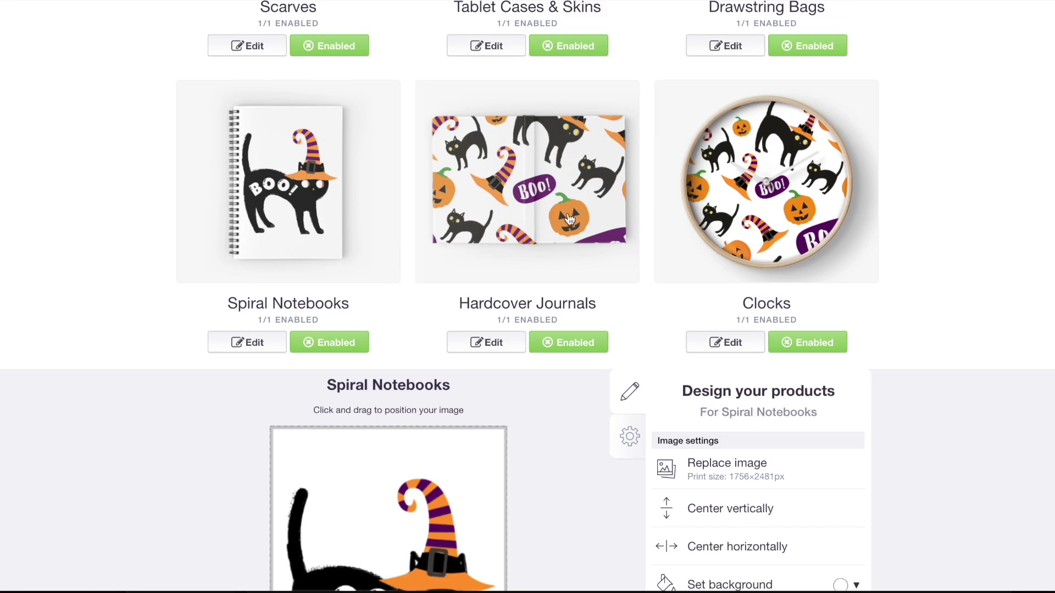
Scale the pattern on Hardcover Journals to 31% and repeat it in a regular grid
left_click(541, 215)
left_click(744, 347)
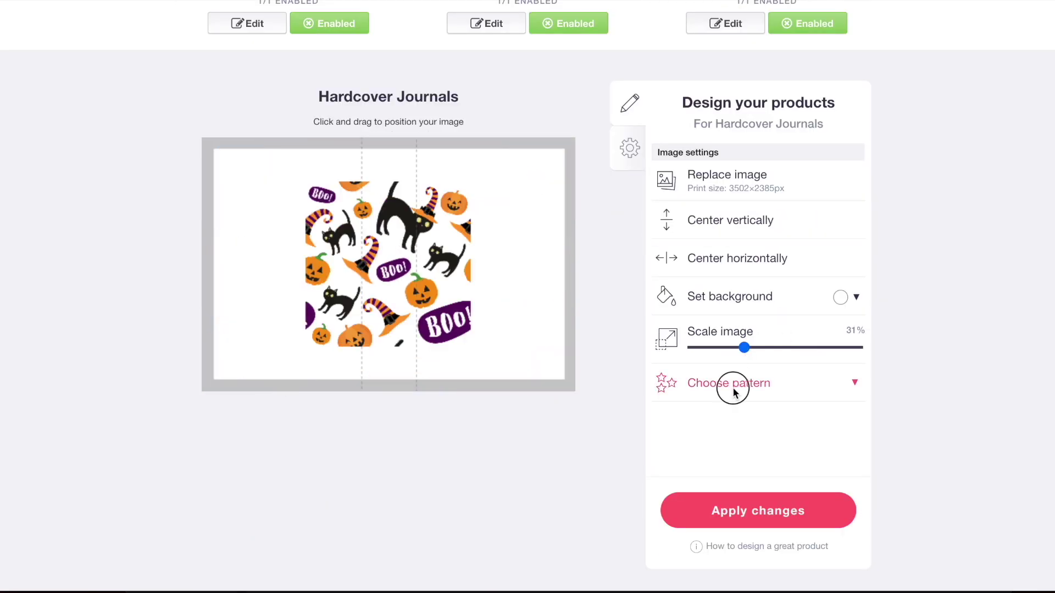
left_click(733, 386)
left_click(806, 414)
scroll(584, 323, "up", 7)
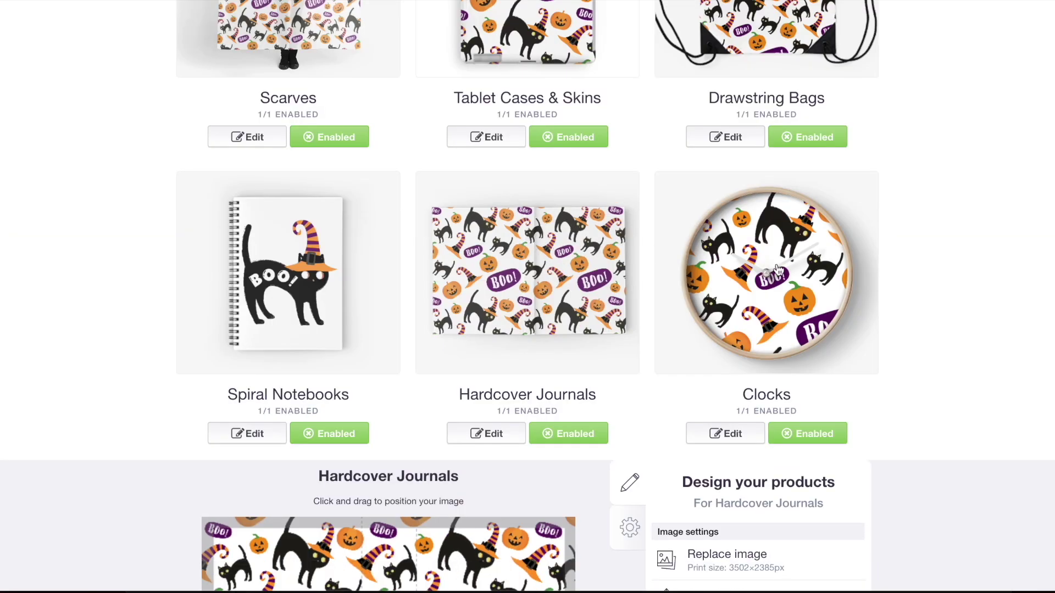
Scale the pattern on Clocks to 35% and repeat it in a regular grid
left_click(835, 289)
left_click(720, 213)
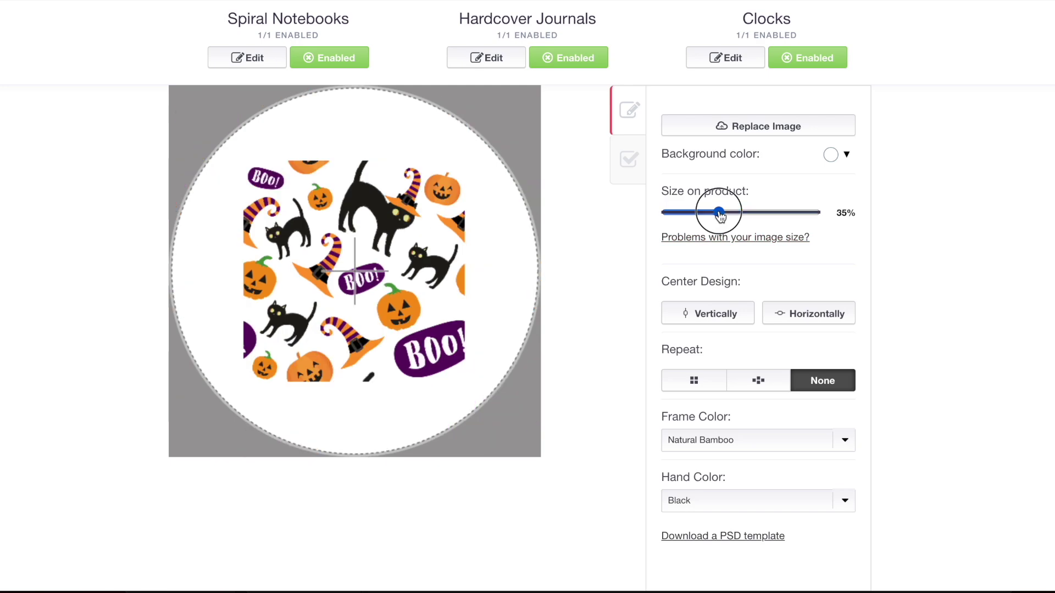
left_click(715, 379)
scroll(706, 380, "up", 7)
left_click(767, 248)
Scale the pattern on Acrylic Blocks & Coasters to 58% and repeat it in a regular grid
scroll(441, 244, "down", 2)
left_click(266, 150)
left_click(551, 135)
scroll(551, 135, "down", 4)
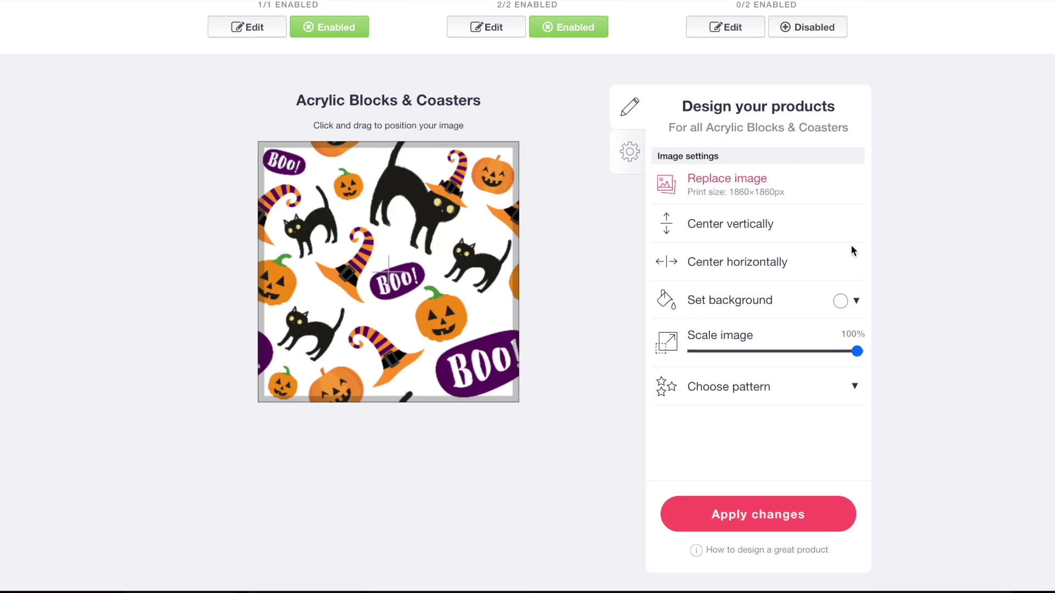
left_click(789, 351)
left_click(819, 387)
left_click(805, 413)
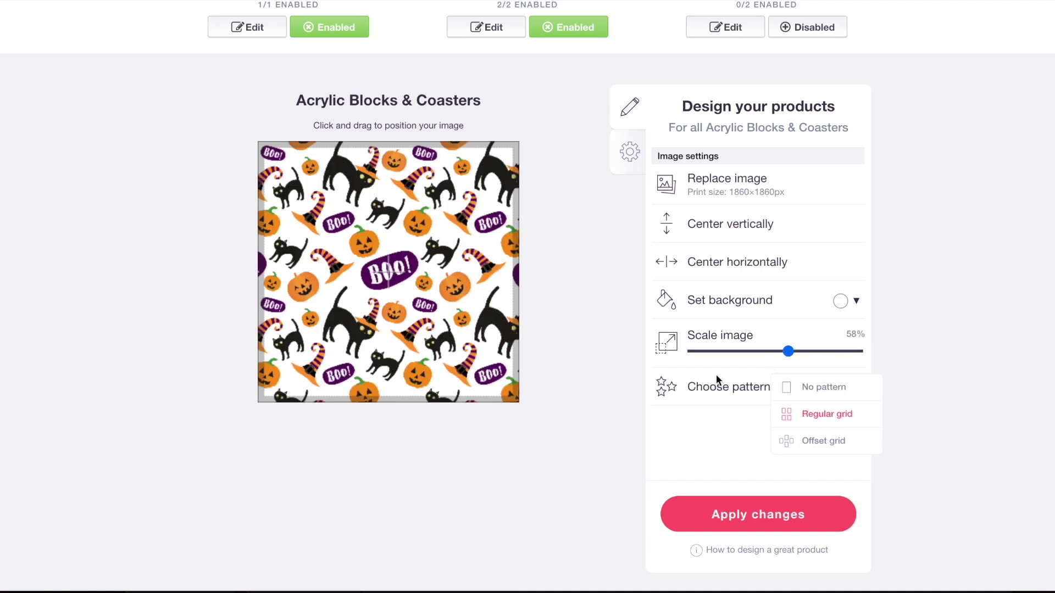
scroll(538, 311, "up", 1)
scroll(537, 311, "up", 4)
Enable Throw Blankets & Tapestries and open their design settings
left_click(807, 318)
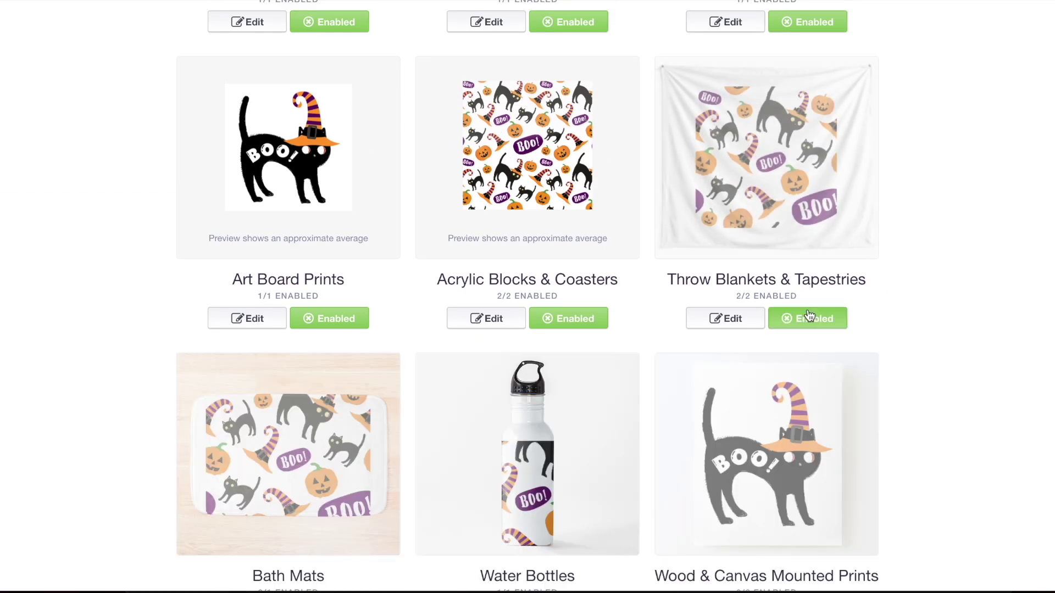
left_click(766, 162)
scroll(354, 236, "down", 4)
Enable Bath Mats and repeat the pattern in a regular grid at 52% scale
left_click(280, 262)
left_click(326, 394)
scroll(586, 231, "down", 5)
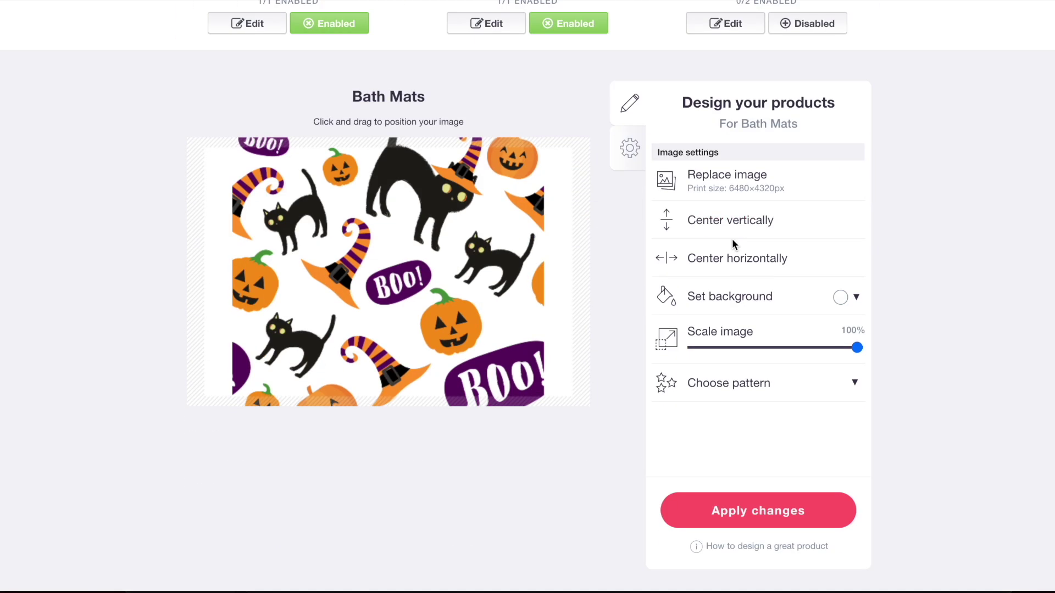
left_click(785, 347)
left_click(766, 379)
left_click(811, 410)
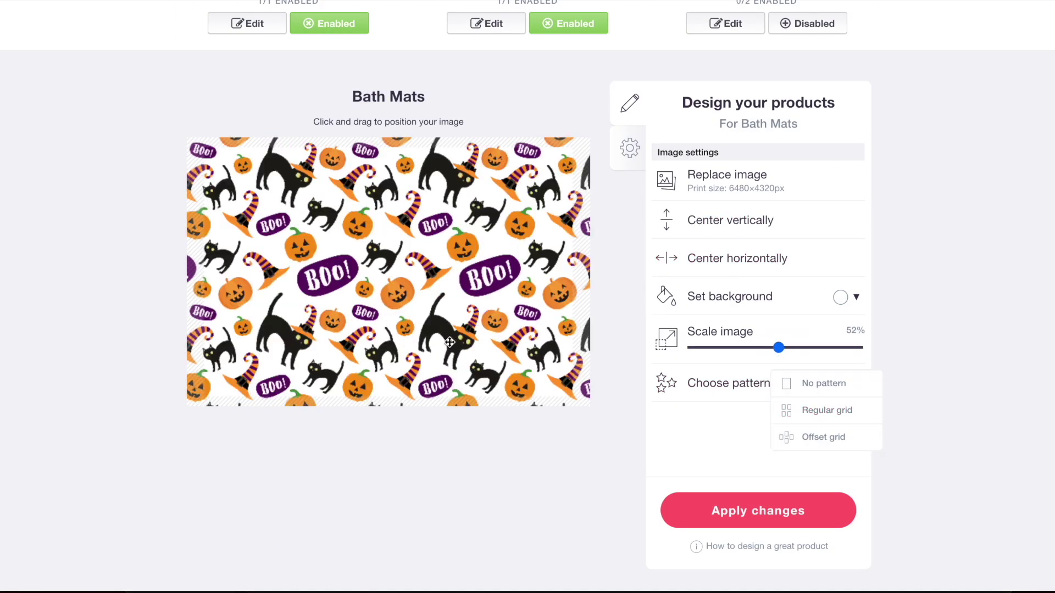
scroll(379, 322, "up", 5)
Scale the pattern on Water Bottles to 24% and repeat it across the product
left_click(624, 276)
scroll(557, 262, "down", 5)
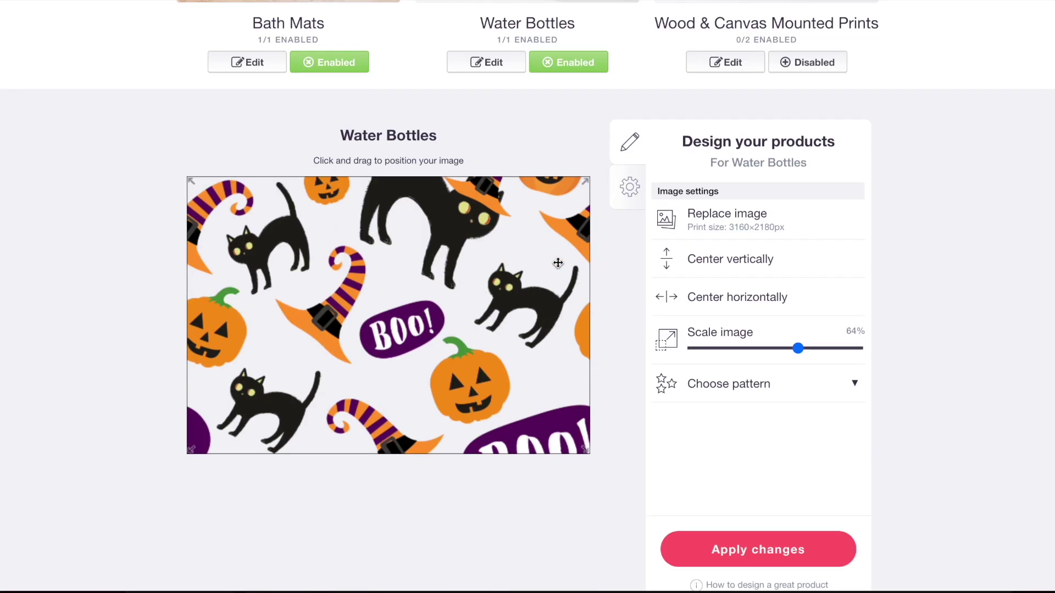
left_click(732, 348)
left_click(730, 385)
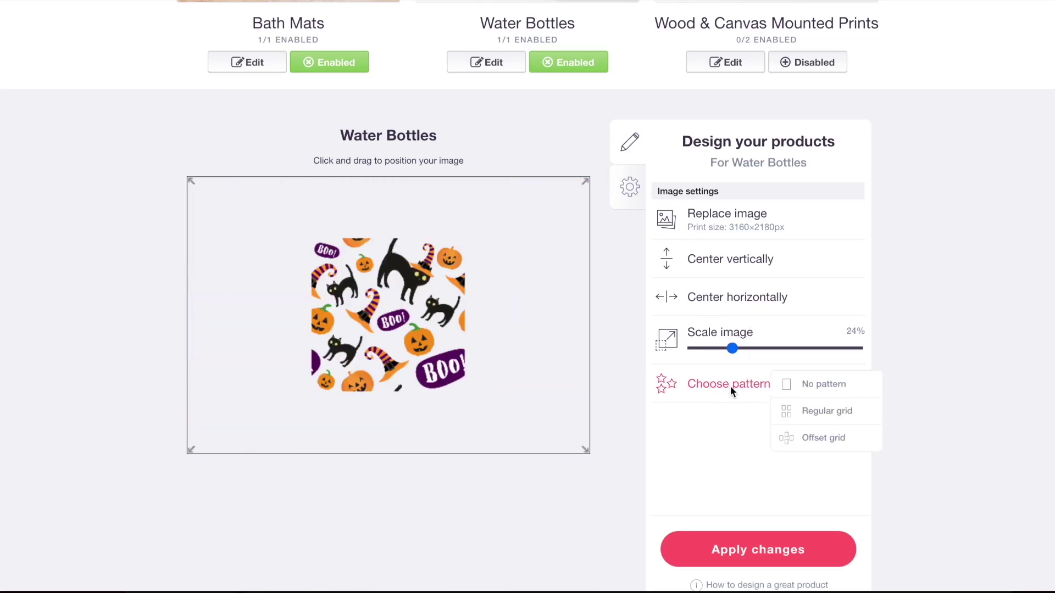
scroll(654, 355, "up", 9)
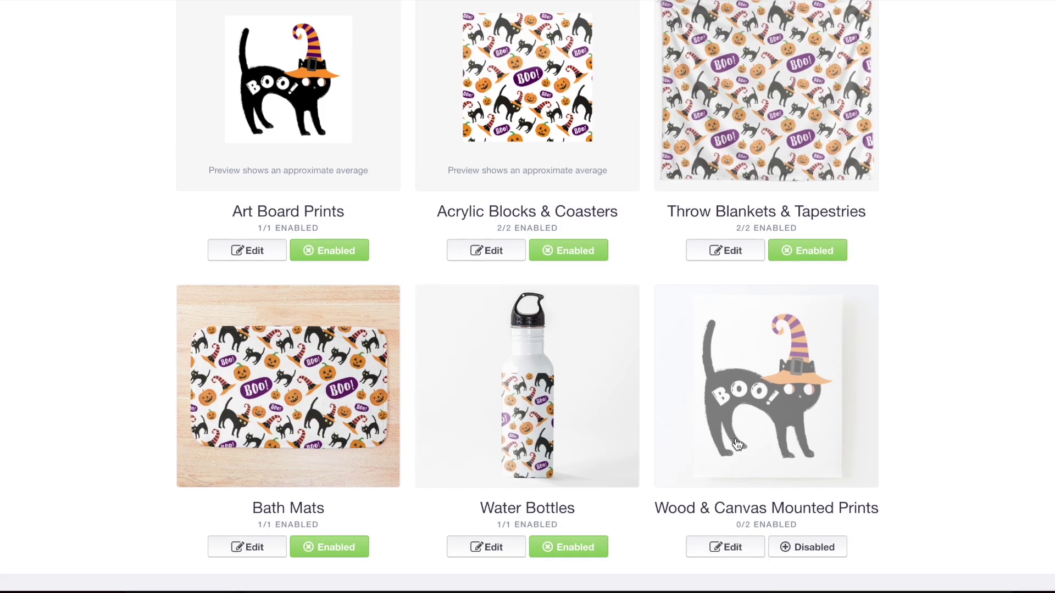
Enable Wood & Canvas Mounted Prints and open the design settings for Cotton Tote Bags
scroll(737, 444, "down", 4)
left_click(820, 354)
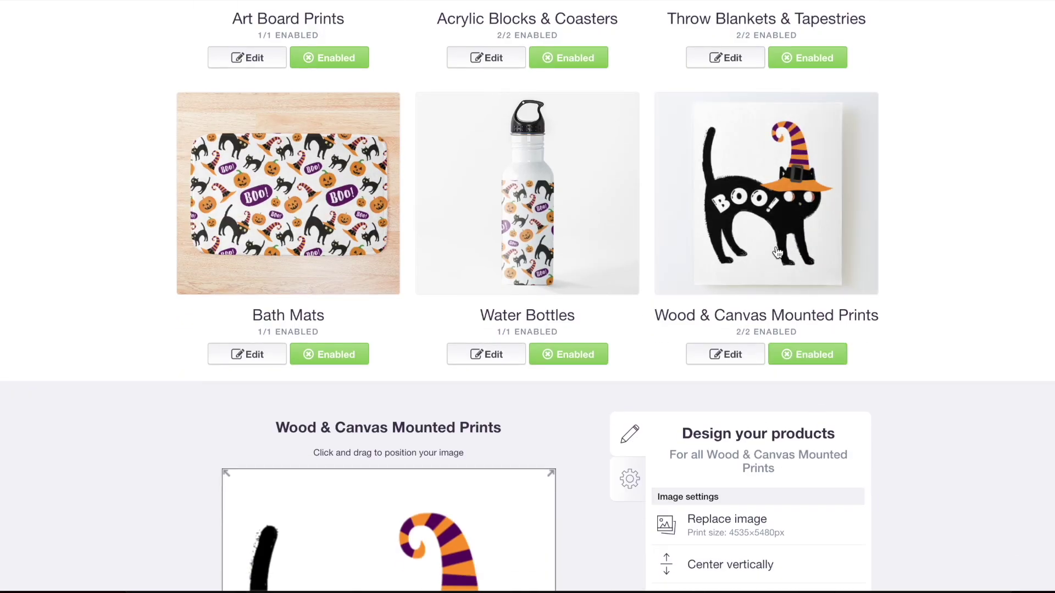
scroll(426, 240, "down", 3)
scroll(425, 243, "down", 4)
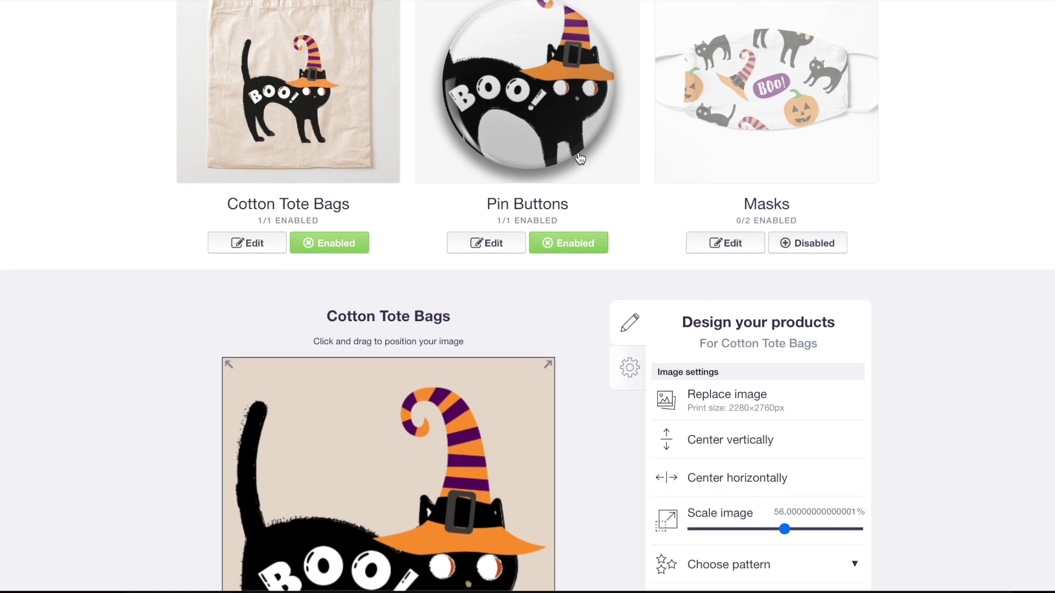
Scale the BOO! cat on Pin Buttons to 10% and center it horizontally and vertically
left_click(580, 158)
scroll(632, 198, "down", 4)
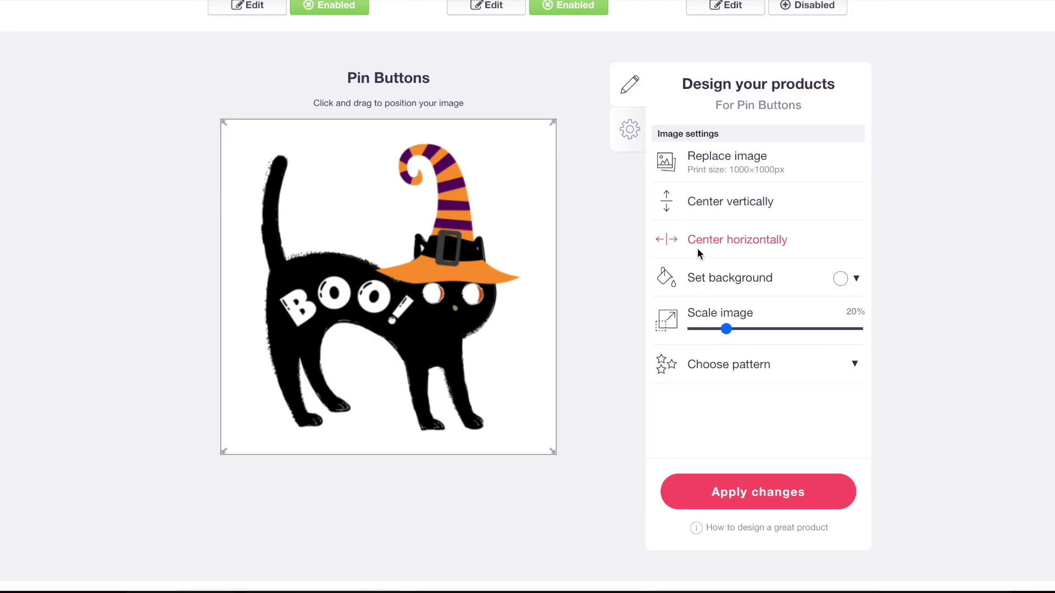
left_click(709, 328)
left_click(714, 242)
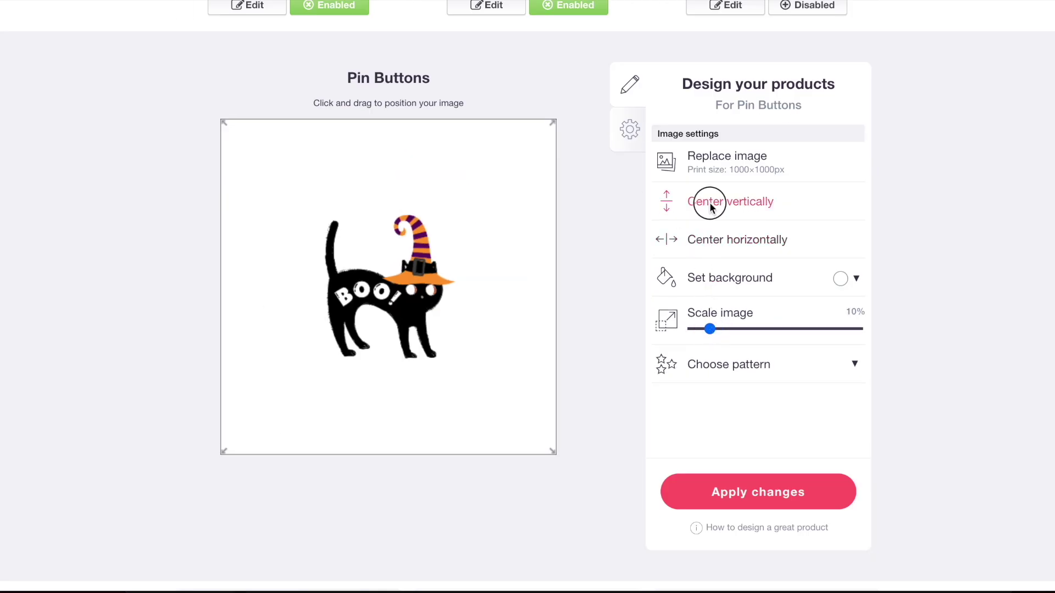
left_click(711, 201)
scroll(711, 203, "up", 4)
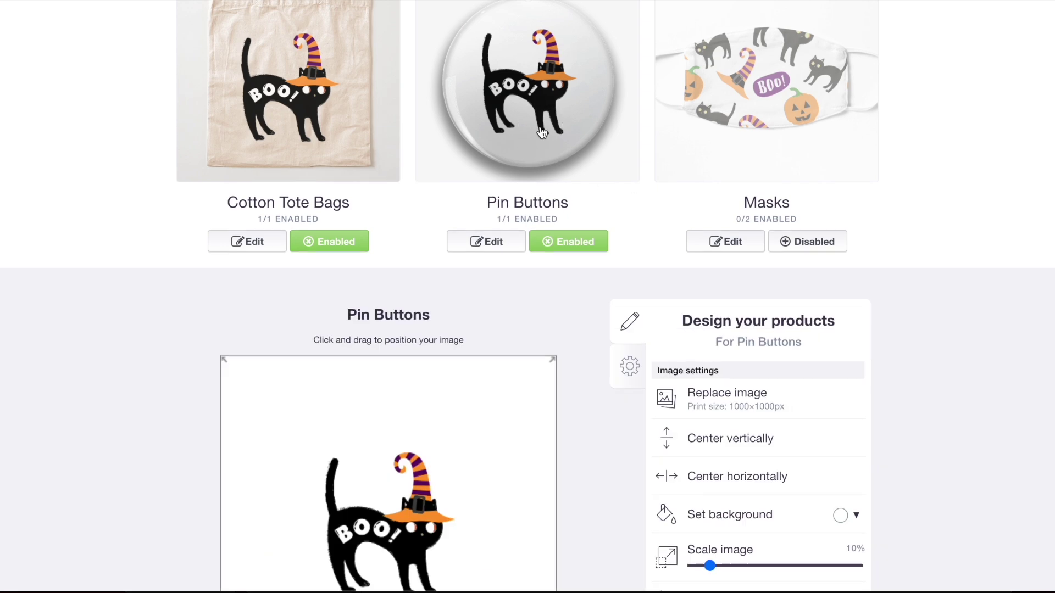
Enlarge the BOO! cat on Pin Buttons to 14% scale
scroll(741, 231, "down", 5)
left_click_drag(711, 281, 717, 280)
scroll(717, 279, "up", 7)
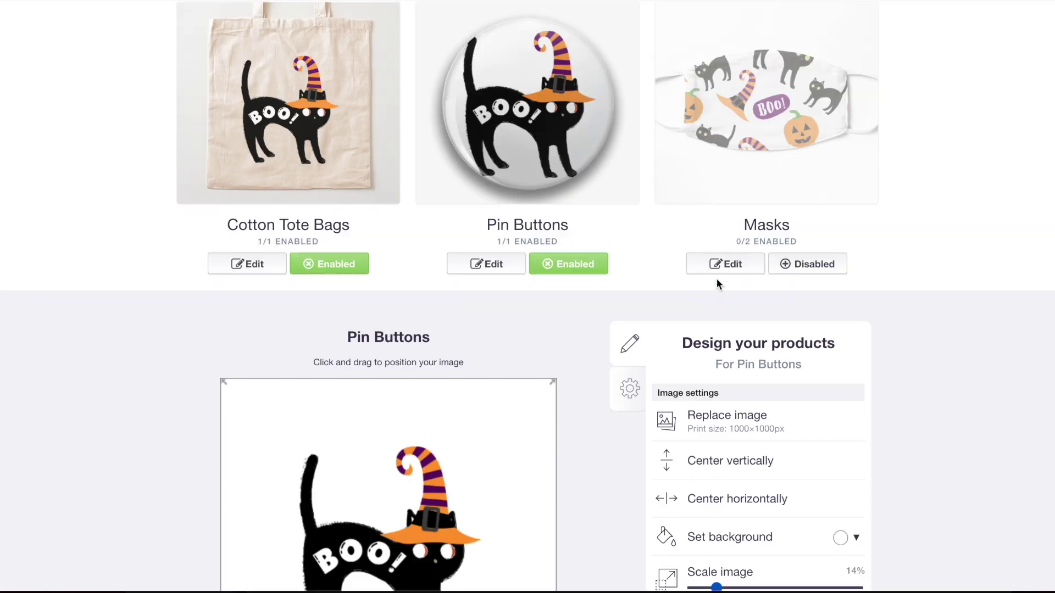
scroll(704, 420, "down", 2)
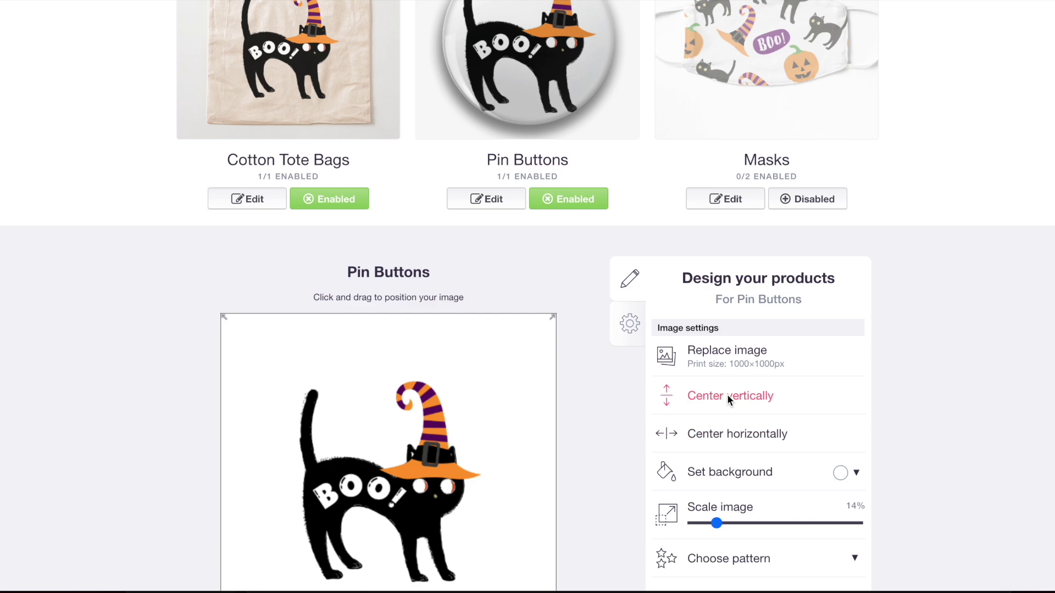
Enable Masks and repeat the pattern in a regular grid at 30% scale
scroll(727, 394, "up", 3)
left_click(780, 242)
left_click(807, 361)
scroll(804, 360, "down", 5)
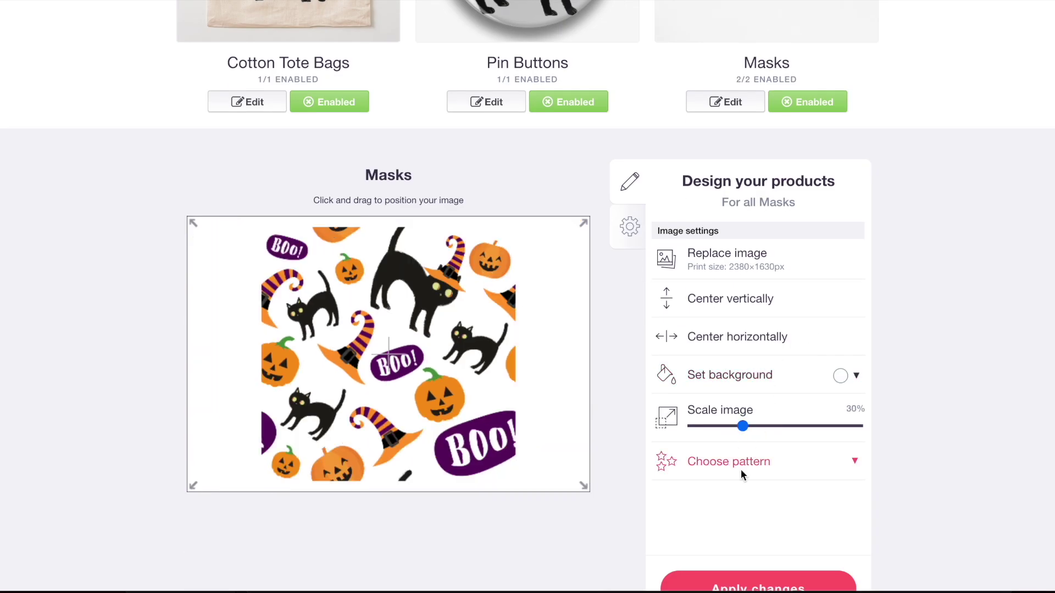
left_click(741, 470)
left_click(819, 477)
scroll(704, 327, "up", 6)
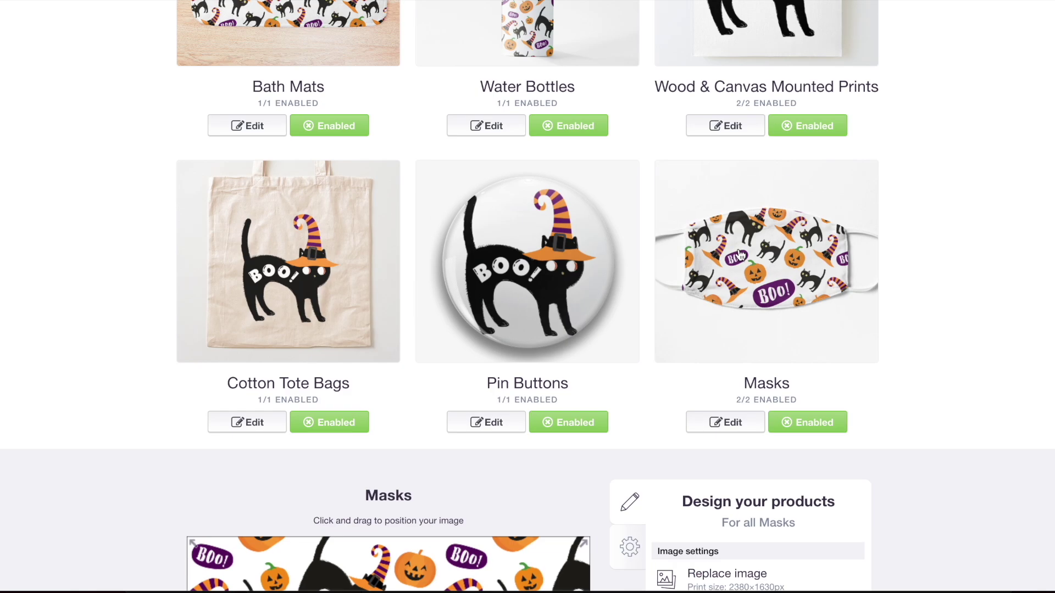
left_click(765, 259)
Scale the pattern on Aprons to 38% and repeat it in a regular grid
scroll(765, 258, "down", 5)
left_click(279, 265)
scroll(279, 264, "down", 7)
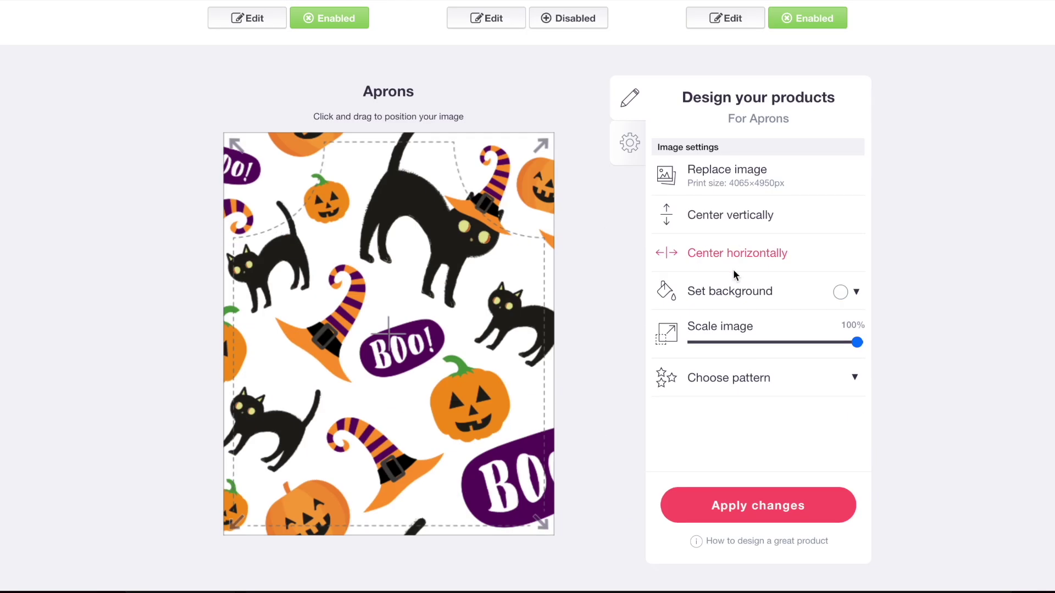
left_click(755, 342)
left_click(743, 378)
left_click(797, 406)
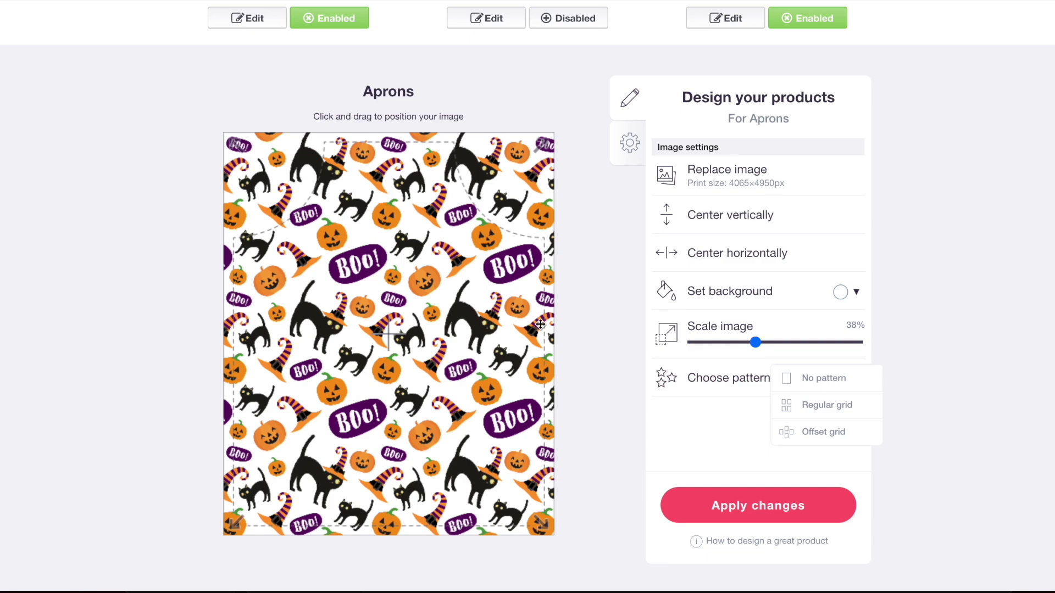
Scale the pattern on Sleeveless Tops to 35% and repeat it in a regular grid
scroll(482, 311, "up", 5)
left_click(484, 309)
left_click(780, 192)
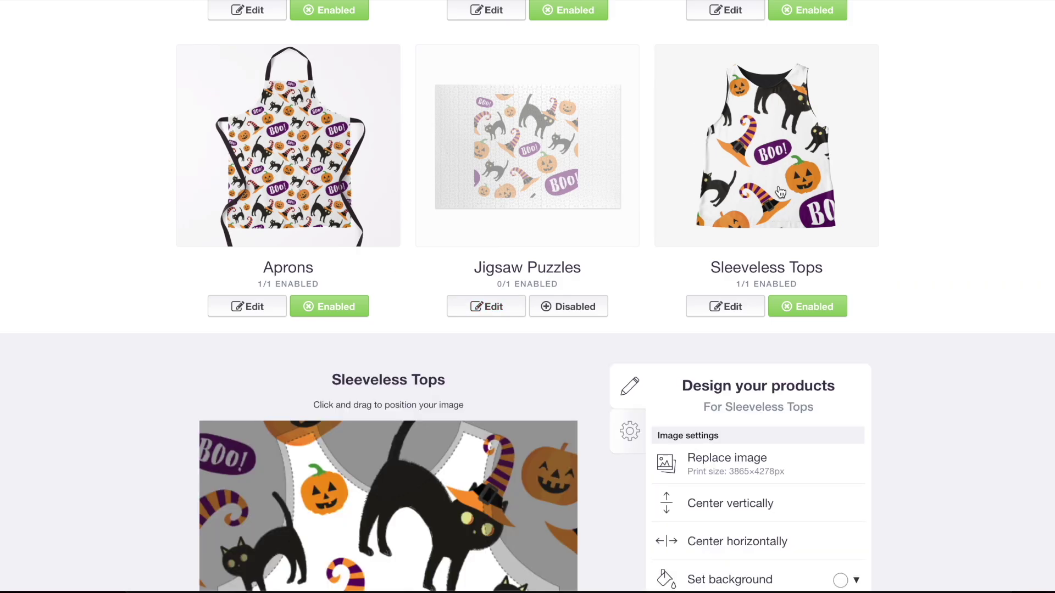
scroll(745, 377, "down", 5)
left_click(750, 307)
left_click(757, 350)
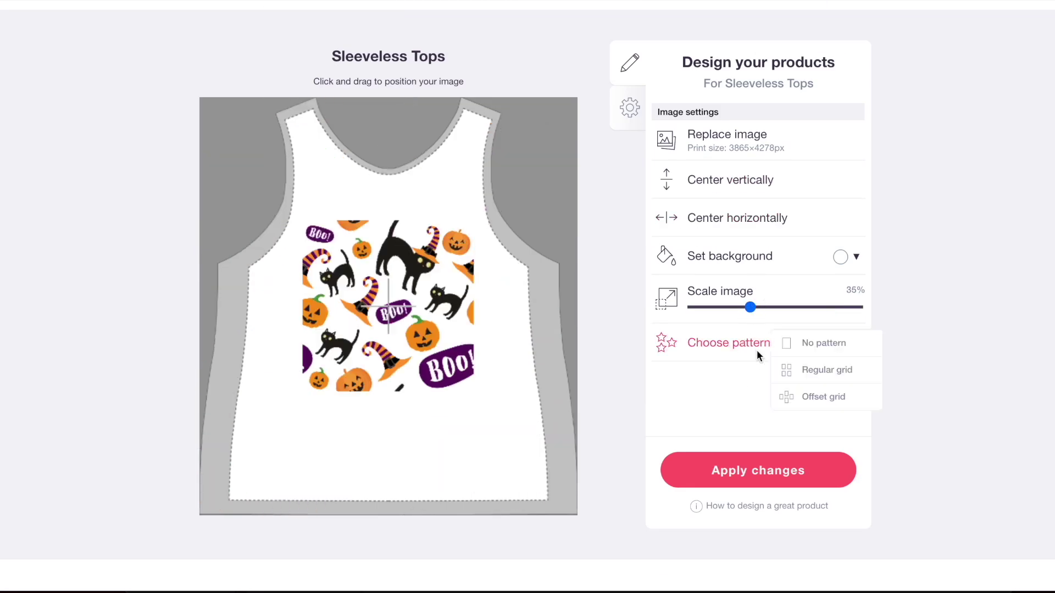
left_click(817, 373)
scroll(816, 372, "up", 6)
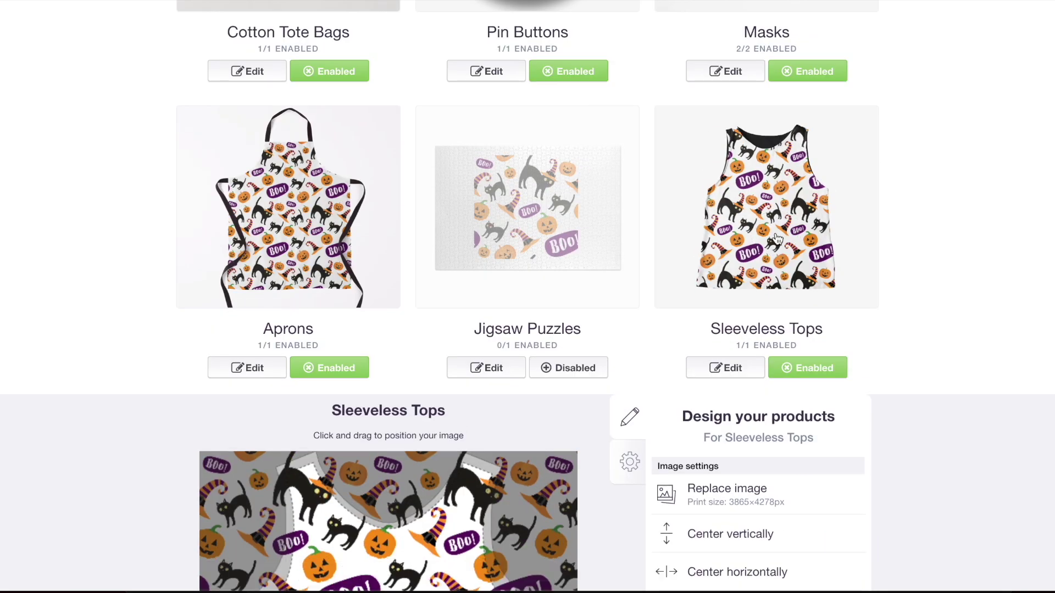
Scale the pattern on Jigsaw Puzzles to 62%, repeat it in a regular grid and enable the product
left_click(431, 226)
scroll(367, 306, "down", 5)
scroll(602, 75, "up", 5)
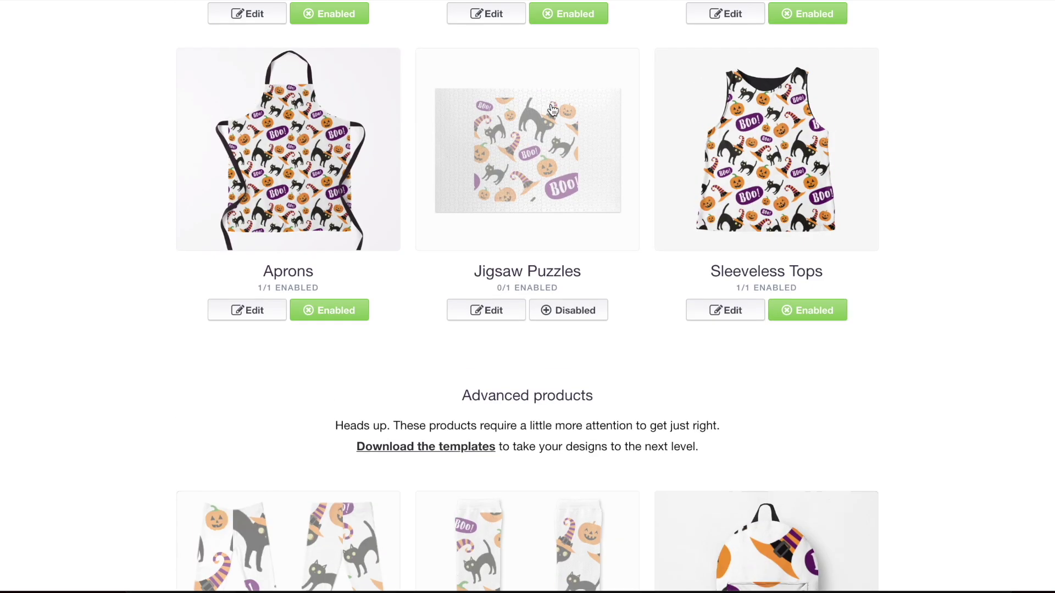
left_click(604, 121)
scroll(721, 223, "down", 6)
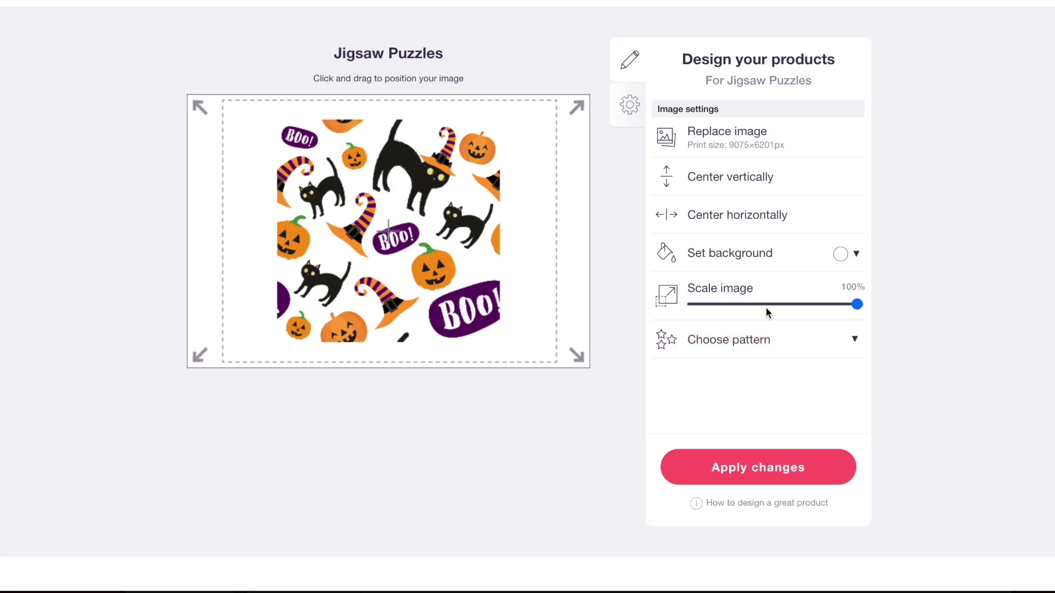
left_click(795, 305)
left_click(756, 339)
left_click(796, 365)
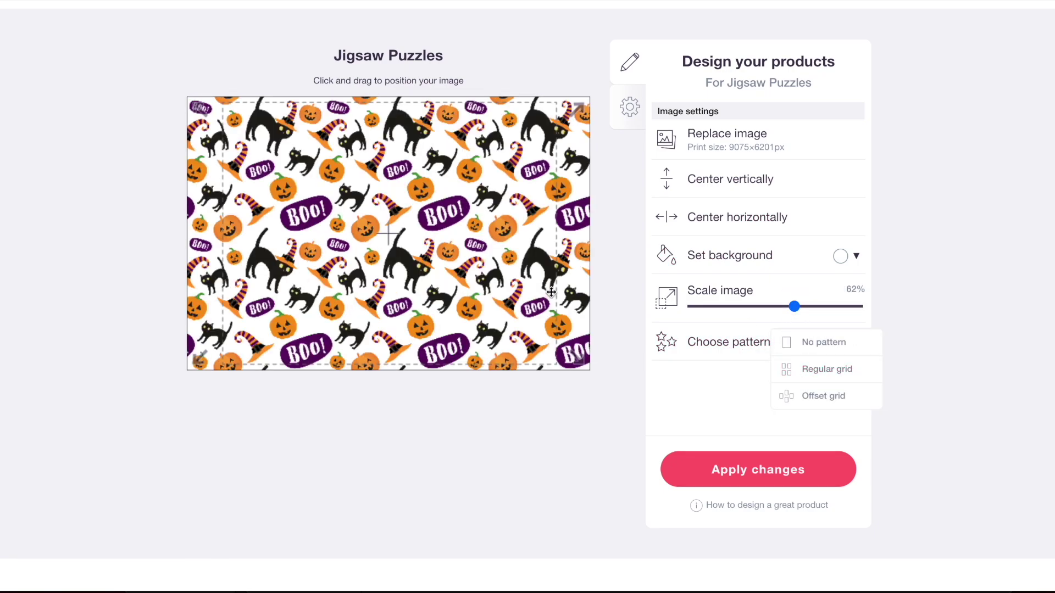
scroll(551, 293, "up", 5)
left_click(565, 324)
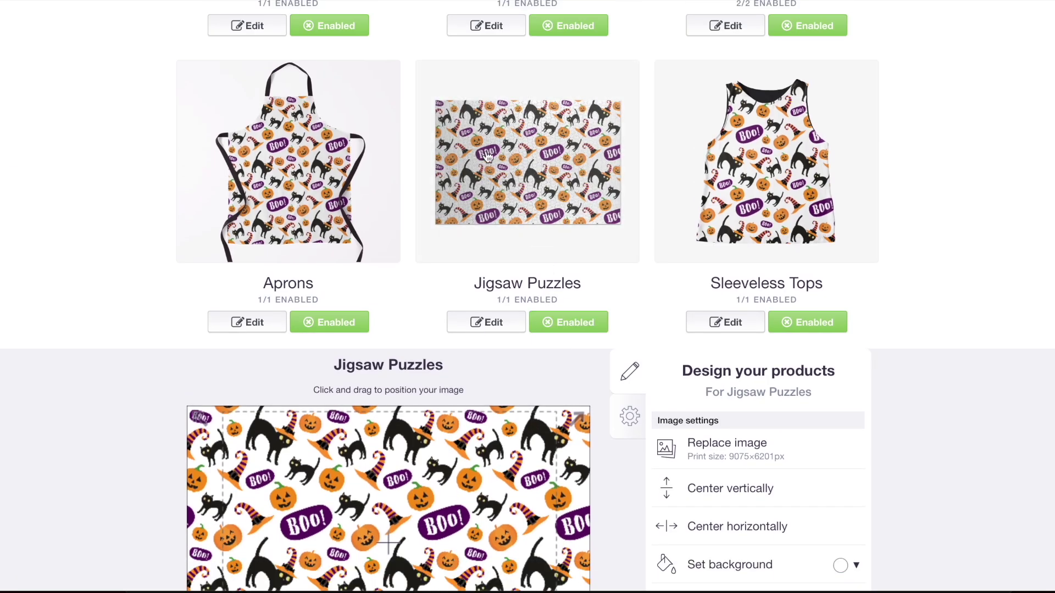
Enable Leggings and repeat the pattern in a regular grid at 36% scale
scroll(491, 163, "down", 6)
left_click(275, 244)
left_click(329, 421)
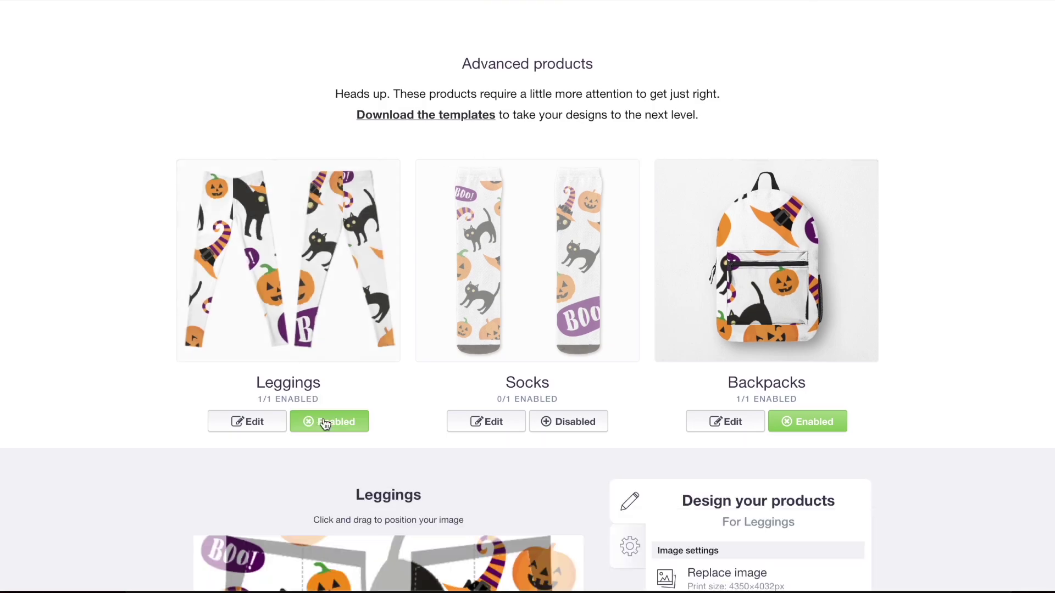
scroll(792, 379, "down", 5)
left_click_drag(793, 377, 752, 377)
left_click(750, 412)
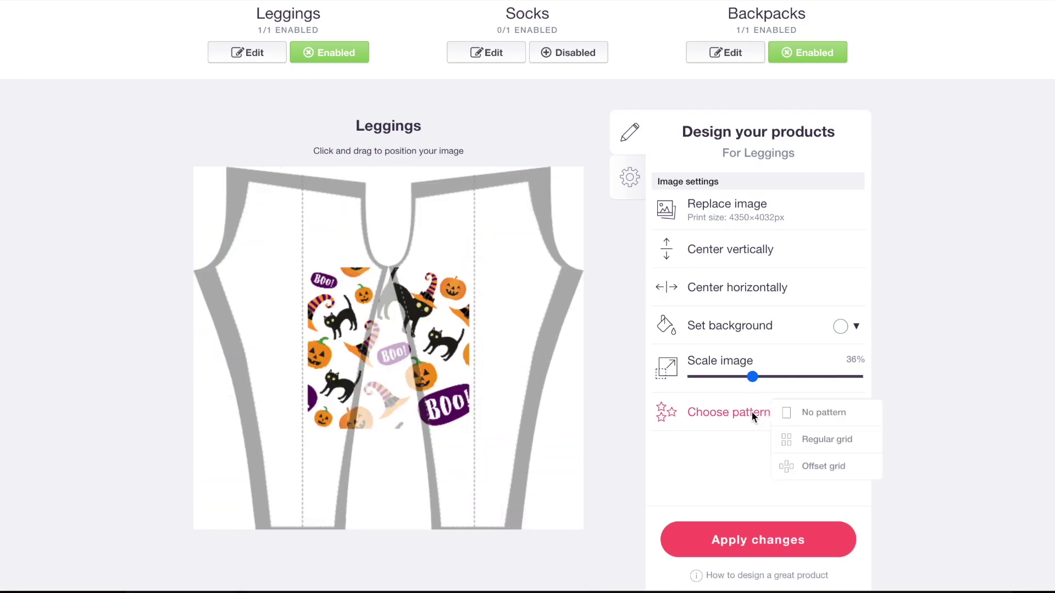
left_click(817, 442)
Reduce the scale of the repeating pattern on Leggings slightly below 36%
scroll(513, 359, "up", 1)
scroll(431, 308, "up", 5)
scroll(424, 281, "down", 5)
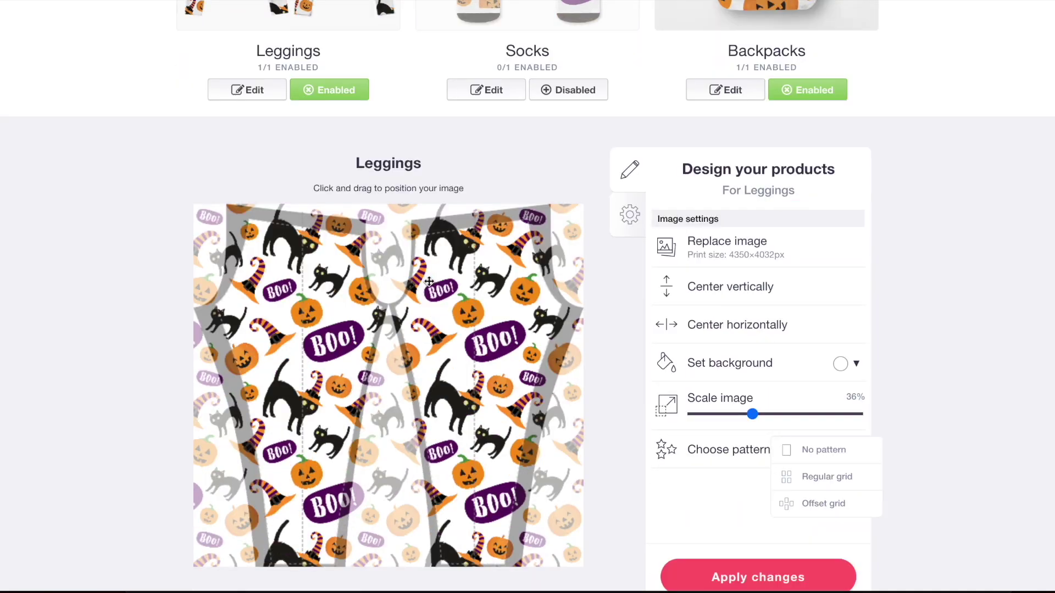
left_click(741, 415)
scroll(532, 361, "up", 5)
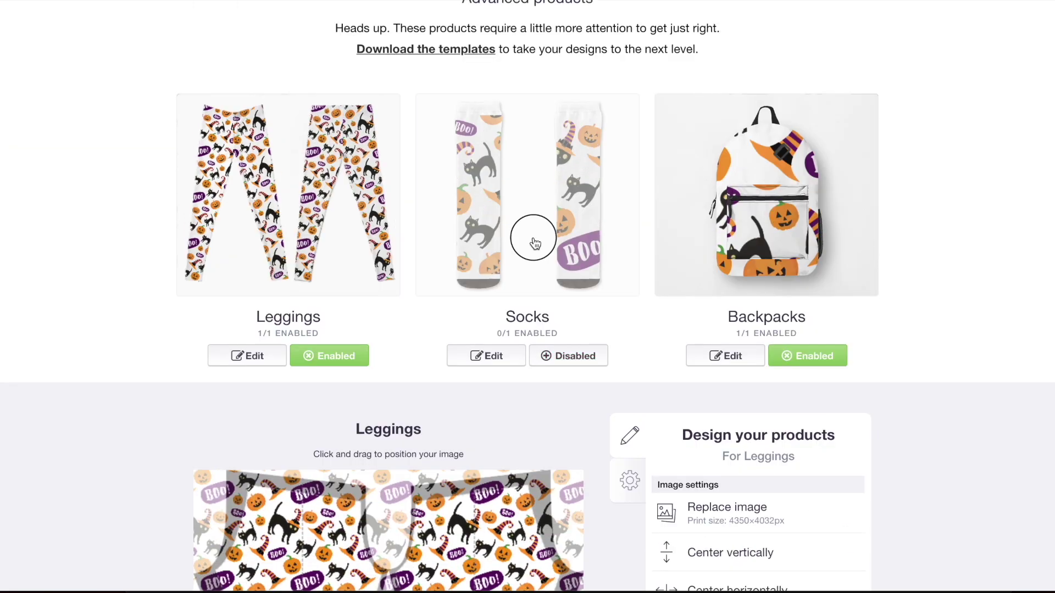
Enable Socks, repeat the pattern in a regular grid and set its scale slightly above 28%
left_click(571, 362)
scroll(605, 360, "down", 5)
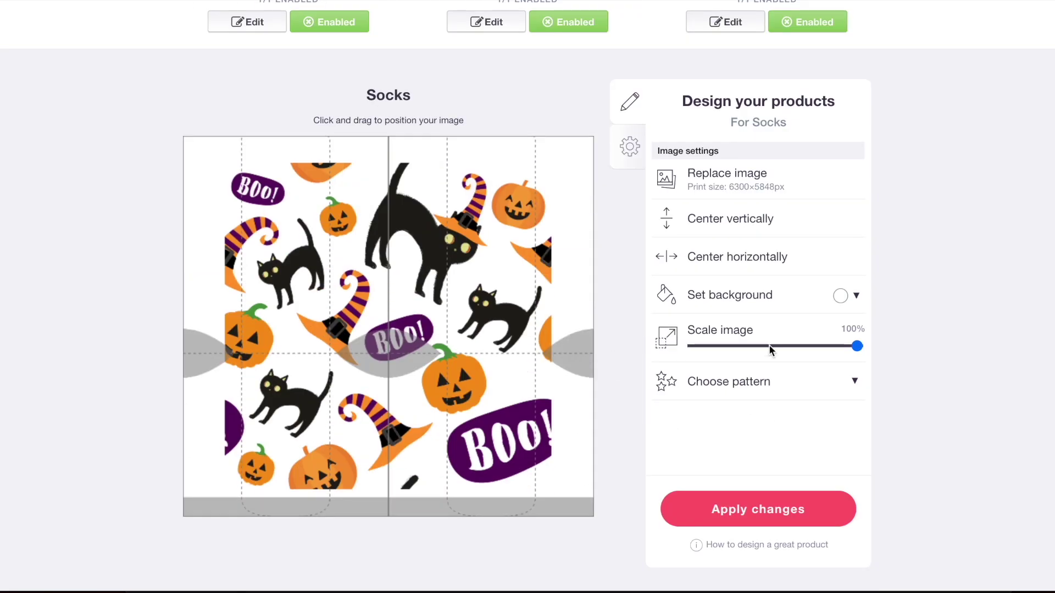
left_click_drag(770, 346, 739, 346)
left_click(754, 384)
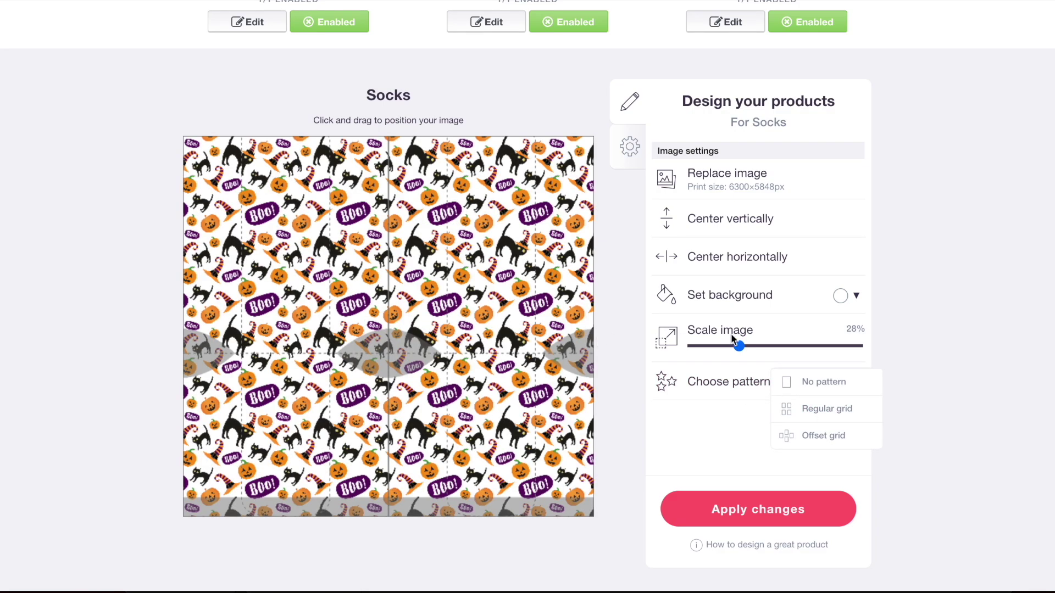
left_click(747, 346)
scroll(797, 324, "up", 5)
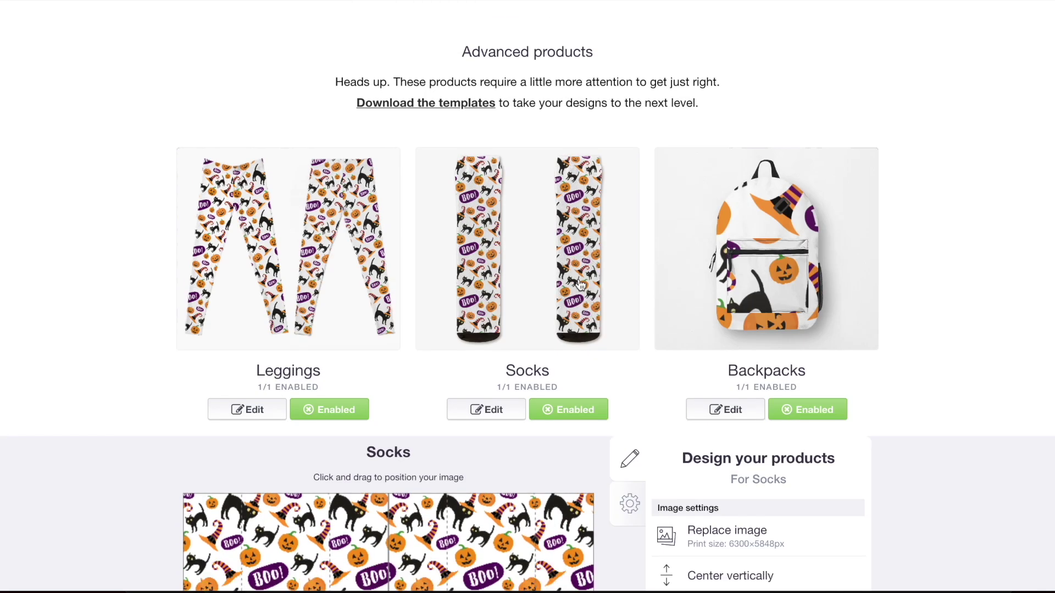
Scale the pattern on Backpacks down to a small motif and repeat it in a regular grid
left_click(797, 324)
scroll(796, 318, "down", 6)
left_click_drag(841, 385, 721, 385)
left_click(727, 421)
left_click(827, 448)
scroll(604, 324, "up", 6)
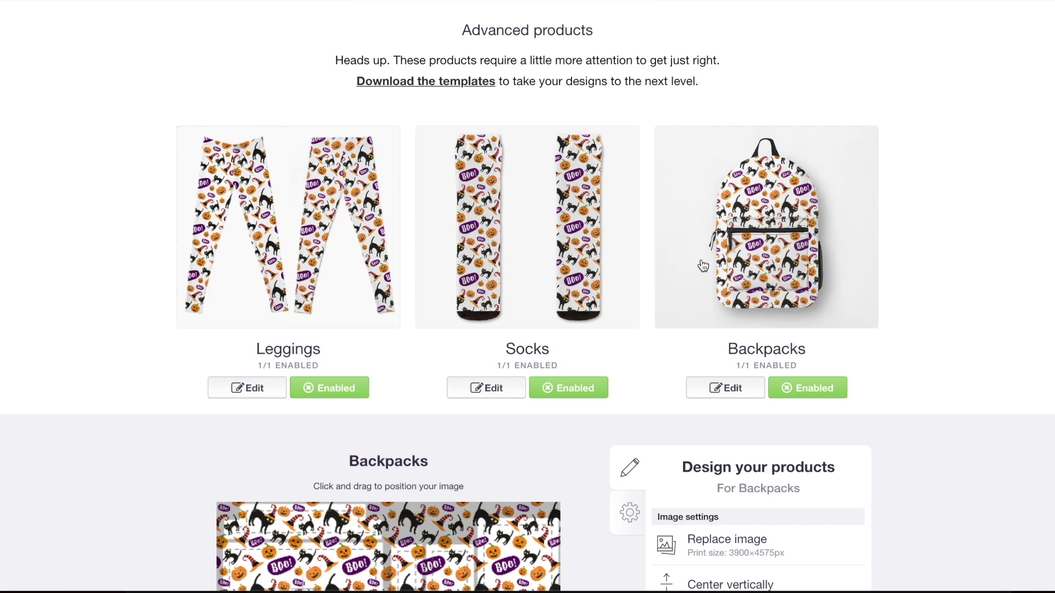
Enable Duffle Bags and repeat the pattern in a regular grid at 31% scale
scroll(387, 224, "down", 5)
left_click(212, 282)
left_click(329, 413)
scroll(549, 440, "down", 4)
left_click(744, 541)
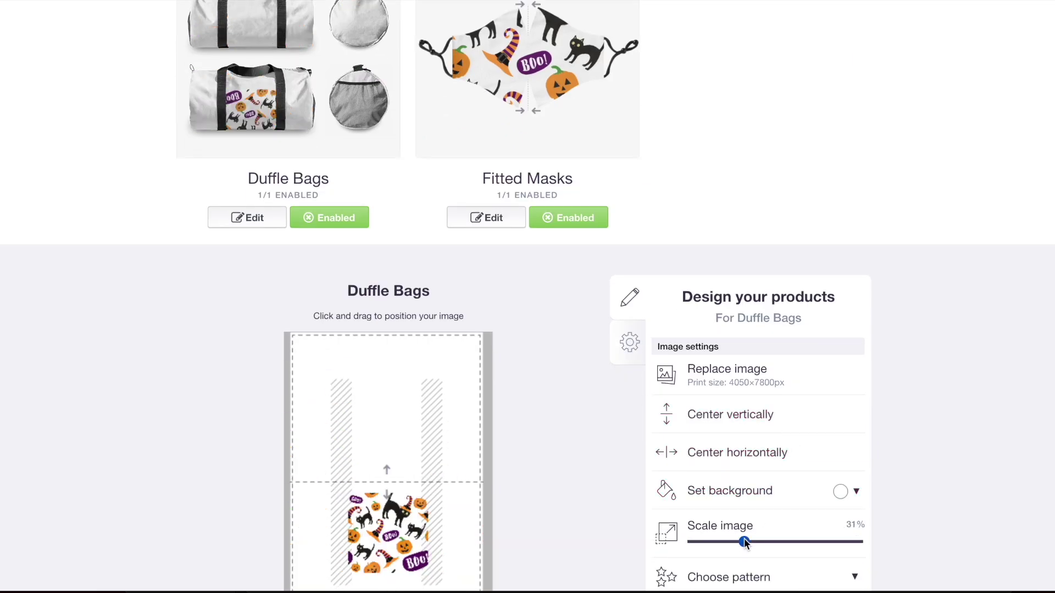
scroll(744, 541, "down", 3)
left_click(734, 434)
left_click(799, 457)
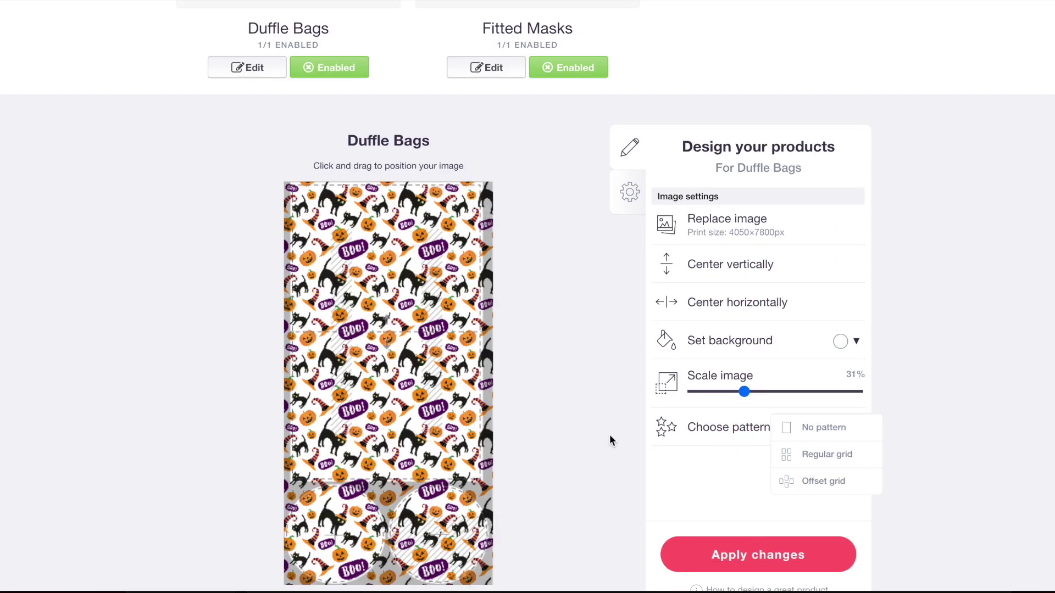
Scale down the pattern on Fitted Masks, repeat it in a regular grid and apply the changes
scroll(609, 440, "up", 6)
left_click(477, 426)
scroll(569, 310, "down", 3)
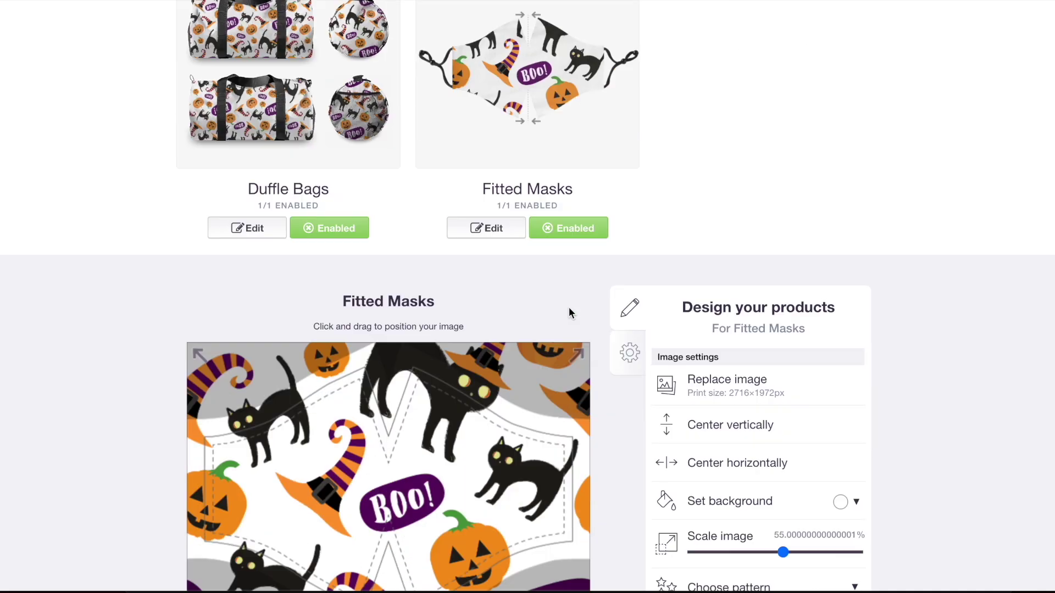
scroll(568, 312, "down", 2)
left_click(728, 429)
left_click(737, 465)
left_click(827, 493)
left_click(759, 585)
Set the media to Design & Illustration and Digital Art, and make Socks the default shop product
scroll(308, 329, "down", 7)
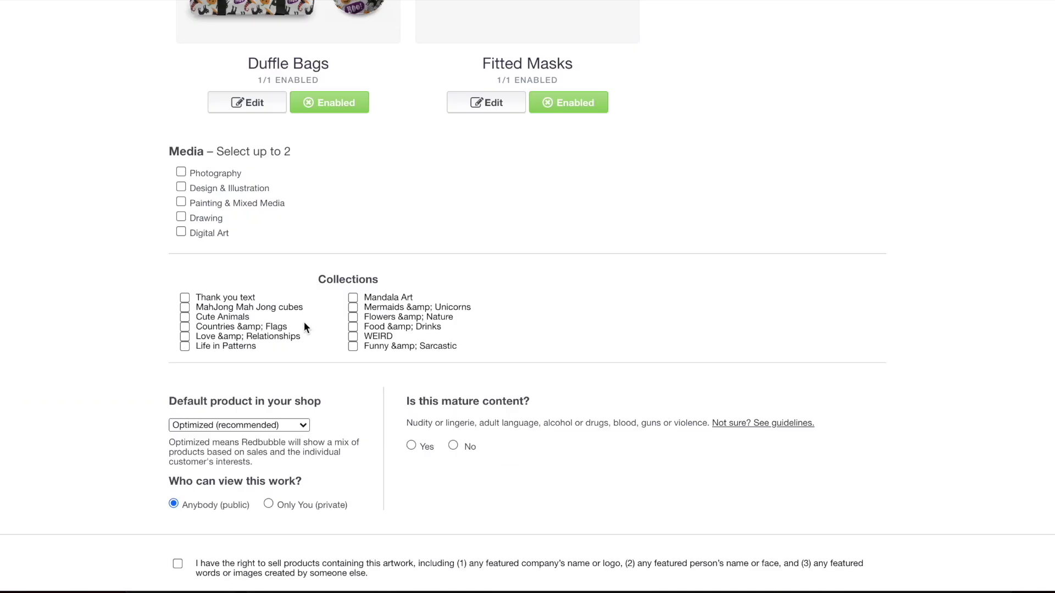
left_click(181, 187)
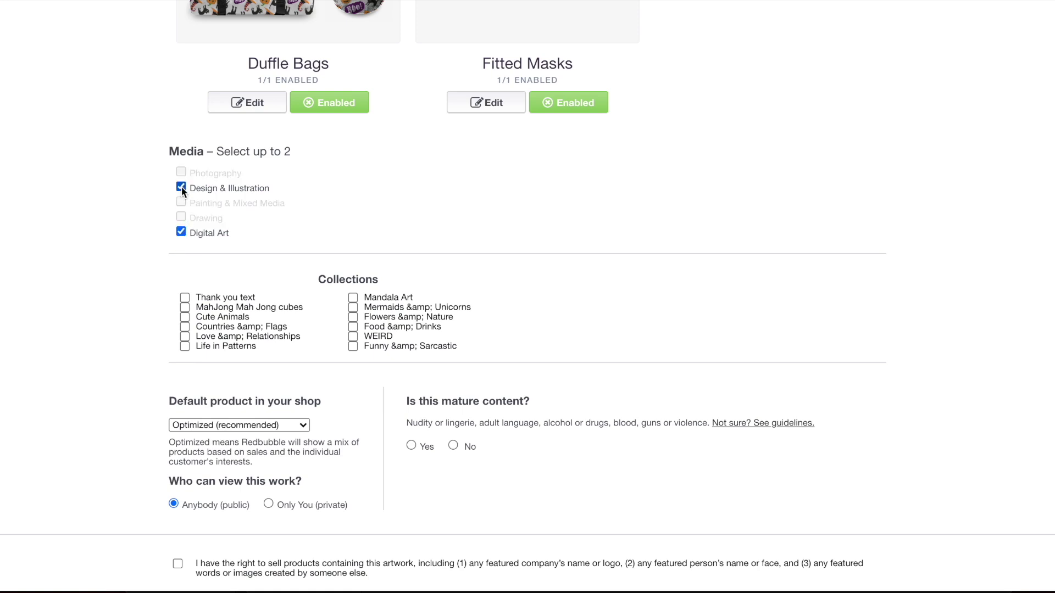
left_click(233, 427)
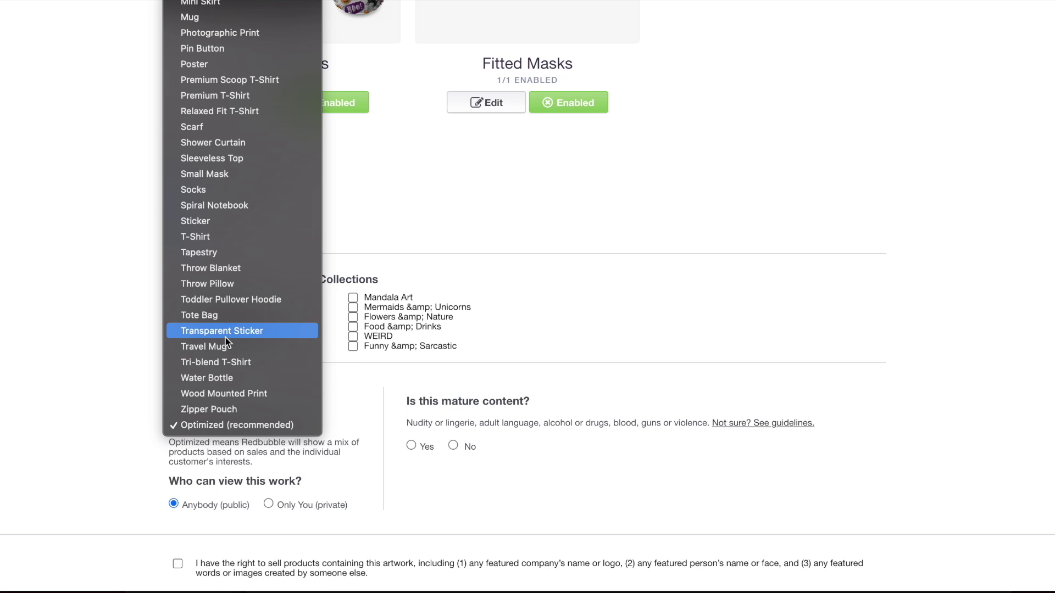
left_click(197, 190)
Mark the work as not mature content, declare the right to sell it and save the work
scroll(372, 403, "down", 3)
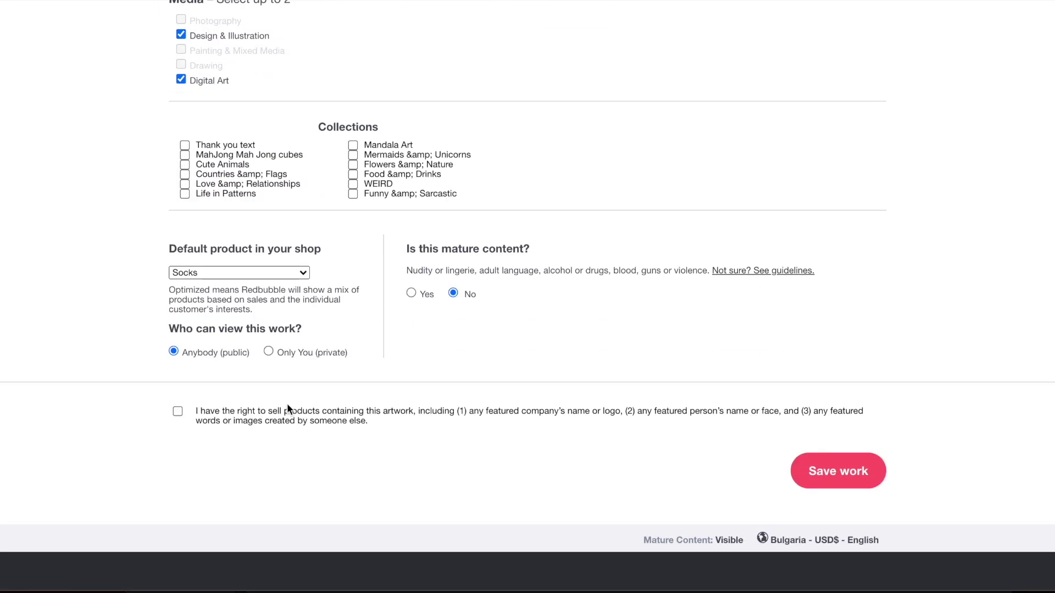
left_click(834, 481)
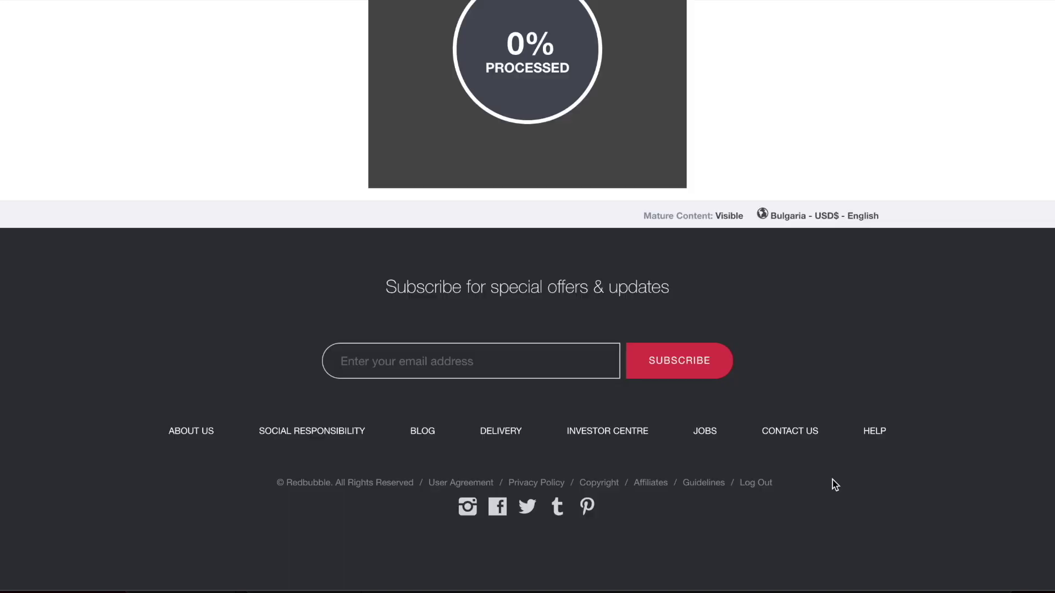
Review the published product previews from masks and clothing through phone cases, prints, homeware, bags and stationery
scroll(689, 239, "down", 8)
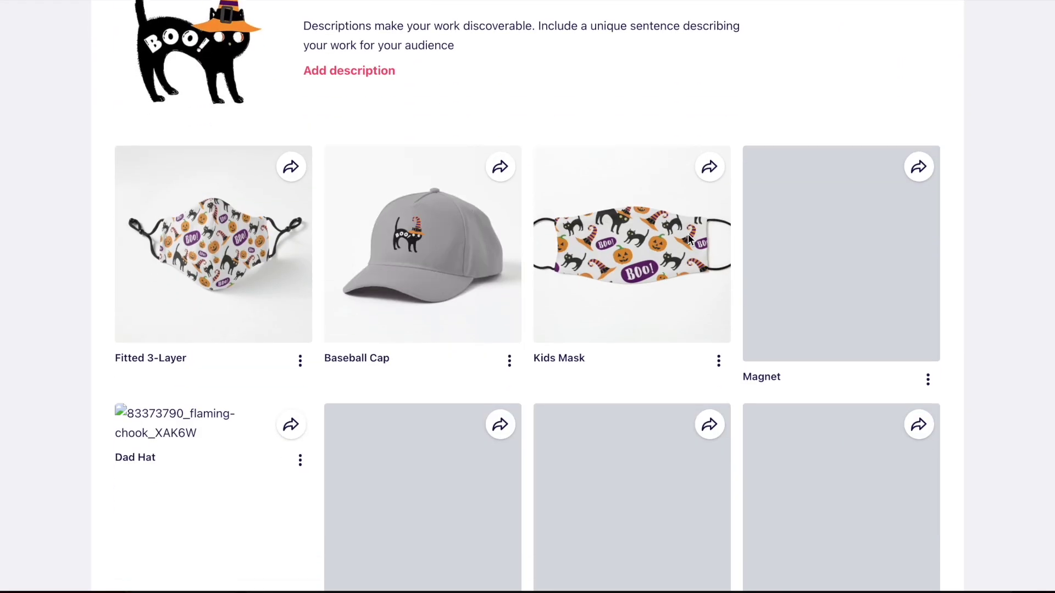
scroll(689, 239, "down", 3)
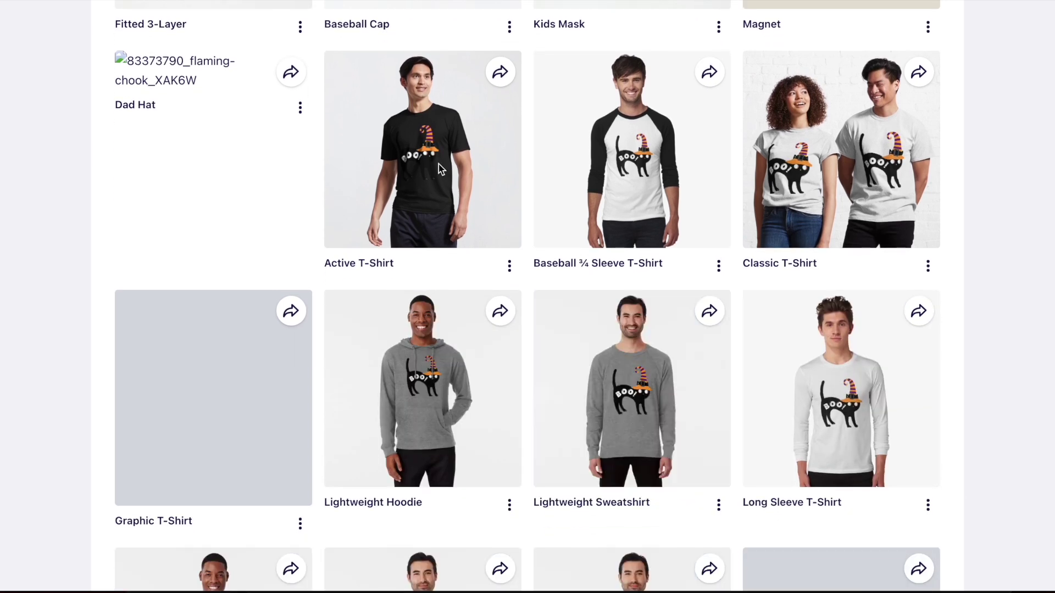
scroll(438, 163, "down", 3)
scroll(438, 163, "down", 8)
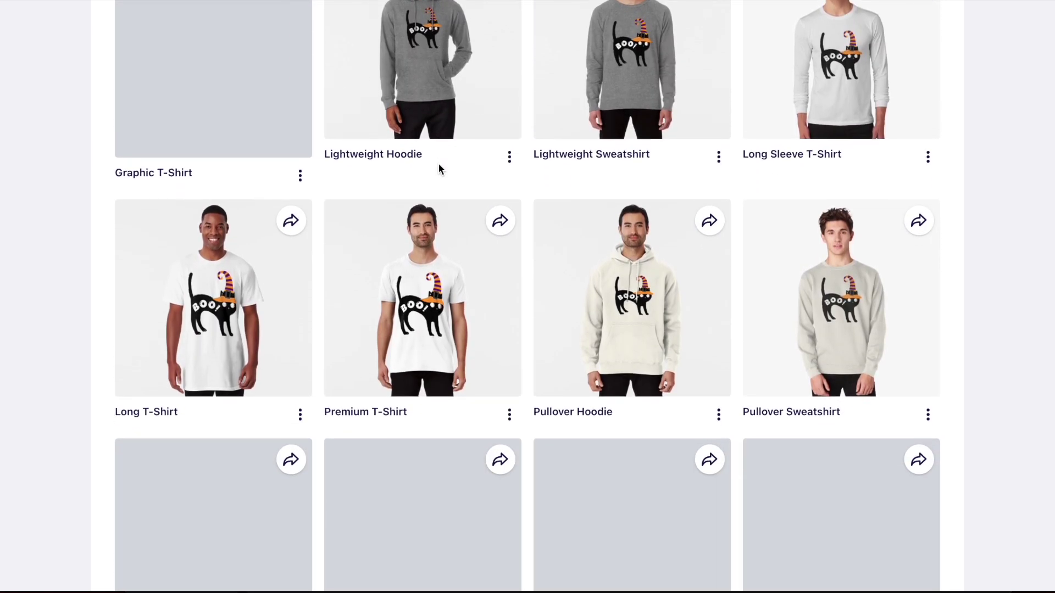
scroll(619, 176, "down", 5)
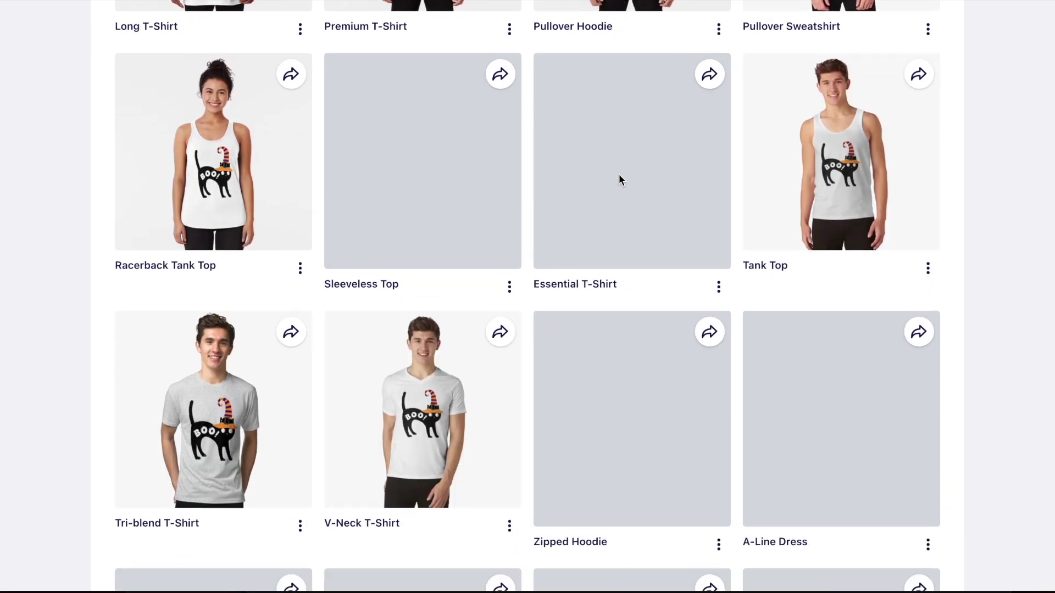
scroll(618, 173, "down", 8)
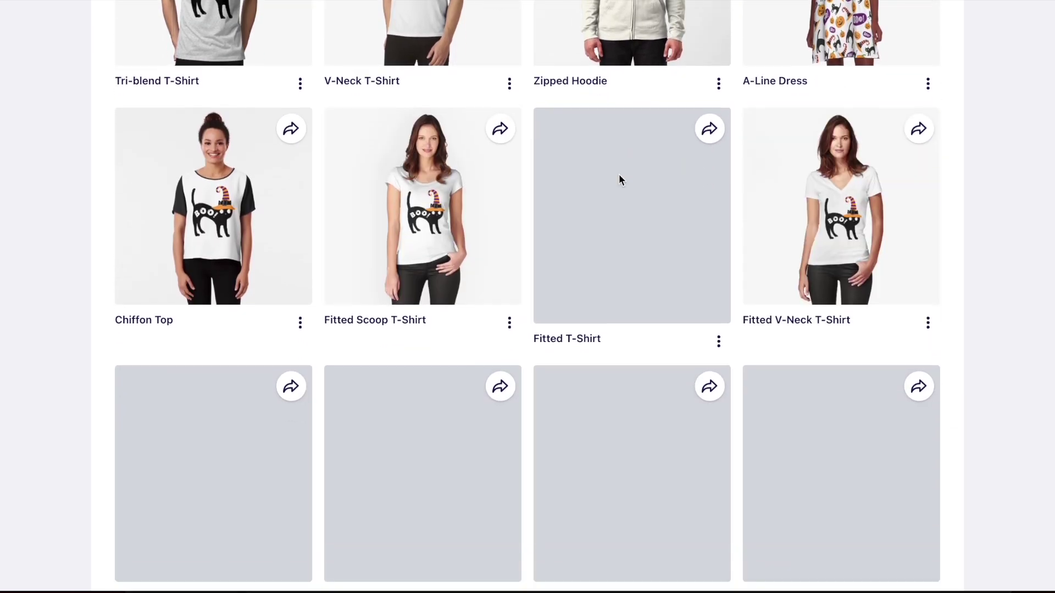
scroll(618, 174, "down", 6)
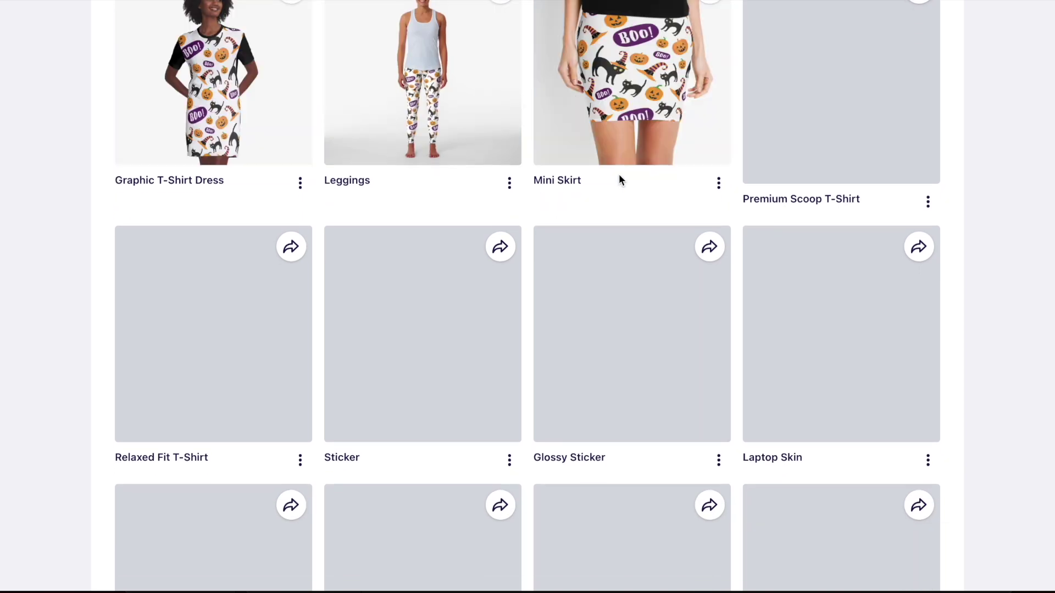
scroll(619, 174, "up", 2)
scroll(618, 175, "up", 1)
scroll(631, 193, "down", 10)
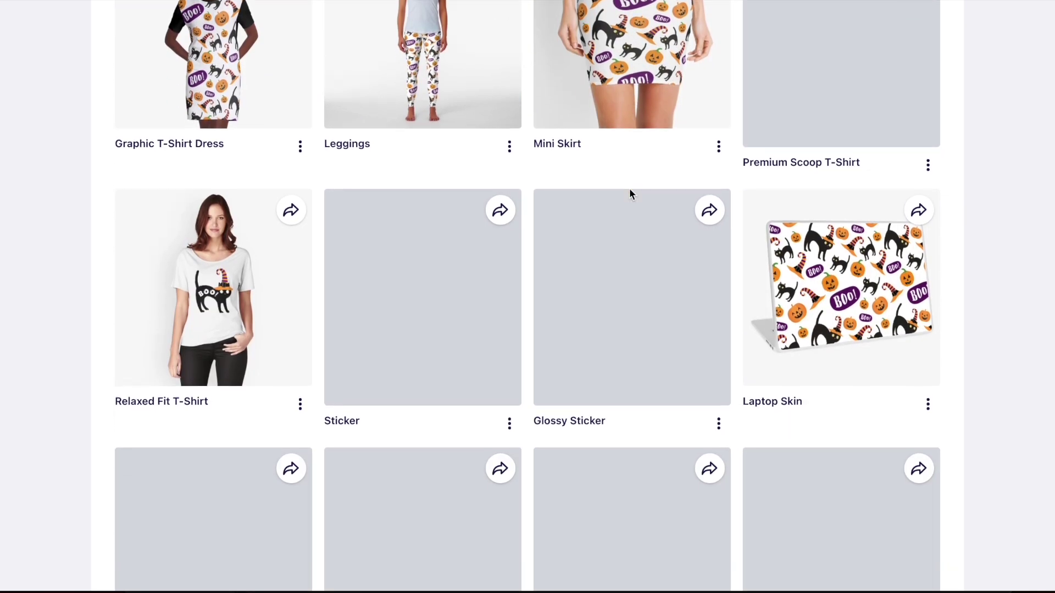
scroll(631, 193, "down", 8)
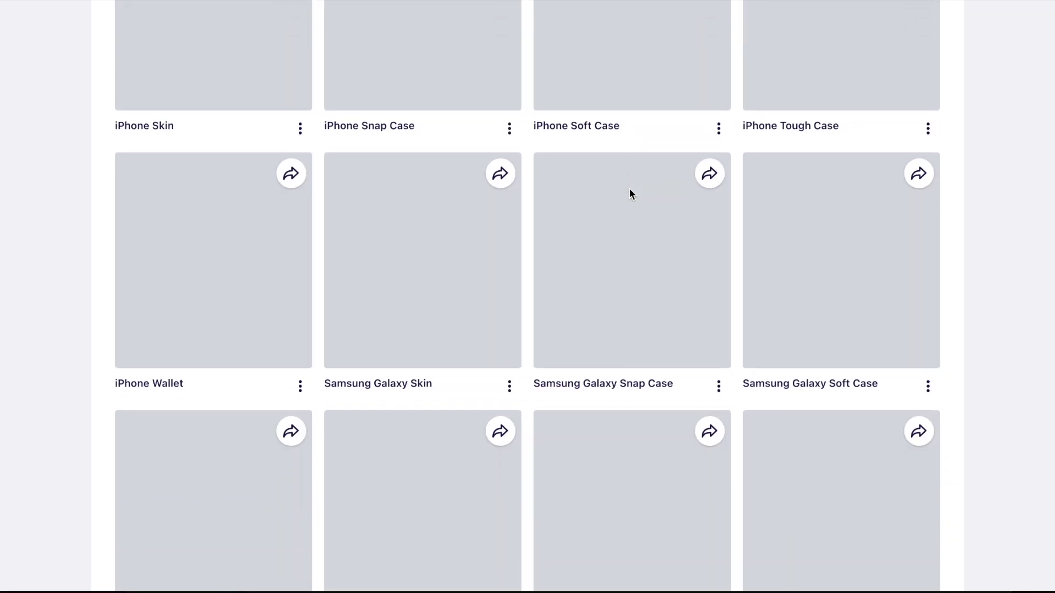
scroll(631, 193, "down", 9)
scroll(631, 193, "down", 1)
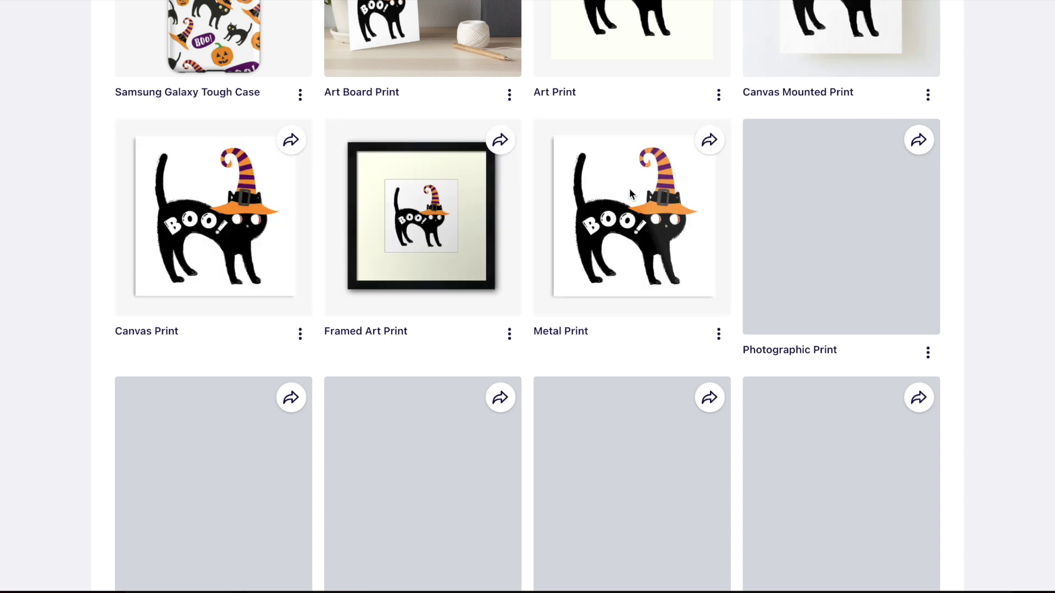
scroll(628, 188, "up", 3)
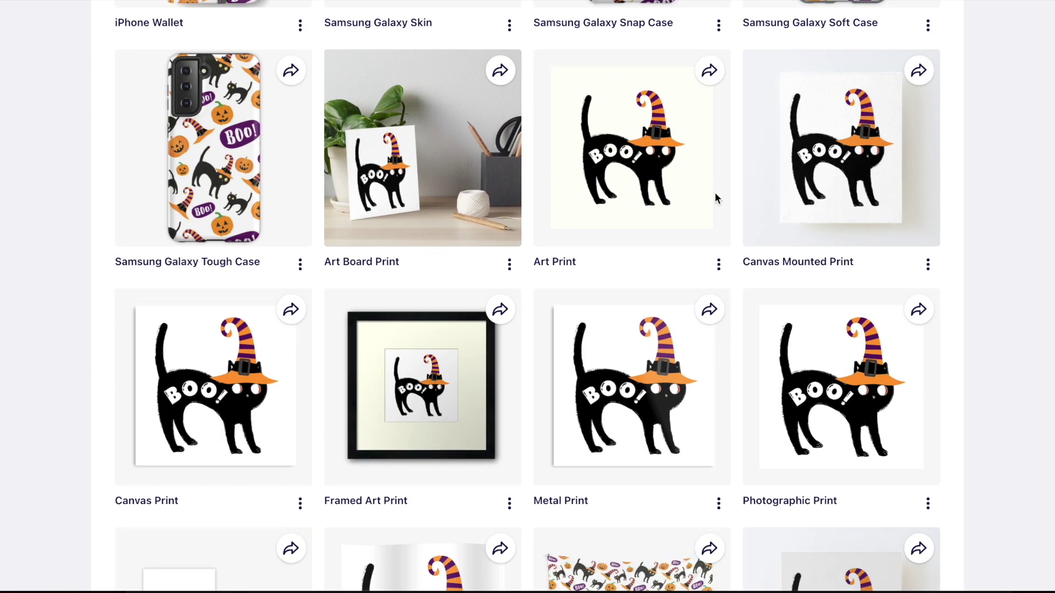
scroll(715, 198, "down", 8)
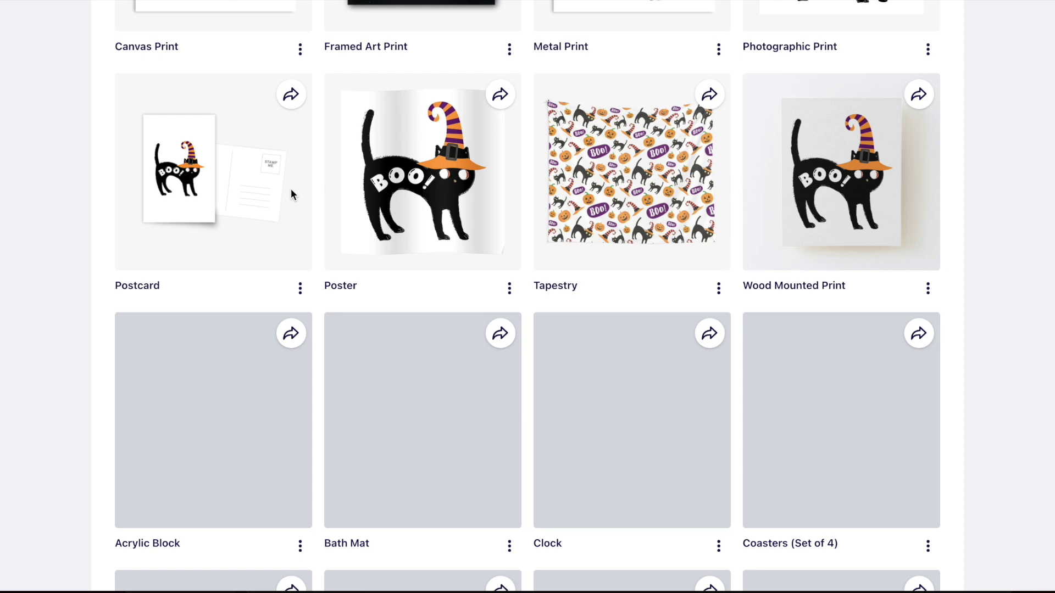
scroll(613, 171, "down", 4)
scroll(614, 171, "down", 3)
scroll(765, 112, "down", 4)
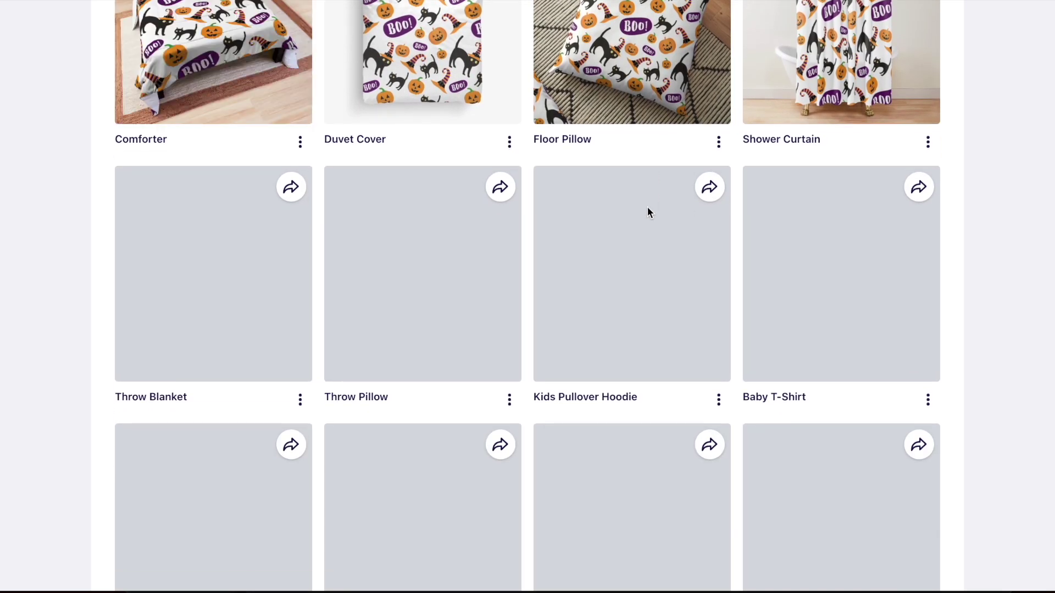
scroll(647, 211, "down", 5)
scroll(647, 210, "down", 1)
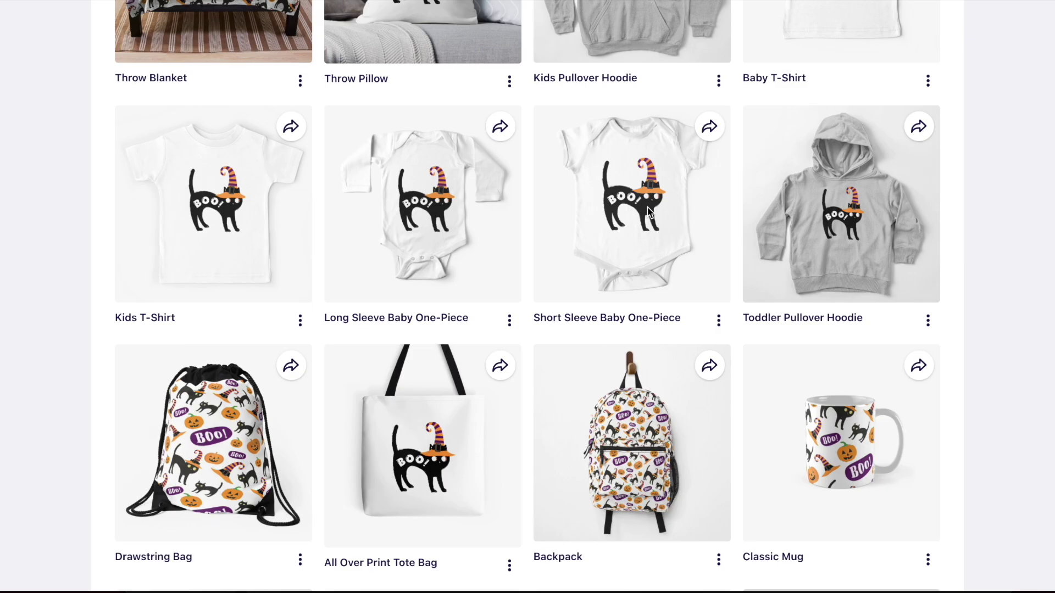
scroll(647, 210, "up", 7)
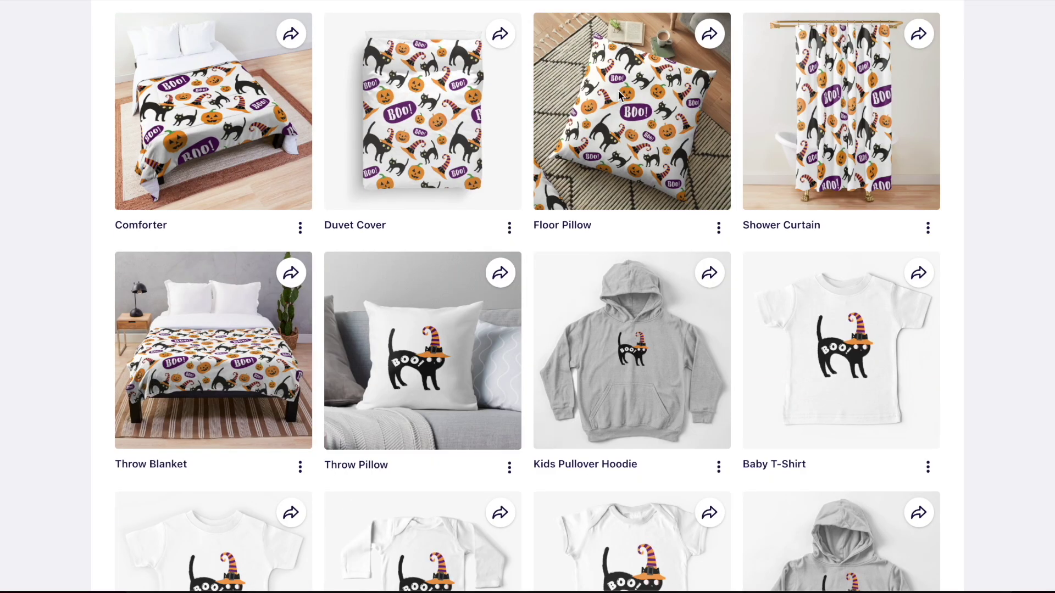
scroll(418, 339, "down", 11)
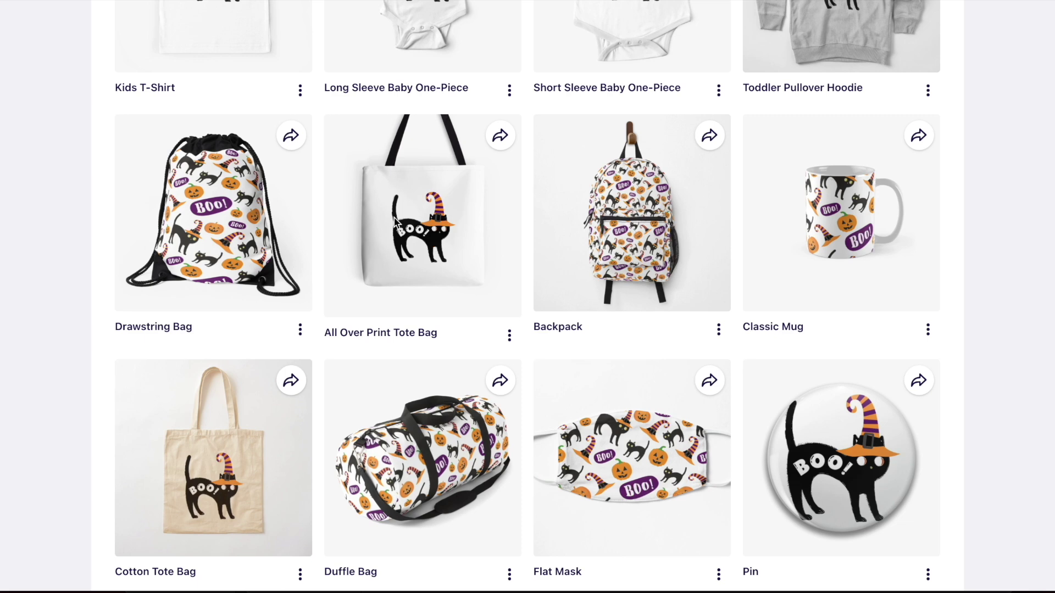
scroll(442, 203, "down", 5)
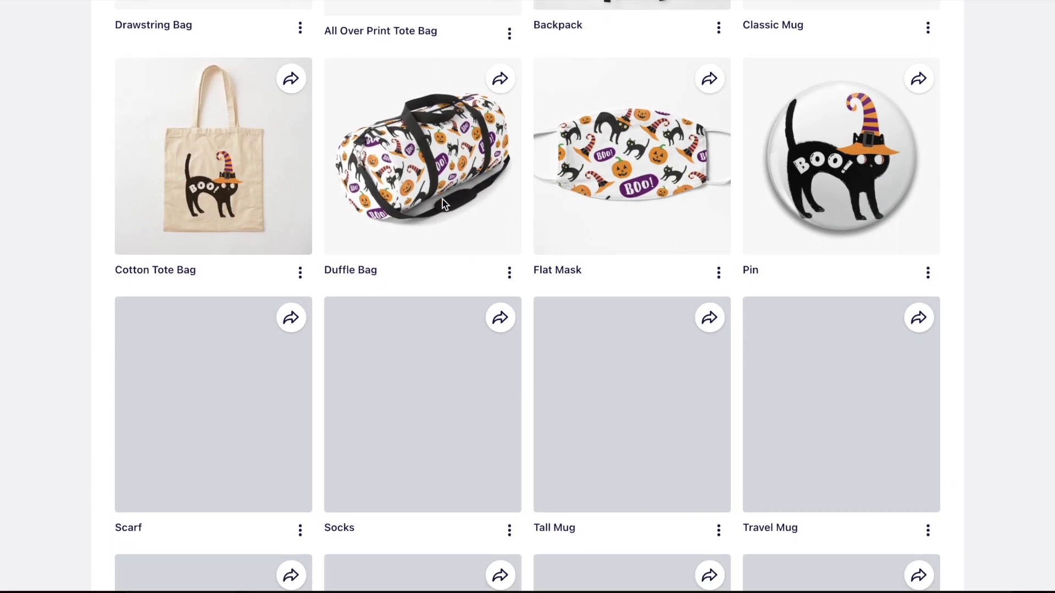
scroll(443, 204, "down", 4)
scroll(456, 227, "down", 4)
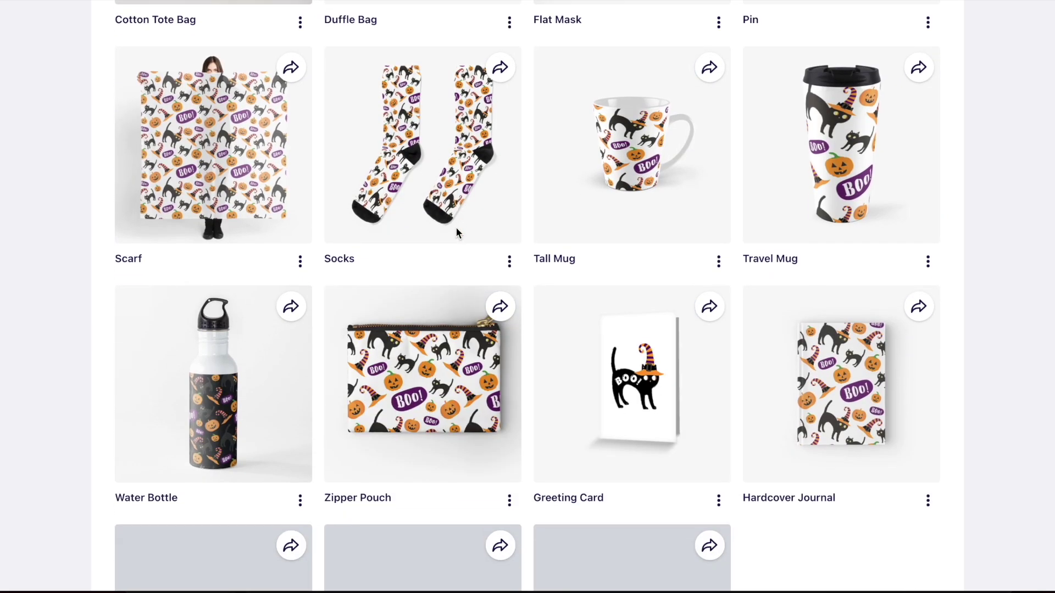
scroll(611, 218, "down", 3)
scroll(611, 218, "down", 3)
scroll(610, 217, "up", 9)
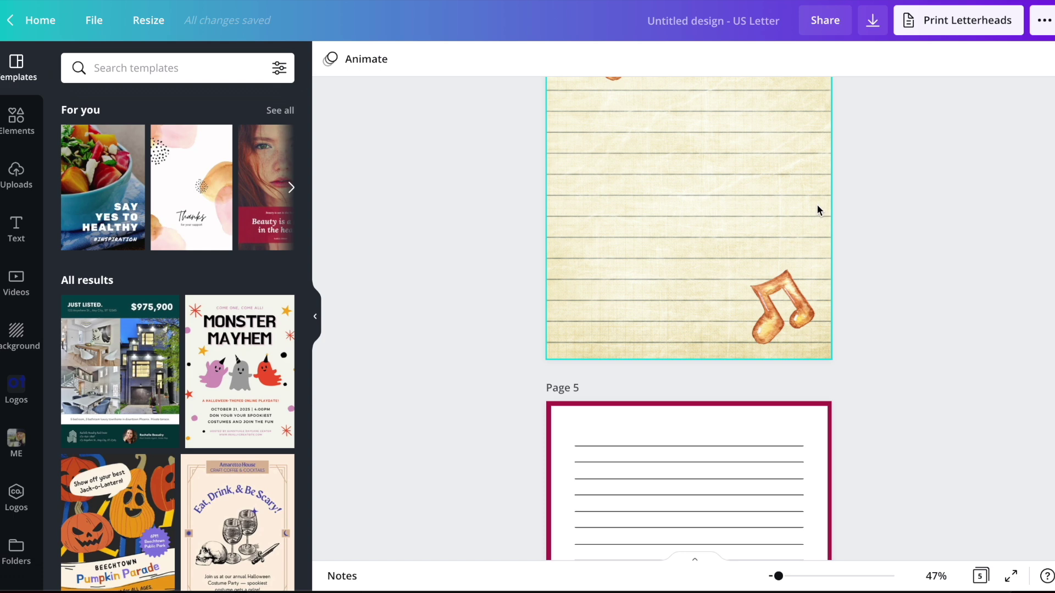
Switch to Canva and upload the dark-background Halloween pattern image from the My first folder in Downloads
mouse_move(218, 556)
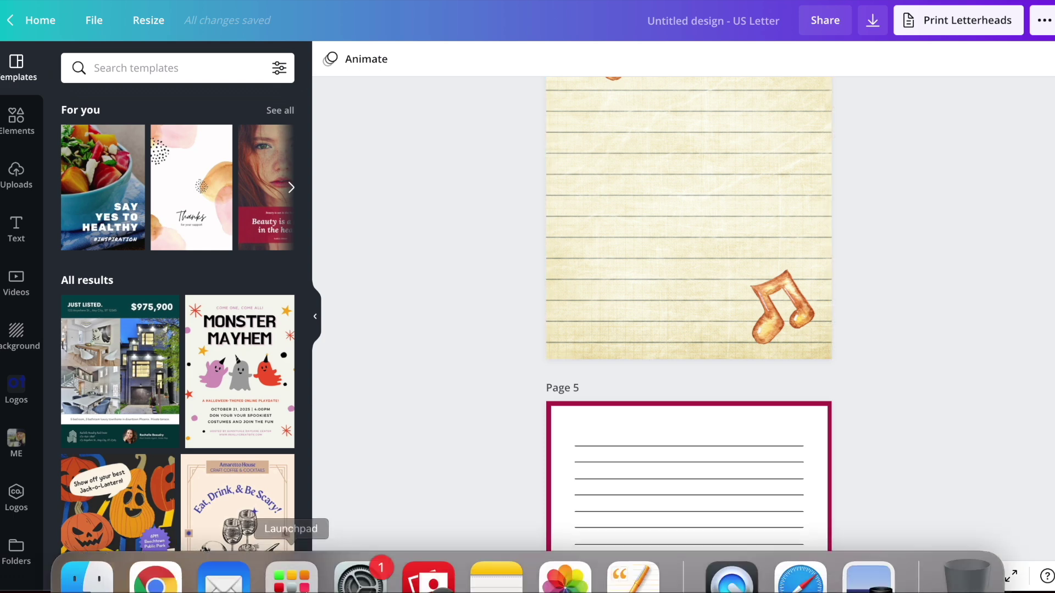
left_click(96, 566)
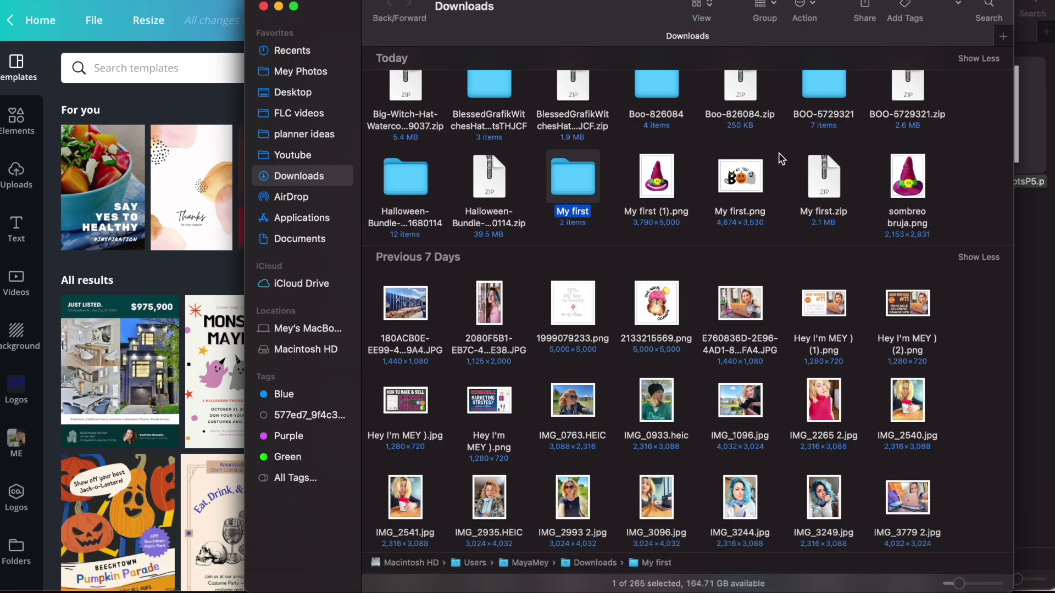
double_click(576, 189)
left_click(452, 214)
left_click_drag(431, 132, 168, 256)
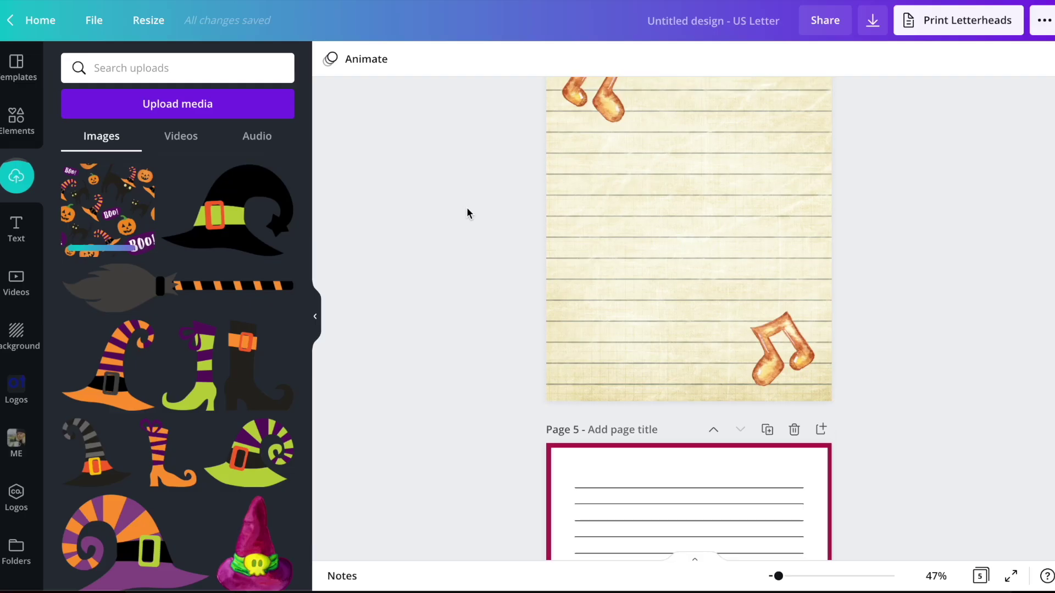
Go to the My first design, dismiss its saved-design message and reload the design
scroll(466, 208, "up", 10)
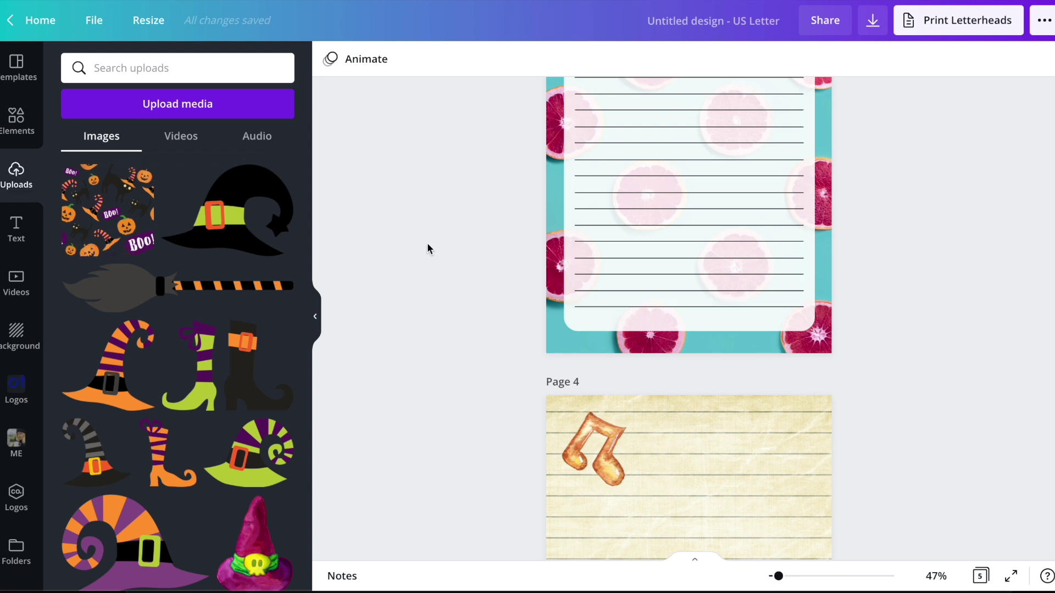
scroll(426, 249, "up", 3)
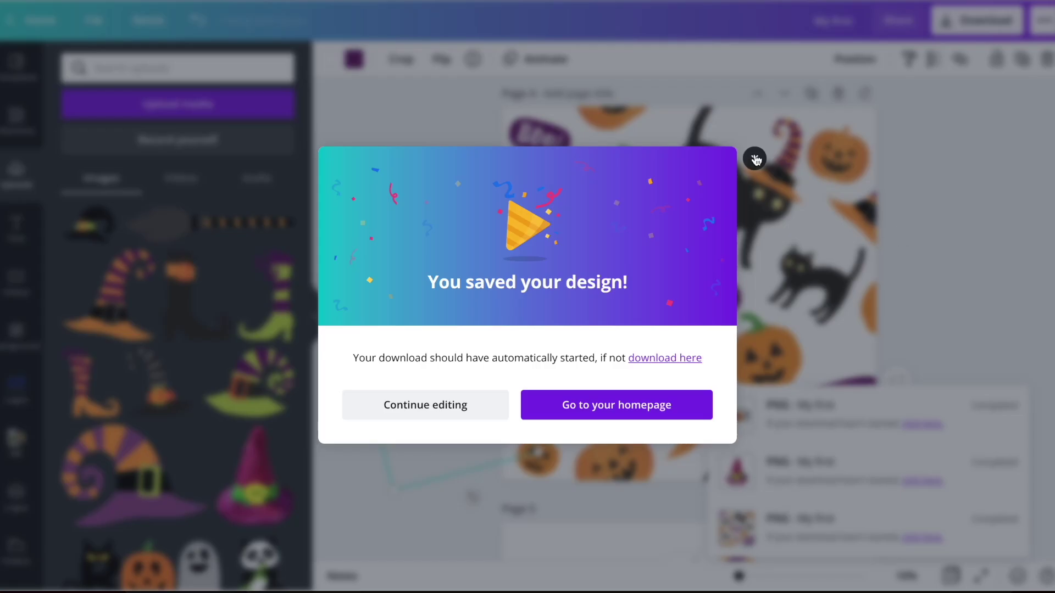
left_click(755, 159)
left_click(421, 282)
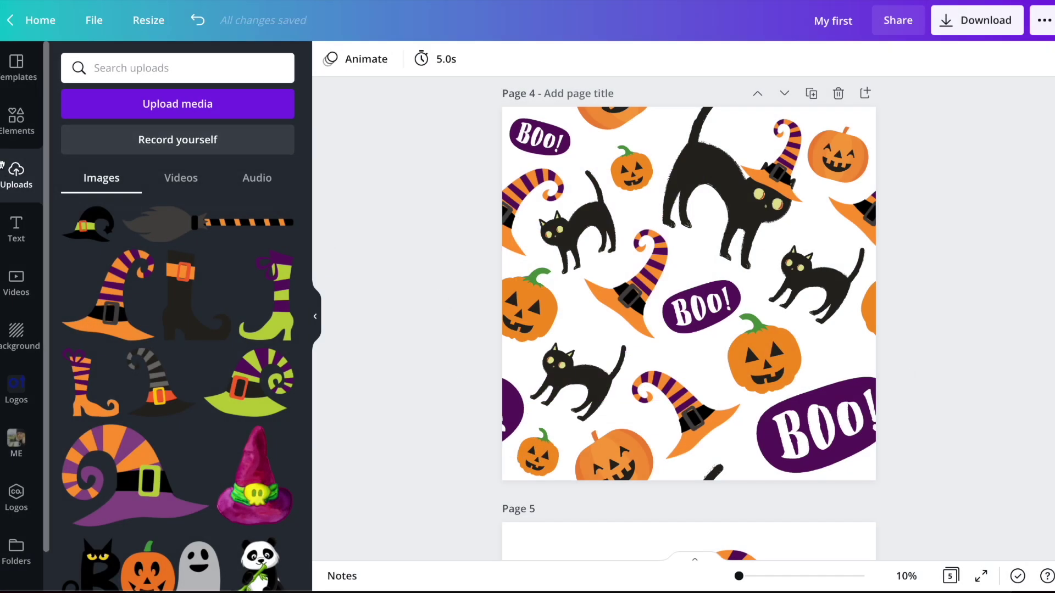
left_click(55, 0)
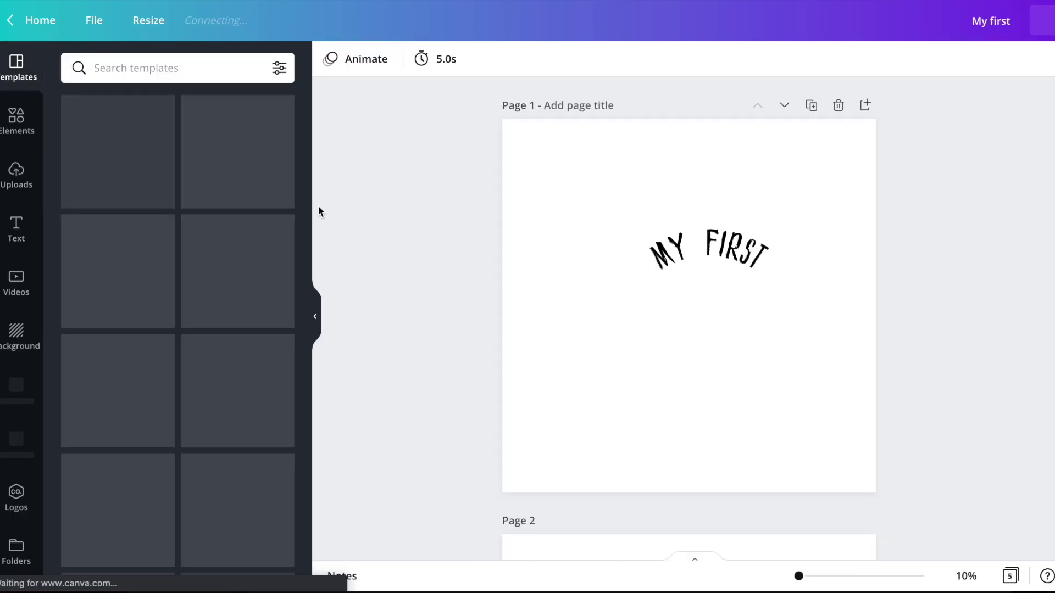
Show the uploaded images and add a blank page after the BOO! cat page
left_click(16, 174)
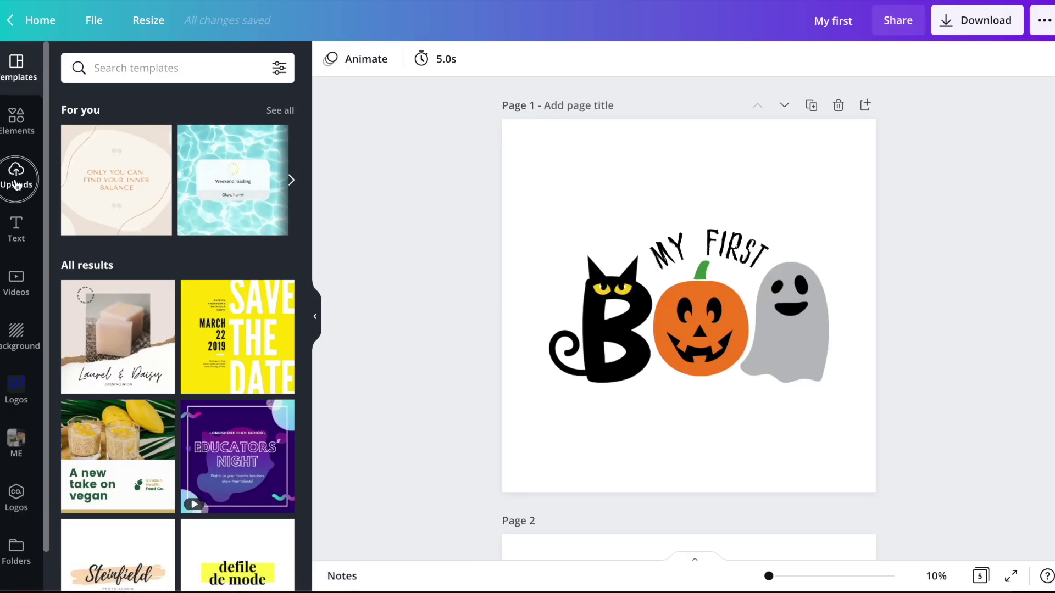
scroll(471, 293, "down", 15)
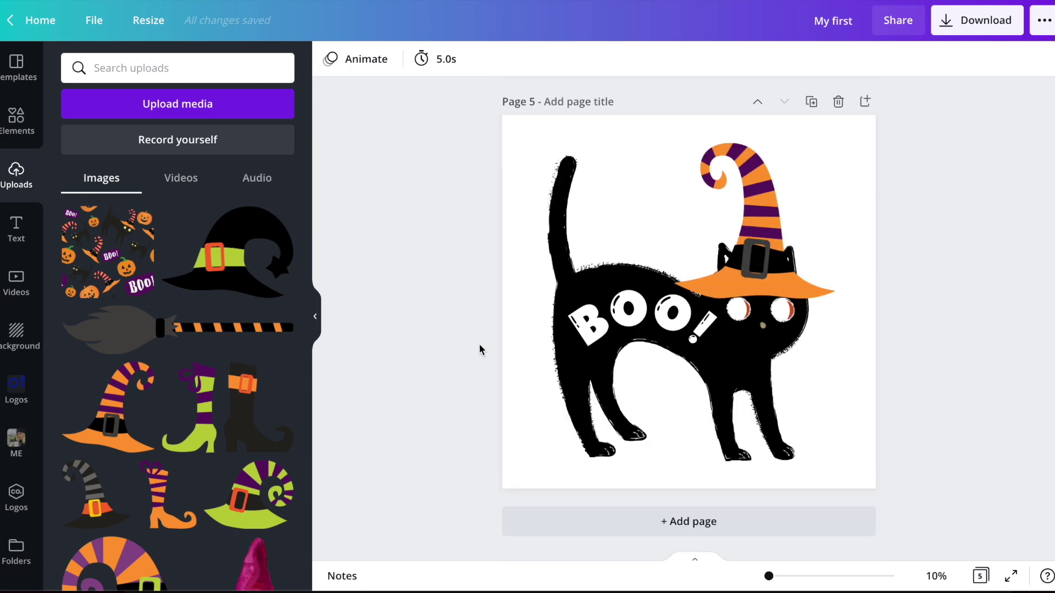
left_click(529, 526)
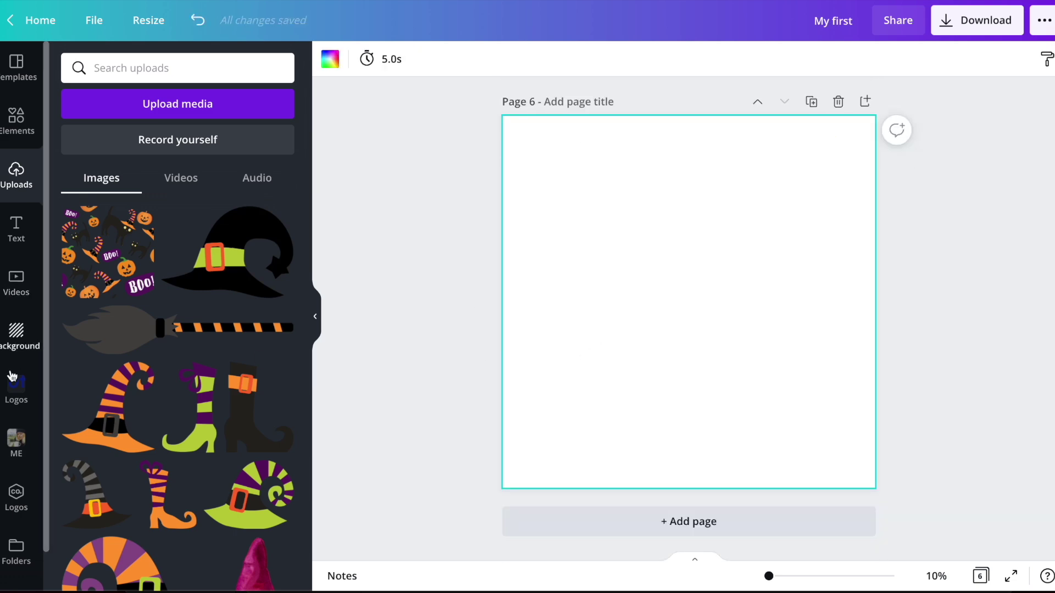
Fill page 6 with a three-by-three photo grid and remove the spacing between its cells
left_click(17, 118)
scroll(157, 268, "down", 10)
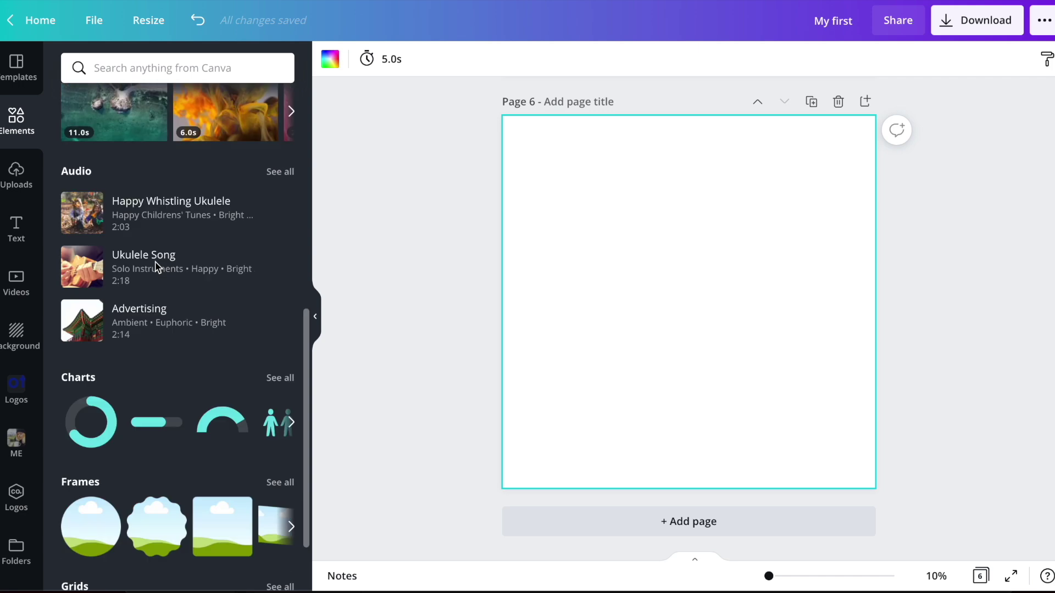
left_click(288, 506)
scroll(188, 282, "down", 10)
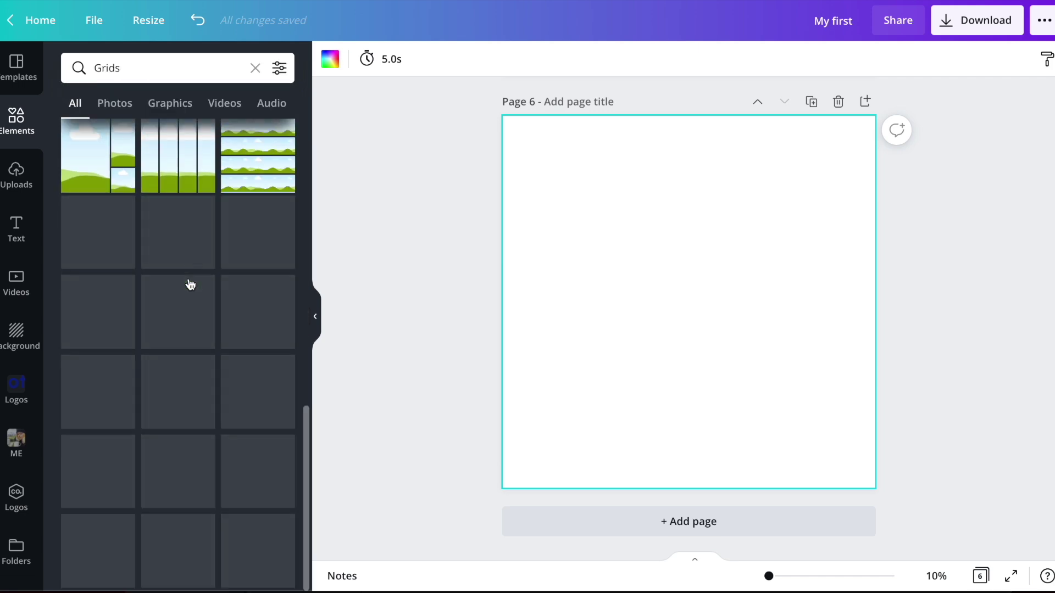
scroll(190, 284, "down", 3)
left_click(188, 278)
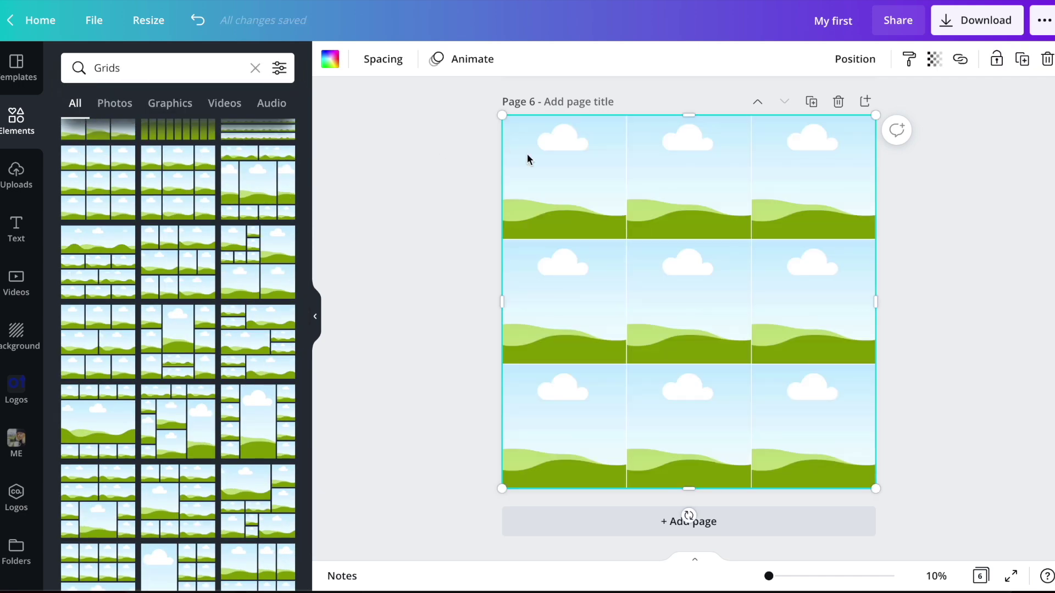
left_click(383, 59)
left_click_drag(476, 107, 405, 106)
left_click(423, 295)
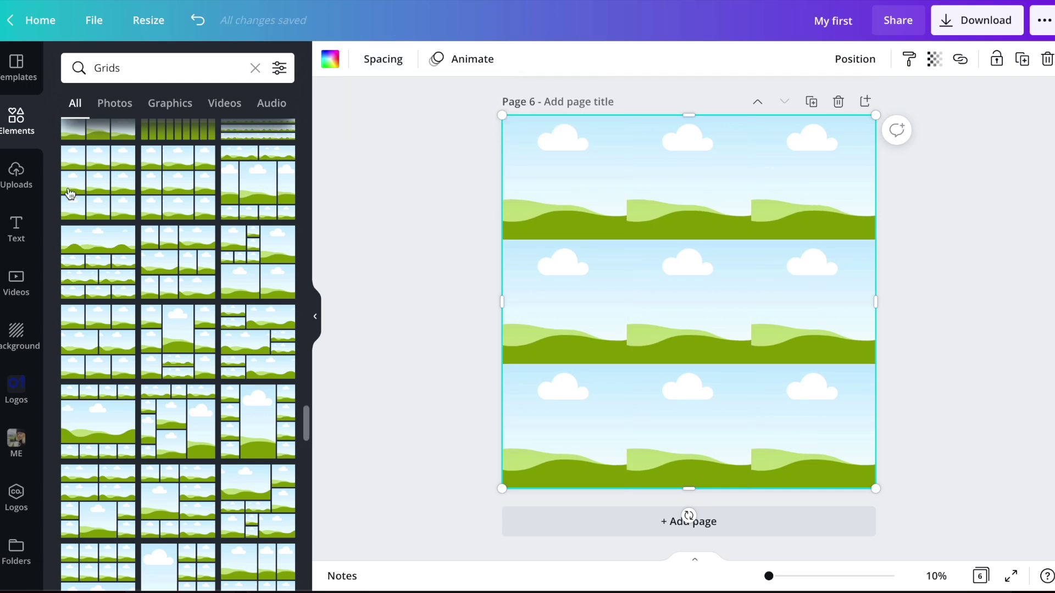
Fill the cells of the three-by-three grid on page 6 with the uploaded BOO! Halloween pattern image
left_click(16, 186)
left_click_drag(88, 231, 534, 157)
left_click_drag(119, 272, 651, 216)
left_click_drag(141, 260, 560, 303)
left_click_drag(102, 252, 702, 290)
left_click_drag(123, 256, 797, 182)
left_click_drag(126, 253, 554, 467)
left_click_drag(107, 253, 803, 426)
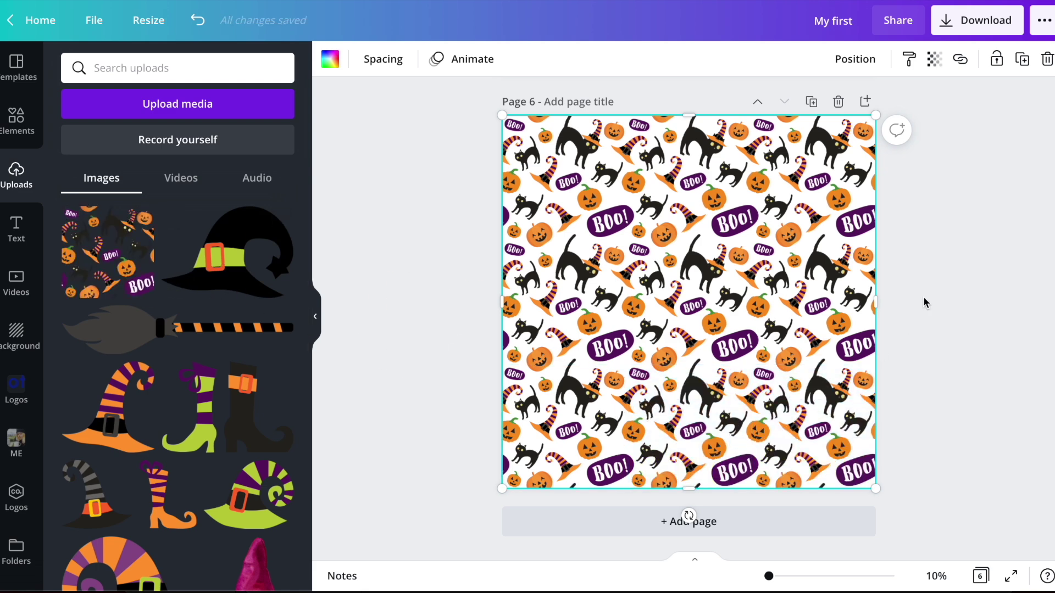
left_click(924, 301)
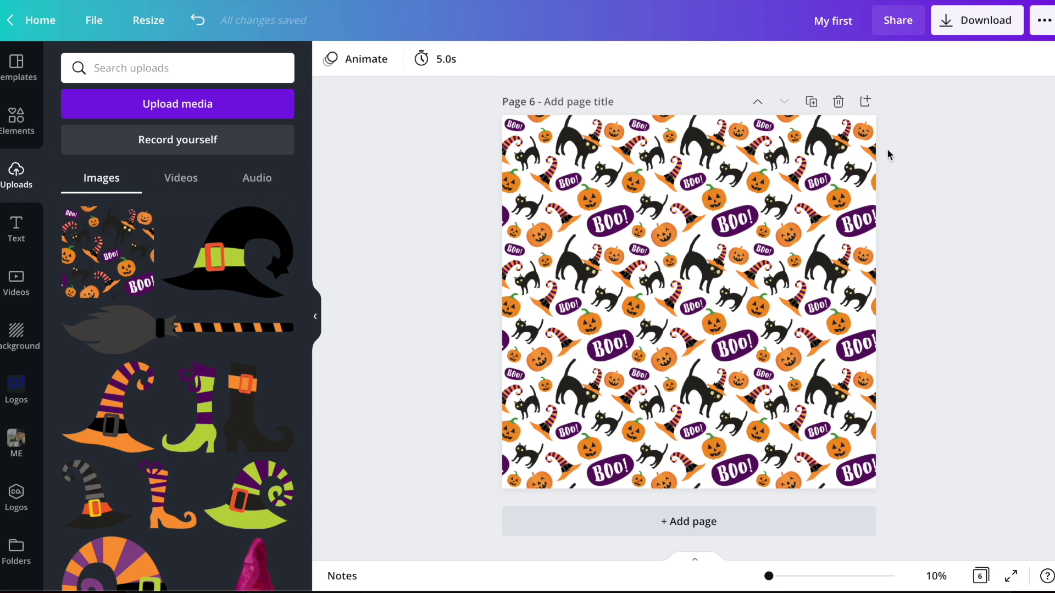
Open the download settings, clear the page selection and set the file type to JPG
left_click(957, 22)
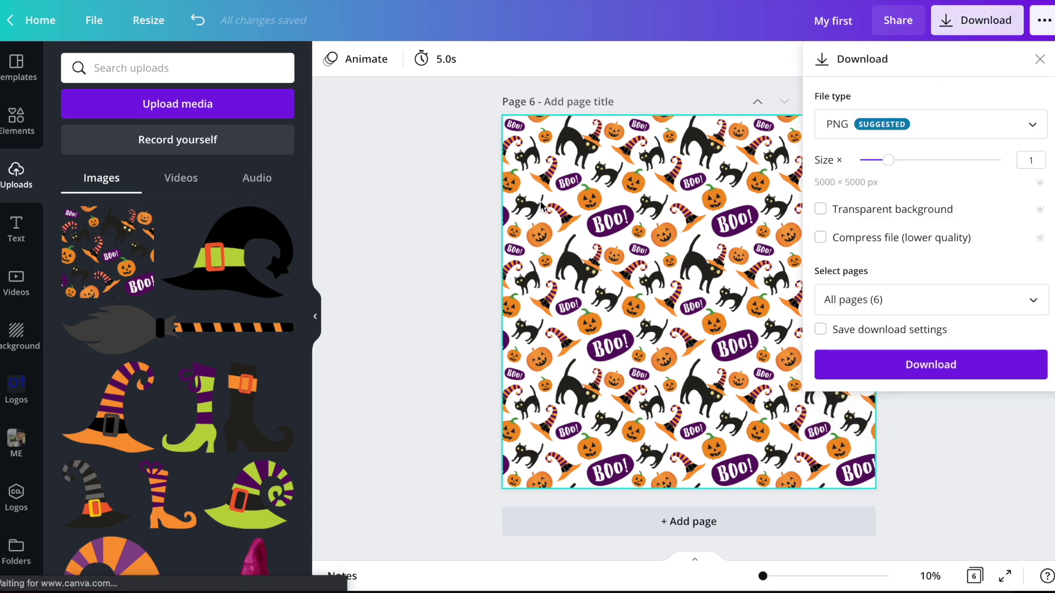
left_click(851, 214)
left_click(856, 299)
left_click(859, 342)
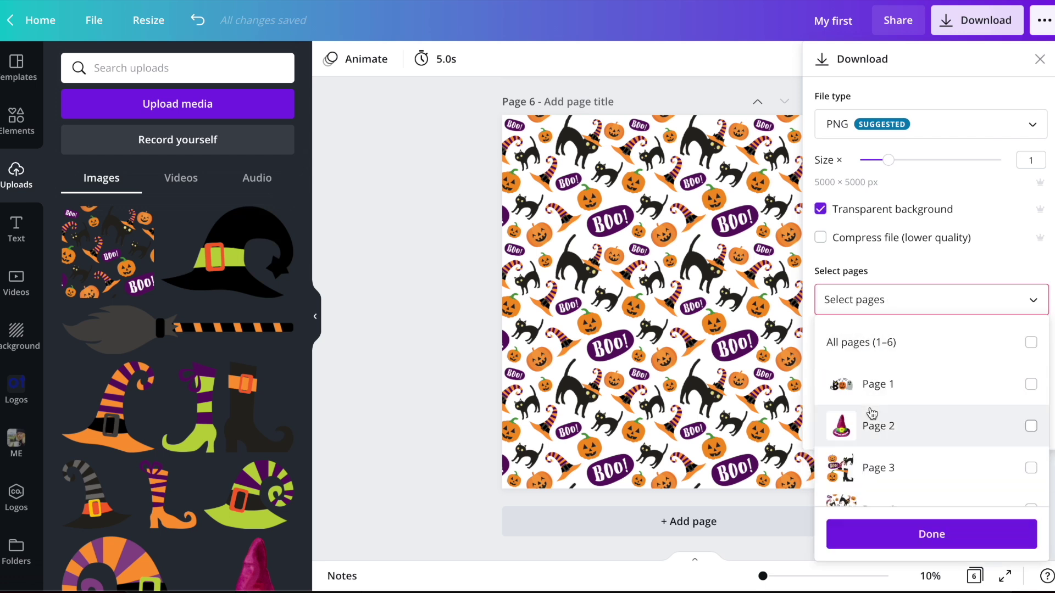
scroll(871, 413, "down", 2)
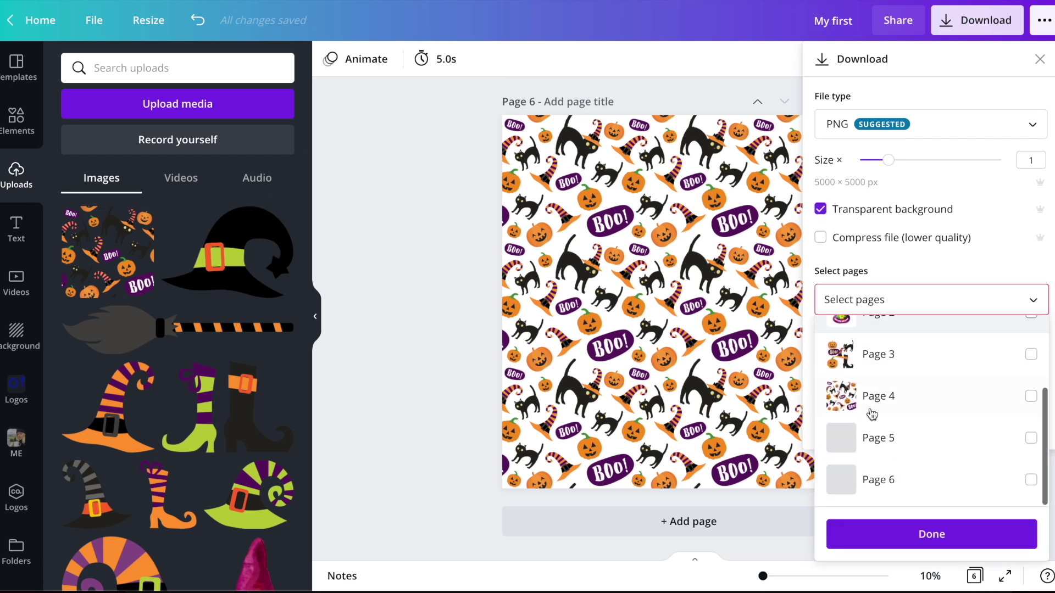
left_click(841, 211)
left_click(846, 124)
left_click(857, 166)
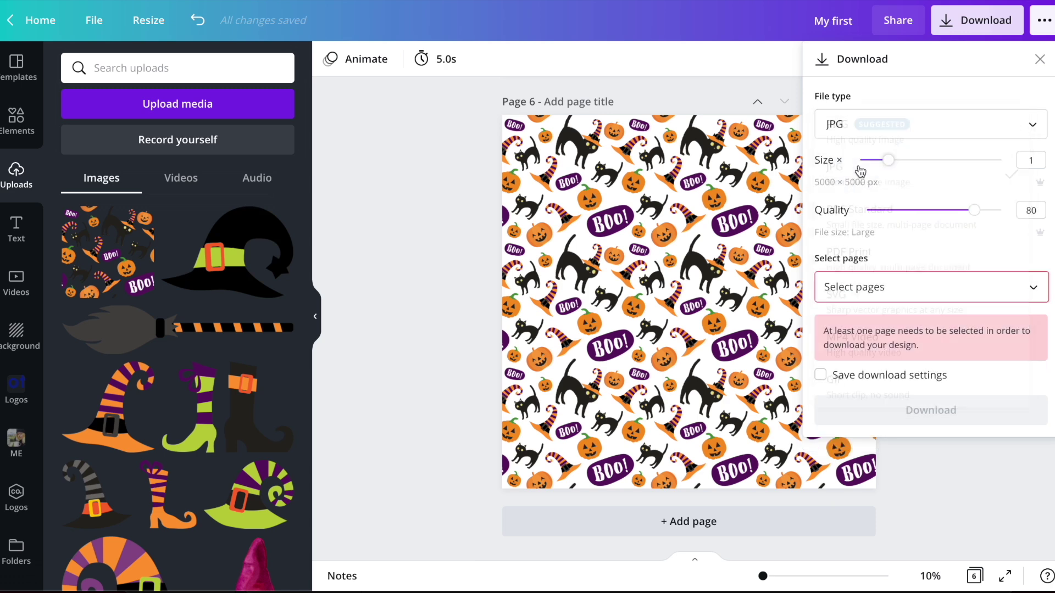
Choose only page 6 for export and download it as a JPG
left_click(861, 287)
left_click(858, 330)
left_click(858, 329)
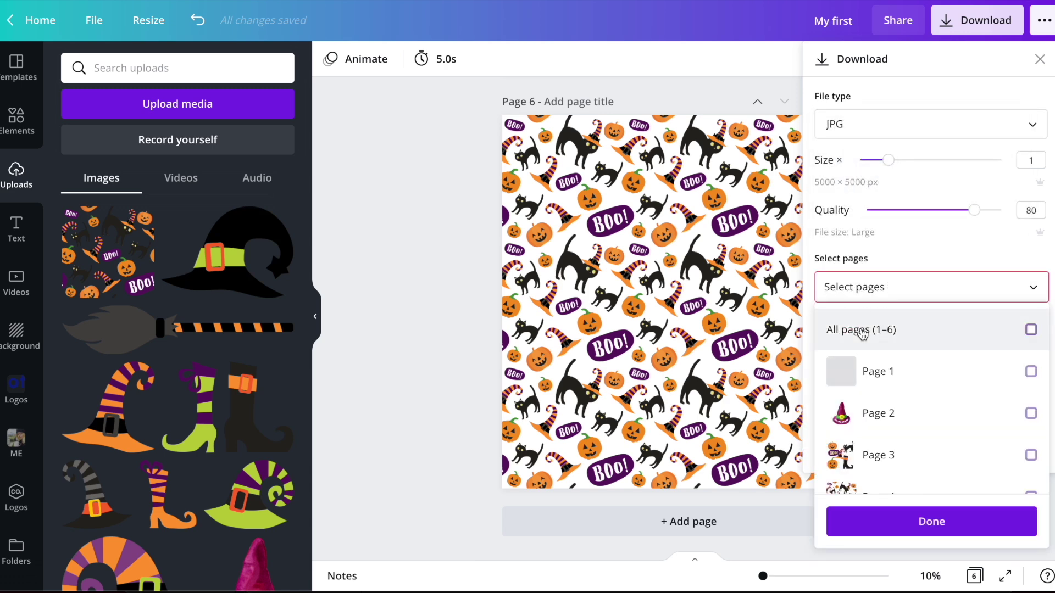
scroll(855, 336, "down", 2)
left_click(876, 466)
left_click(872, 522)
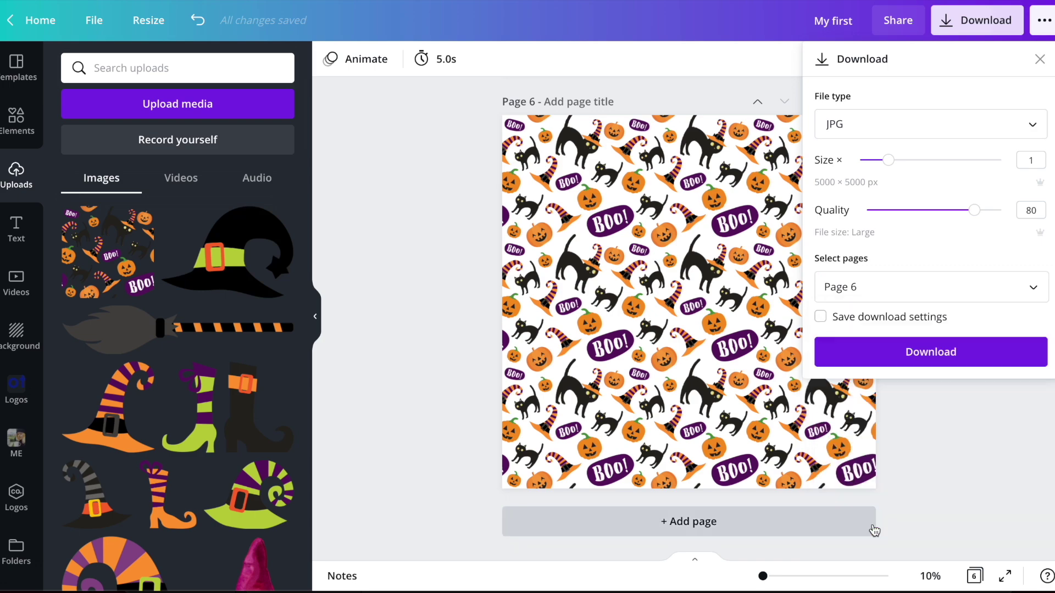
left_click(876, 364)
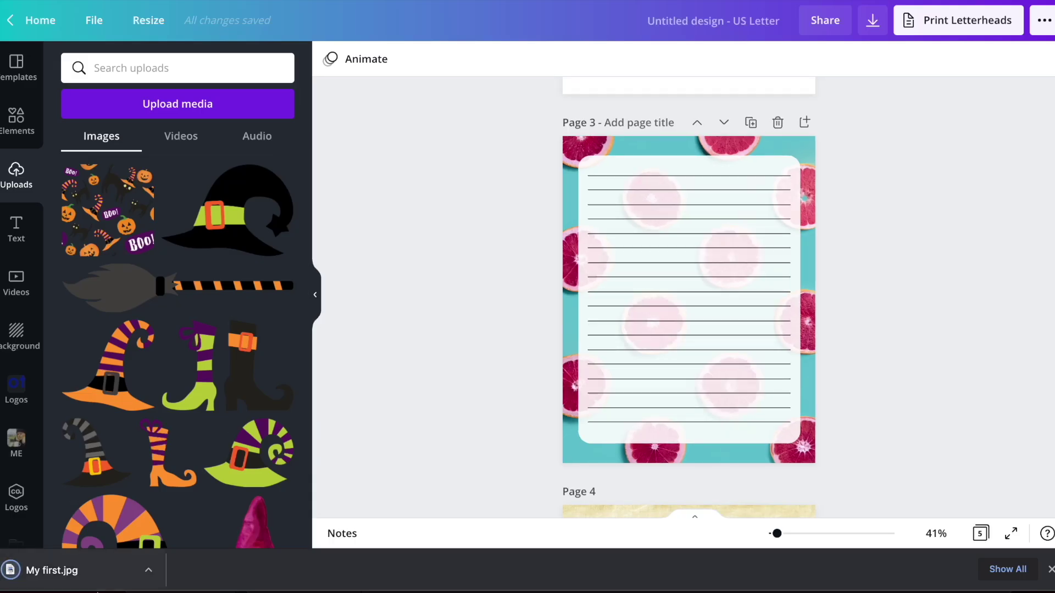
Upload My first.jpg to the untitled US Letter design and replace page 3's grapefruit background with it
left_click_drag(66, 571, 177, 420)
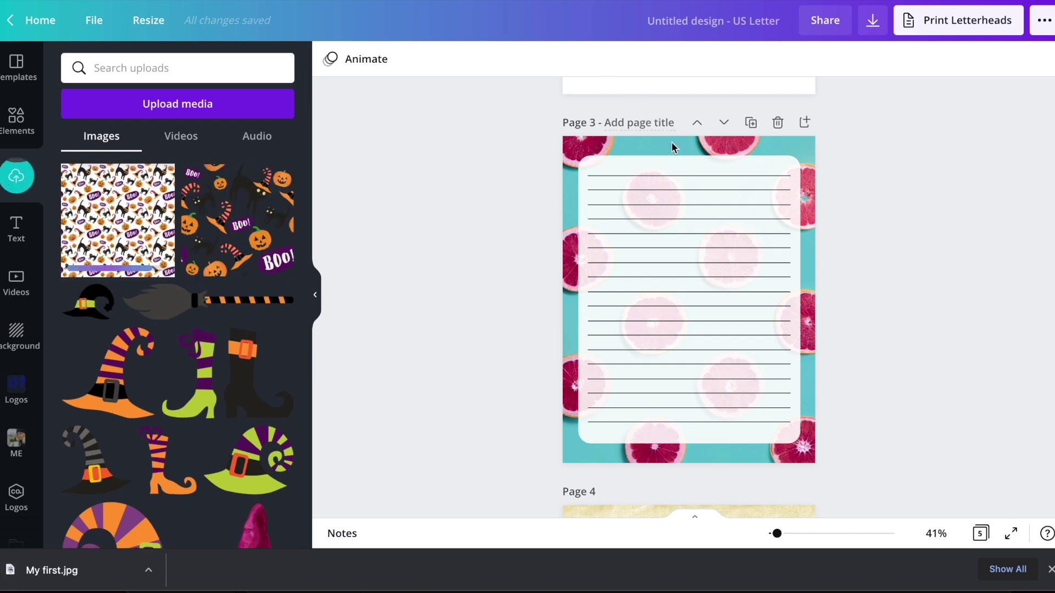
scroll(839, 201, "up", 3)
scroll(839, 202, "up", 5)
scroll(839, 202, "down", 10)
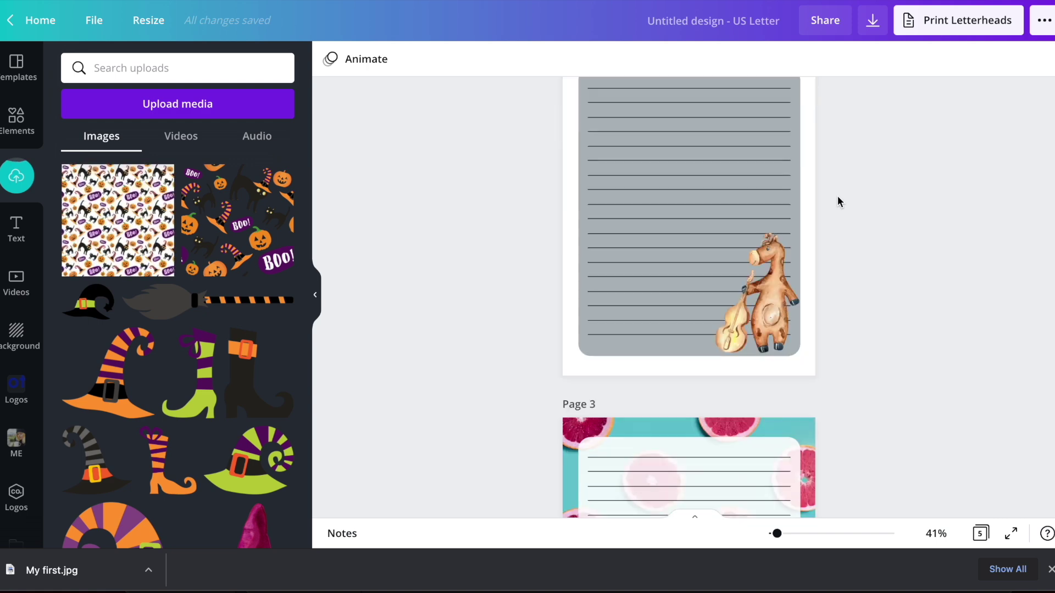
scroll(657, 347, "up", 3)
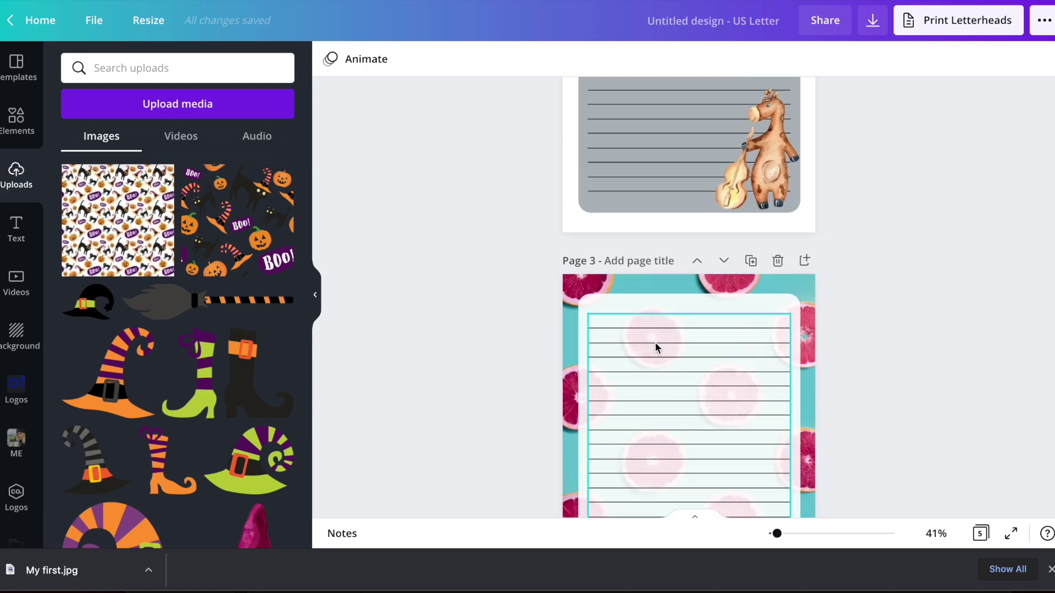
left_click(518, 281)
left_click_drag(518, 281, 569, 283)
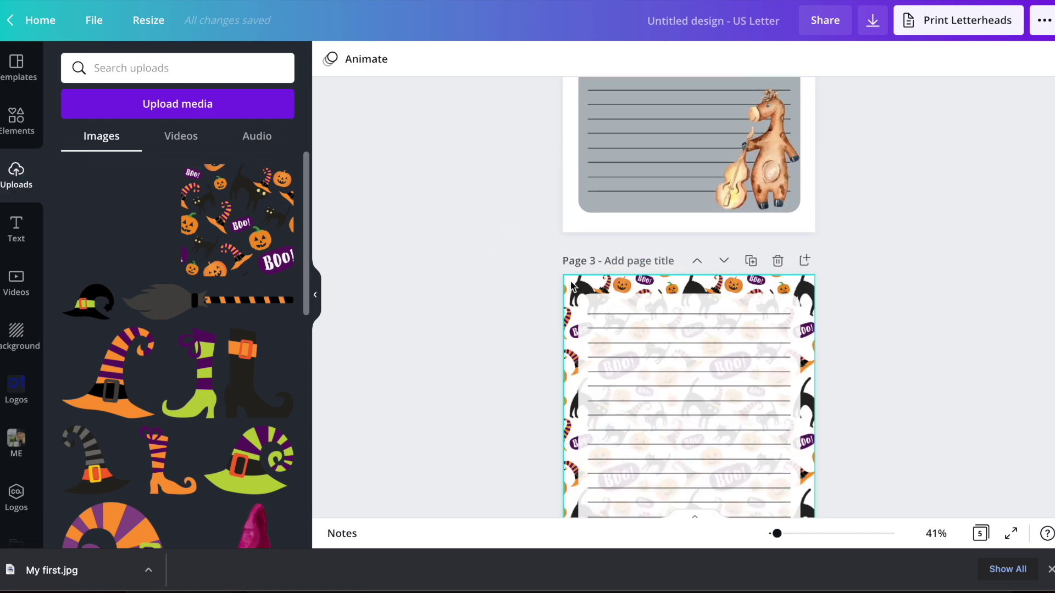
scroll(951, 240, "down", 3)
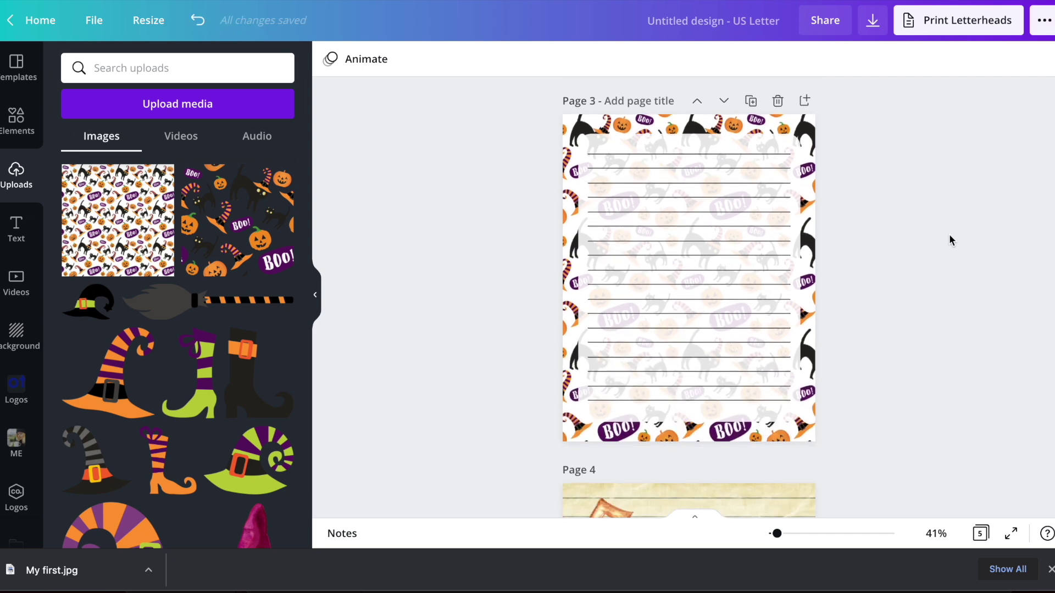
Try crimson and black fills on the lined writing panel of page 3, then return it to white
left_click(753, 146)
left_click(331, 60)
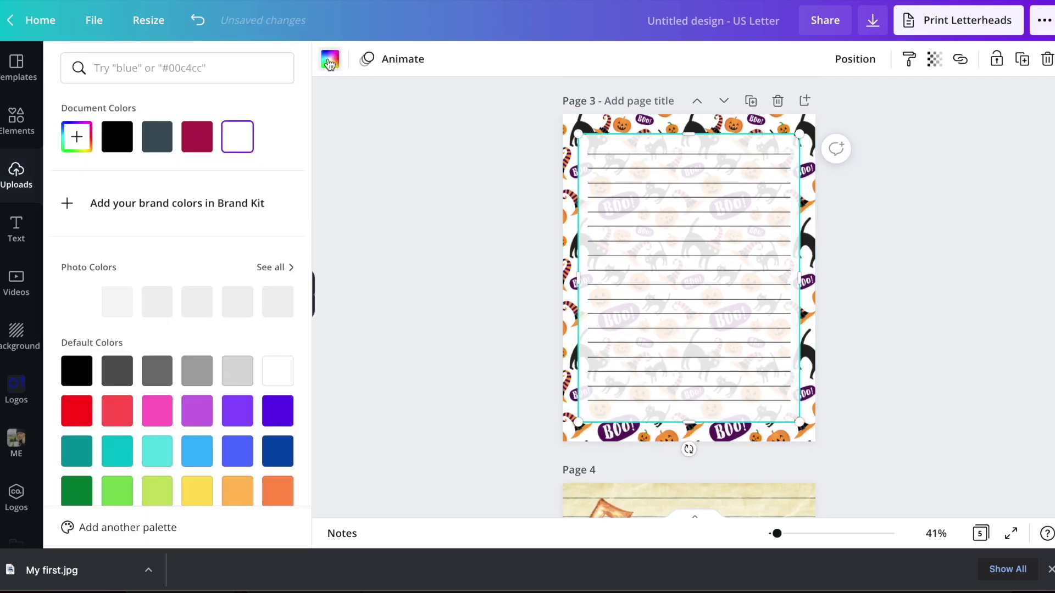
left_click(197, 136)
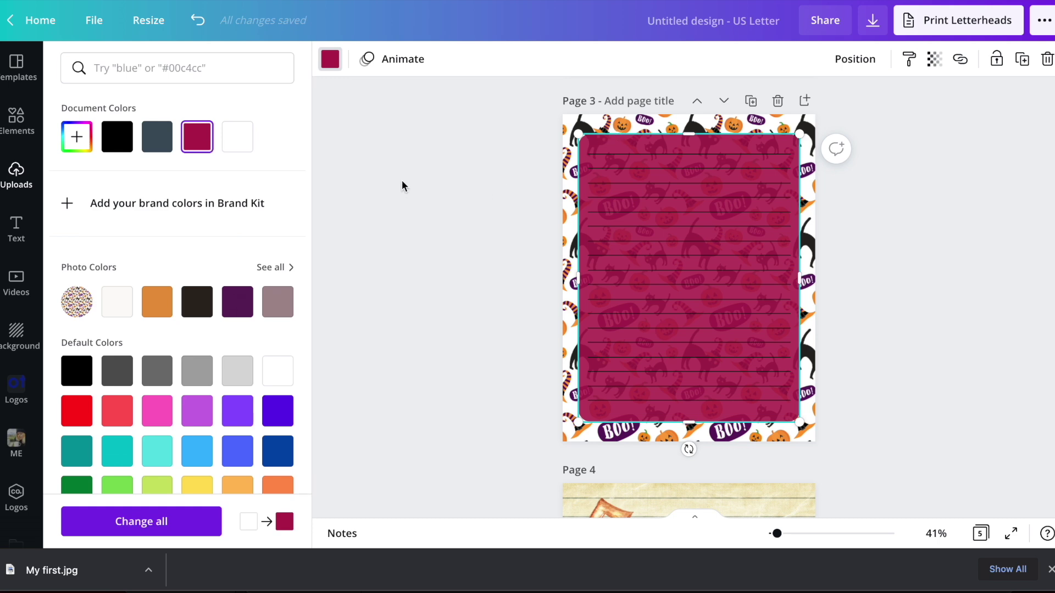
left_click(107, 137)
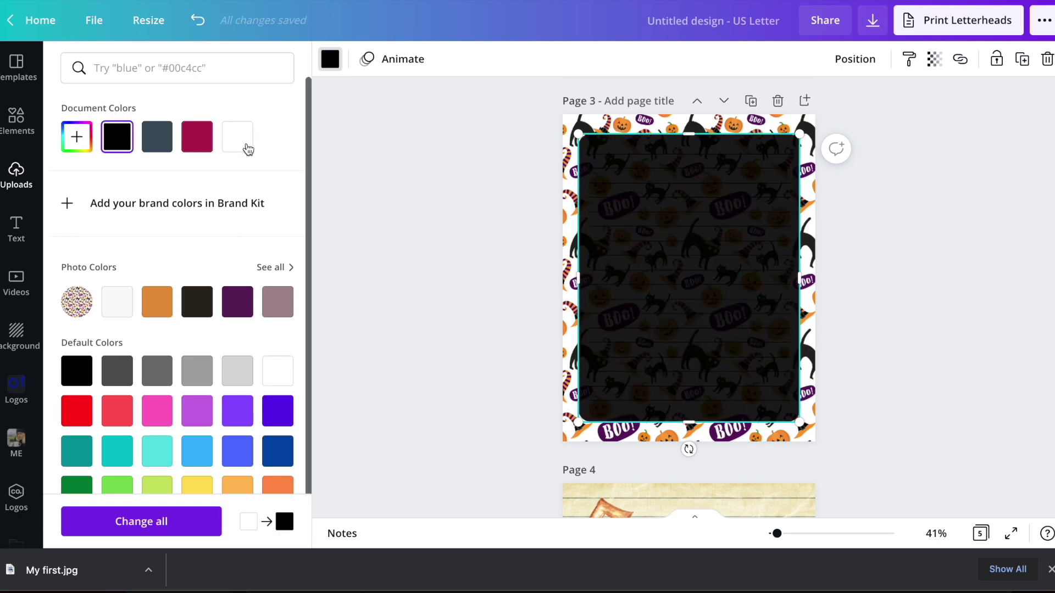
left_click(236, 136)
left_click(486, 149)
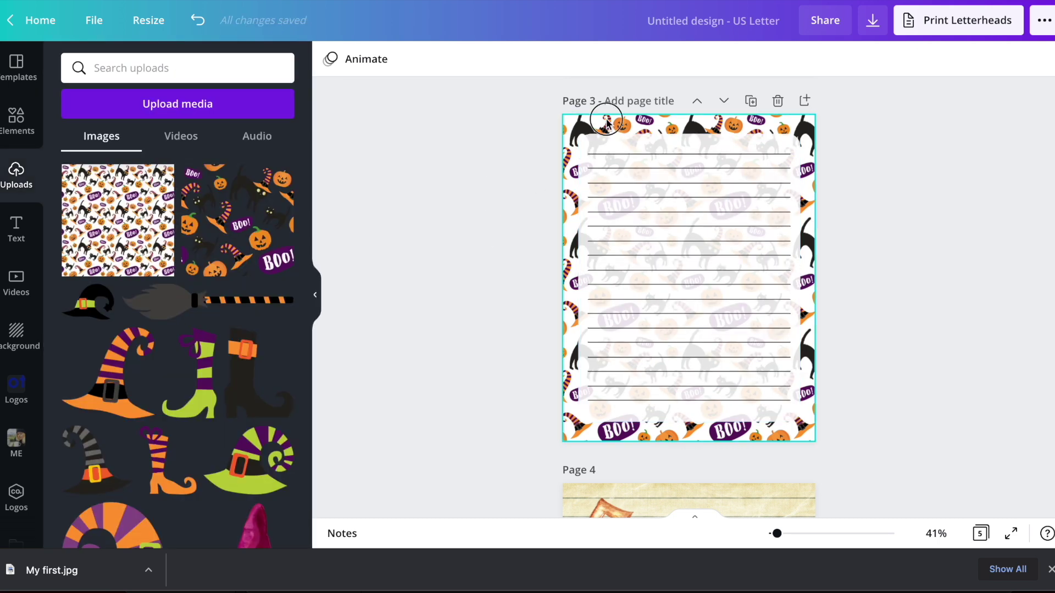
Fade page 3's Halloween pattern background by setting its transparency to 58
left_click(599, 123)
left_click(993, 64)
left_click_drag(934, 105, 895, 103)
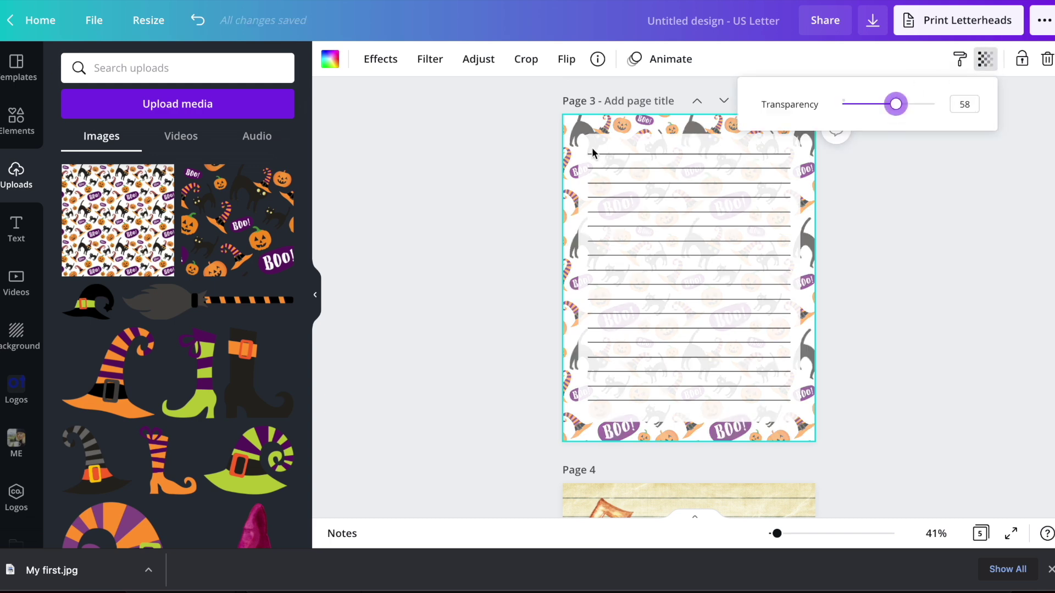
left_click(487, 196)
Replace page 3's background with a solid orange from the default colors
left_click(17, 334)
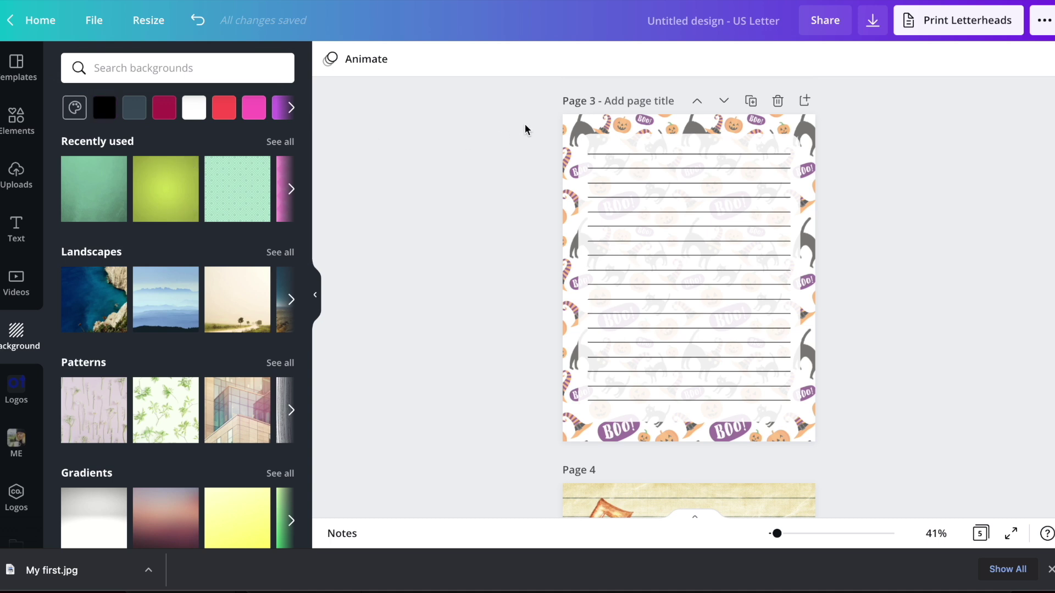
left_click(74, 107)
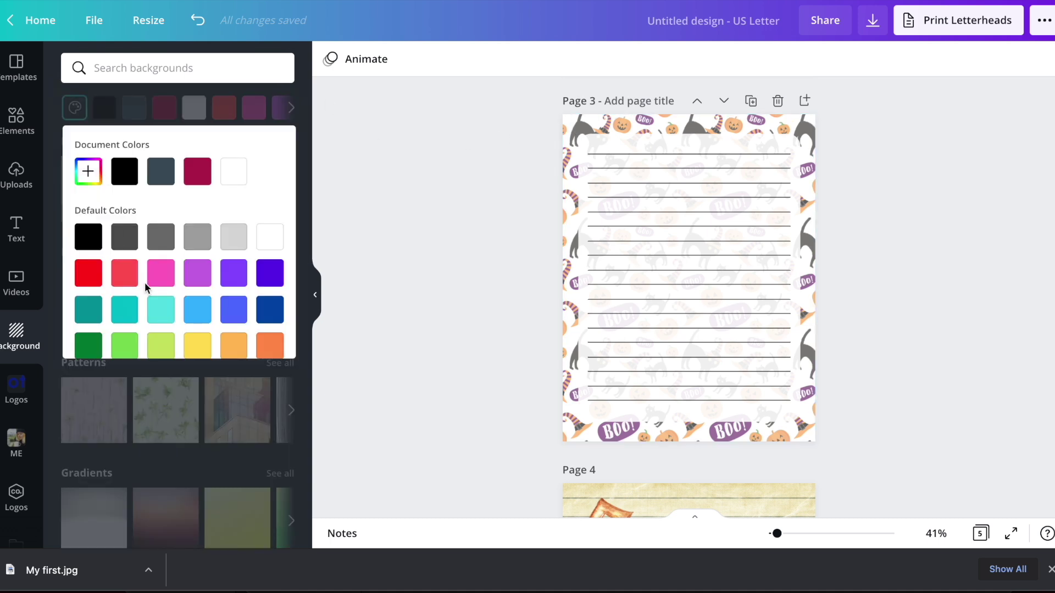
left_click(261, 352)
left_click(509, 149)
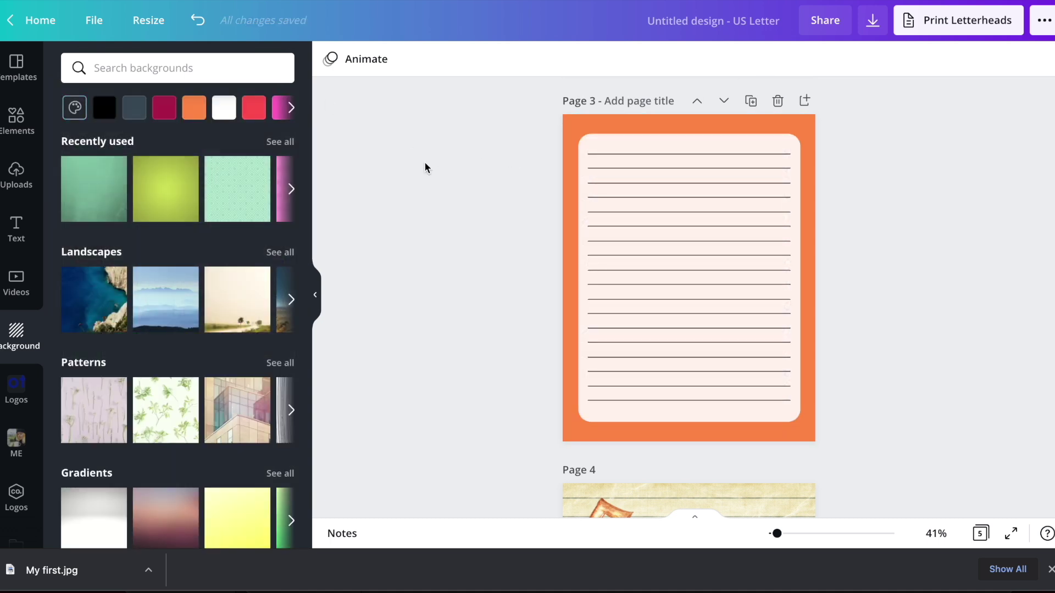
Set the tiled Halloween pattern as page 3's background again and fade it so the background color shows through
left_click(21, 188)
left_click_drag(132, 224, 605, 127)
left_click(718, 122)
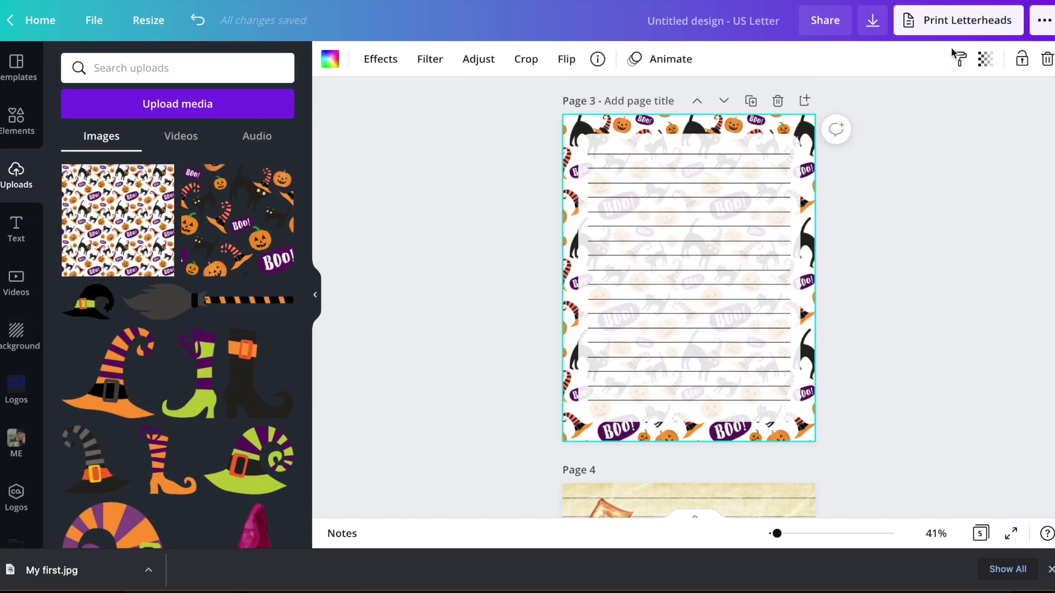
left_click(985, 59)
left_click(885, 103)
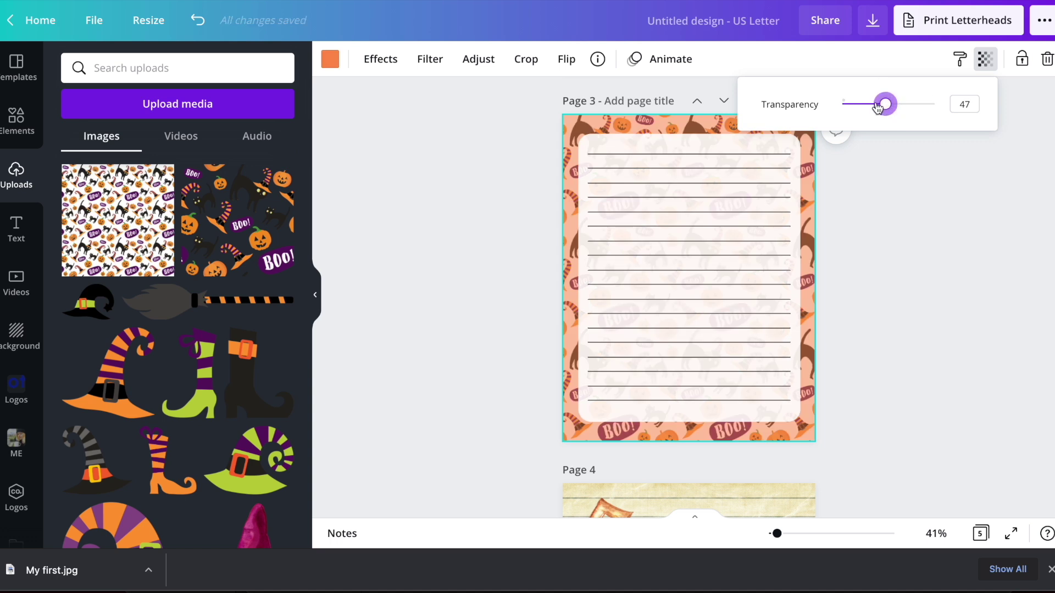
left_click_drag(877, 106, 871, 105)
Change the color behind page 3's faded pattern to a custom pale green
left_click(327, 56)
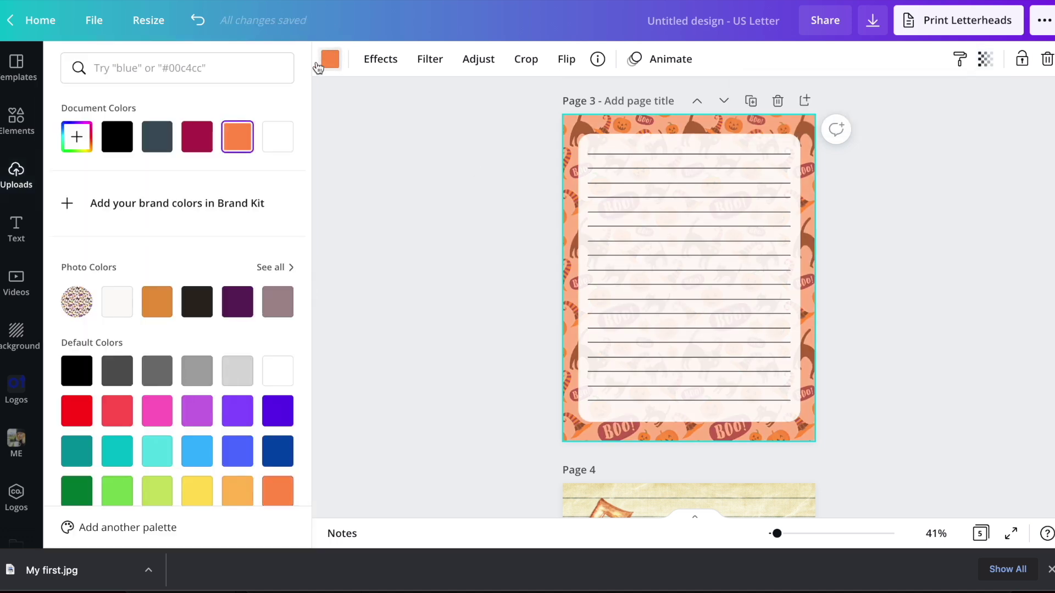
left_click(157, 302)
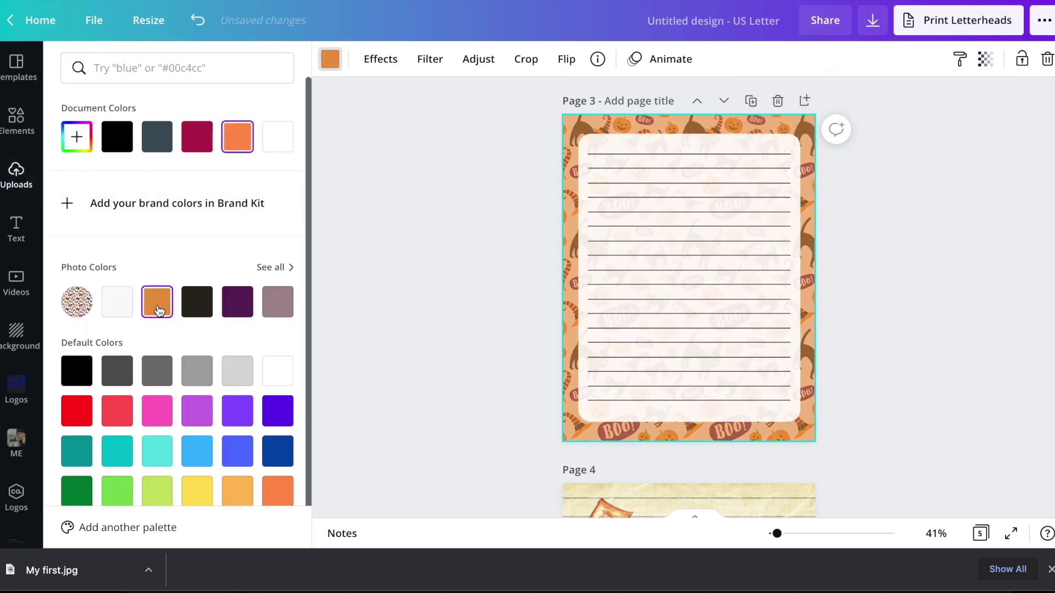
left_click(91, 143)
left_click(126, 265)
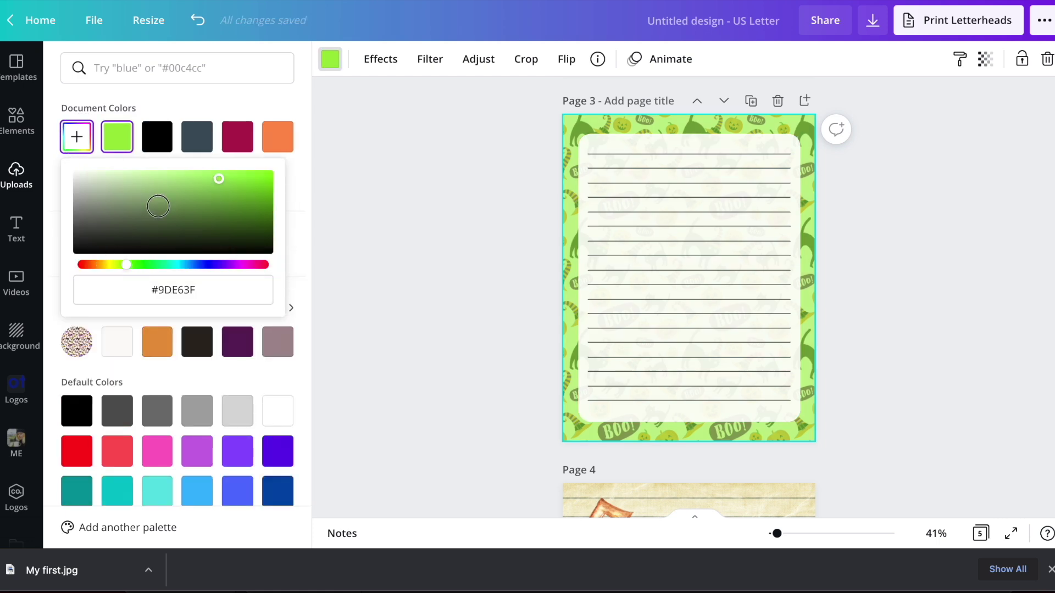
left_click(111, 172)
left_click(860, 320)
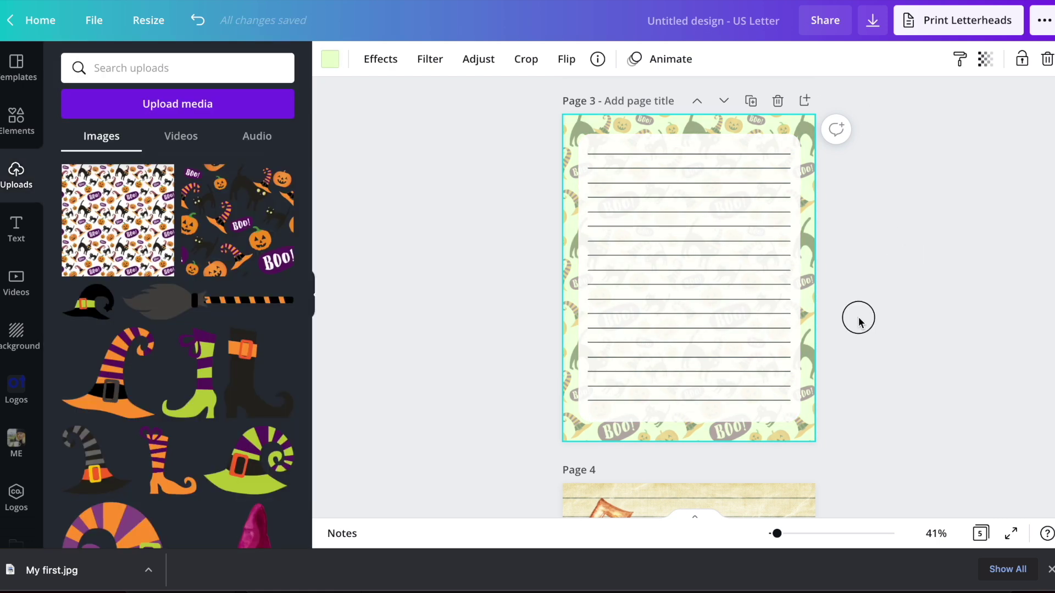
left_click(859, 321)
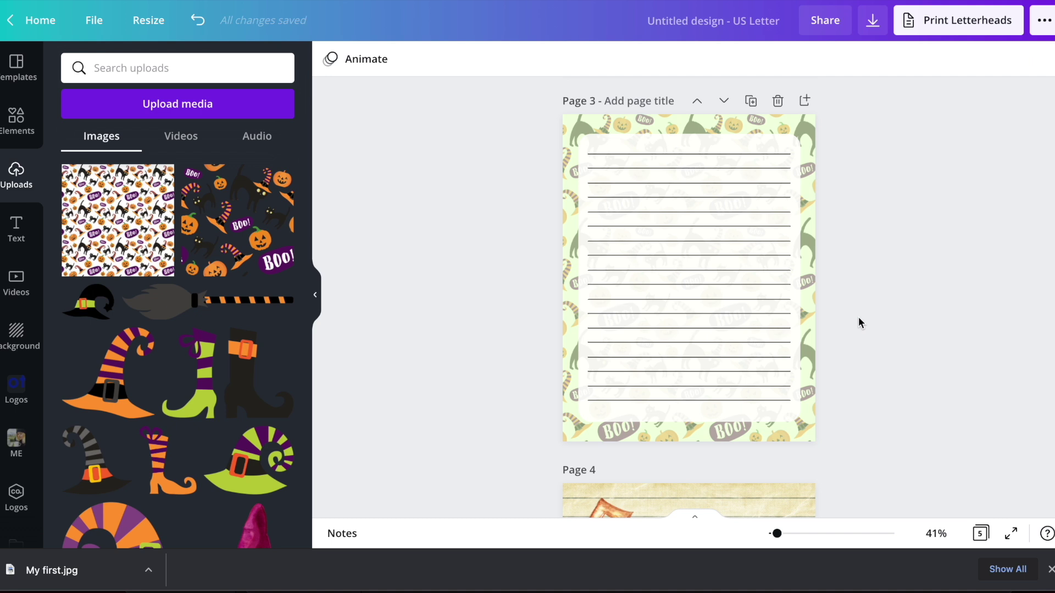